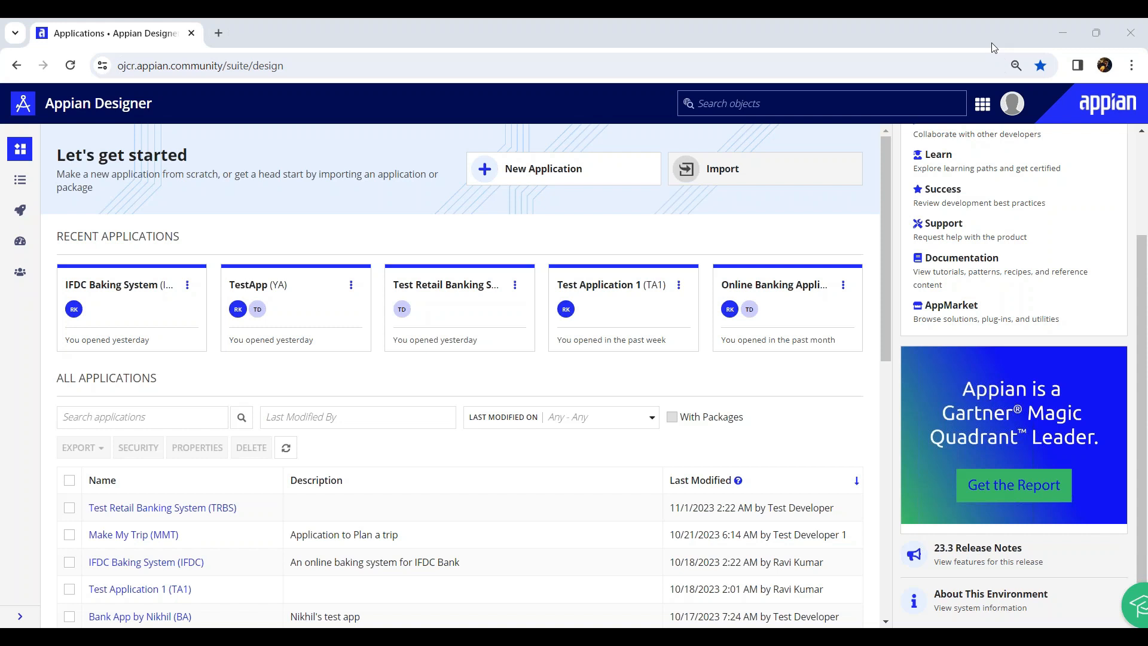
Switch from the Appian Designer applications list to the blank Data Model Excel workbook
click(991, 43)
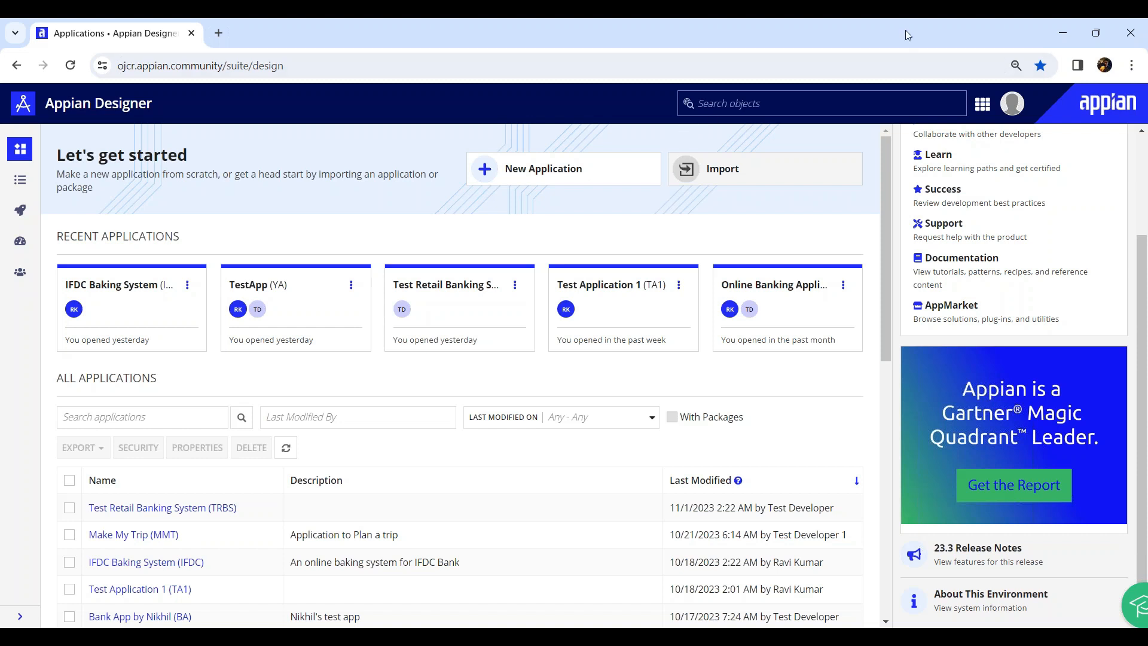
click(987, 41)
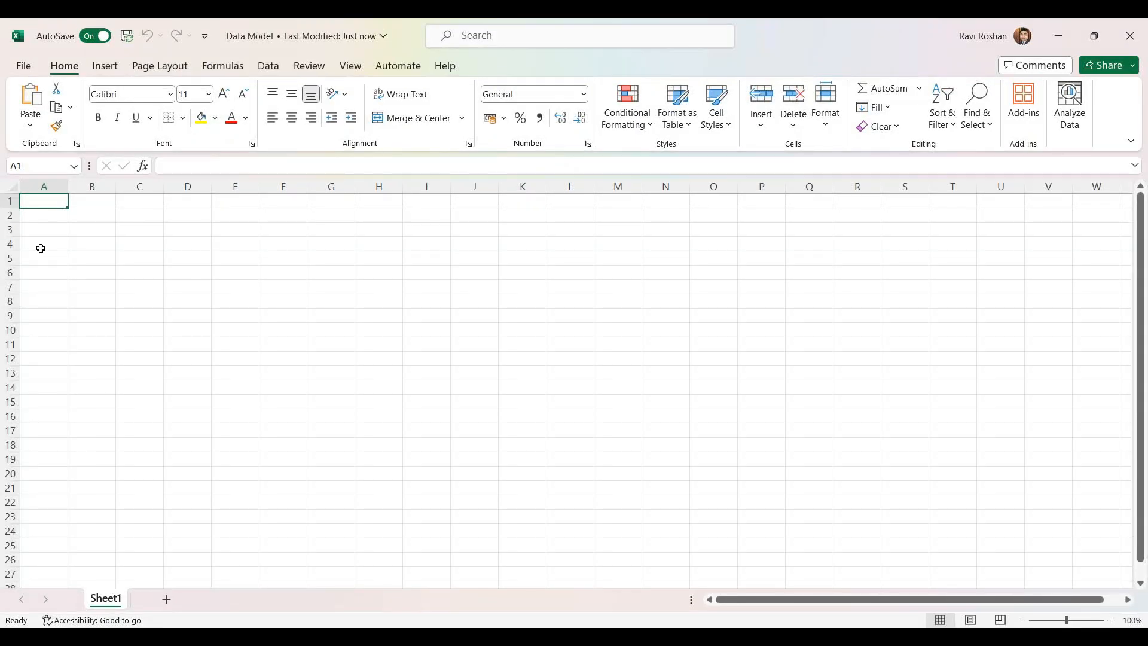
Enter the title 'Customer Onloarding Process' in A1 and the heading 'Customer Details' in A3
click(46, 227)
click(46, 212)
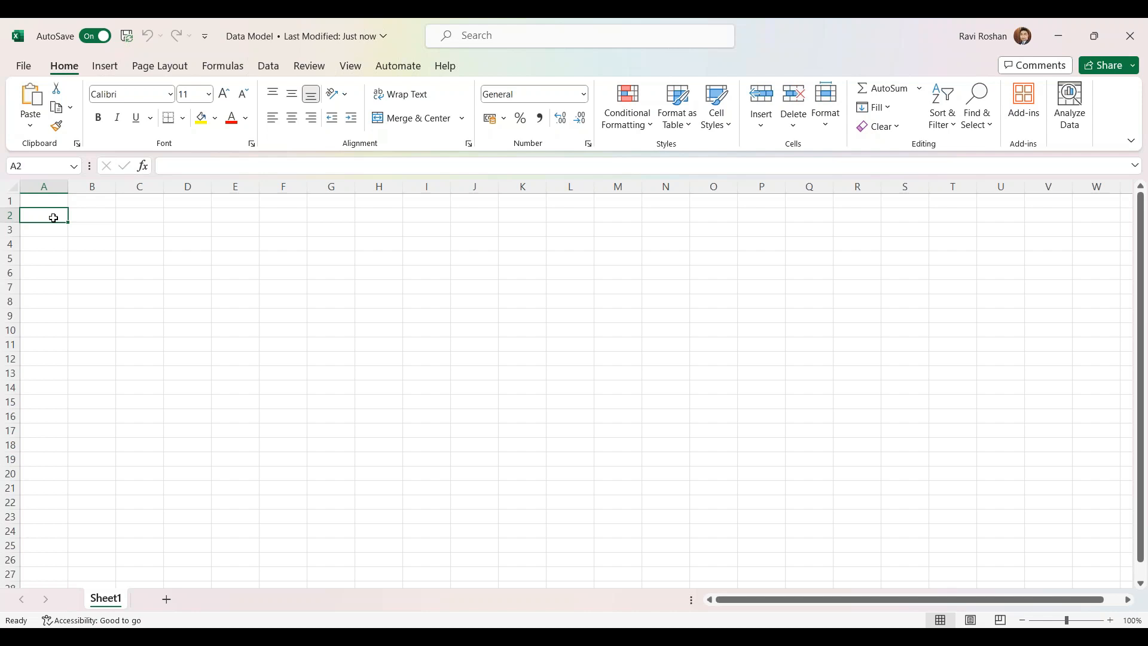
key(Up)
text(Customer Onl)
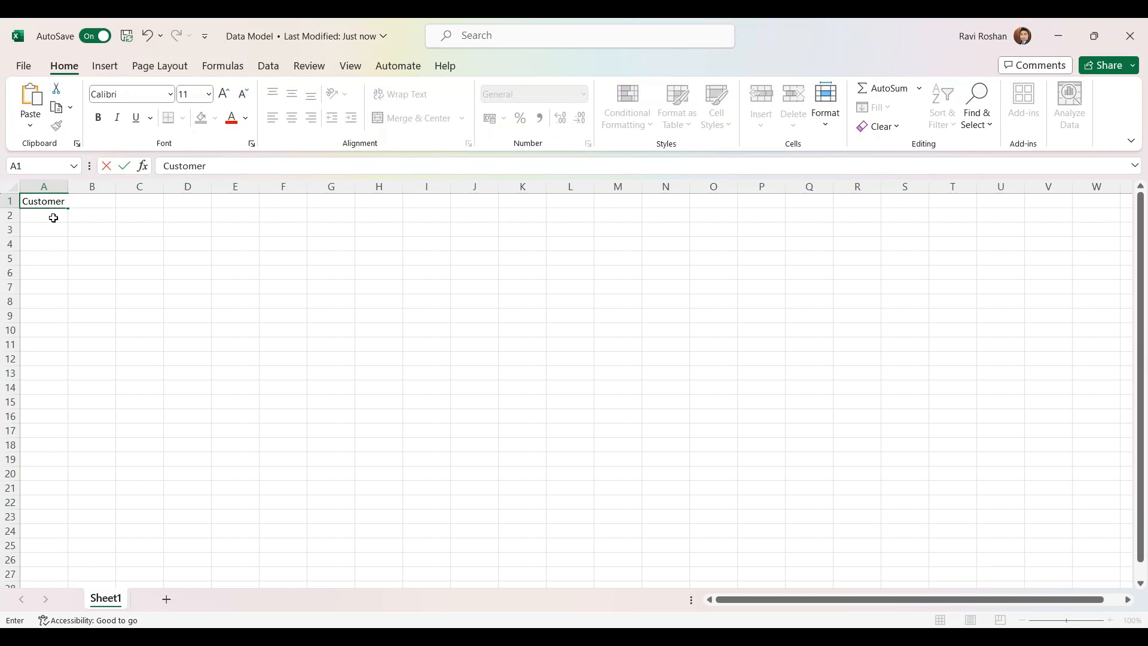
text(oarding Process)
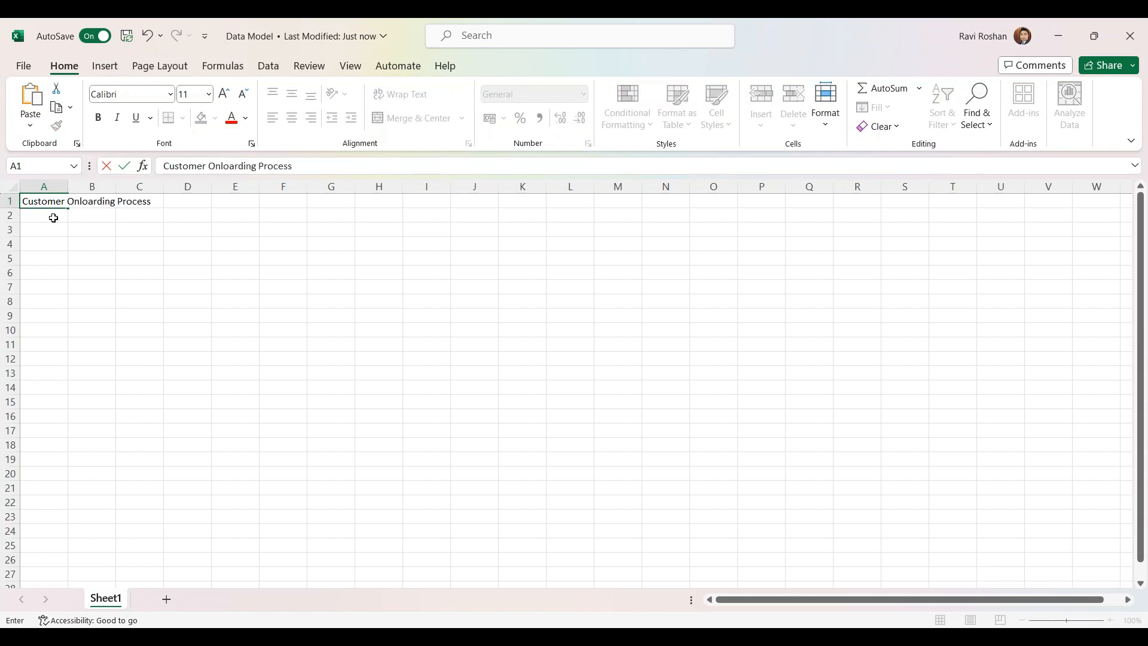
click(46, 226)
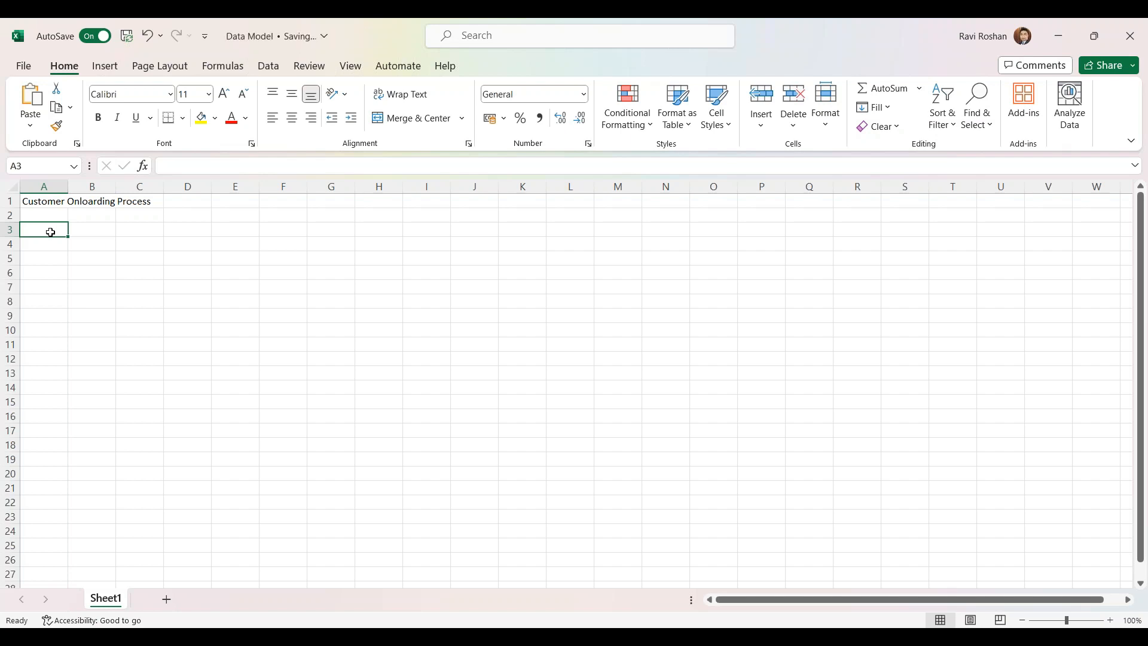
text(Customer Details)
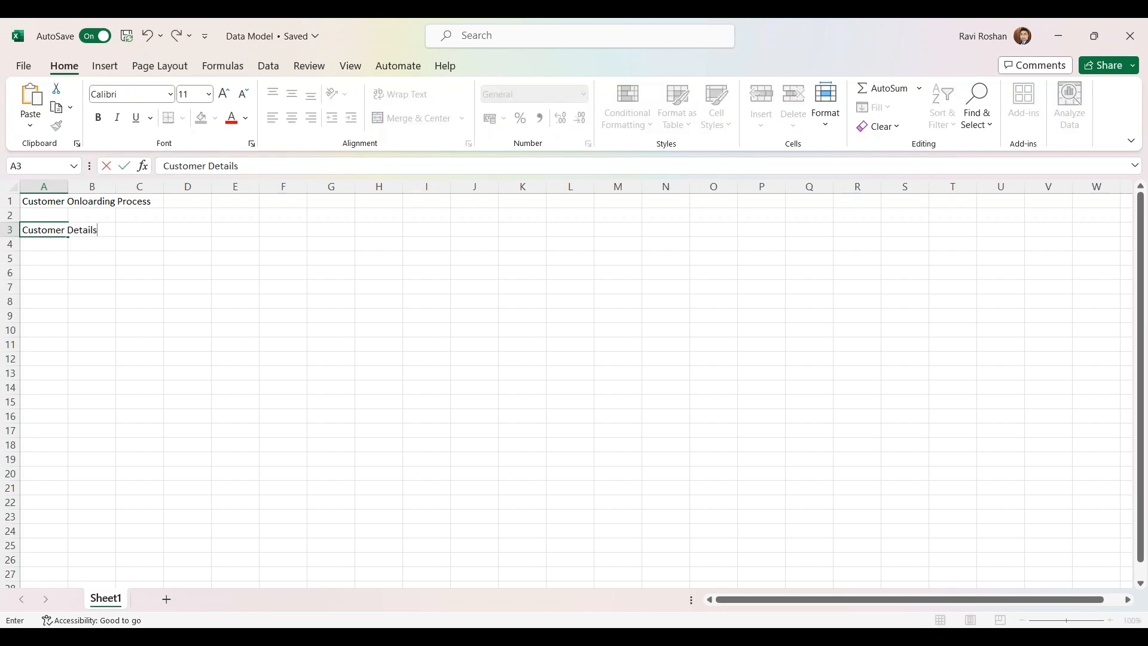
click(47, 270)
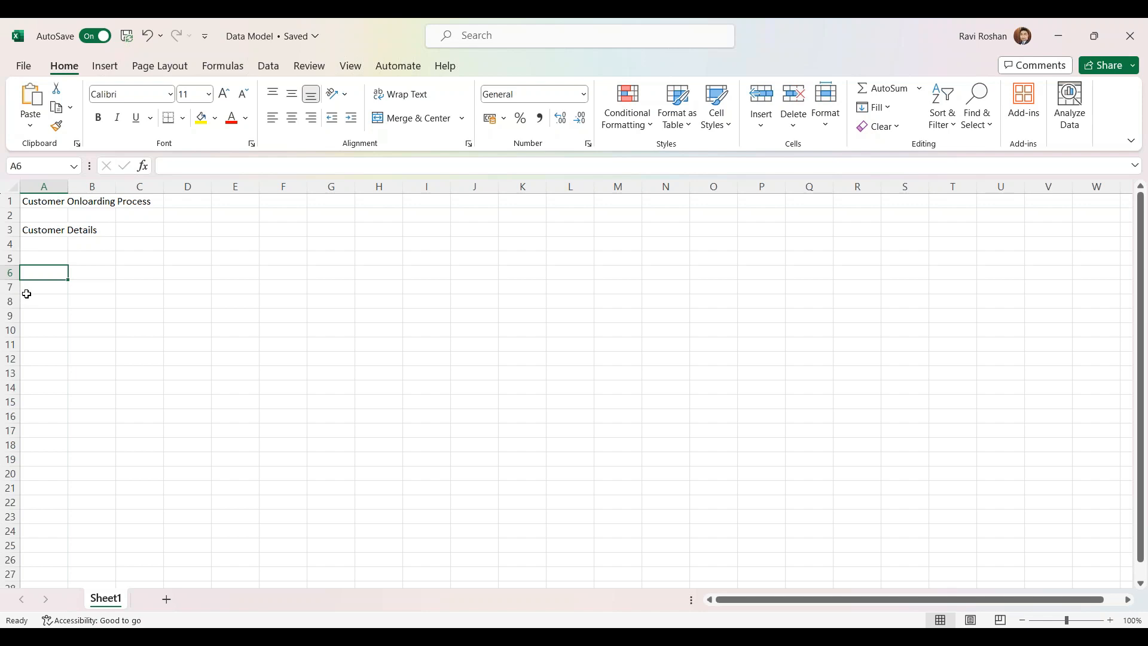
Enter the heading 'Account Details' in cell E3
click(201, 231)
click(234, 231)
text(Acco)
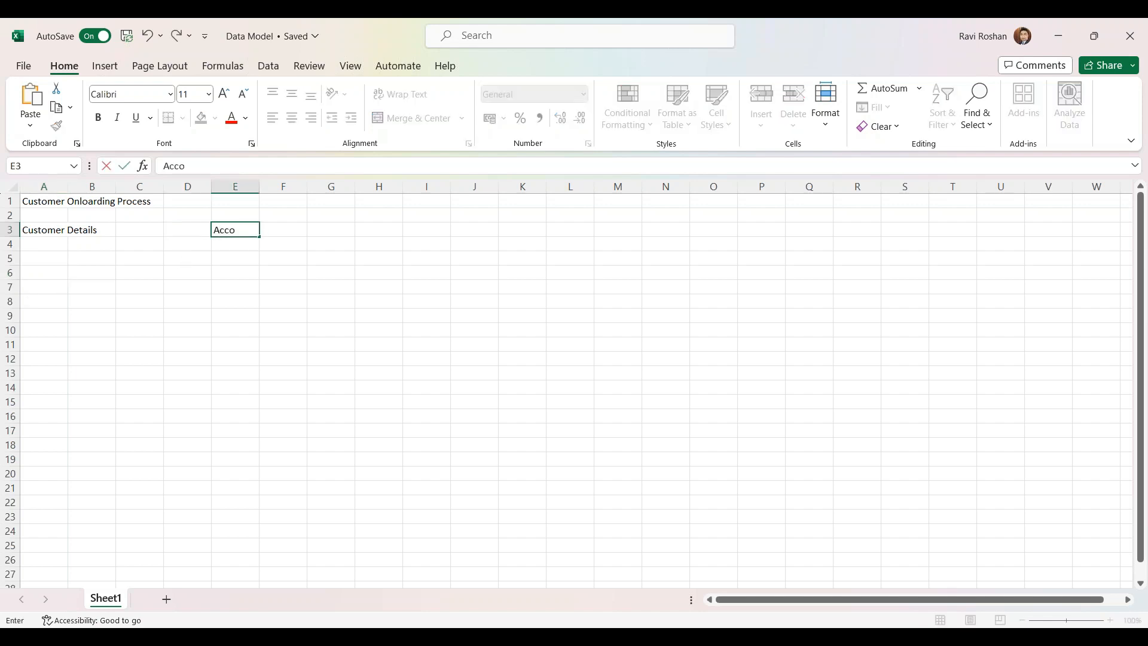
text(unt Details)
click(237, 257)
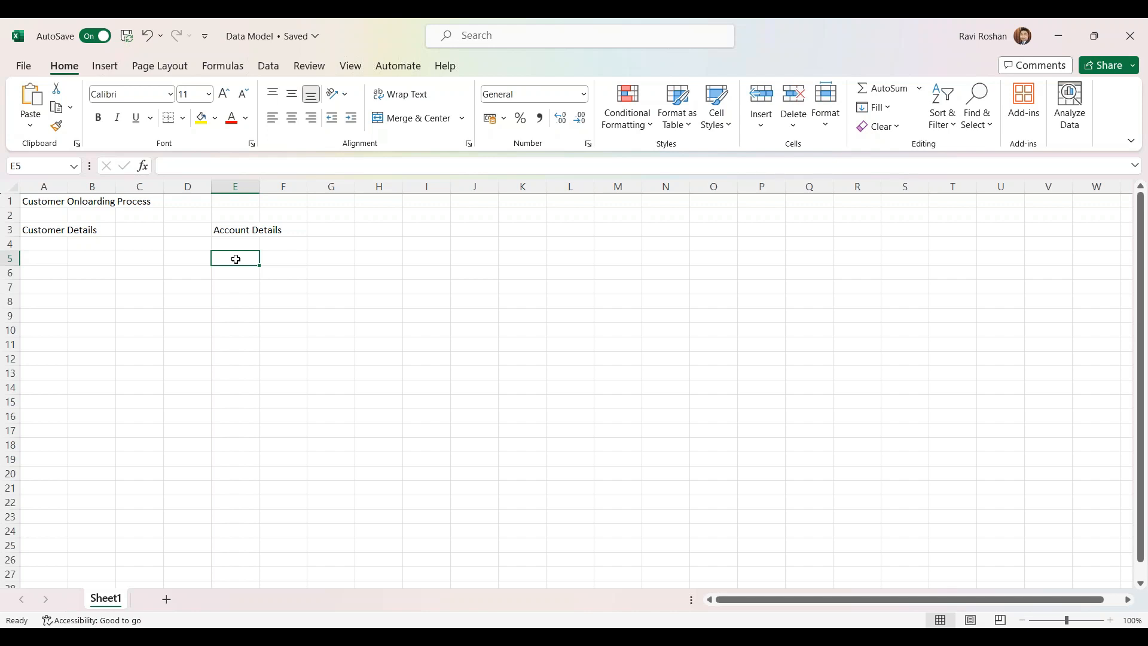
List the fields customerId, firstName and lastName in A4:A6 under Customer Details
click(244, 231)
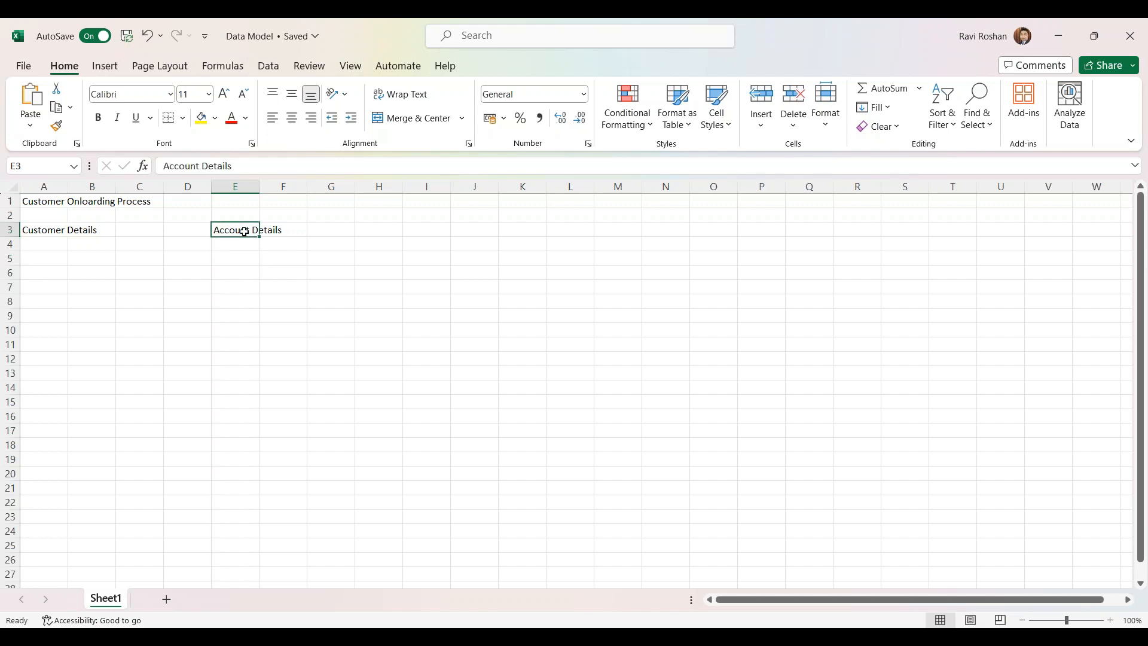
click(53, 233)
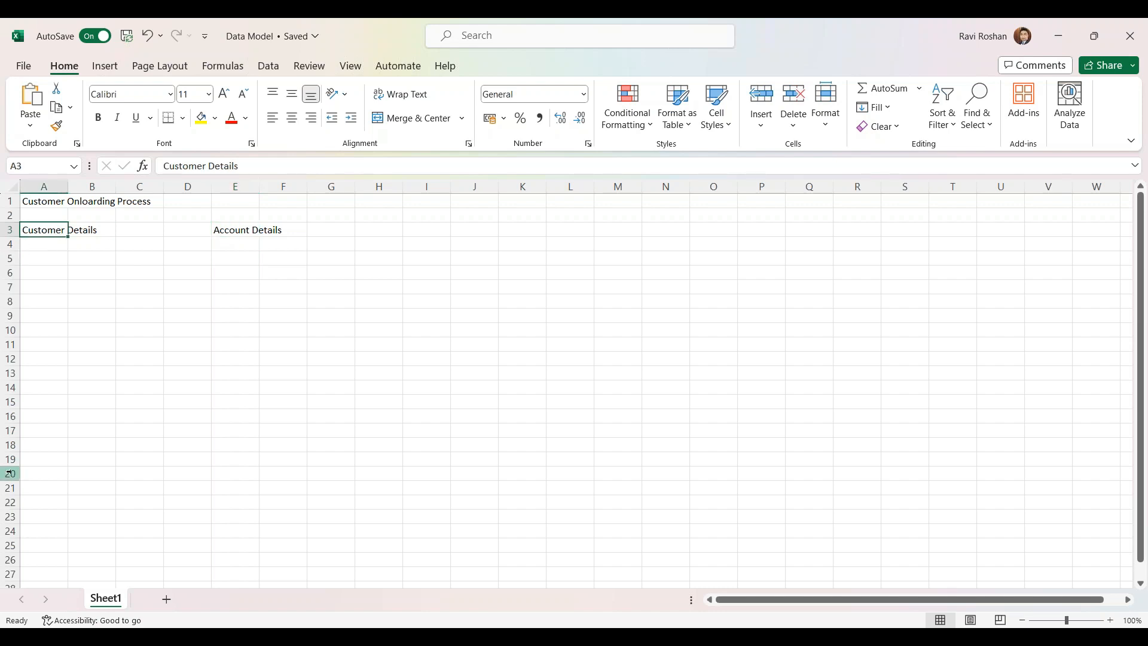
drag(51, 246, 54, 361)
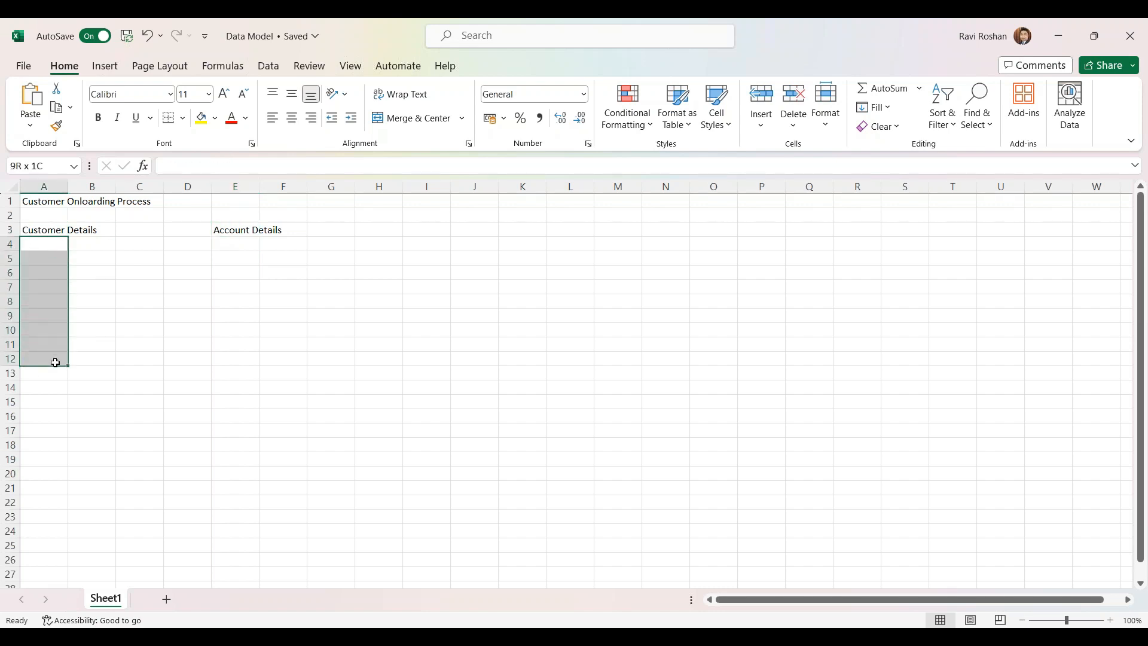
click(105, 358)
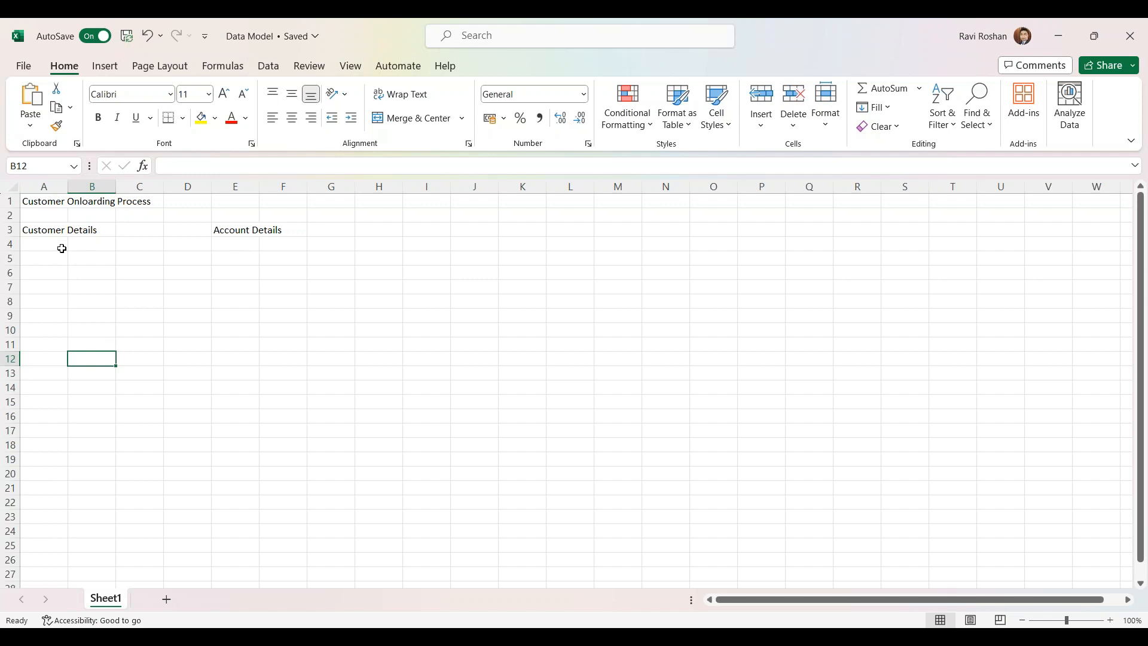
click(48, 232)
click(51, 244)
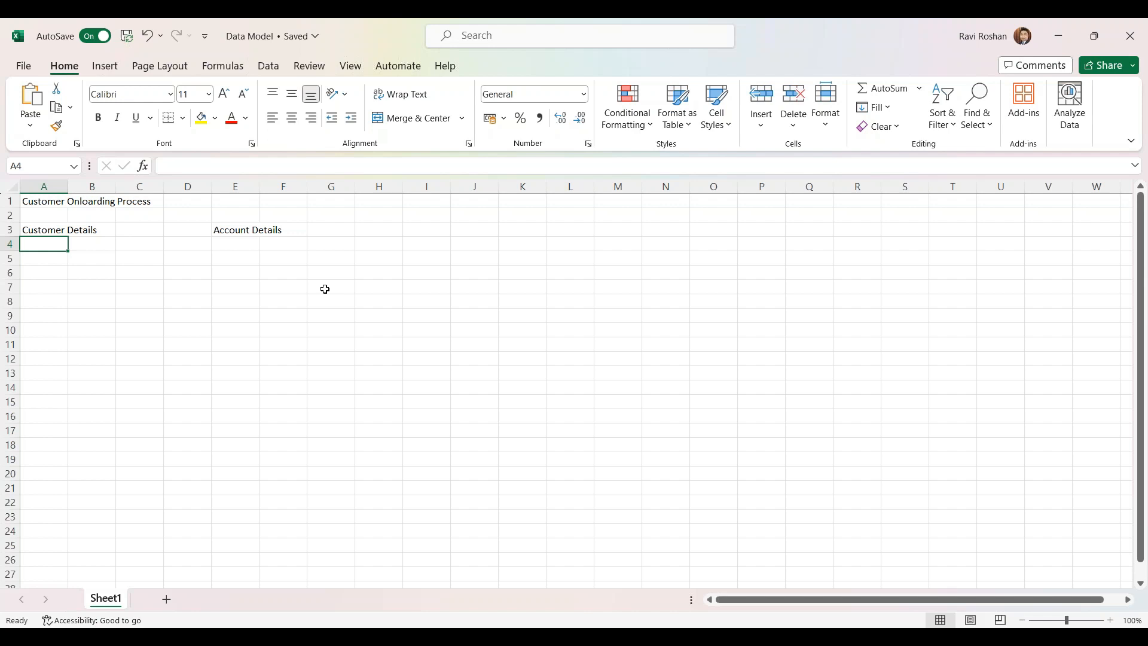
text(customer )
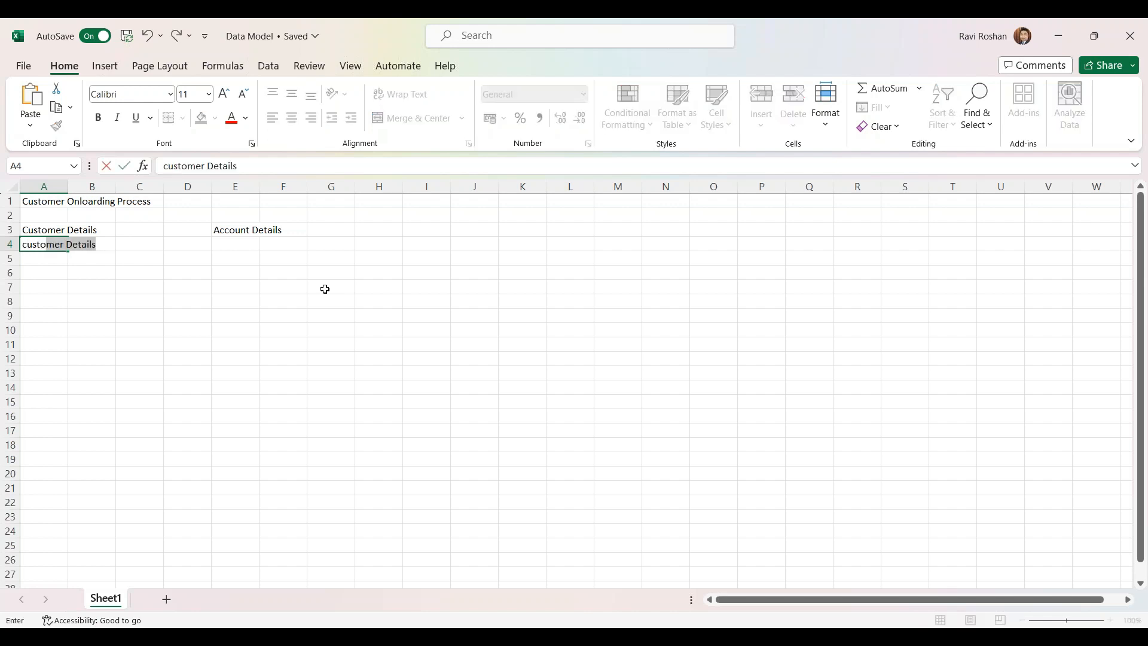
text(Id)
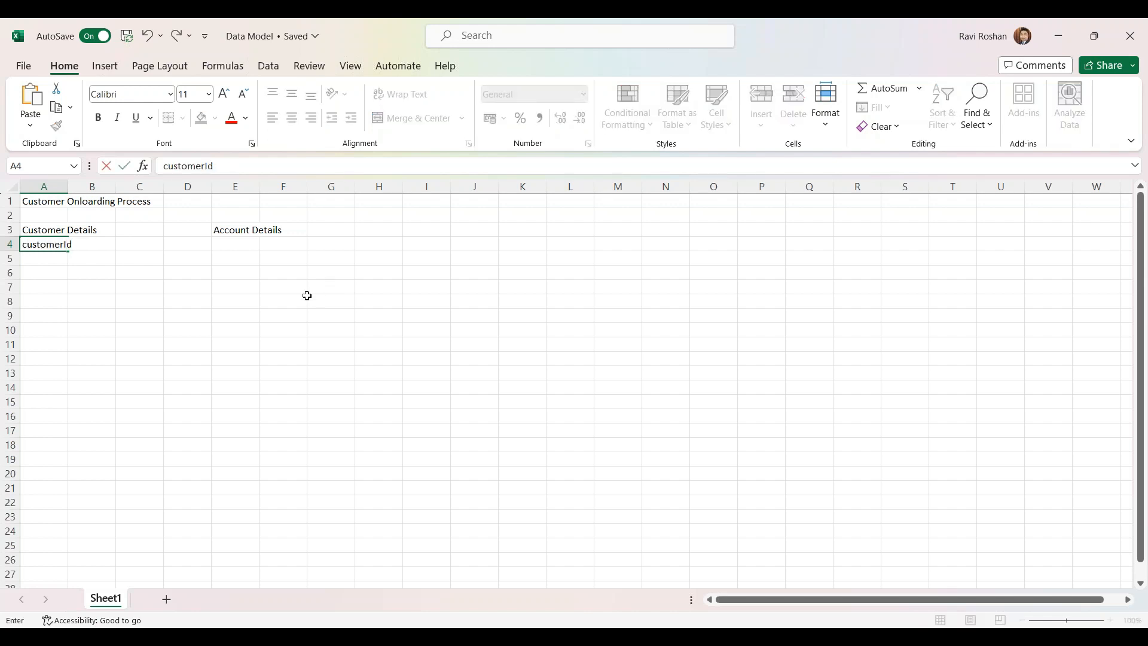
click(47, 260)
text(firstName)
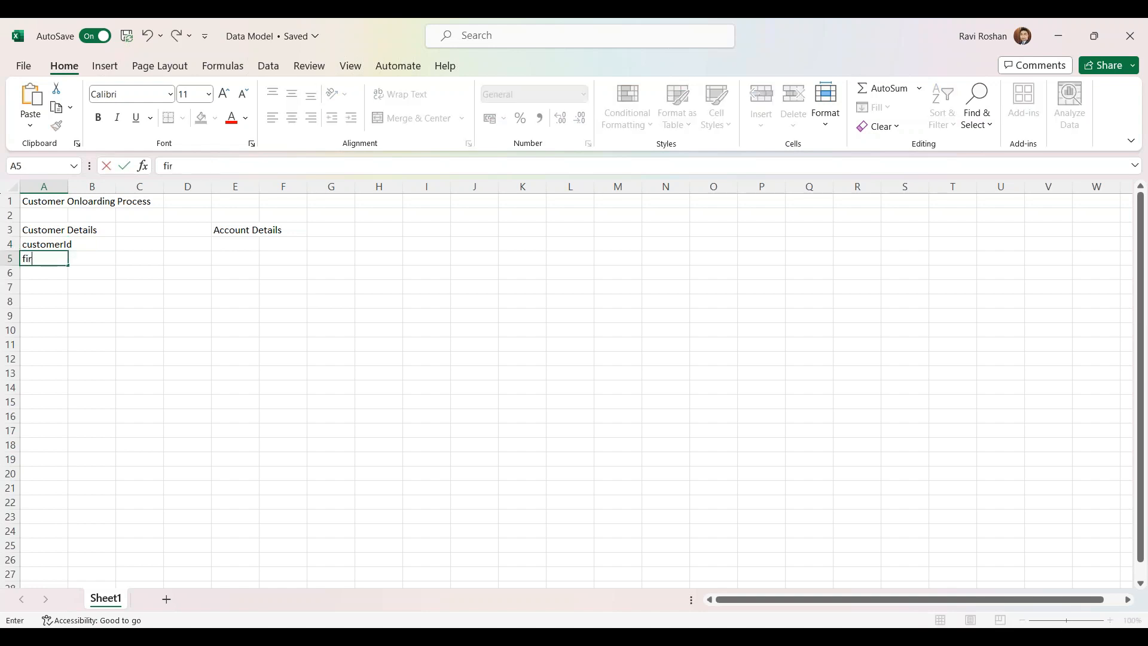
click(45, 270)
text(lastName)
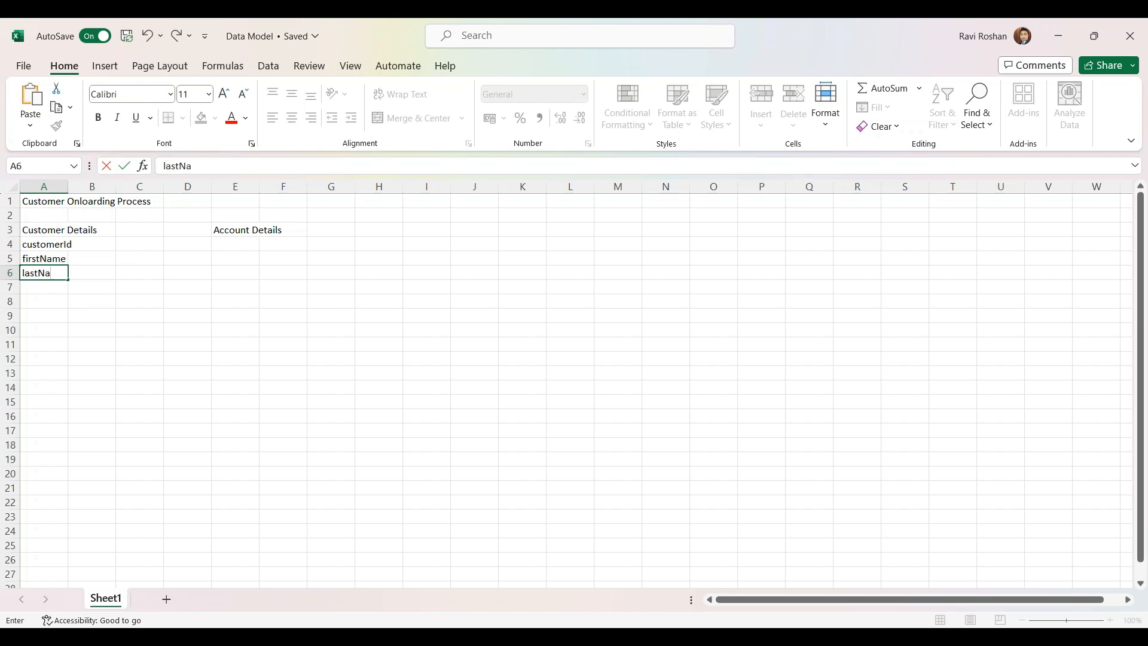
click(43, 287)
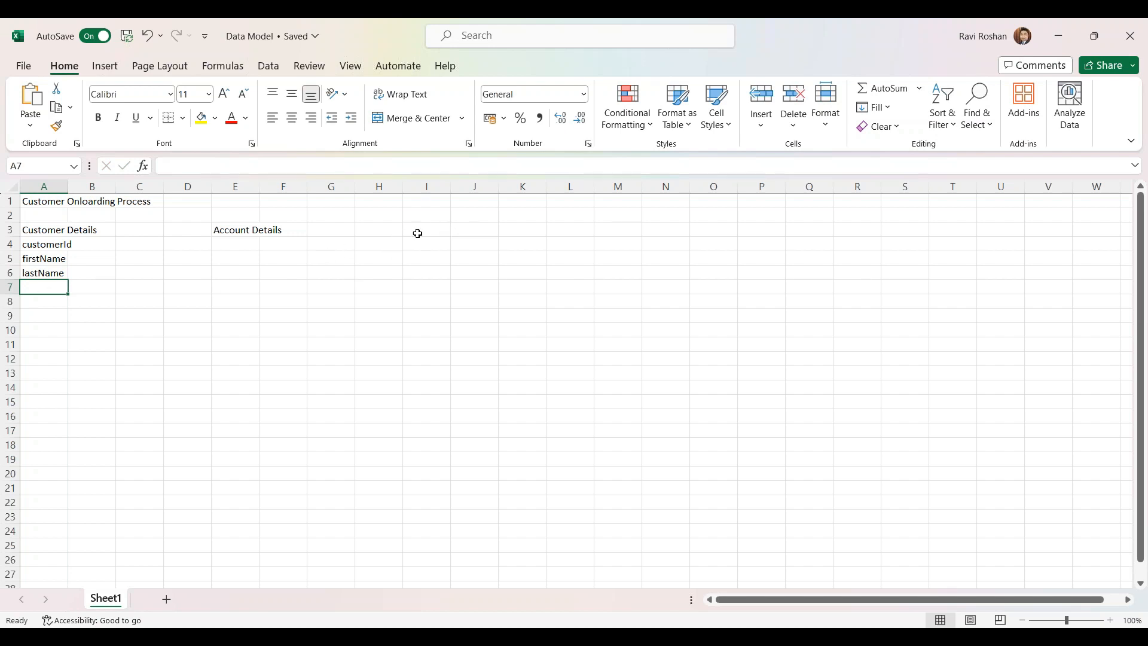
Enter the heading 'Customer Address' in J3 and return to empty cell A7
click(459, 228)
text(C)
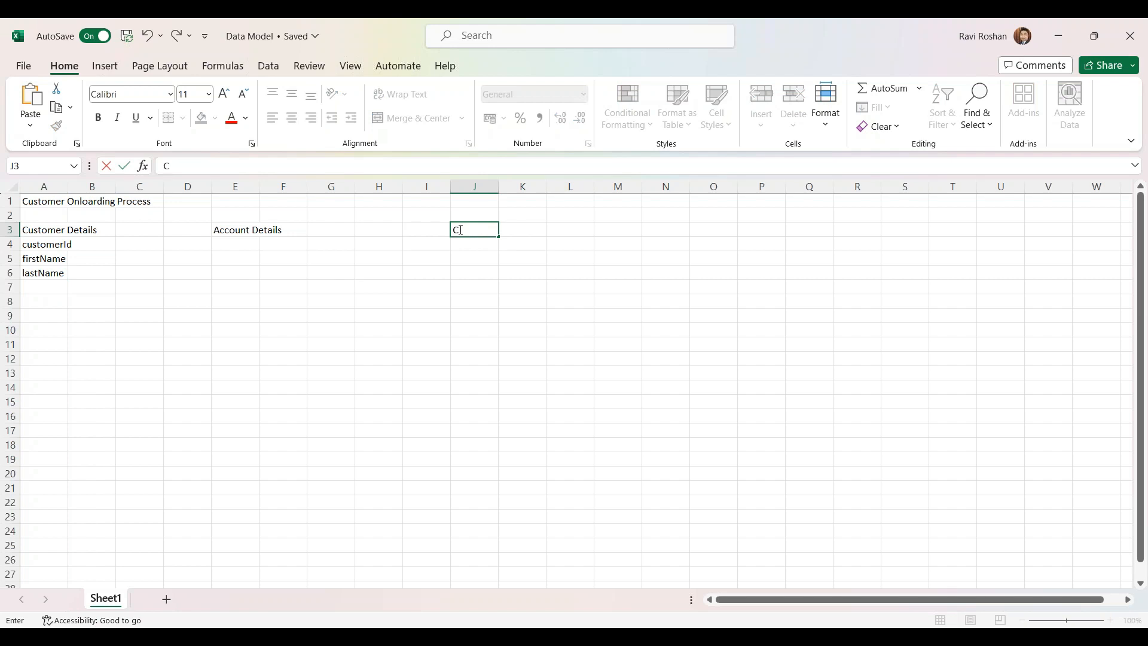
text(ustomer Address)
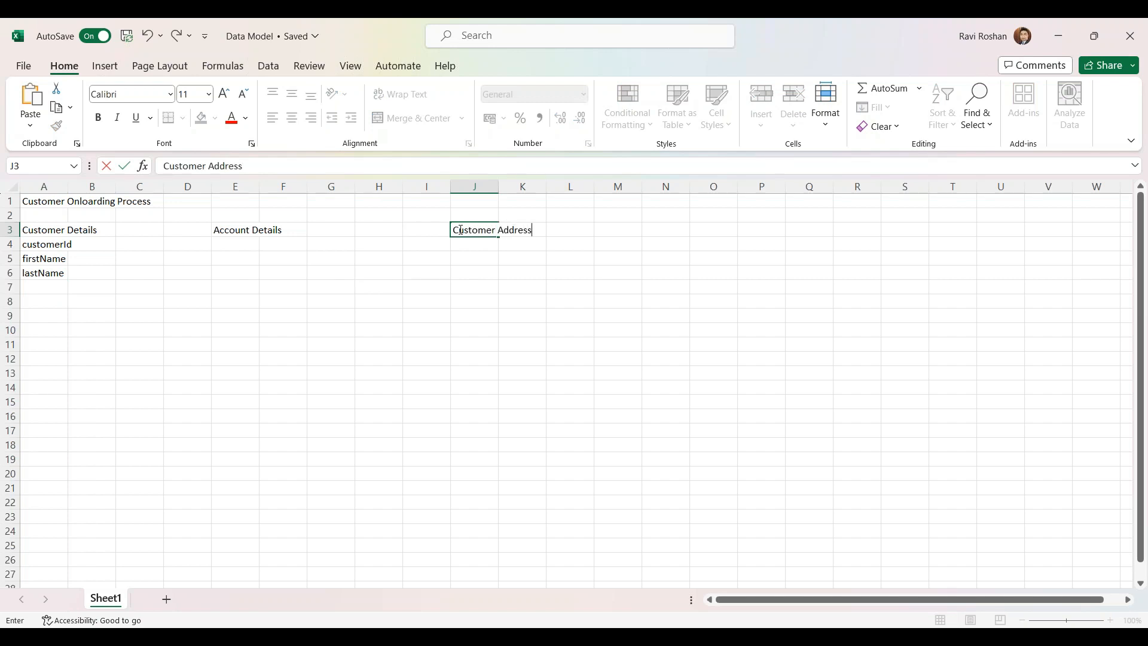
click(36, 287)
click(42, 262)
click(40, 275)
click(38, 290)
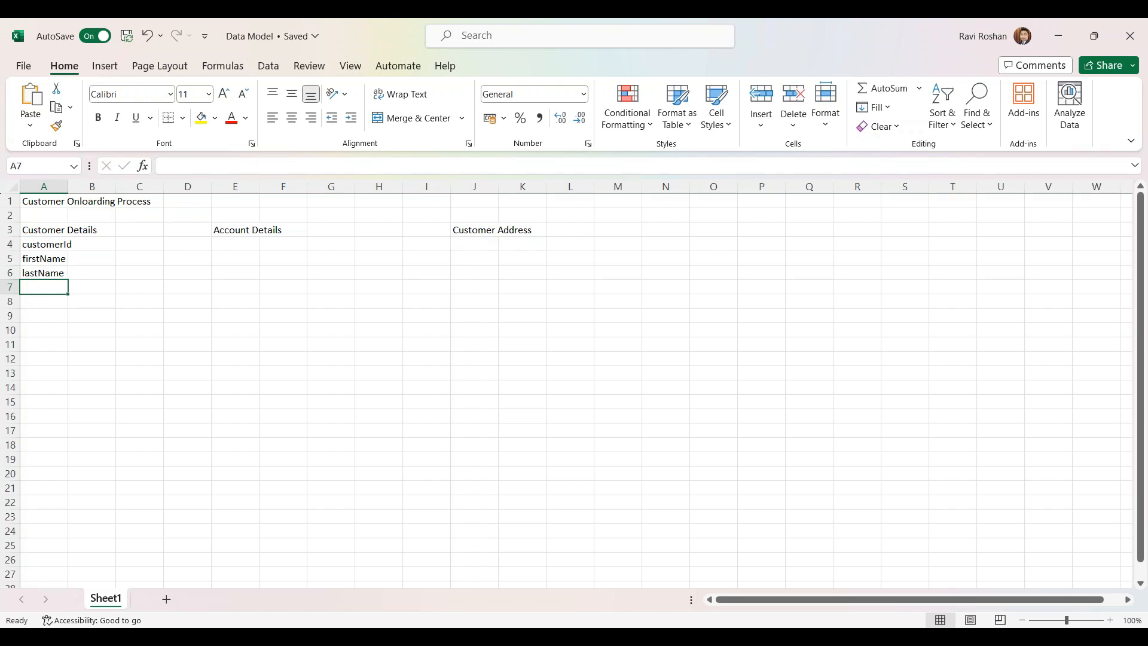
Add phoneNumber, emailId, aadharNo and PAN Number to A7:A10
text(phoneNumber)
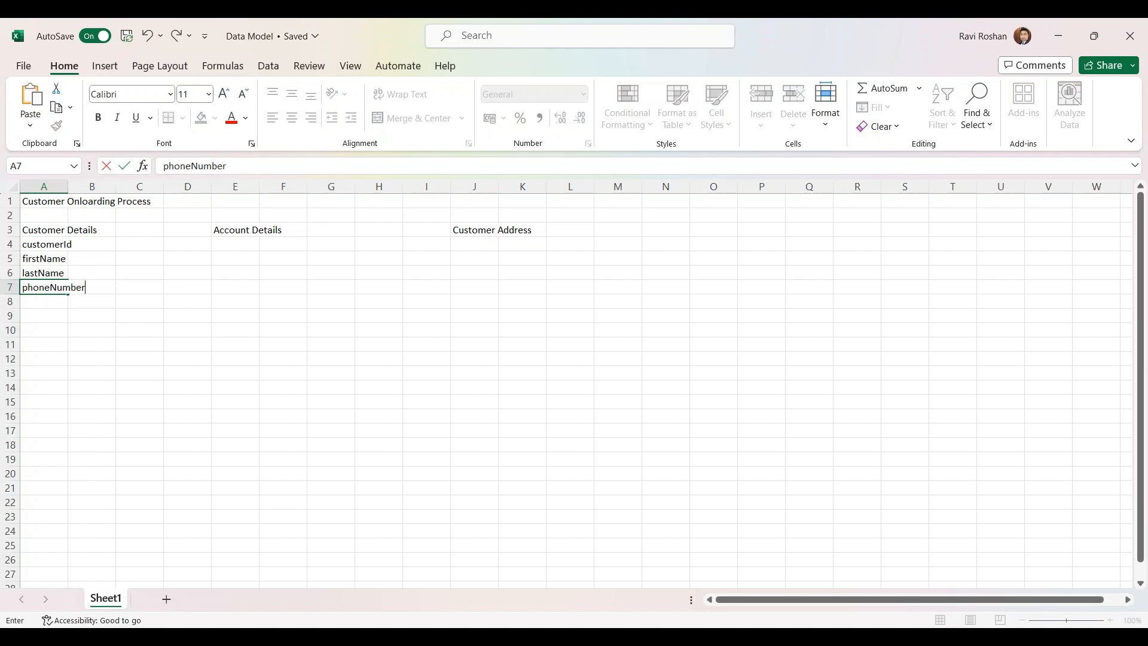
click(38, 304)
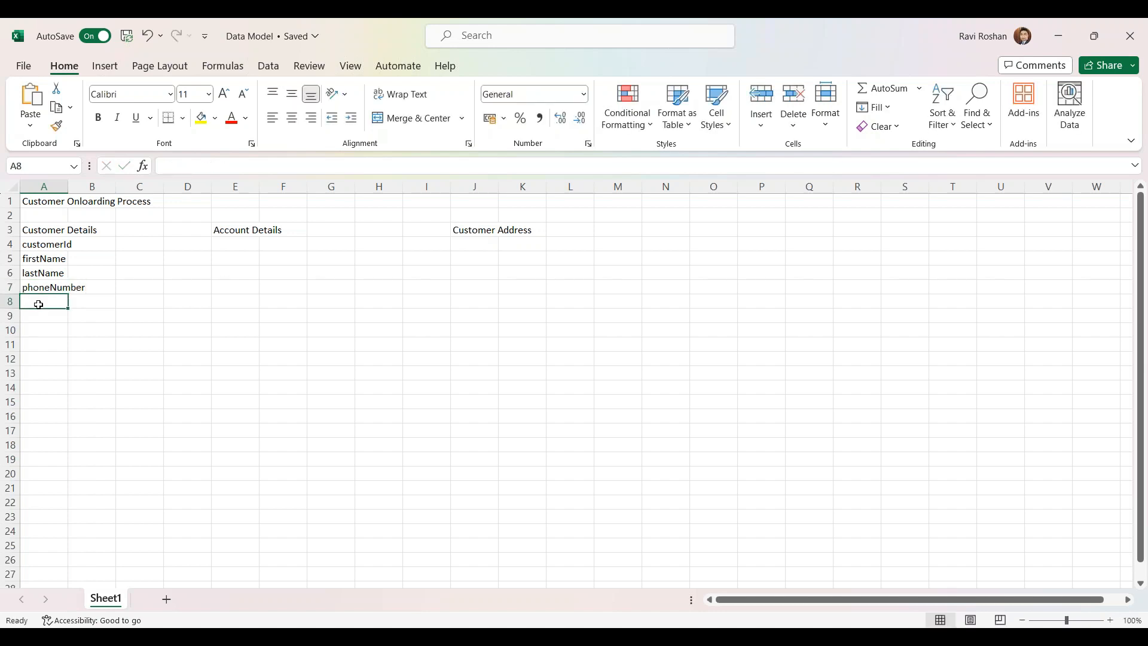
text(emailId)
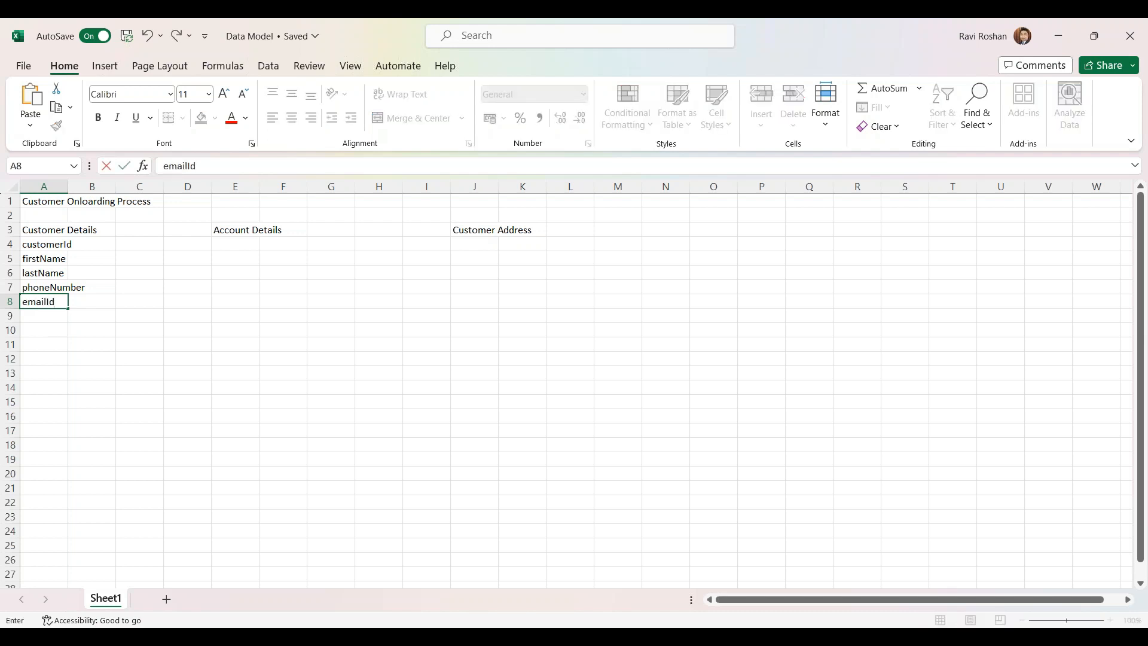
key(Return)
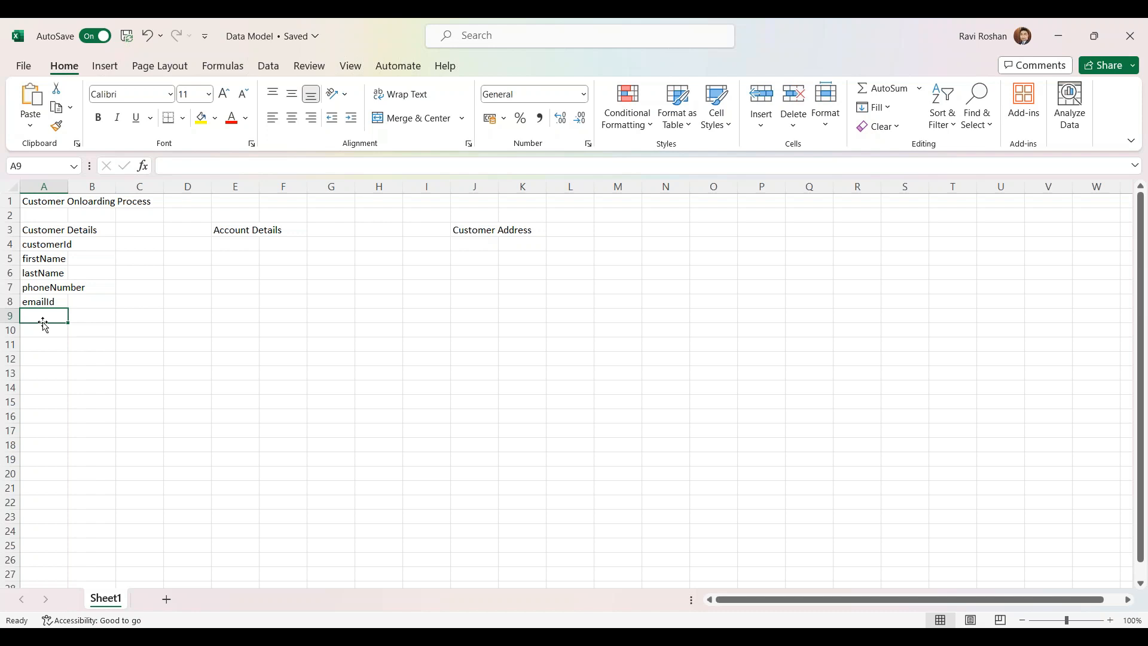
text(aadharNo)
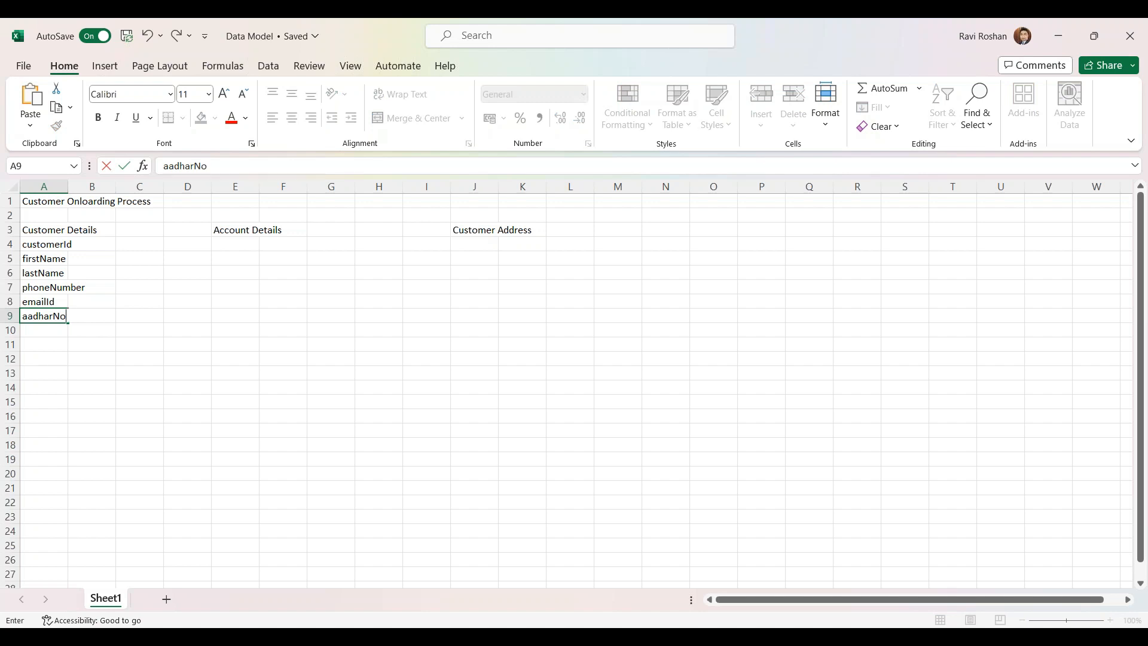
key(Return)
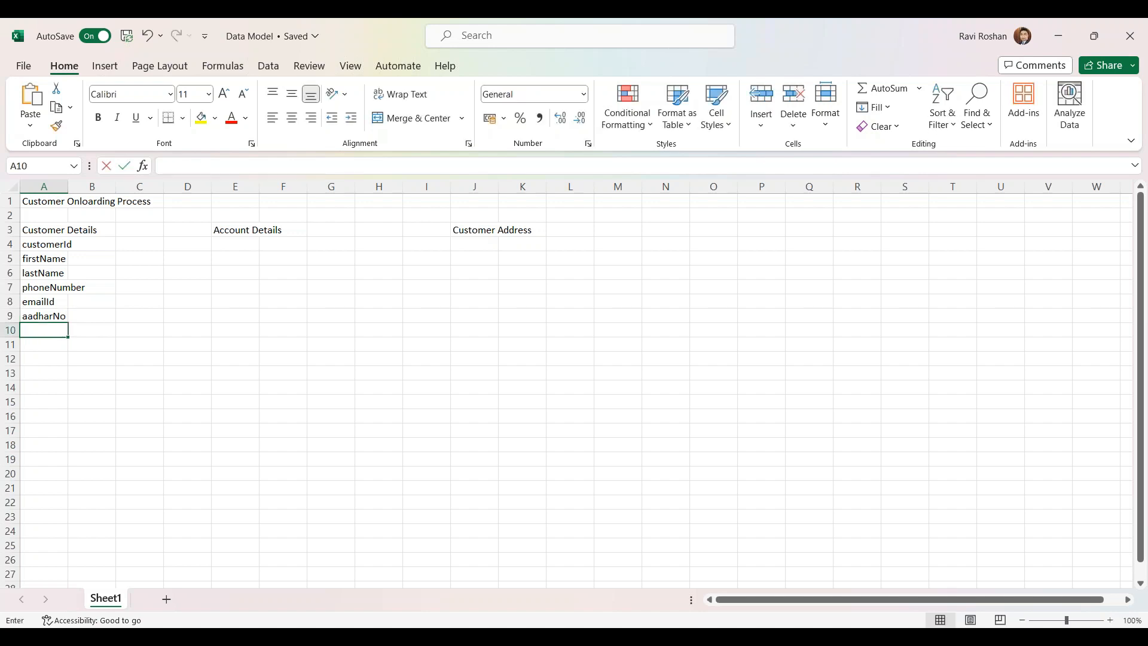
text(PAN Number)
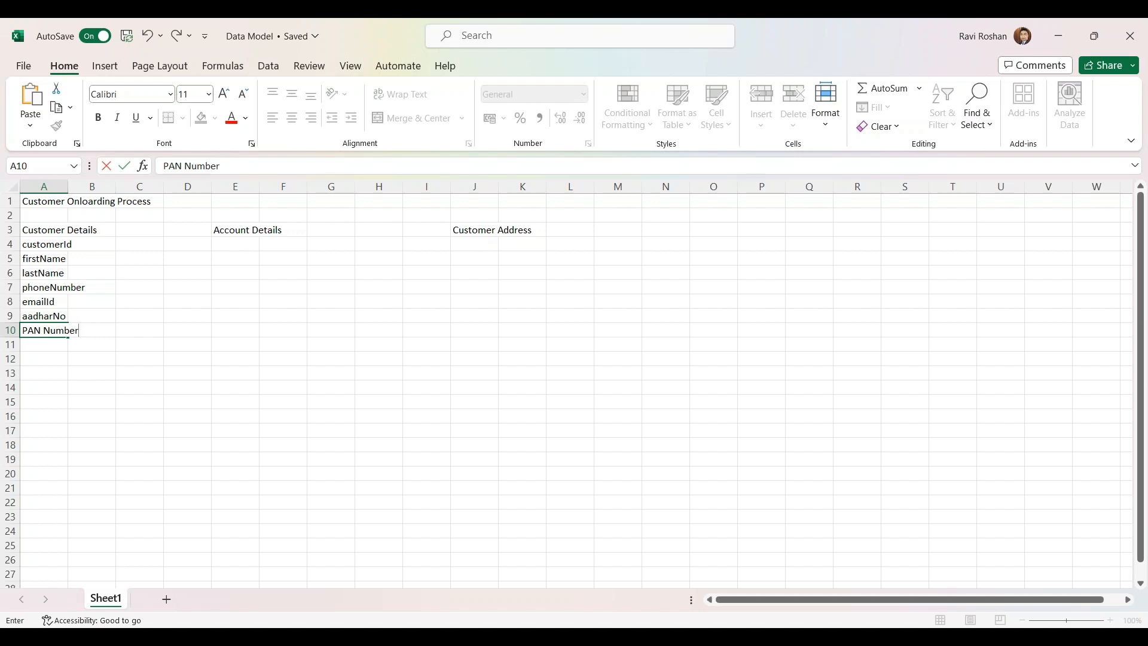
key(Return)
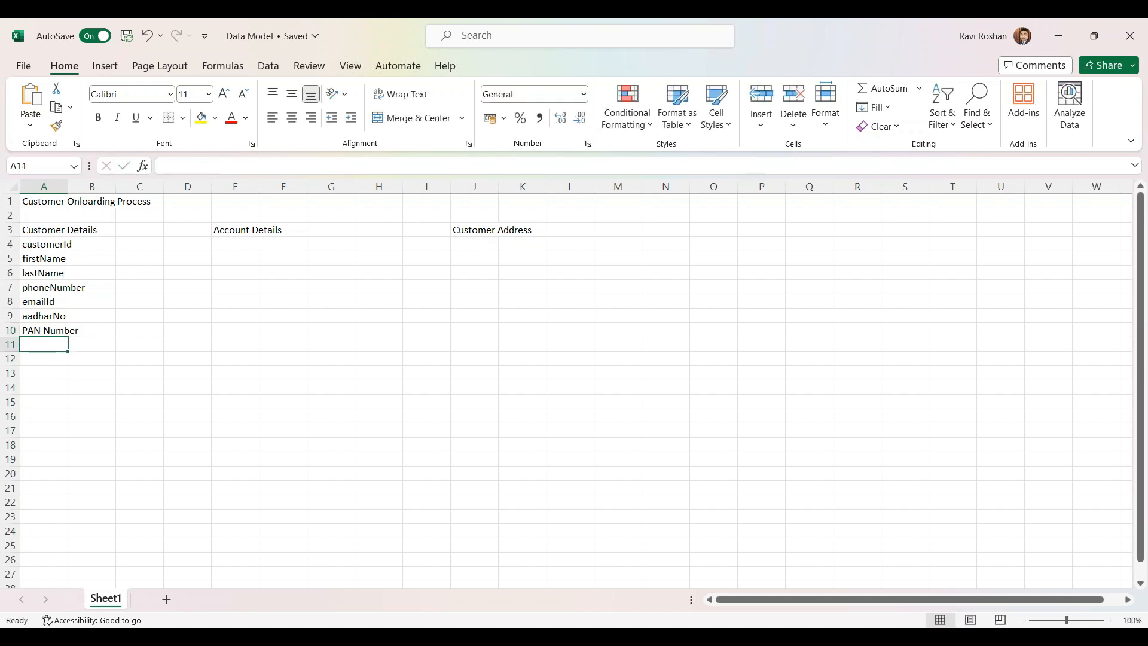
Rename the 'PAN Number' field to 'PAN_Number'
double_click(47, 327)
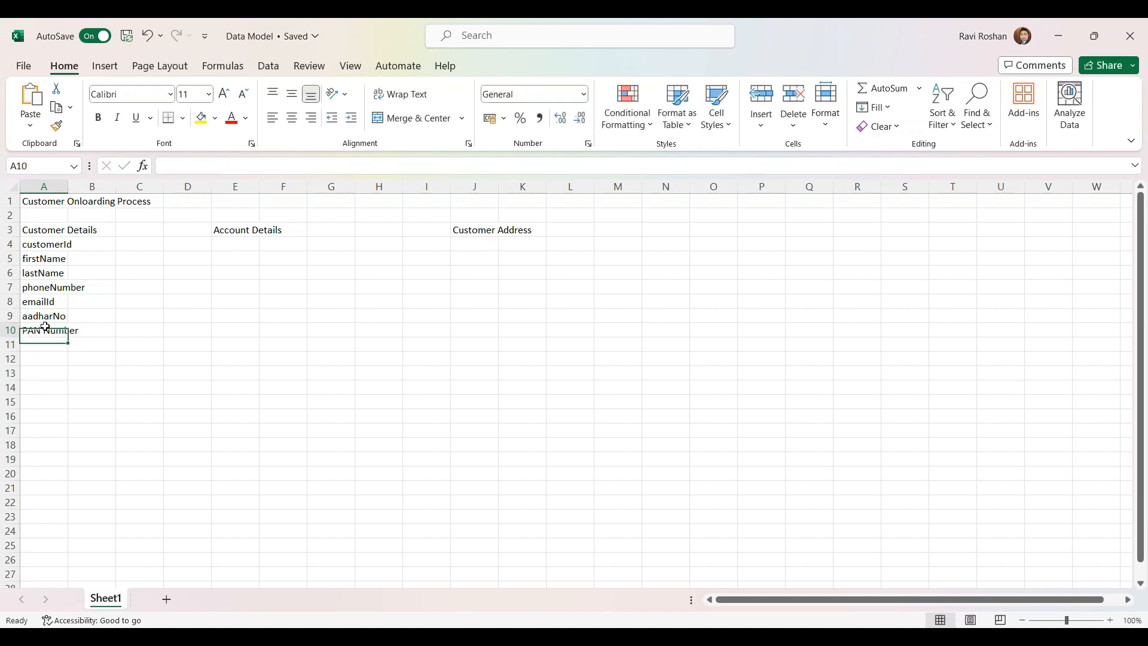
key(BackSpace)
text(_)
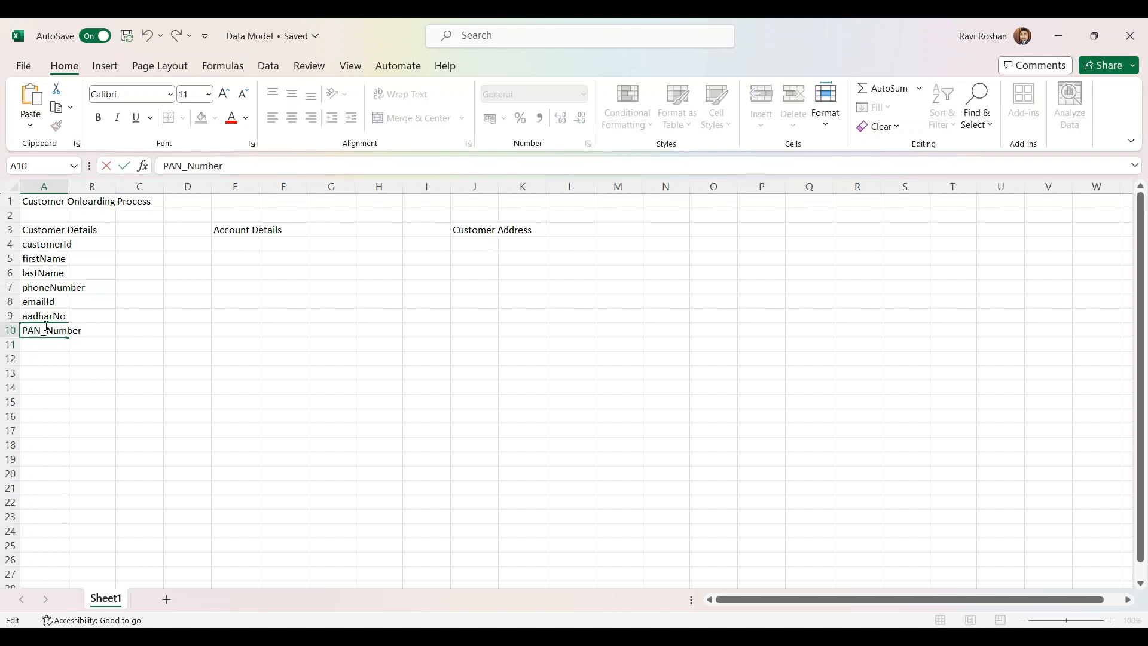
click(43, 341)
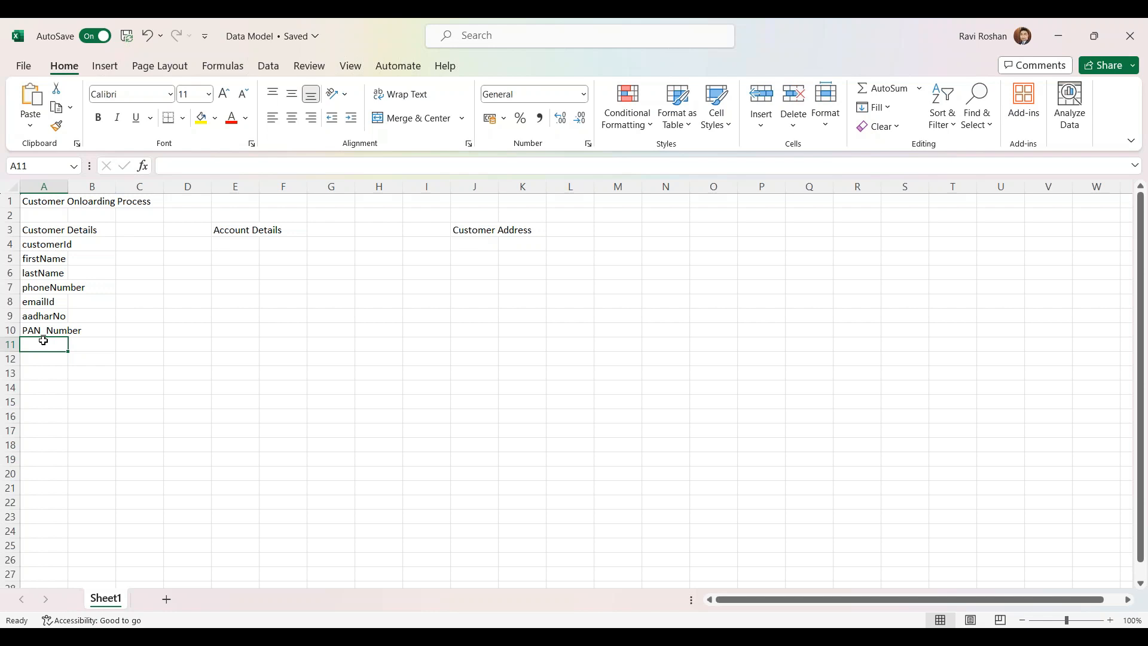
Add DOB and isActive in A11:A12 and check the completed field list
text(DOB)
key(Return)
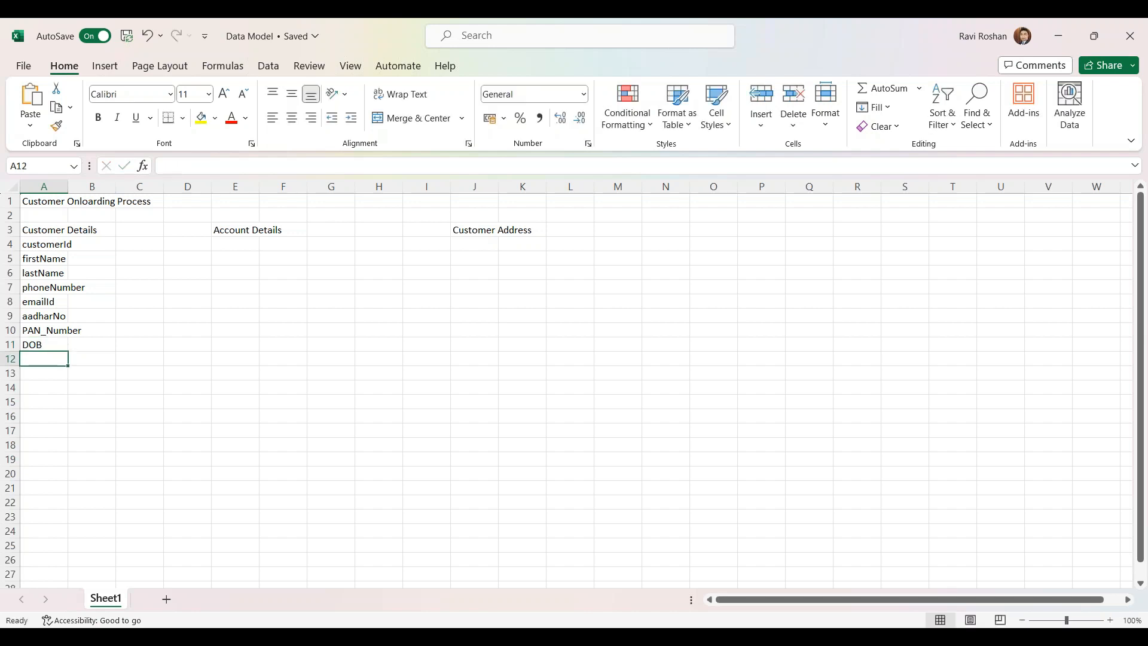
text(is)
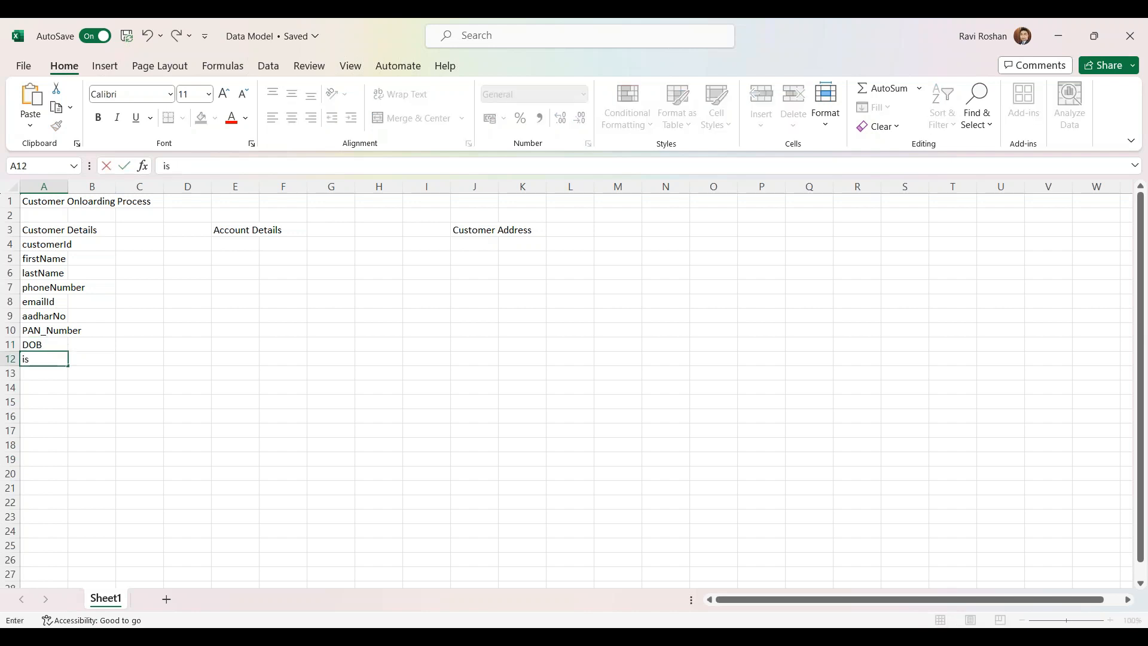
text(Active)
click(60, 377)
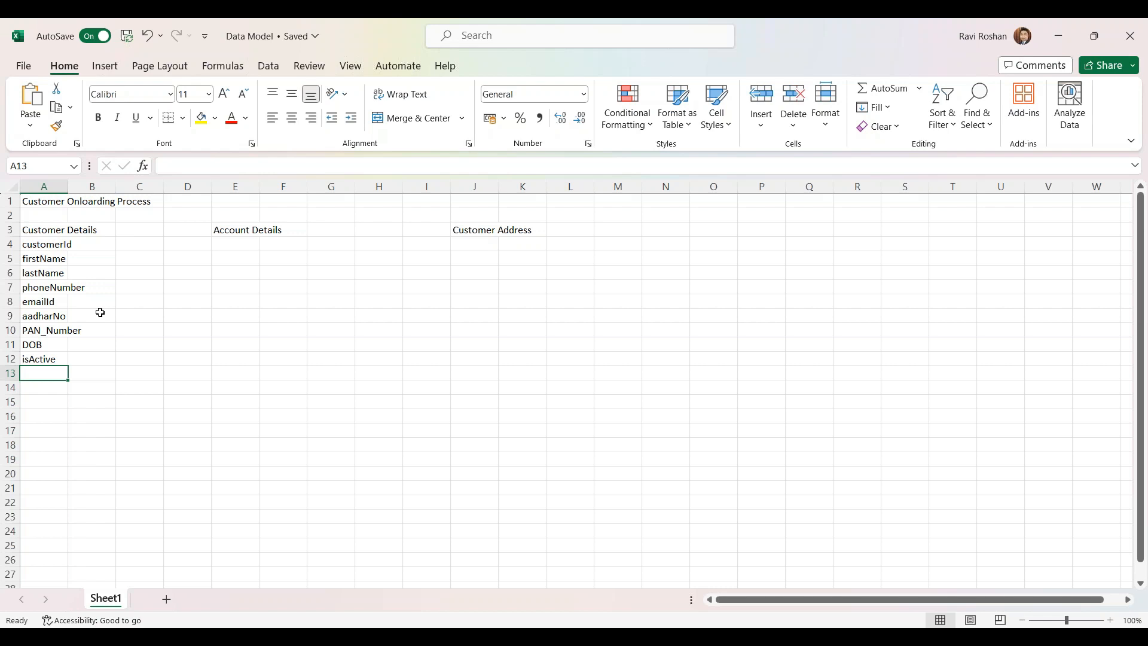
click(52, 277)
click(53, 290)
click(53, 305)
click(51, 316)
click(48, 330)
click(45, 344)
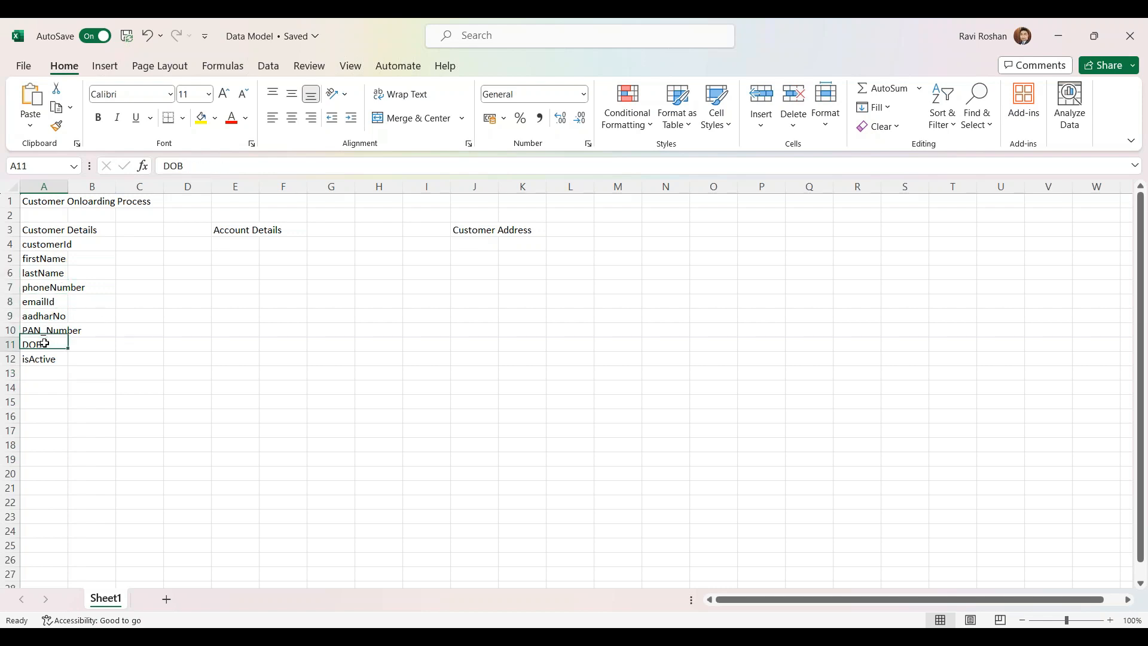
click(41, 361)
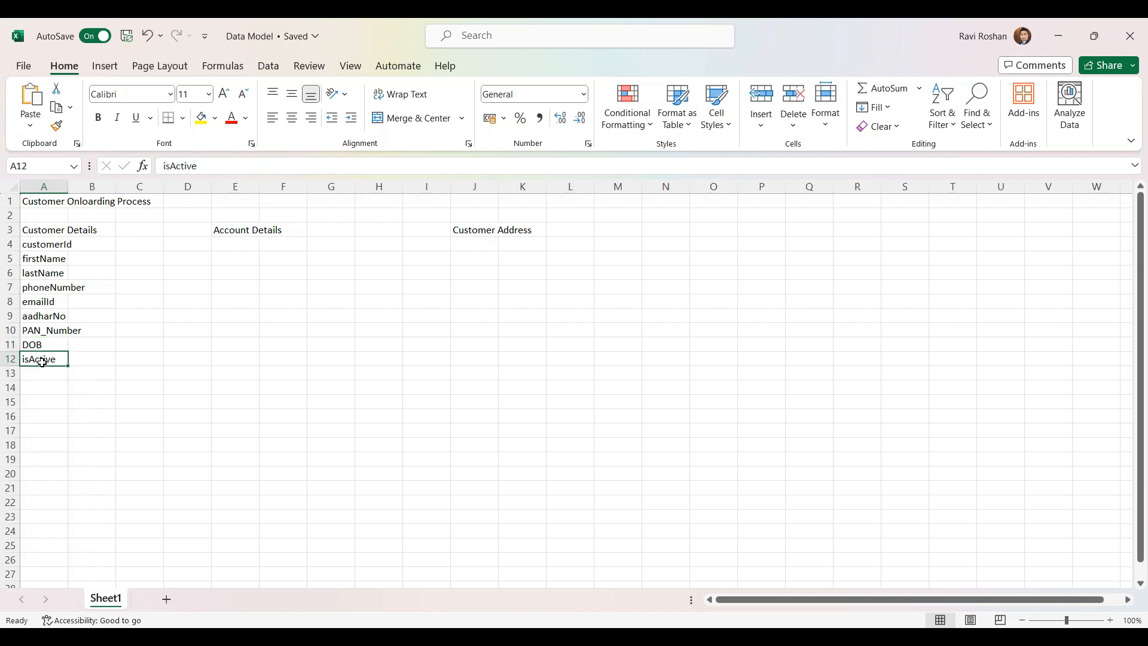
click(46, 375)
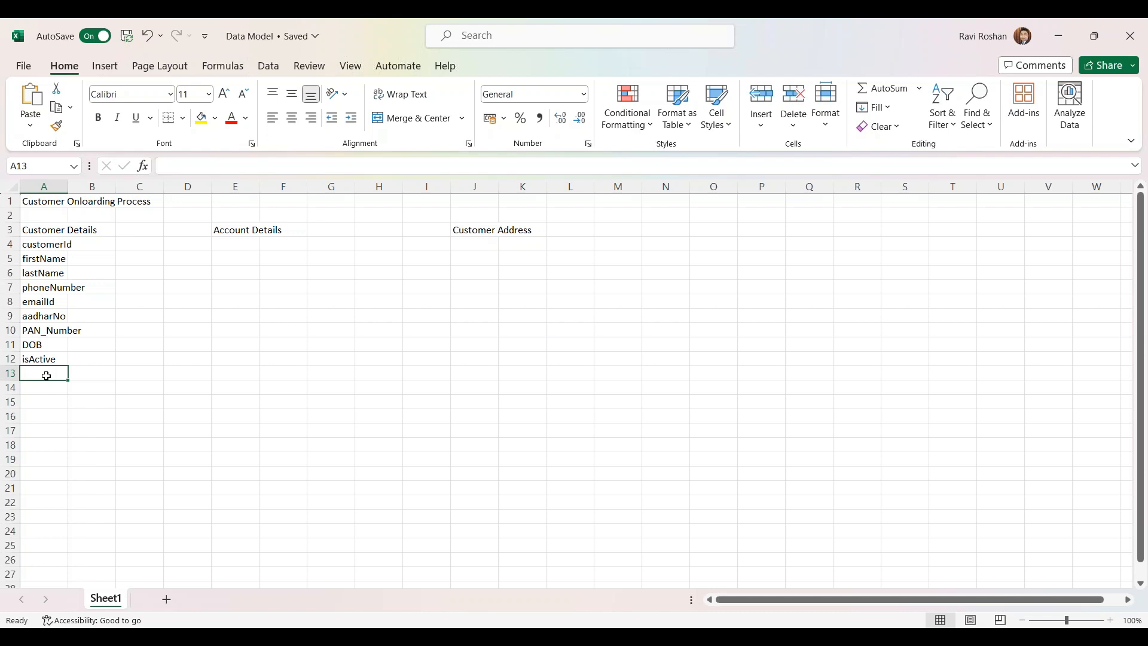
Add the audit fields createdBy, createdOn, updatedBy and updatedOn in A13:A16
text(cre)
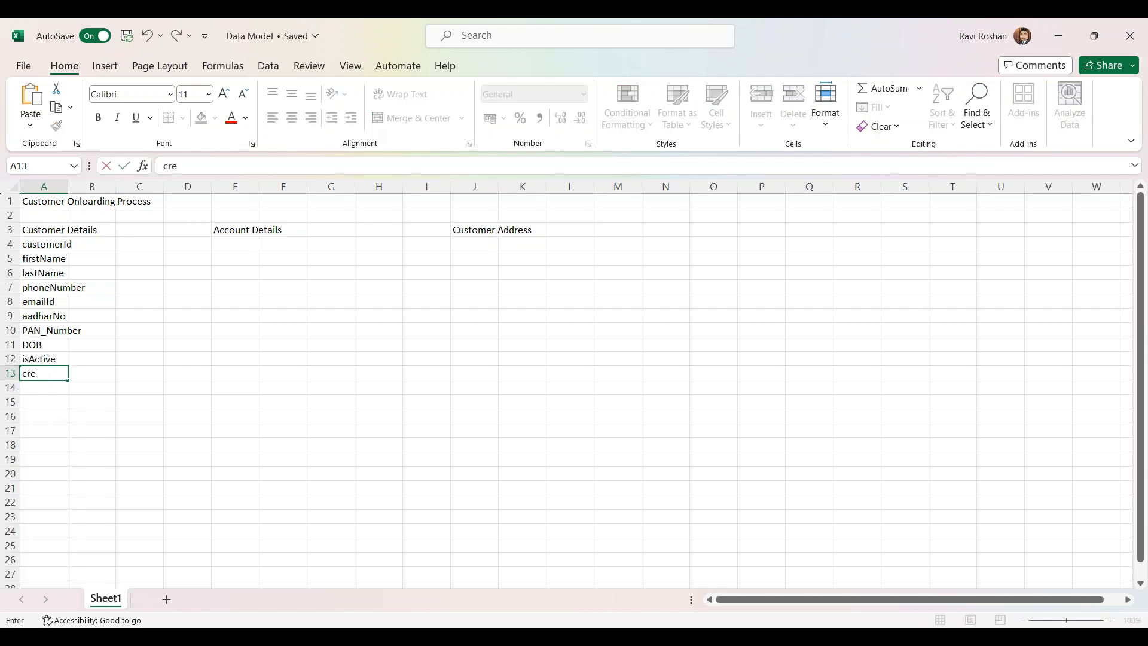
text(atedBy)
key(Return)
text(createdOn)
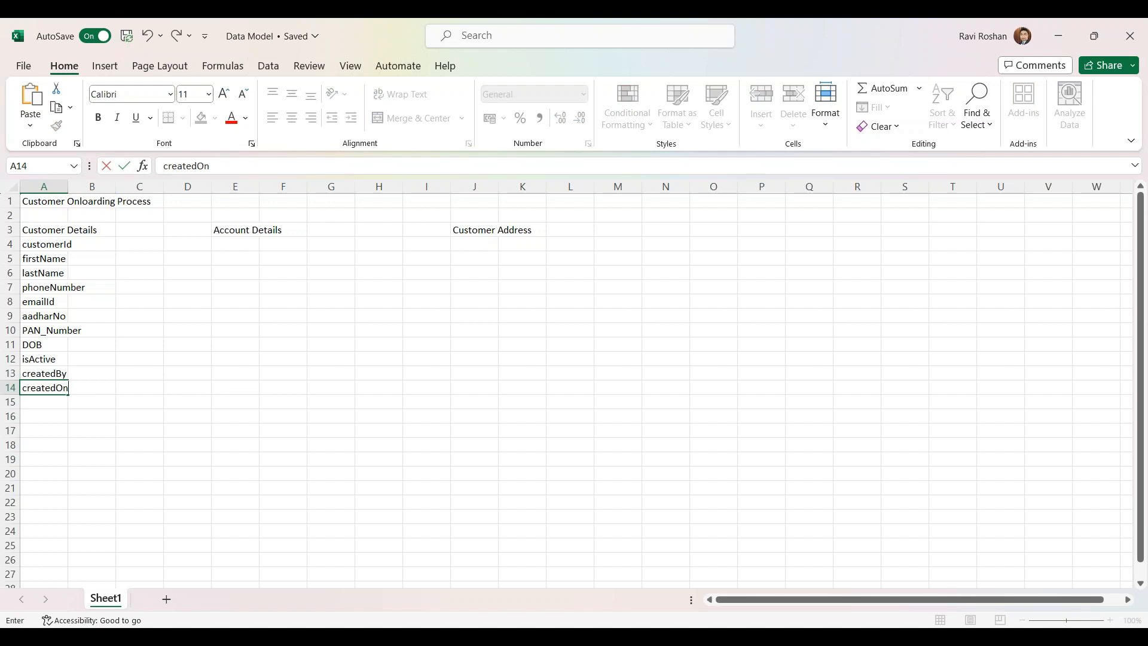
key(Return)
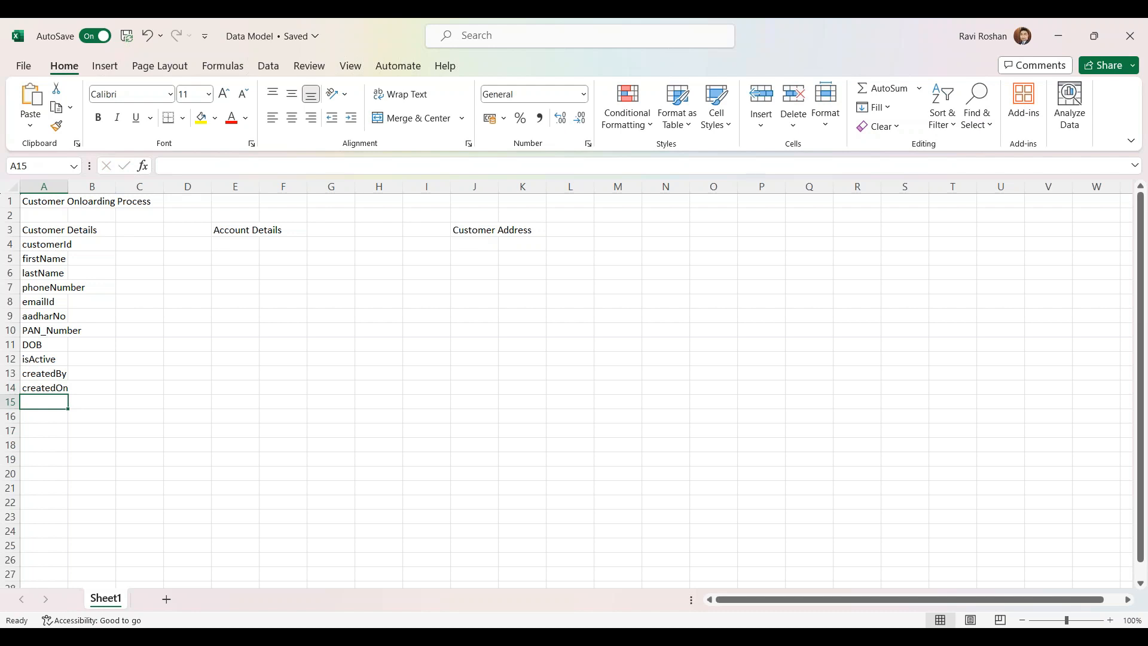
text(updated)
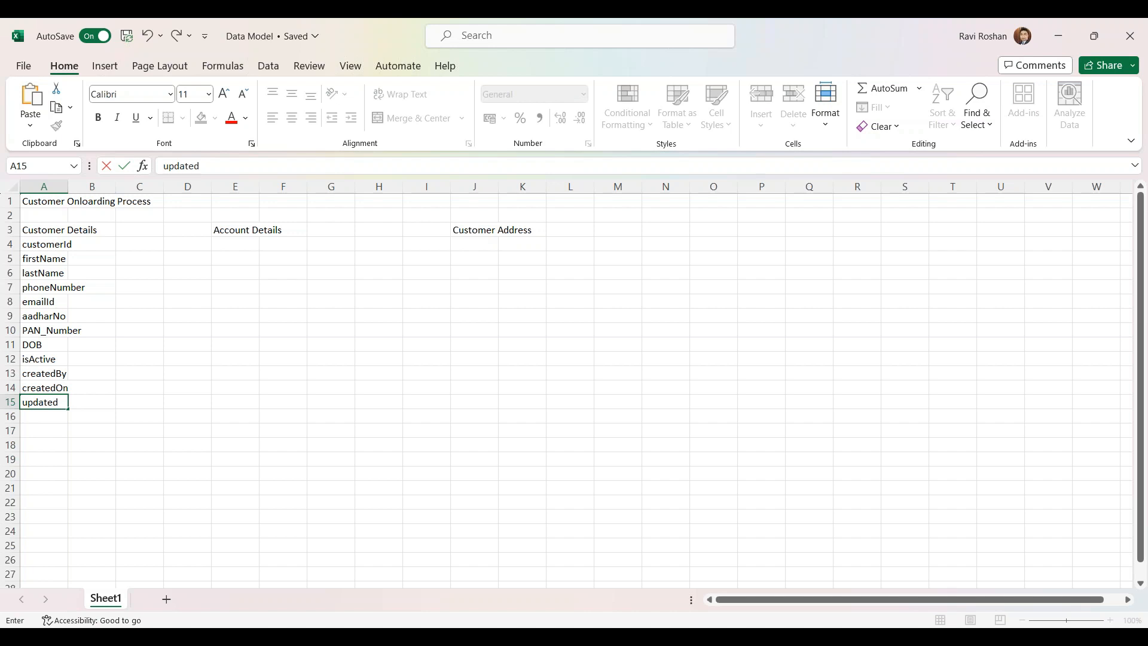
text(By)
key(Return)
text(updatedOn)
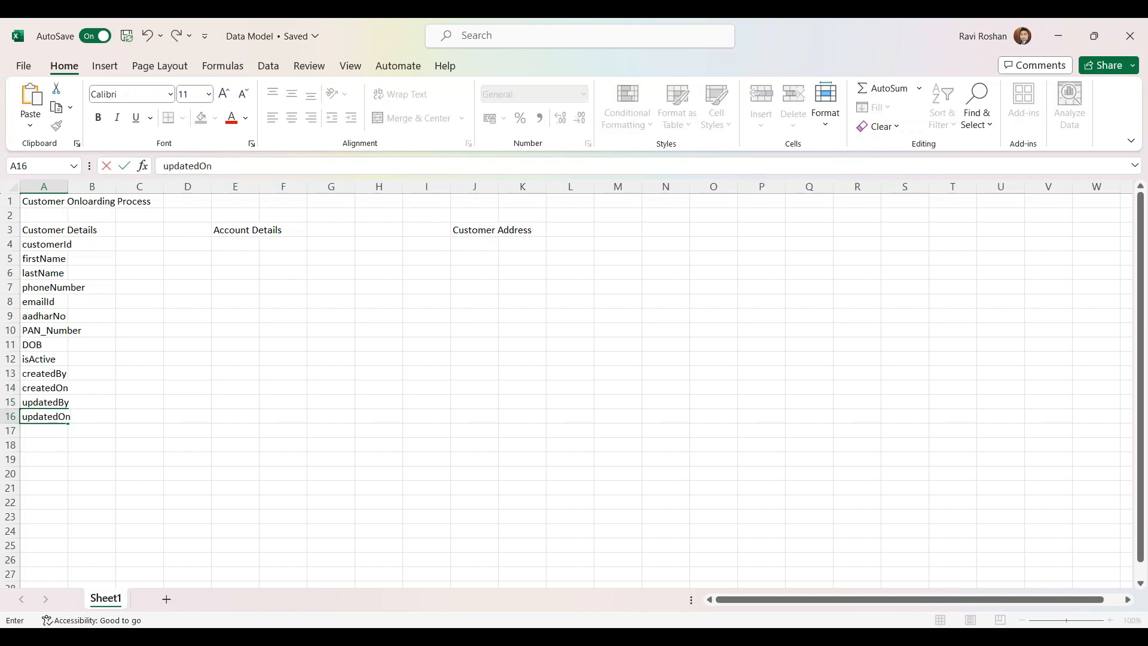
key(Return)
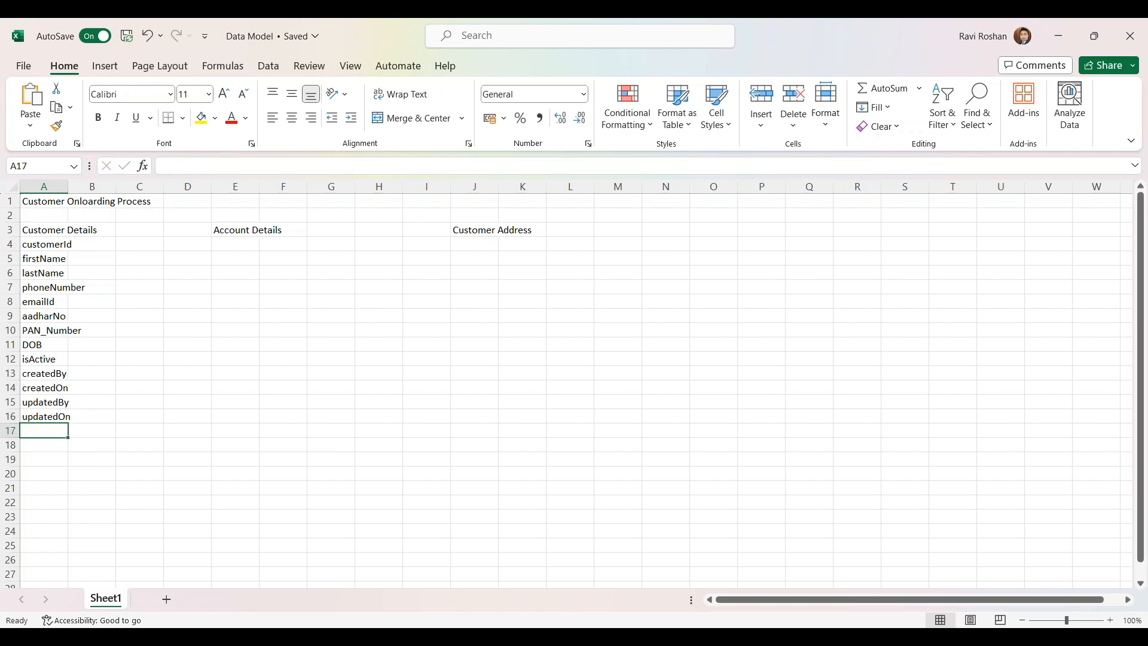
Move the Customer Details block A3:A16 to B3 and autofit column B
drag(45, 373, 51, 424)
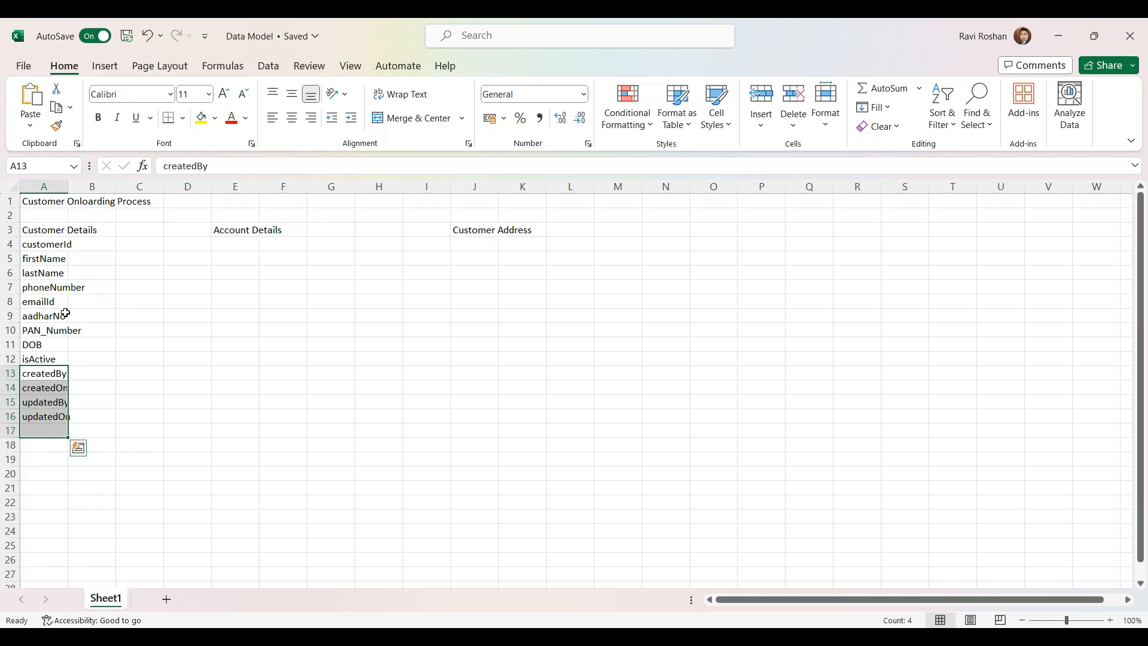
drag(53, 230, 63, 417)
key(ctrl+c)
click(104, 229)
key(ctrl+v)
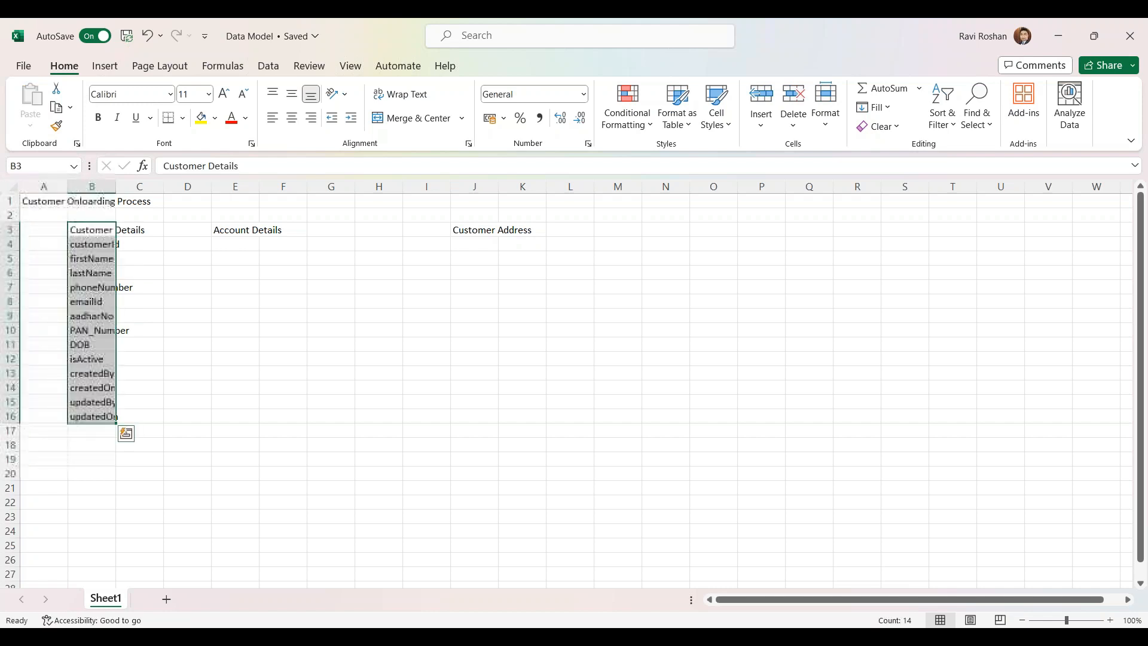
double_click(116, 186)
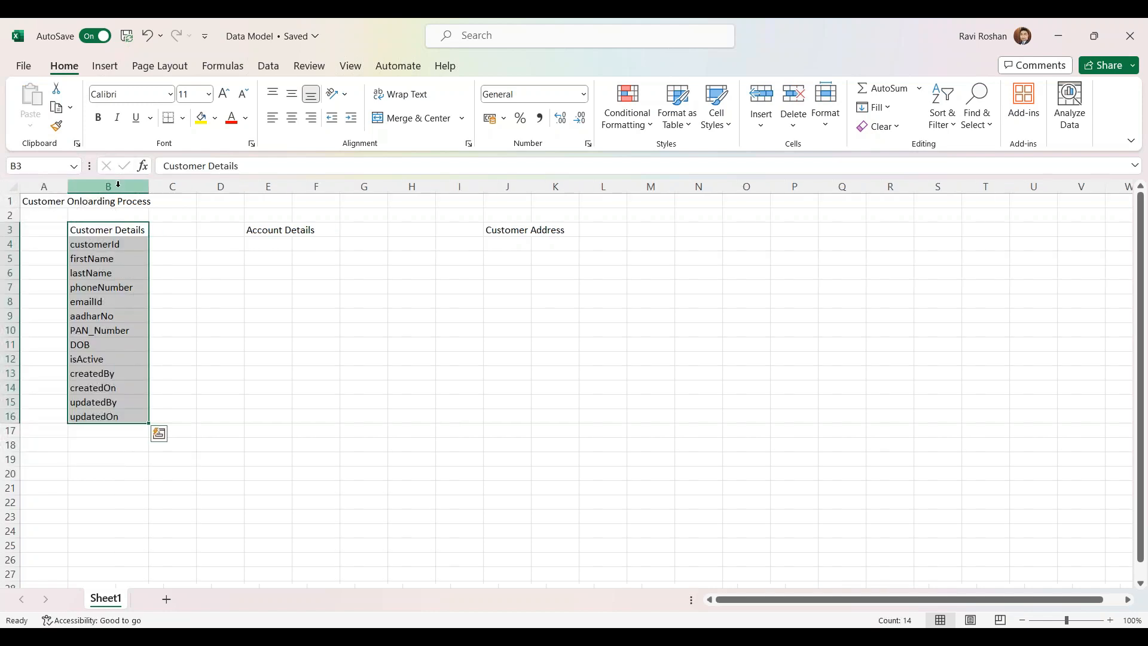
click(257, 287)
Shift isActive and the audit fields down one row to B13, leaving B12 empty
drag(108, 244, 109, 411)
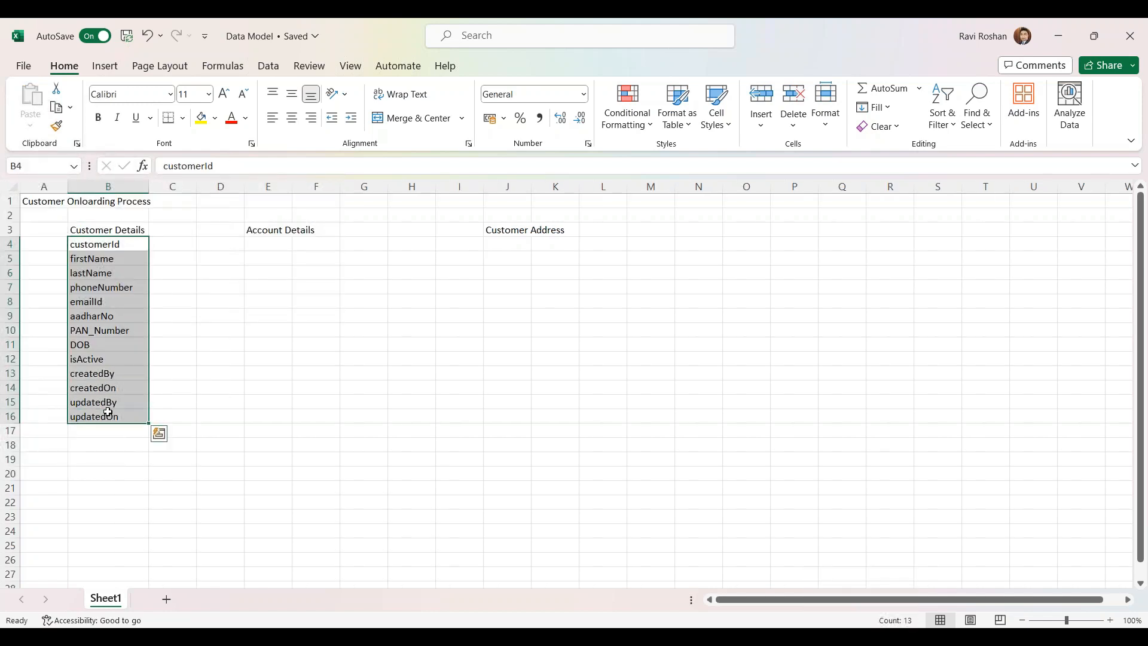
click(107, 401)
drag(118, 371, 123, 415)
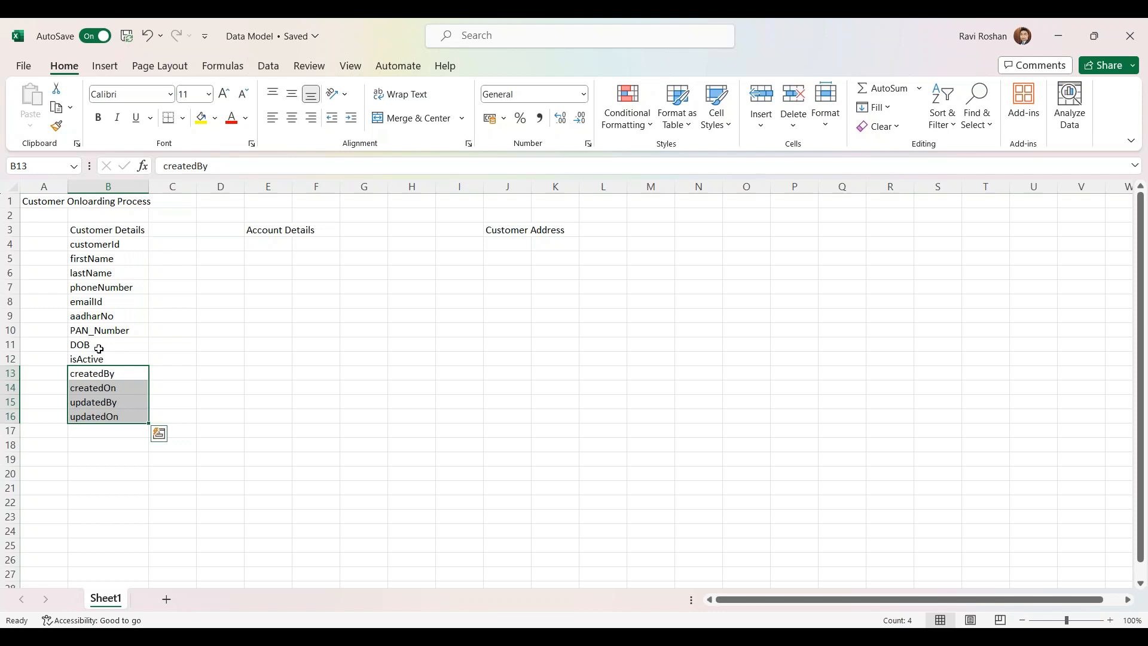
click(98, 428)
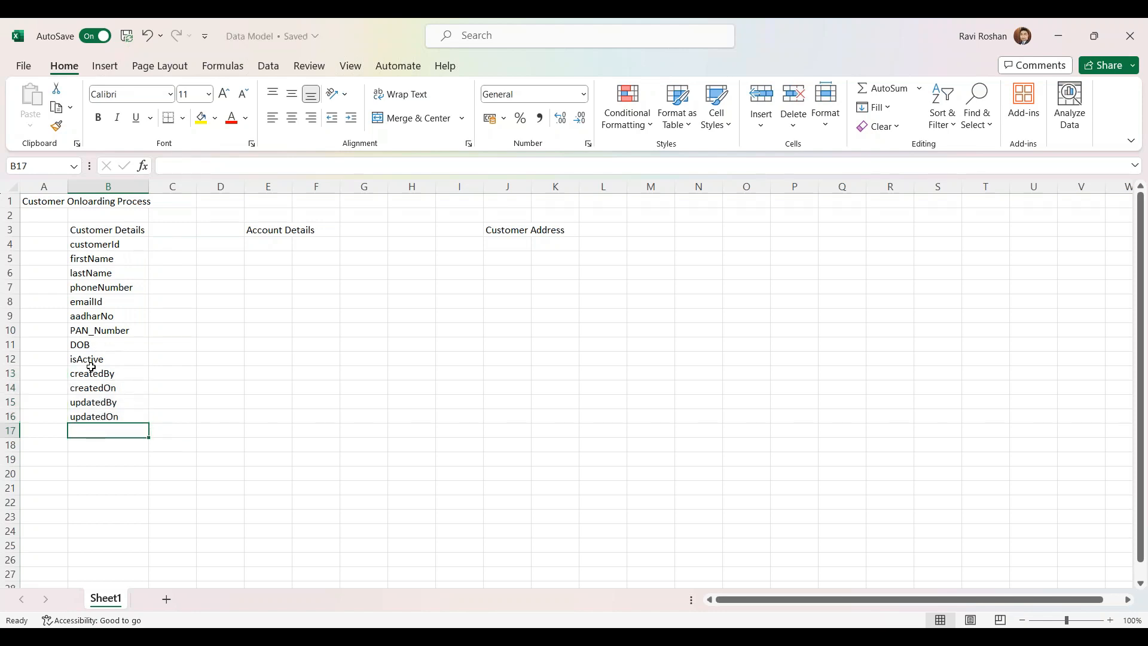
drag(93, 359, 103, 414)
key(ctrl+c)
click(92, 431)
key(ctrl+v)
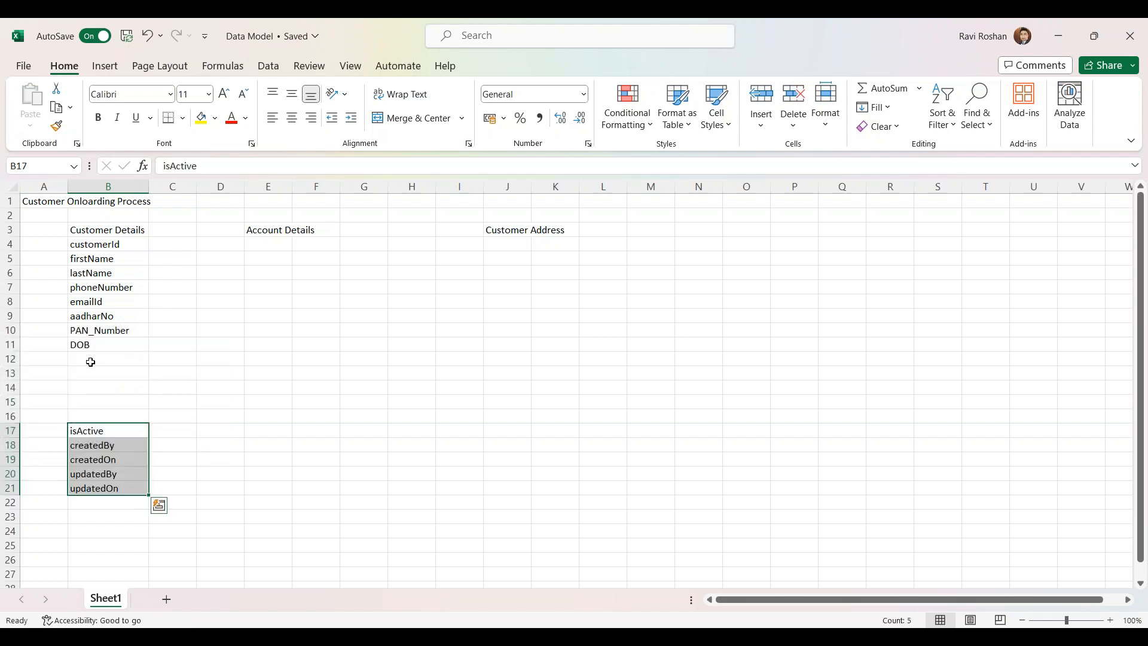
key(ctrl+z)
click(94, 371)
key(ctrl+v)
Type the gender field into B12 between DOB and isActive
click(96, 359)
text(gene)
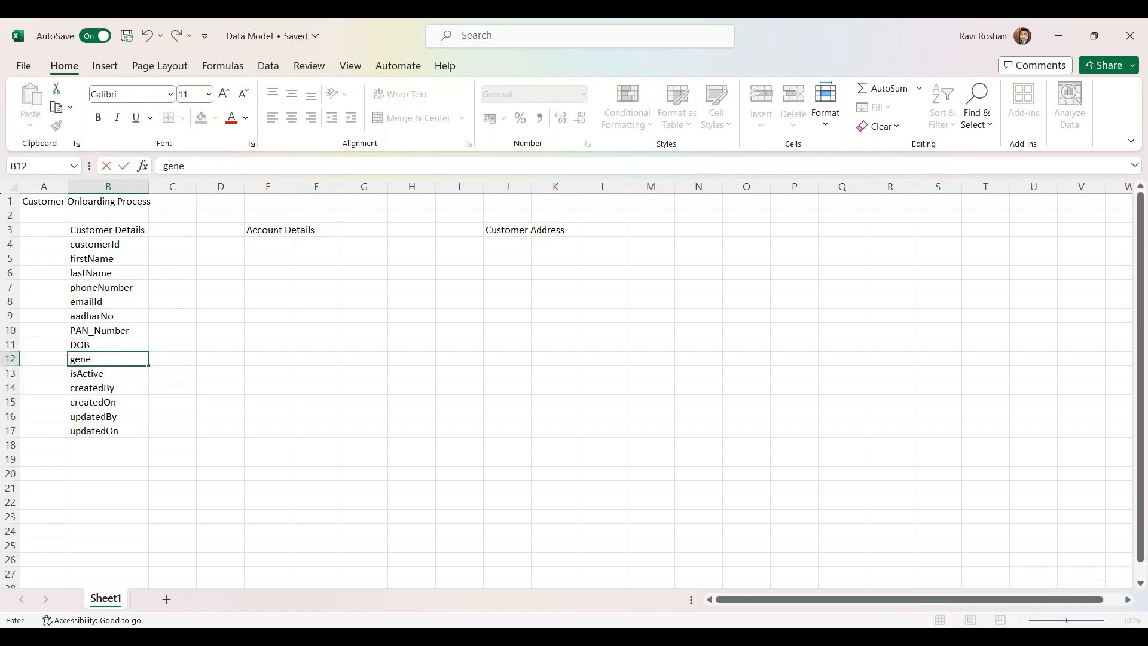
key(BackSpace)
text(der)
click(97, 430)
click(104, 229)
drag(105, 229, 107, 423)
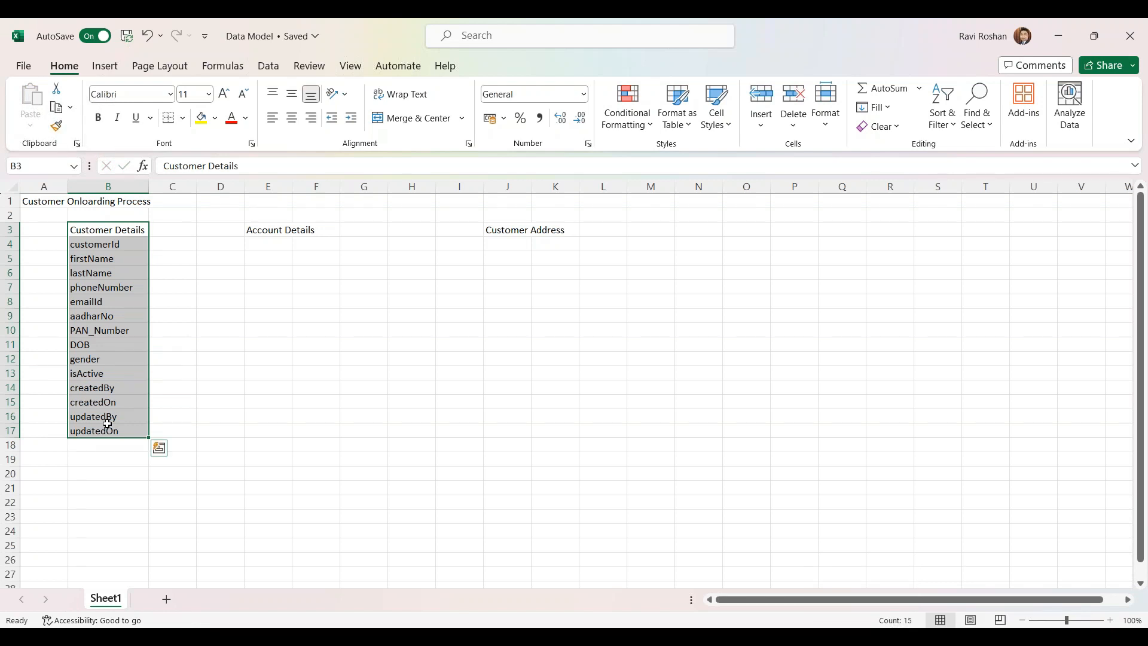
click(89, 257)
click(102, 230)
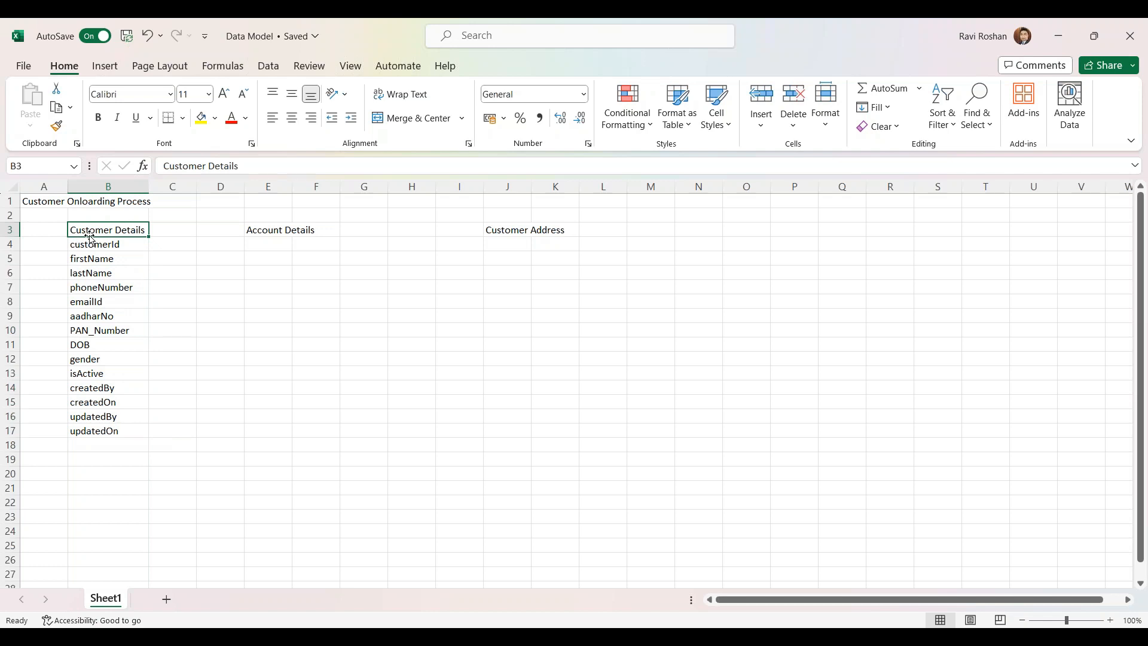
click(131, 246)
Give customerId data type int and mark it 'Primary key' in the next column
click(171, 244)
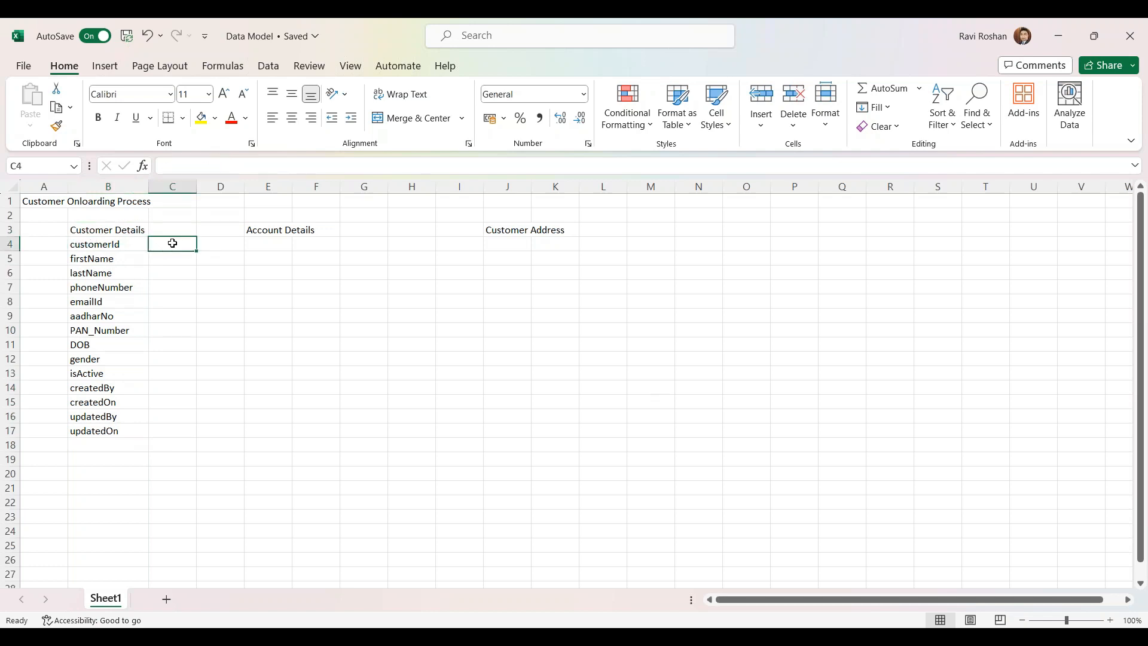
text(int)
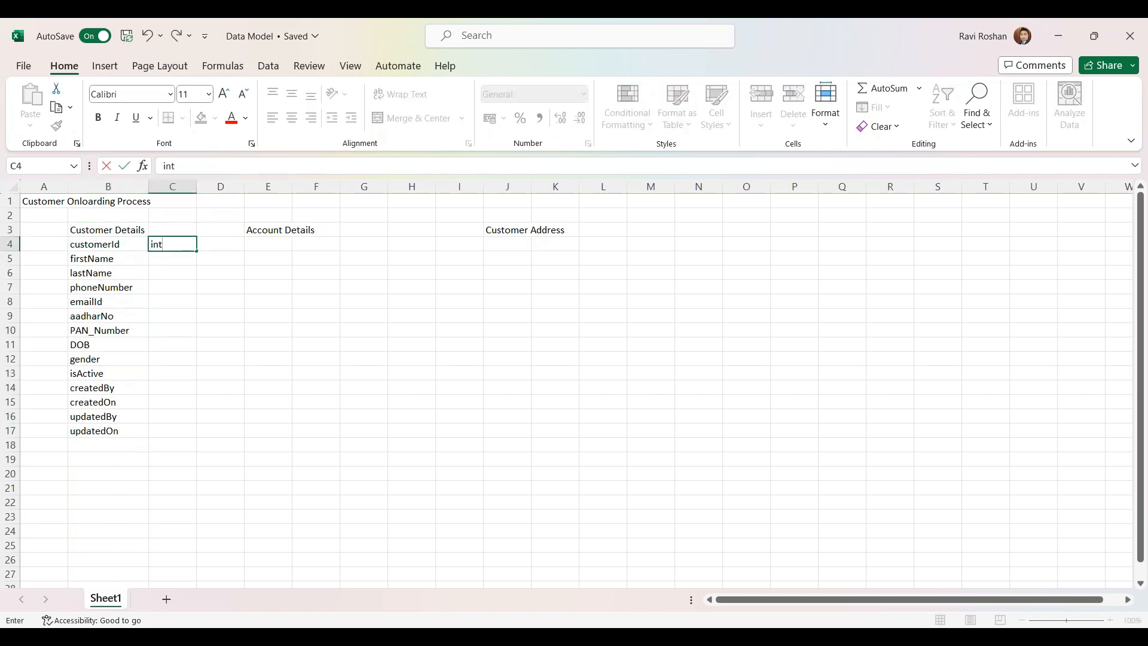
key(Tab)
text(Primary key)
click(237, 301)
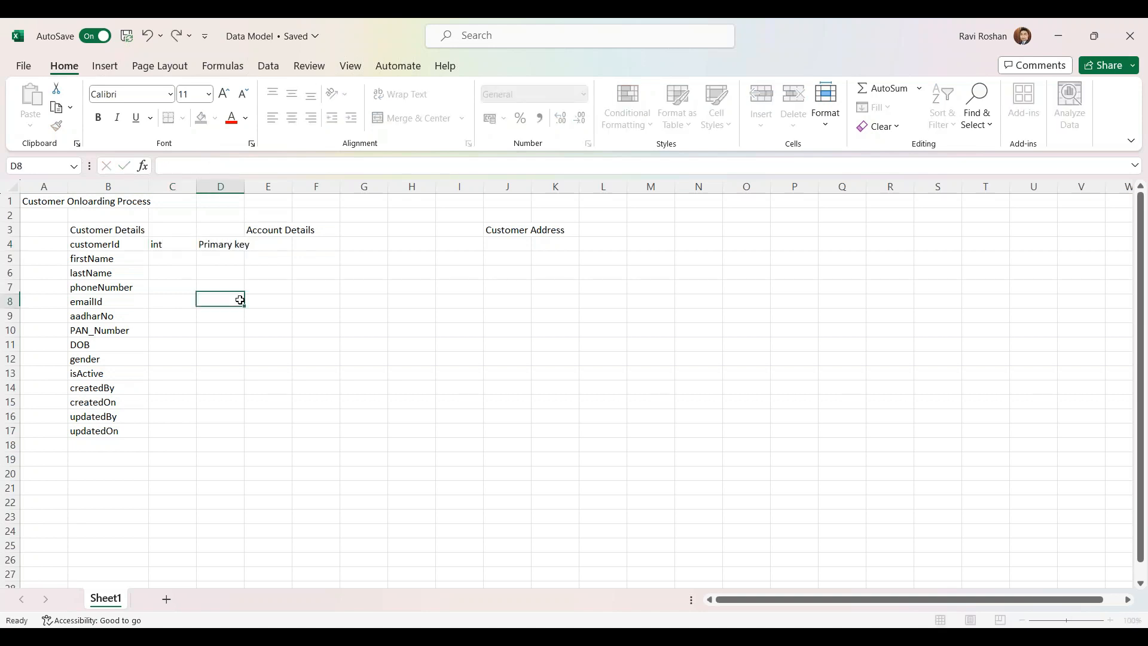
Move the Account Details heading over to G3
click(258, 228)
drag(259, 227, 343, 229)
click(312, 292)
Set firstName's type to varchar and fill it down through the PAN_Number row
click(162, 246)
click(159, 257)
text(varchar)
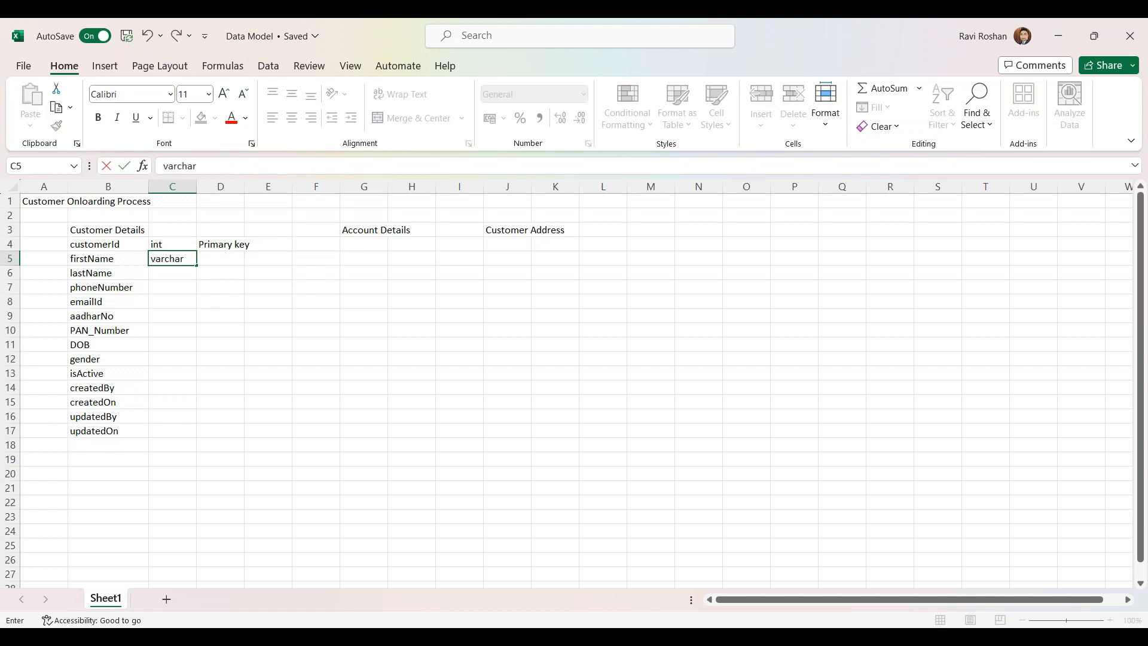
click(167, 276)
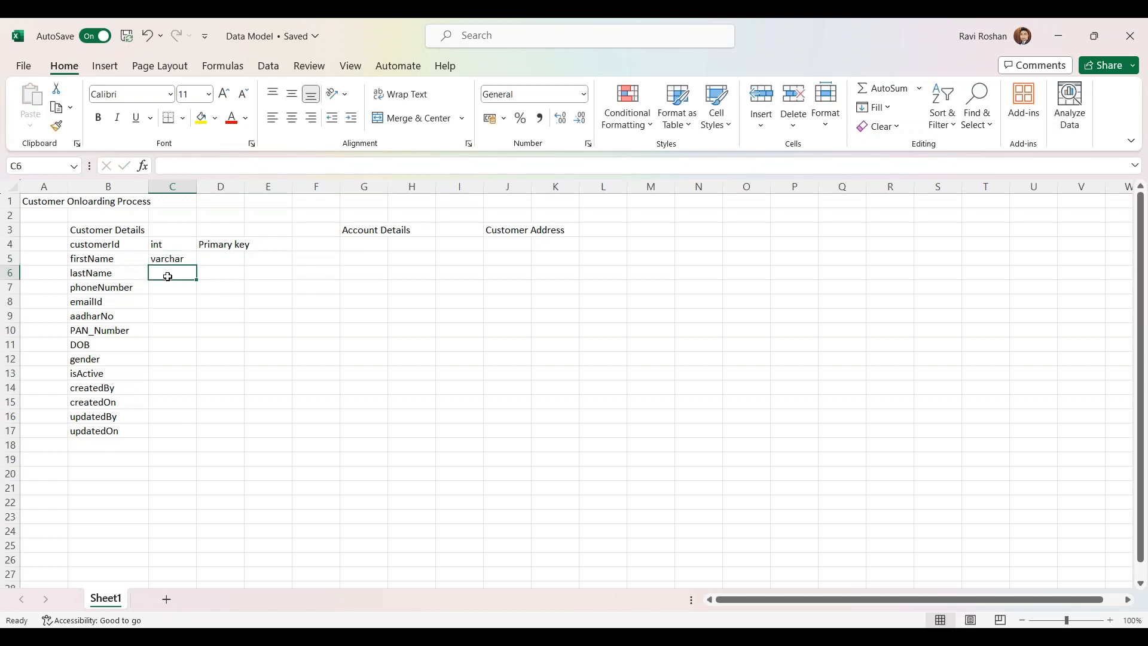
click(170, 261)
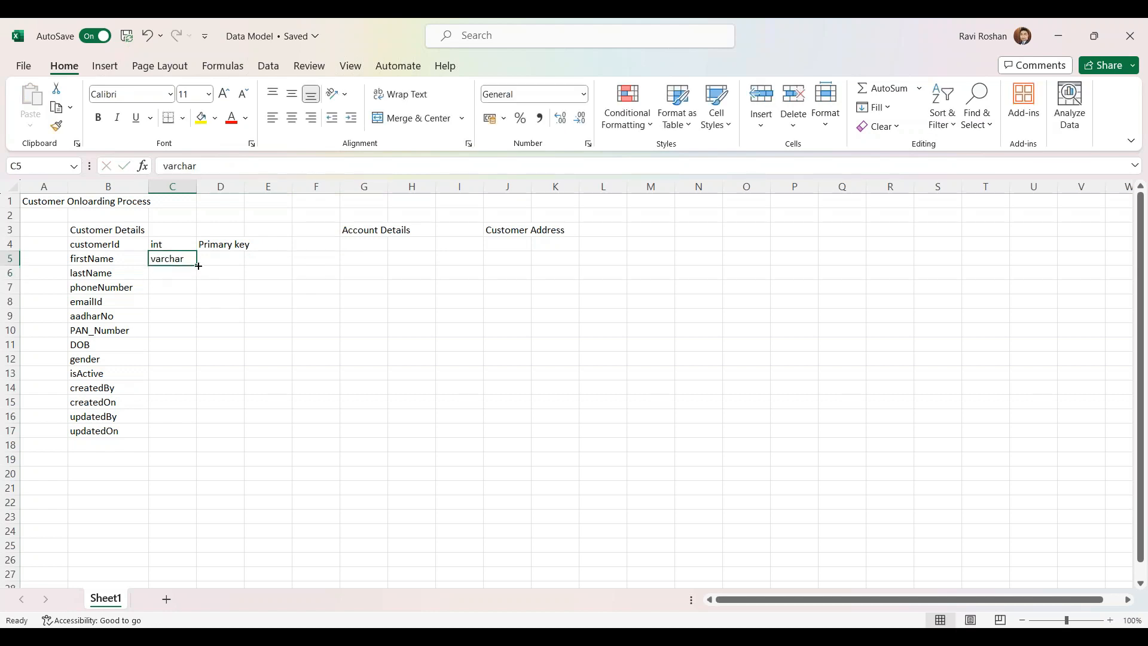
drag(196, 271, 195, 334)
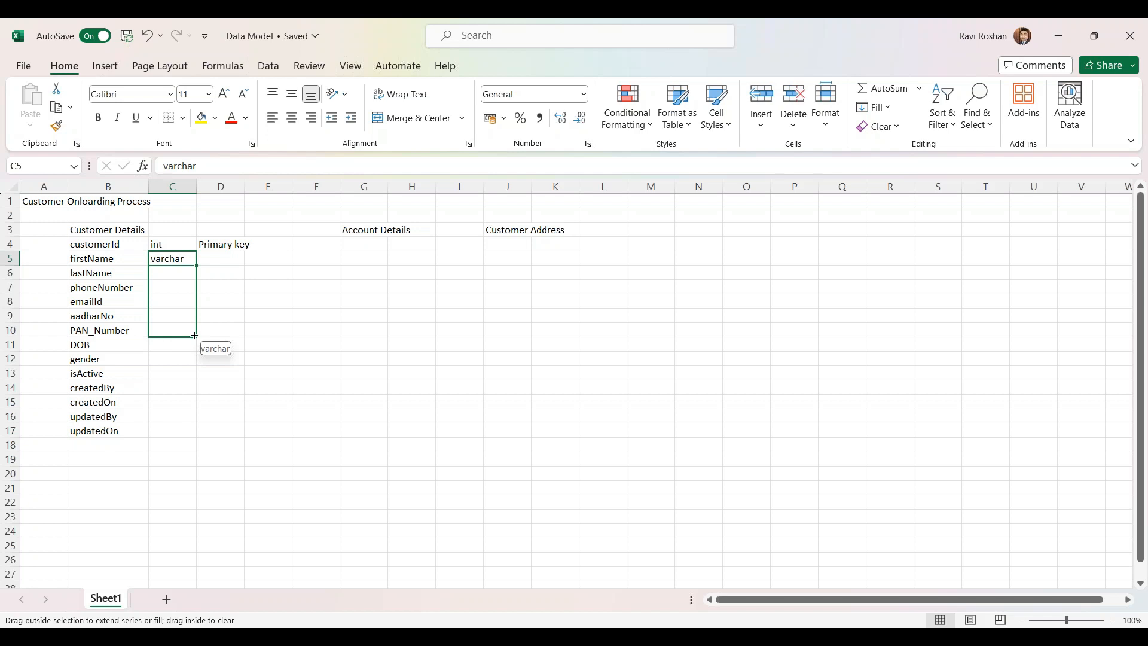
drag(195, 336, 194, 336)
Set DOB to Date, gender to varchar and isActive to Boolean
click(160, 343)
text(D)
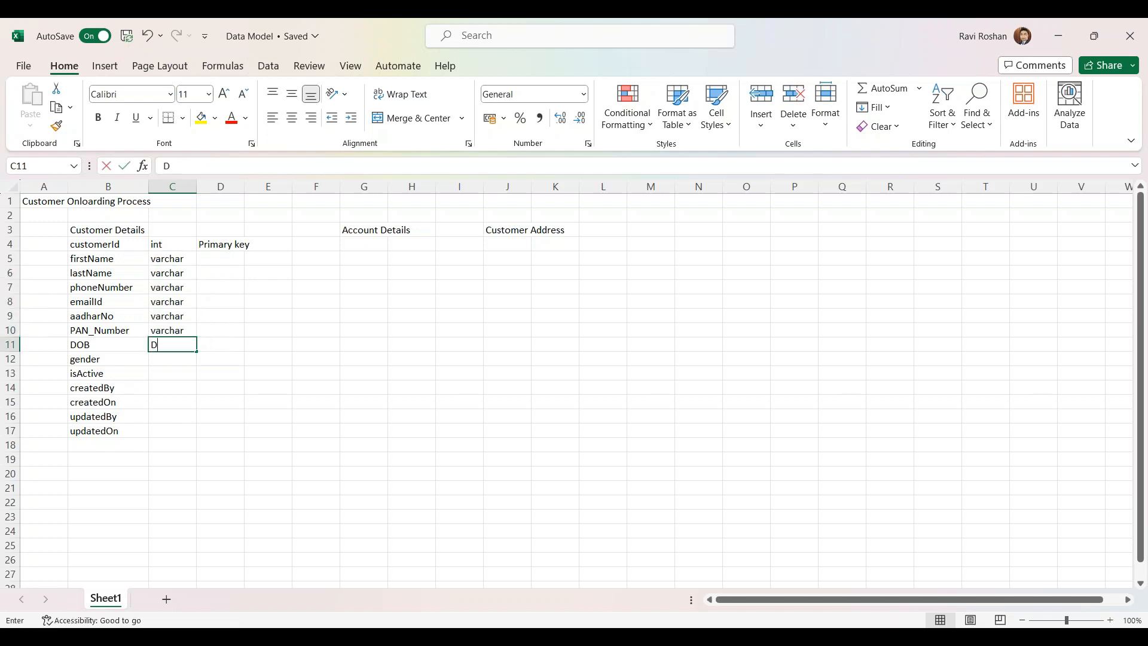
text(ate)
click(171, 356)
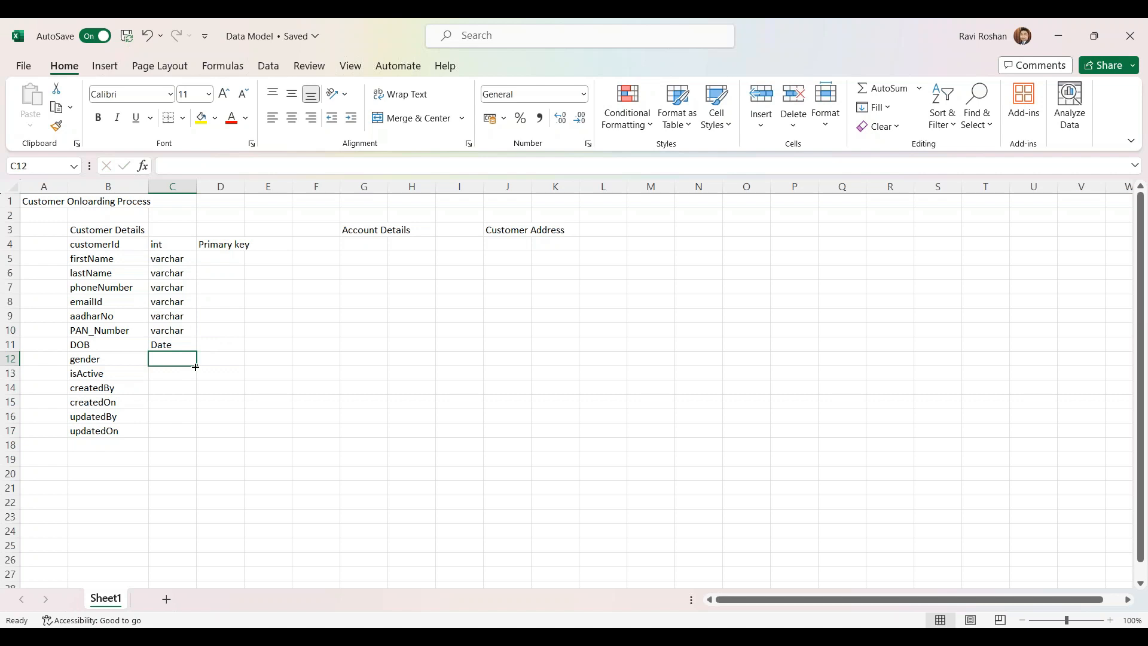
text(varchar)
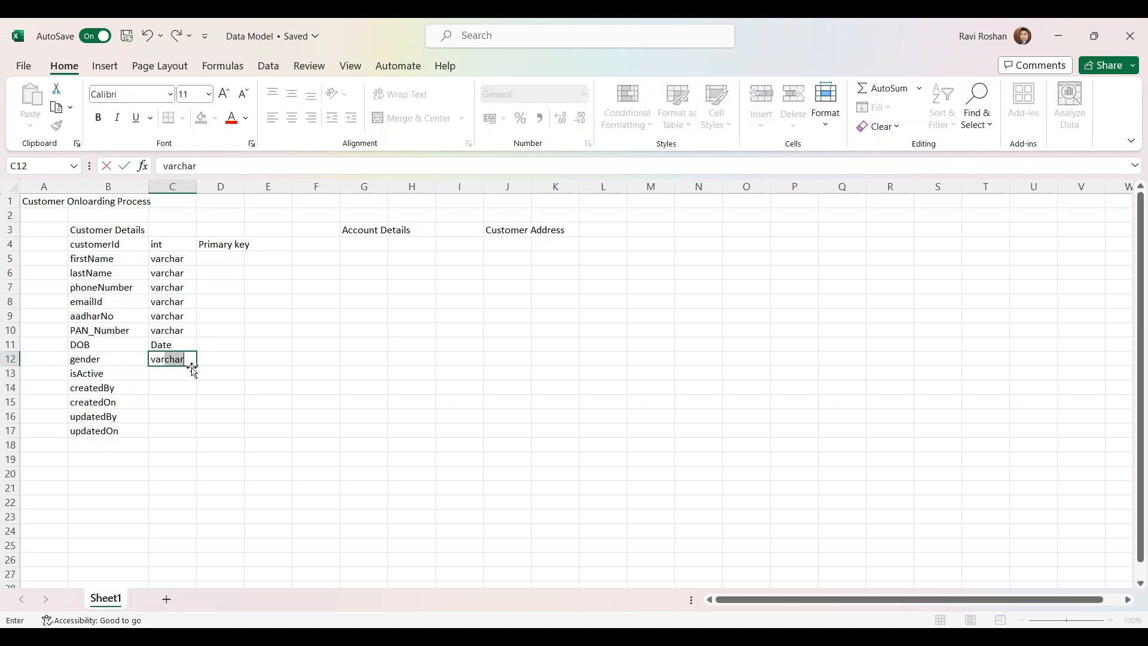
click(193, 370)
click(187, 356)
click(187, 371)
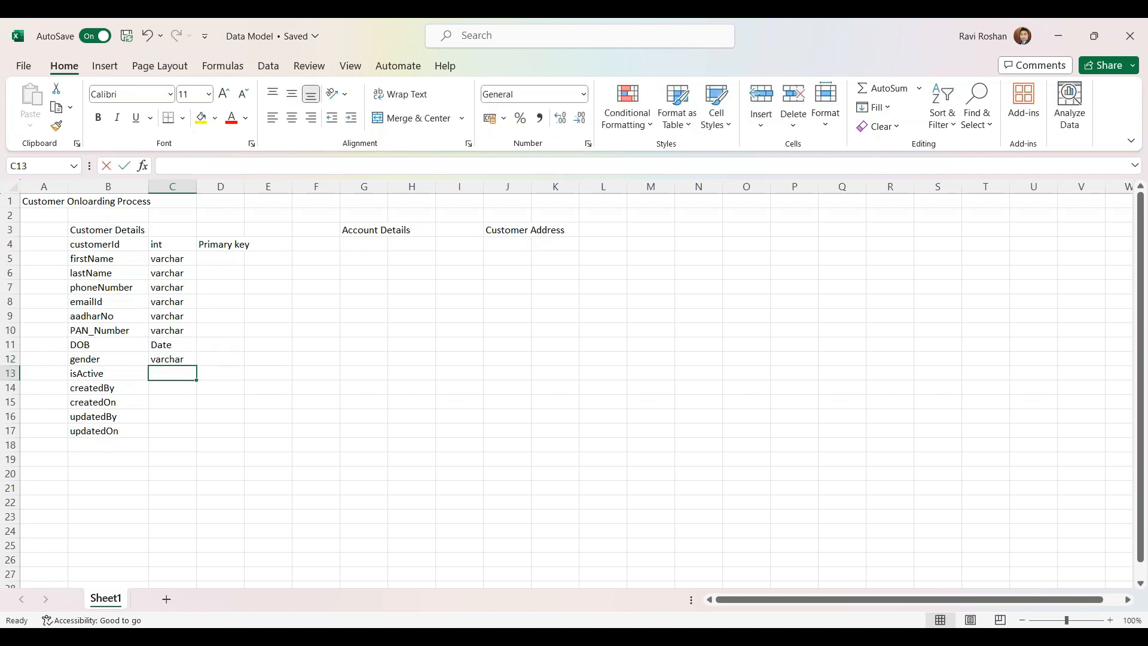
text(Boolean)
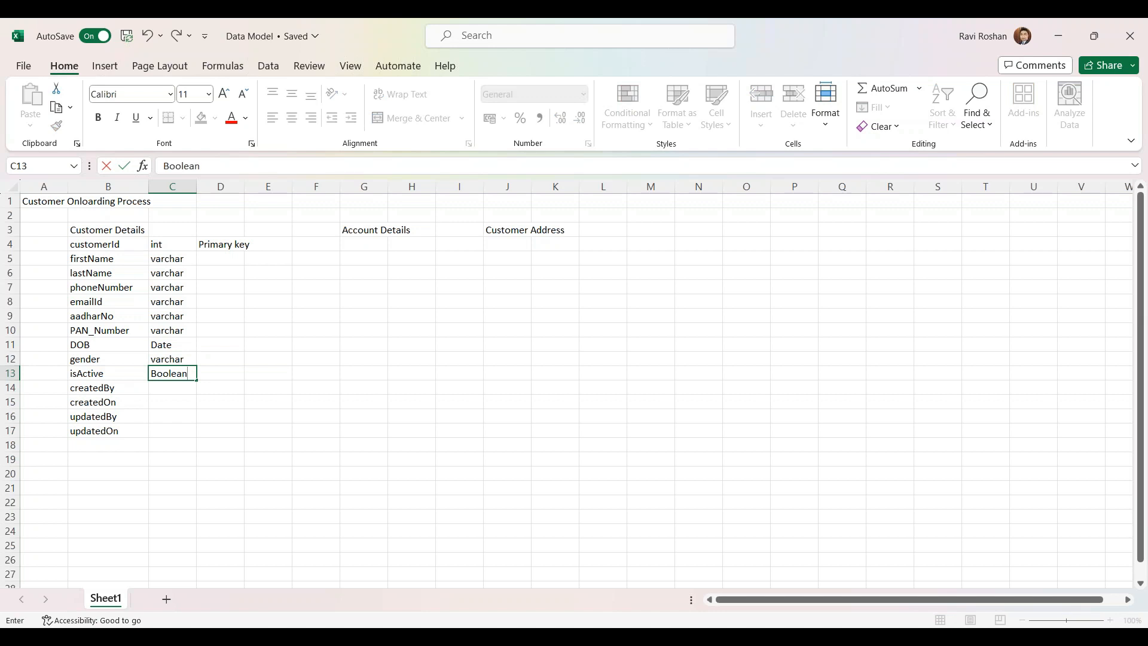
click(161, 390)
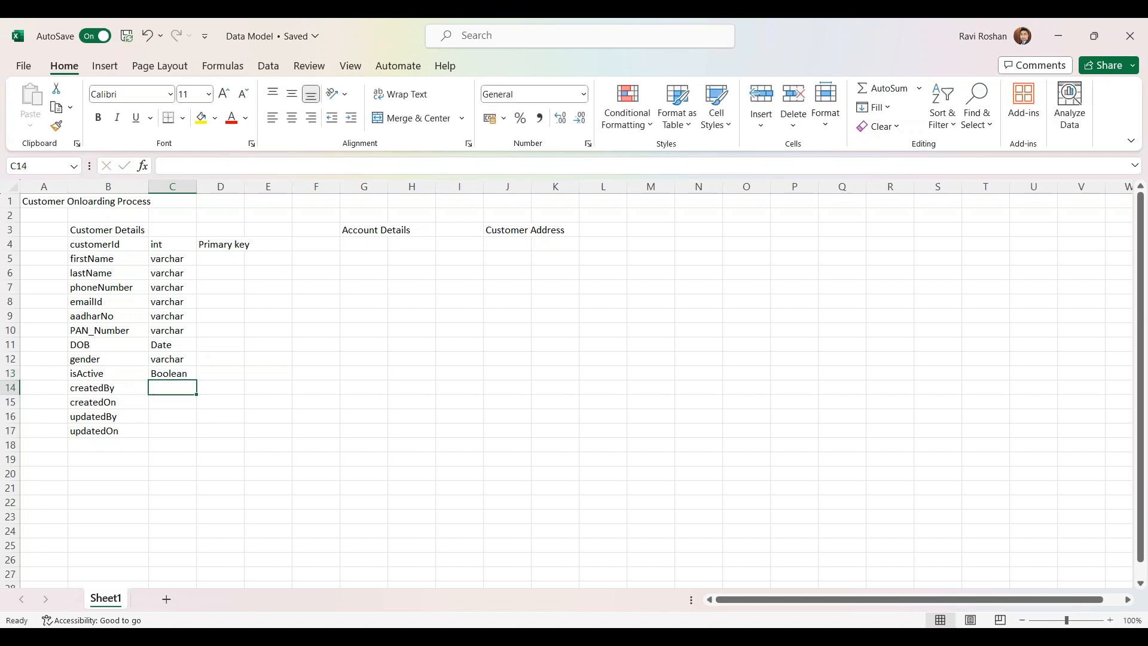
Type the audit fields: createdBy and updatedBy varchar, createdOn and updatedOn Date
text(varchar)
click(167, 399)
text(Date)
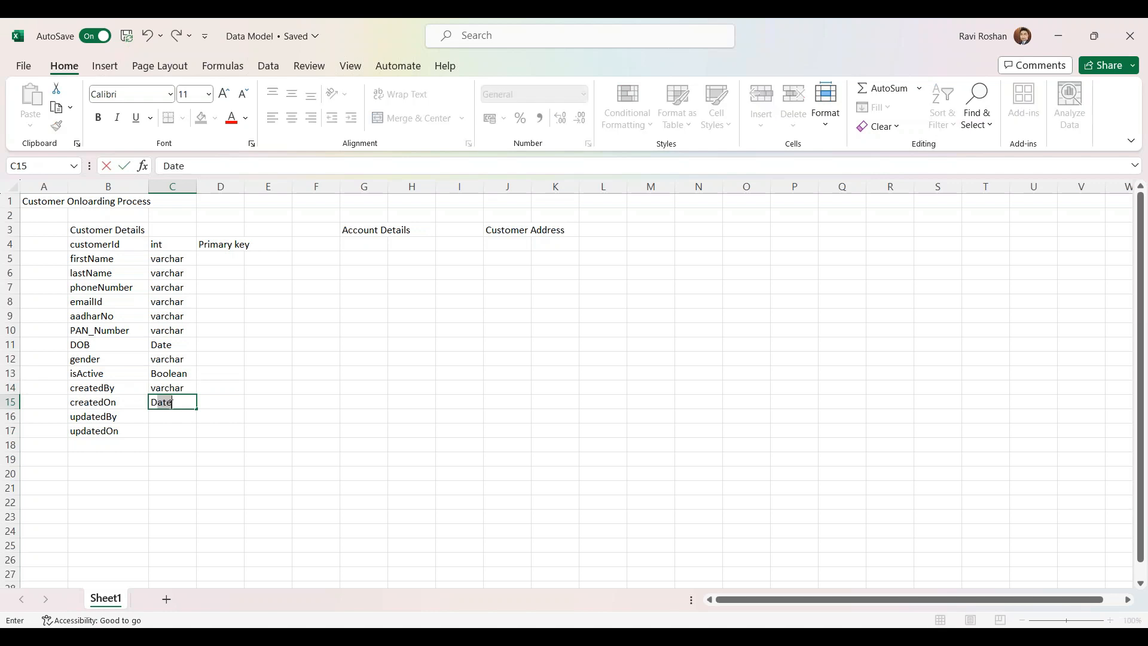
click(173, 415)
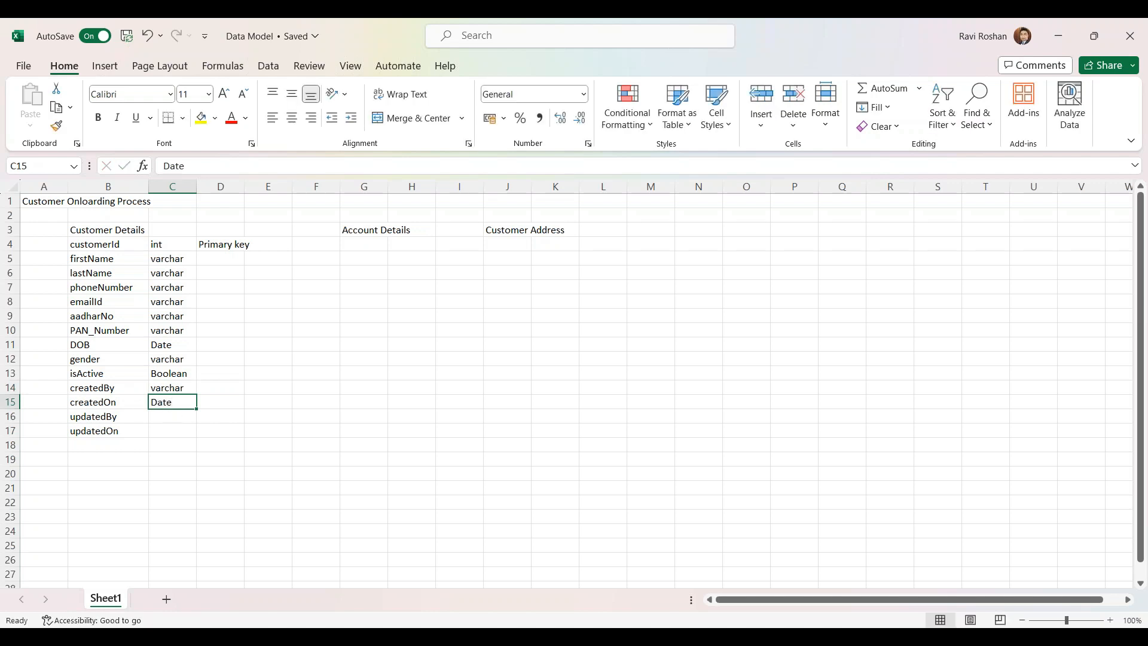
text(varchar)
click(175, 432)
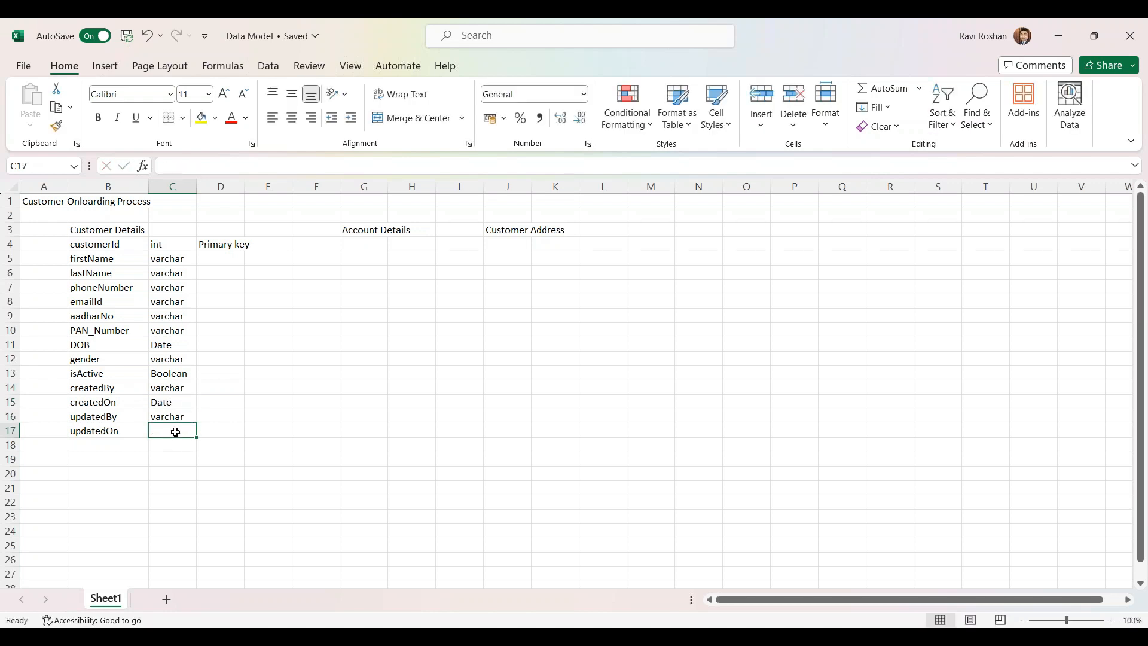
text(Date)
click(179, 449)
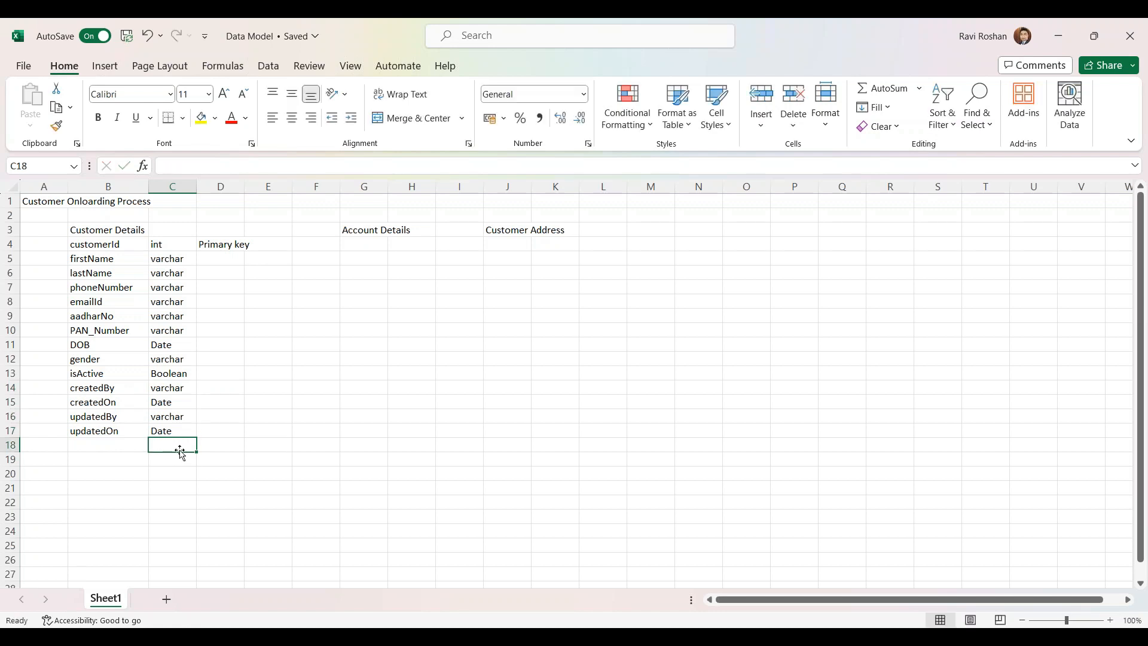
drag(78, 231, 176, 429)
click(162, 418)
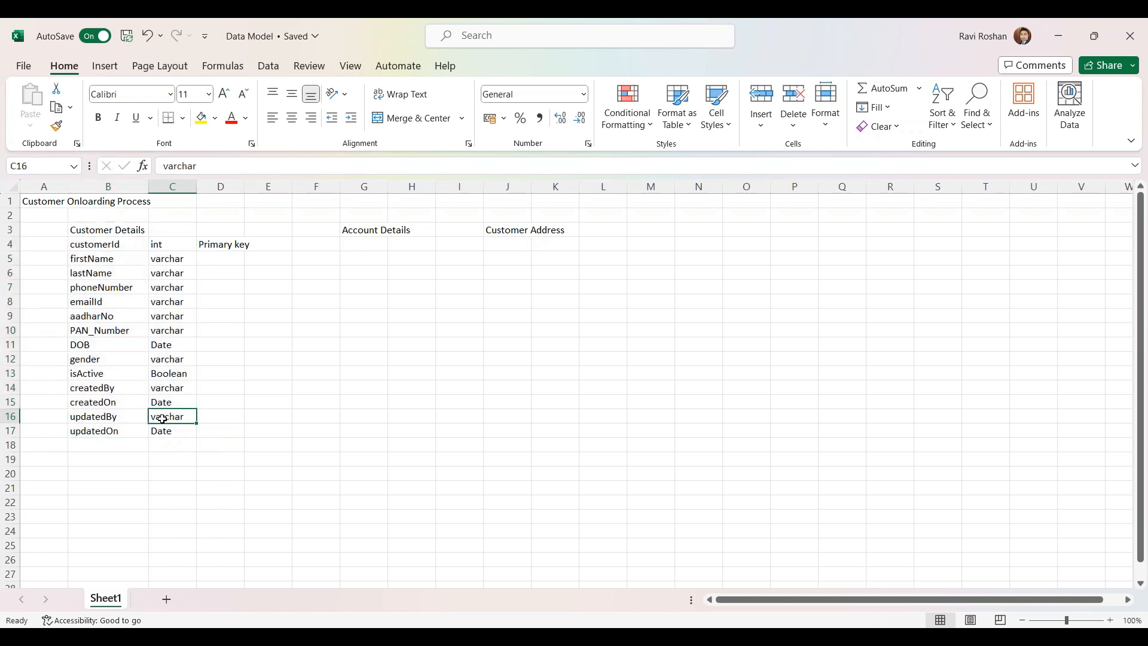
click(82, 258)
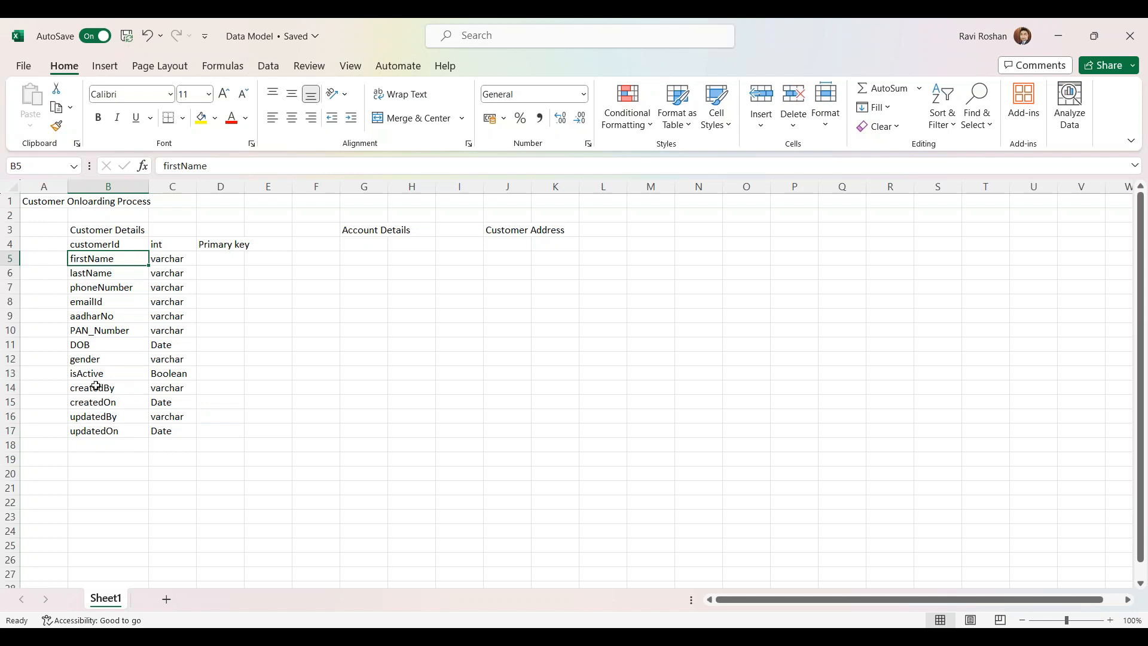
Move the Account Details heading from G3 to M3
shift+click(191, 376)
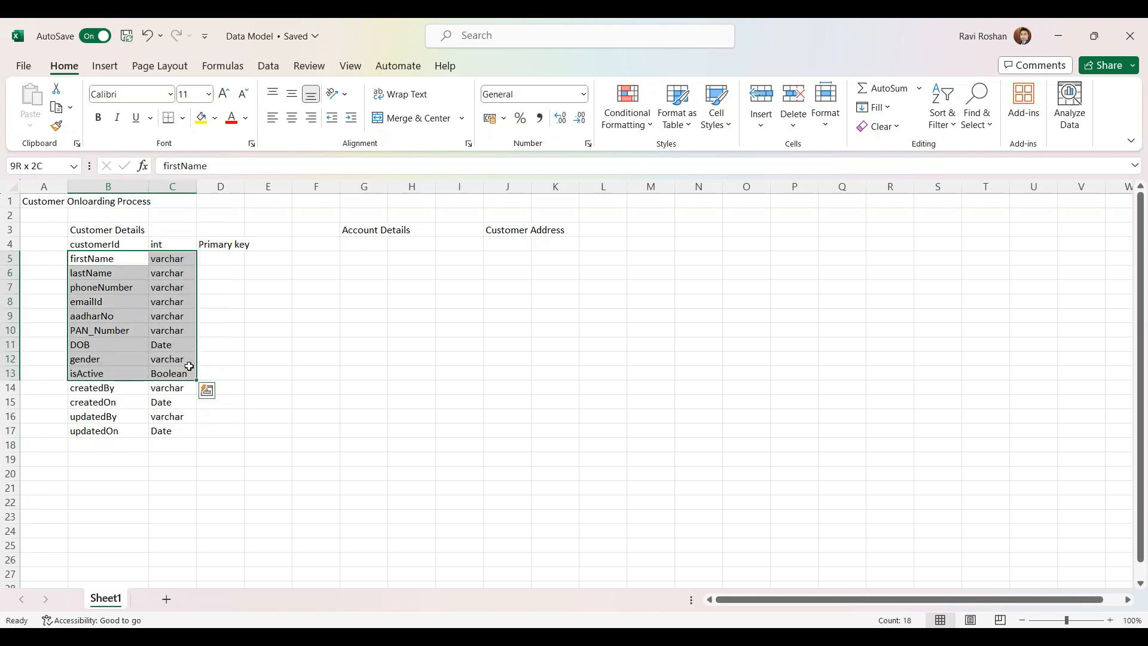
shift+click(190, 361)
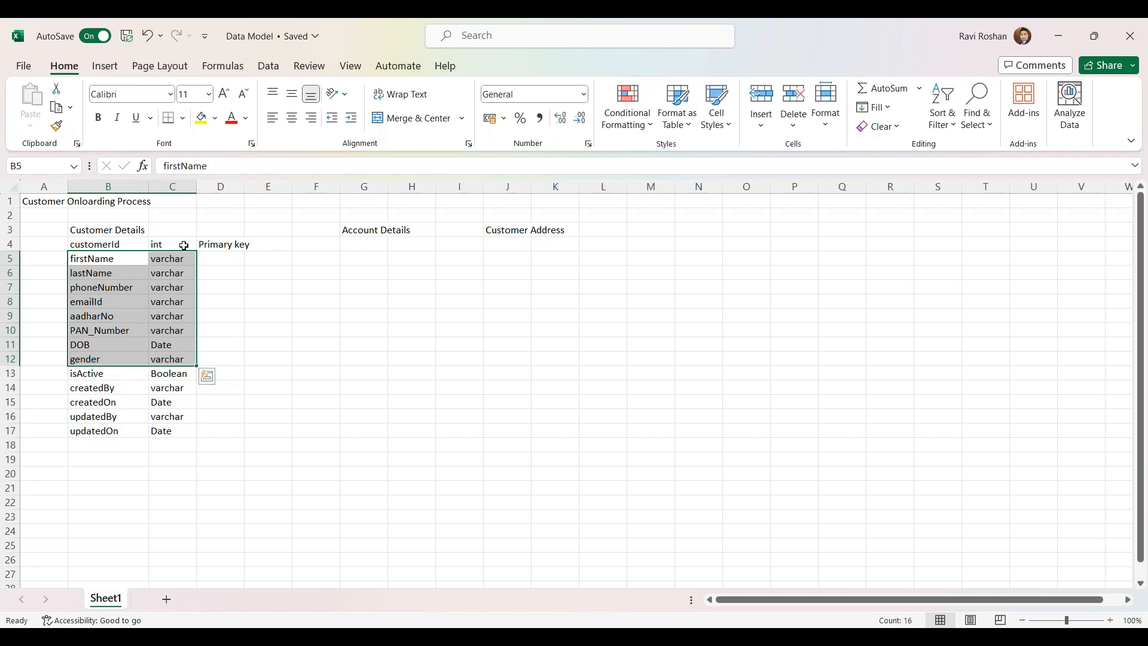
click(237, 246)
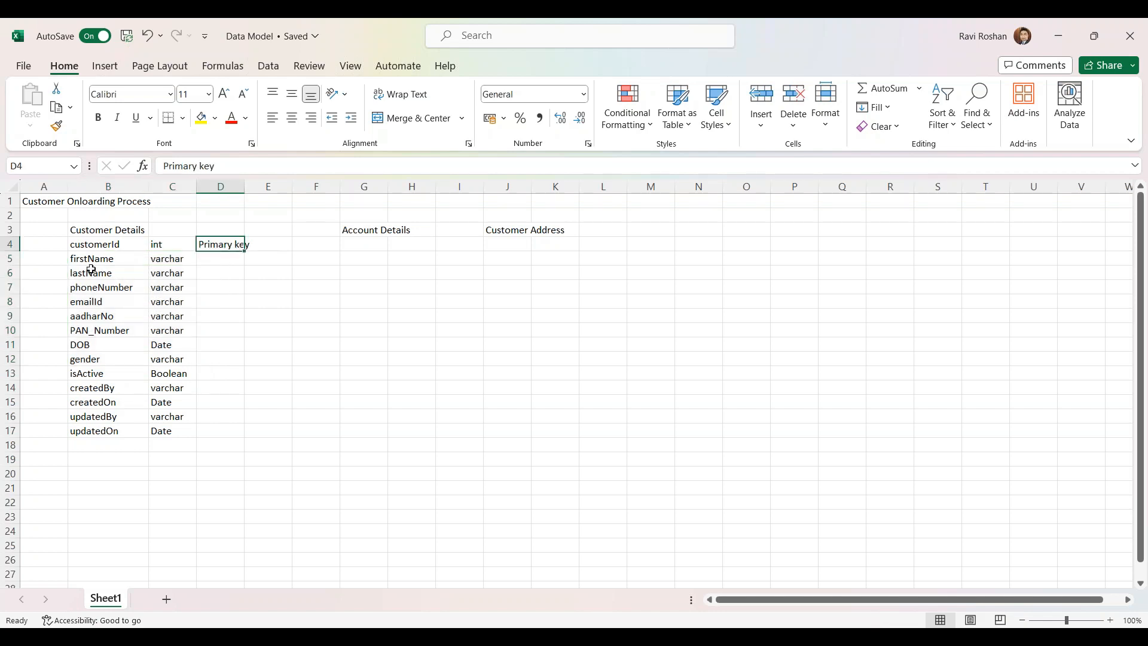
drag(92, 273, 95, 367)
click(228, 314)
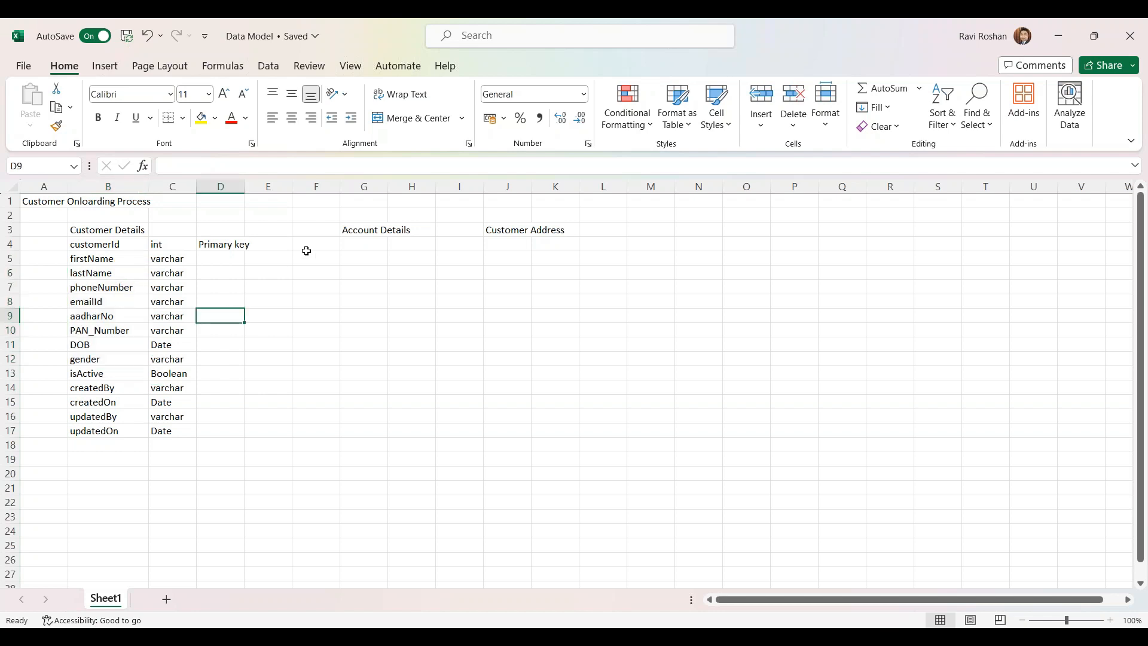
click(365, 236)
key(ctrl+c)
click(649, 230)
key(Return)
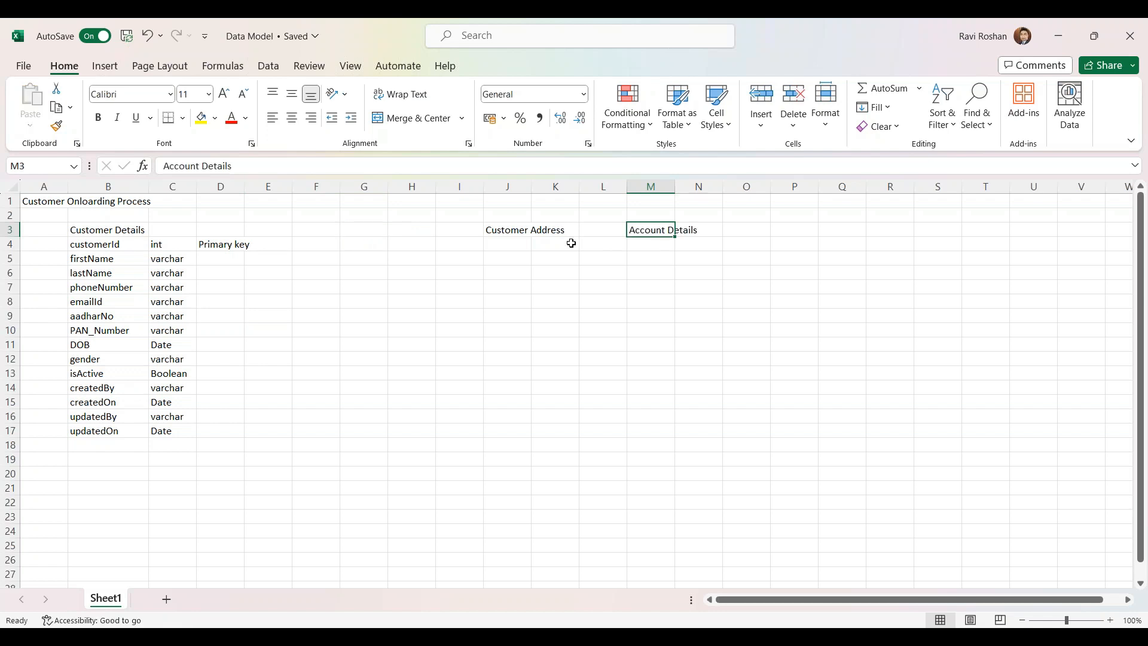
Move the Customer Address heading from J3 into F3
click(499, 230)
key(ctrl+x)
click(315, 244)
key(Return)
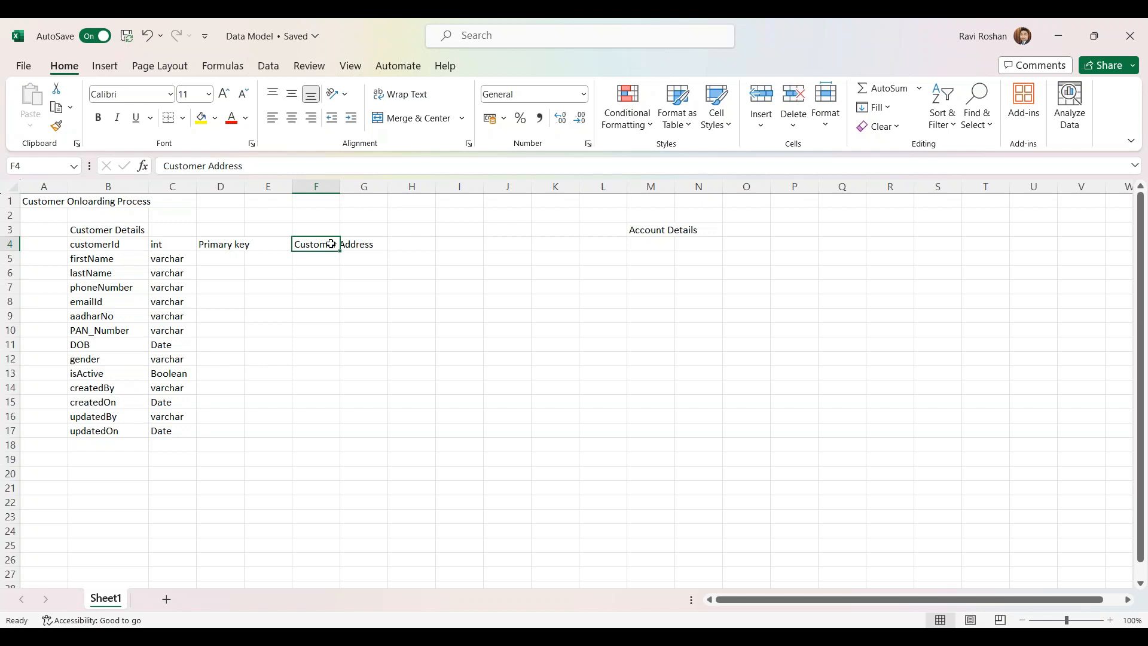
drag(329, 243, 315, 231)
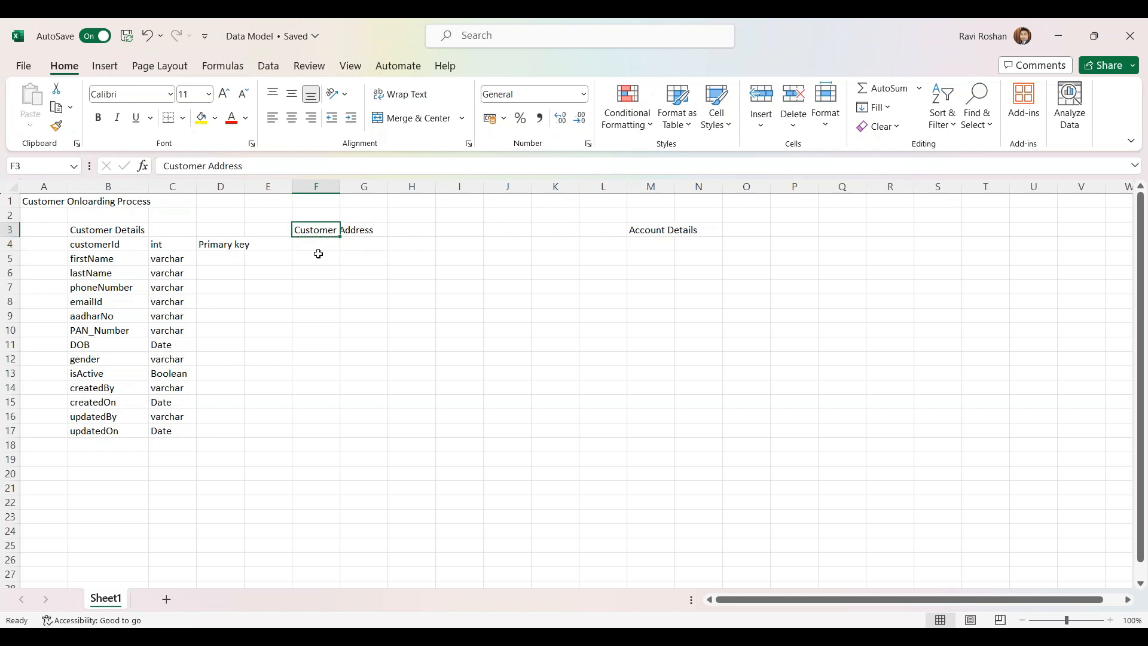
click(317, 248)
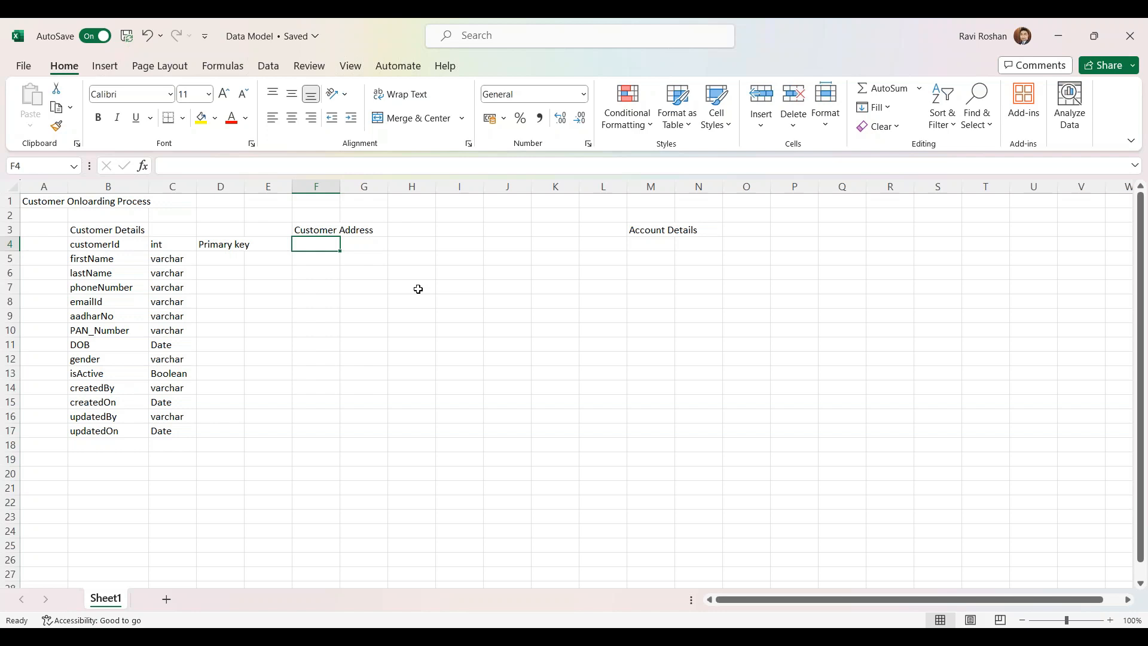
Enter addId with type int and note 'primary key' across F4:H4
text(a)
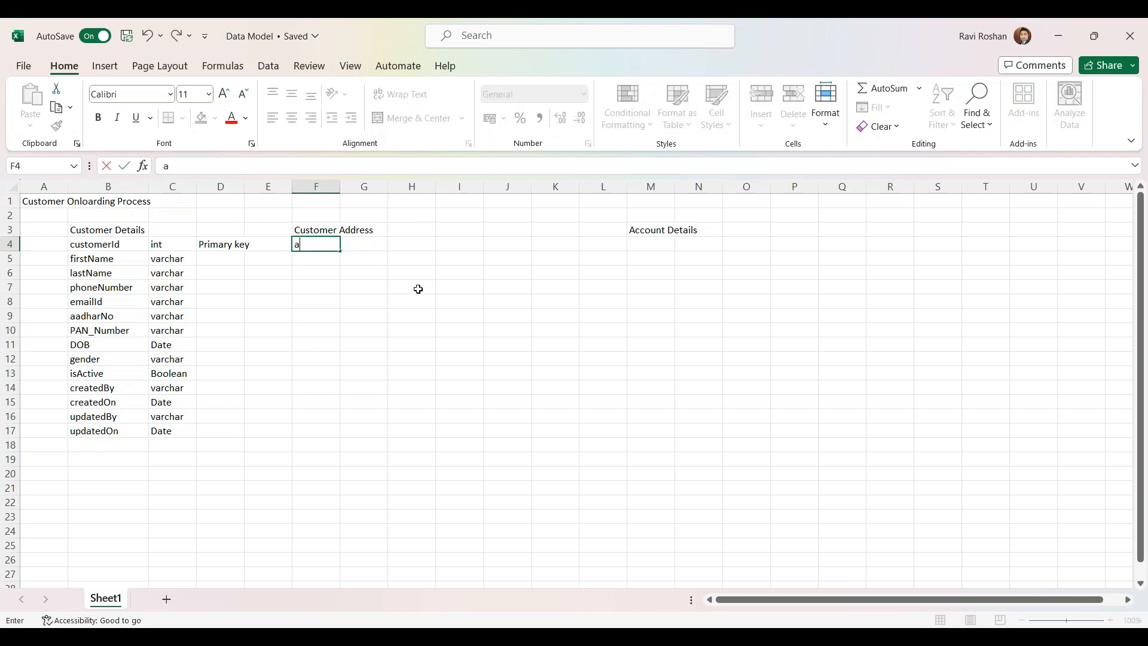
text(ddId)
key(Tab)
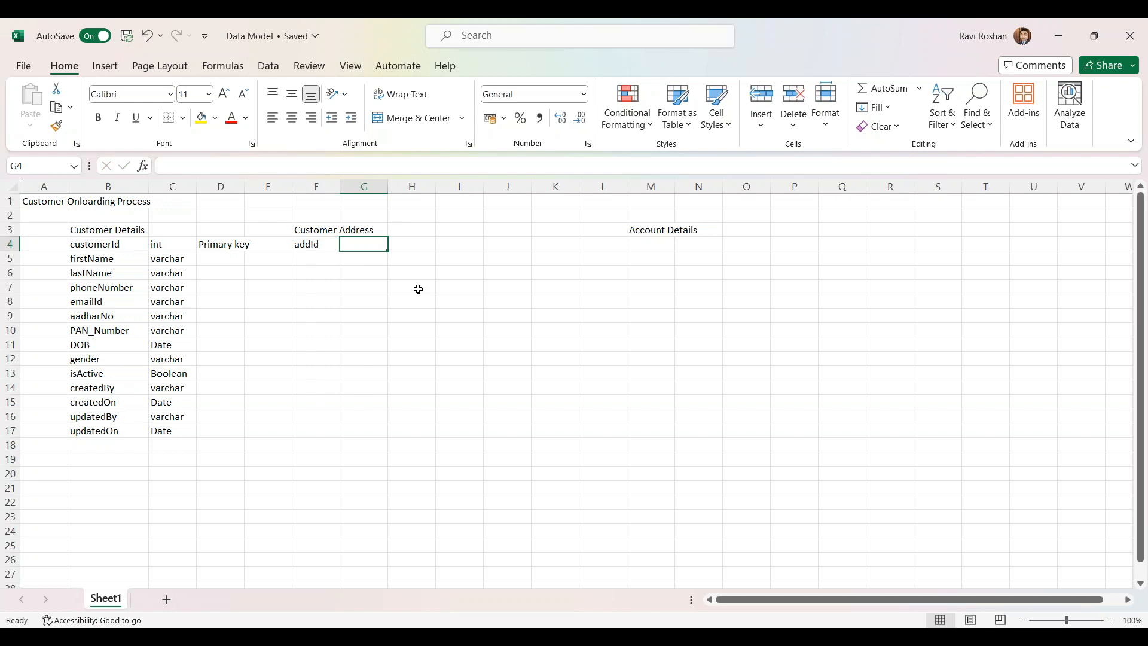
text(int)
key(Tab)
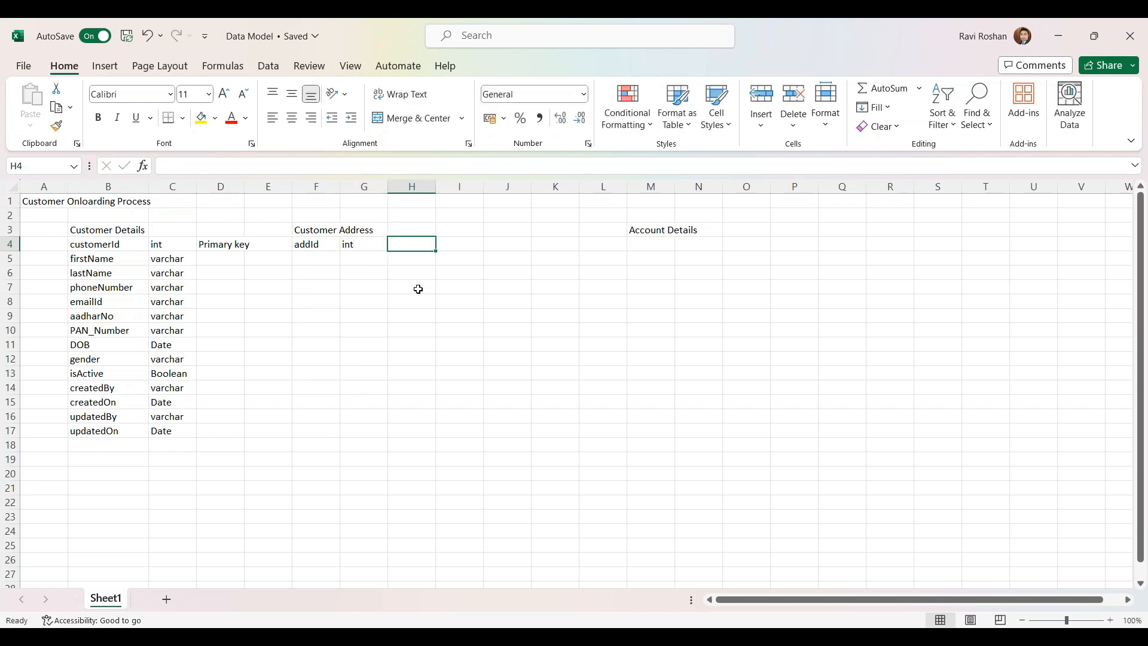
text(primary key)
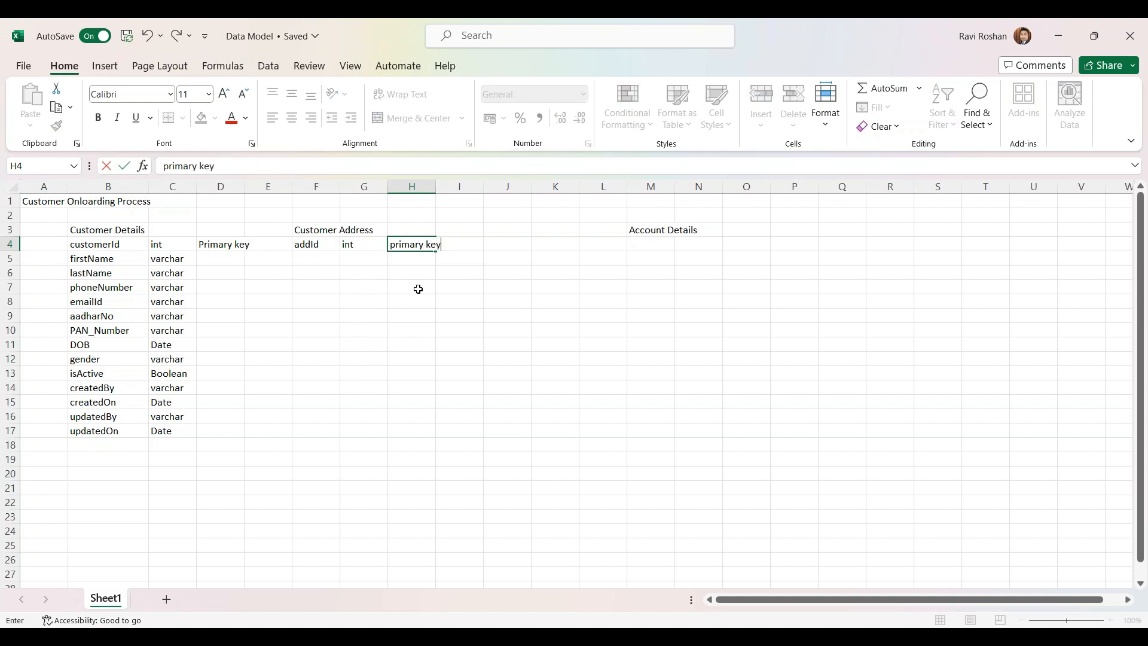
click(314, 246)
Enter customerId as int, 'foreign key' in F5:H5 and autofit column F
click(315, 259)
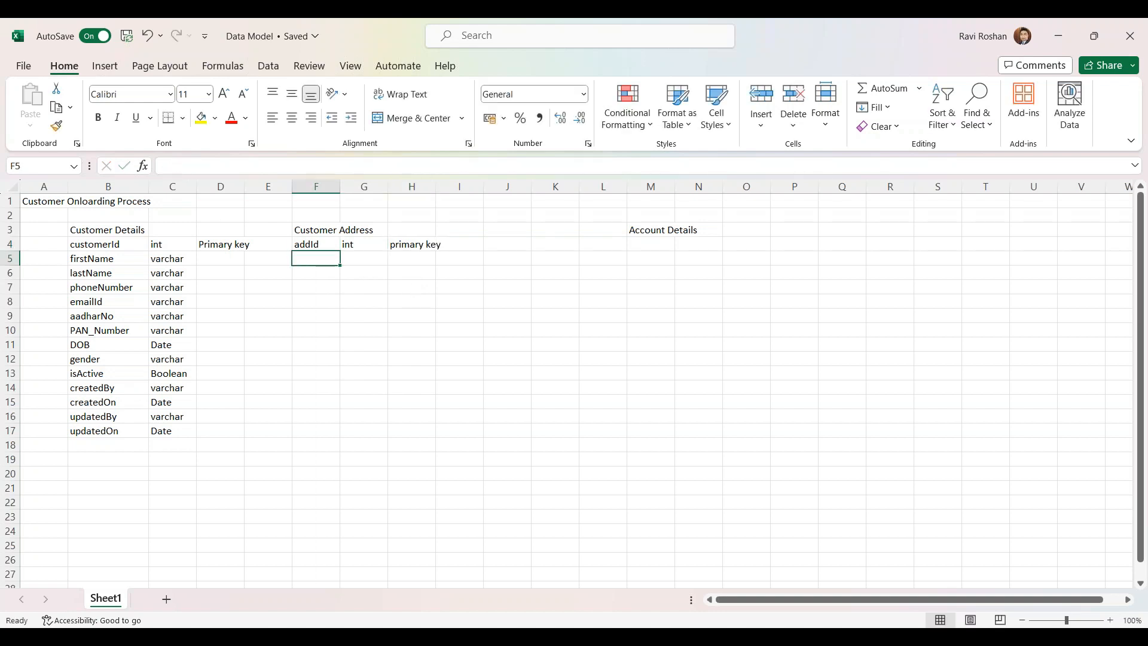
text(customerId)
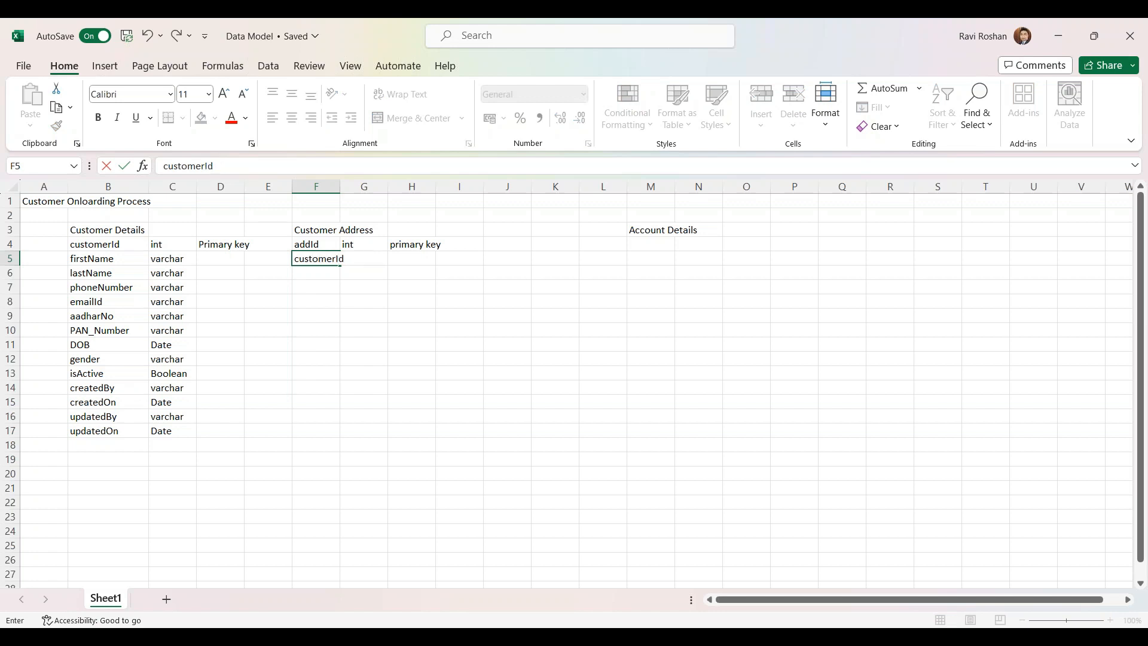
key(Tab)
text(int)
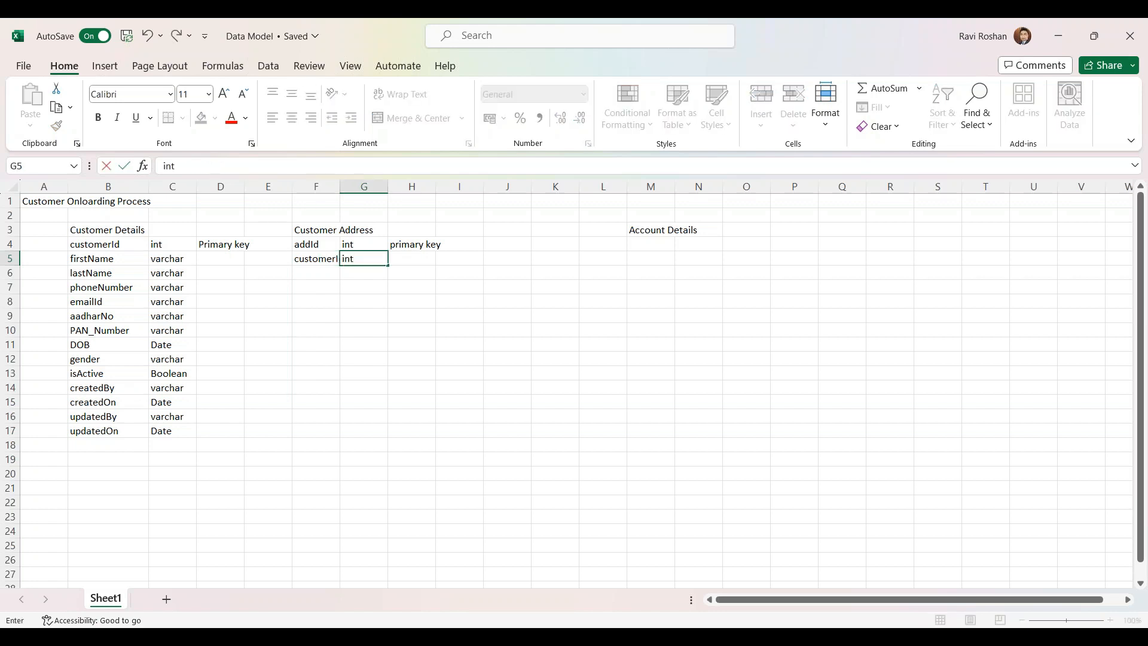
key(Tab)
text(foreign key)
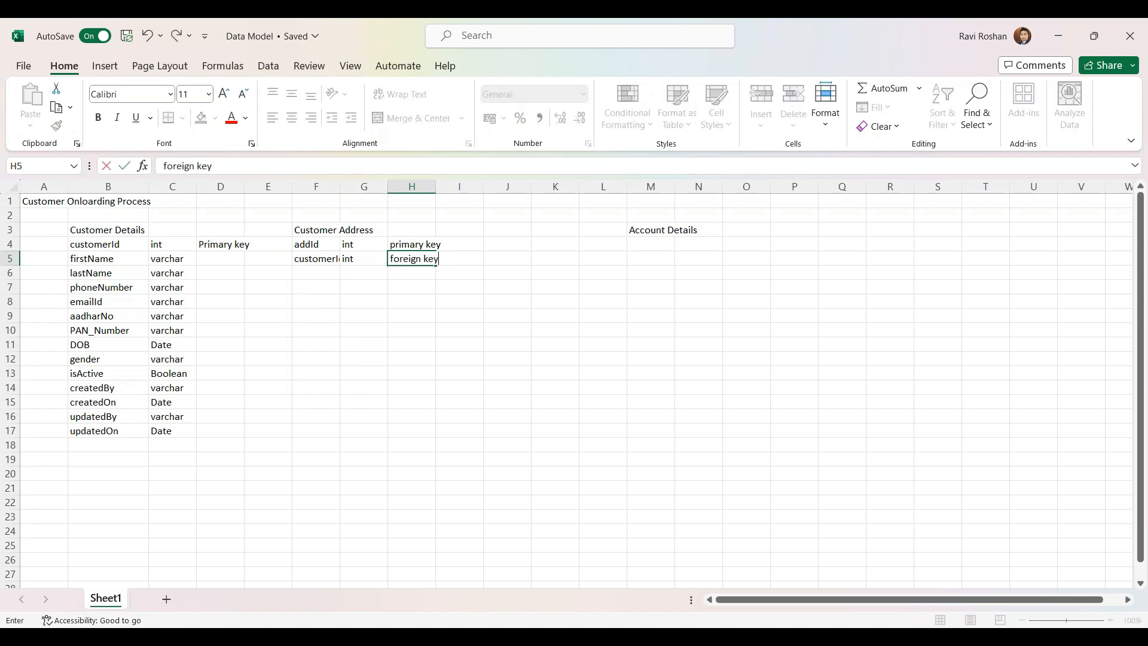
click(315, 275)
double_click(340, 186)
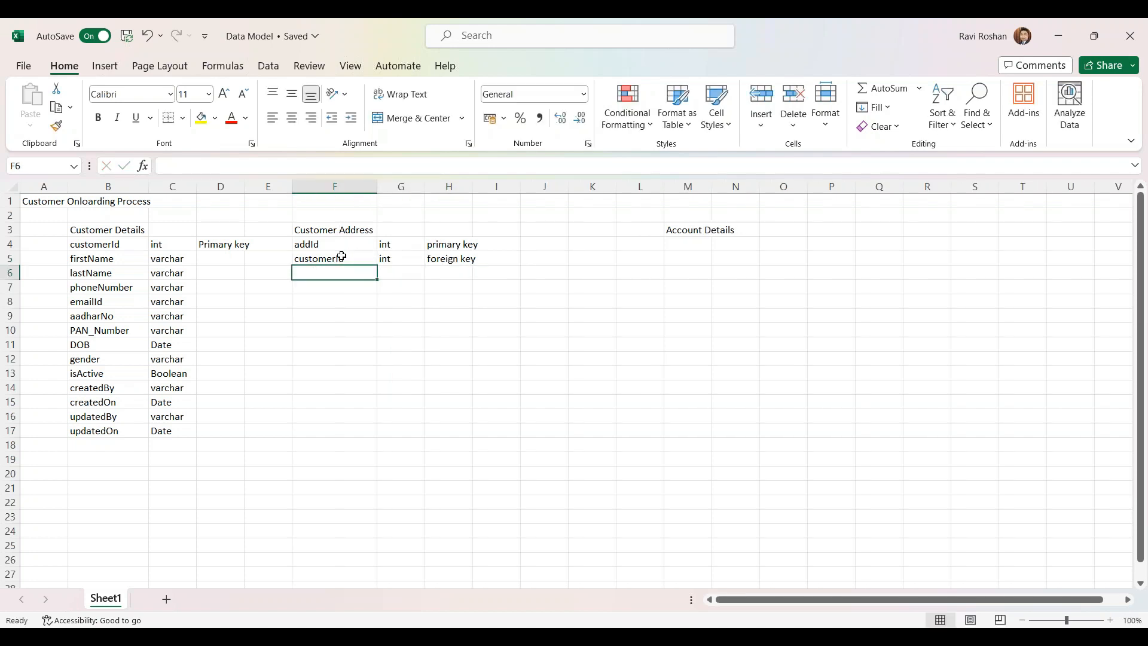
click(332, 258)
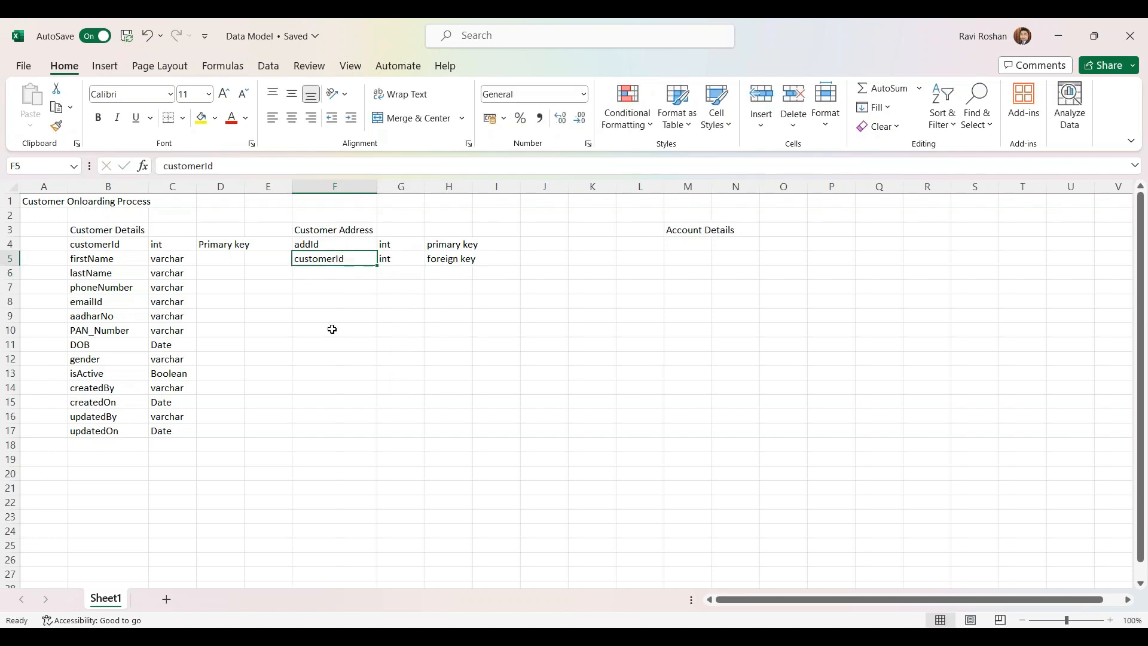
Fill the Customer Details and Customer Address customerId cells yellow
click(110, 244)
click(201, 118)
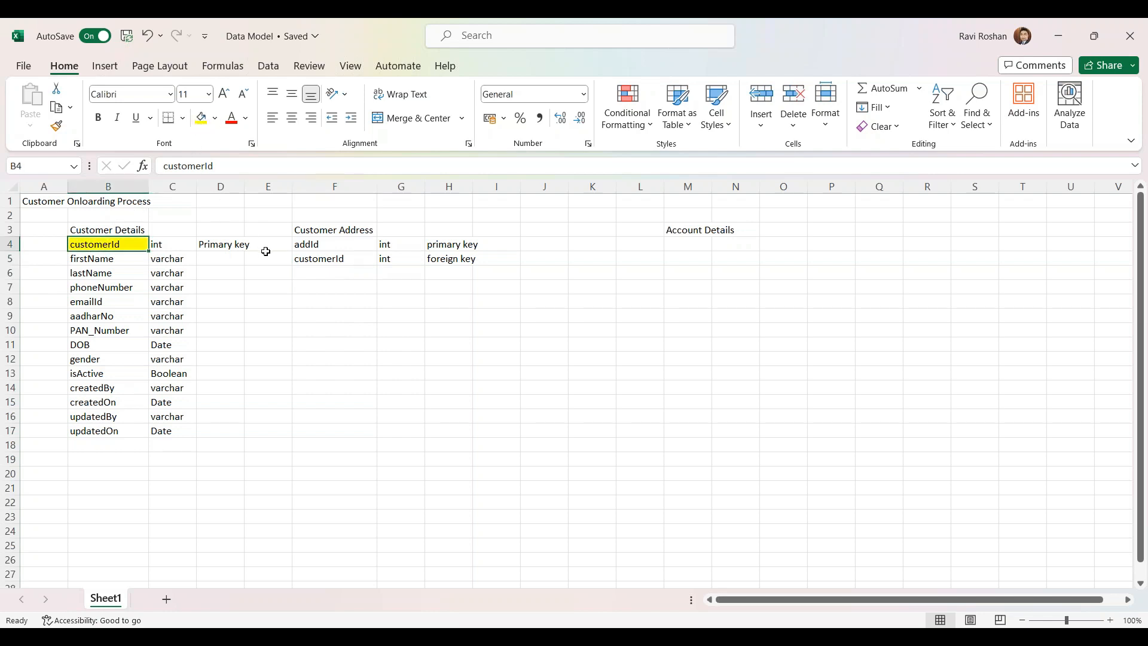
click(308, 259)
click(201, 118)
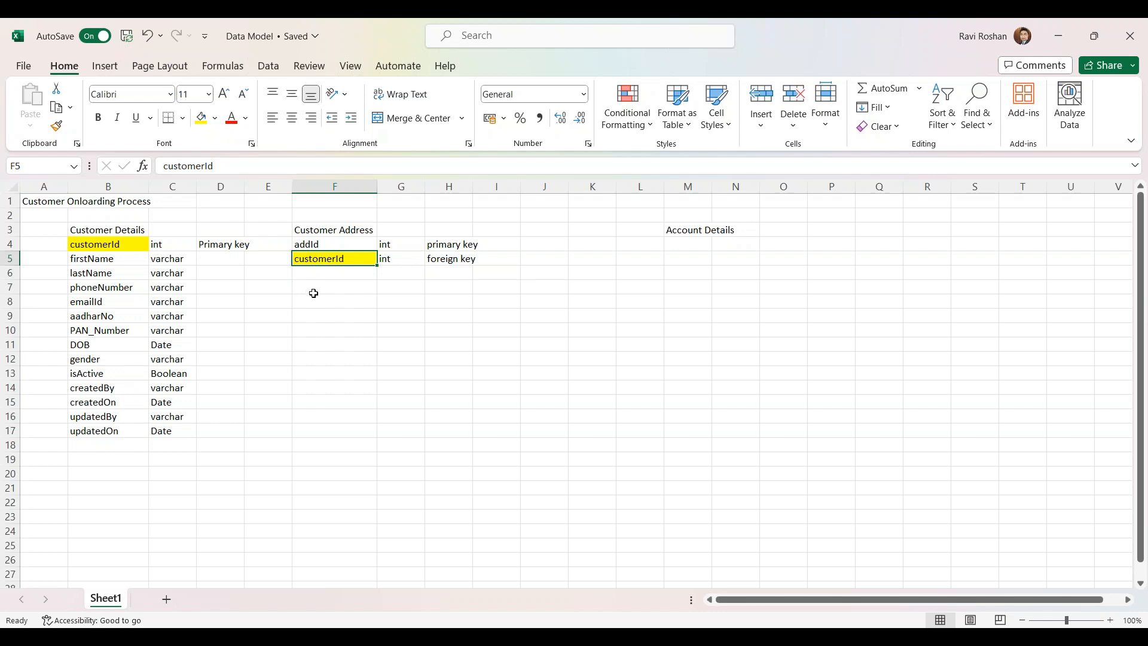
Walk through the primary key to foreign key link between the two customerId cells
click(438, 260)
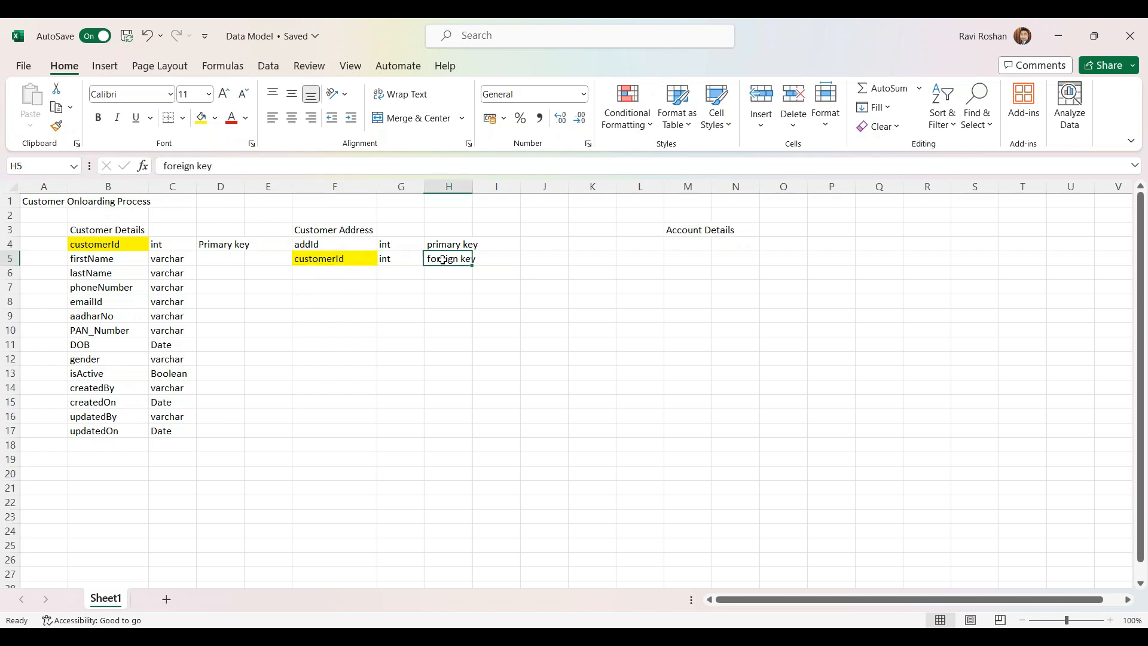
click(328, 276)
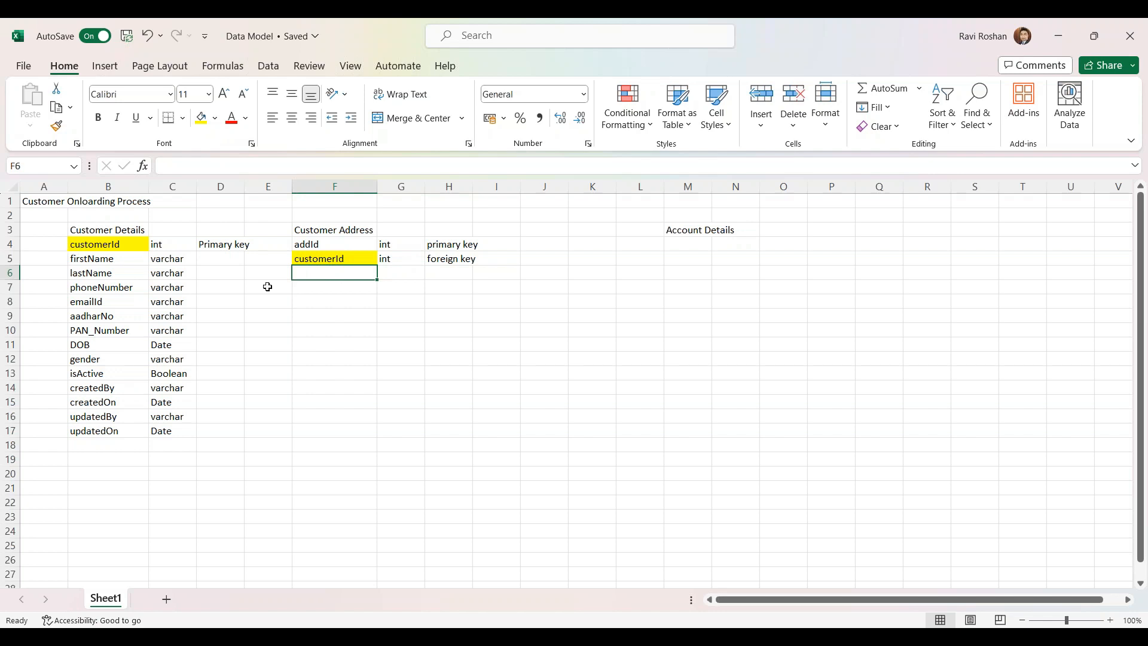
click(437, 257)
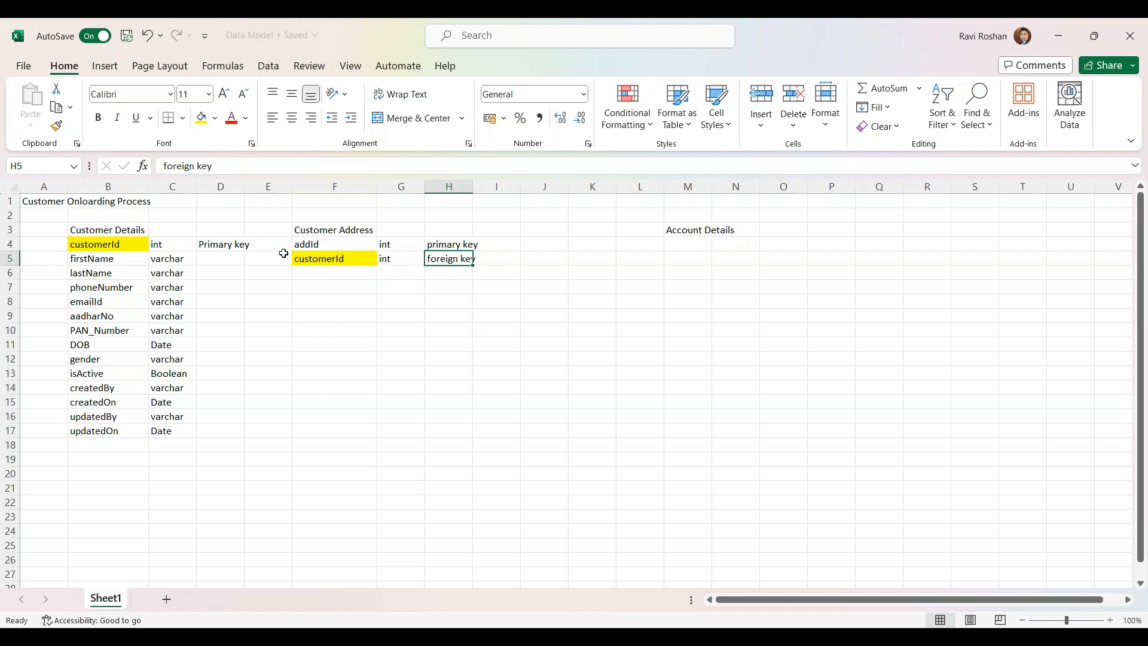
click(323, 243)
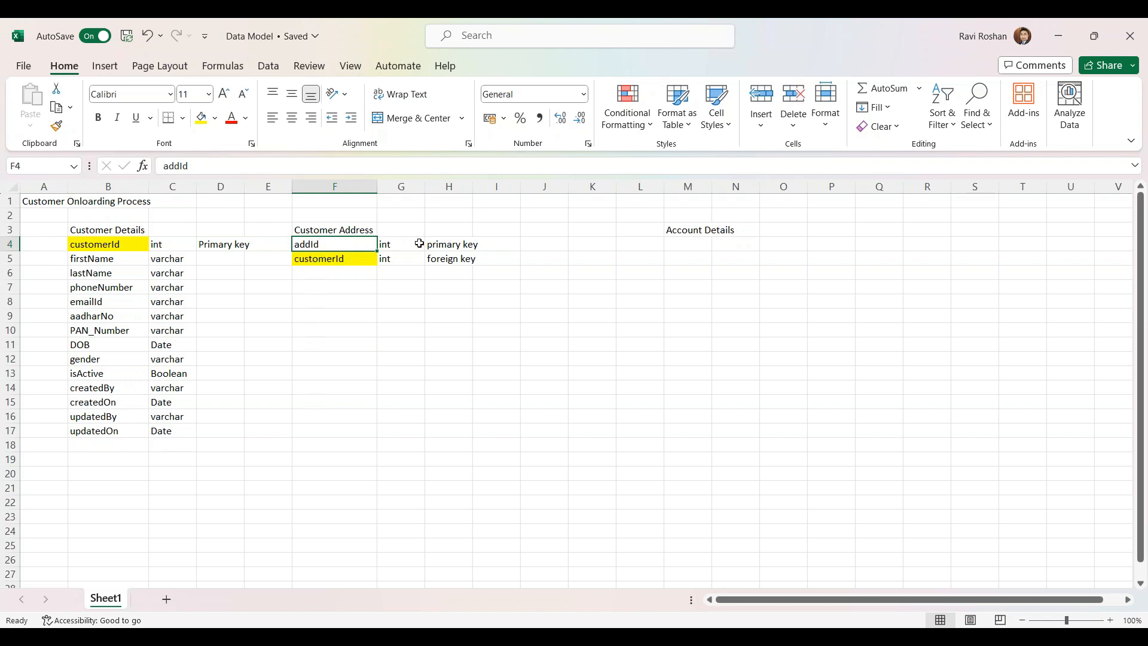
click(93, 243)
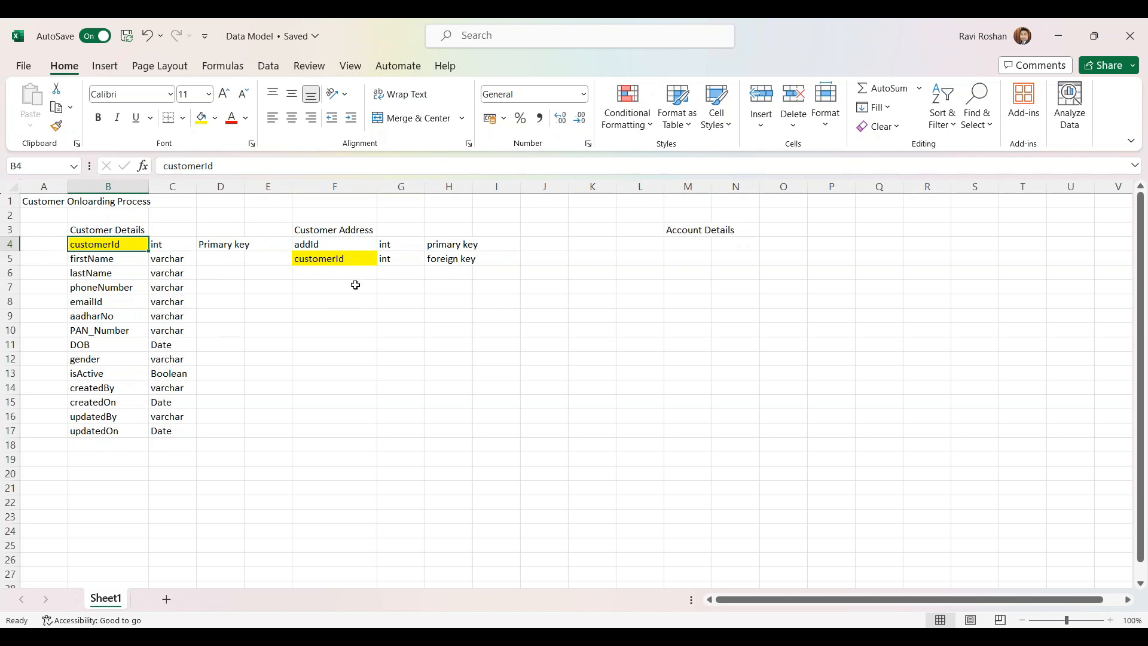
click(372, 262)
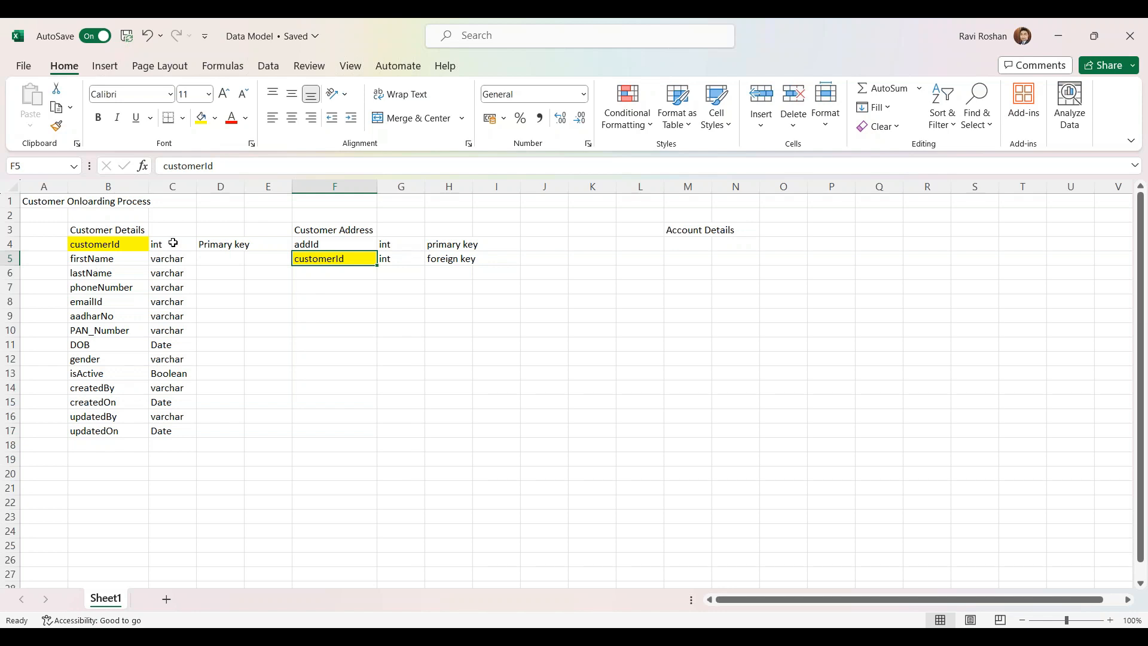
click(91, 246)
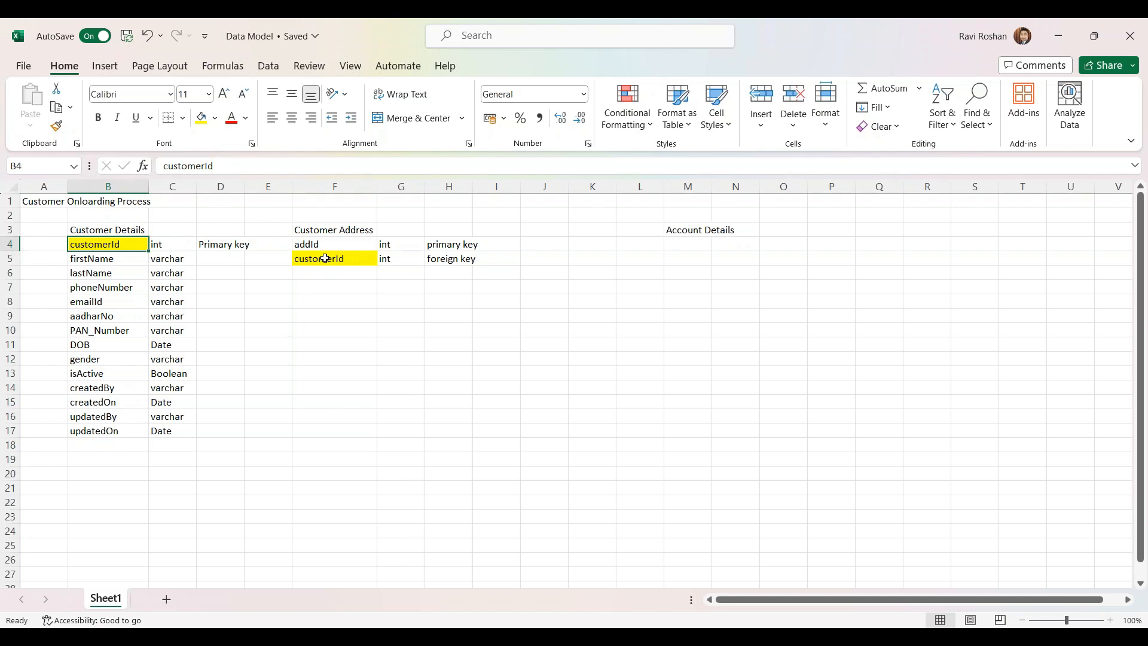
click(456, 264)
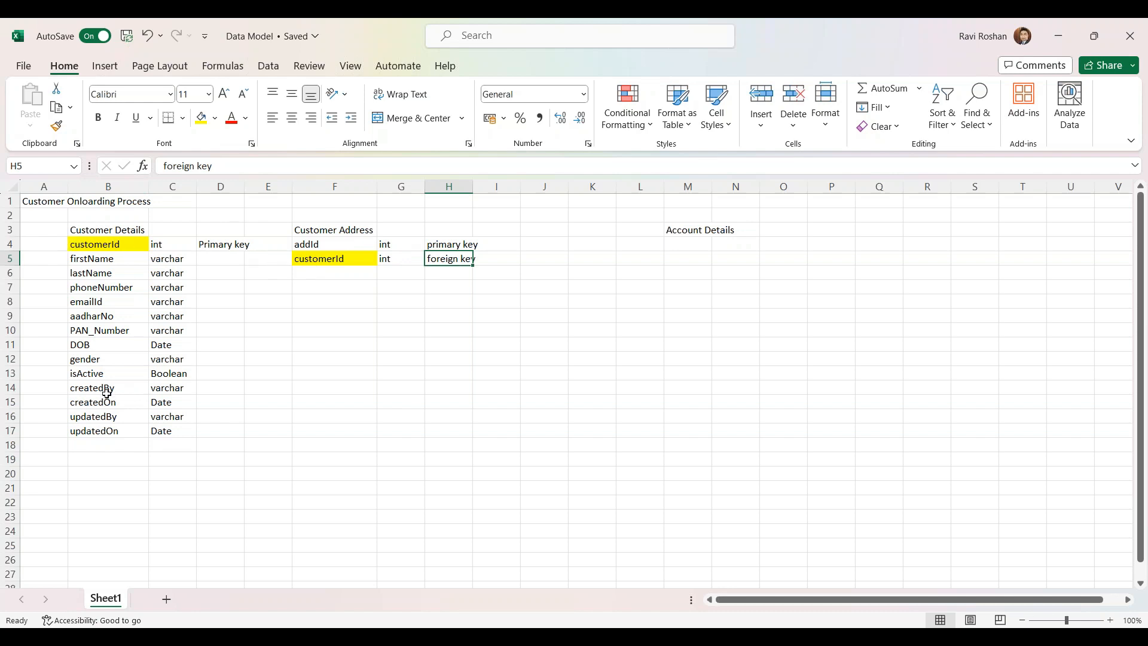
click(91, 474)
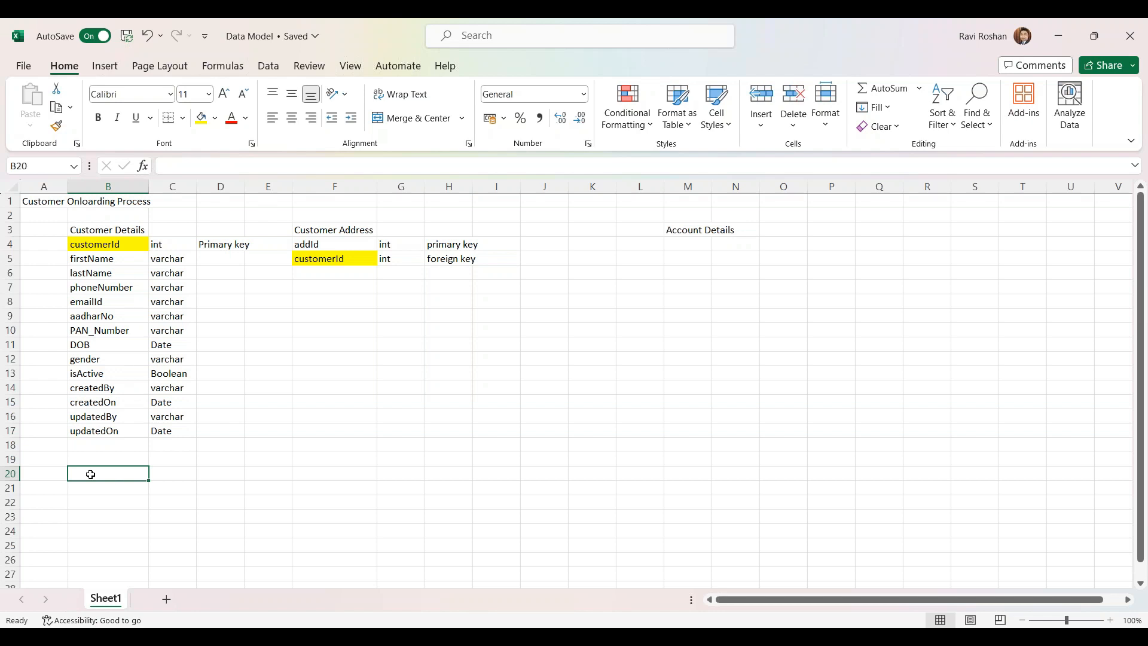
Enter id 1 and the sample customer's first and last name in B20:D20
text(1)
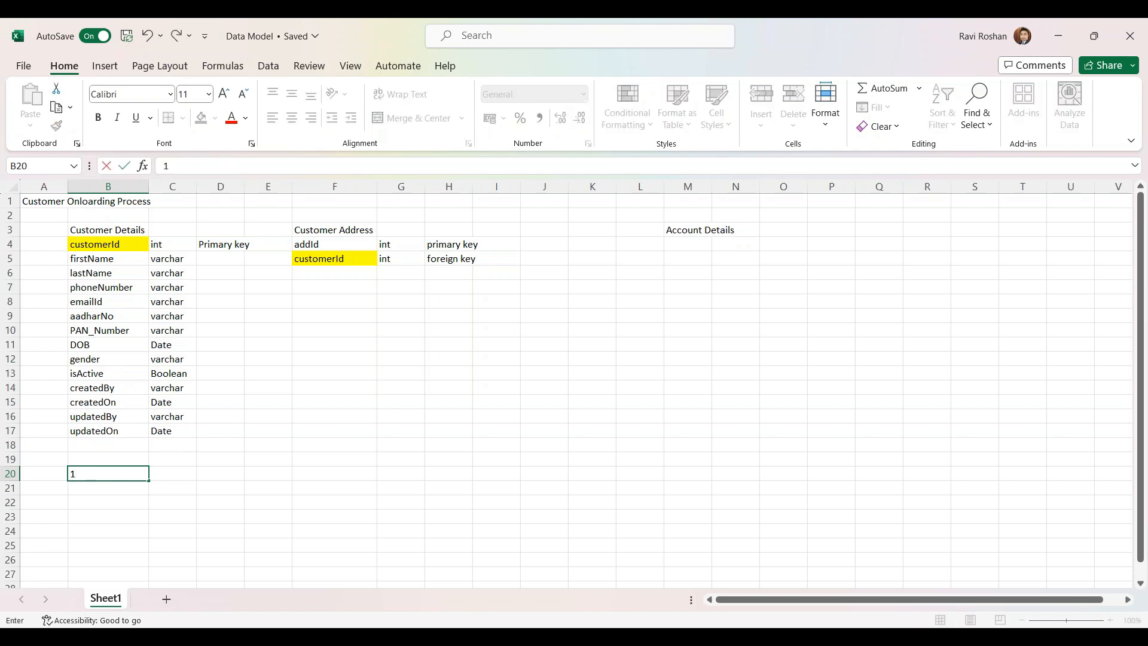
click(173, 474)
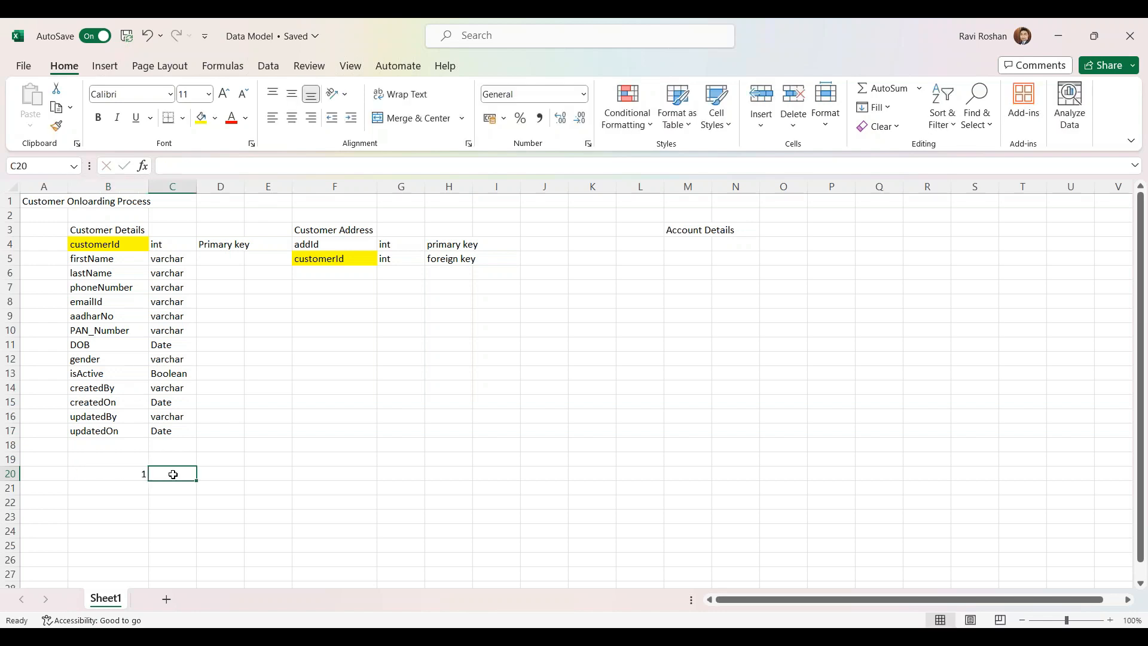
key(Tab)
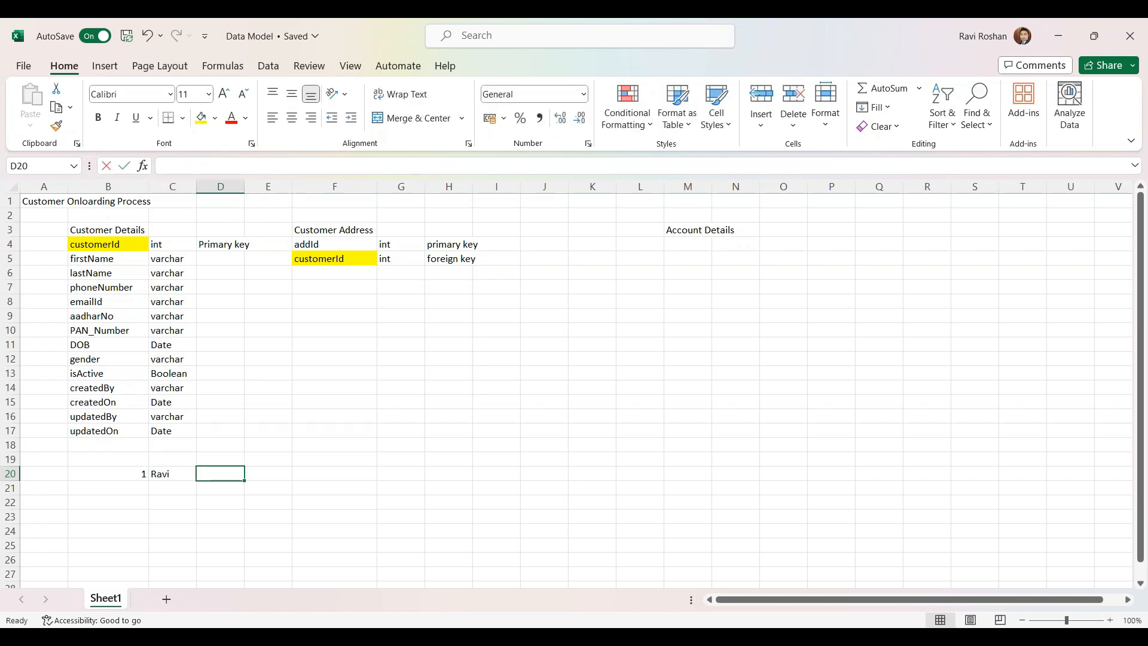
text(mar)
key(Tab)
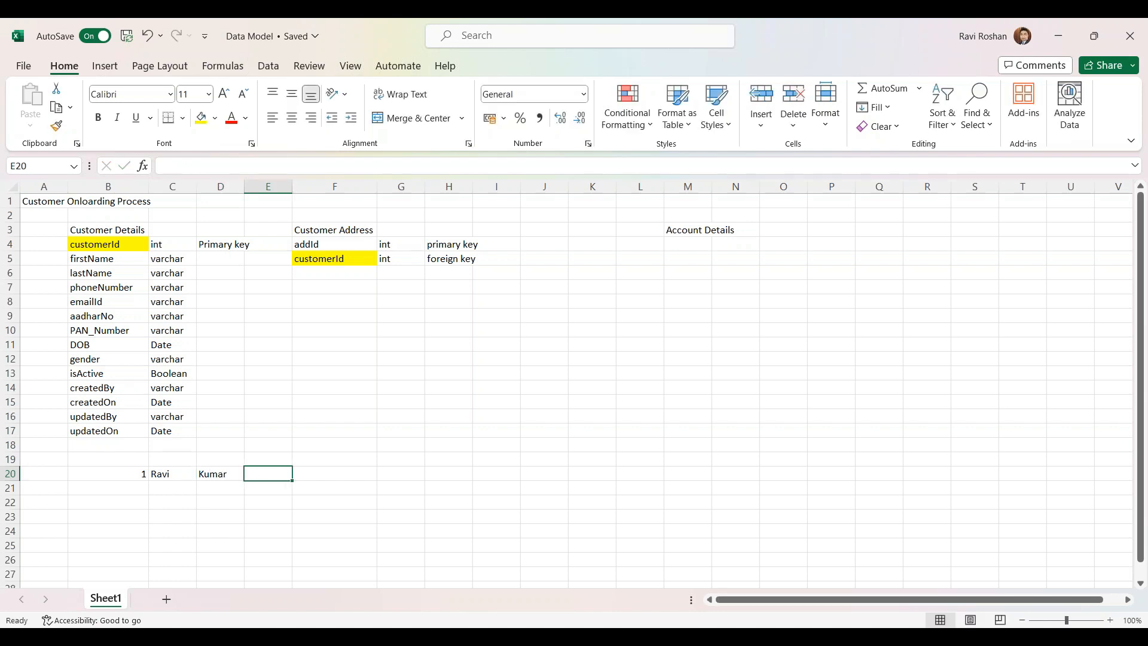
Enter the customer's phone number in E20, rejecting formula corrections and removing the leading '+'
text(+91 57)
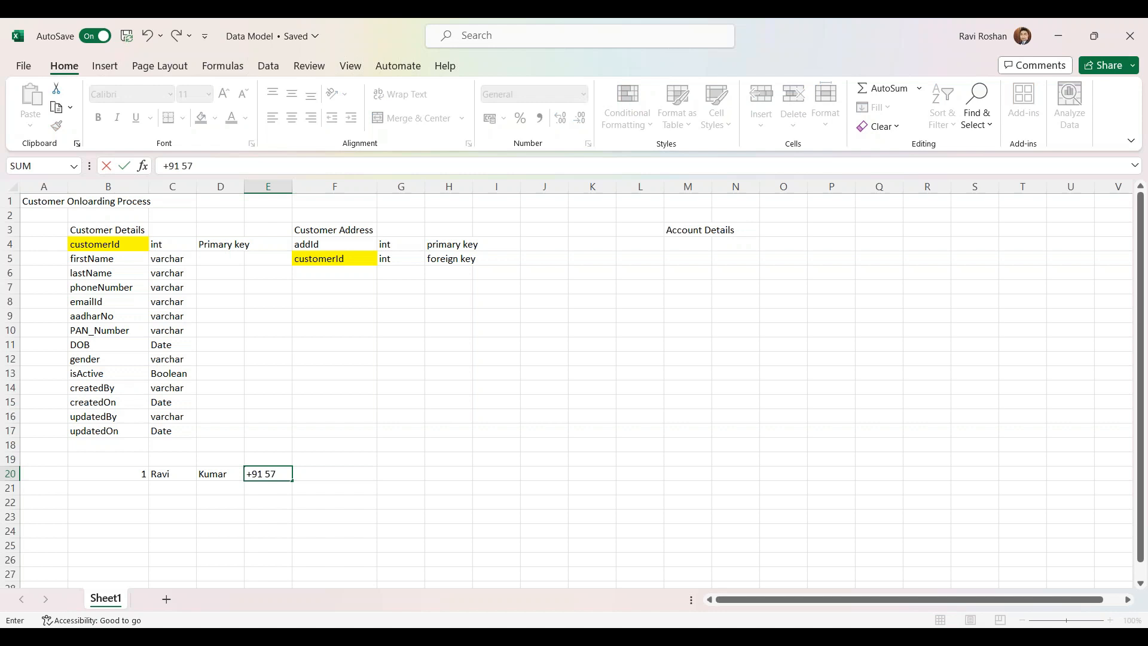
key(Tab)
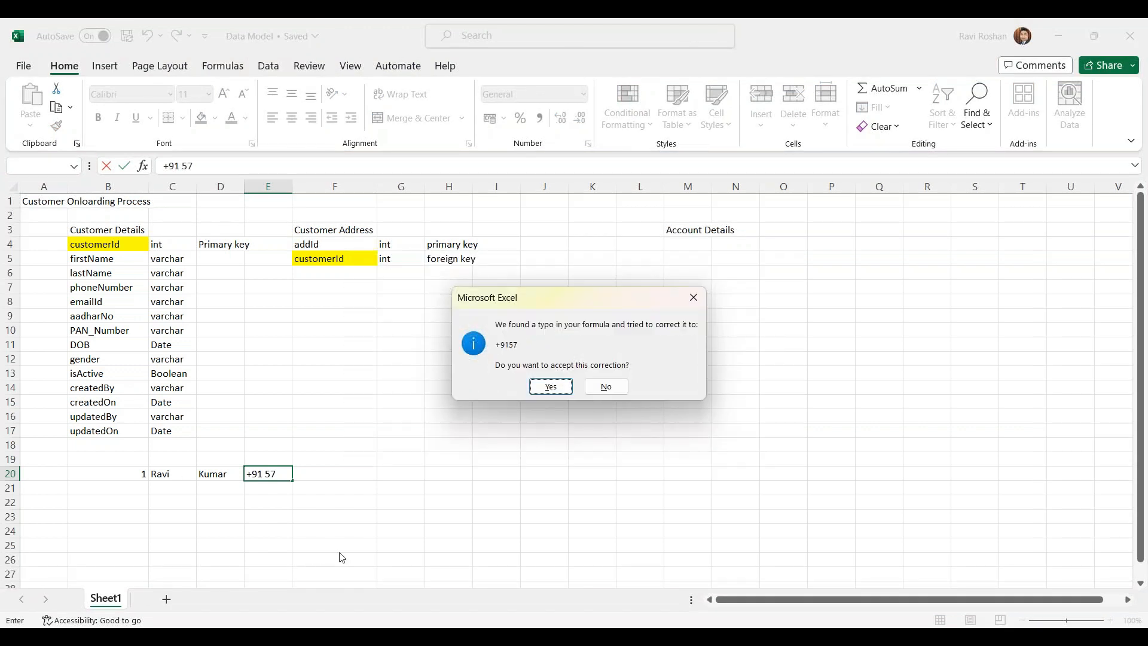
click(606, 386)
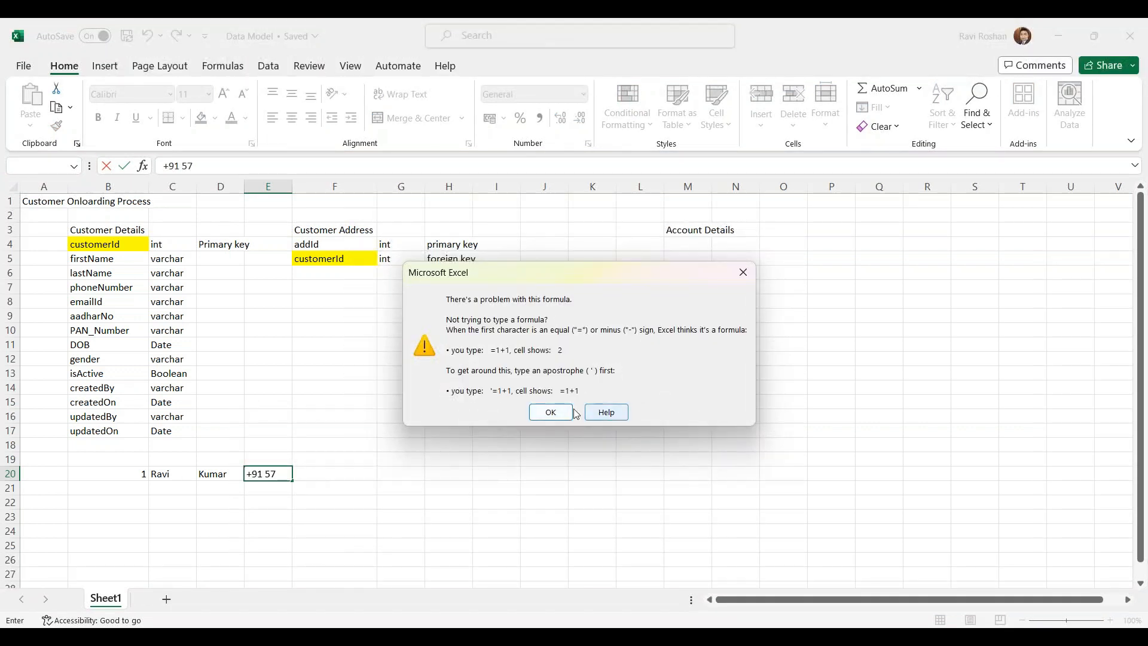
click(548, 412)
click(286, 473)
key(Return)
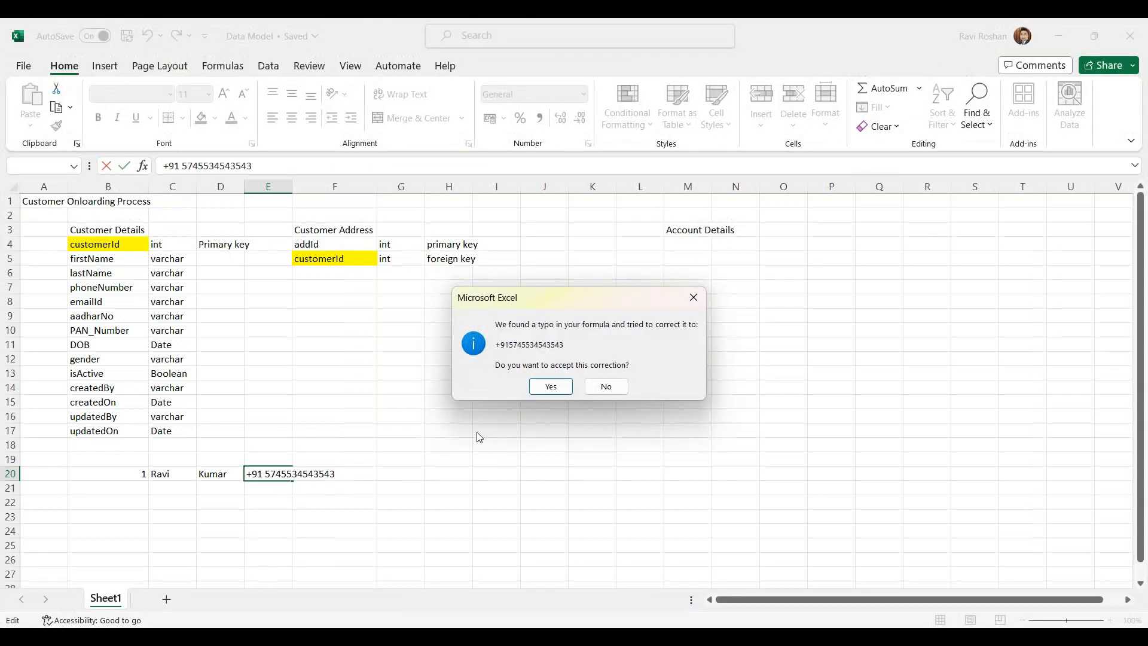
click(605, 385)
click(546, 411)
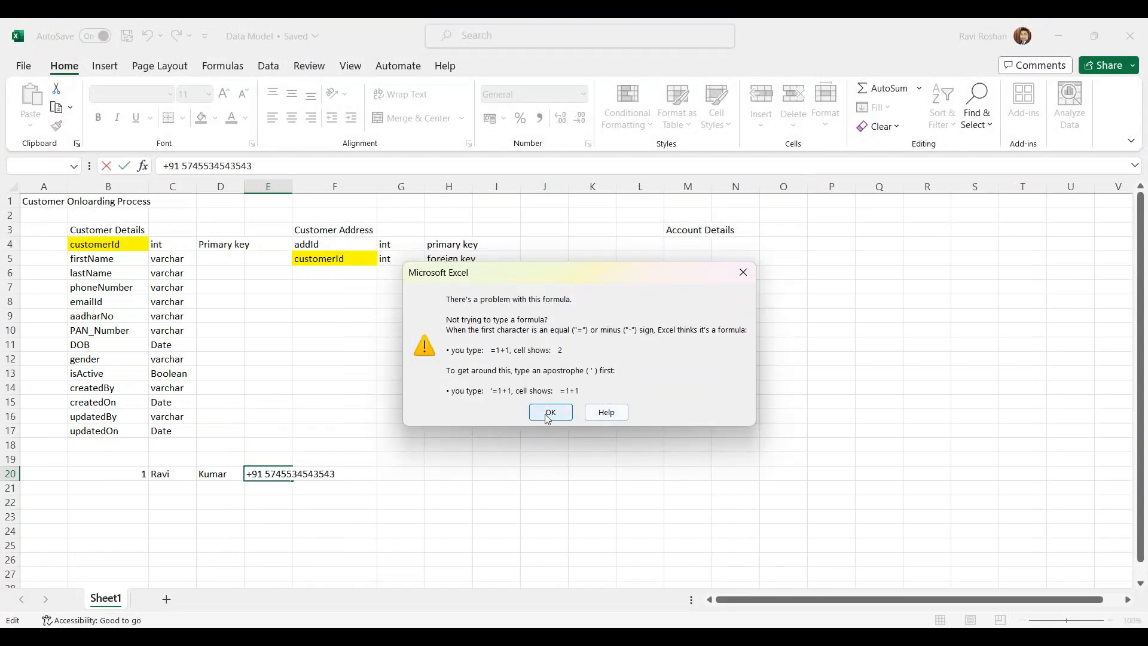
click(251, 473)
key(BackSpace)
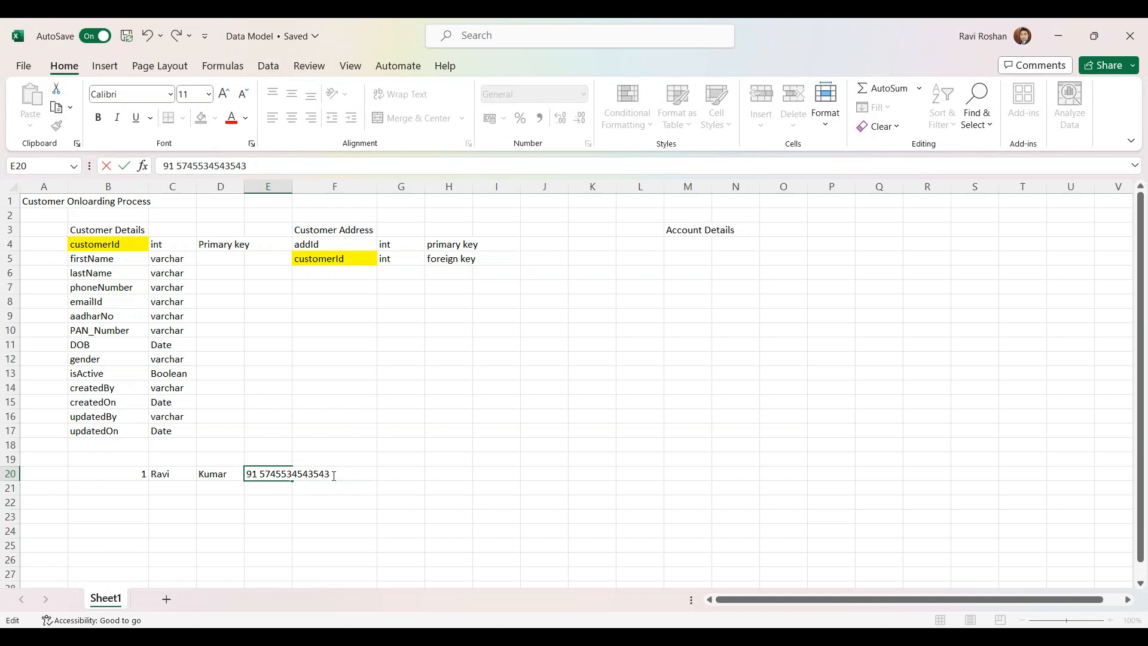
key(BackSpace)
key(BackSpace)
key(BackSpace)
key(BackSpace)
key(BackSpace)
key(BackSpace)
click(272, 499)
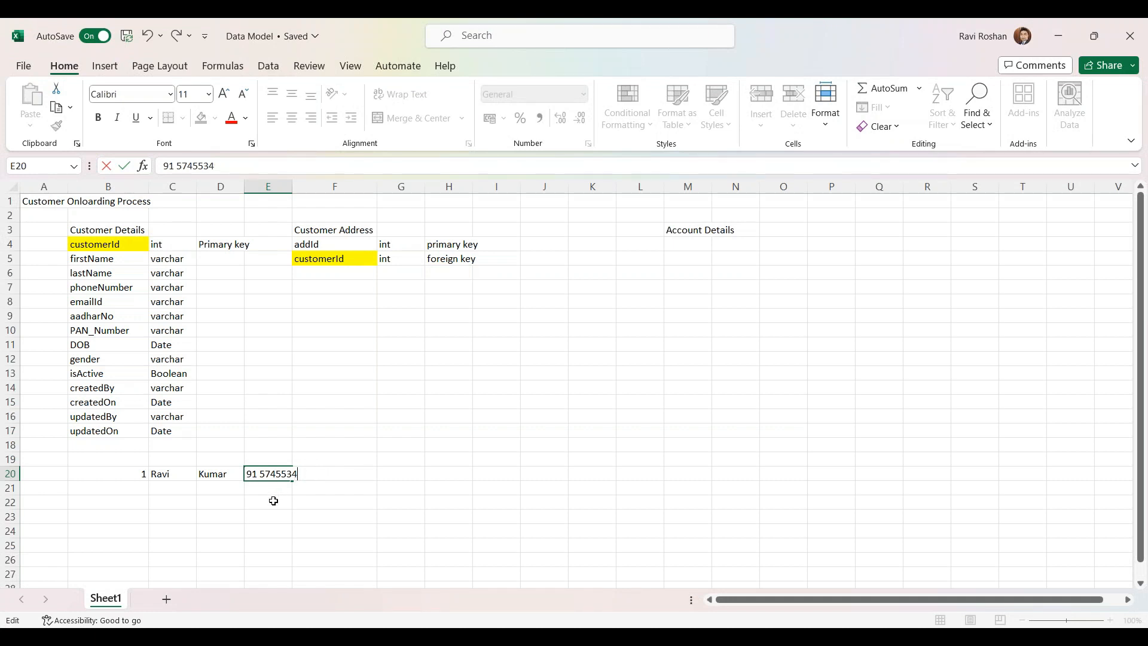
Add placeholder dots '...' in F20 and '..' in G20
double_click(307, 472)
text(...)
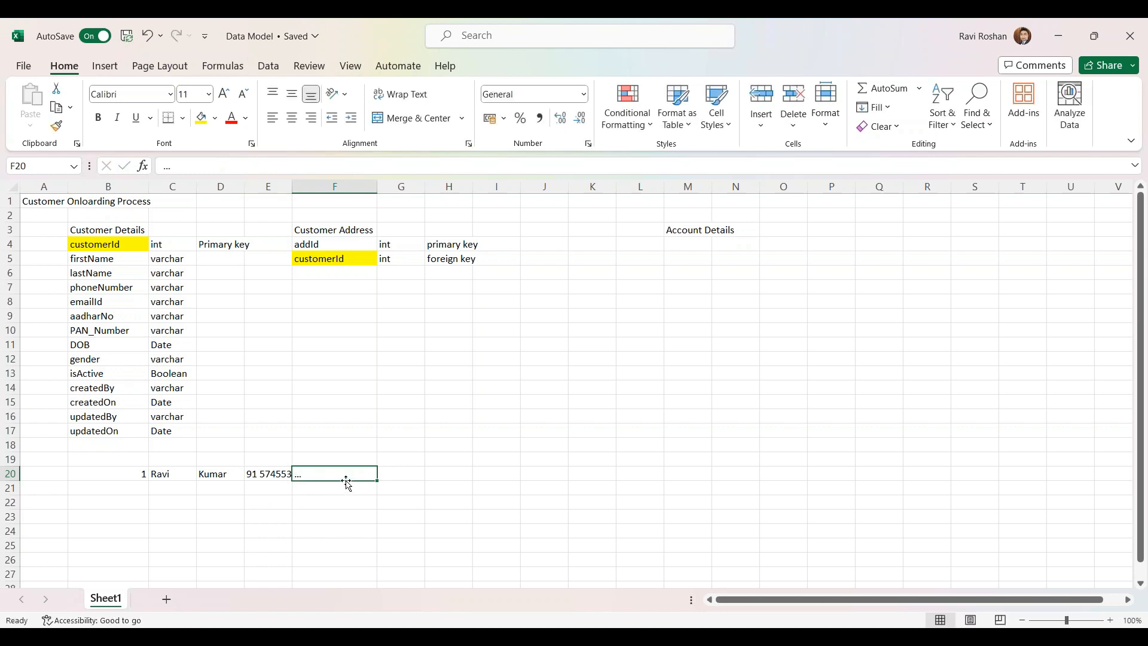
click(388, 473)
text(..)
key(Tab)
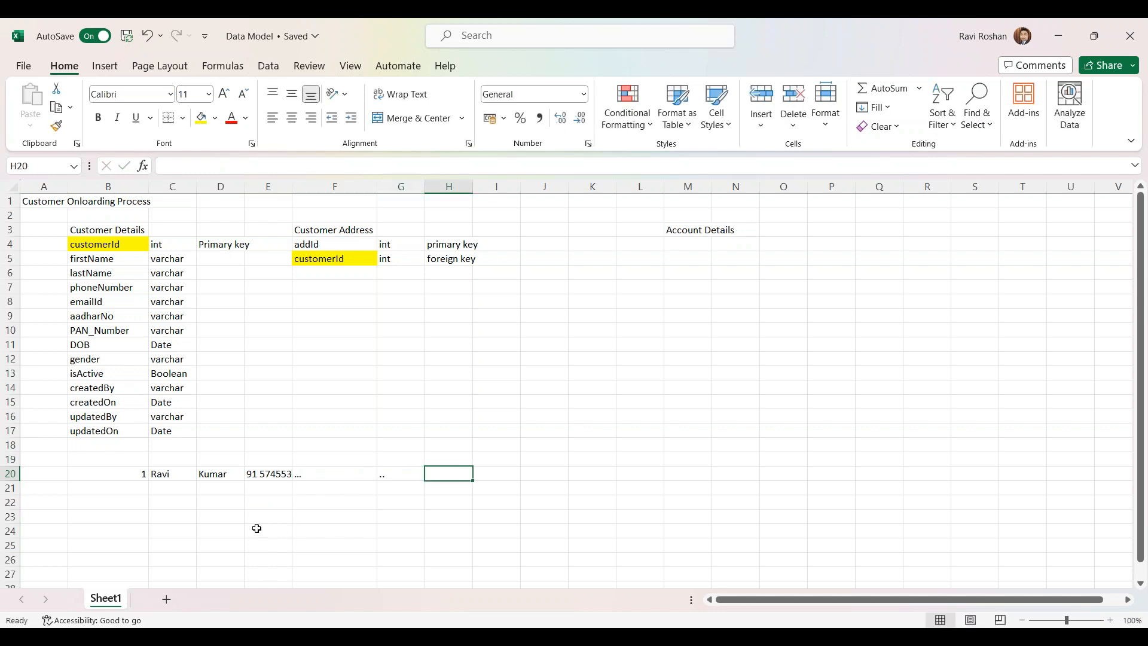
Fill row 24 with 8 and 1, replacing the dashes with '...' dots in D24 and E24
click(144, 529)
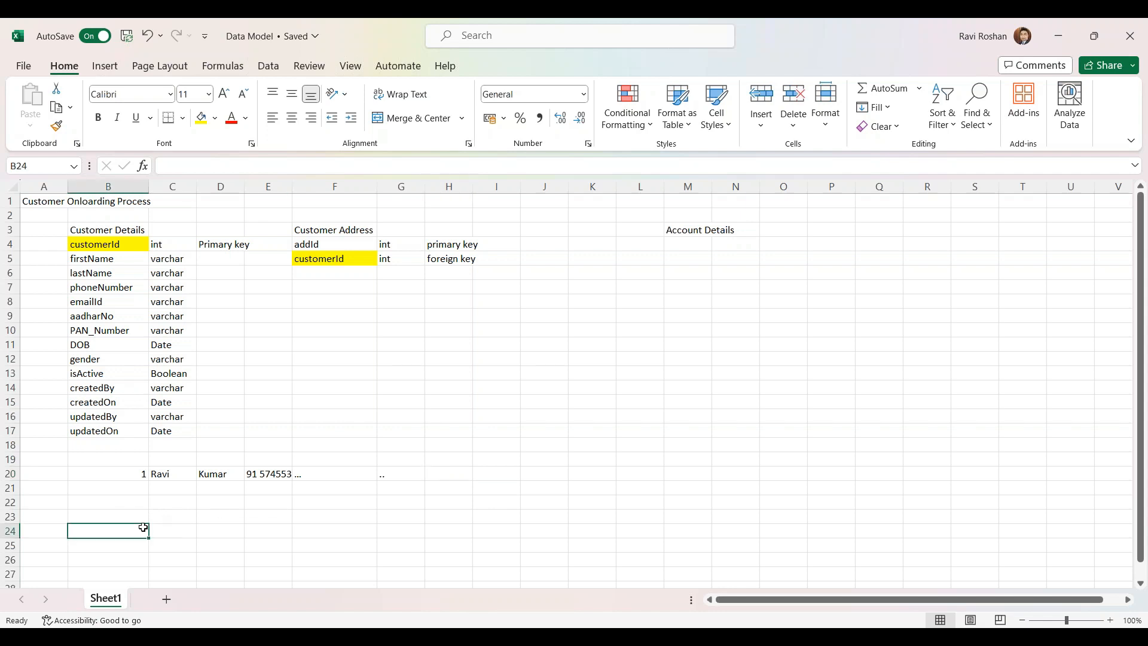
text(8)
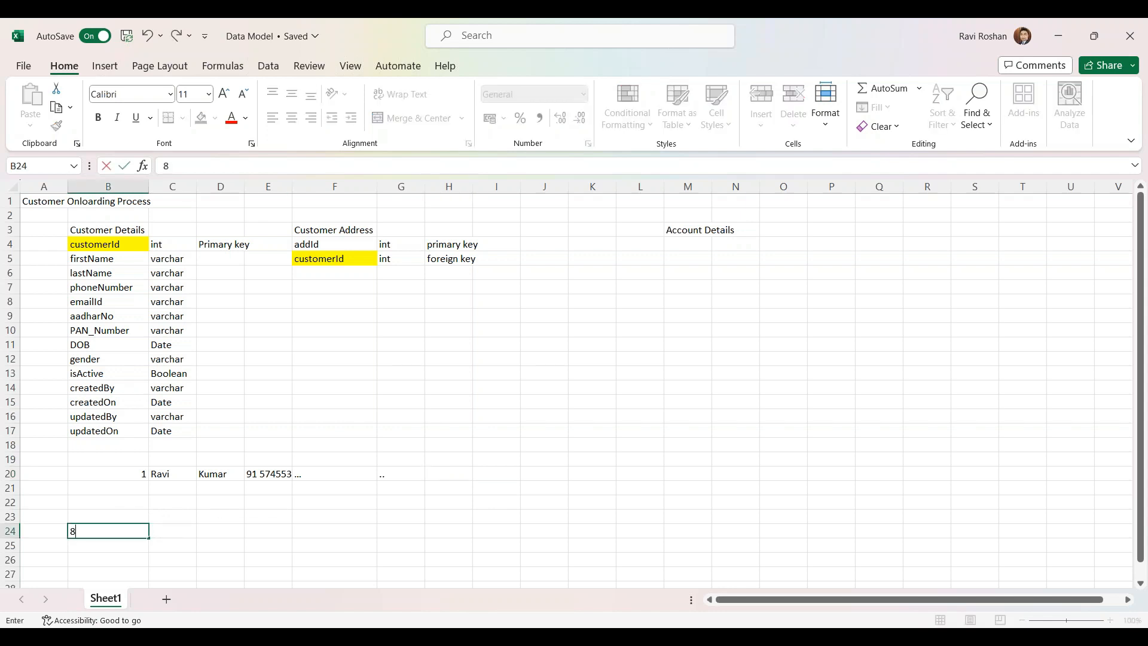
key(Tab)
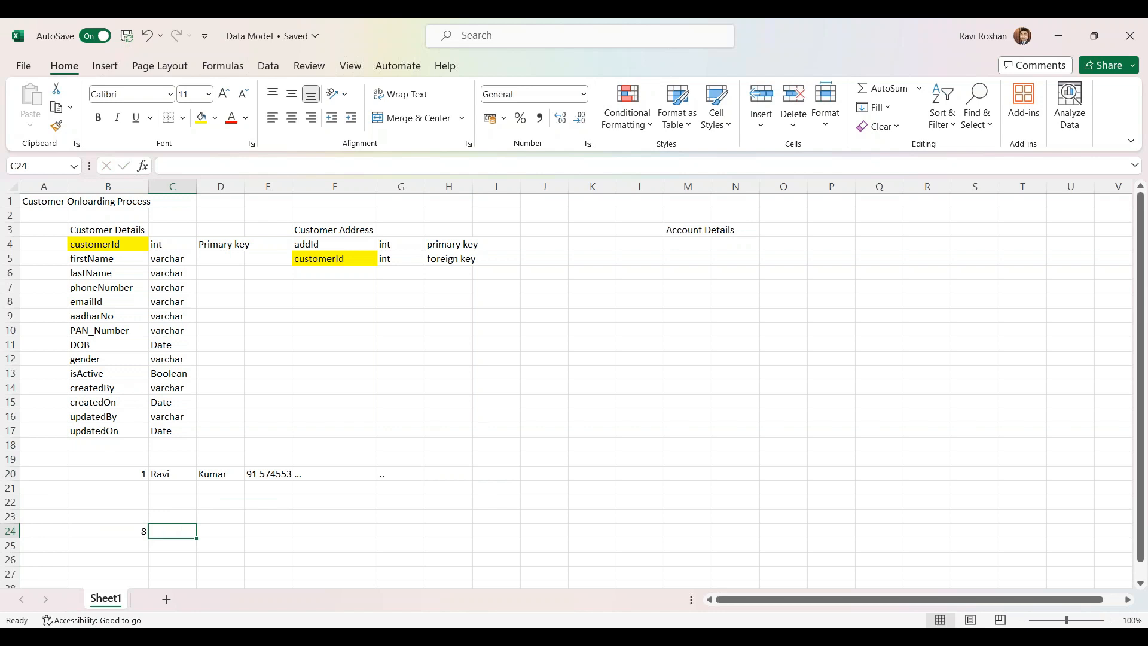
text(1)
key(Tab)
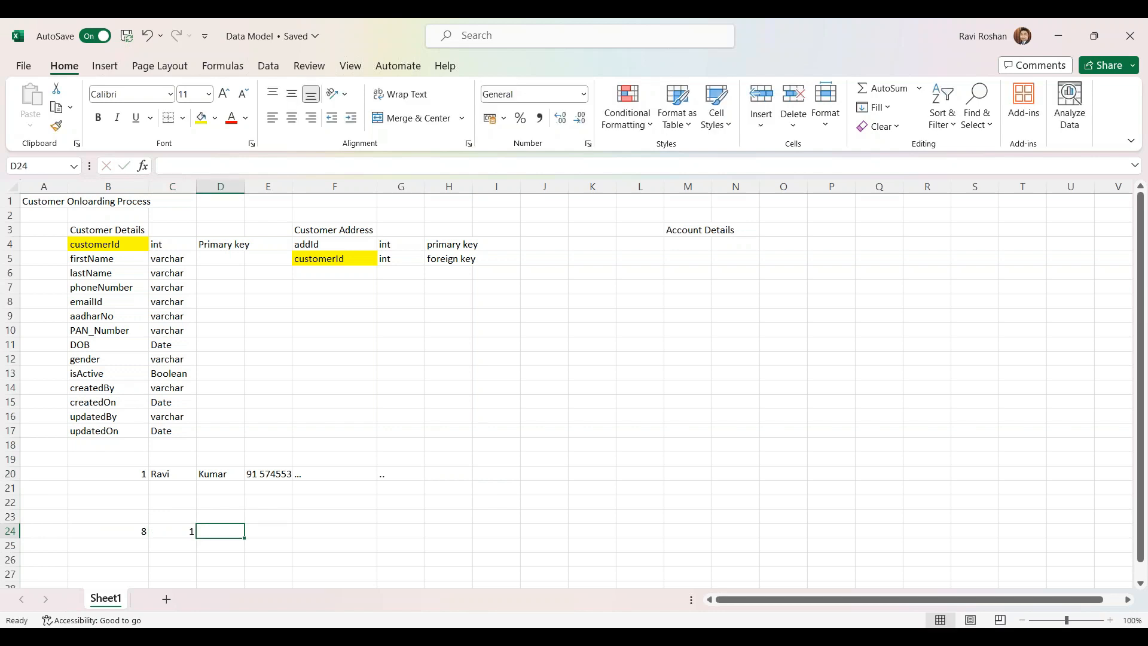
text(-)
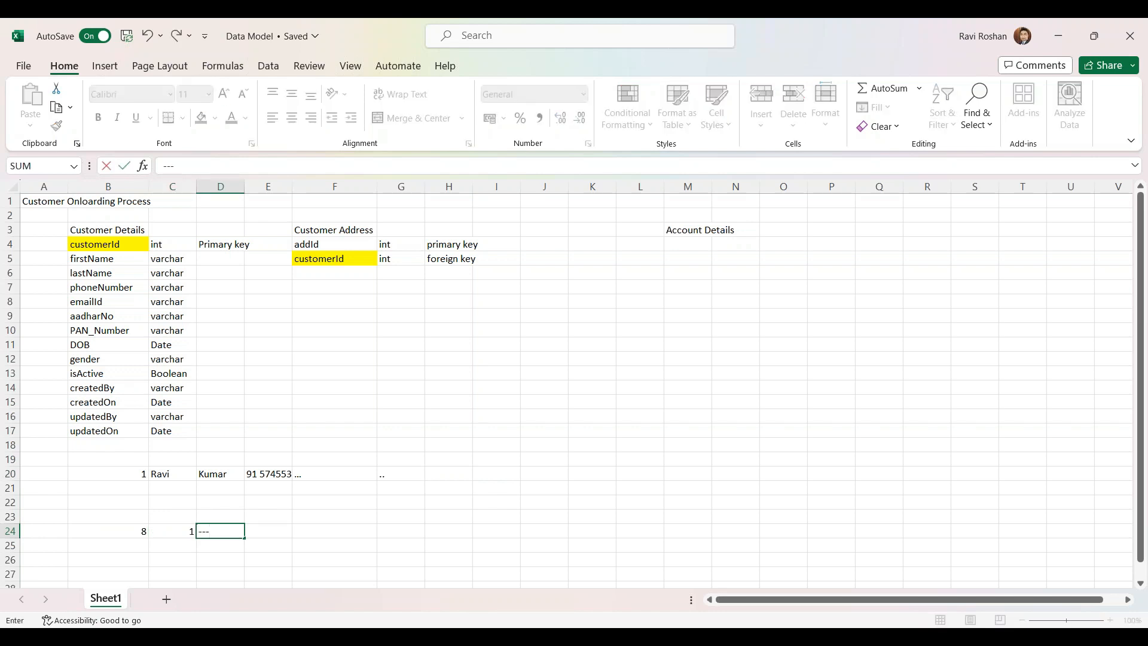
text(--)
key(Return)
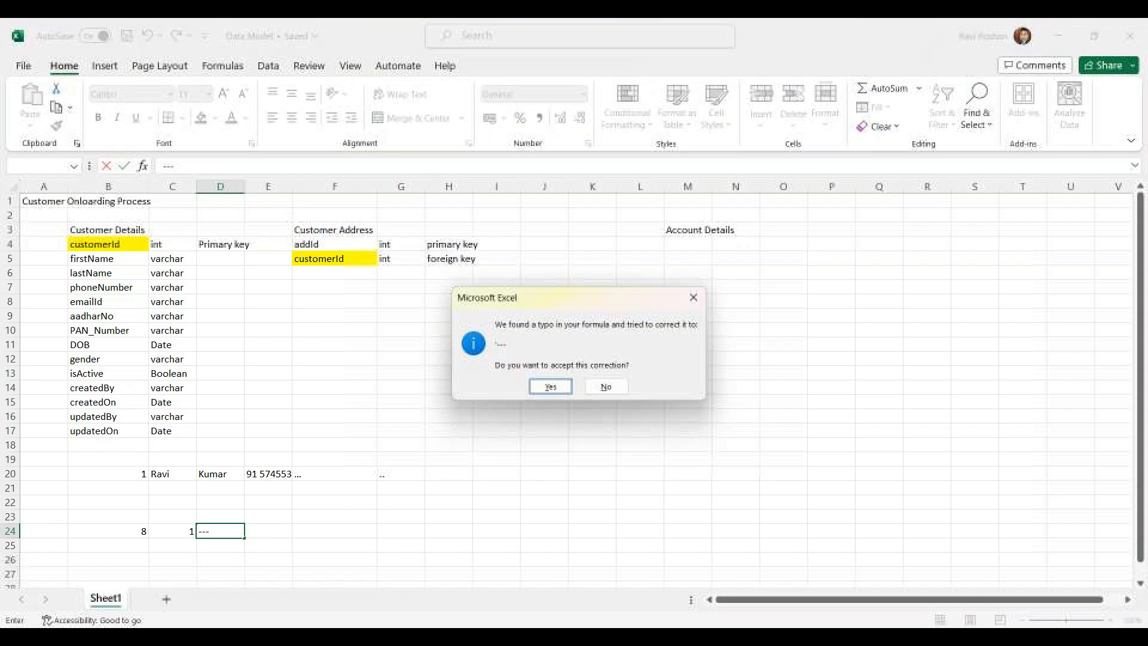
click(605, 386)
click(575, 382)
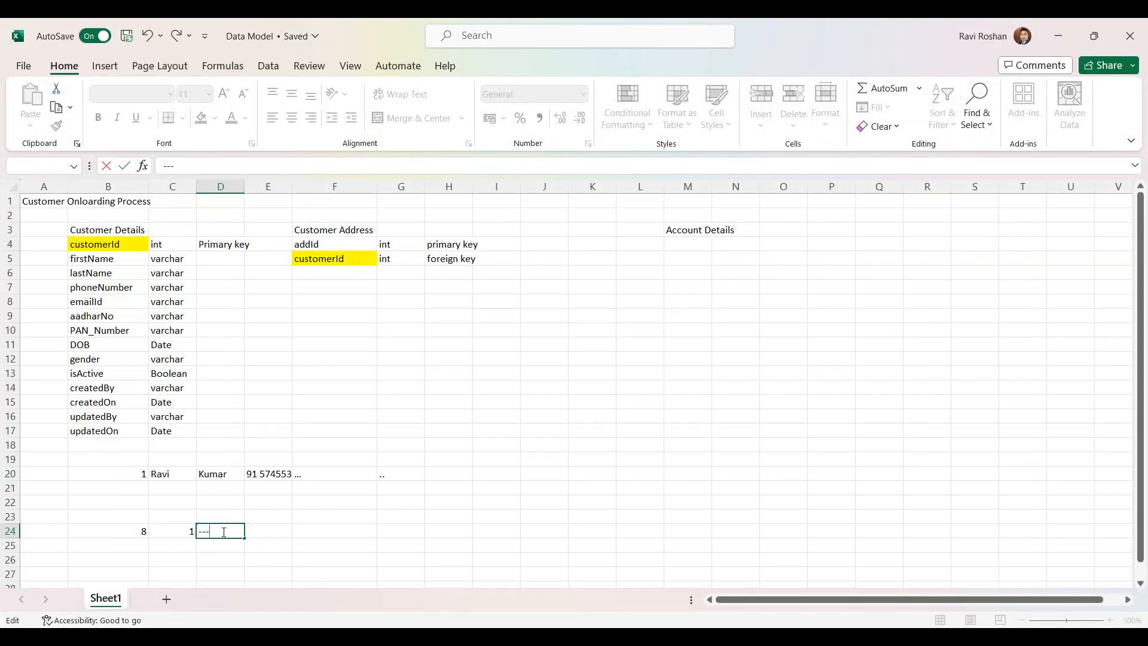
key(BackSpace)
key(BackSpace)
text(..)
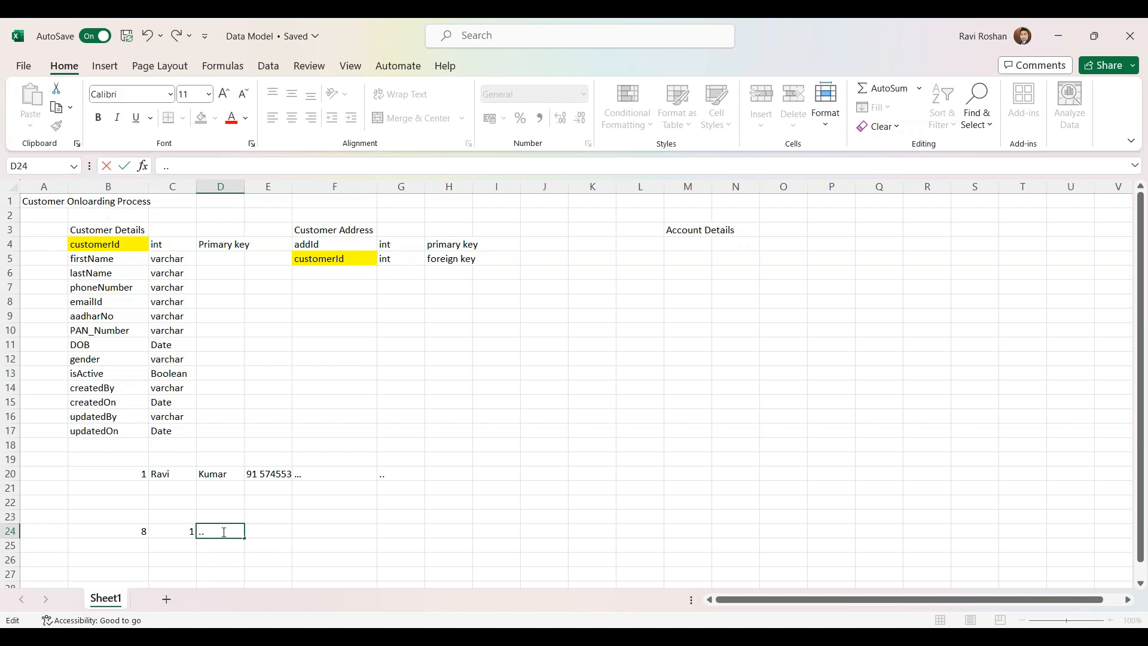
text(.)
key(Tab)
text(...)
Fill row 25 with 9, 2, '...' and '..' across B25:E25
click(143, 550)
text(9)
key(Tab)
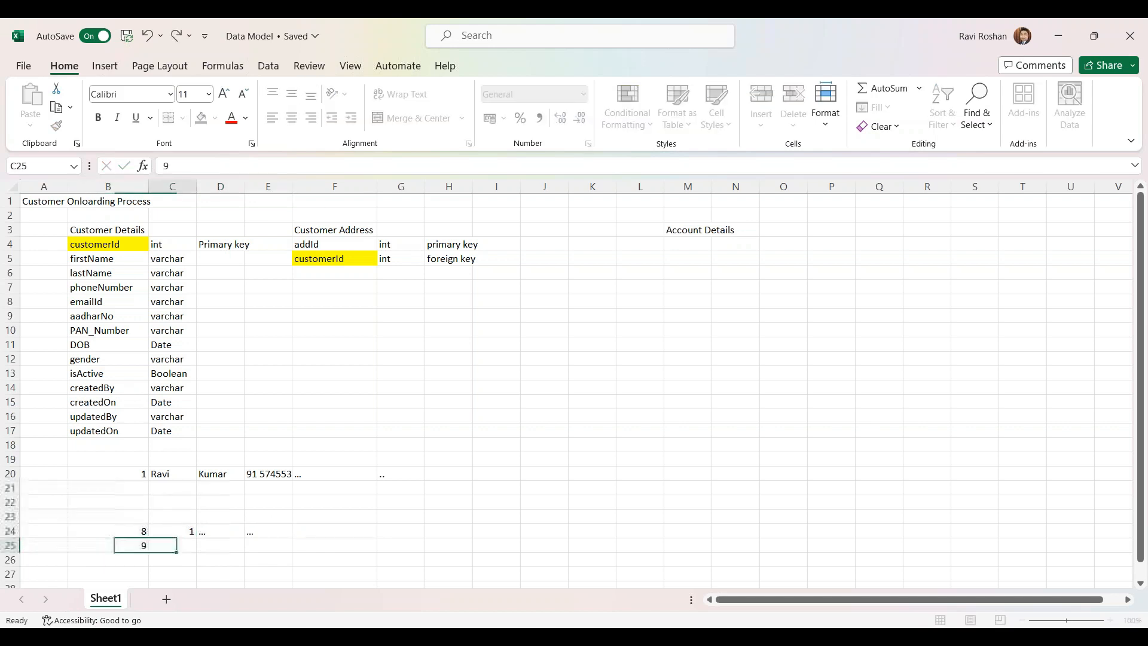
text(2)
key(Tab)
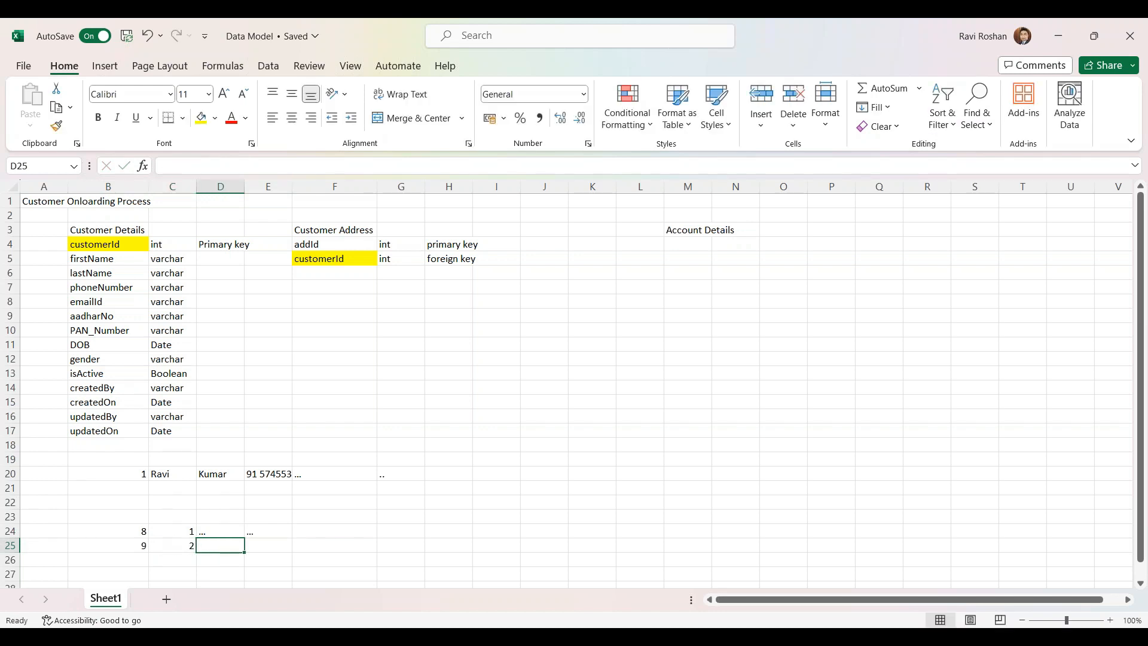
text(...)
key(Tab)
text(..)
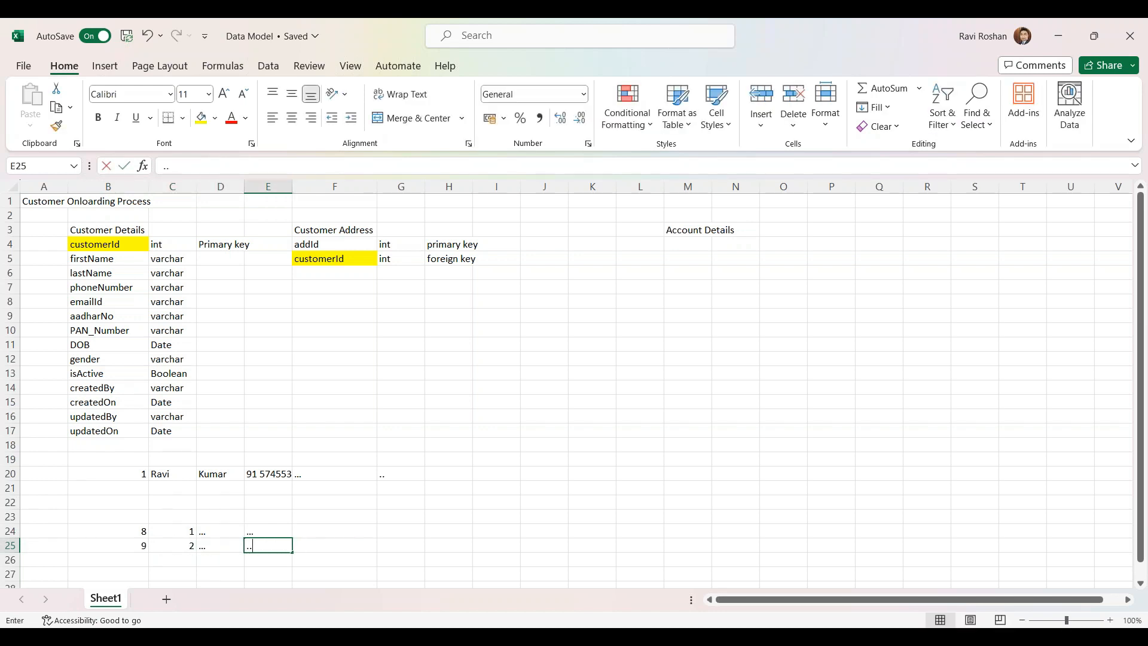
click(229, 531)
click(178, 489)
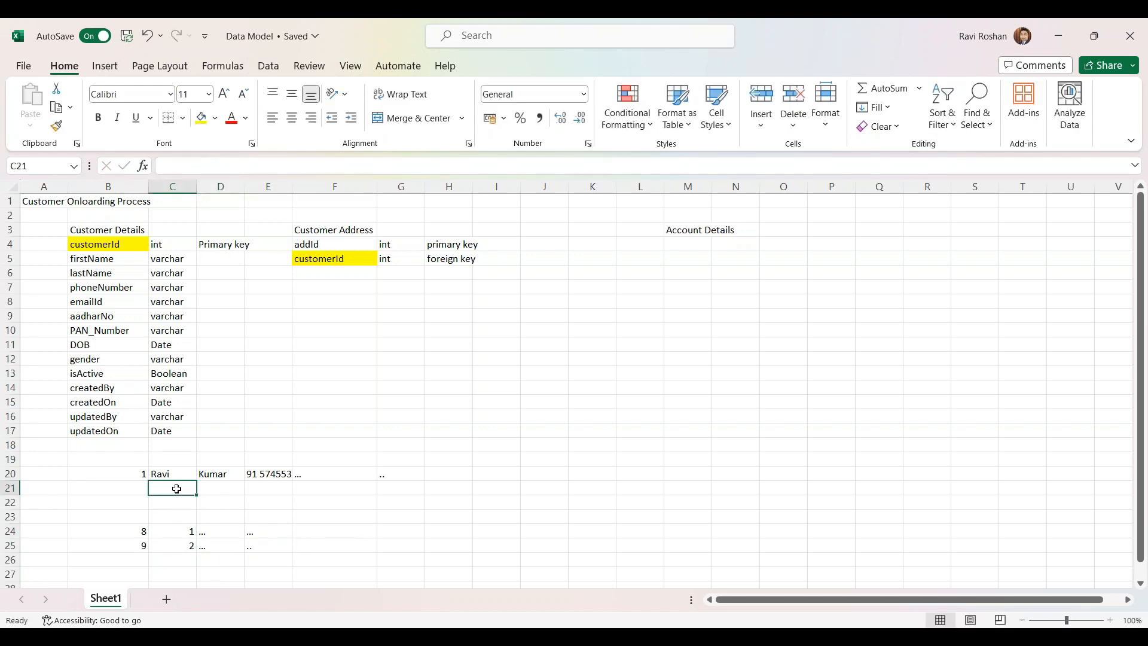
click(140, 479)
drag(173, 474, 222, 474)
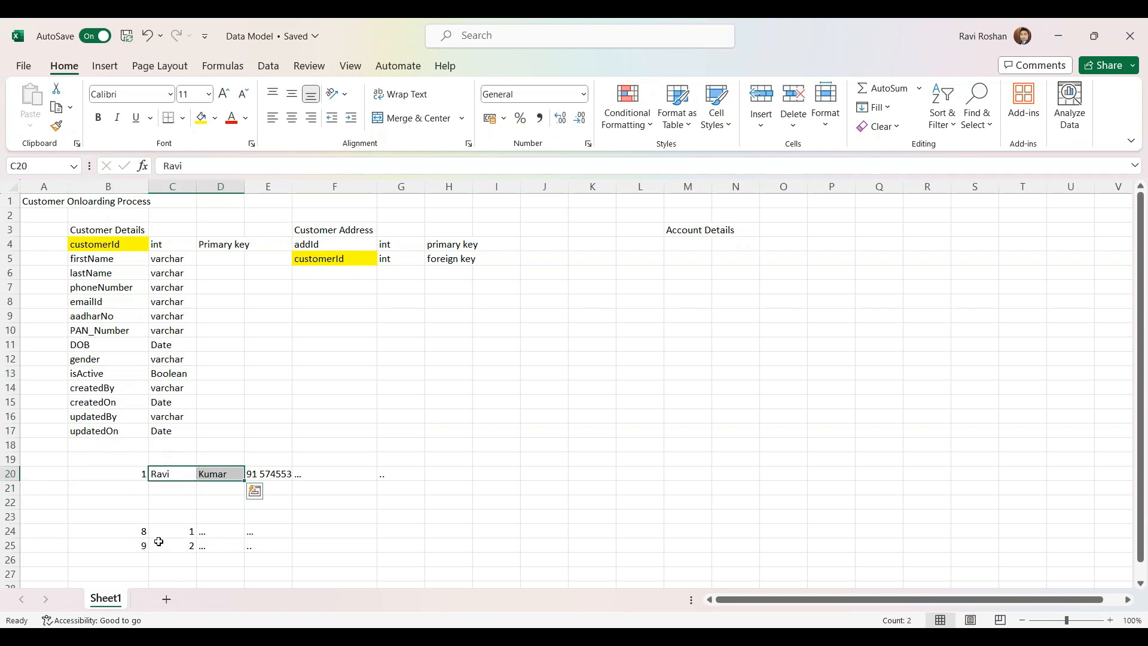
Highlight customer id 1 in B20 and the matching customerId 1 in C24 yellow
click(133, 477)
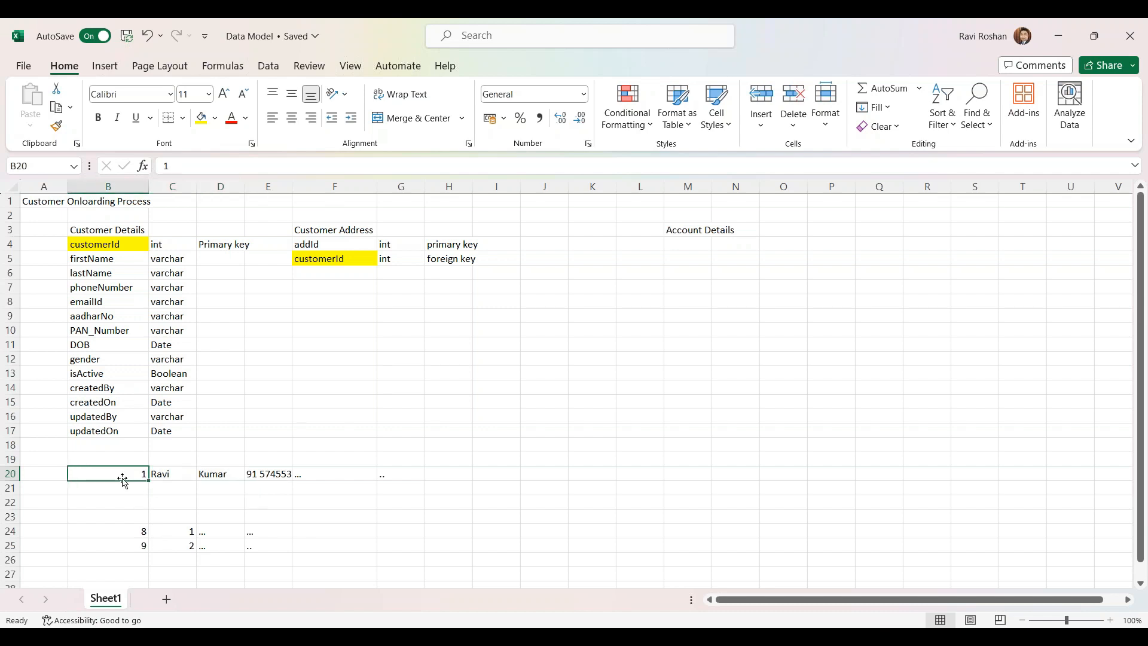
click(200, 117)
click(182, 531)
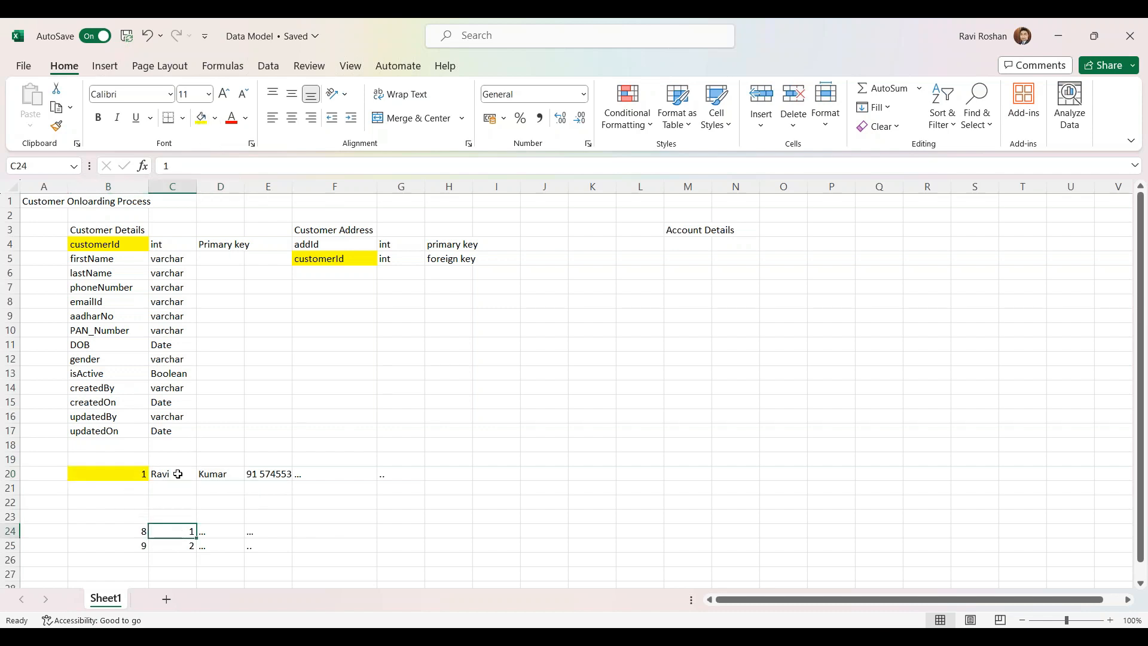
click(200, 117)
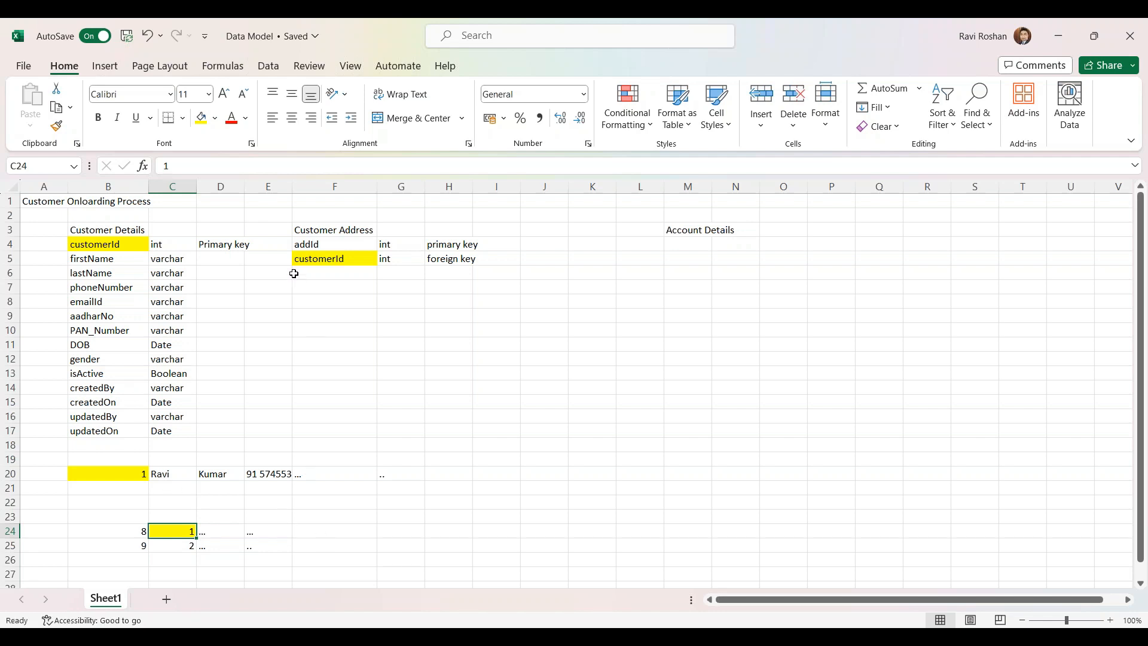
Add the city field with type varcchar in F6:G6
click(407, 284)
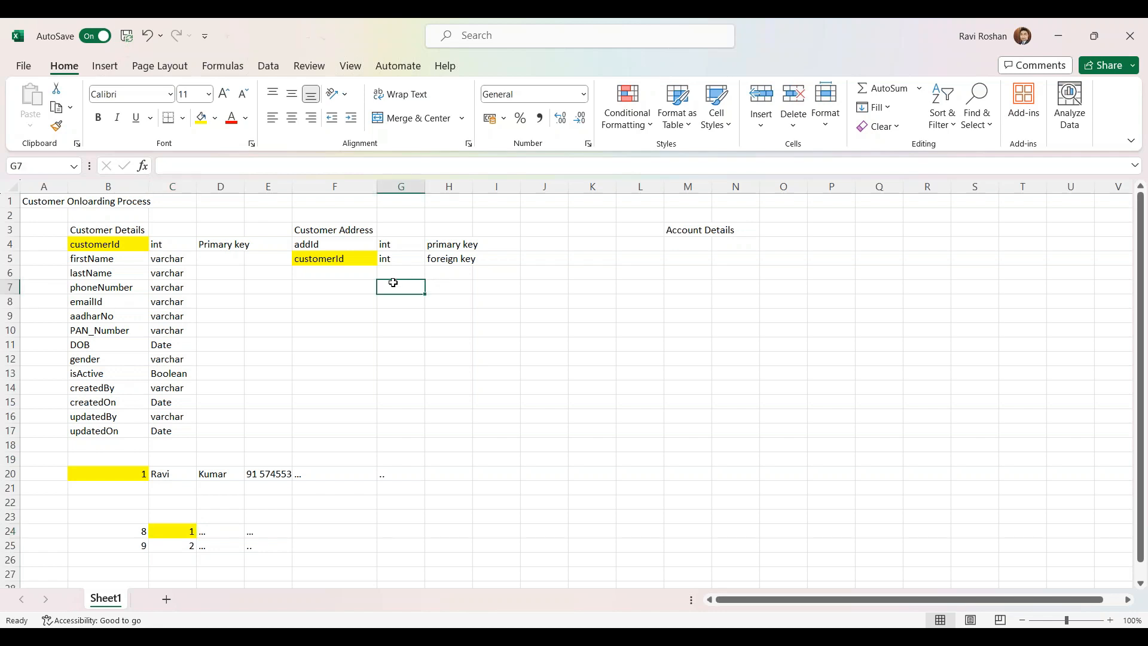
click(329, 270)
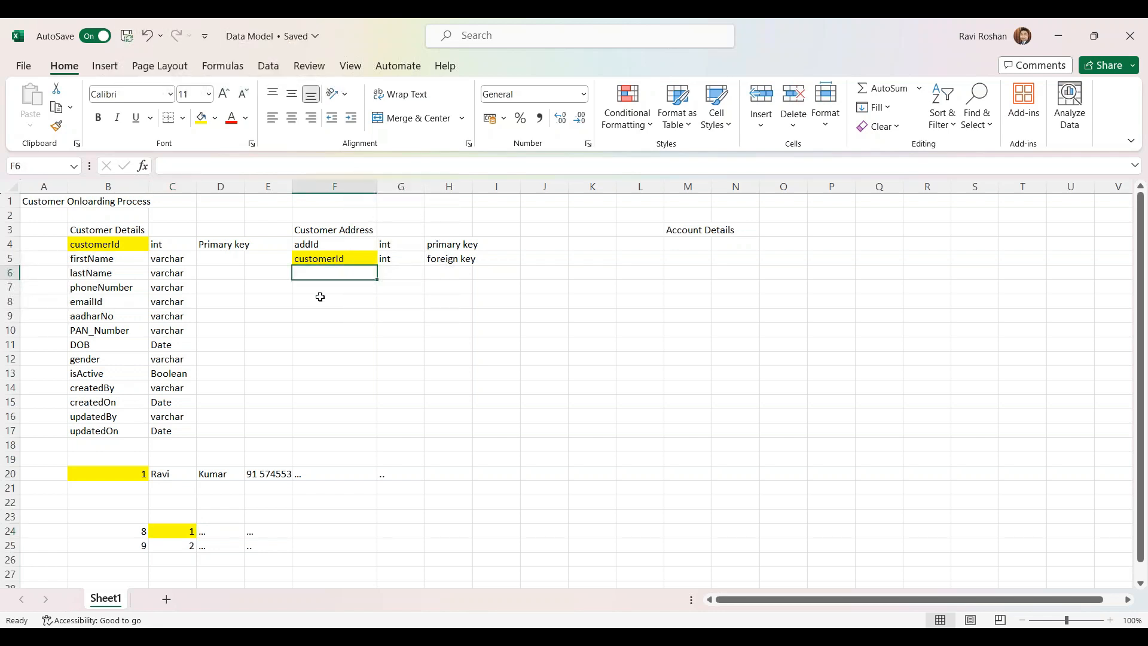
click(345, 305)
click(333, 275)
text(city)
key(Tab)
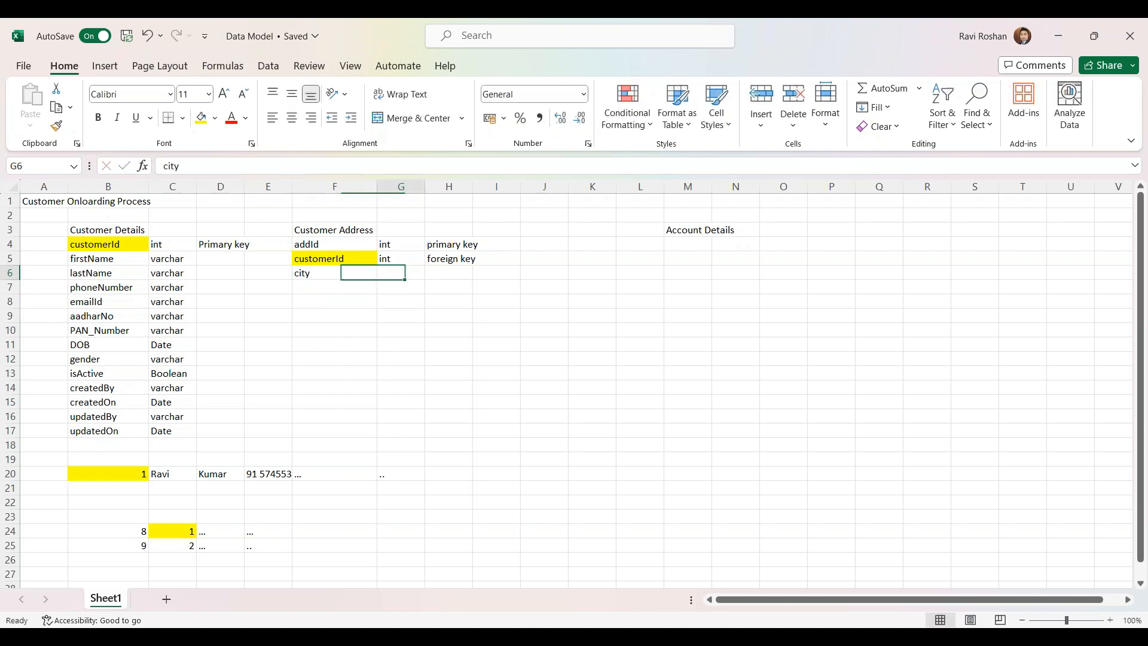
text(varc)
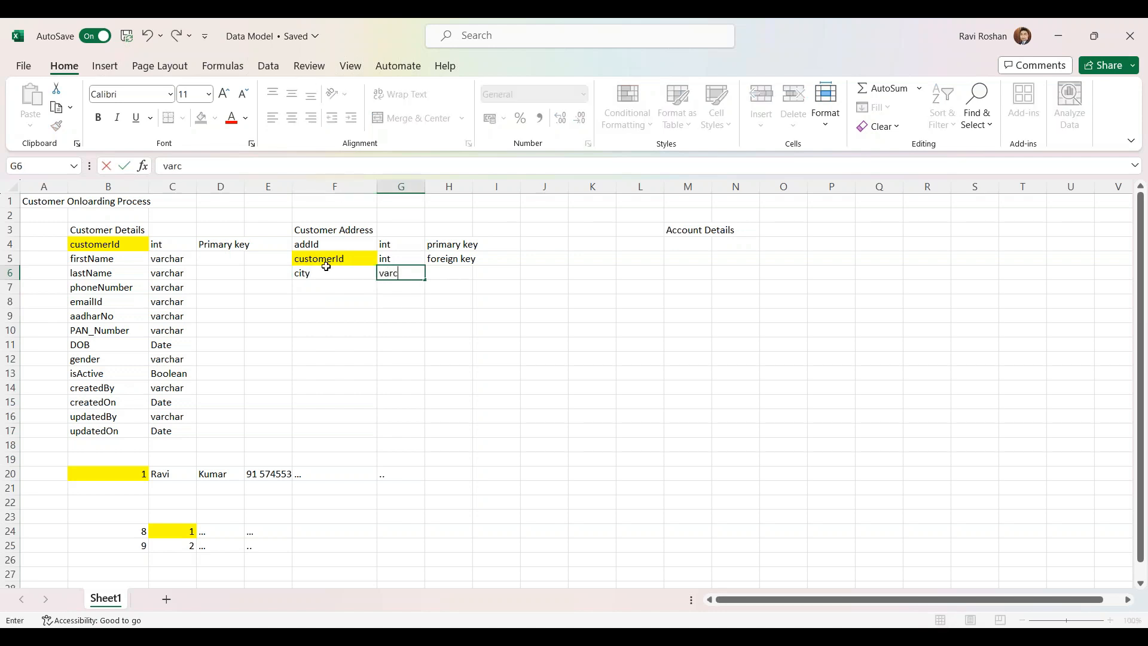
text(char)
key(Return)
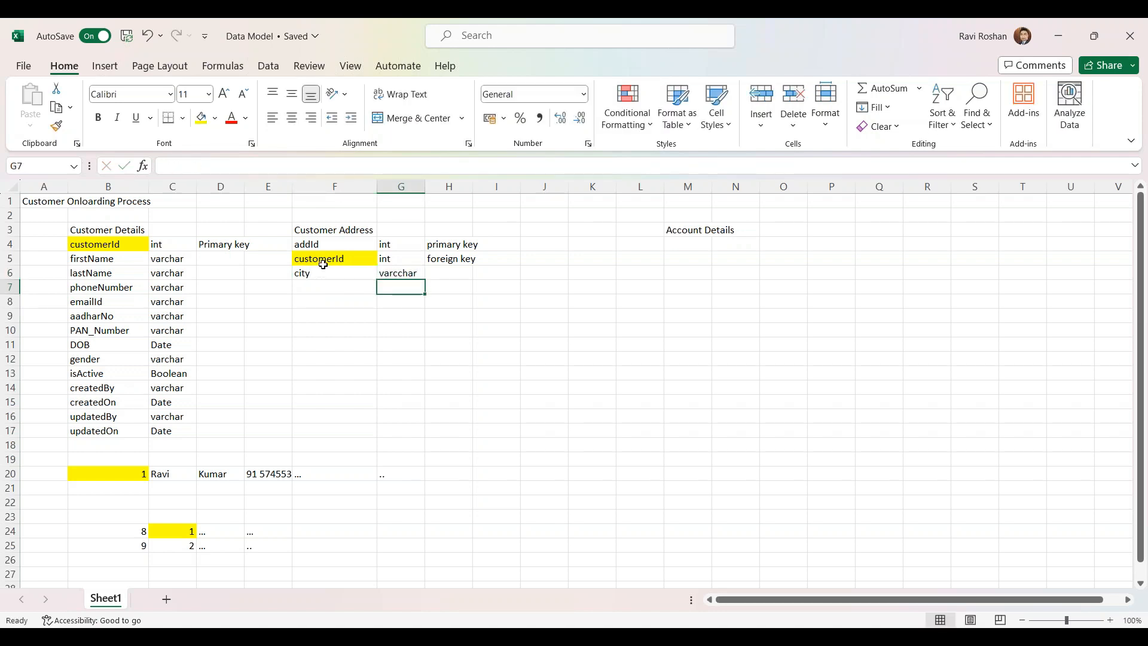
List street, Country, Dist, PIN and State down F7:F11
click(307, 284)
text(st)
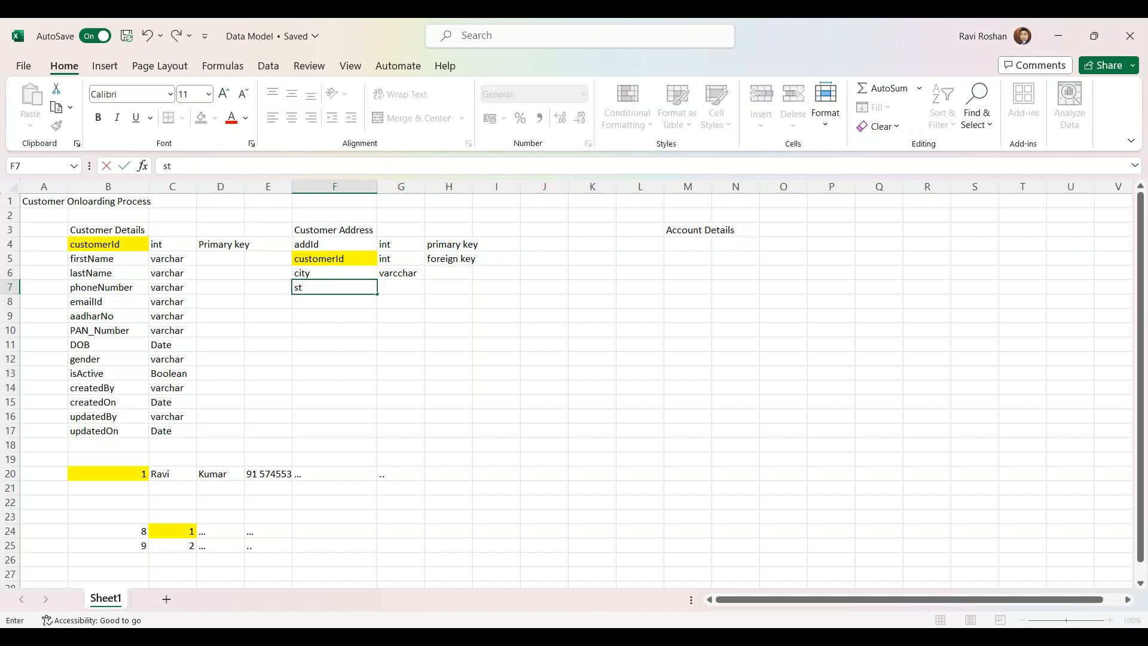
text(reet)
click(311, 301)
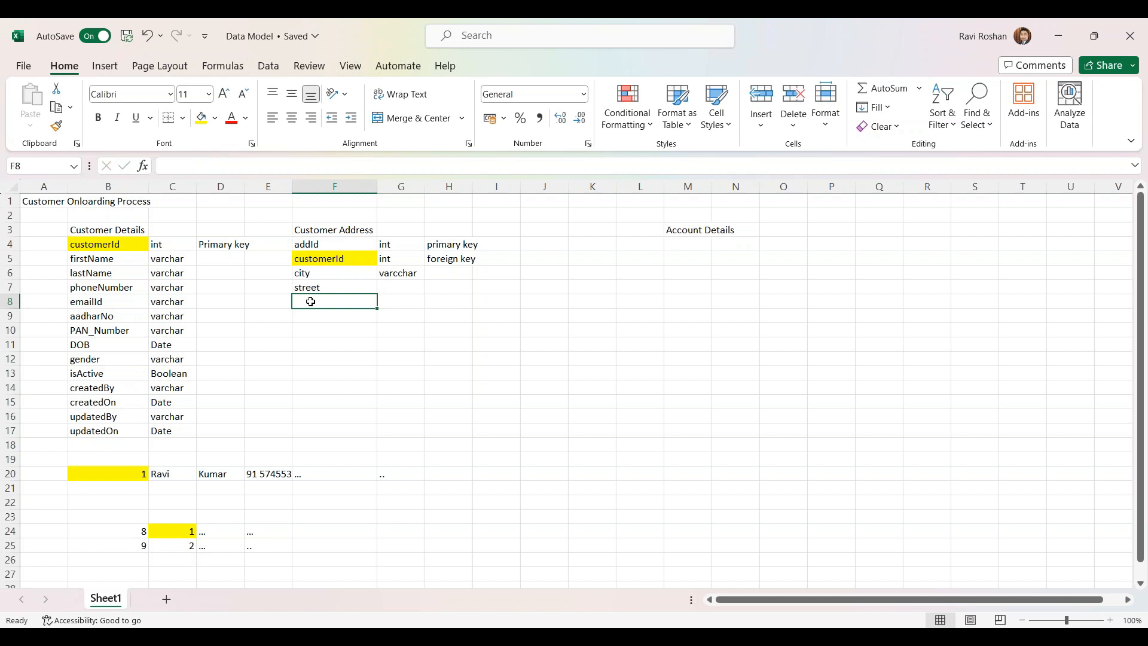
text(Country)
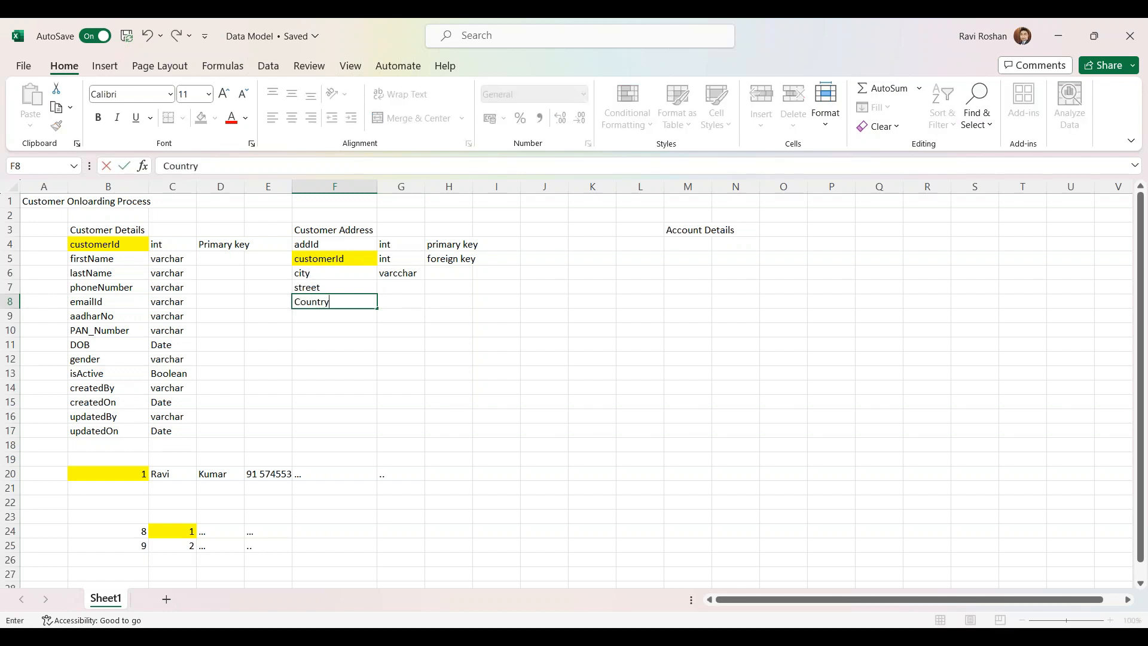
click(311, 316)
text(Dist)
click(310, 328)
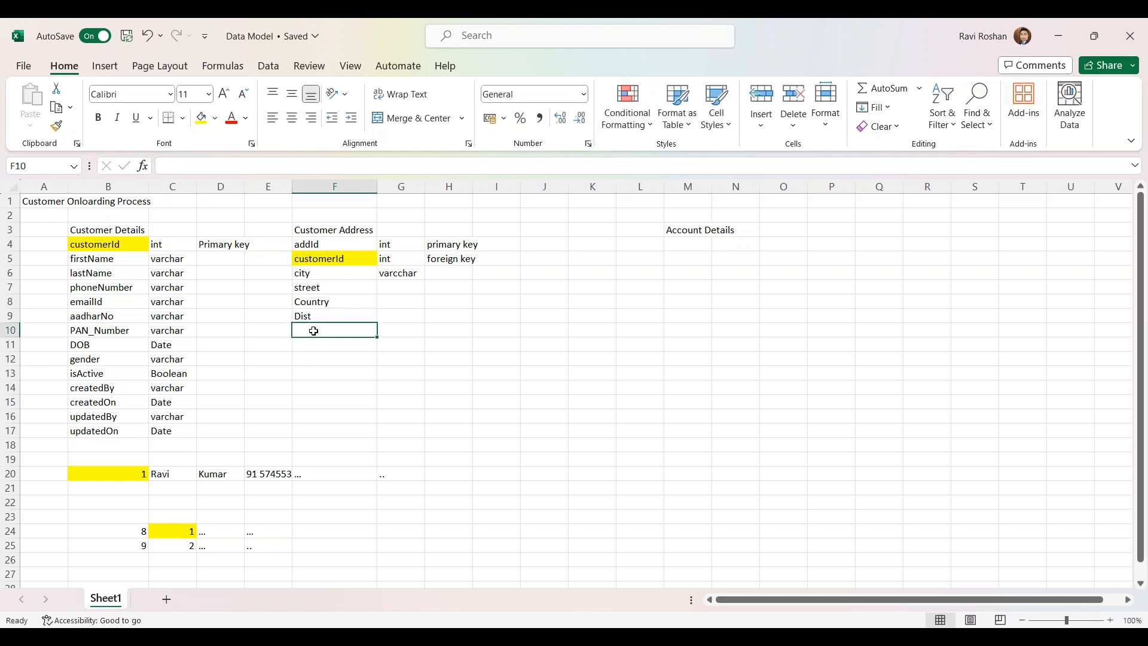
text(PIN)
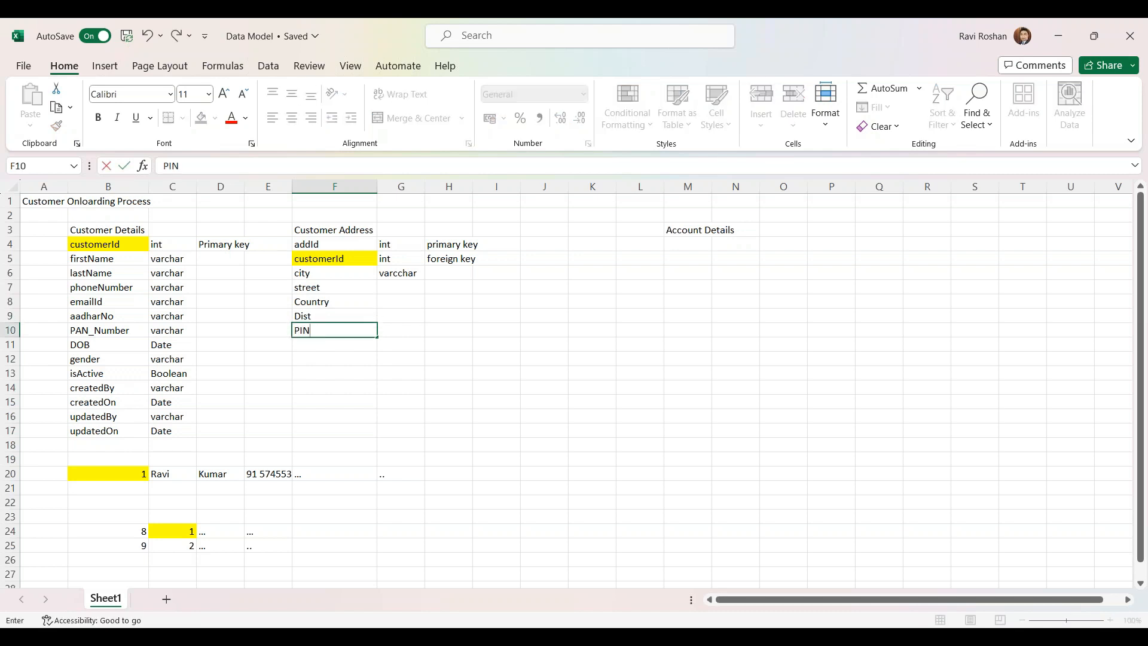
click(321, 342)
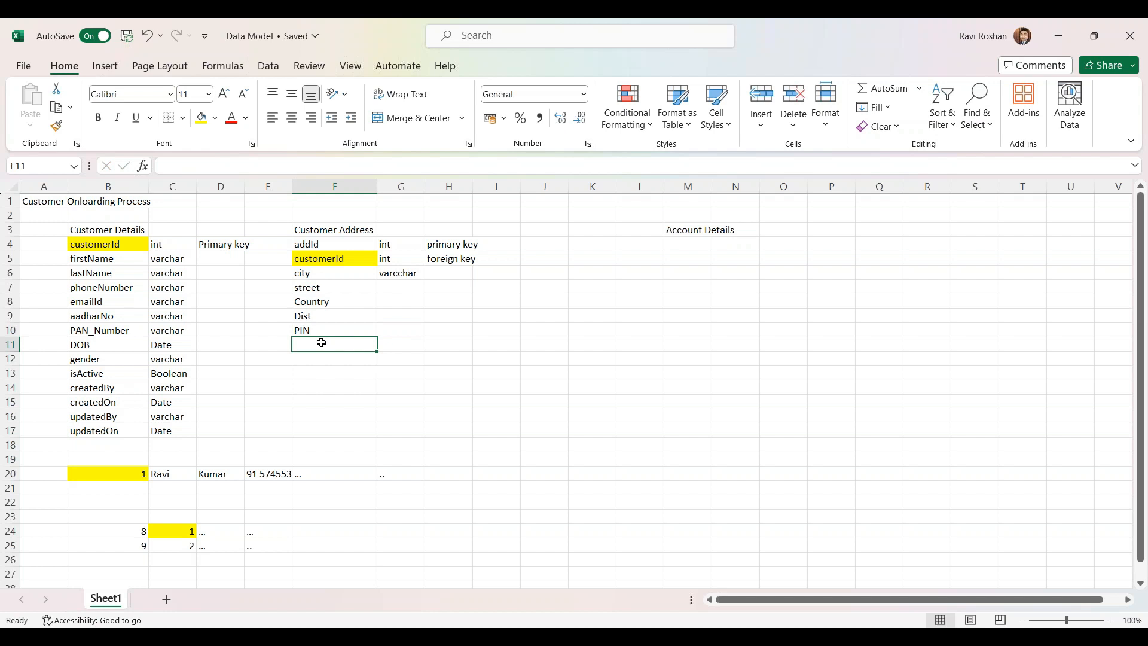
text(State)
key(Return)
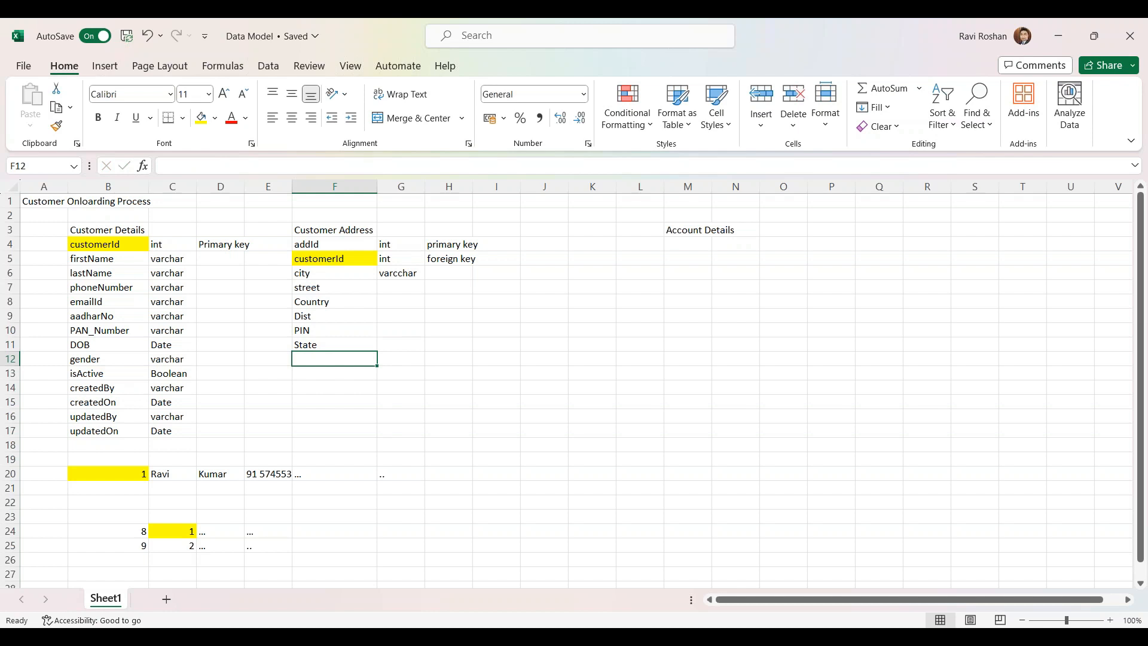
Shift the field names down one row and enter address in F6
drag(315, 276, 315, 344)
key(ctrl+c)
drag(323, 294, 323, 308)
click(324, 275)
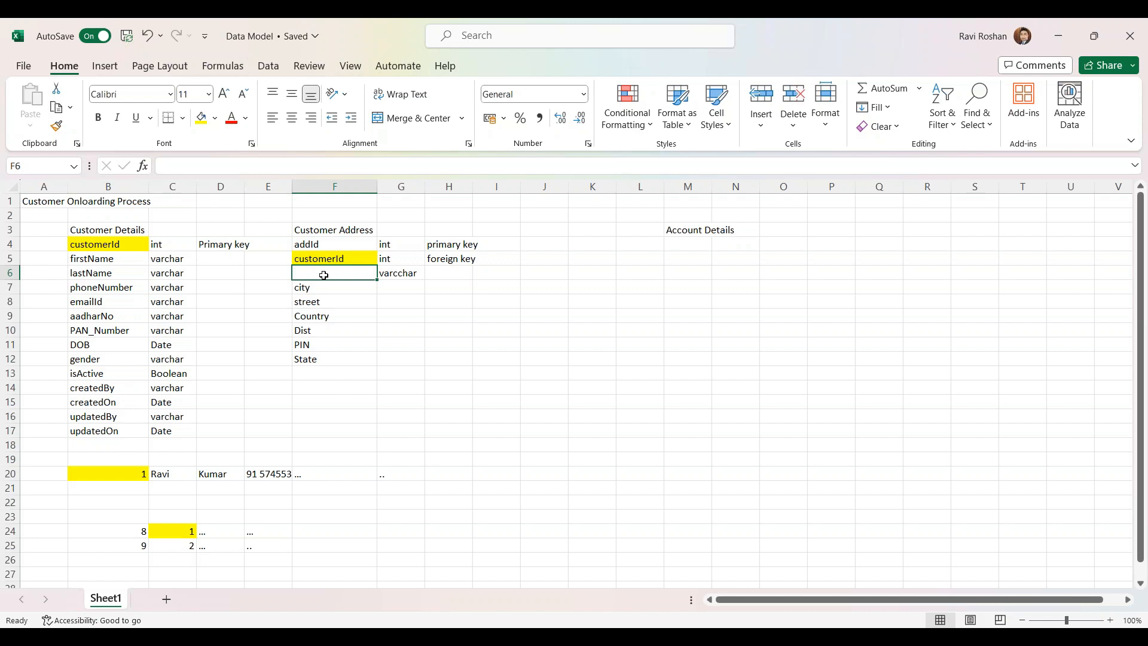
text(address)
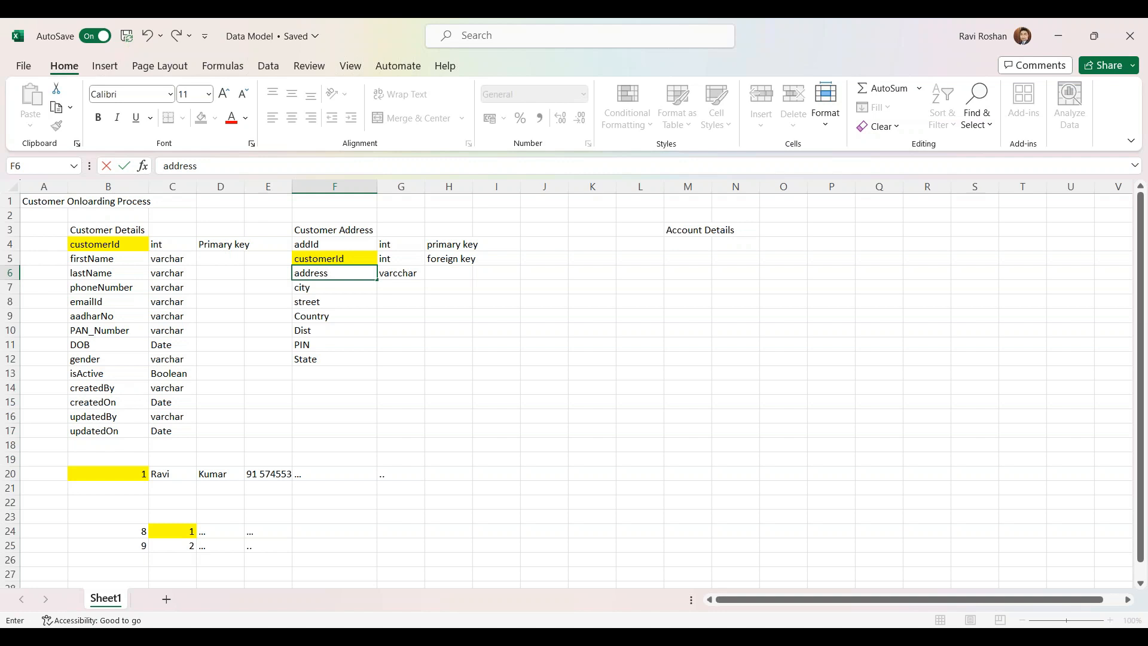
click(335, 296)
Reorder the fields to street, city, State in F7:F9, replacing Country
click(323, 288)
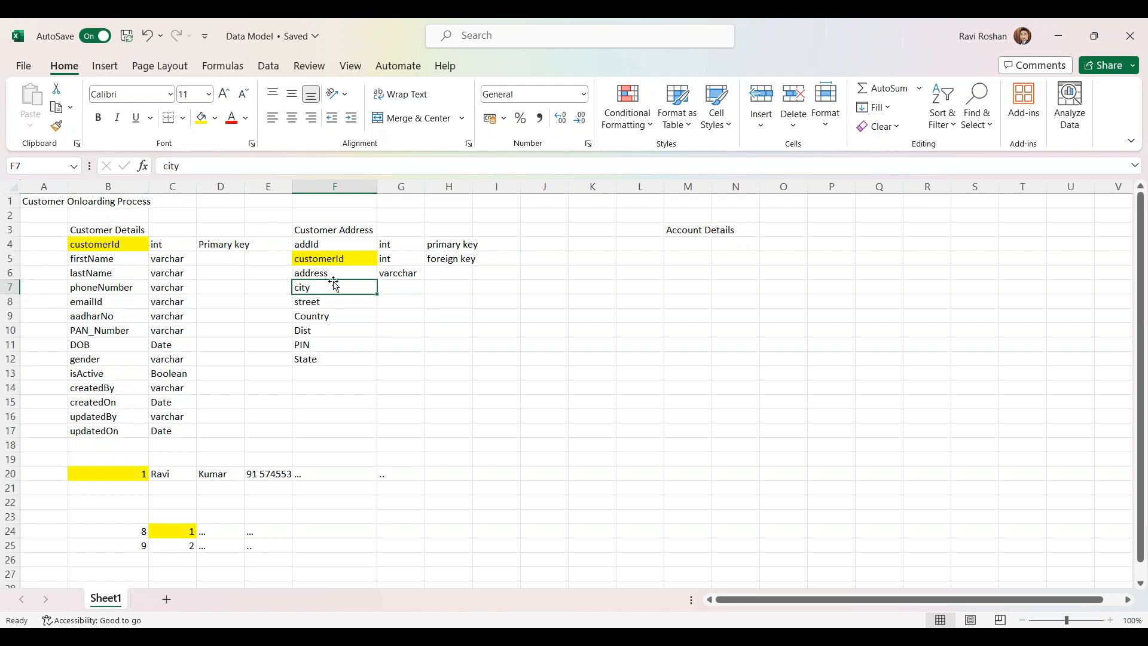
click(321, 300)
key(ctrl+c)
click(321, 288)
key(Return)
click(315, 302)
text(city)
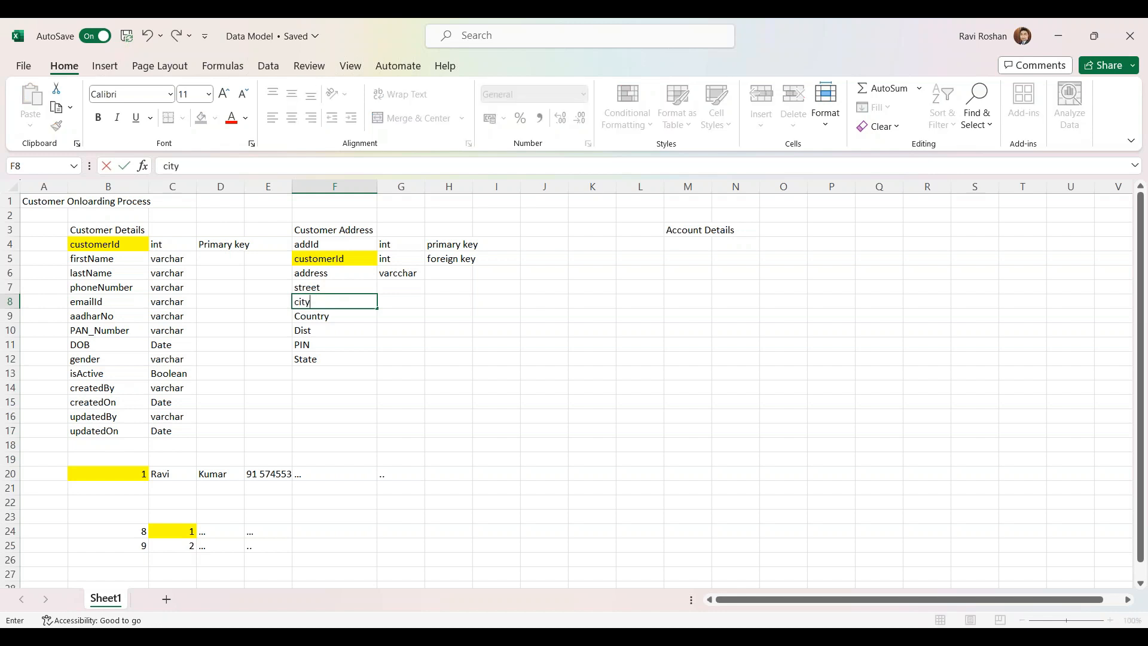
click(320, 330)
drag(314, 359, 320, 328)
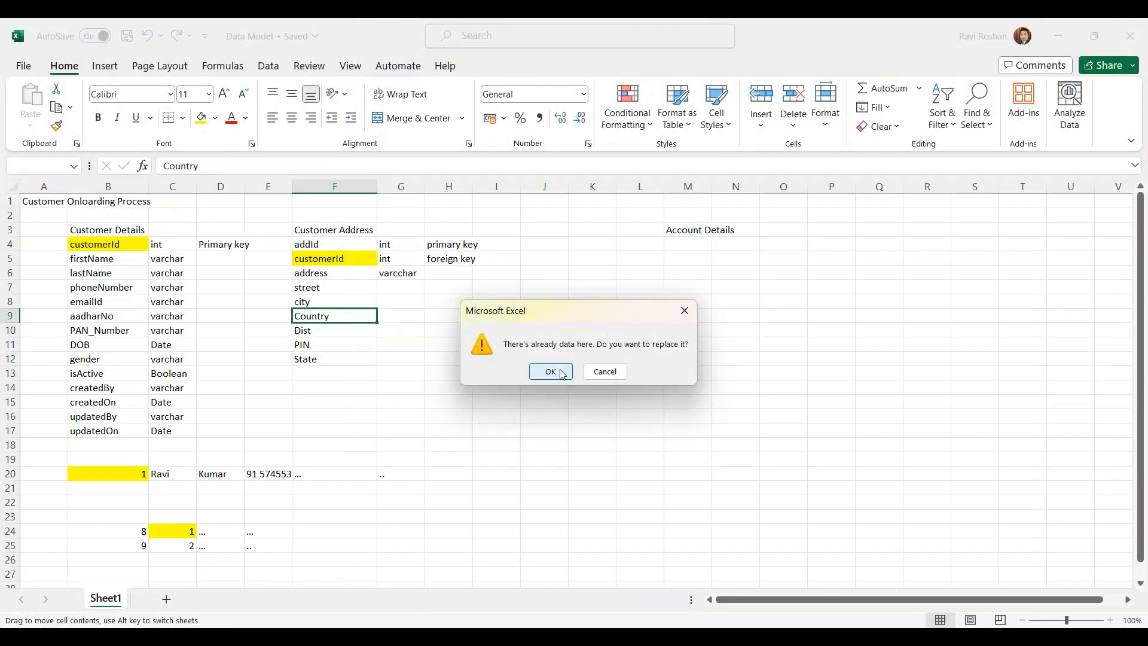
click(562, 374)
Add Country in F12 and isActive in F13
click(321, 345)
click(322, 328)
click(321, 343)
click(313, 359)
text(Country)
click(326, 373)
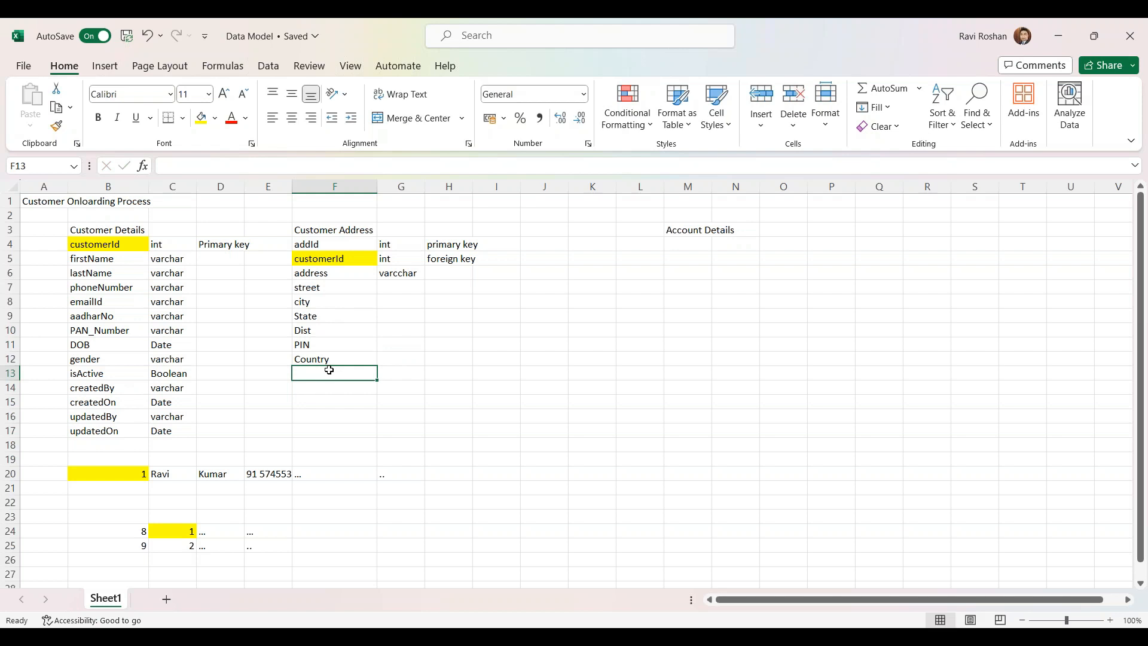
text(isActive)
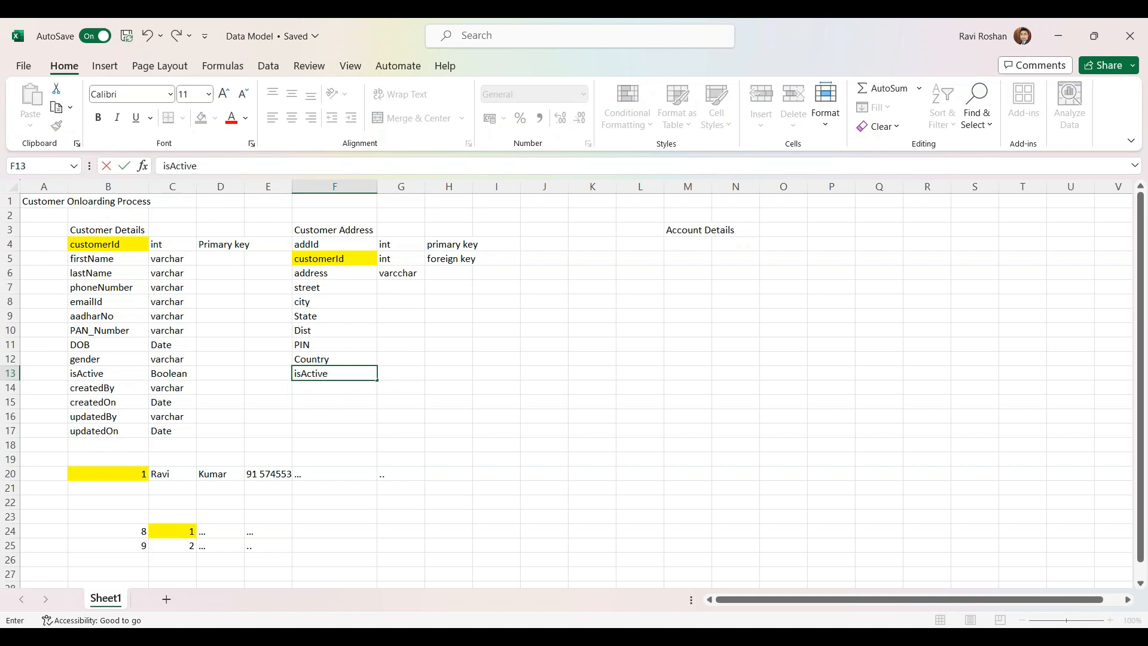
click(334, 402)
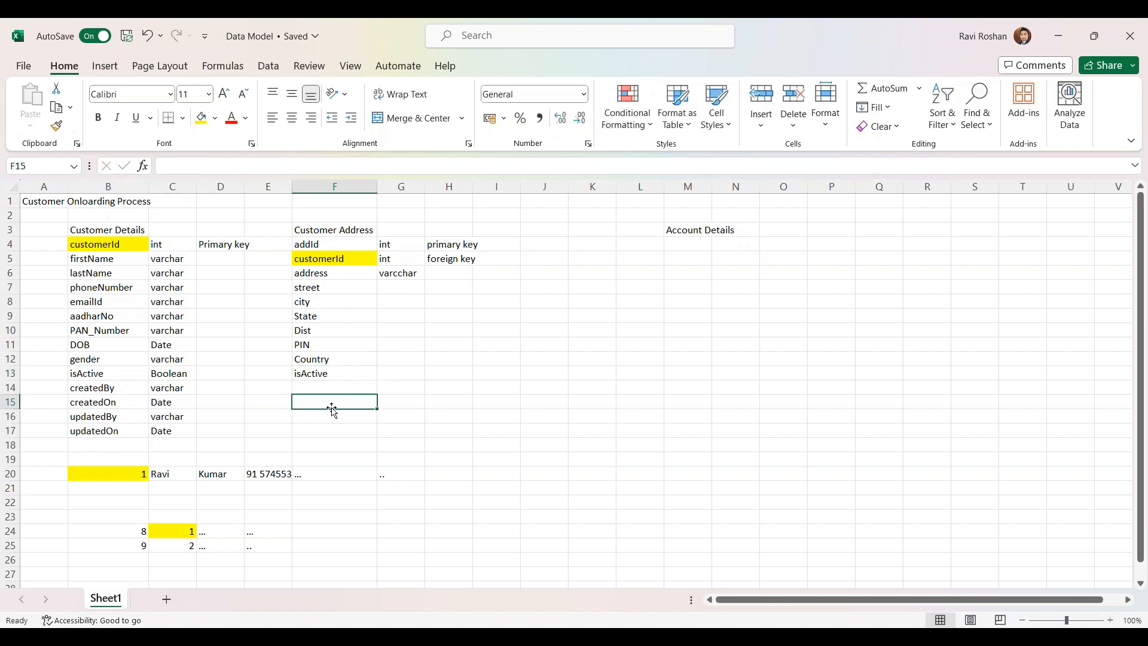
click(395, 280)
drag(423, 279, 418, 361)
click(405, 374)
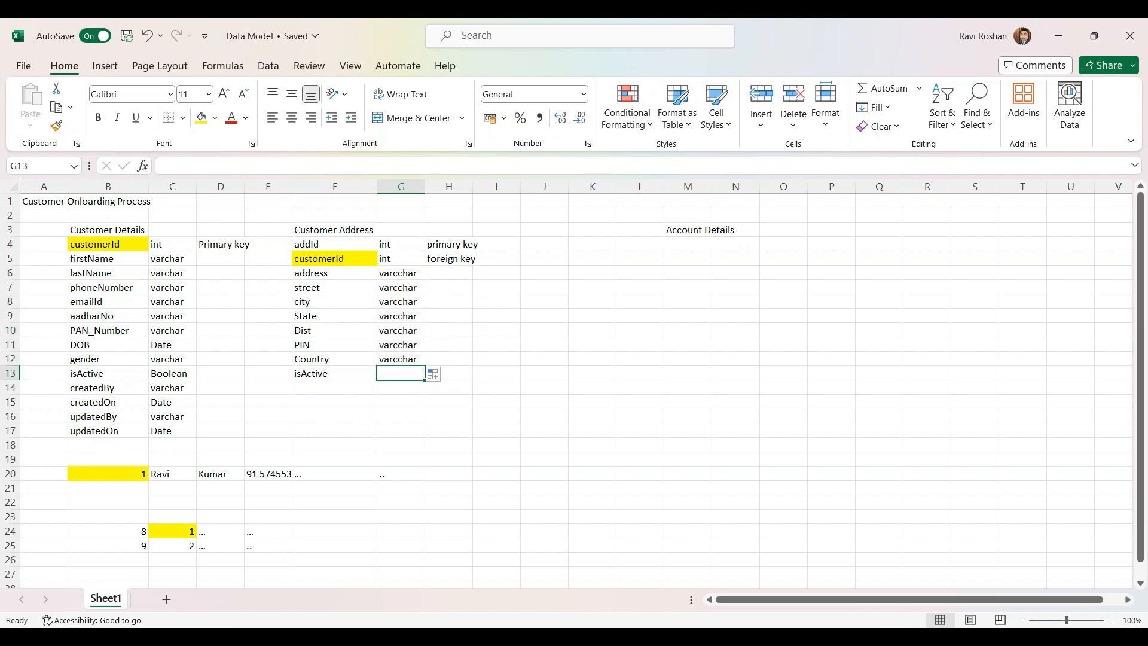
text(boolean)
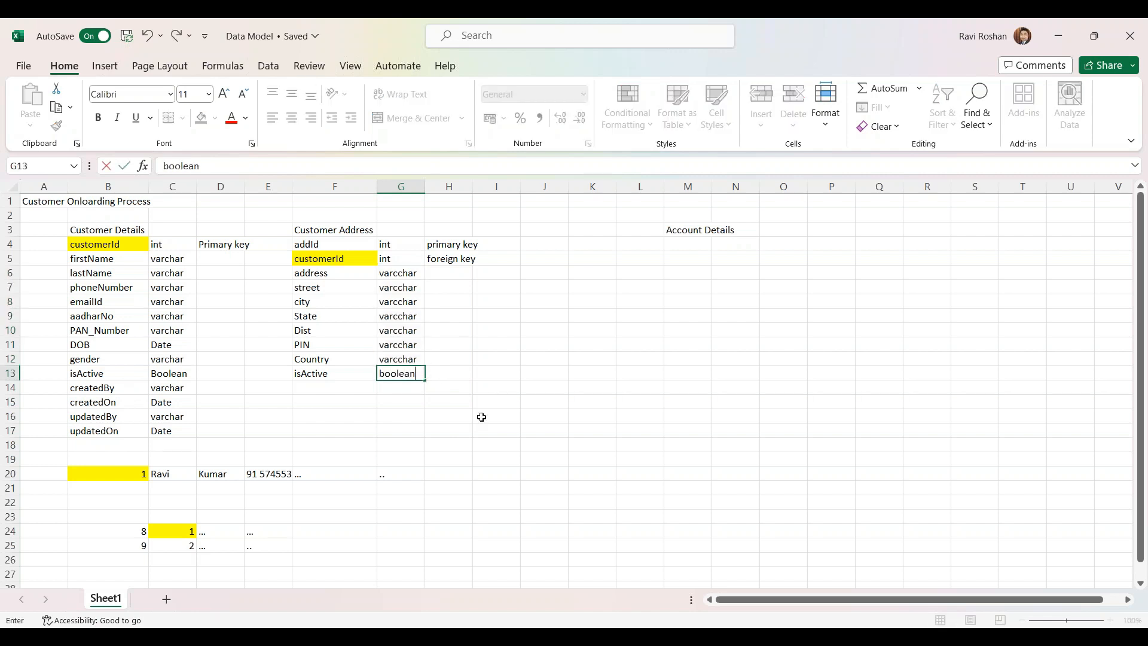
click(481, 416)
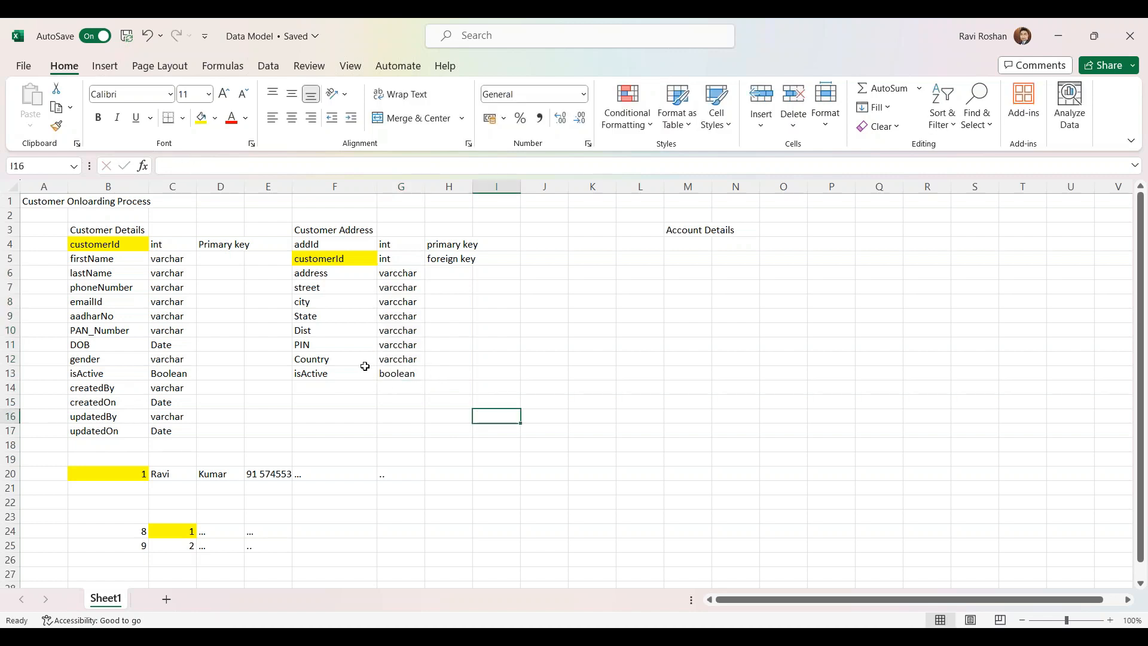
click(79, 239)
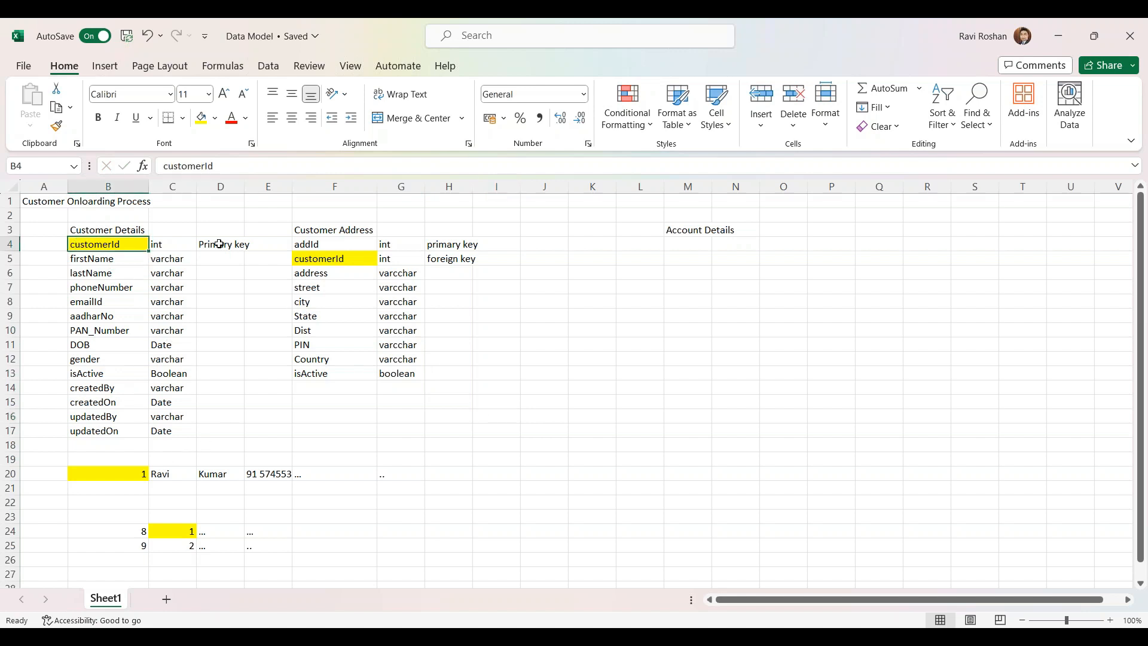
click(331, 247)
click(695, 229)
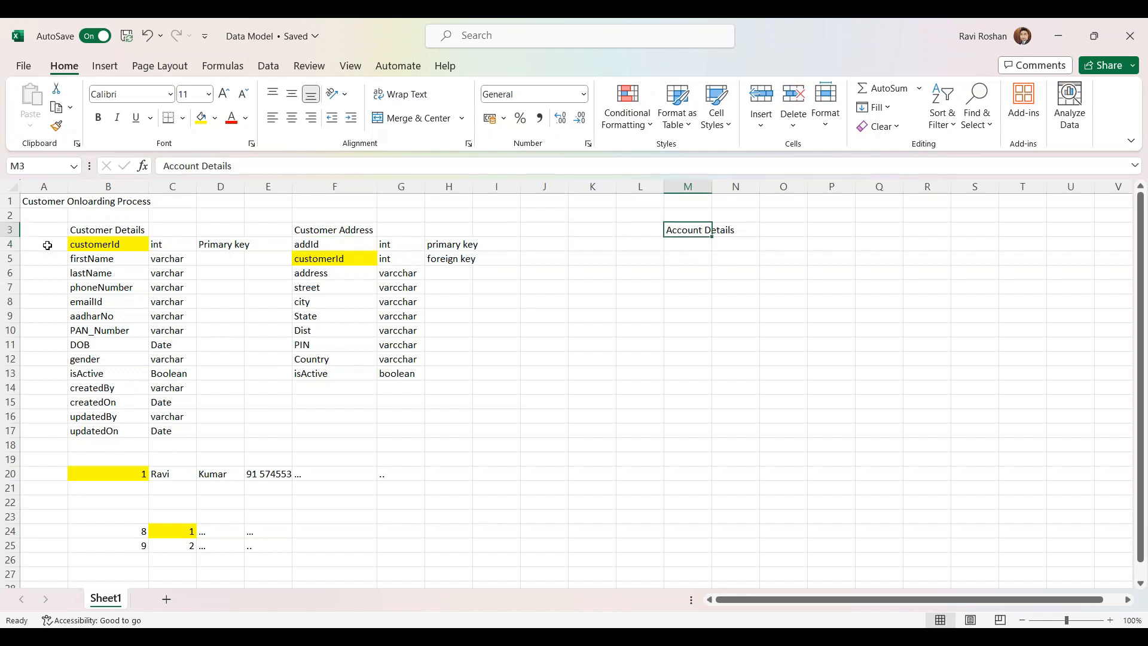
Widen columns D and H beside the Customer Details and Customer Address tables
drag(74, 231, 225, 430)
drag(319, 231, 453, 389)
drag(243, 180, 251, 180)
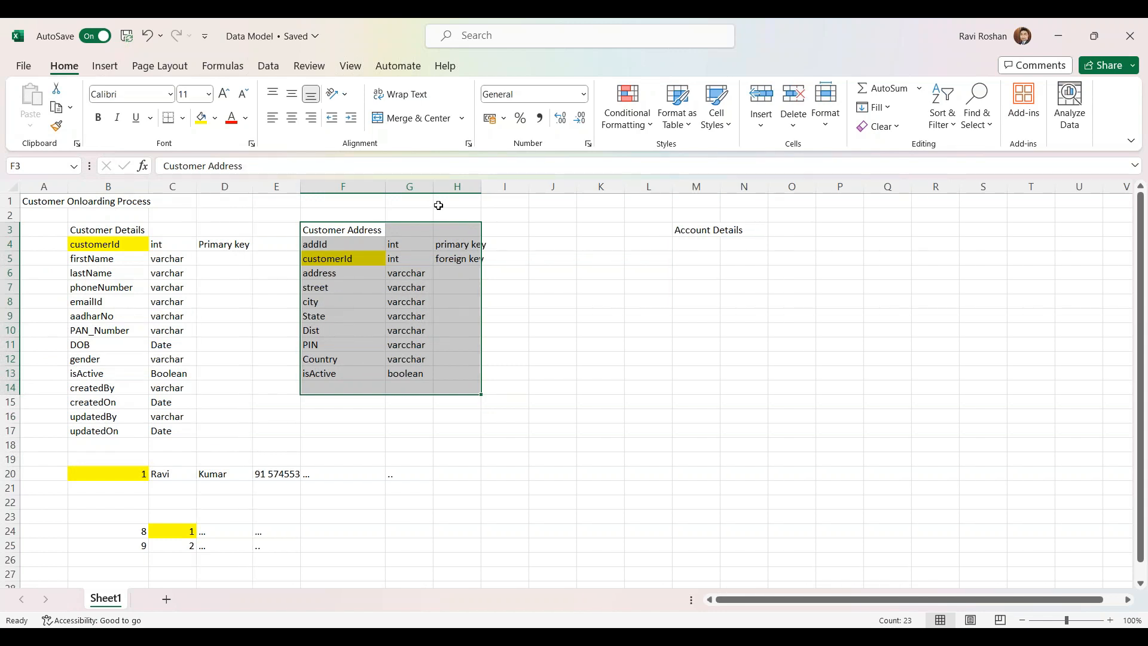
drag(482, 186, 489, 186)
Apply All Borders to the Customer Details (B3:D17) and Customer Address (F3:H13) tables
click(53, 316)
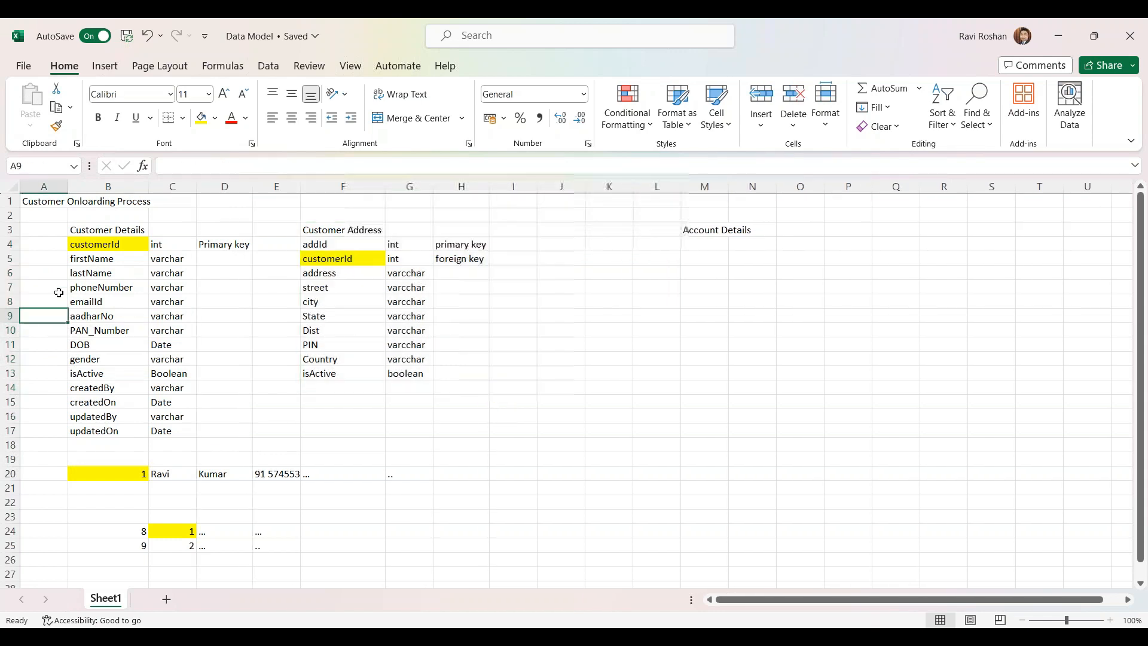
drag(82, 229, 219, 430)
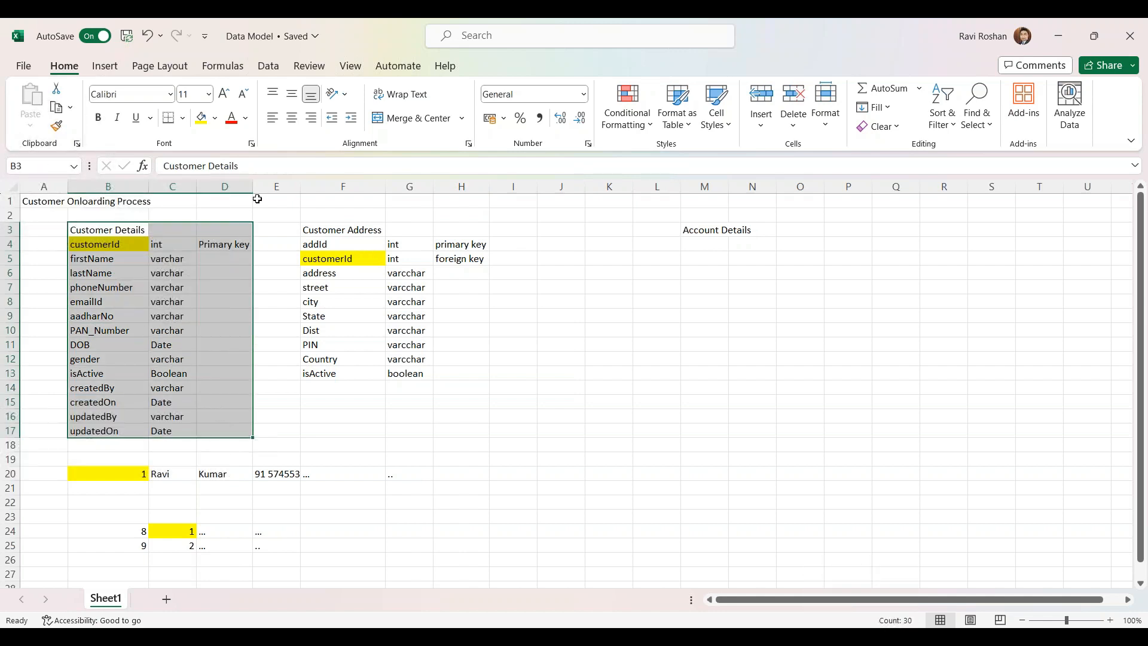
click(183, 119)
click(201, 269)
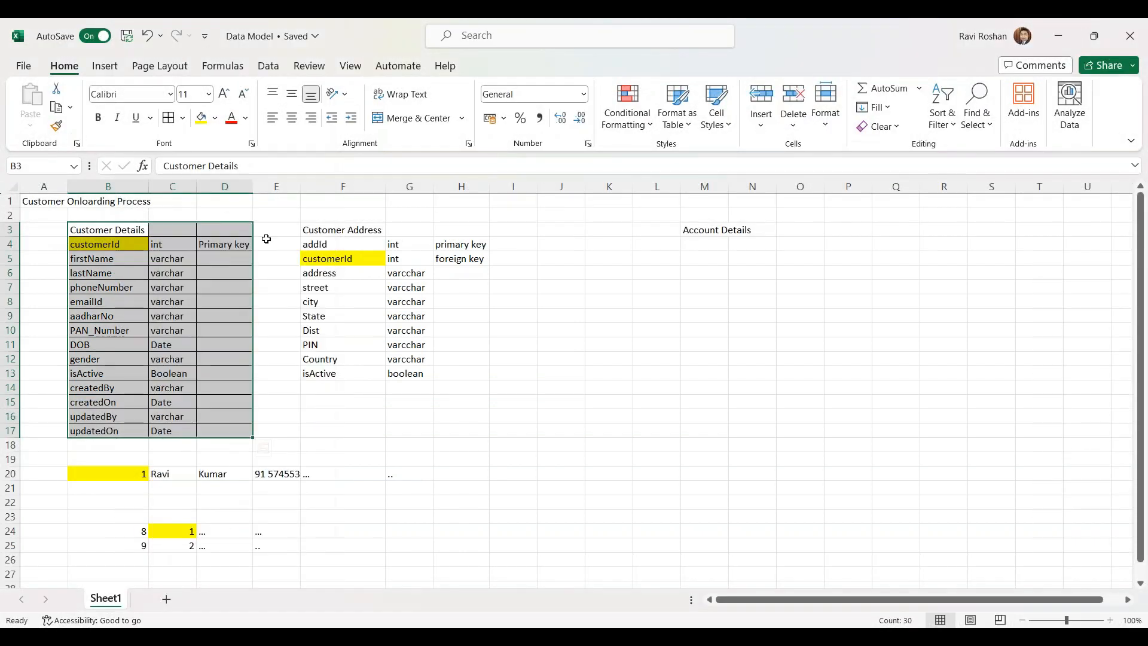
drag(317, 229, 463, 374)
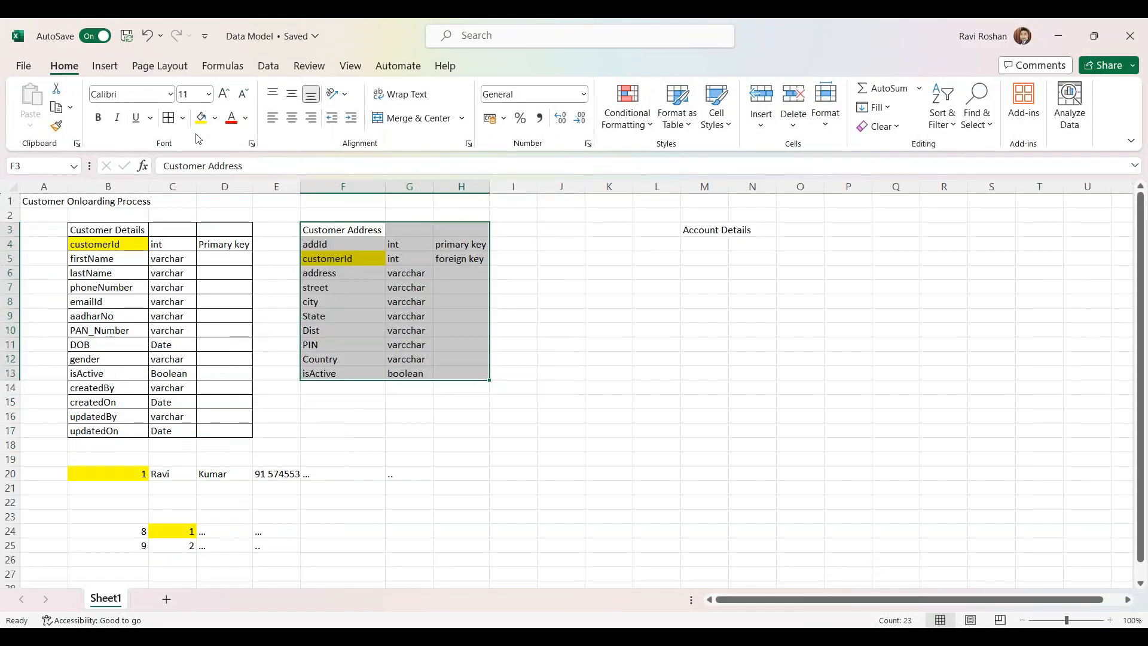
click(168, 118)
click(523, 242)
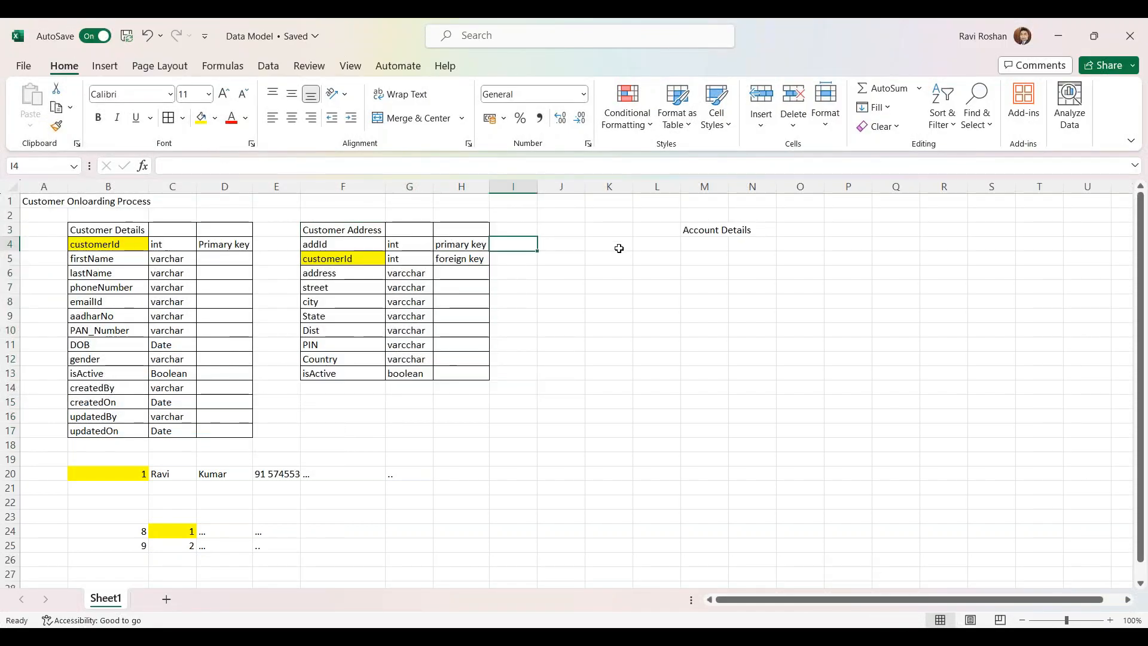
Move the Account Details heading from M3 to J3
click(704, 230)
key(ctrl+c)
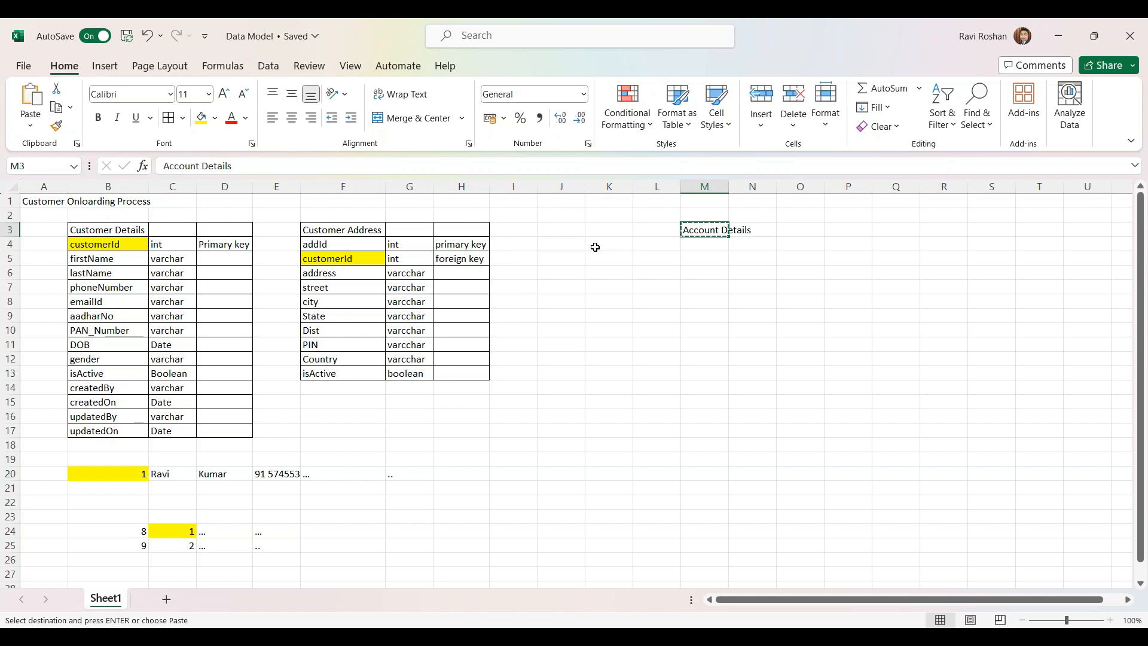
click(561, 229)
key(ctrl+v)
click(560, 286)
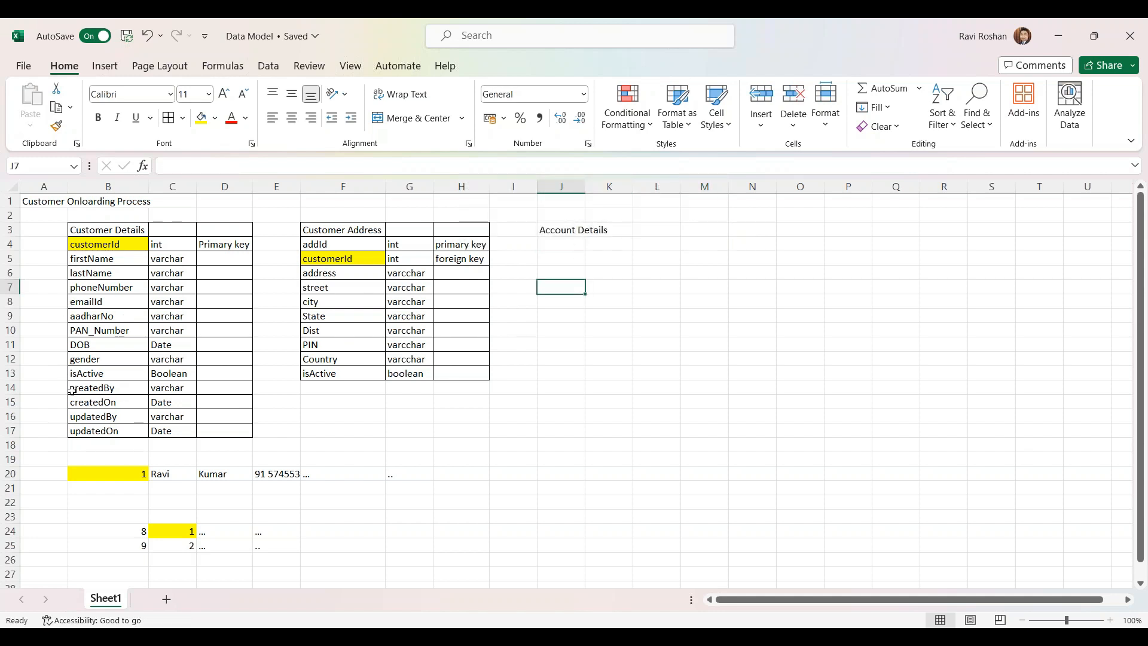
drag(72, 390, 167, 432)
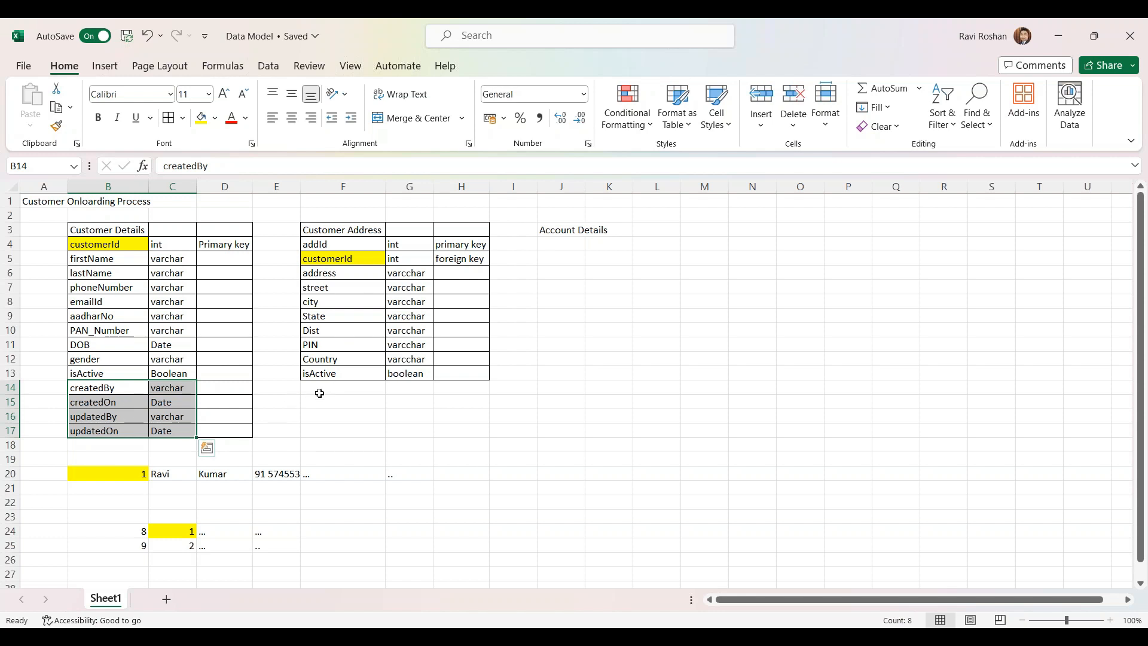
click(318, 435)
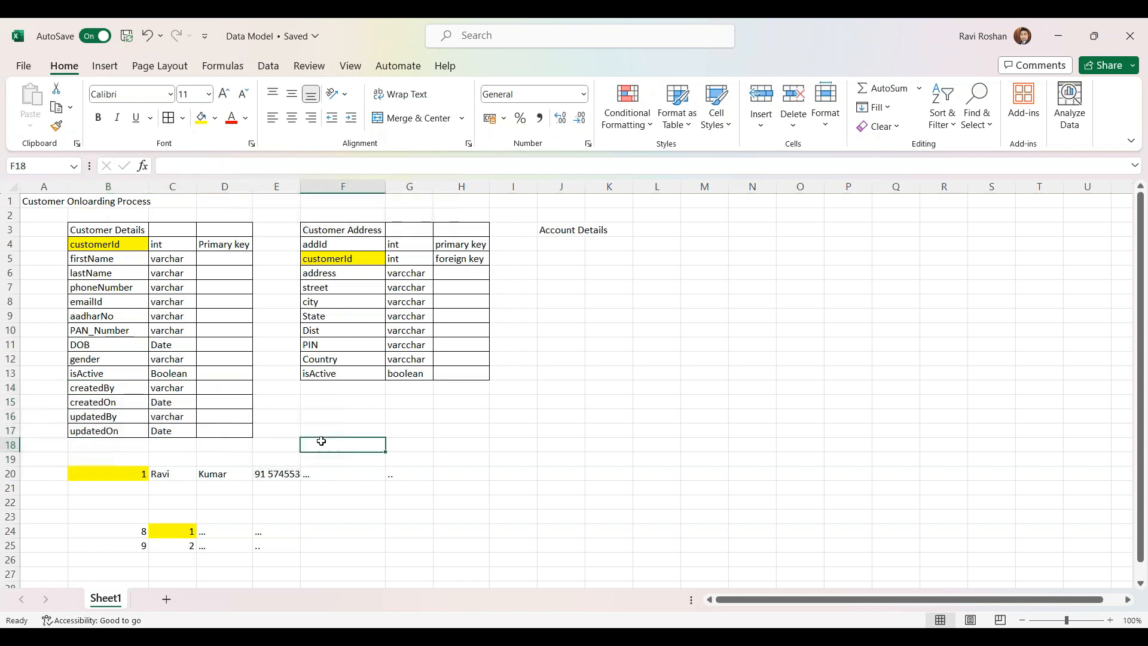
drag(325, 385, 450, 429)
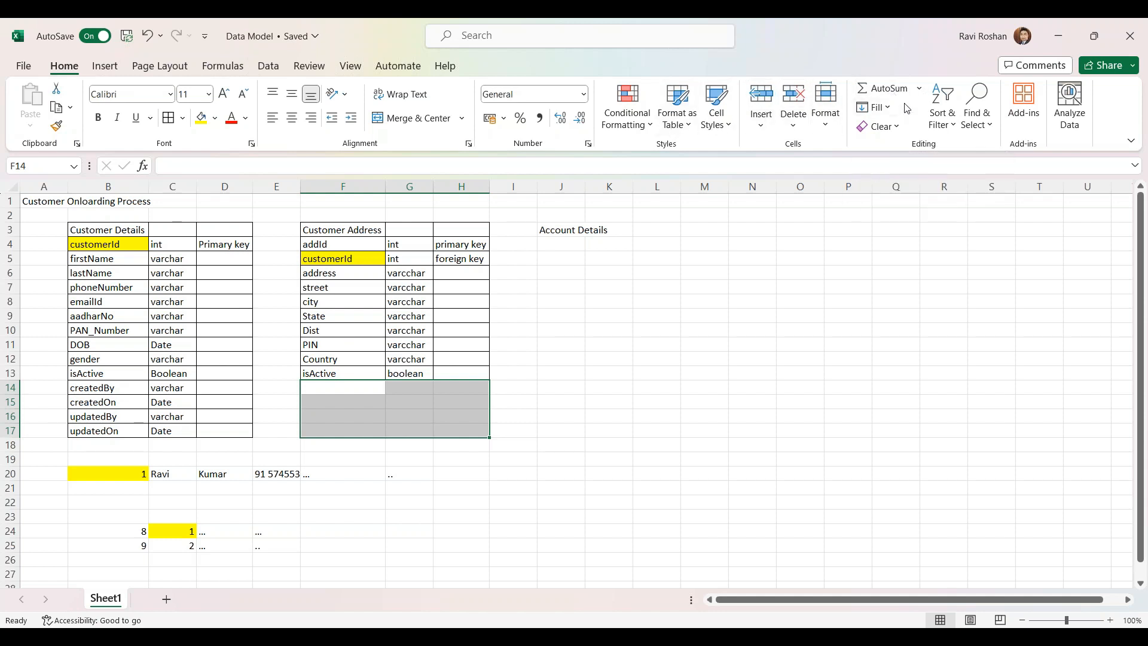
click(991, 45)
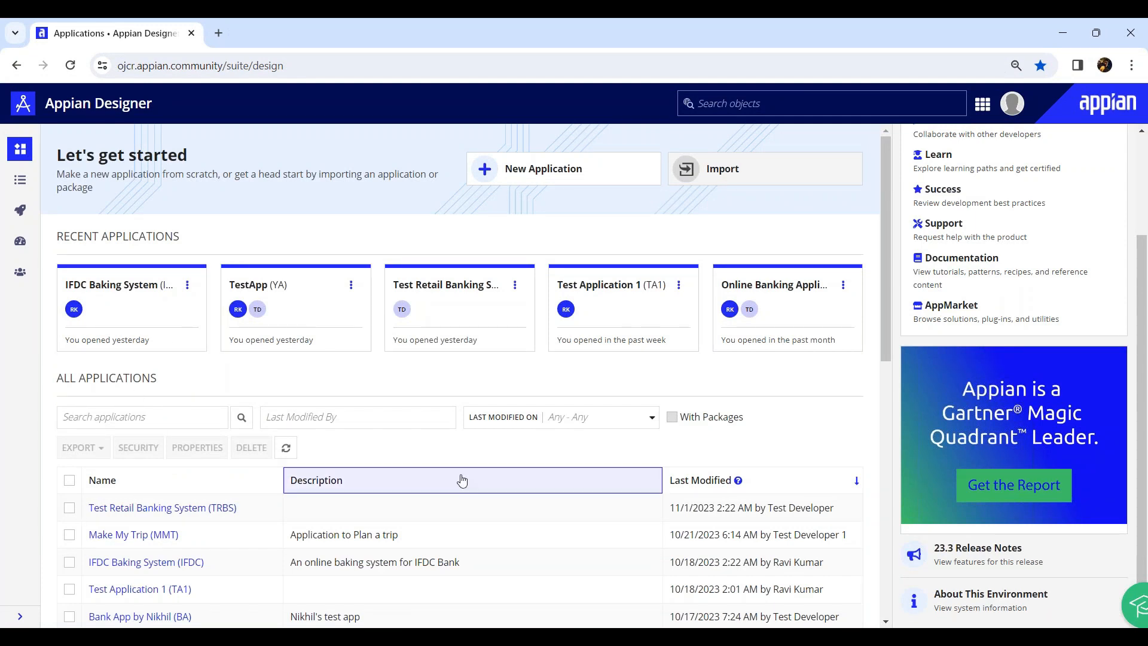
Open Cloud Database (phpMyAdmin) from the app launcher, then return to Designer's applications page
scroll(462, 480, down, 3)
scroll(461, 478, up, 3)
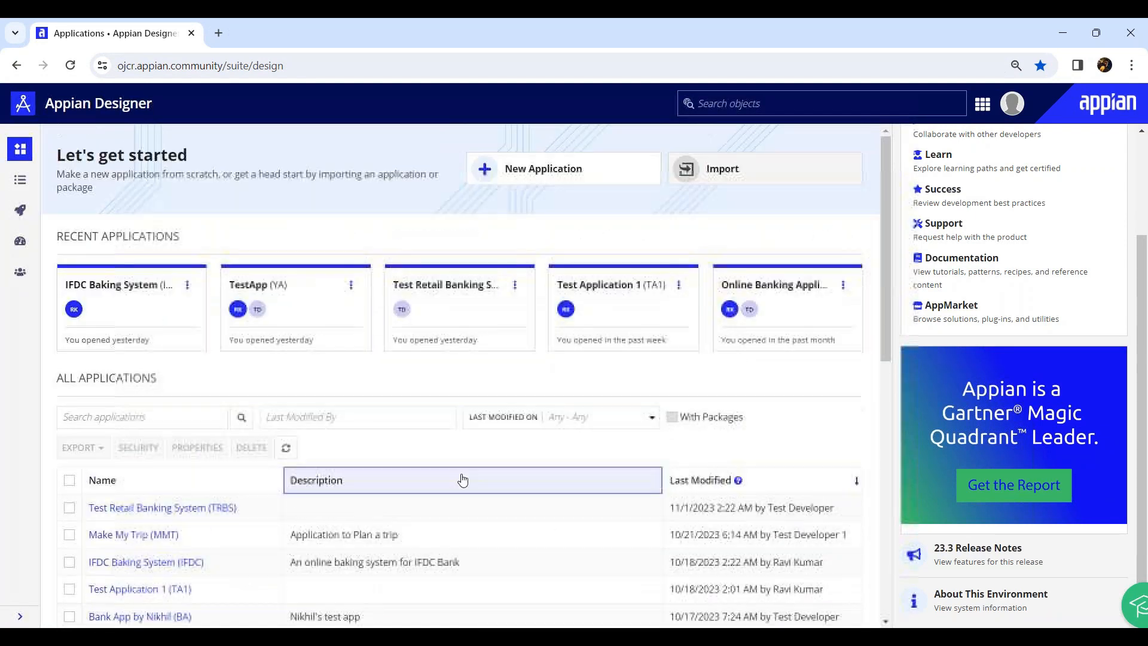
click(981, 105)
click(862, 168)
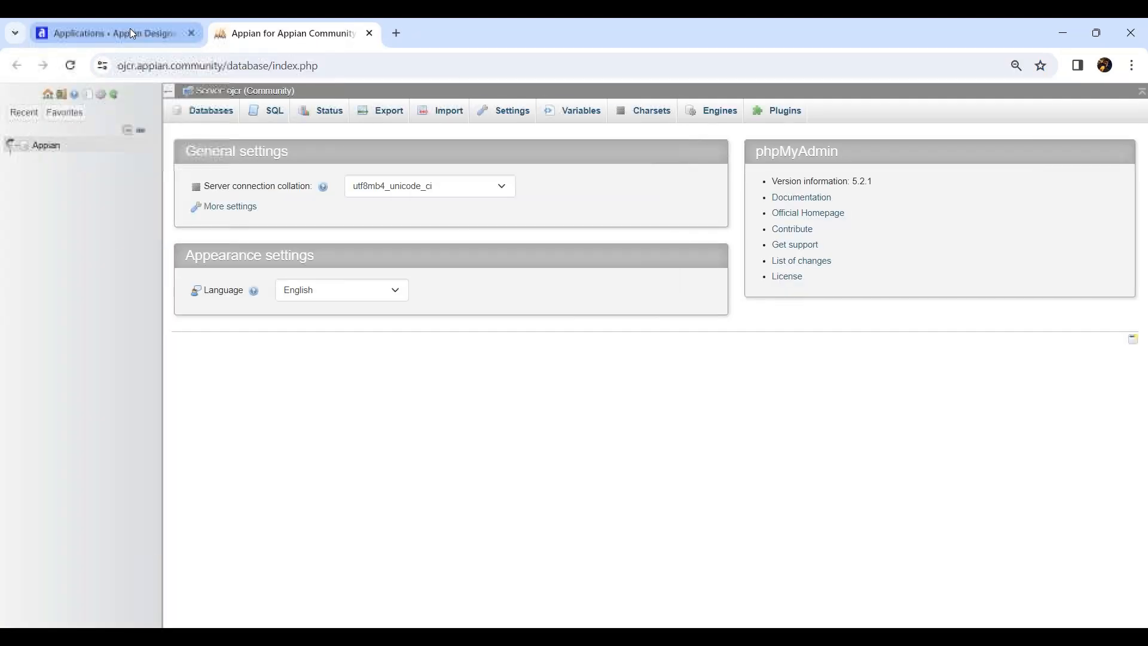
click(137, 31)
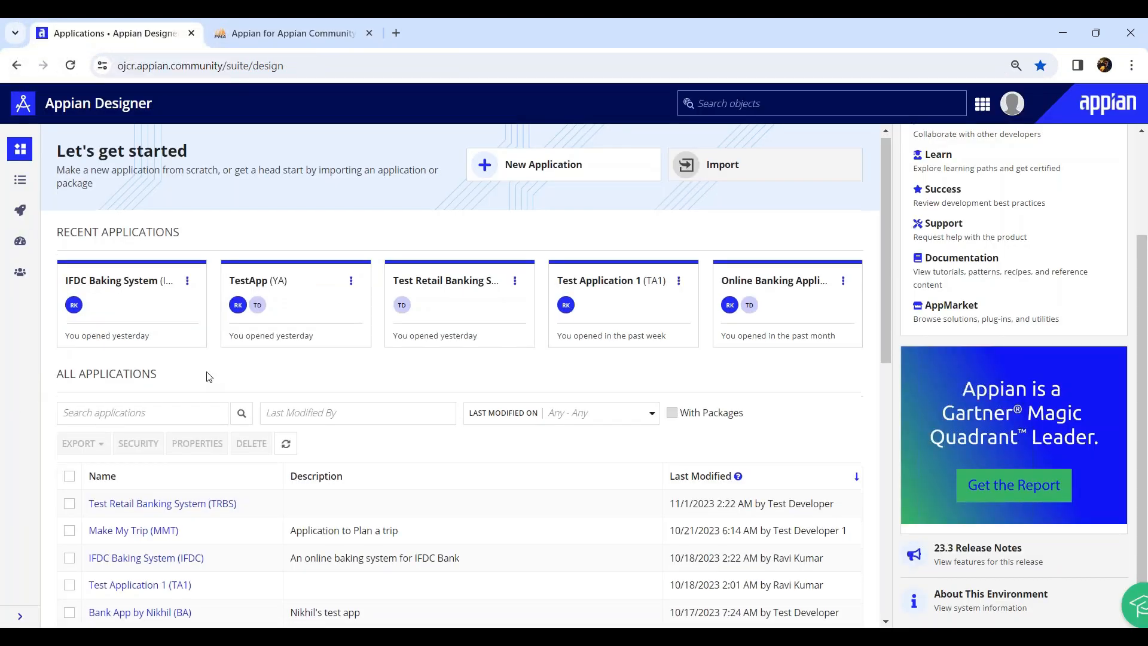
Open Appian Tempo News in a new tab from the app launcher
scroll(207, 373, down, 2)
scroll(212, 377, up, 2)
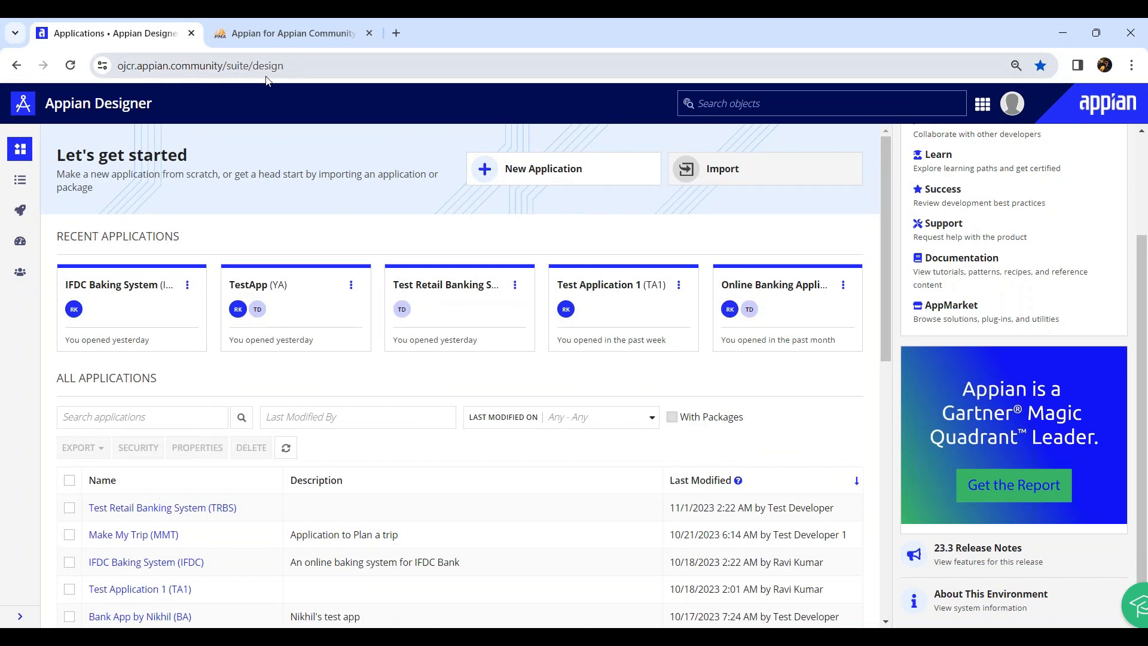
click(977, 107)
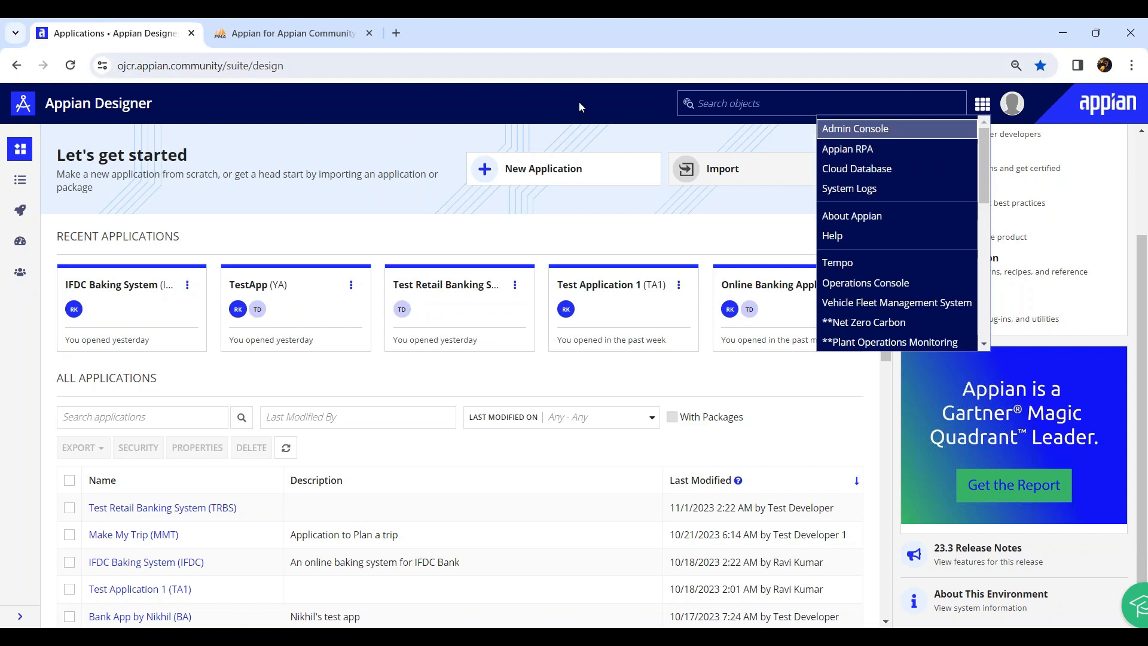
click(837, 262)
Close the Appian Designer and phpMyAdmin tabs, leaving only Tempo News open
drag(133, 33, 271, 34)
key(ctrl+w)
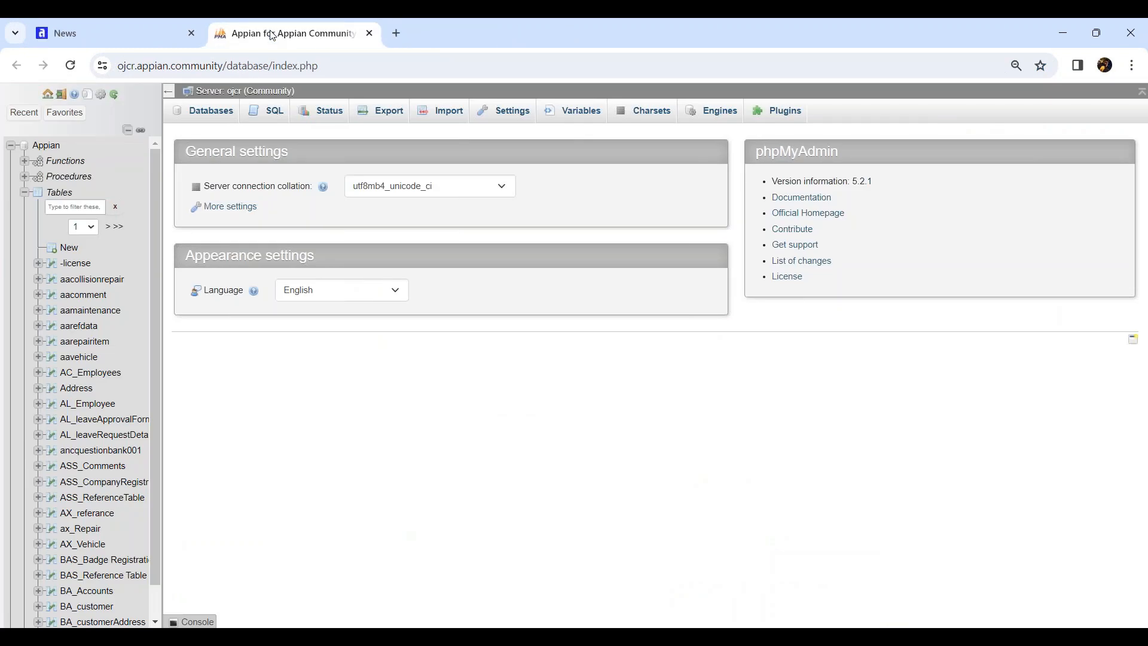
key(ctrl+w)
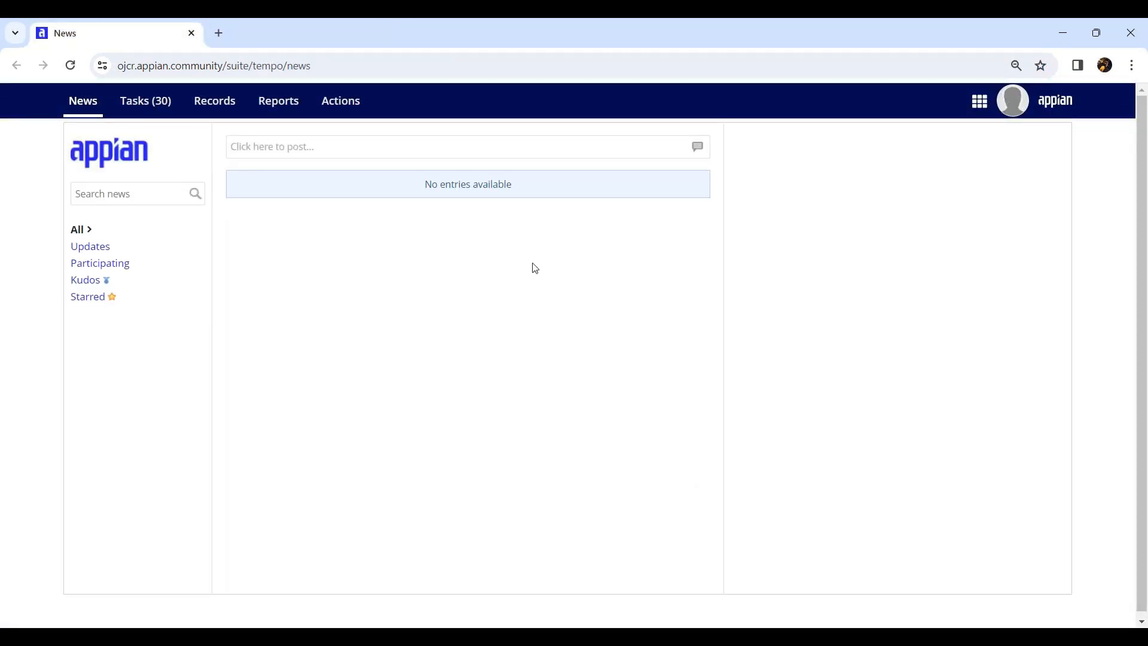
click(975, 114)
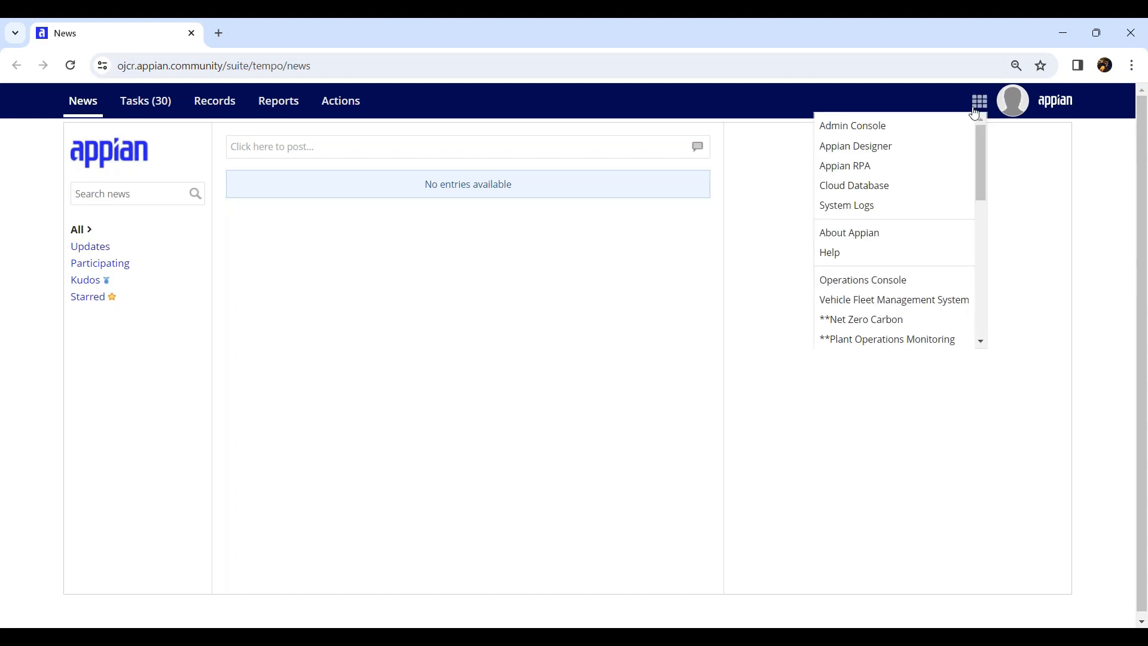
Open Appian Designer and name the new application 'Customer Onboarding Process' with prefix COP
click(874, 156)
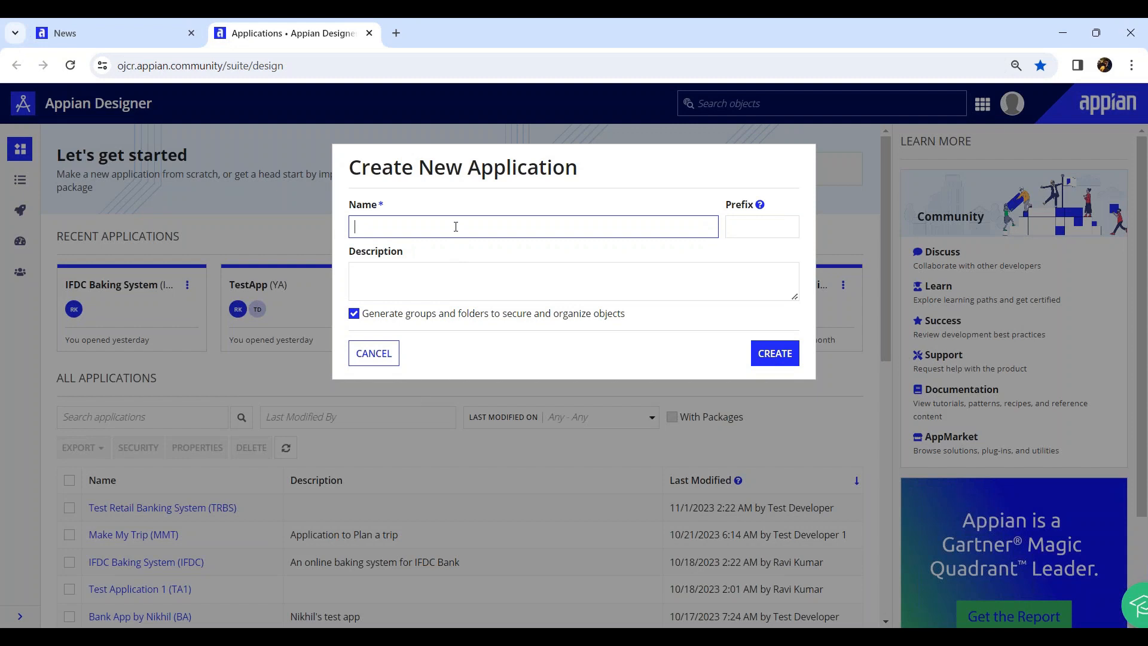
text(Customer Onboarding Process)
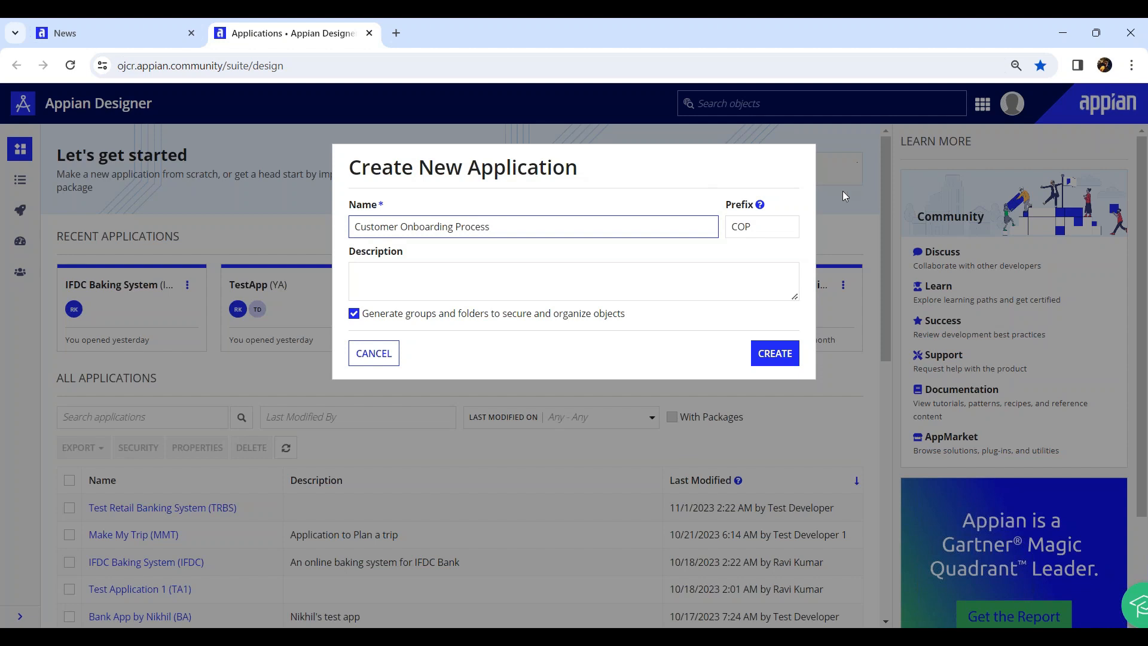
drag(730, 204, 747, 204)
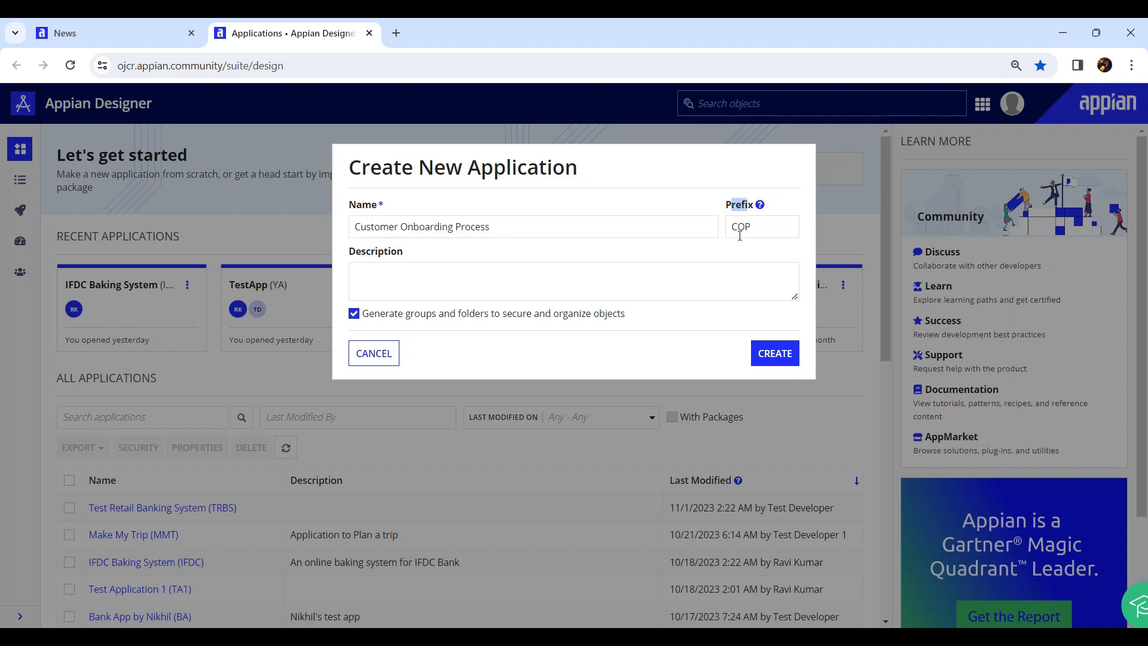
click(750, 229)
drag(751, 228, 733, 227)
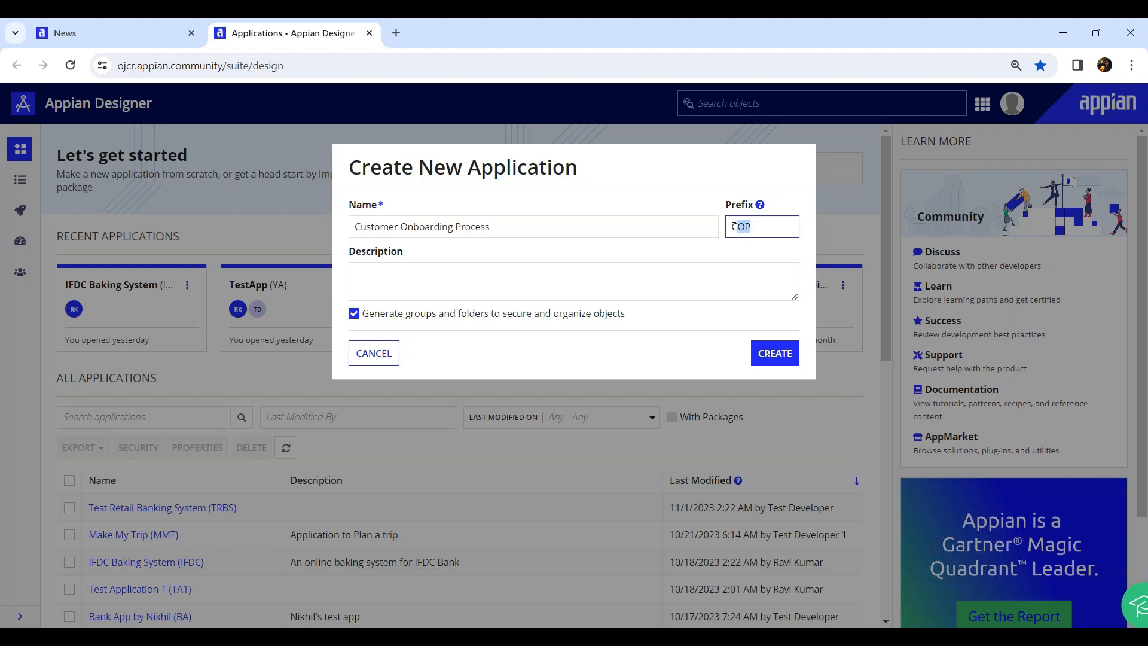
click(360, 230)
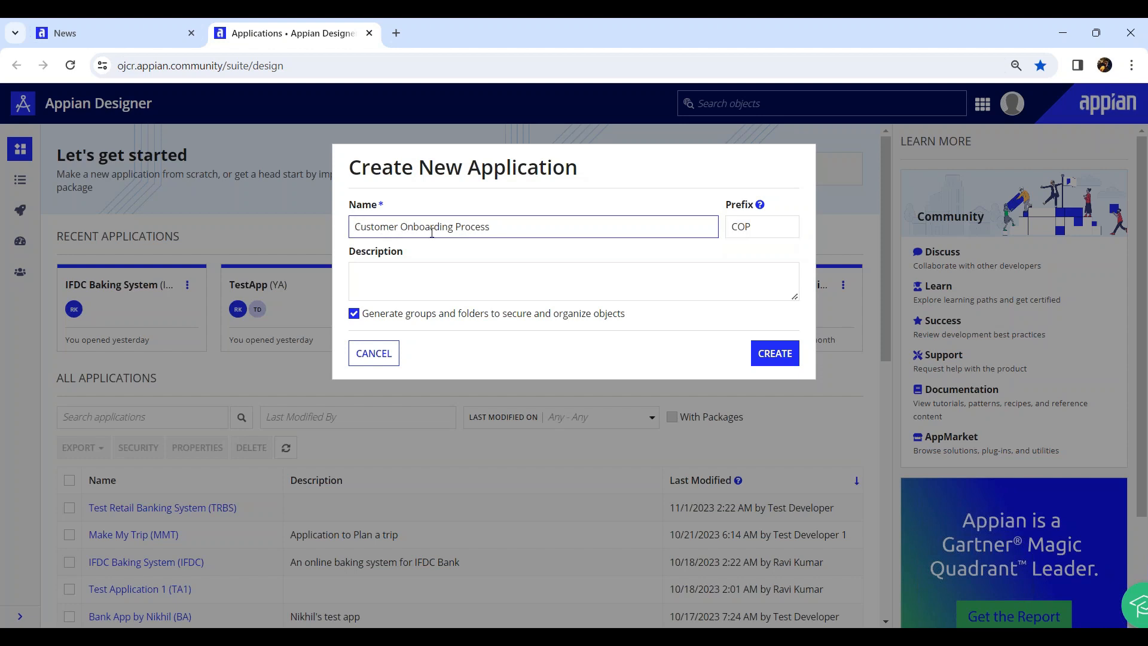
click(768, 232)
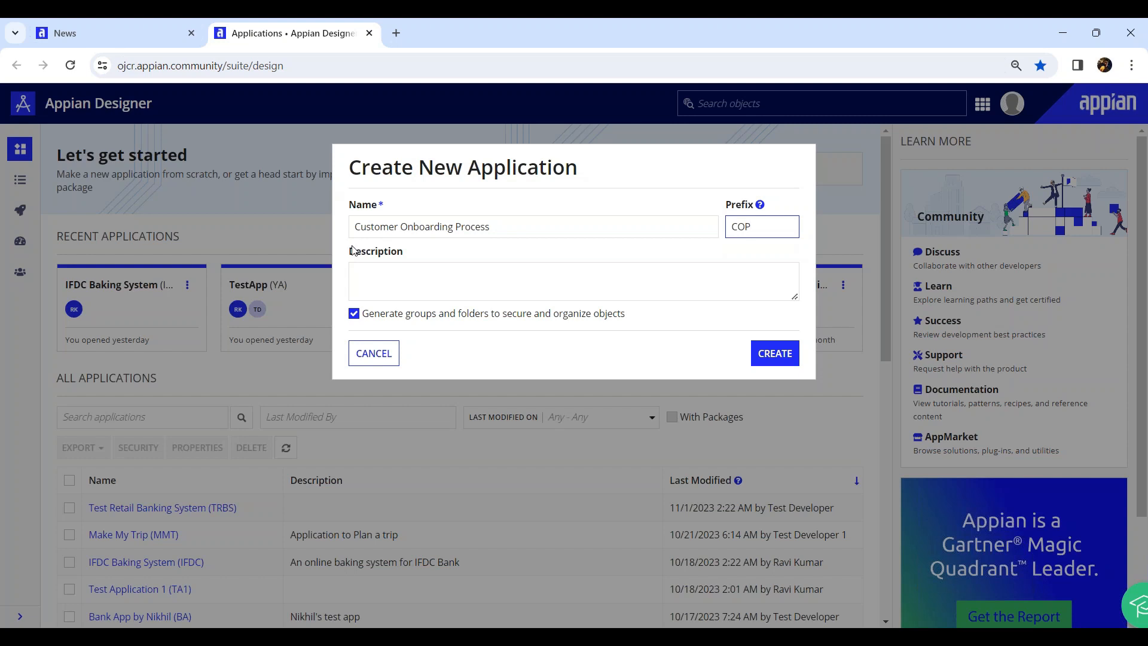
Enter the description 'This application will be onboarding a cutomer to bank', keeping group/folder generation on
click(376, 279)
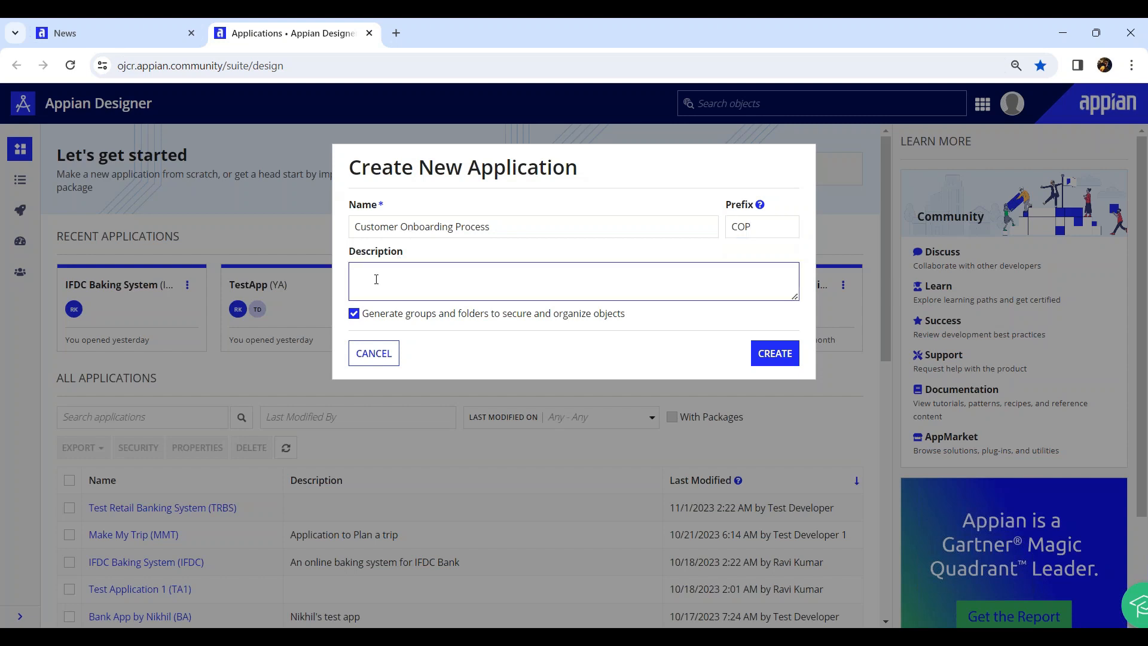
text(This ap)
text(plication )
text(is i)
key(BackSpace)
key(BackSpace)
key(BackSpace)
text(will be onboarding a cutomer to )
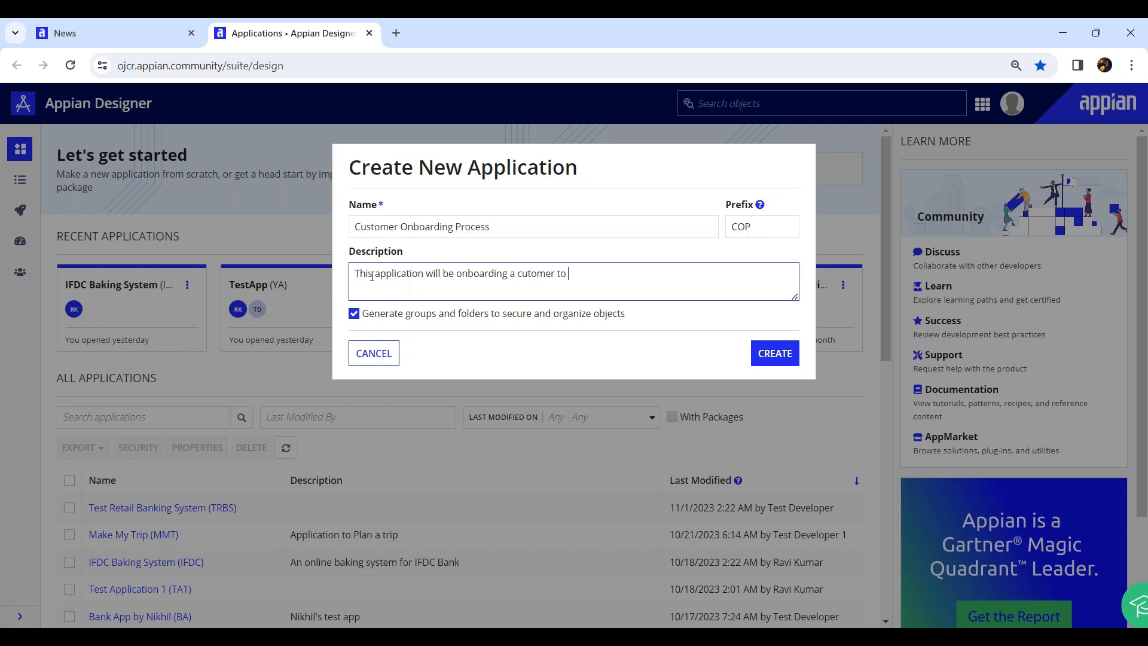
text(bank)
drag(385, 313, 631, 323)
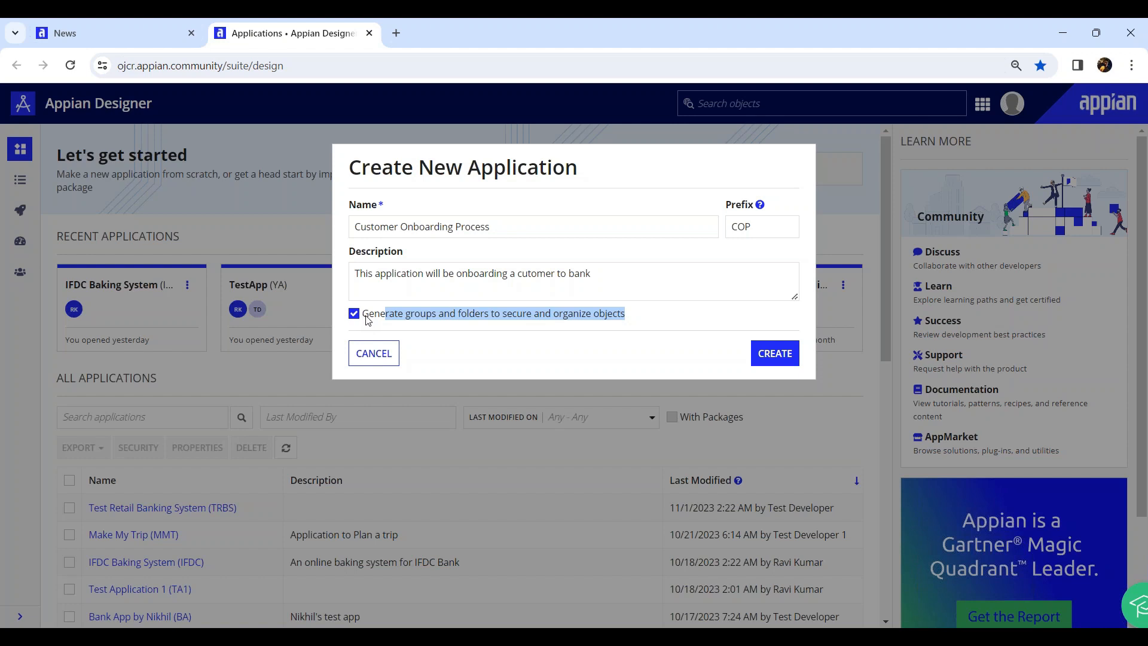
From Tempo News, open another Appian Designer tab showing the applications overview
click(72, 35)
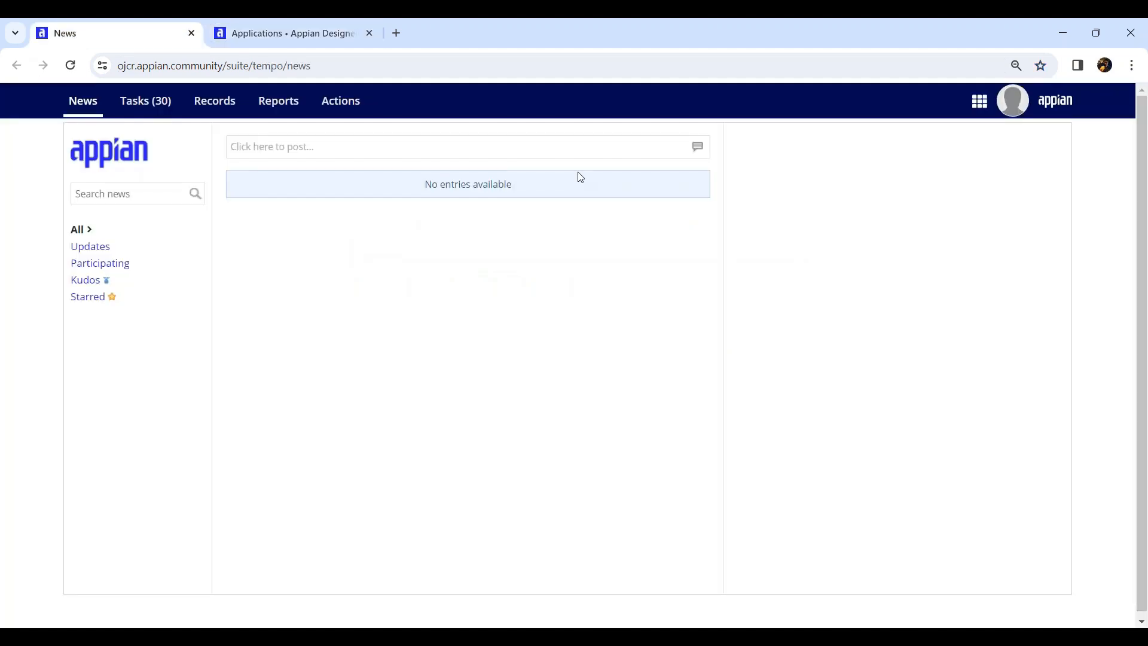
click(978, 101)
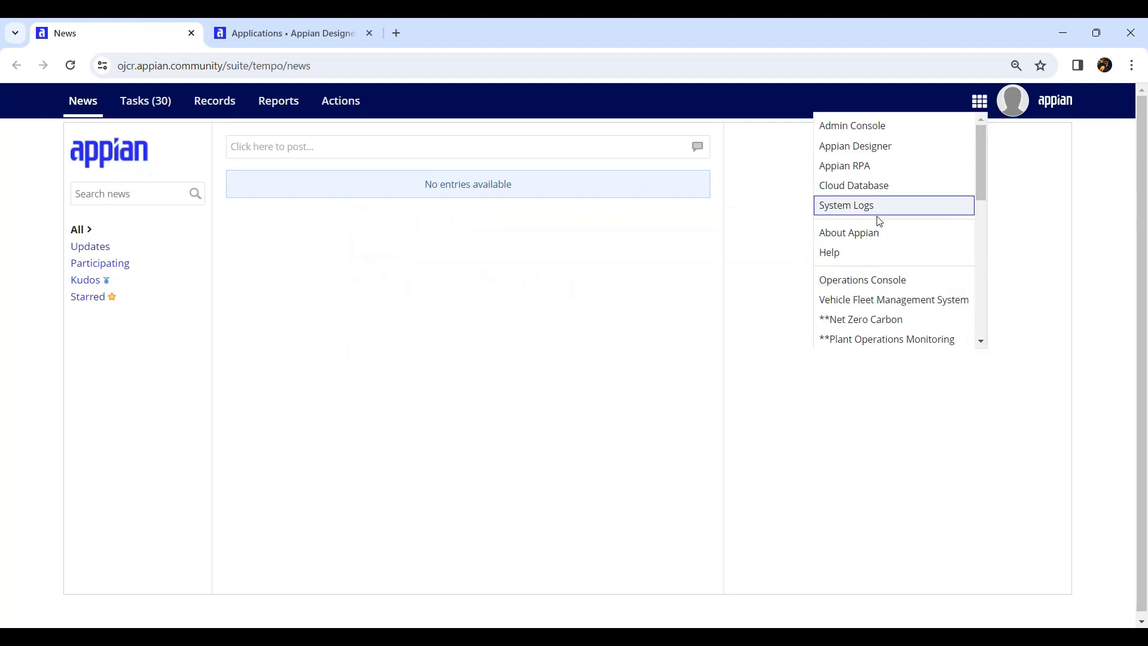
scroll(879, 224, down, 2)
scroll(881, 225, up, 3)
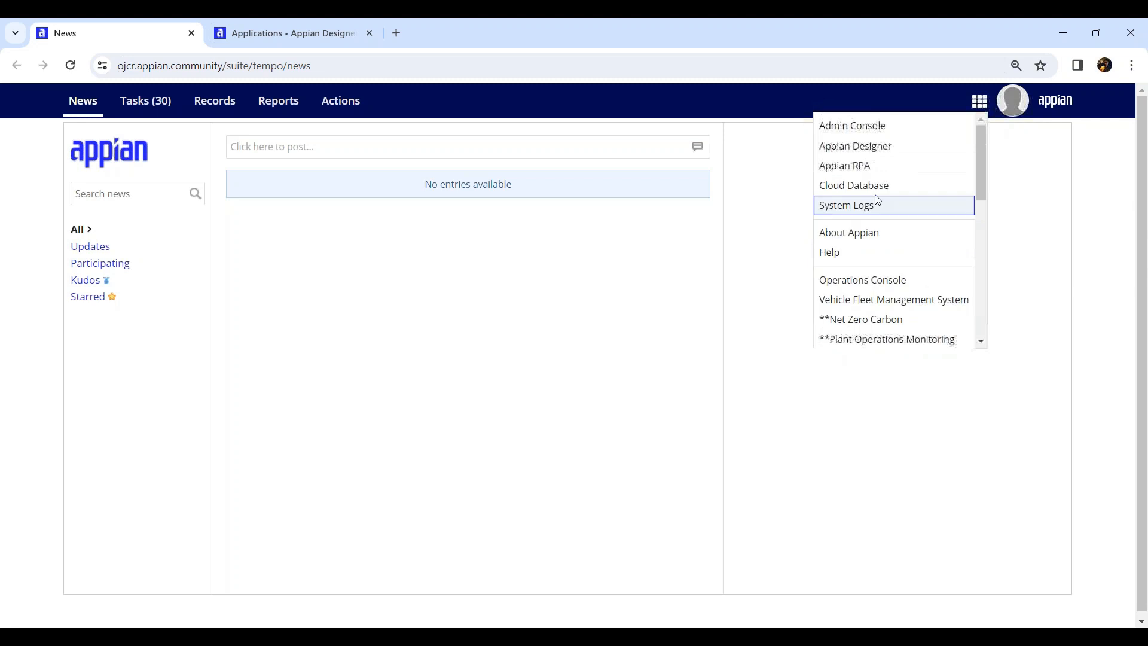
click(889, 147)
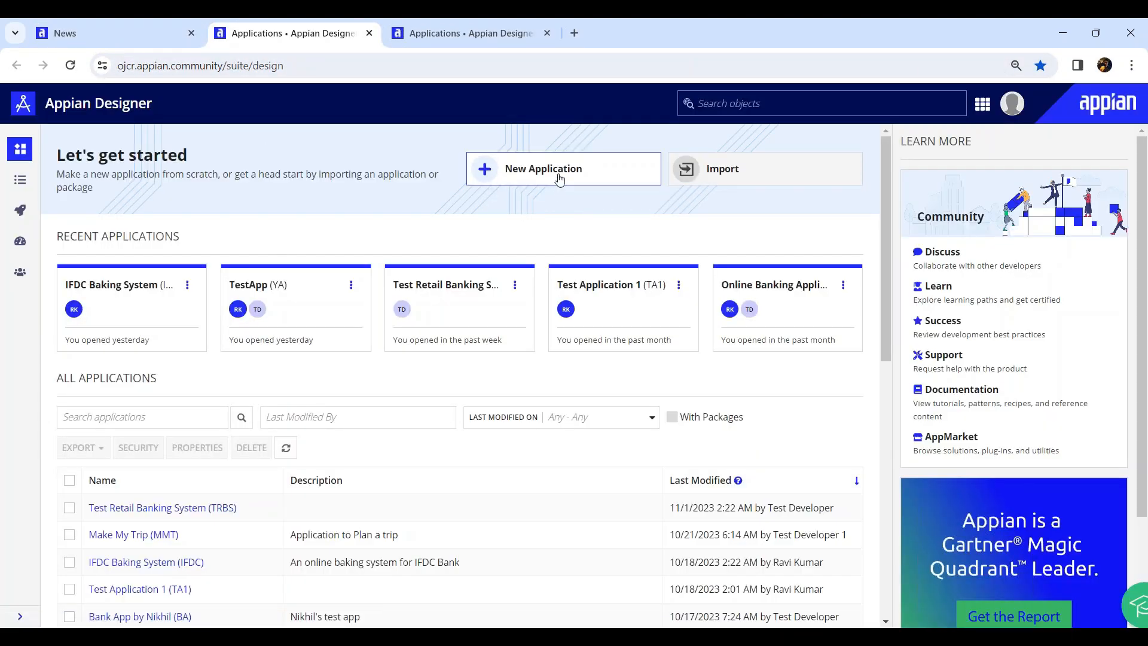
click(559, 180)
Create application 'Test Applicatino_B' with description 'Test App' and no generated groups or folders
text(Test Applicatino_B16)
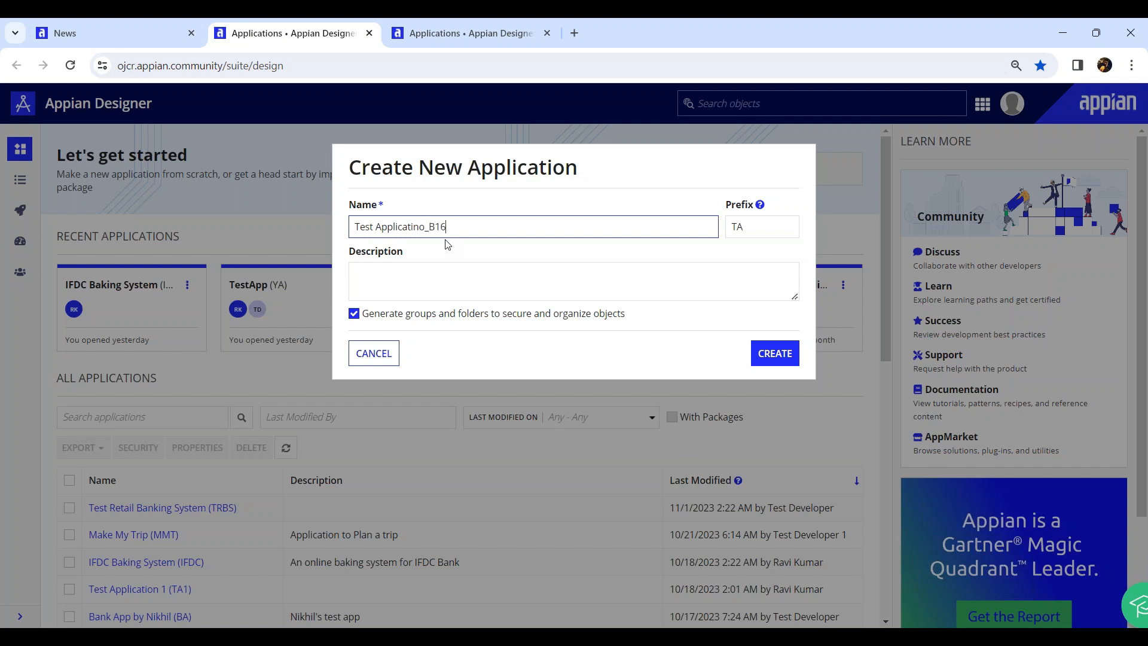
click(443, 294)
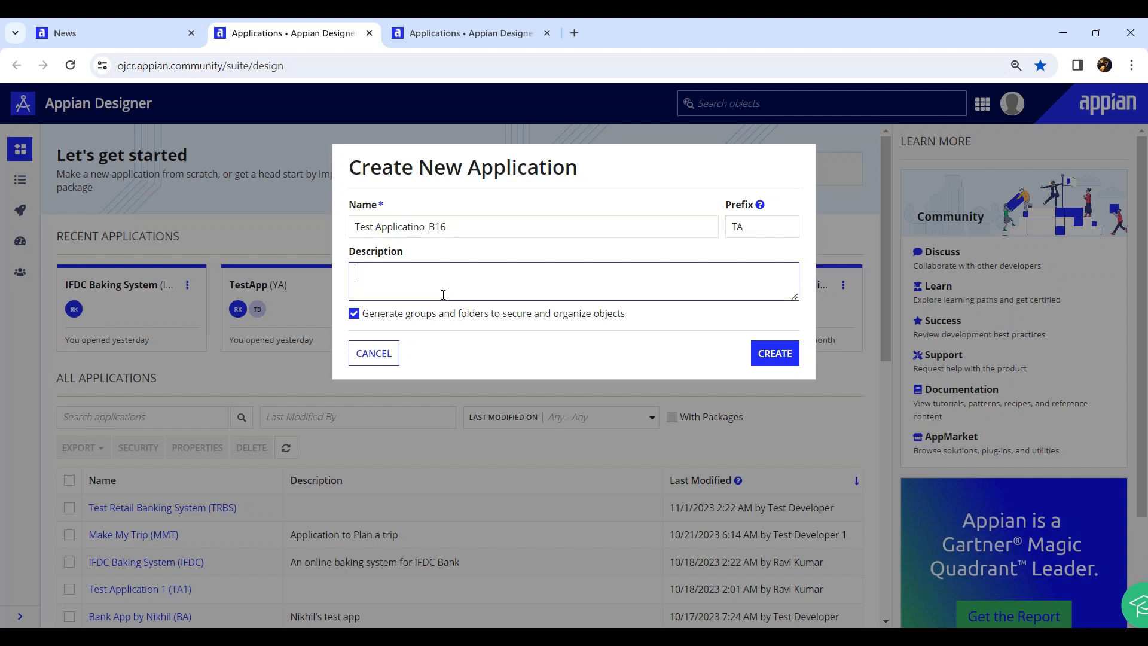
text(Test App)
click(354, 314)
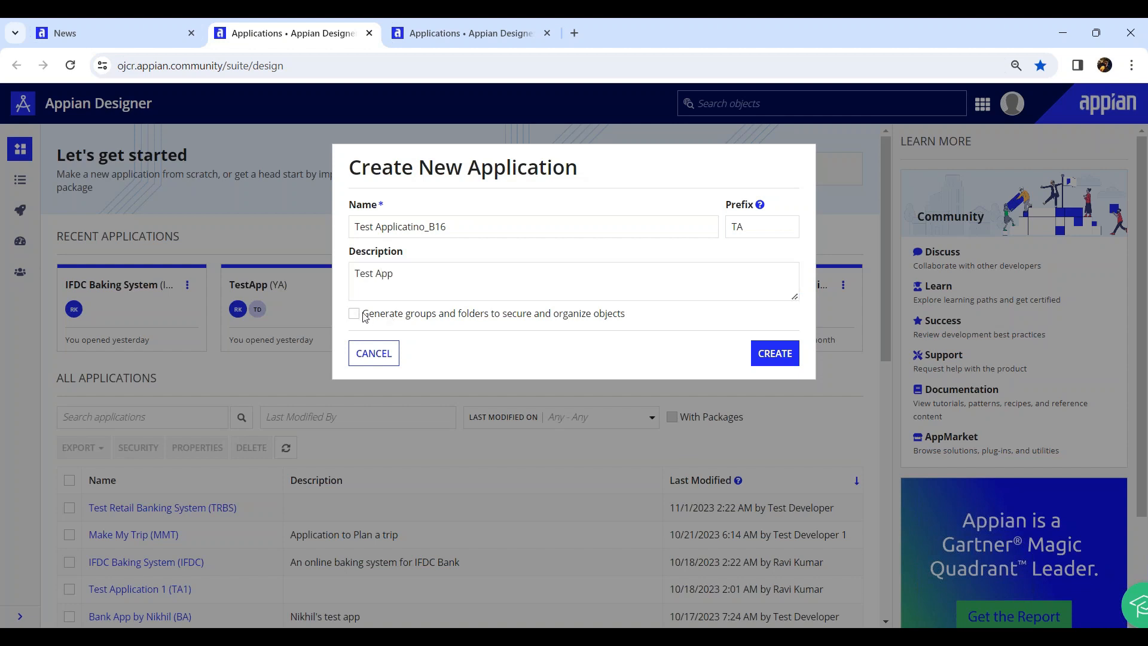
click(775, 353)
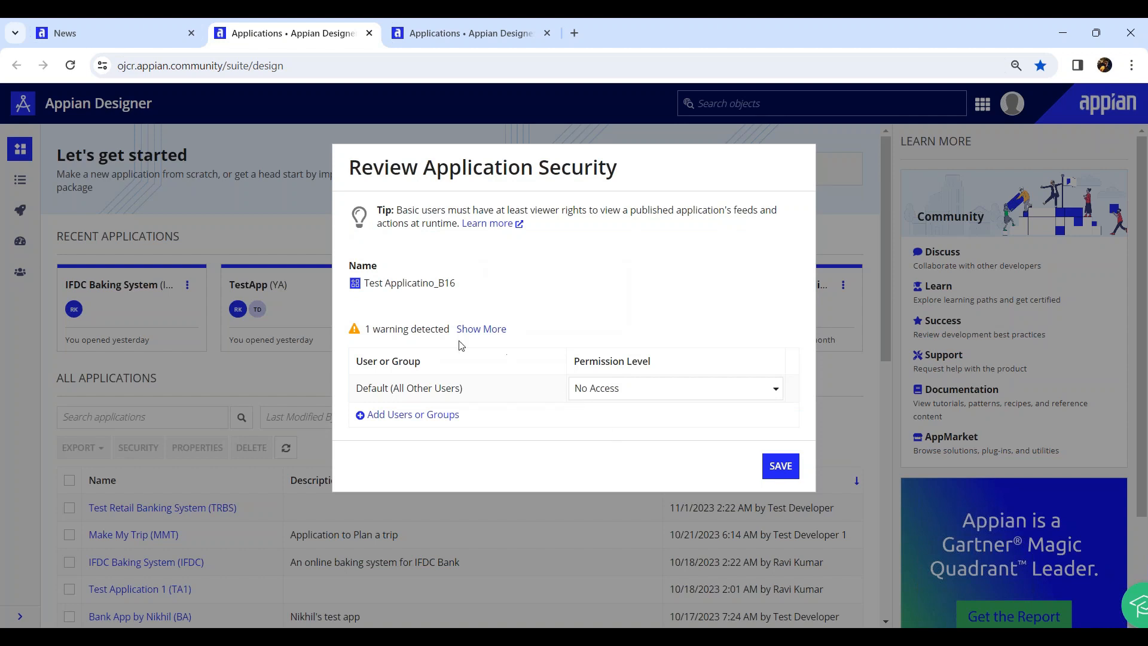
Save the test application's security settings with the default No Access
drag(363, 389, 461, 389)
click(410, 385)
click(771, 466)
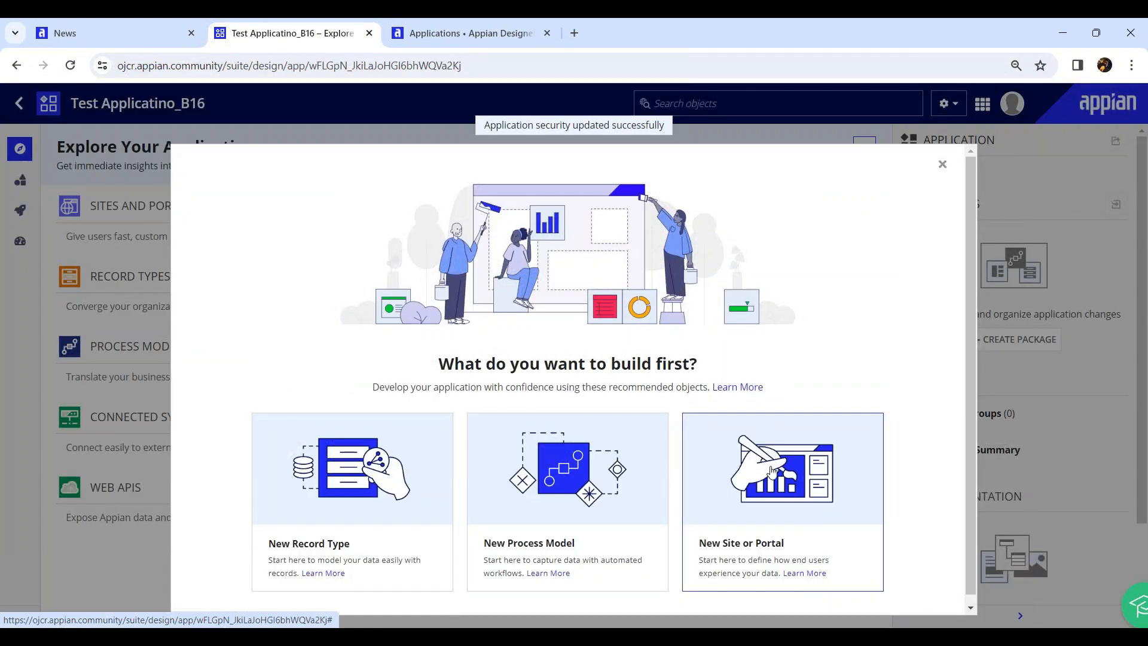
Dismiss the build prompt and open Test Applicatino_B16 from the applications list in Build view
click(942, 165)
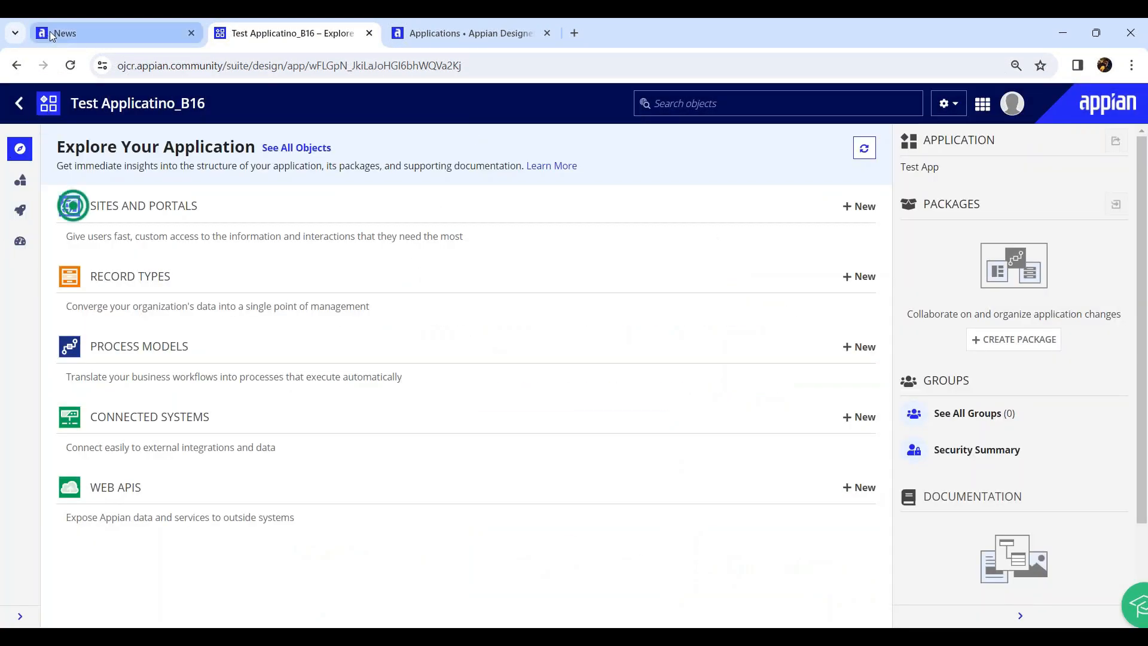
click(114, 33)
click(253, 34)
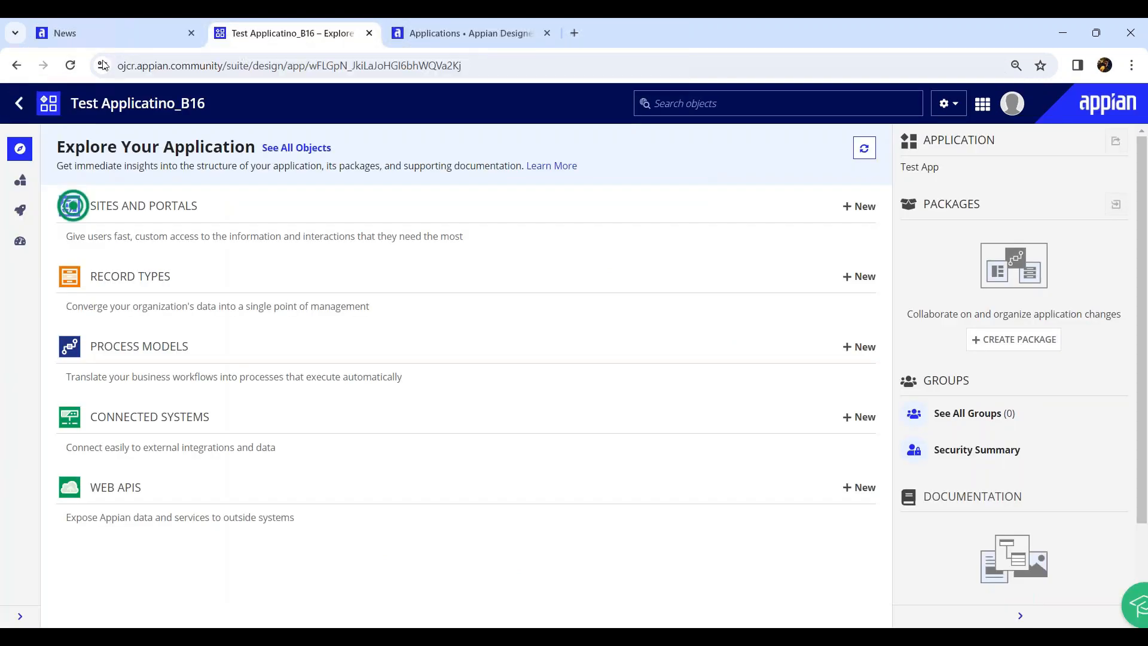
click(18, 106)
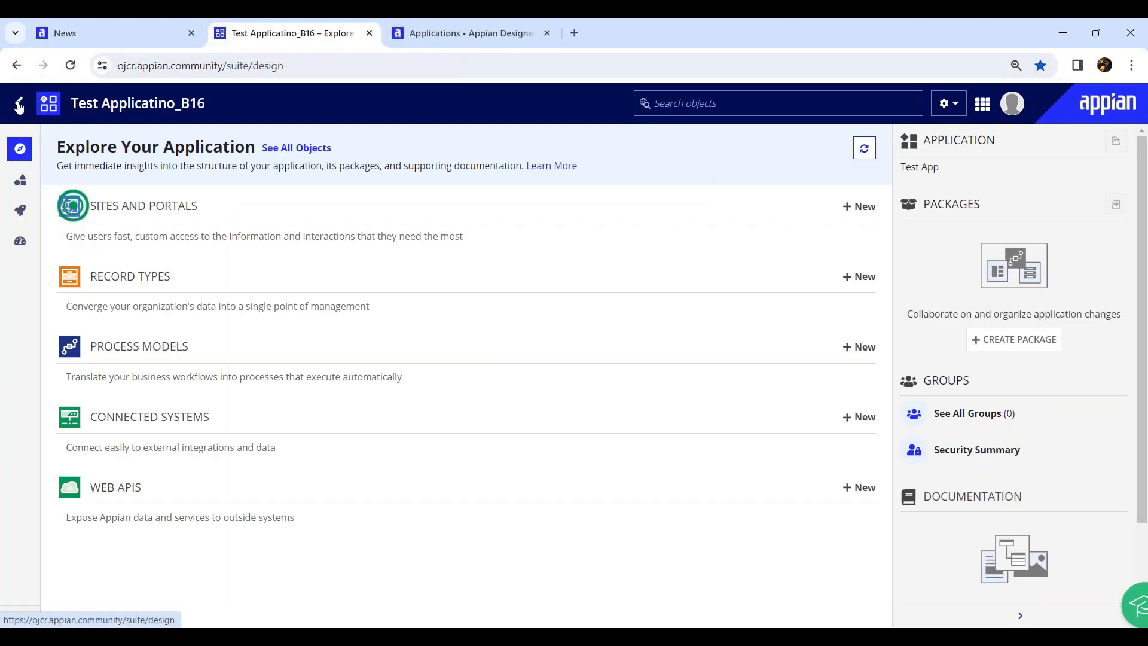
scroll(169, 538, down, 3)
drag(203, 361, 87, 360)
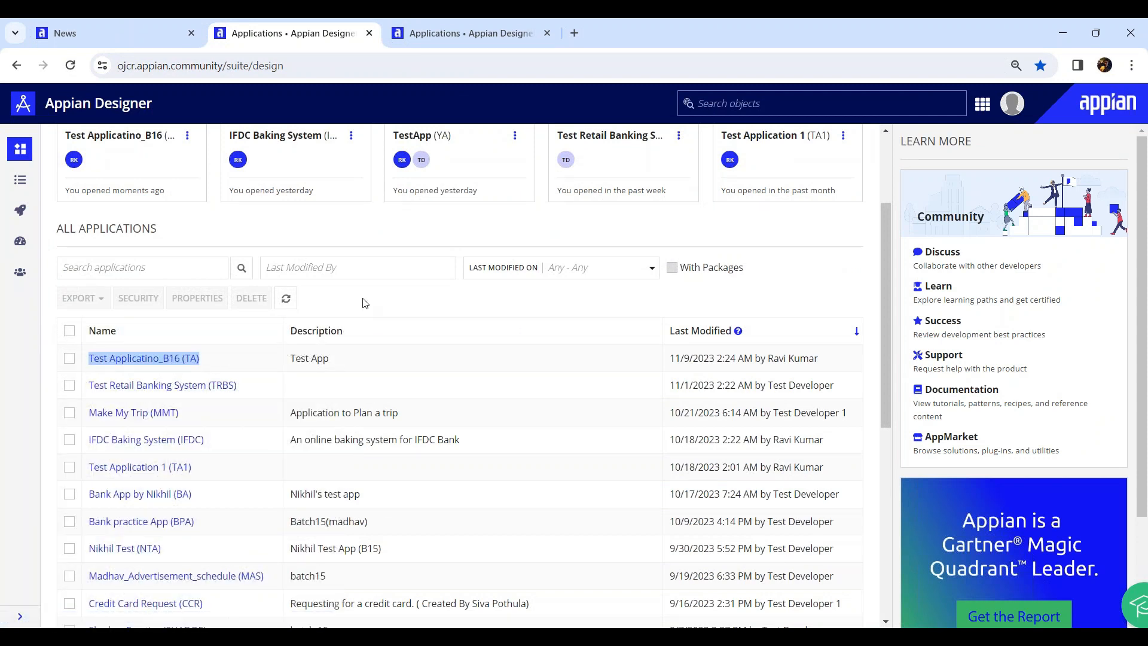
click(157, 363)
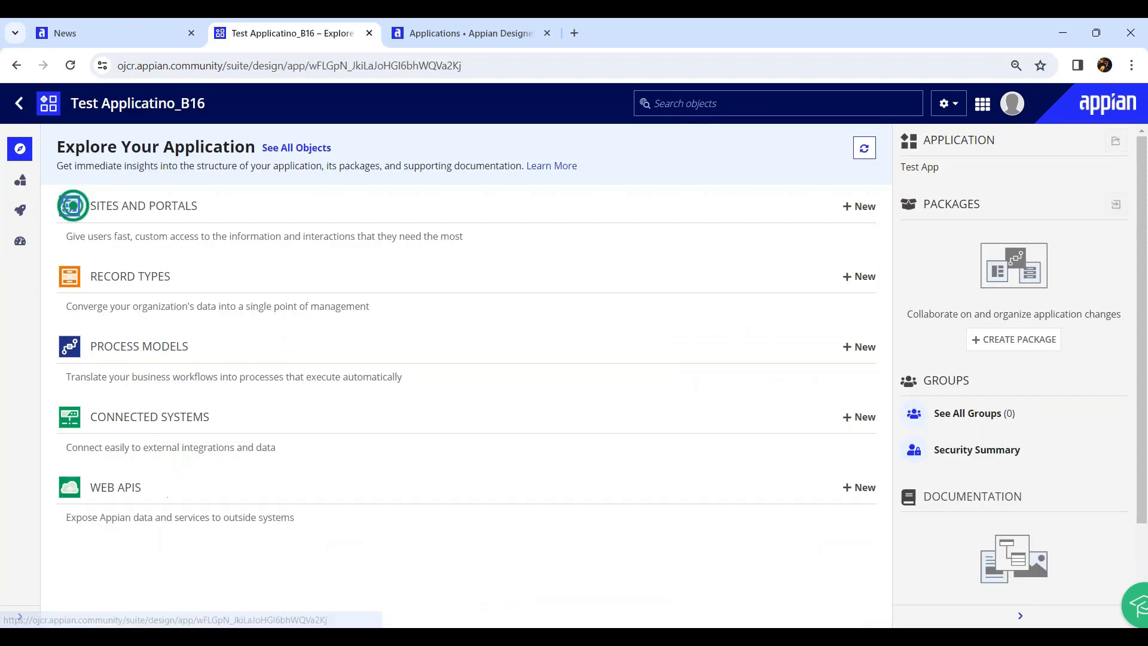
click(21, 181)
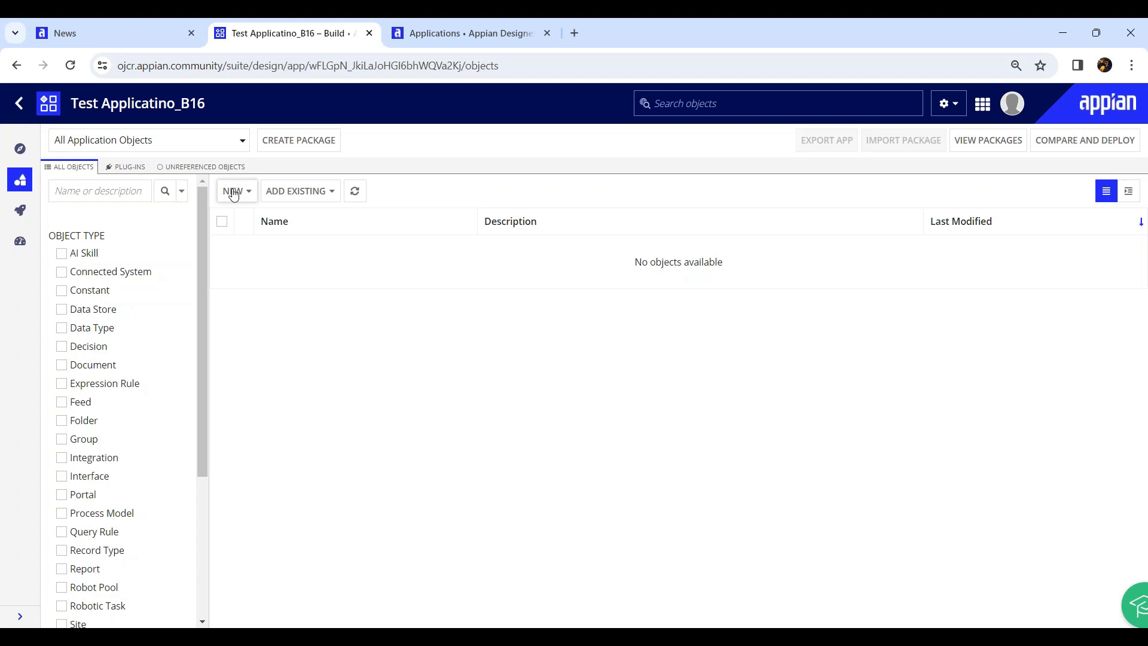
Create Customer Onboarding Process with groups and folders generated and save its COP Administrators/COP Users security
click(456, 39)
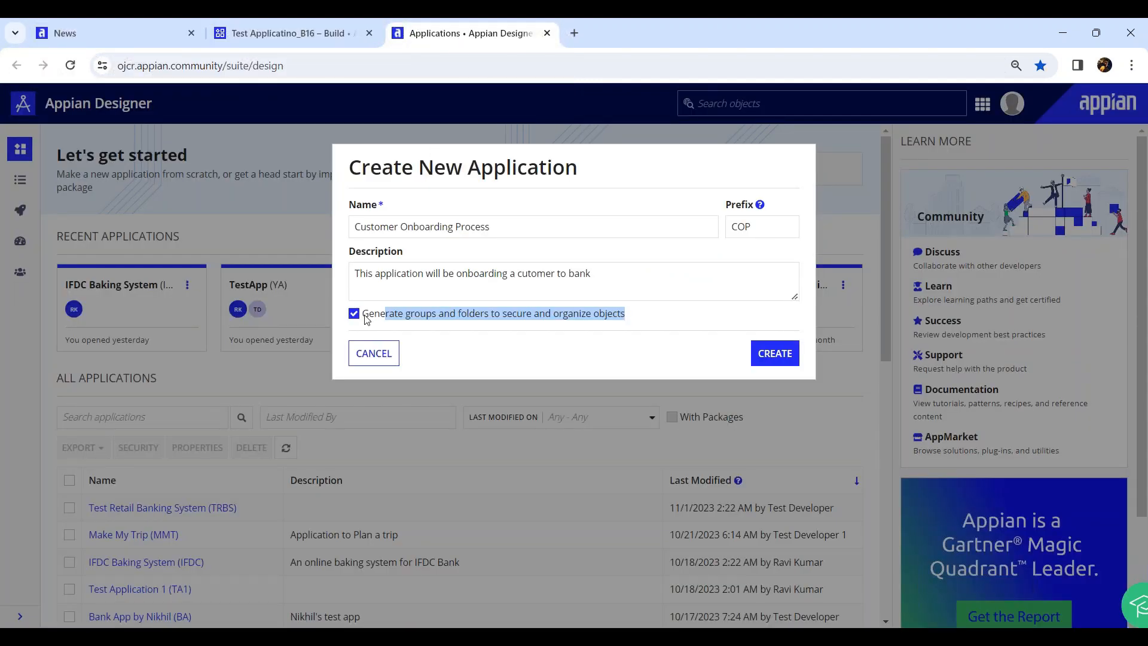
click(430, 321)
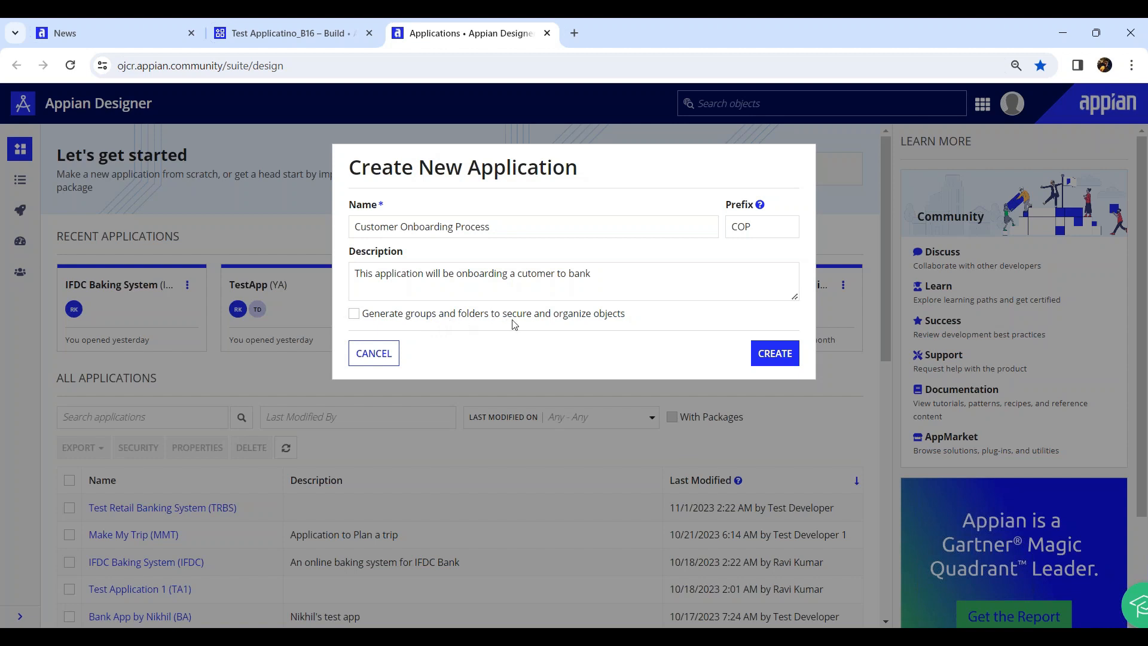
click(356, 315)
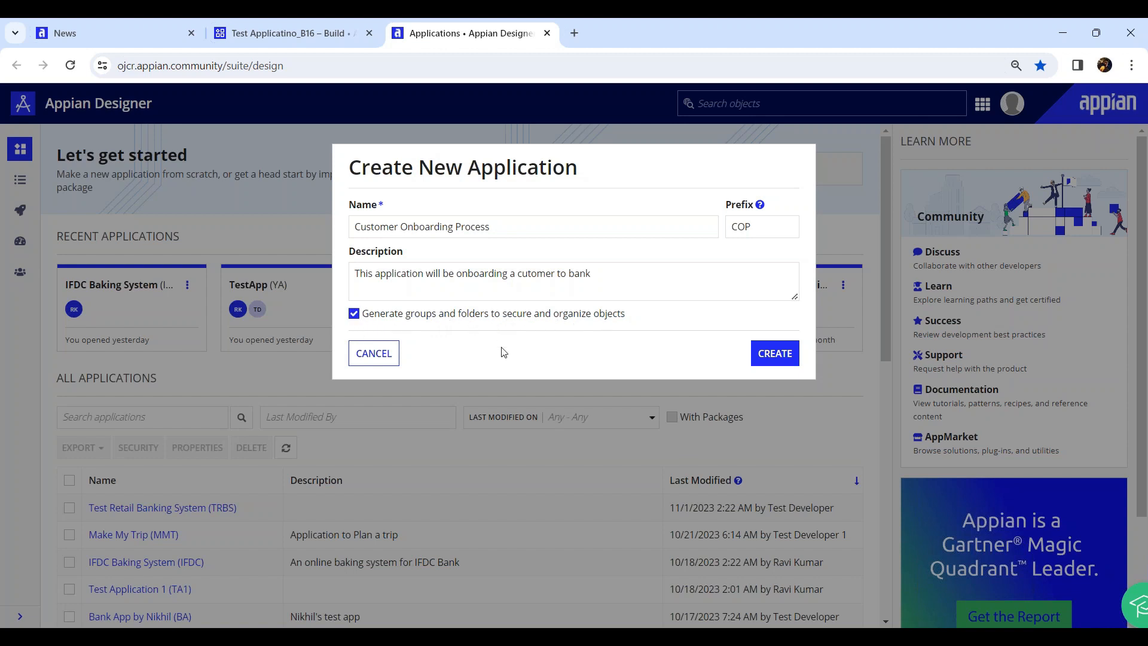
click(775, 354)
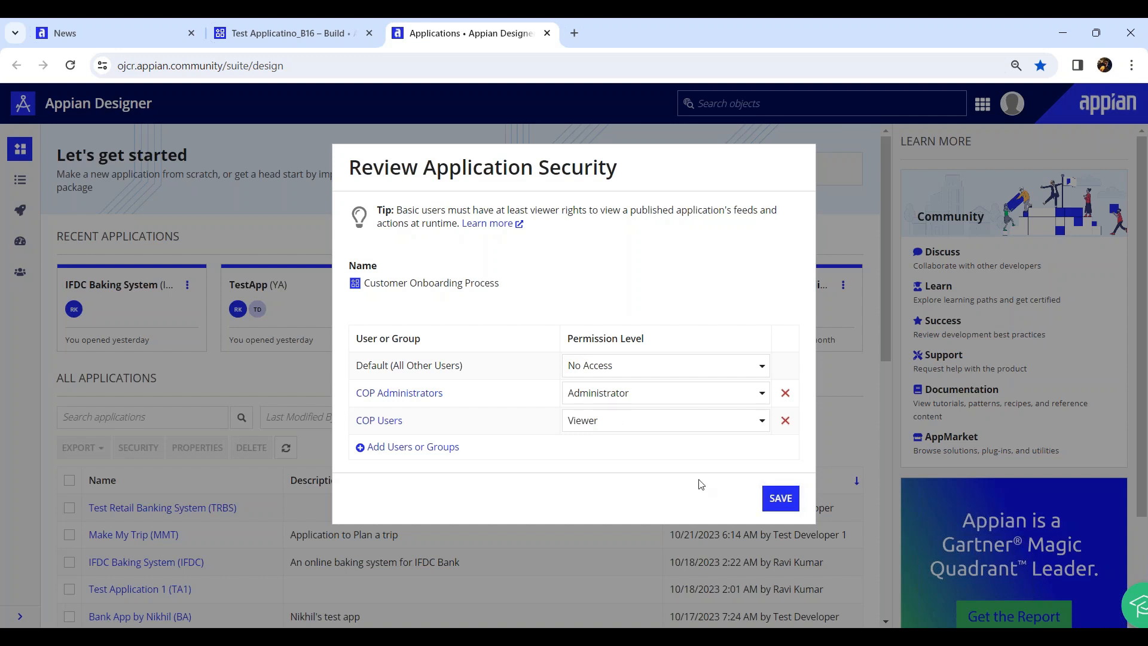
click(782, 498)
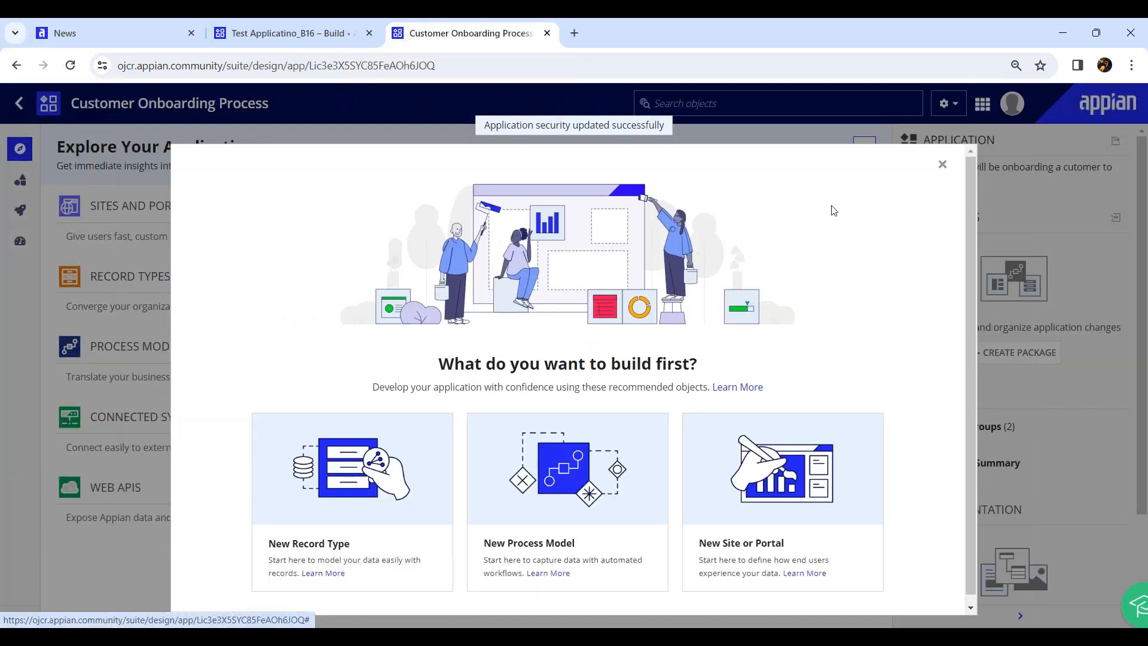
Show Customer Onboarding Process's Build view listing the COP Administrators and COP Users groups and five COP folders
click(941, 164)
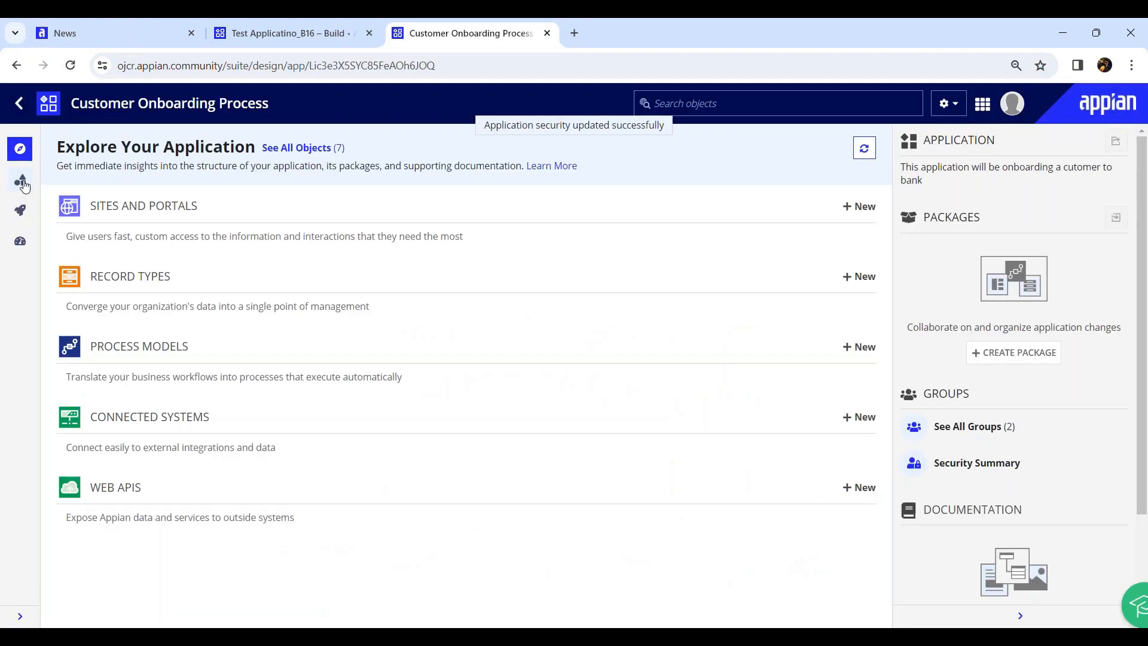
click(22, 183)
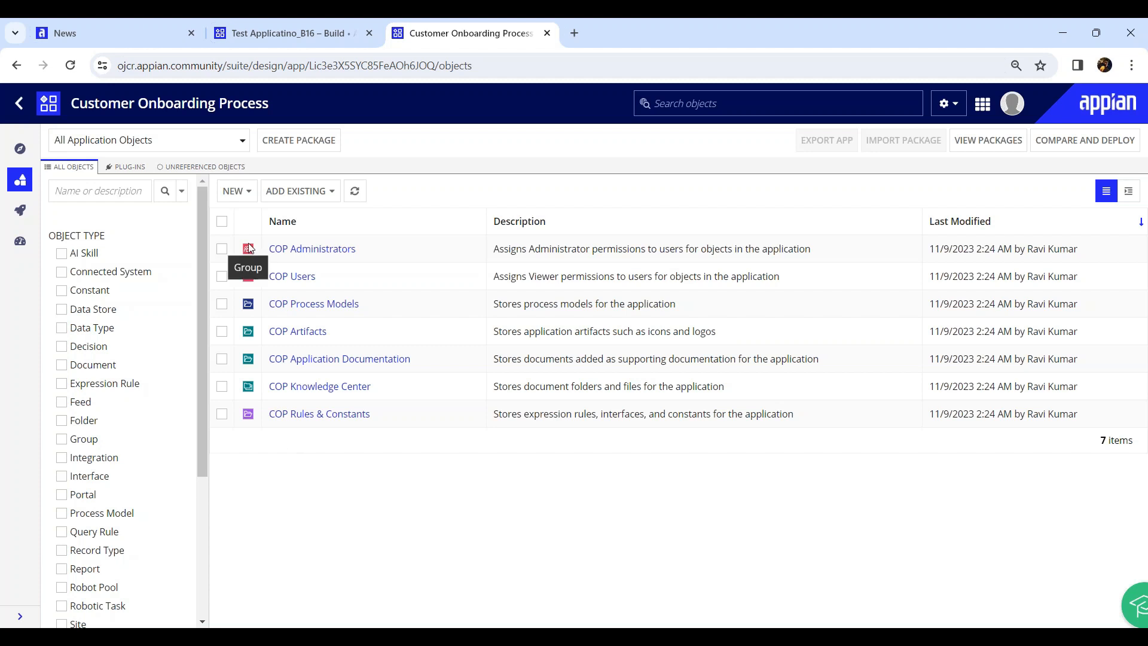
drag(372, 250, 275, 251)
drag(330, 276, 275, 277)
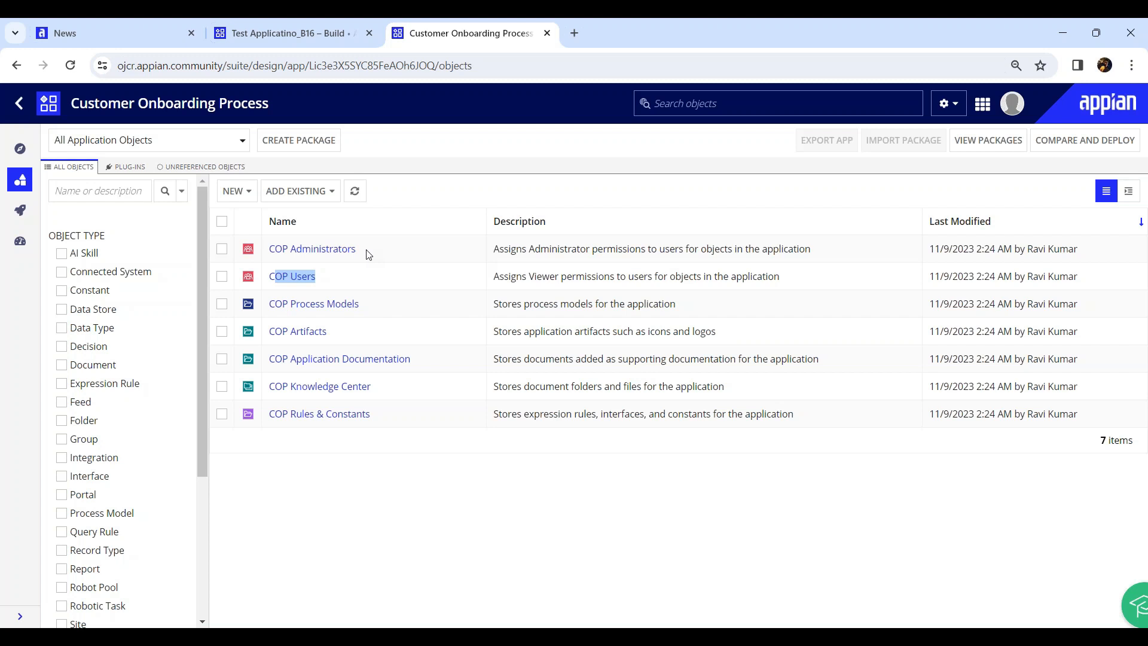
click(314, 487)
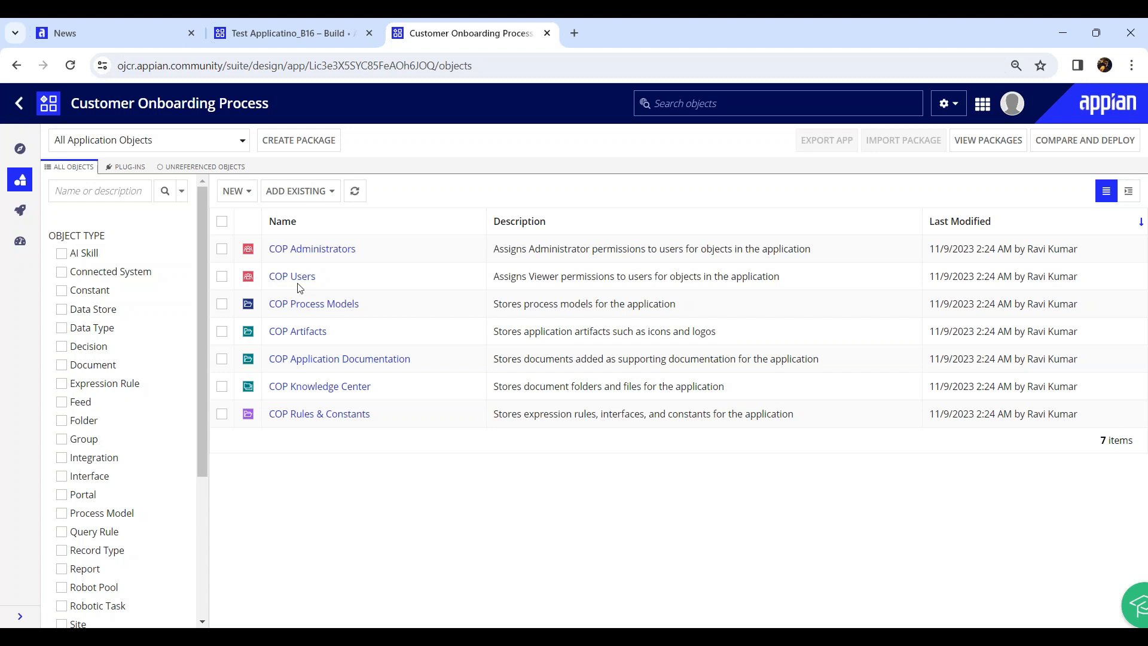
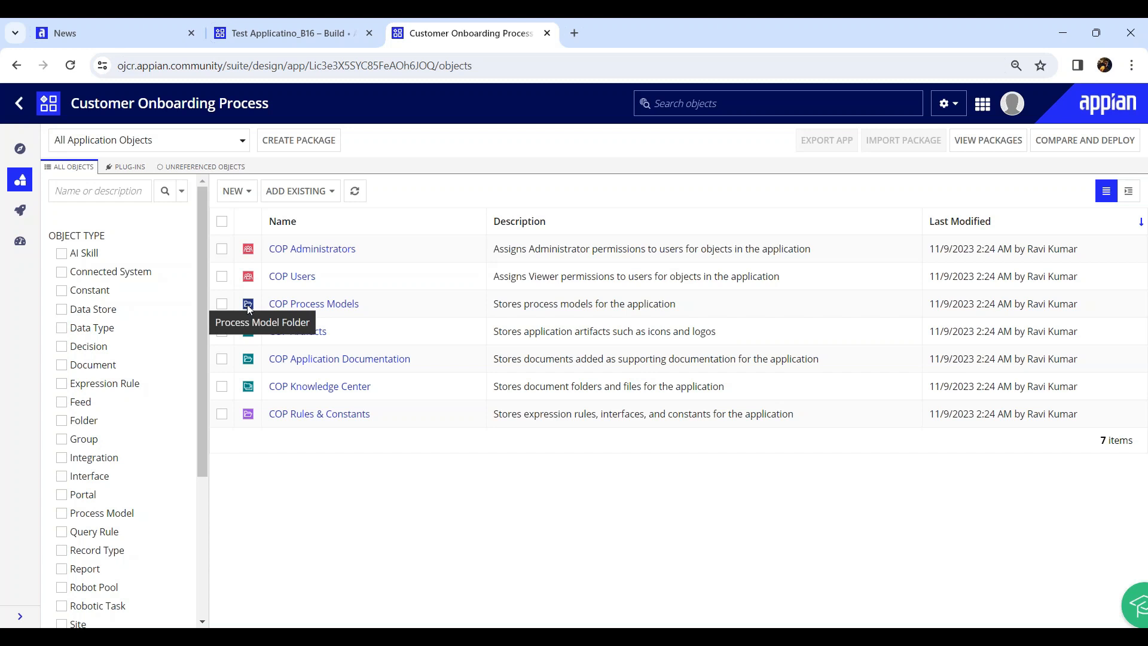
Highlight the COP Process Models folder name, then open the COP Knowledge Center folder
drag(371, 306, 269, 308)
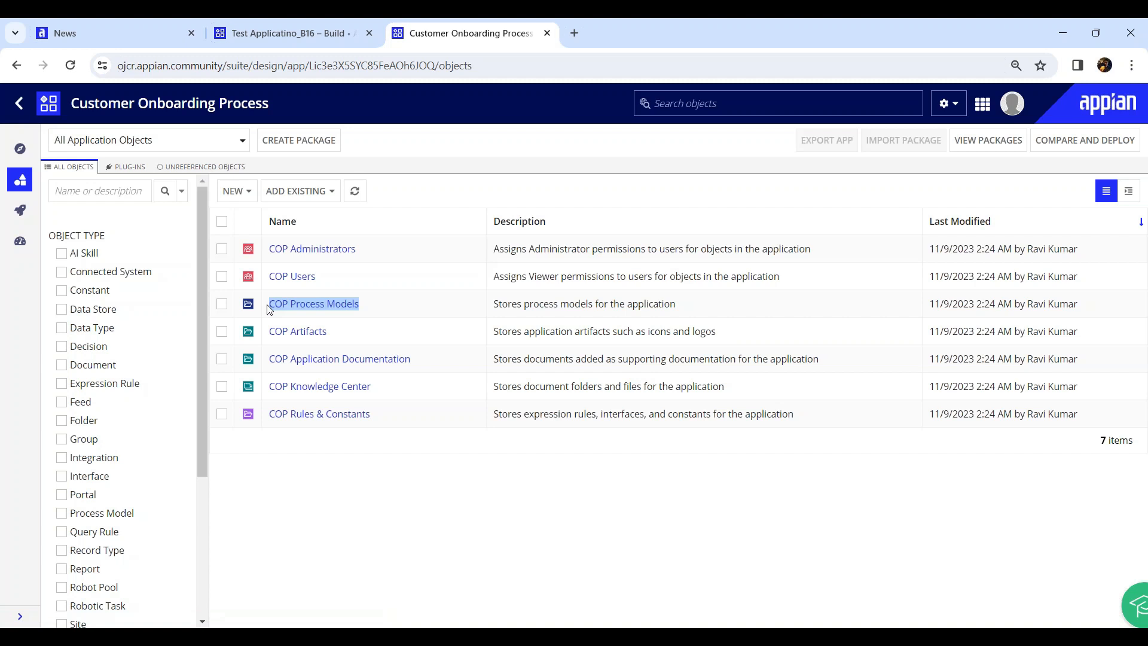
click(270, 503)
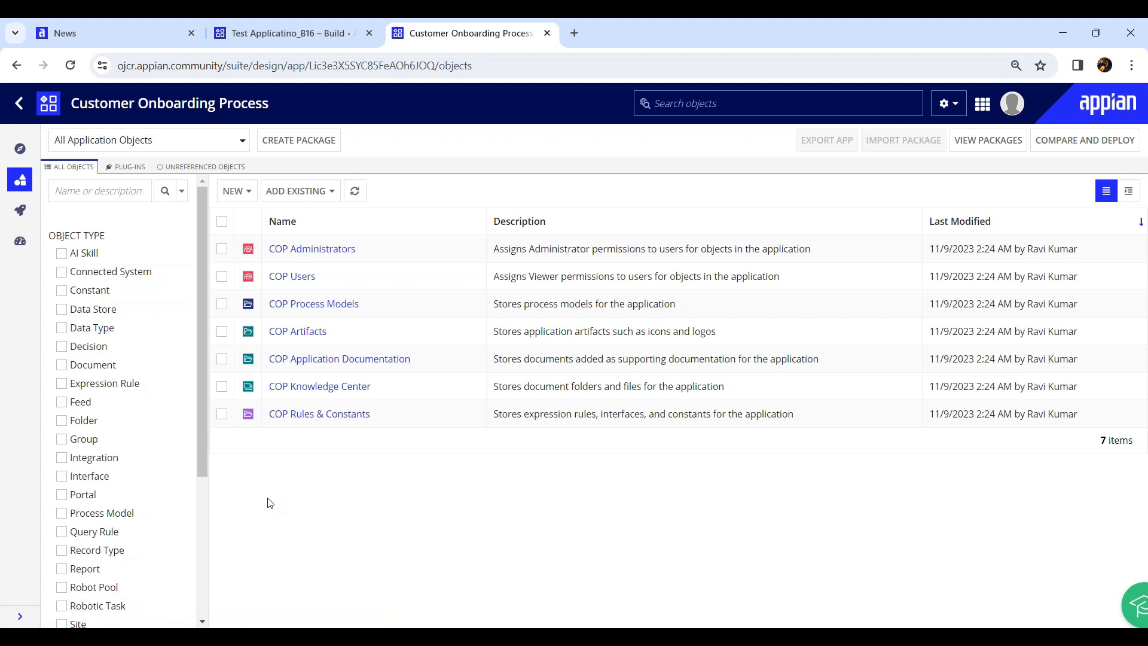
drag(374, 307, 259, 312)
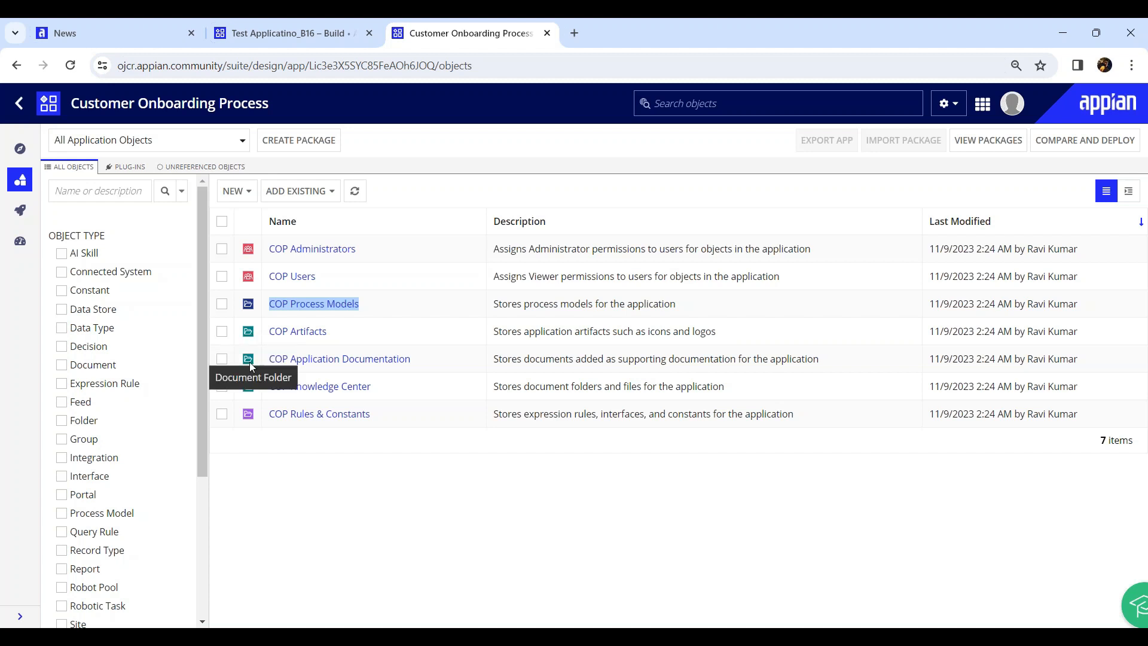
click(343, 341)
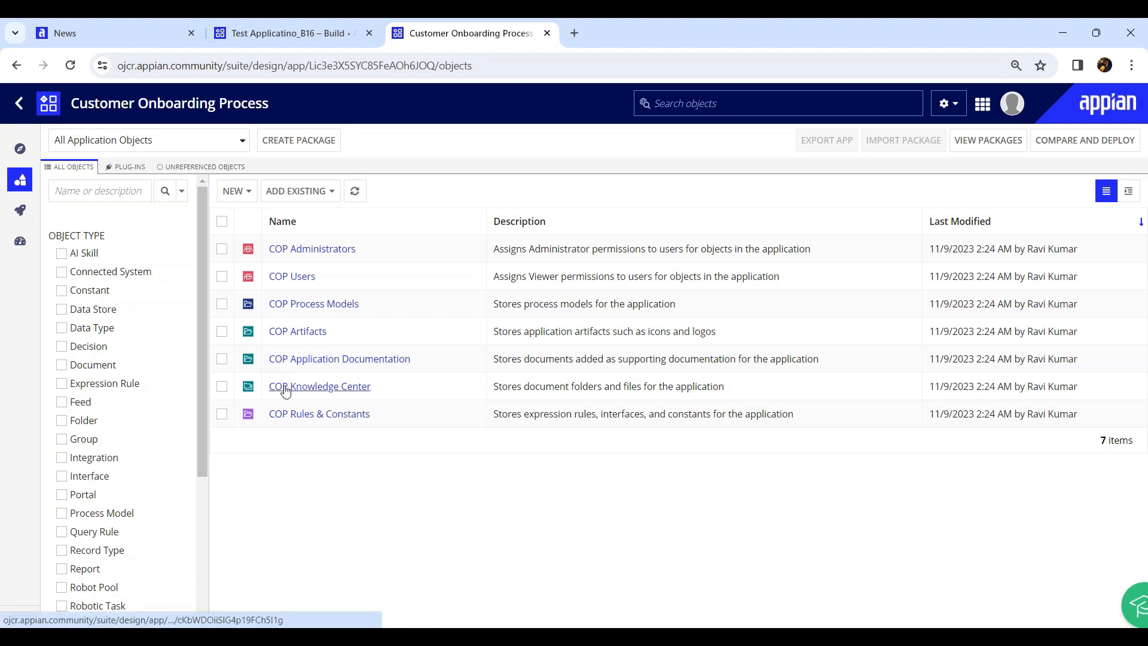
click(338, 391)
Start a new process model folder, cancel it, and switch to Test Applicatino_B16
click(246, 191)
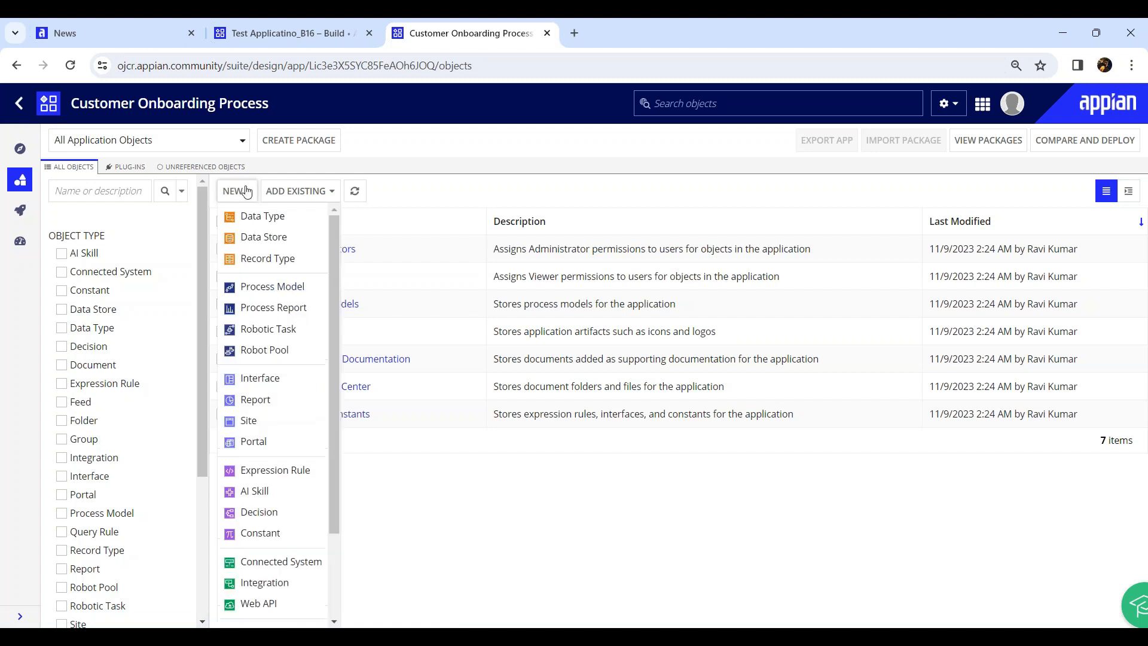
scroll(257, 437, down, 2)
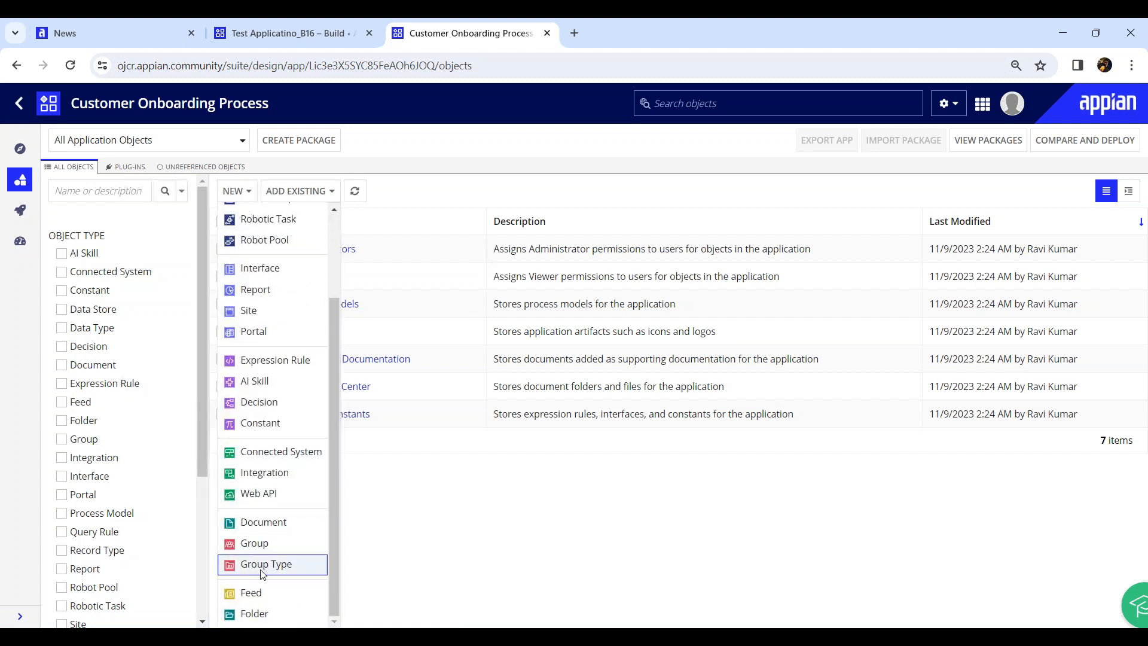
click(265, 610)
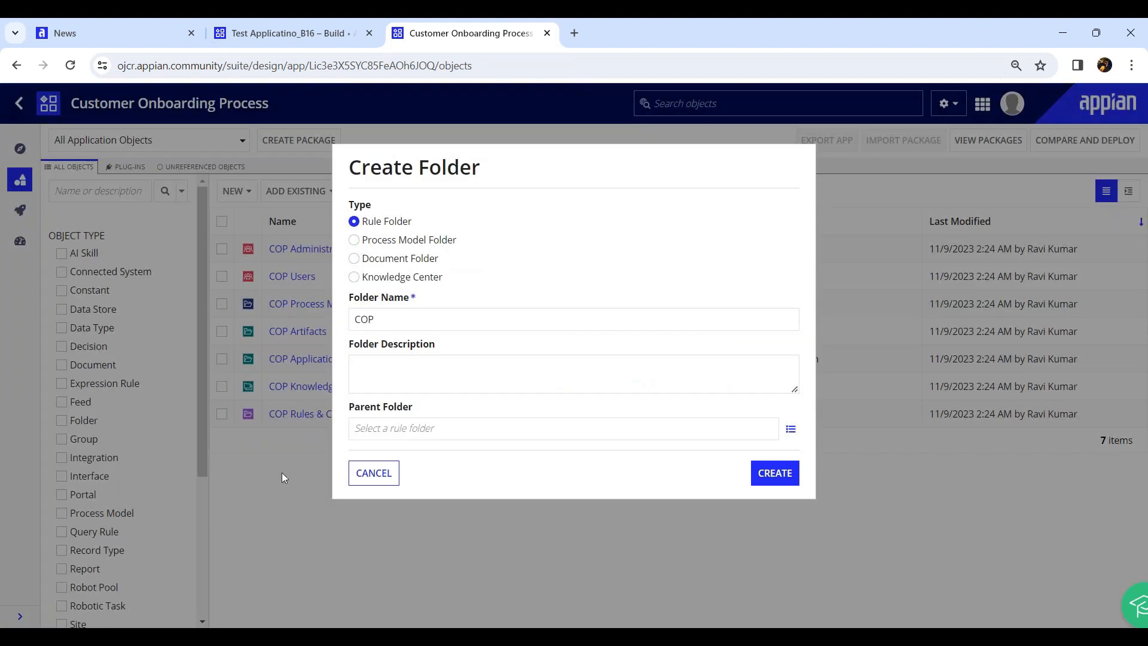
click(353, 239)
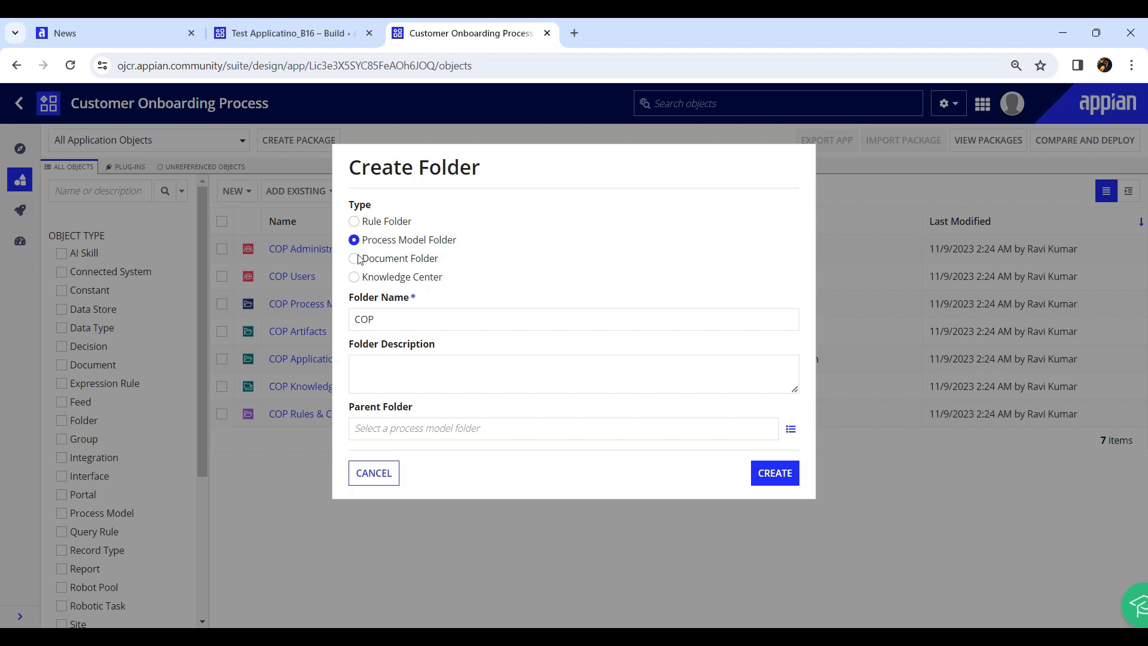
click(359, 483)
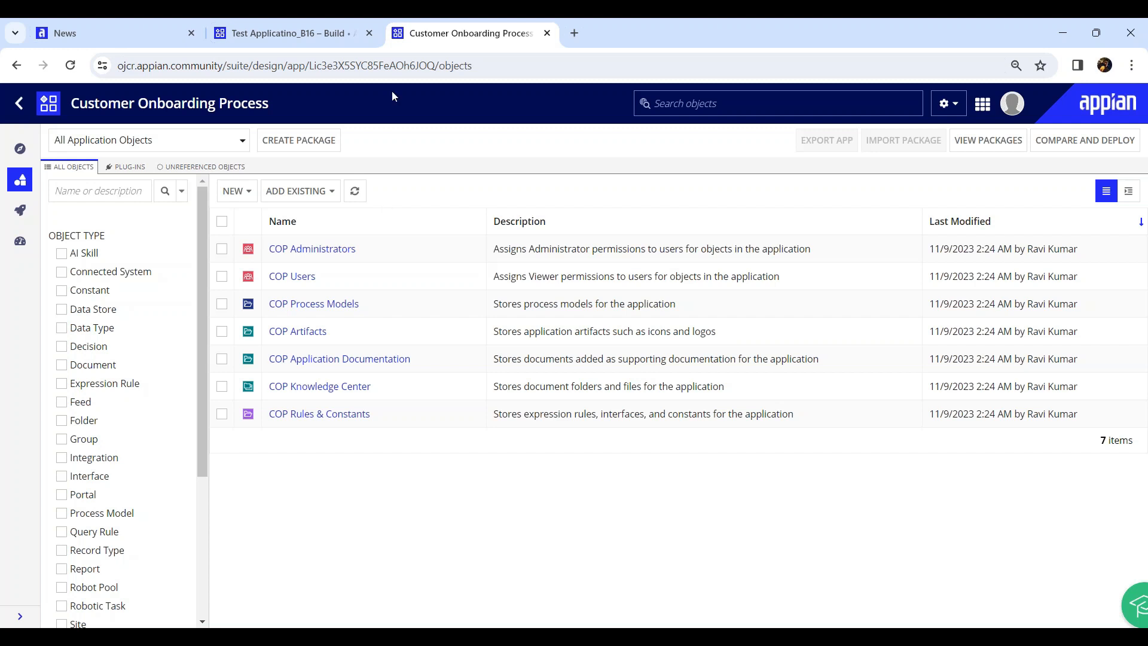
click(282, 22)
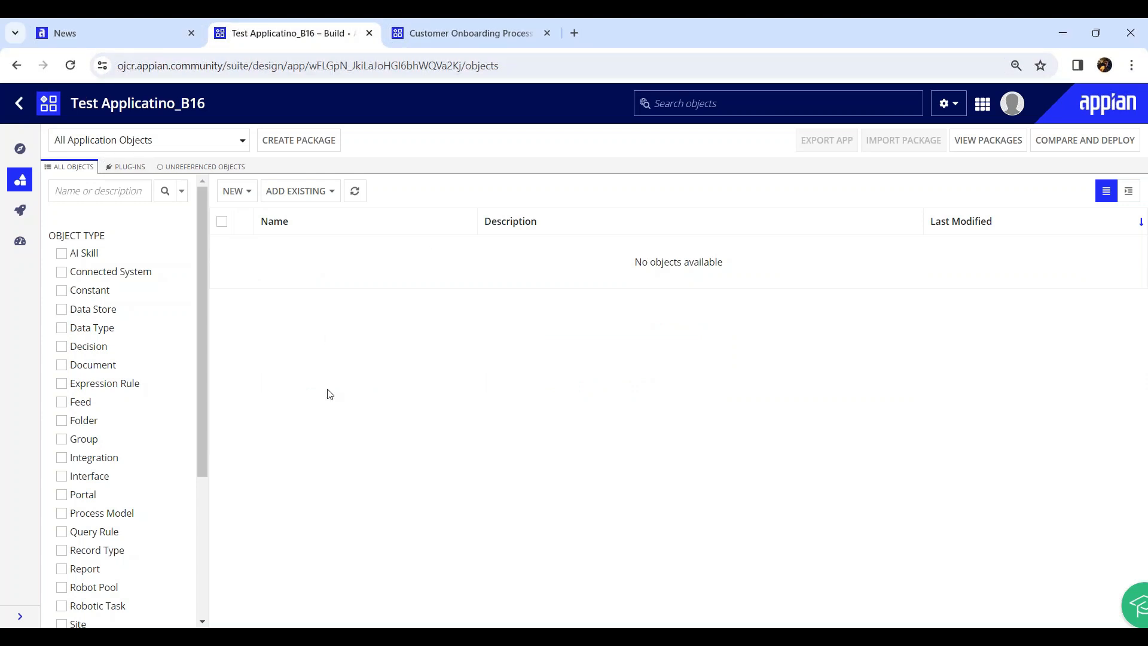
Create the process model folder 'TA Process Model Folder' and save its default security
click(248, 193)
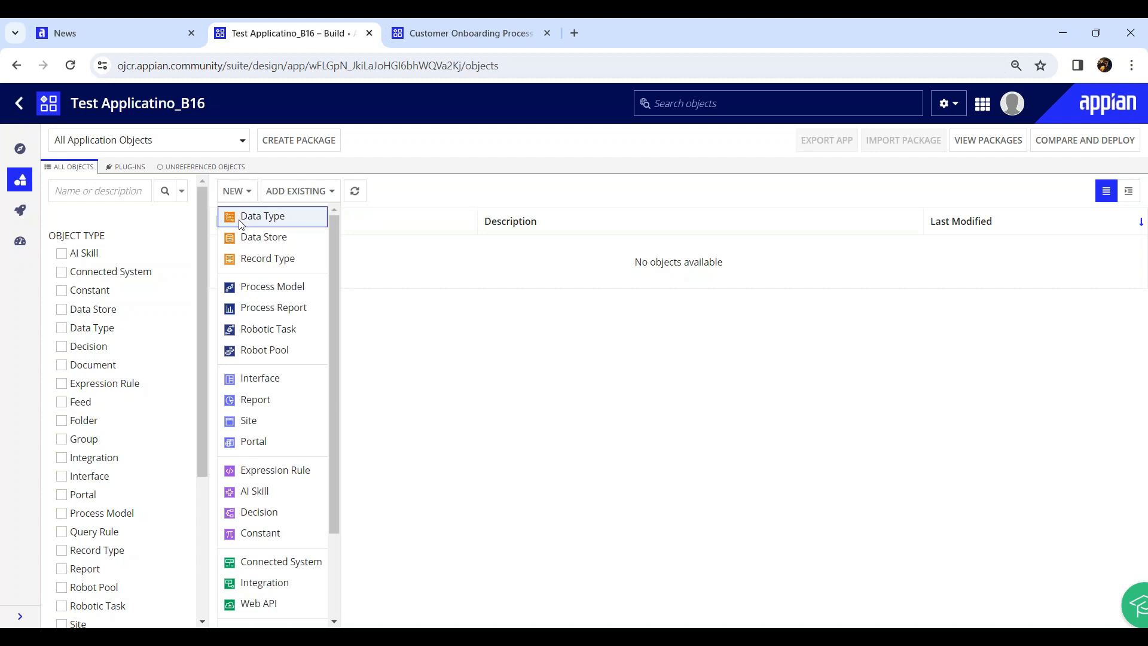
scroll(247, 309, down, 1)
scroll(249, 418, down, 2)
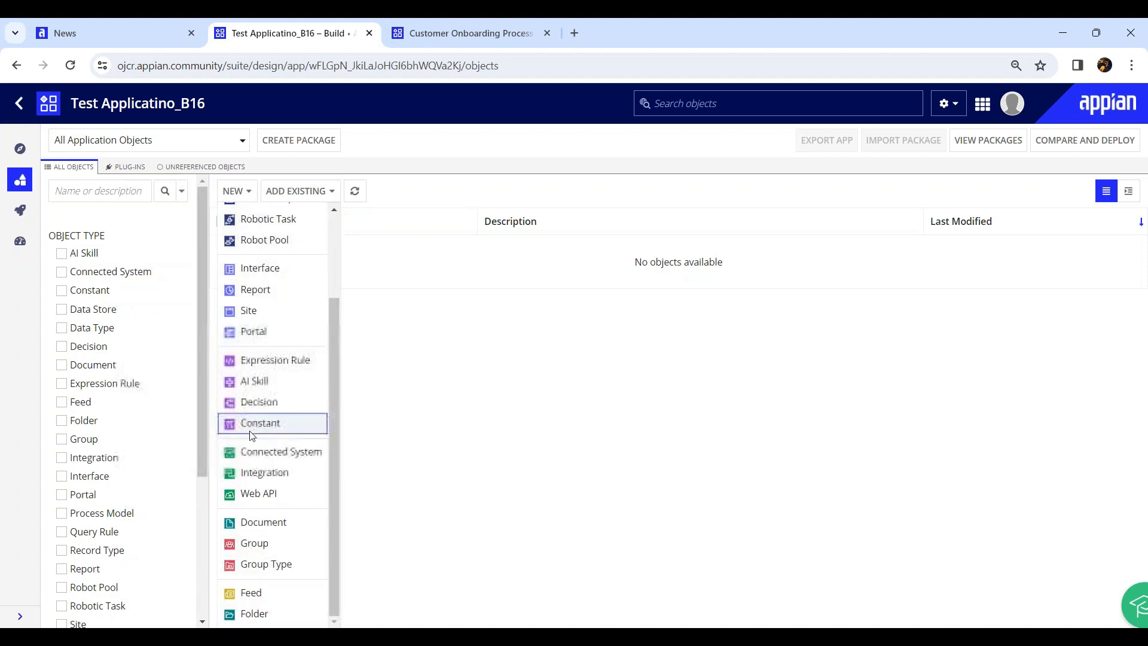
click(263, 619)
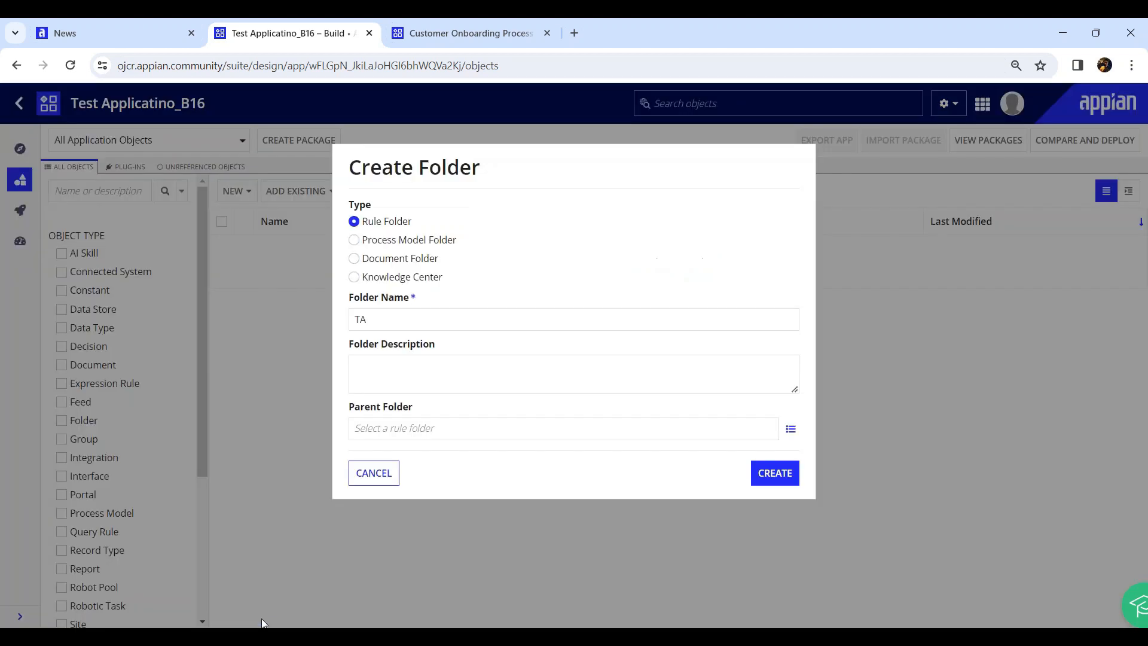
click(361, 245)
click(430, 326)
text(TA P)
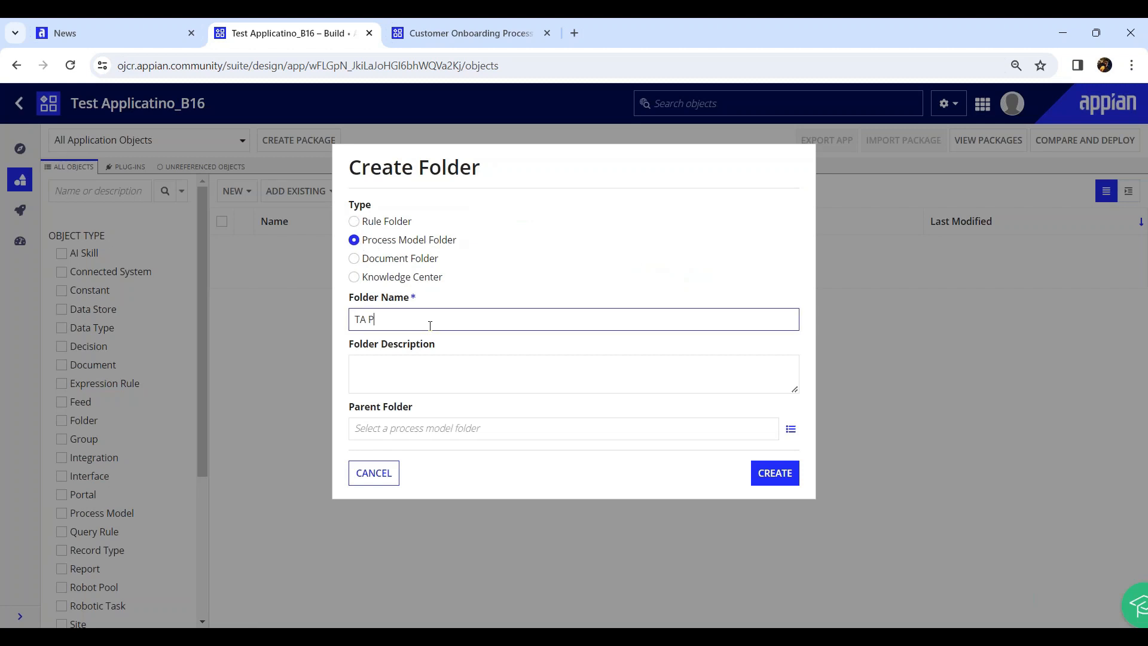
text(rocess Model Folder)
click(774, 477)
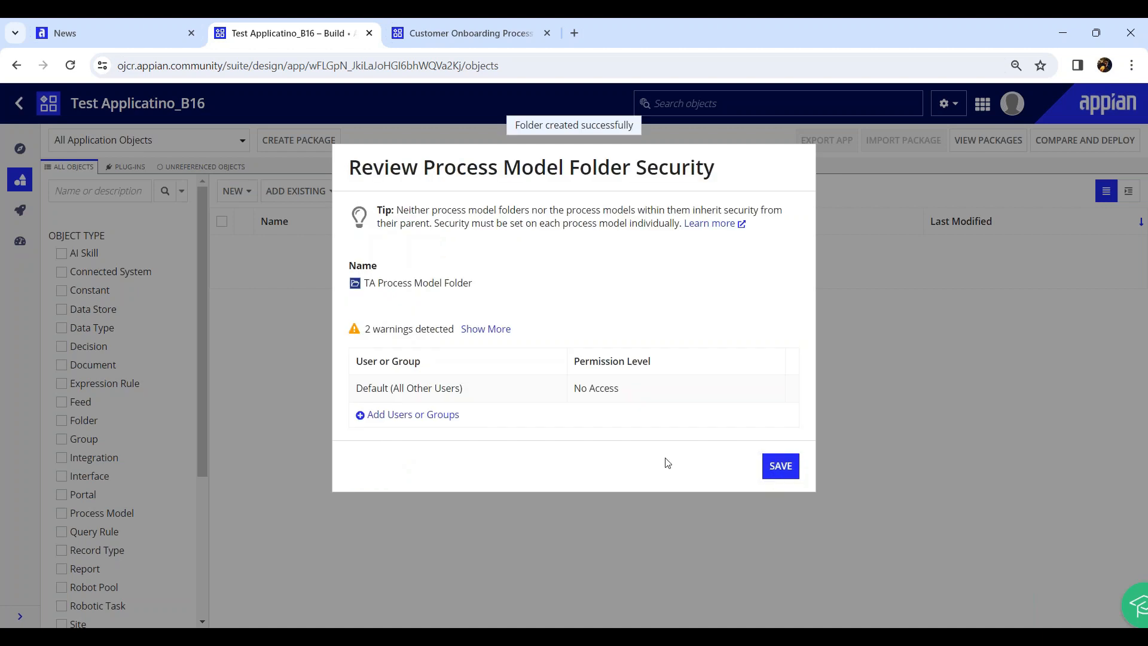
drag(477, 390, 362, 392)
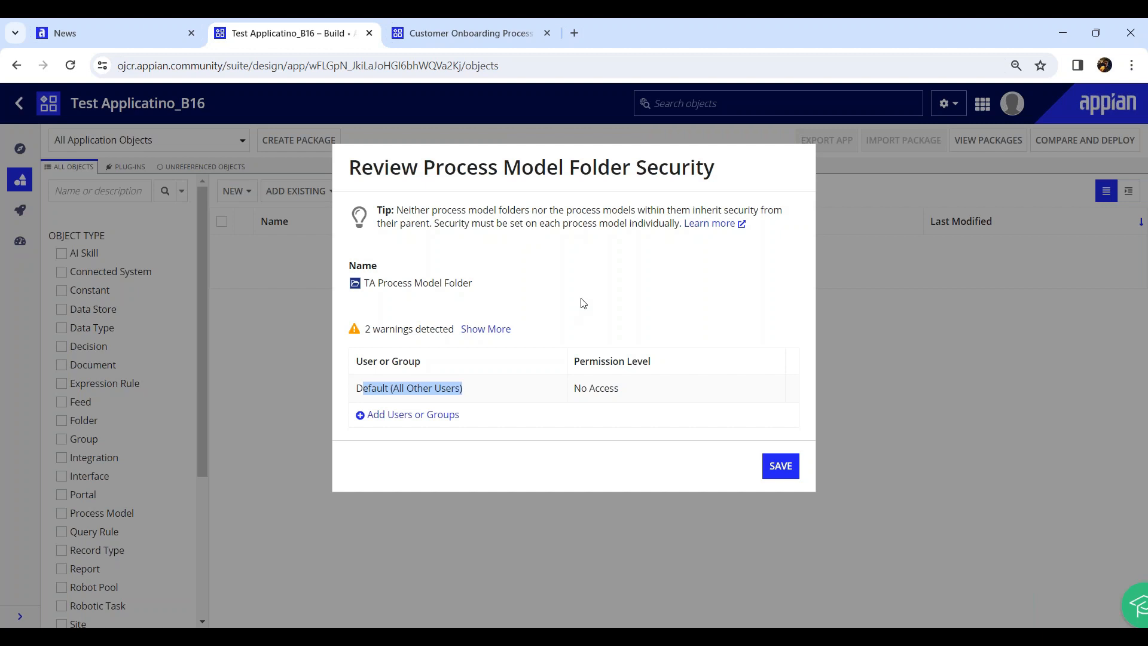
click(778, 467)
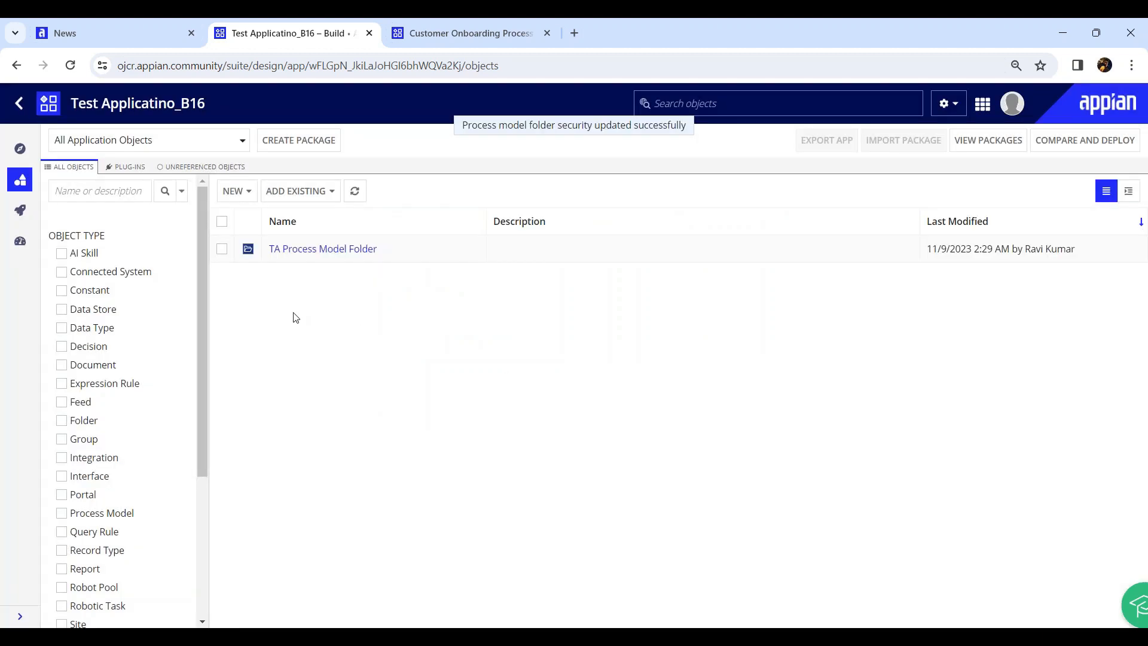
click(249, 197)
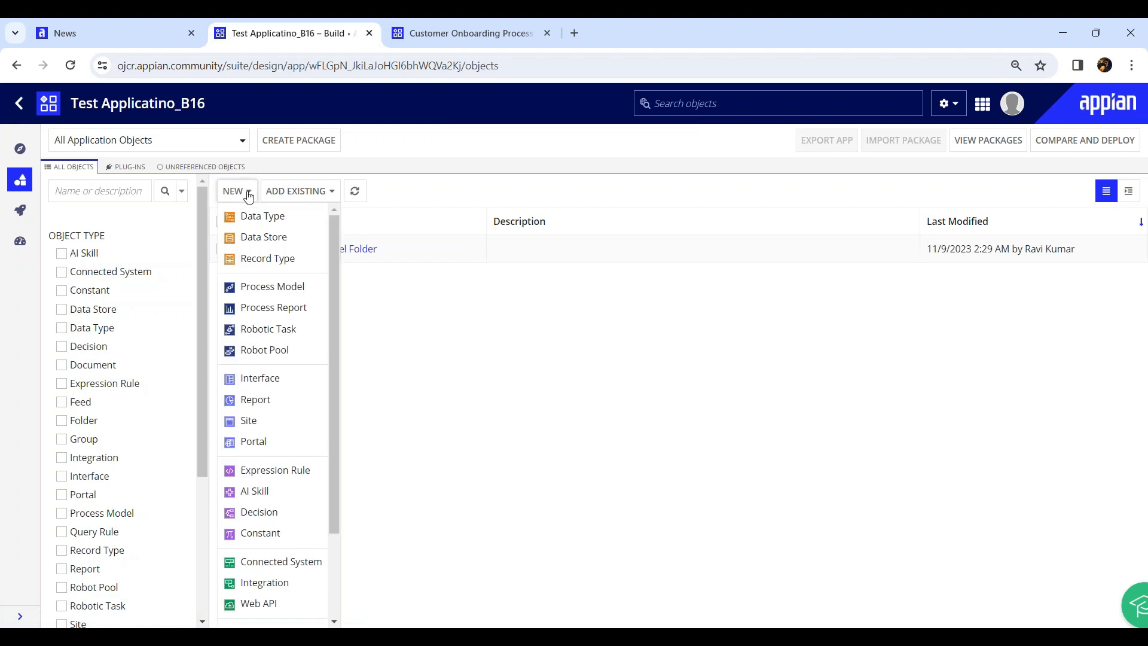
Create the group TA System Administrator and save its security
scroll(258, 289, down, 3)
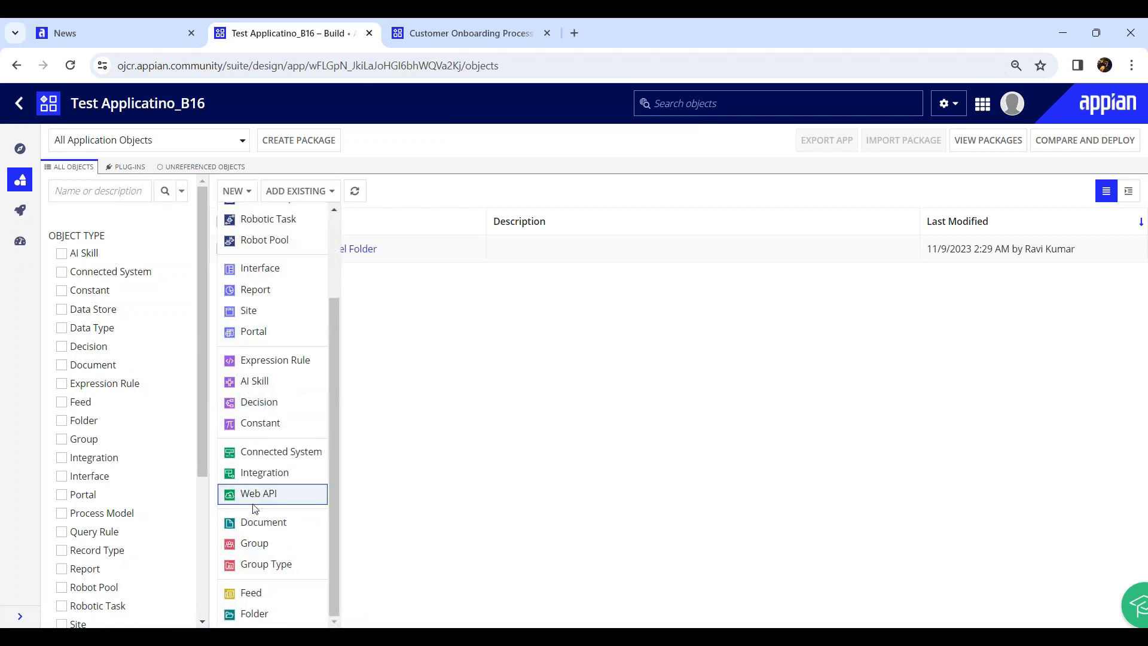
click(267, 547)
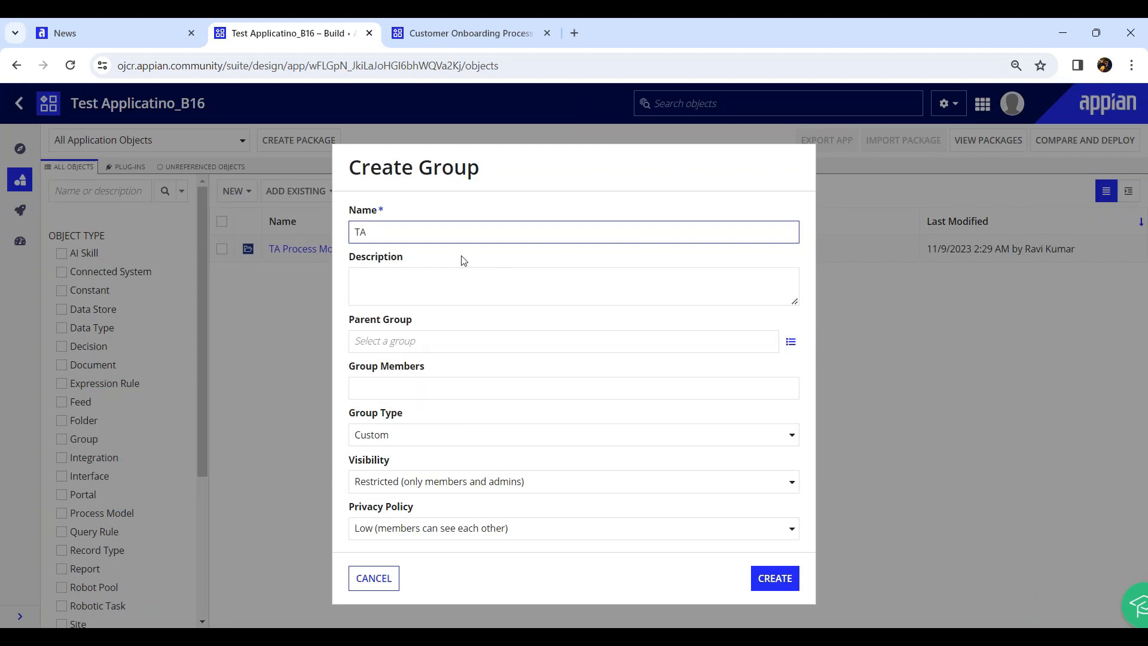
text(TA System Administrator)
click(773, 576)
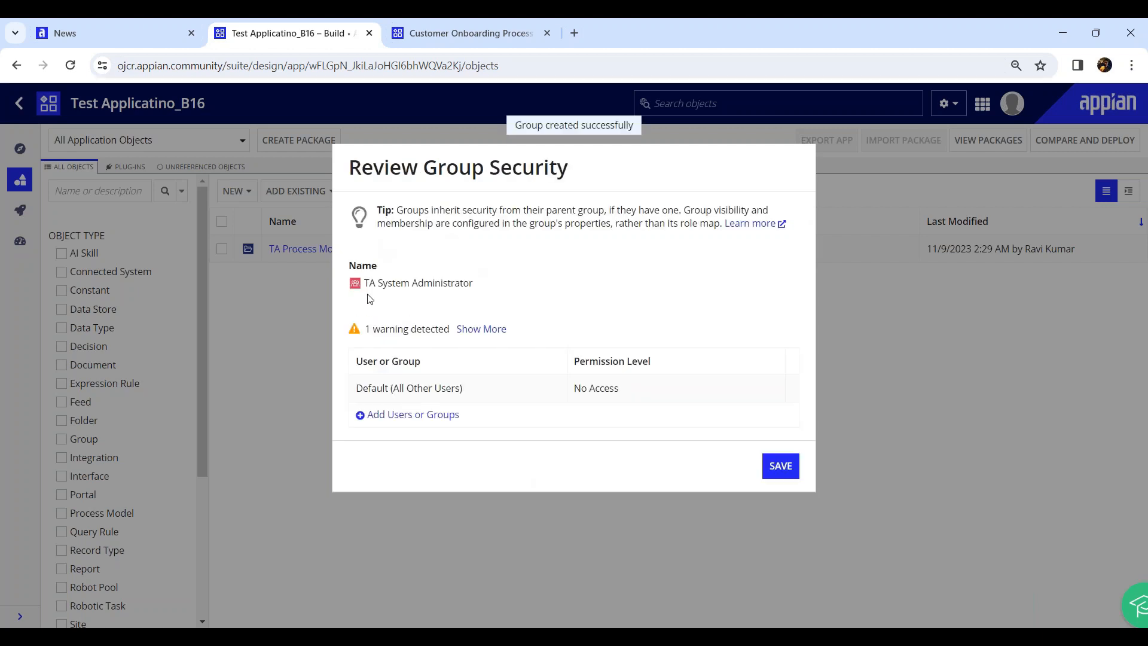
click(780, 466)
Create the group TA All Users, save its security, and select TA Process Model Folder
click(245, 192)
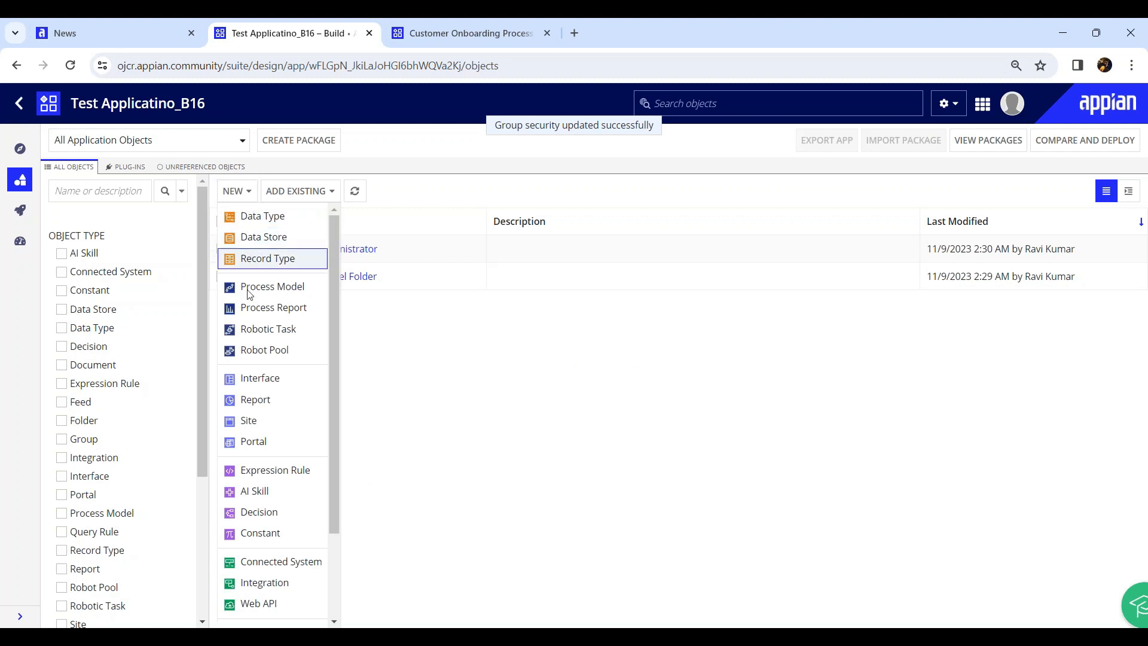
scroll(263, 562, down, 2)
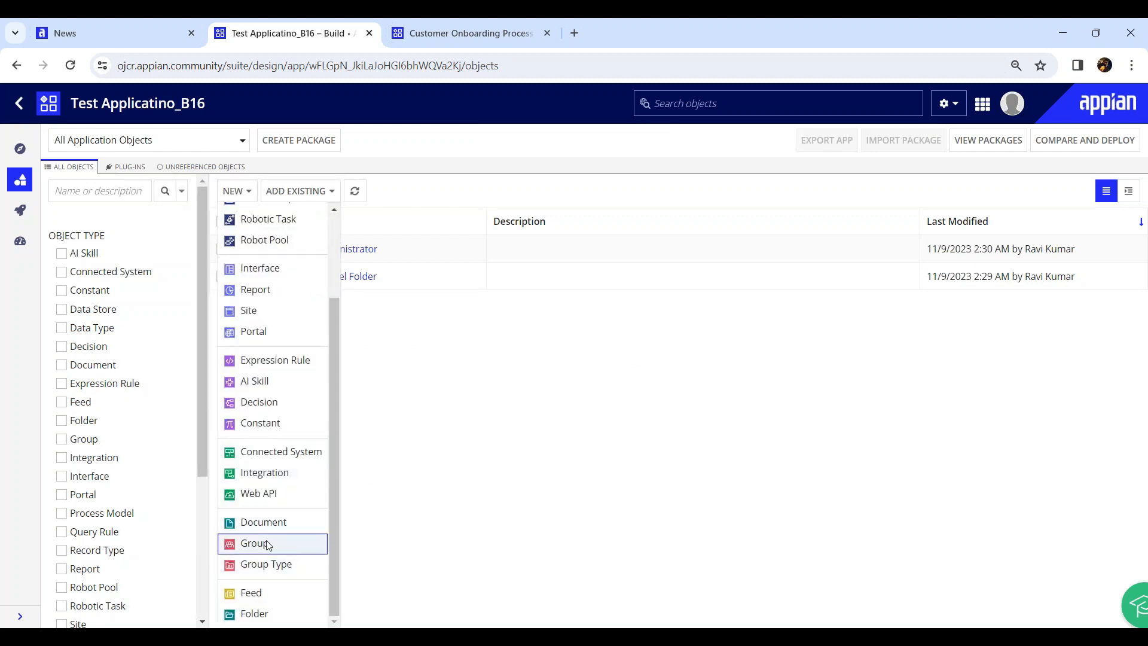
click(262, 544)
text(TA All Users)
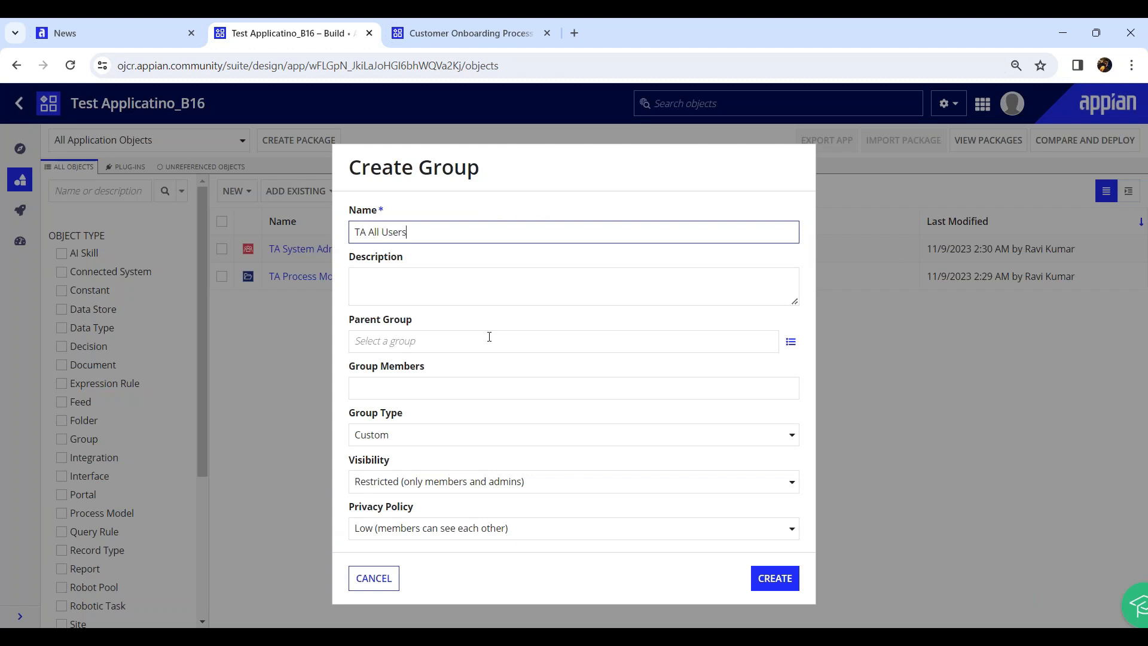
click(775, 580)
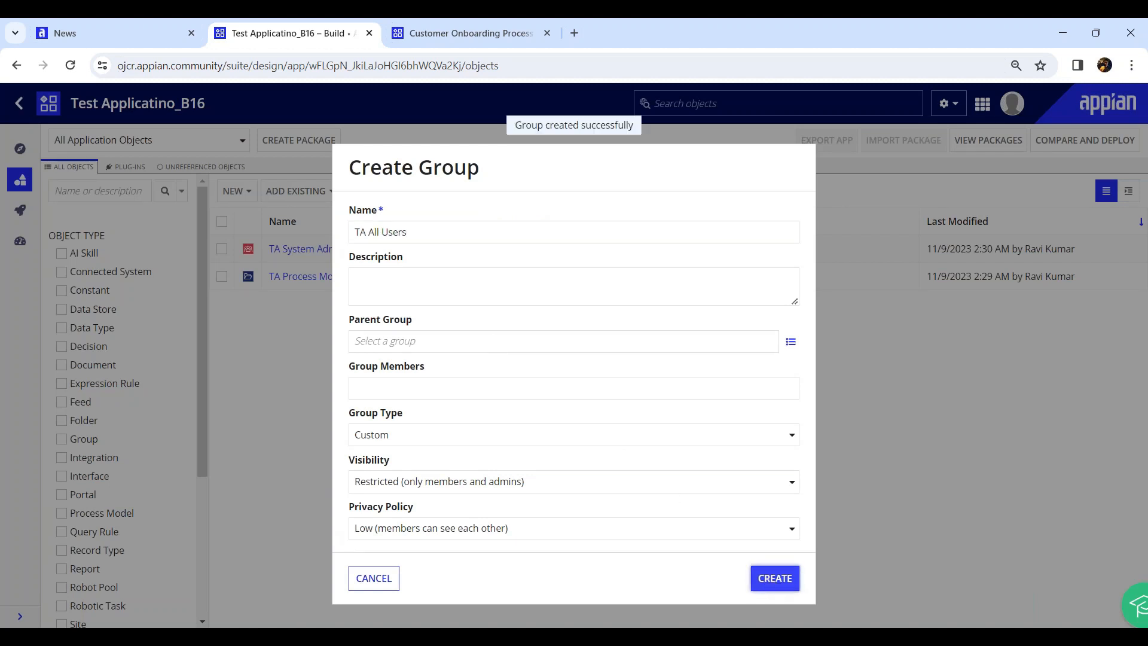
click(779, 466)
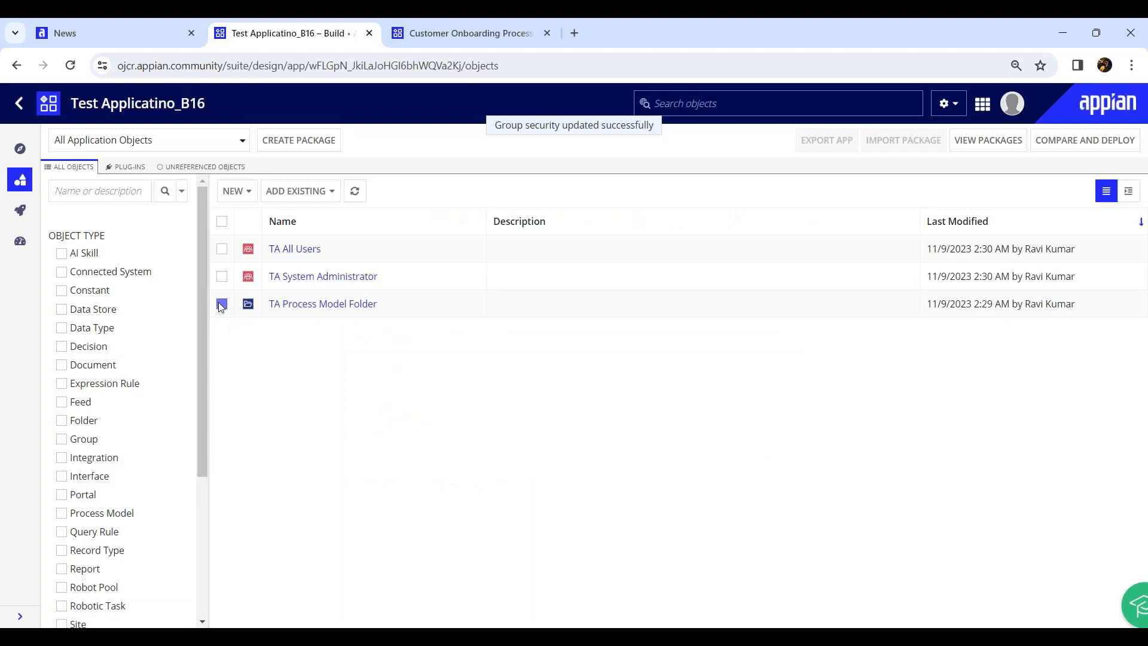
click(222, 304)
drag(397, 313, 274, 321)
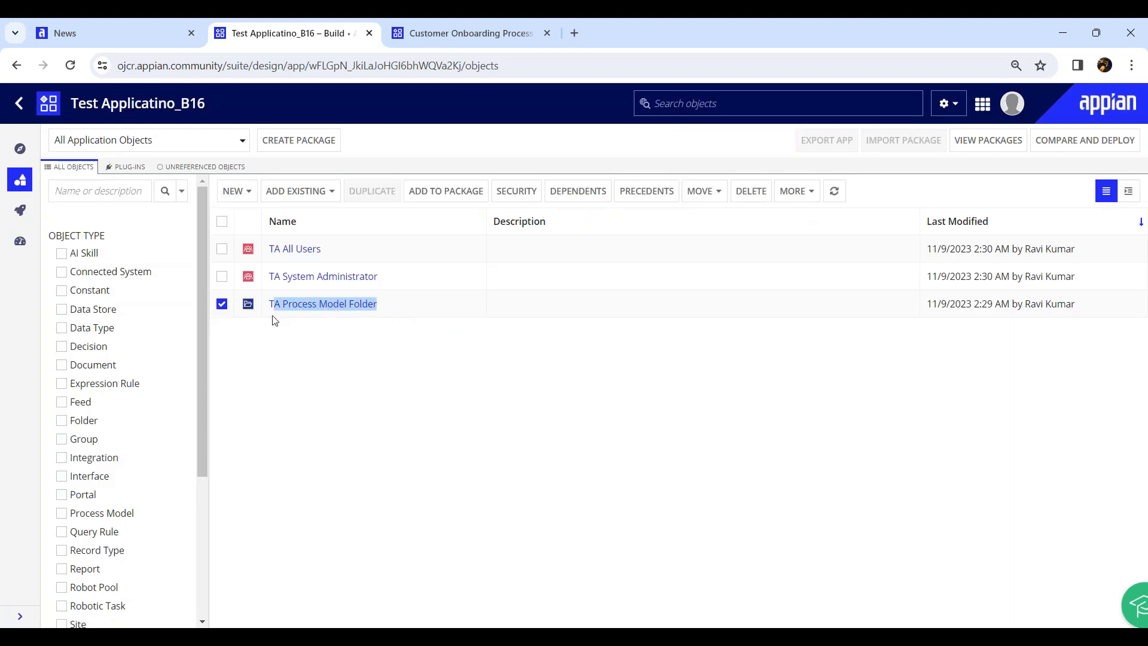
Give TA Process Model Folder TA System Administrator as Administrator and TA All Users as Viewer
click(309, 385)
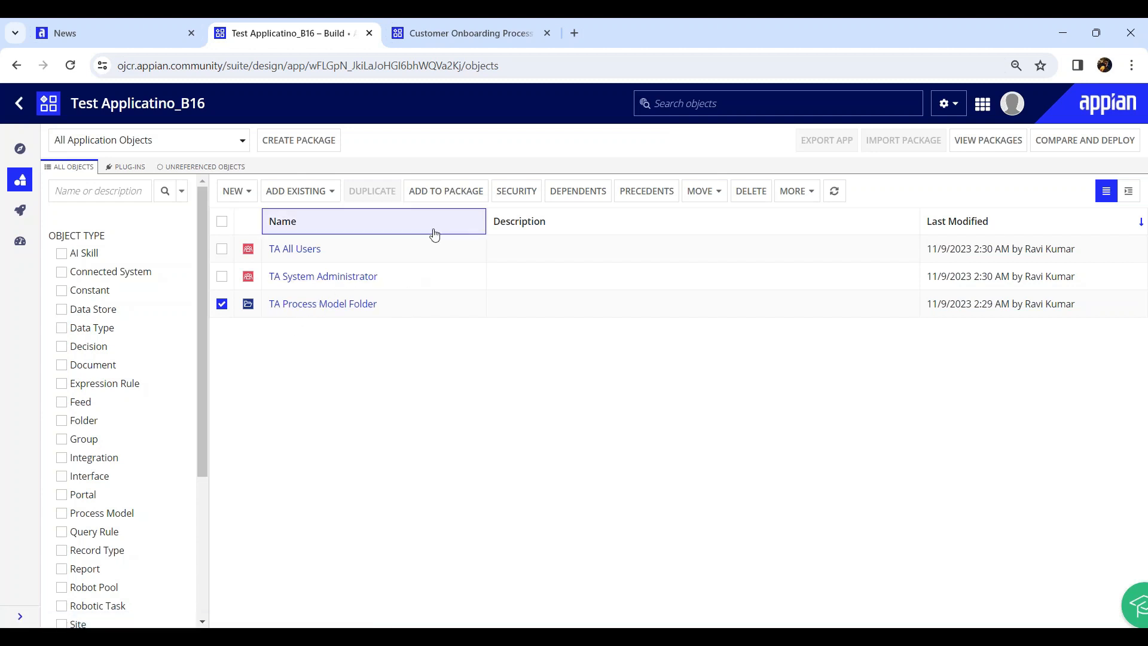
click(509, 191)
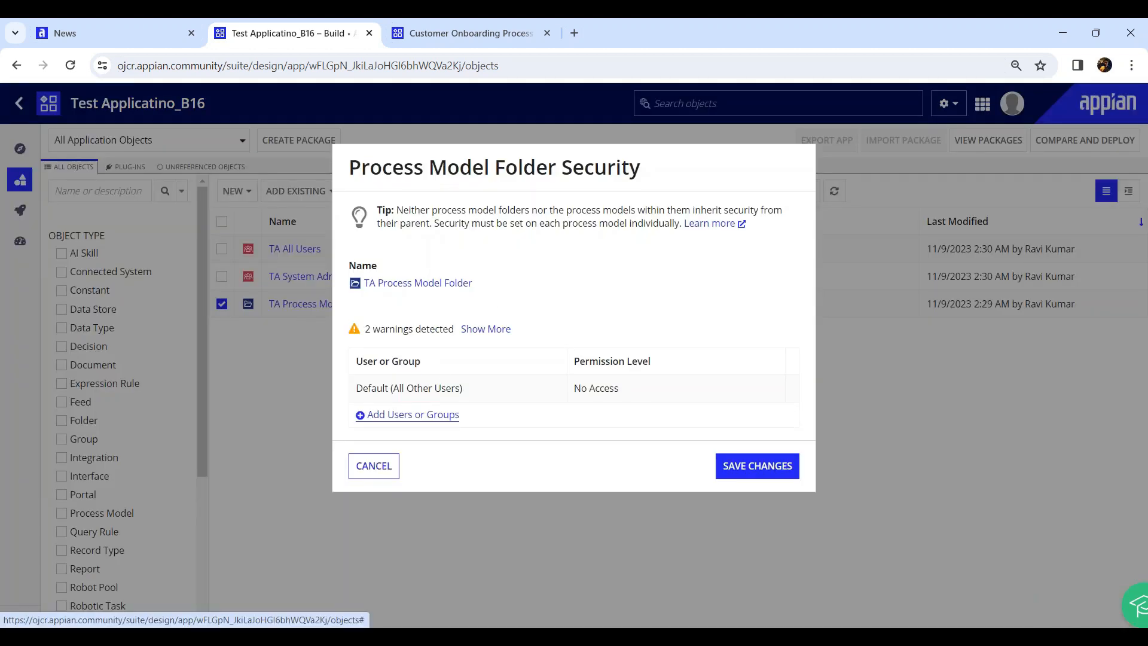
click(418, 414)
click(421, 415)
text(TA)
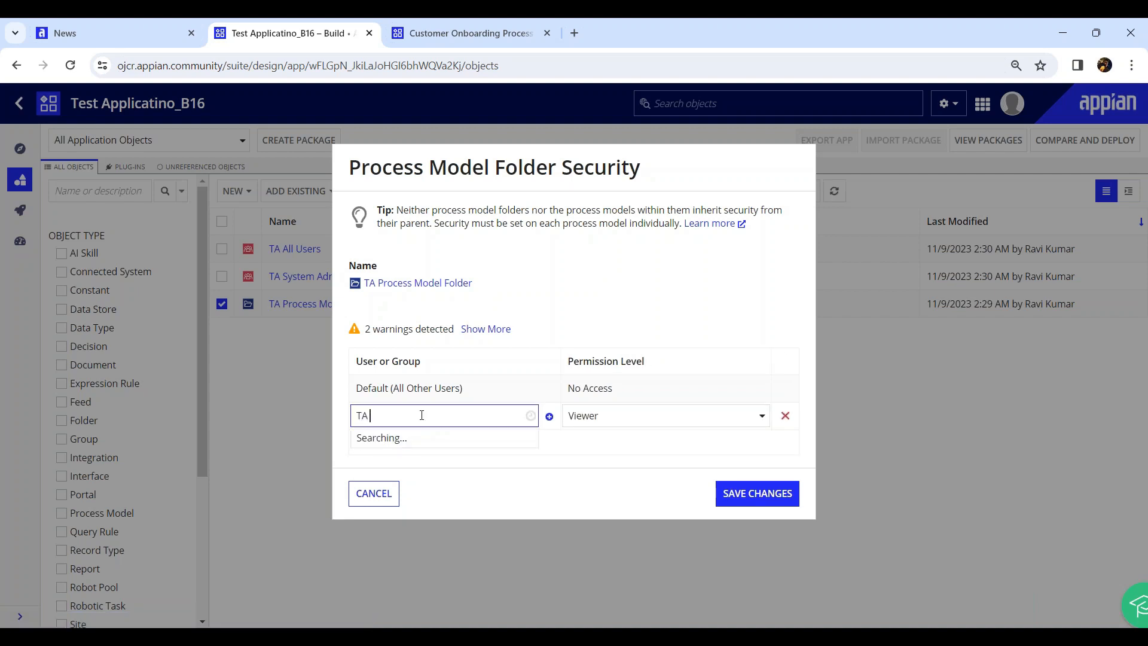
text( system Ad)
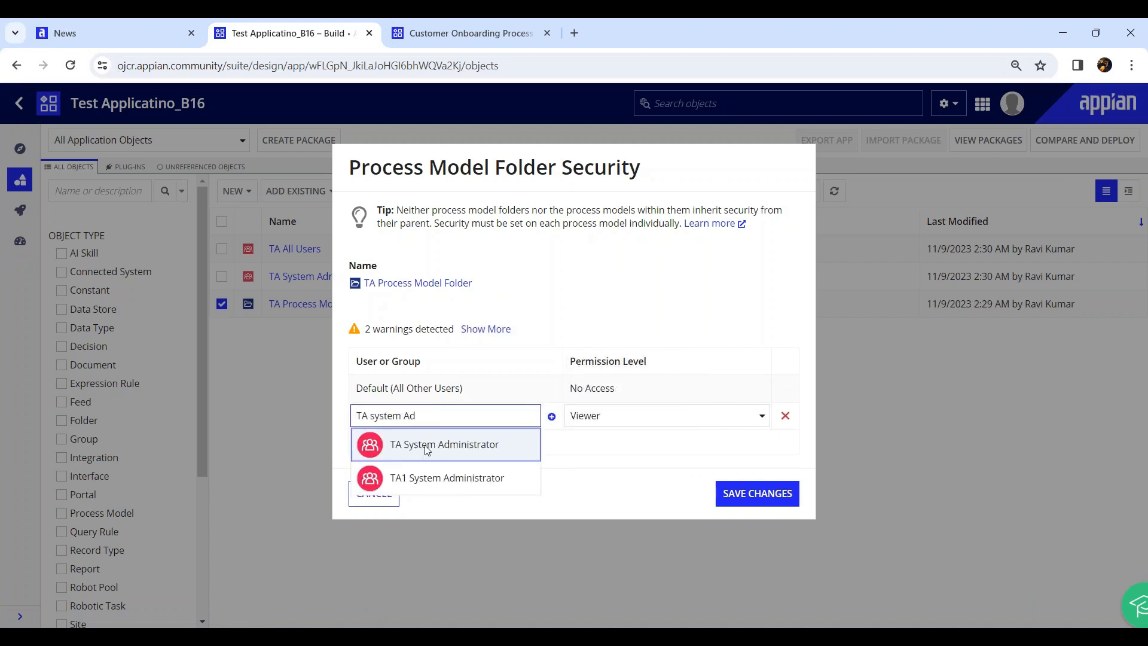
click(427, 445)
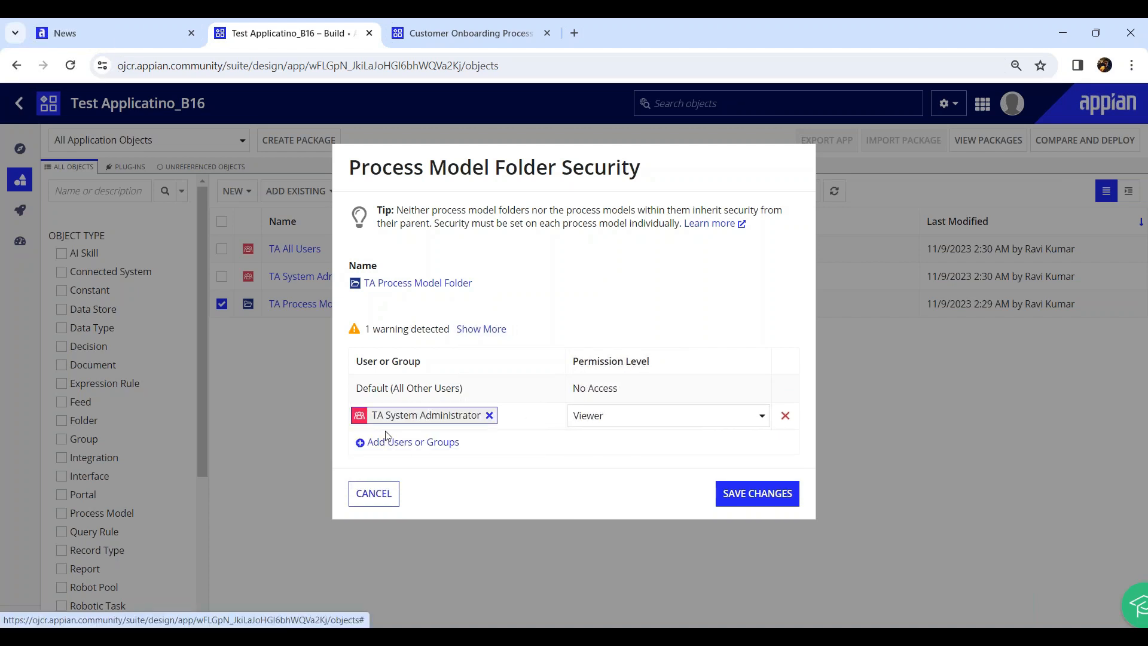
click(642, 427)
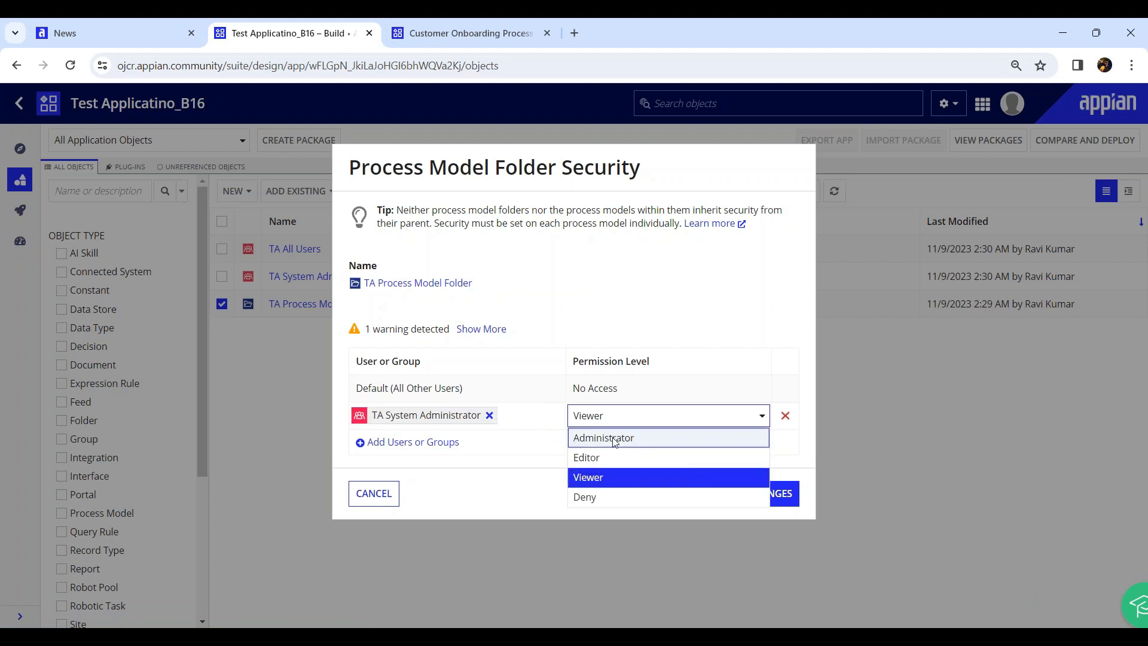
click(611, 437)
click(423, 446)
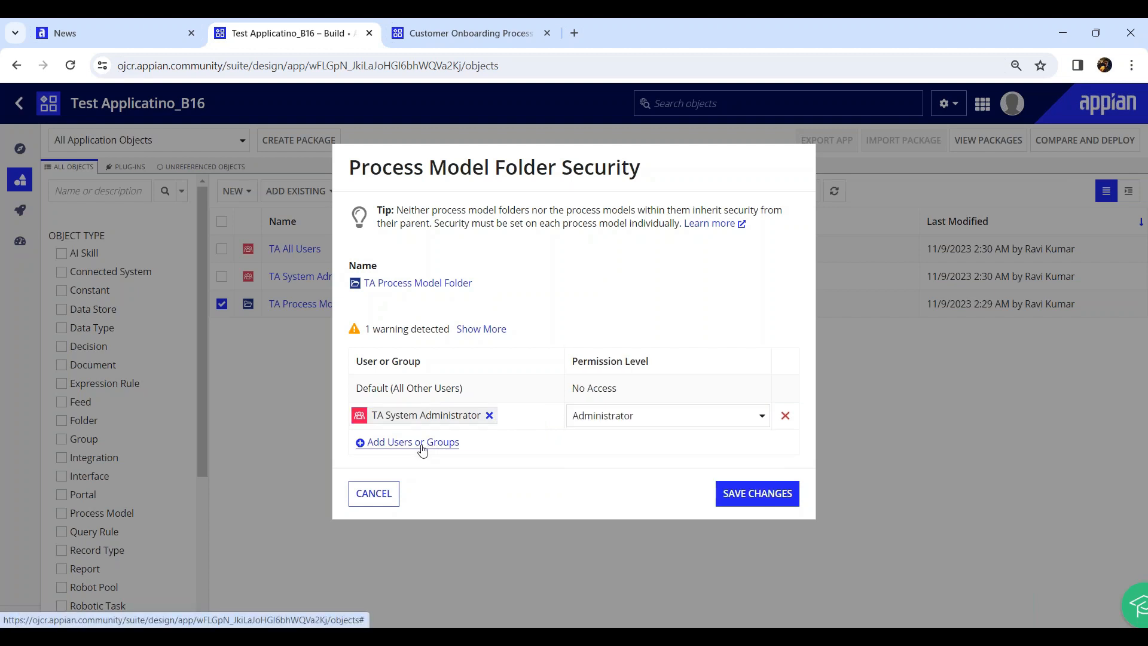
text(TA )
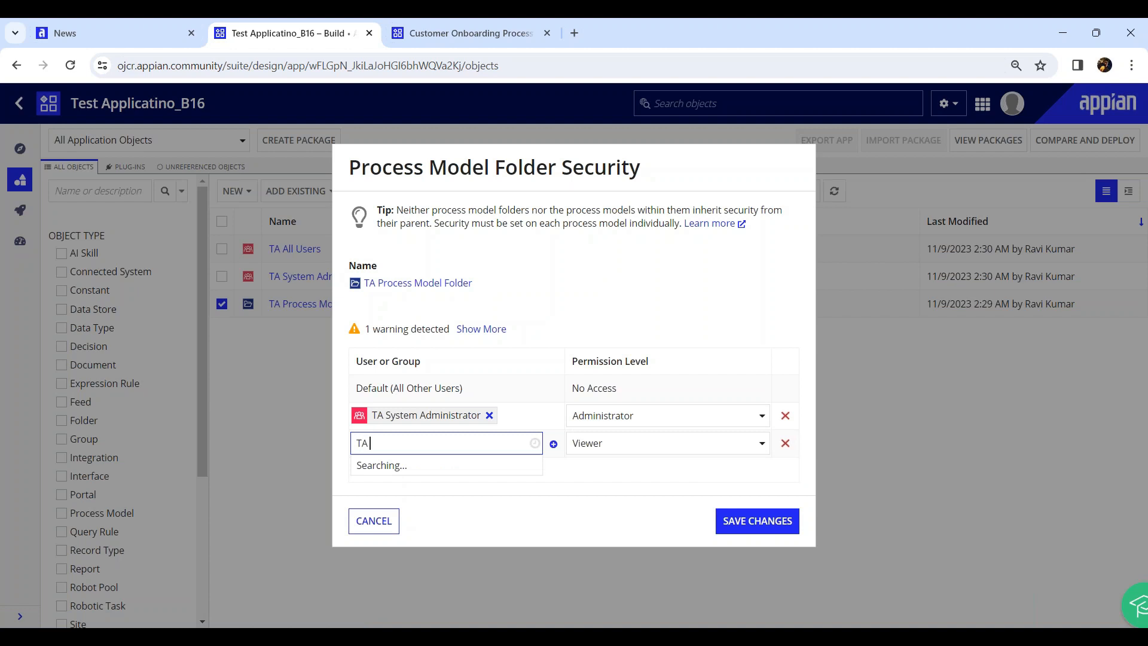
text(all use)
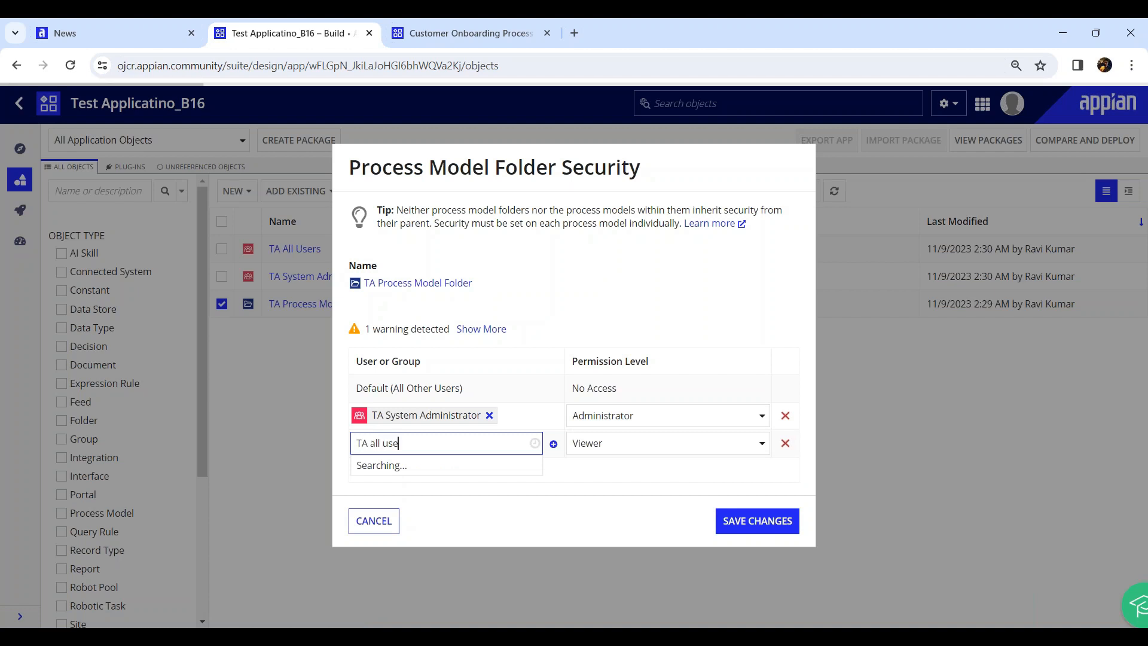
click(421, 468)
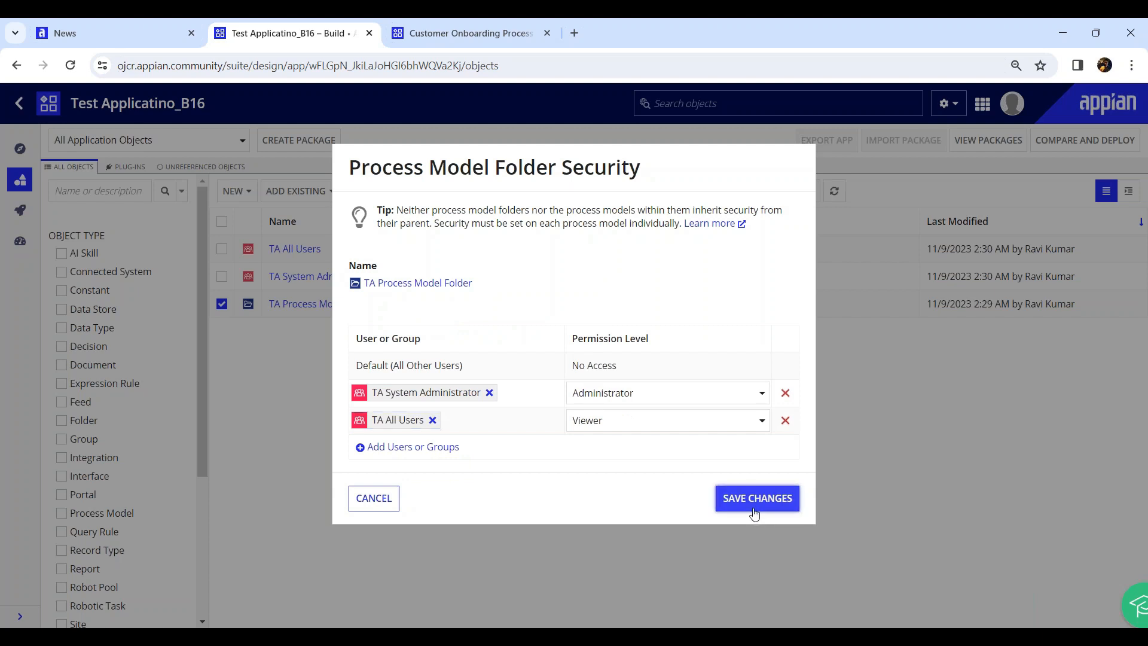
click(754, 498)
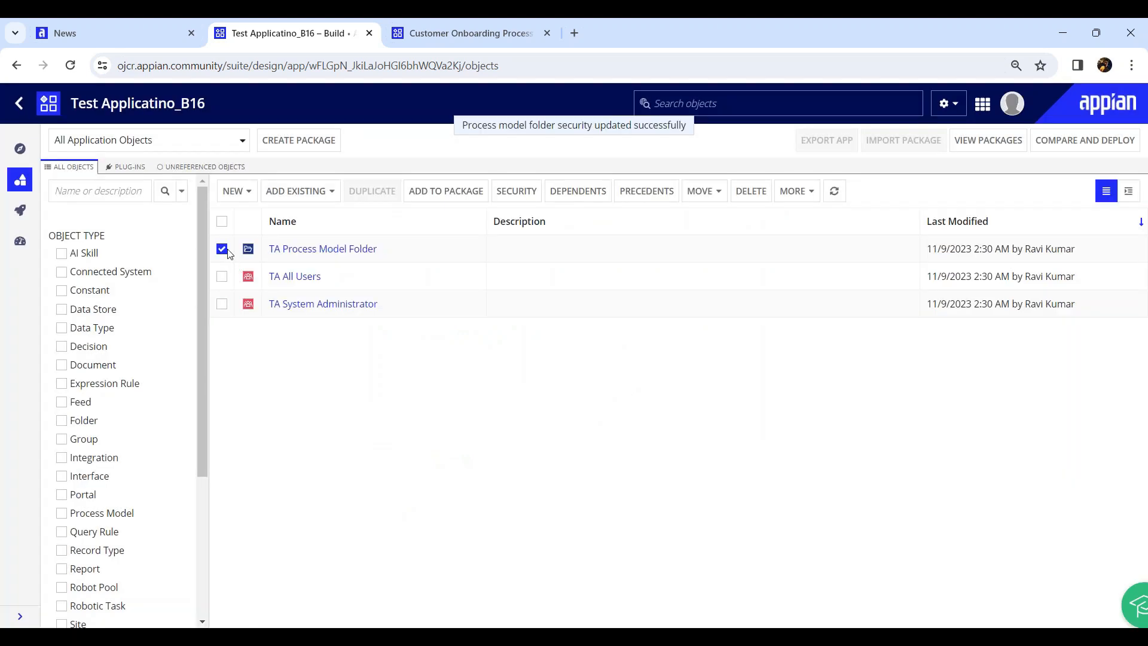
Recheck the folder's security without changes and return to the applications list
click(530, 192)
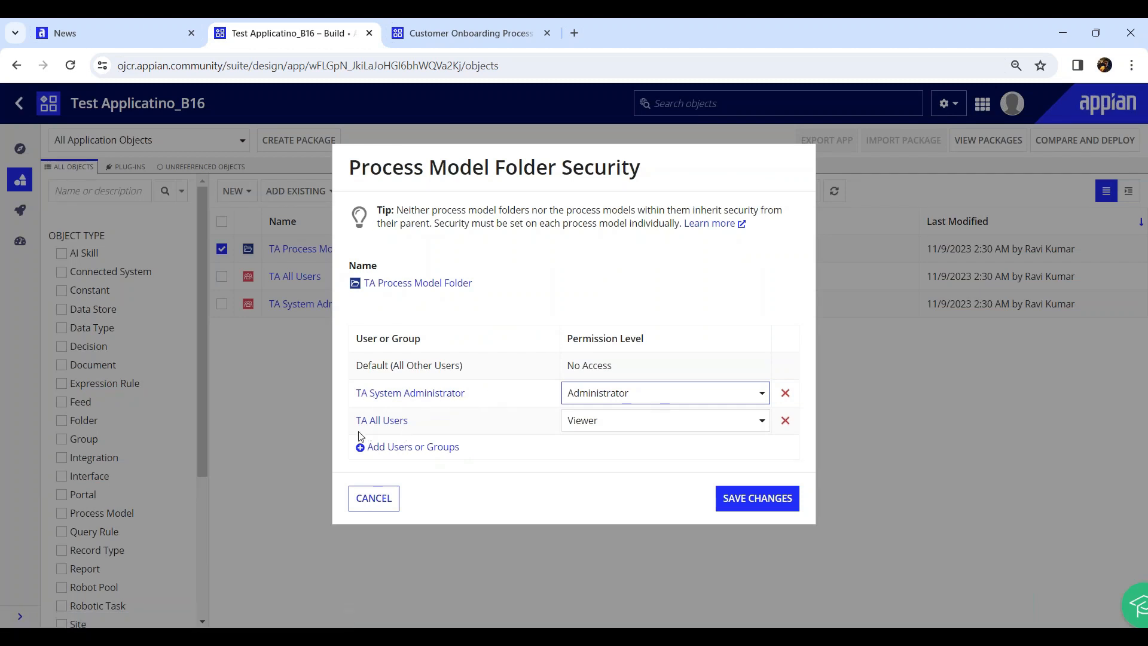
click(357, 506)
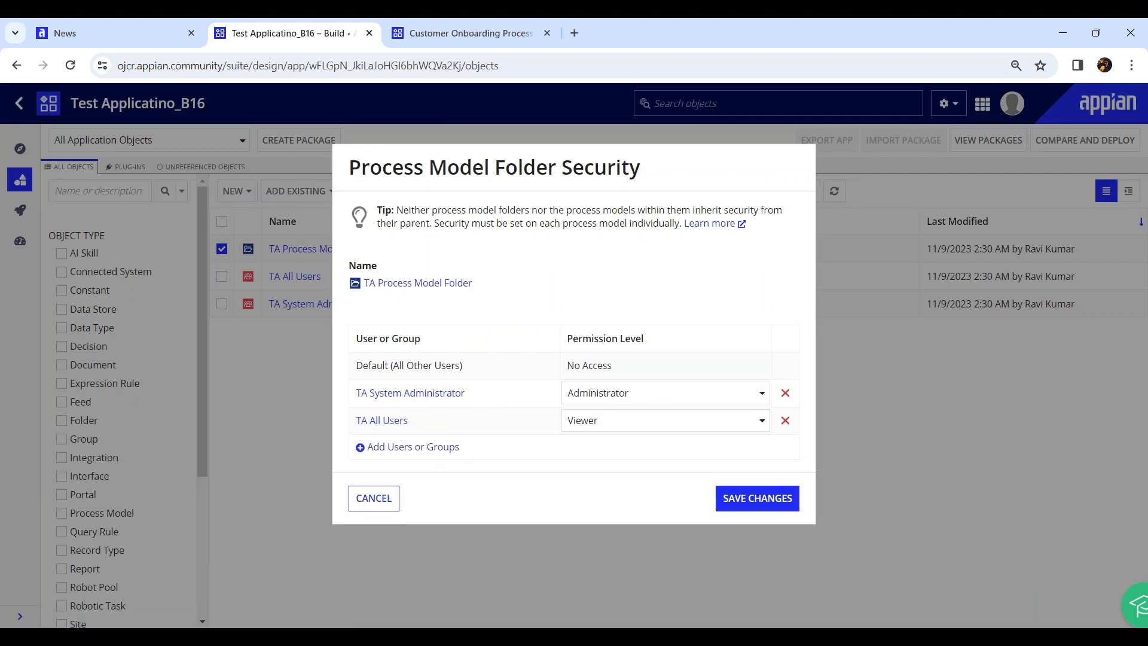
click(222, 249)
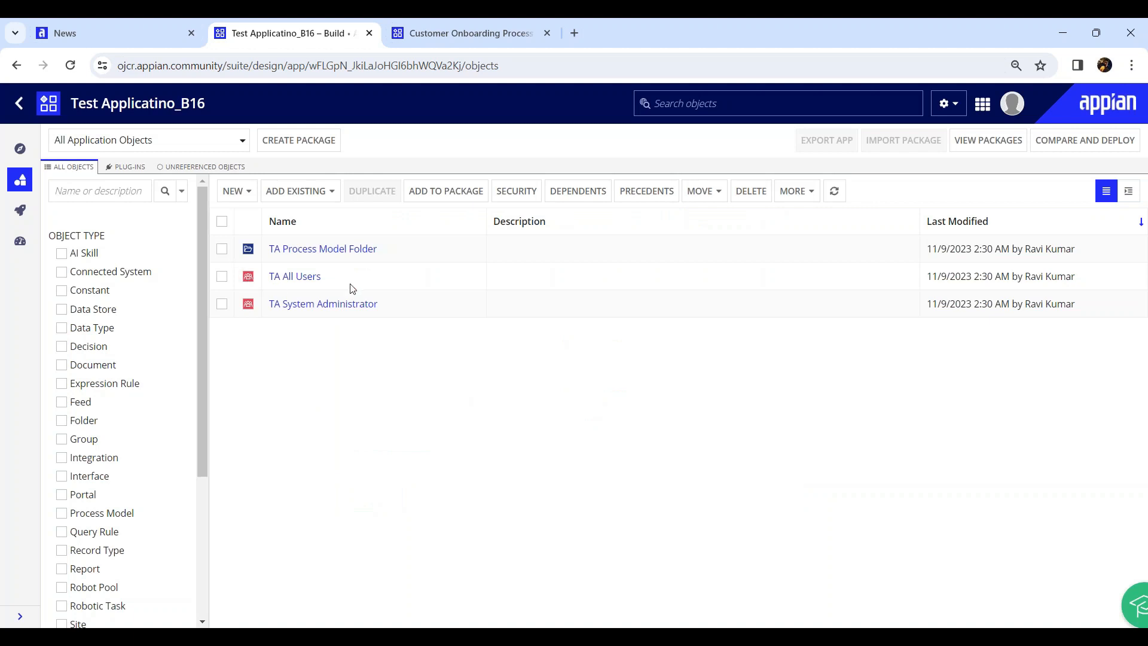
click(20, 108)
In Test Applicatino_B16's security, add TA System Administrator with Administrator permission
scroll(153, 479, down, 3)
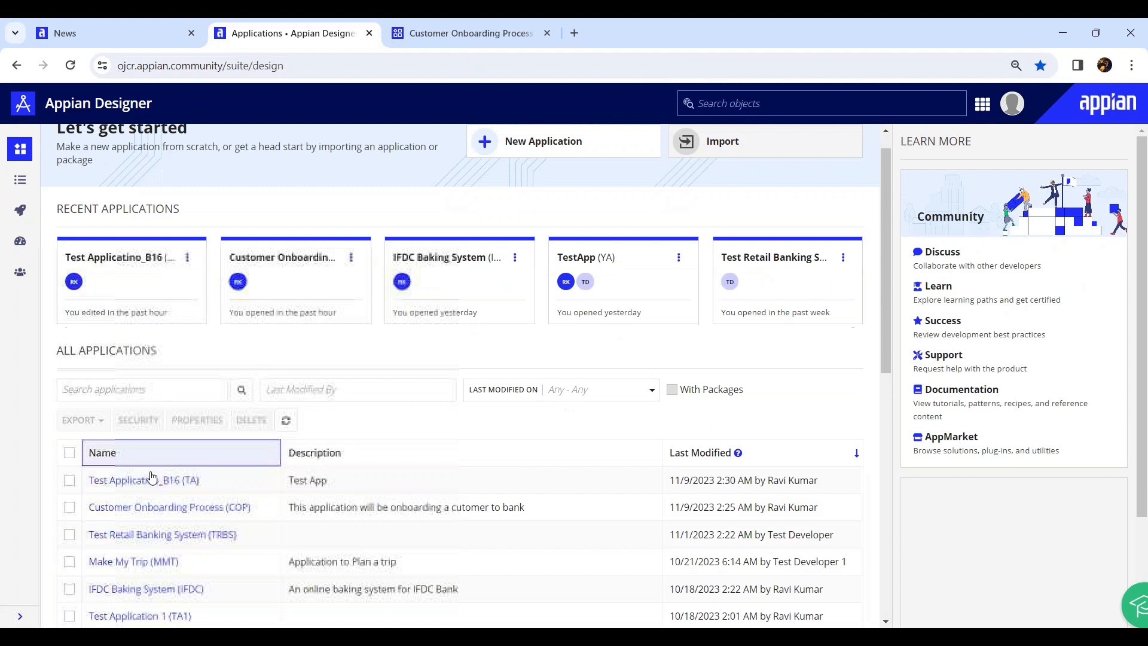
click(69, 358)
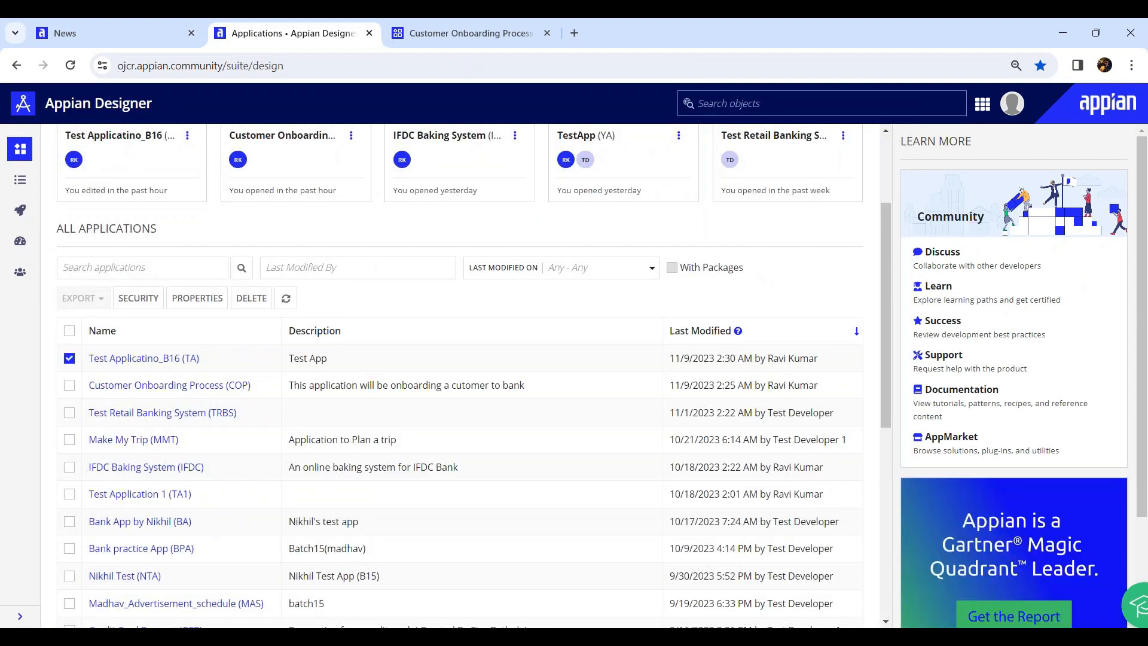
click(138, 298)
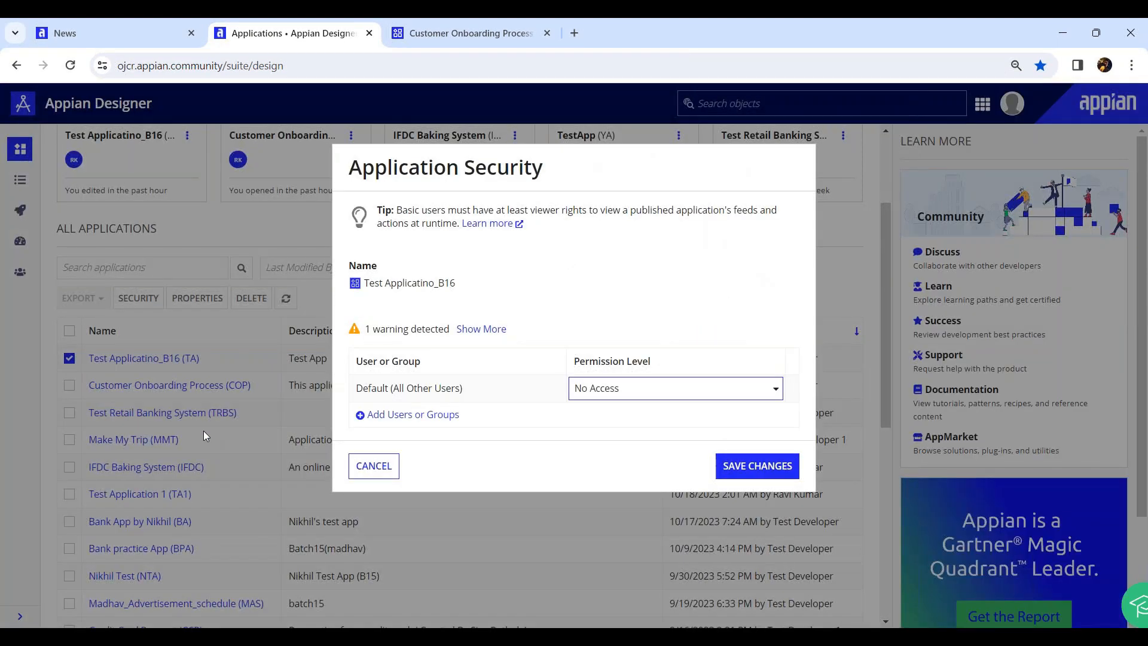
click(434, 416)
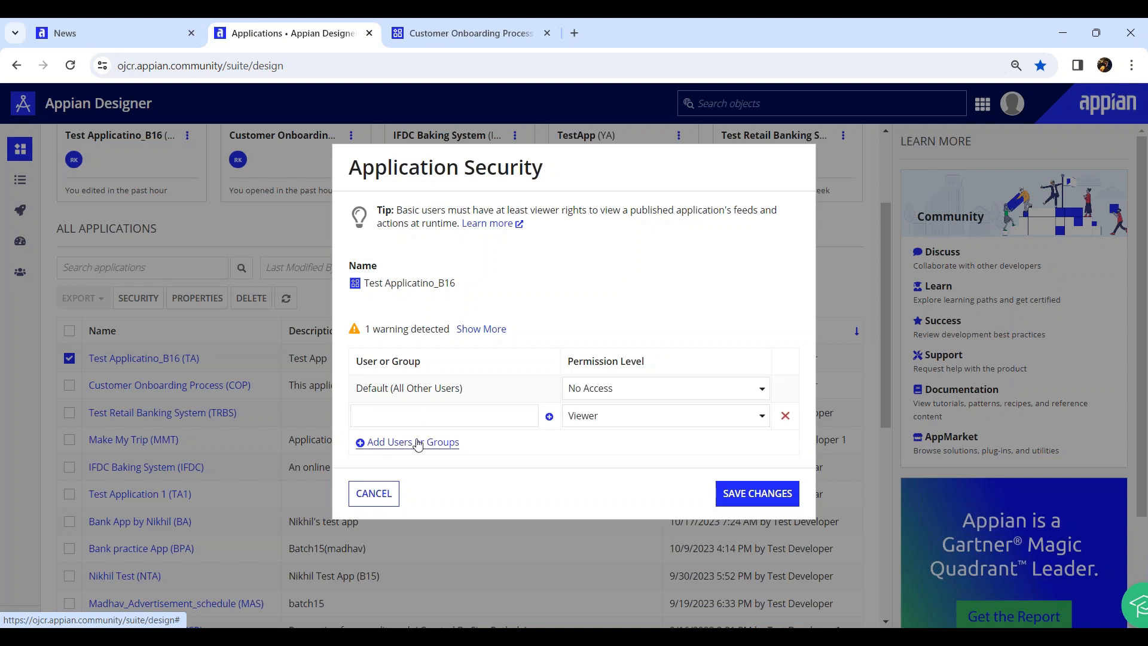
click(419, 441)
click(418, 423)
text(ta system)
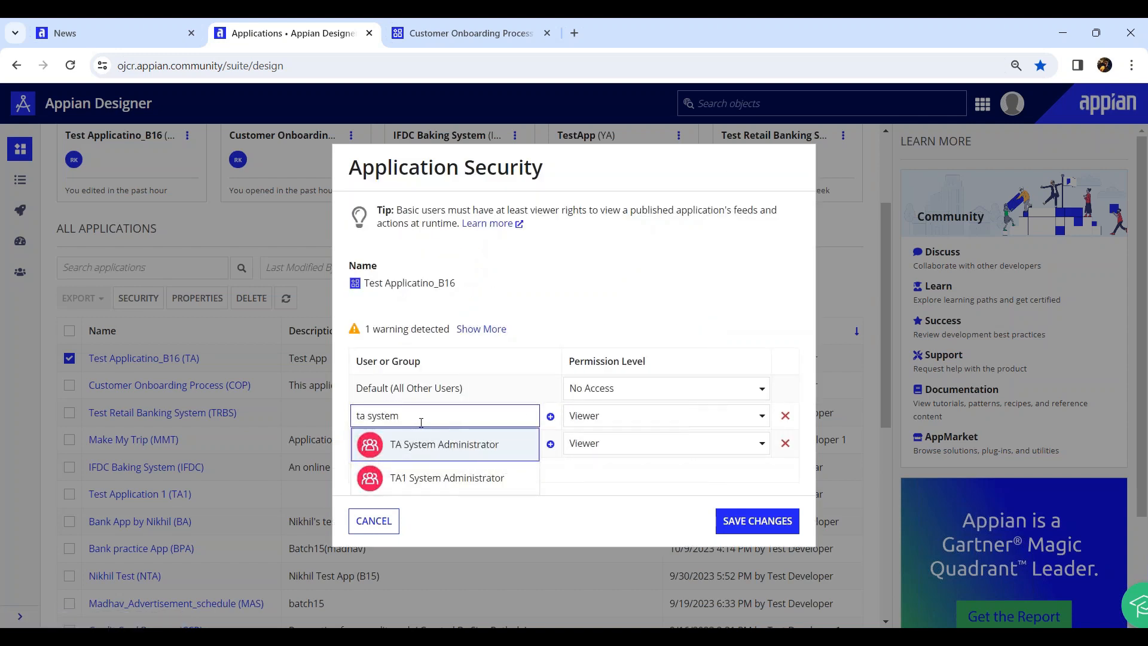
click(460, 445)
click(609, 426)
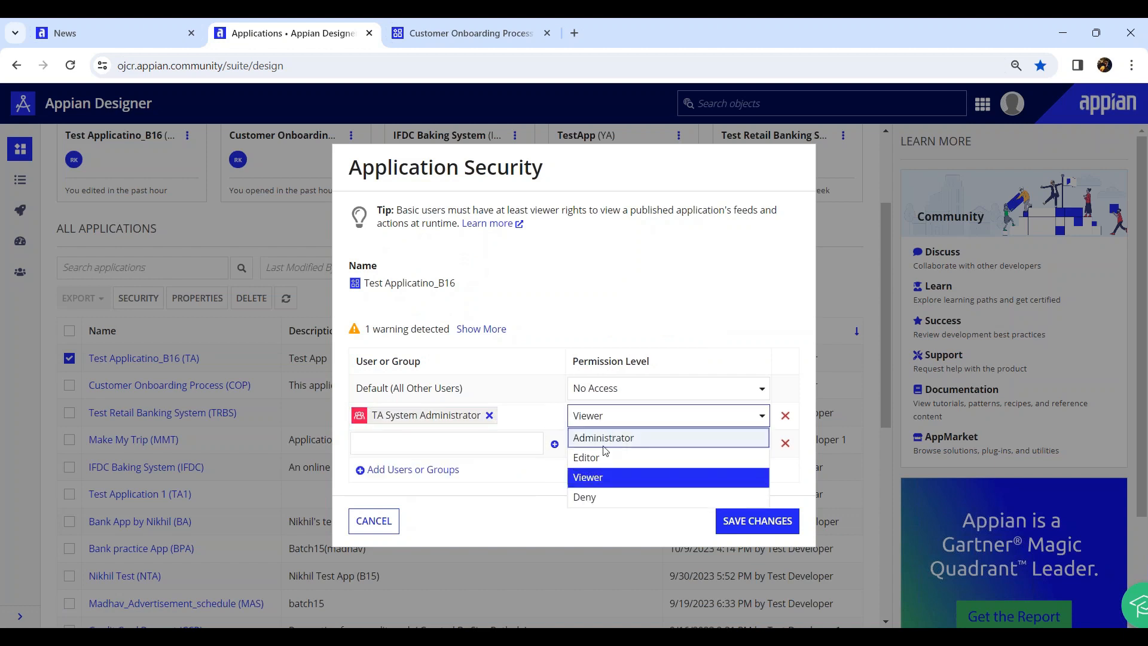
click(605, 438)
Add TA All Users to the application security and deselect the application
drag(456, 448, 484, 437)
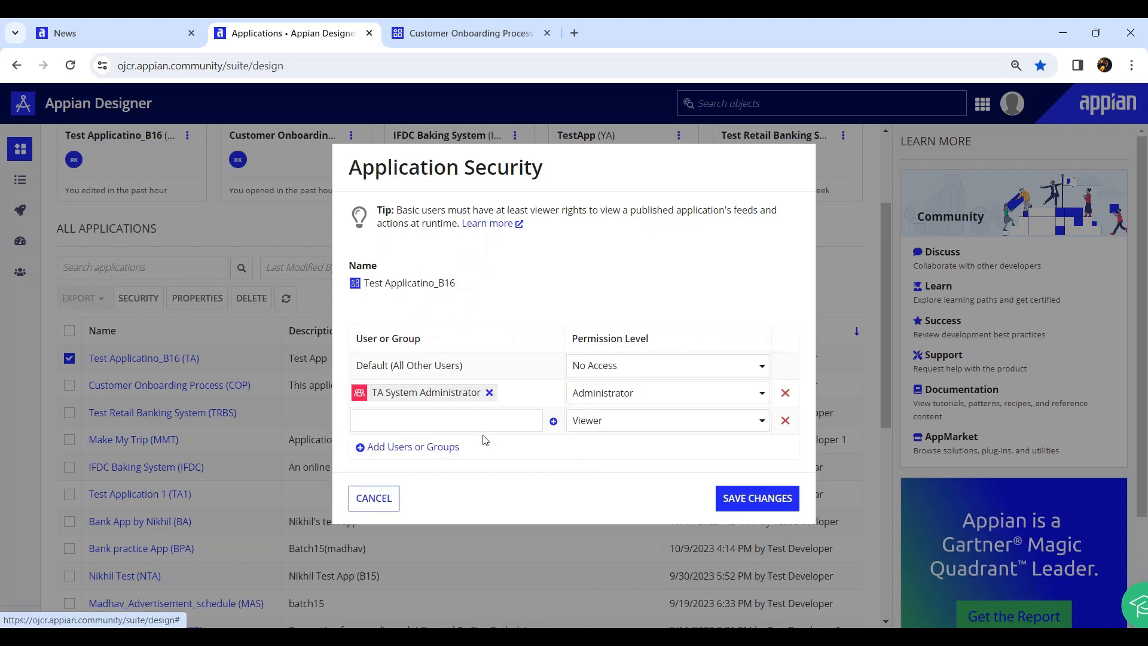
click(478, 422)
text(ta all)
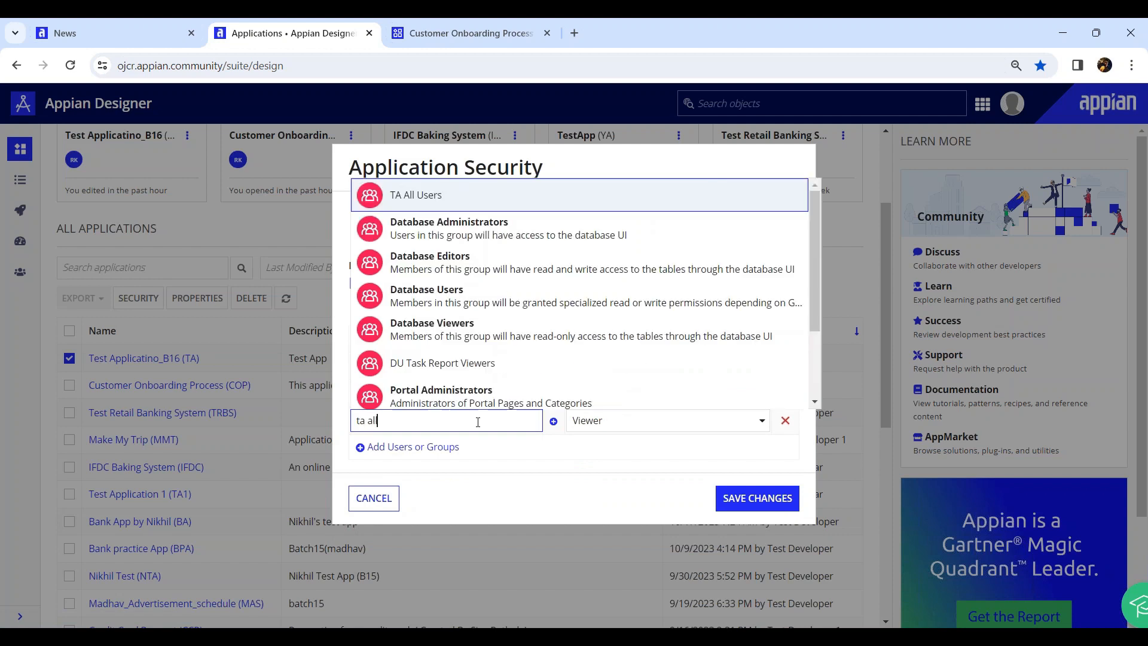
click(453, 447)
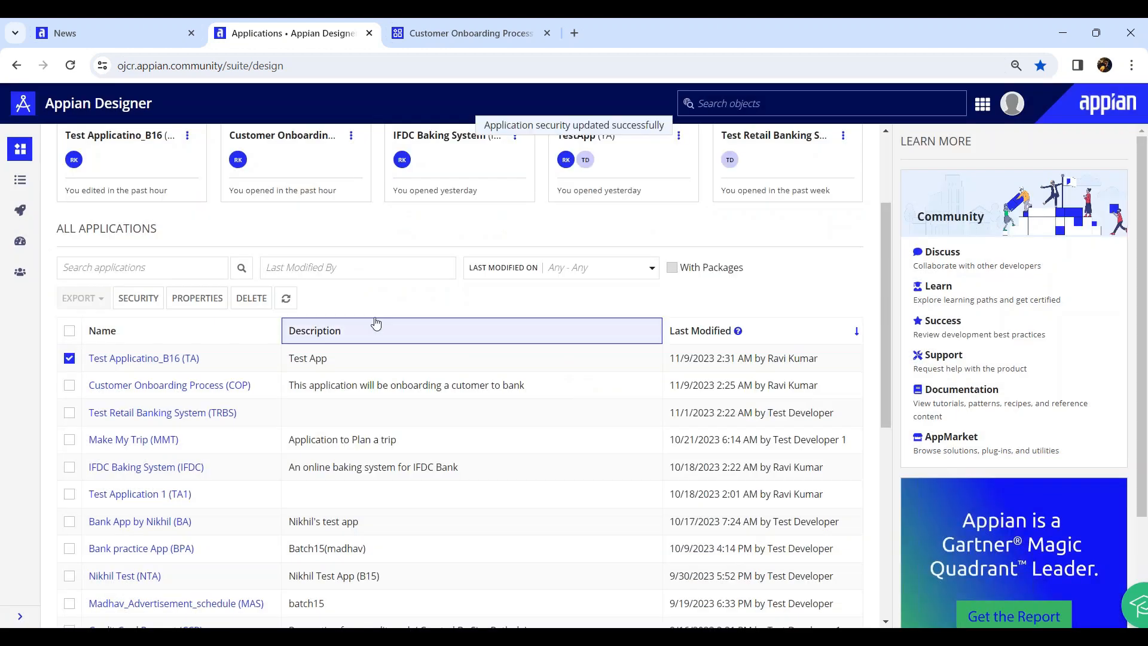
click(69, 358)
Open Test Applicatino_B16's objects list, briefly checking the Customer Onboarding Process tab
drag(201, 360, 88, 359)
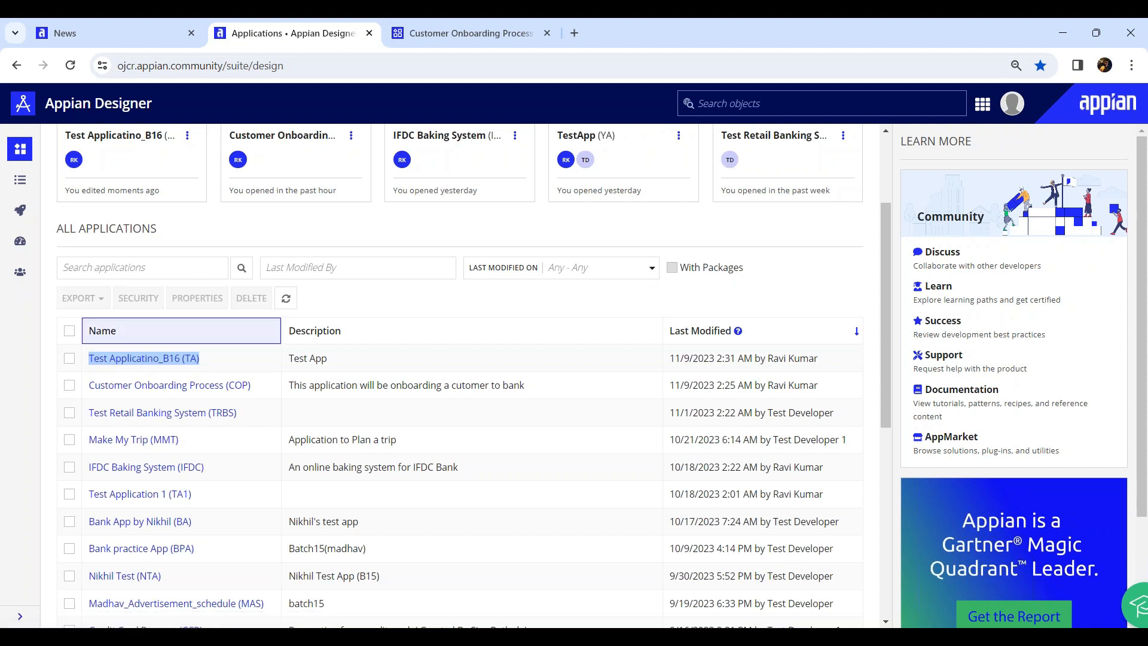
click(386, 227)
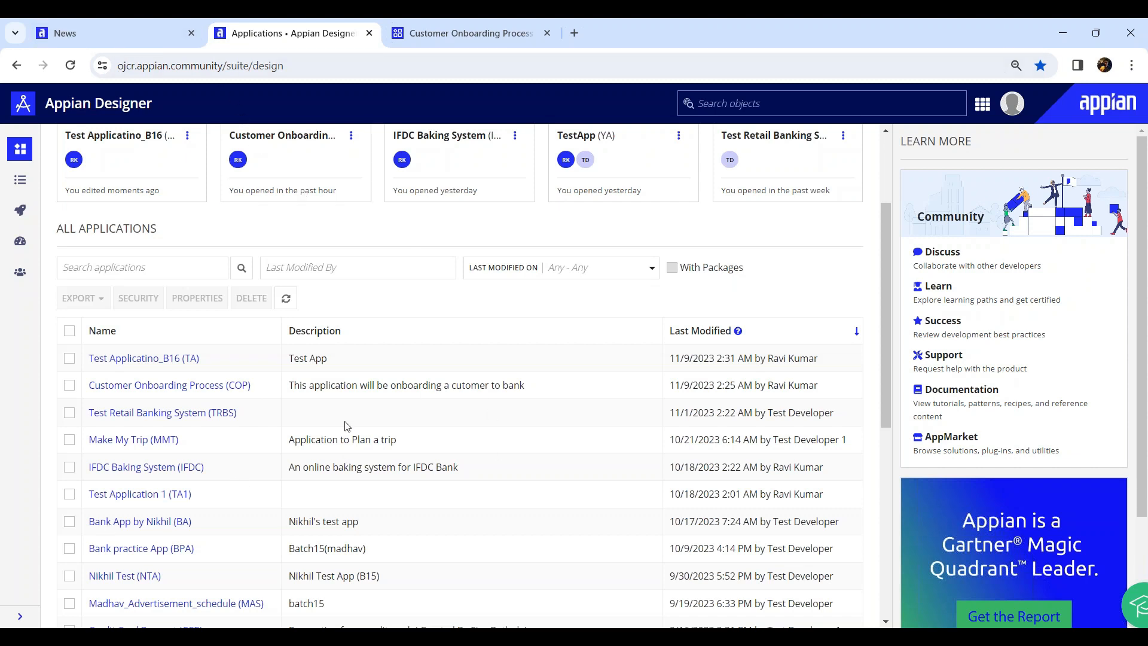
scroll(134, 365, down, 4)
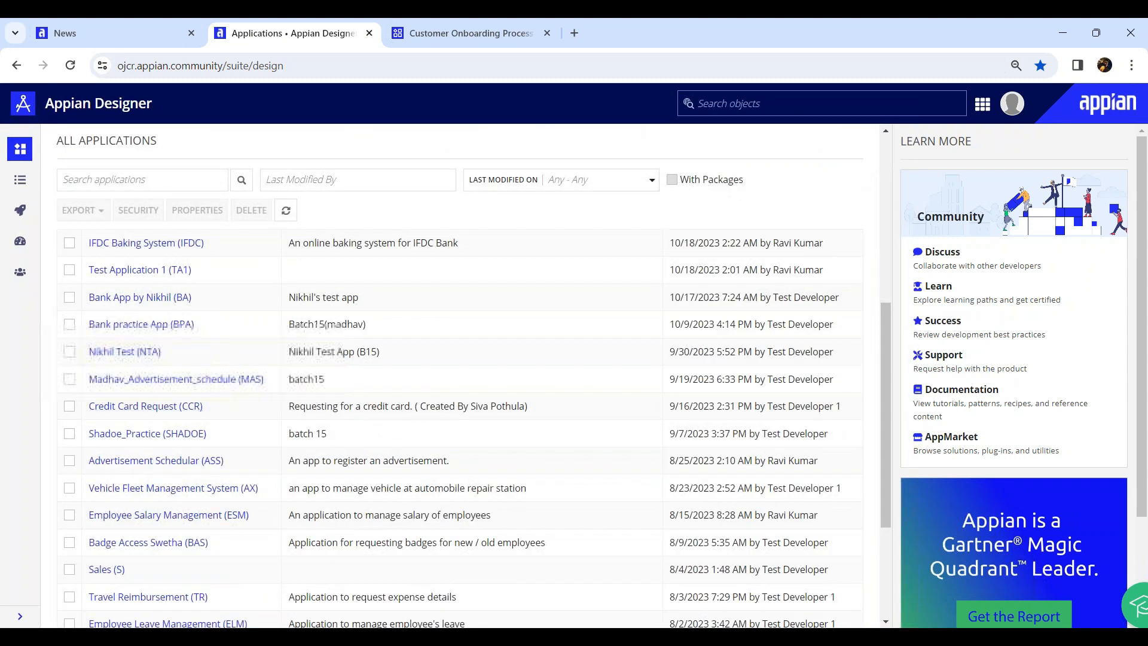
scroll(151, 263, up, 4)
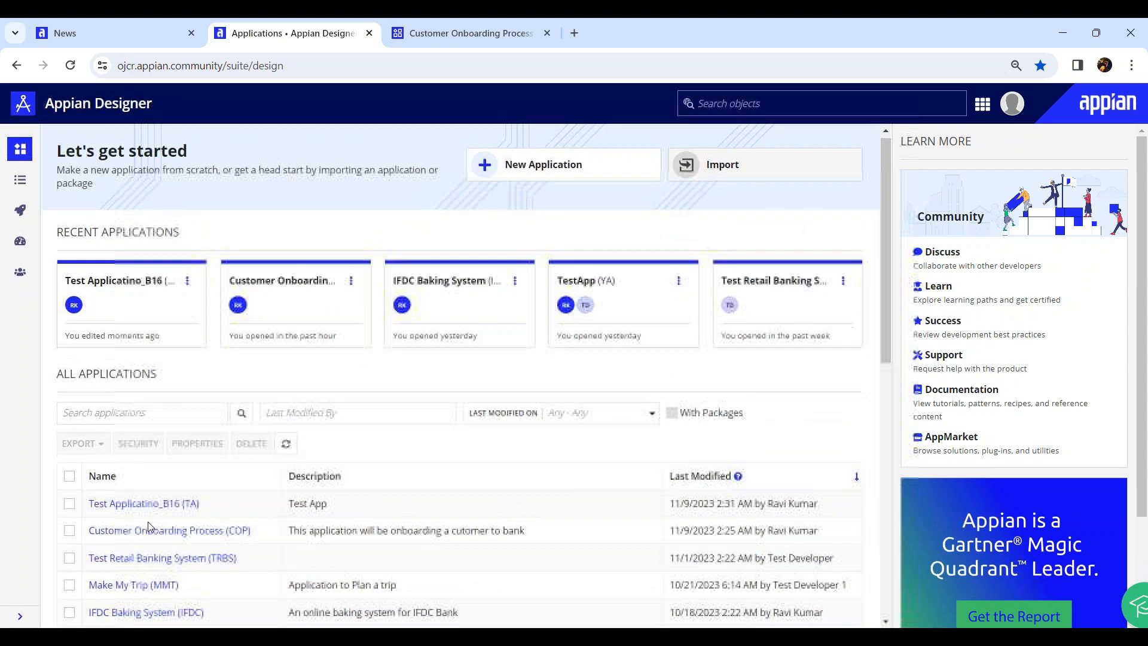
scroll(151, 263, down, 2)
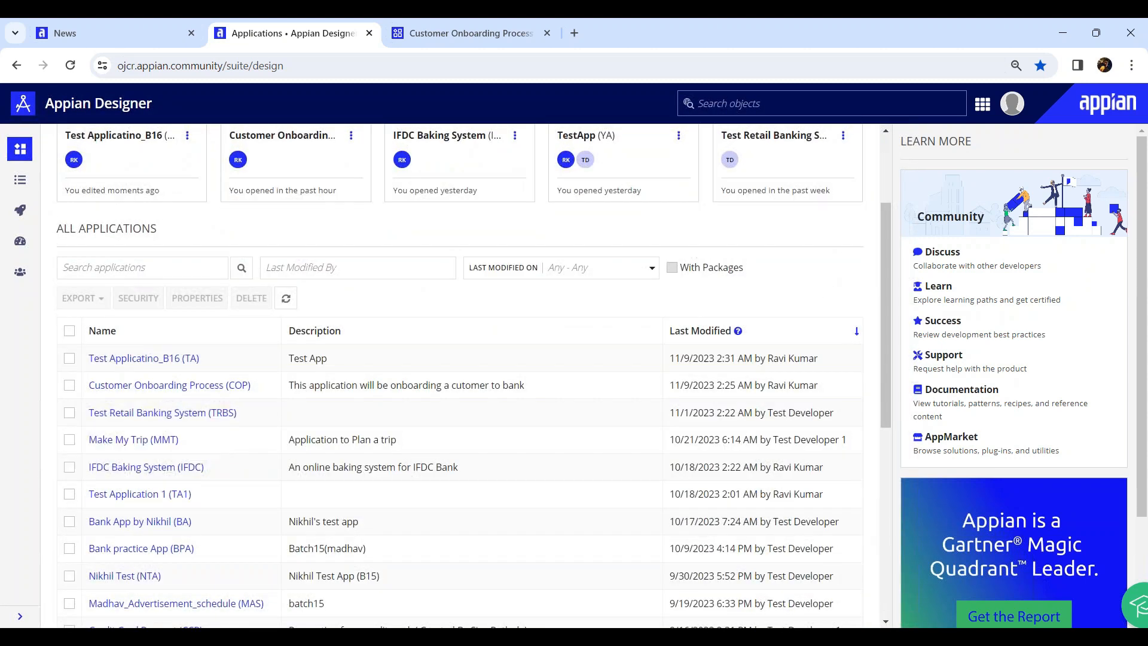
click(140, 359)
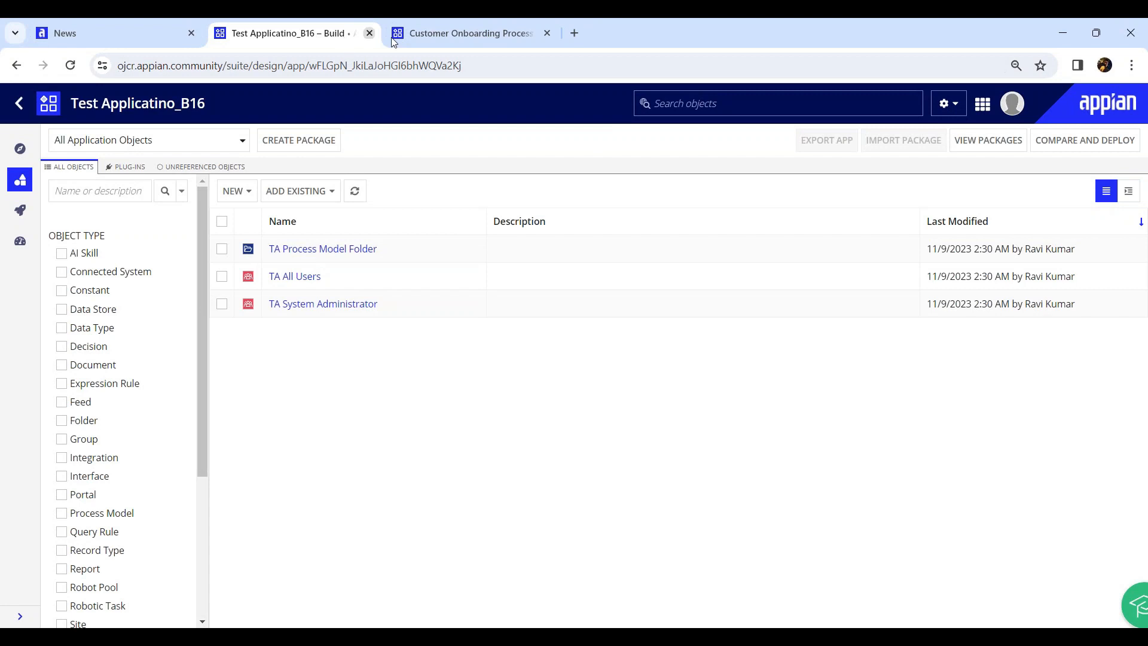
click(422, 35)
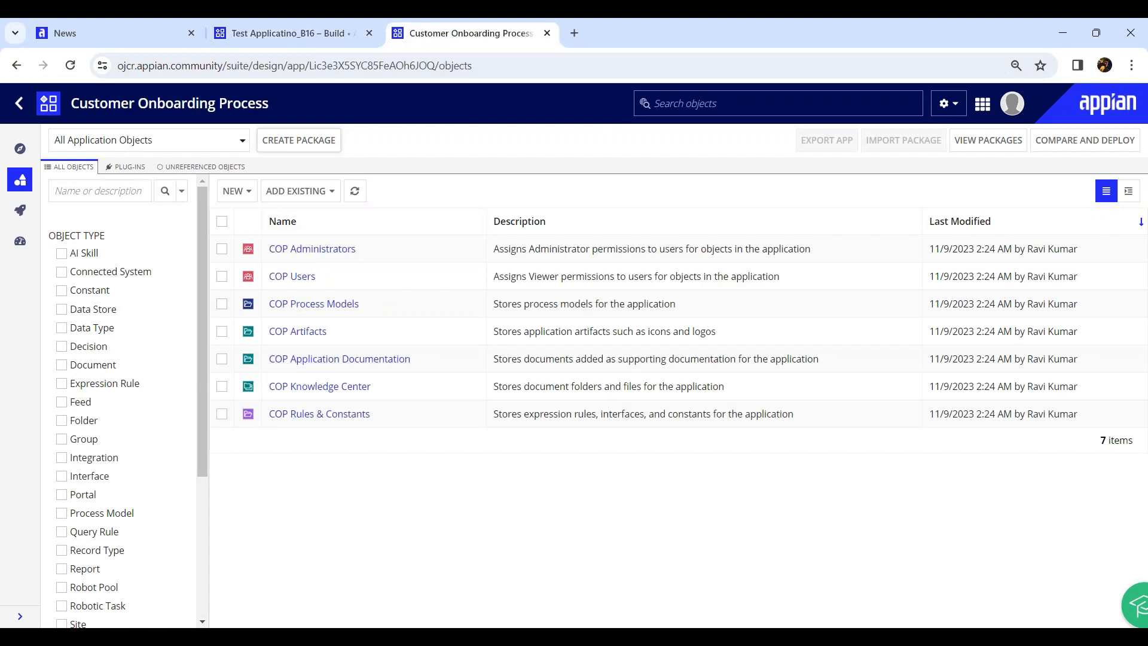
click(308, 35)
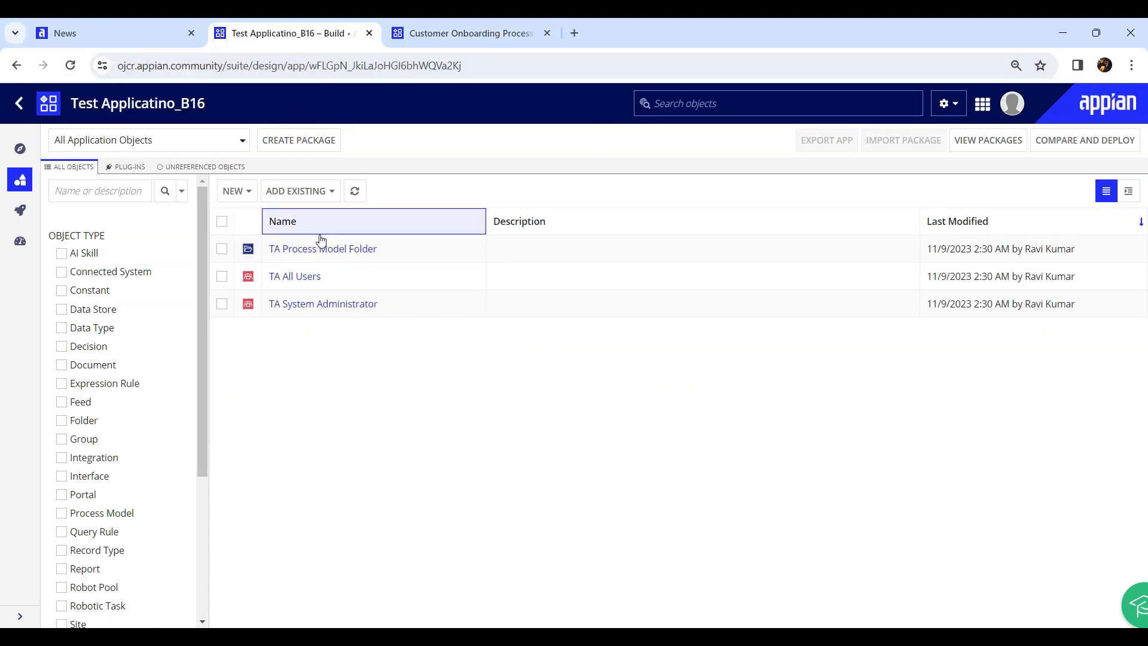
drag(417, 251, 275, 254)
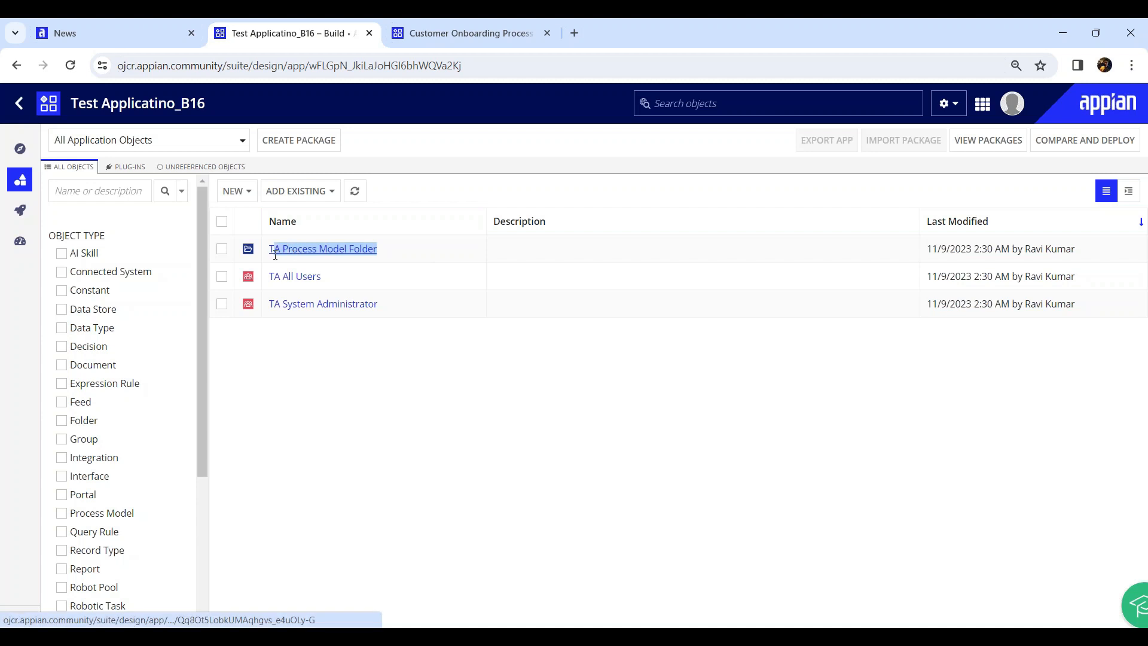
Create a new rule folder named TA Interface Folder
click(236, 190)
scroll(271, 478, down, 2)
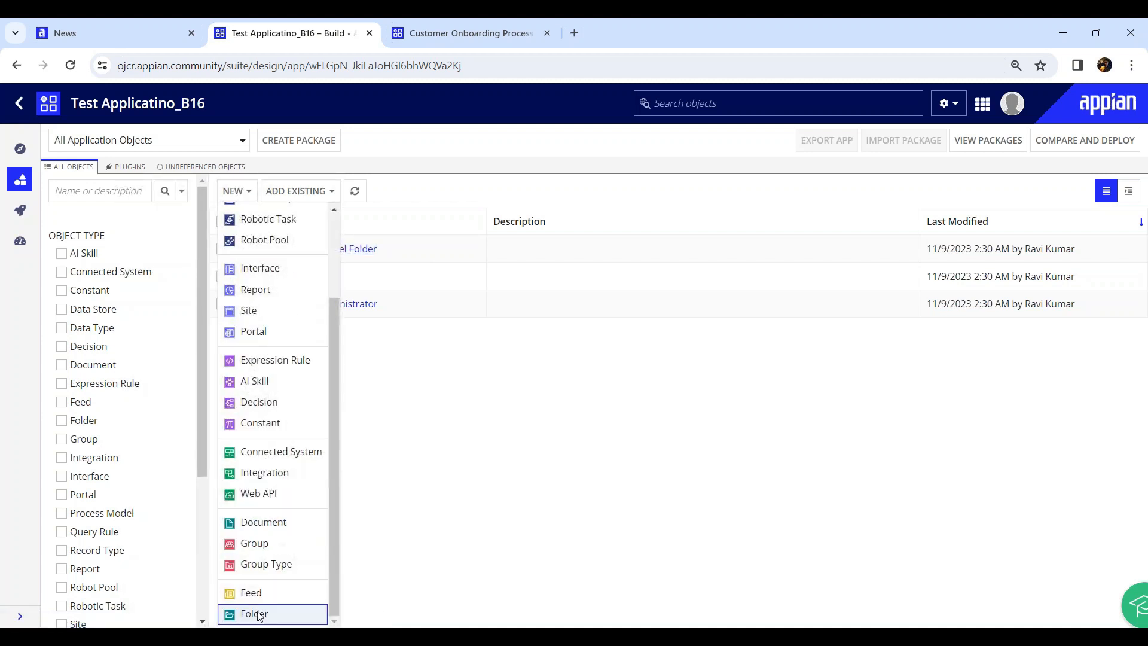
click(254, 613)
click(408, 317)
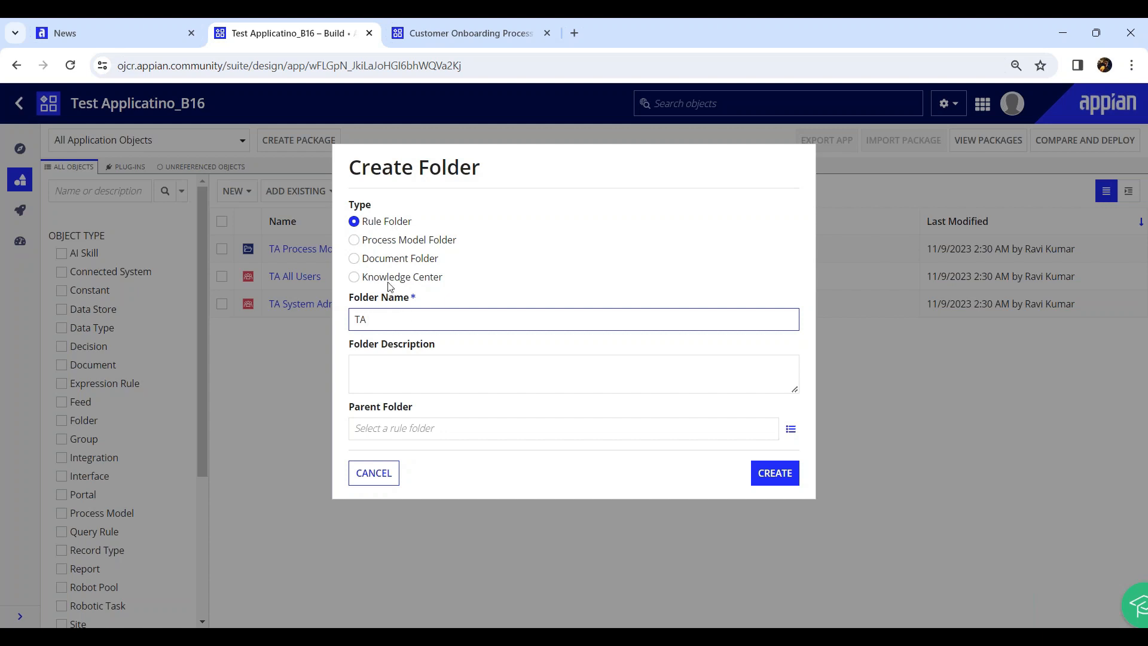
text(Interface Folder)
click(763, 467)
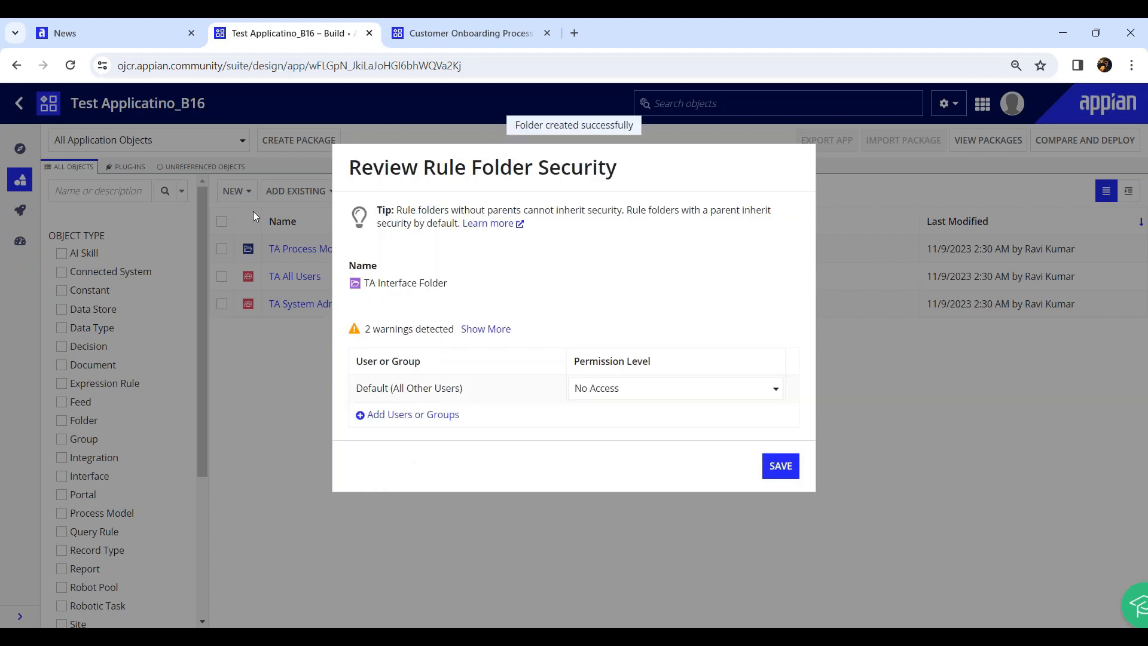
Secure it with TA System Administrator as Administrator and TA All Users, then save
click(415, 414)
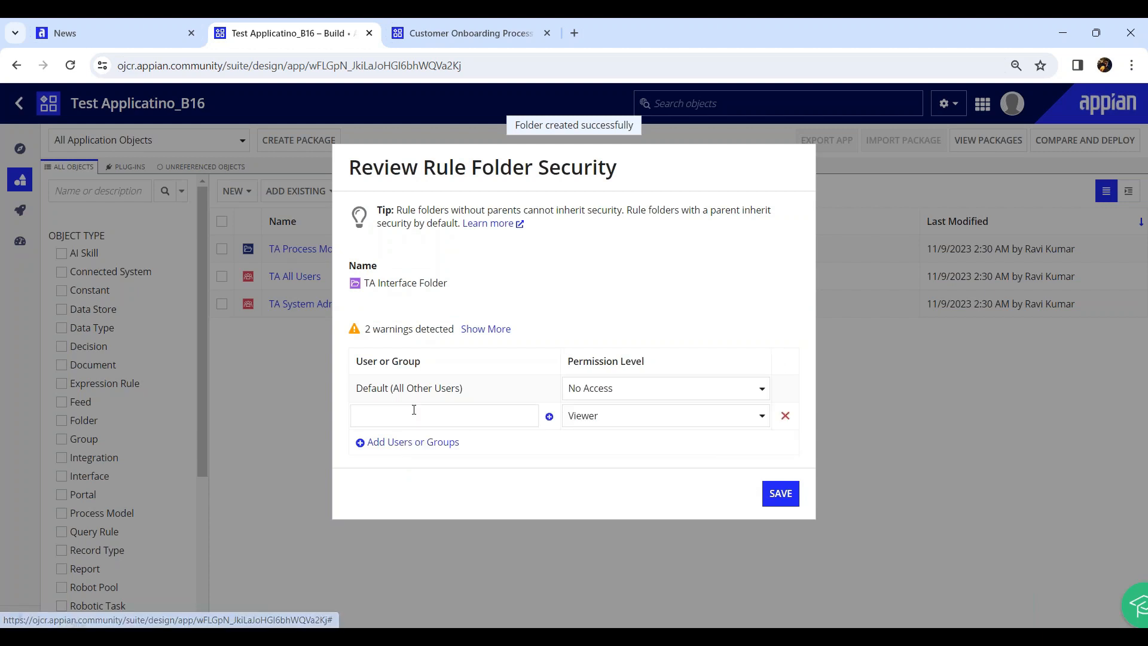
text(TA sys)
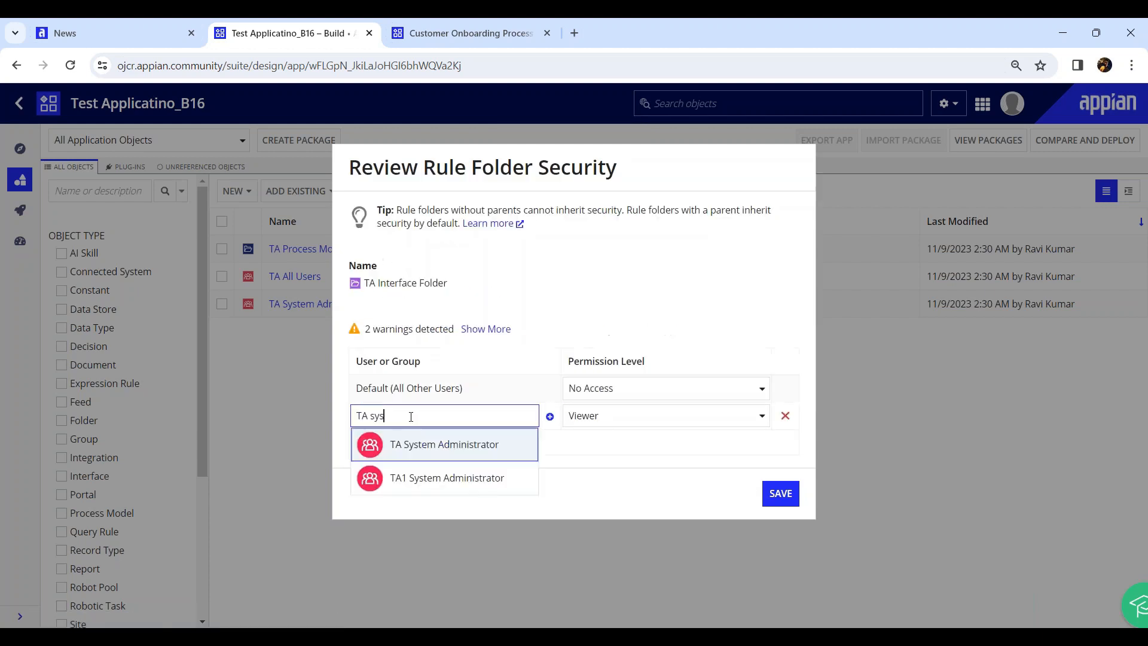
click(453, 455)
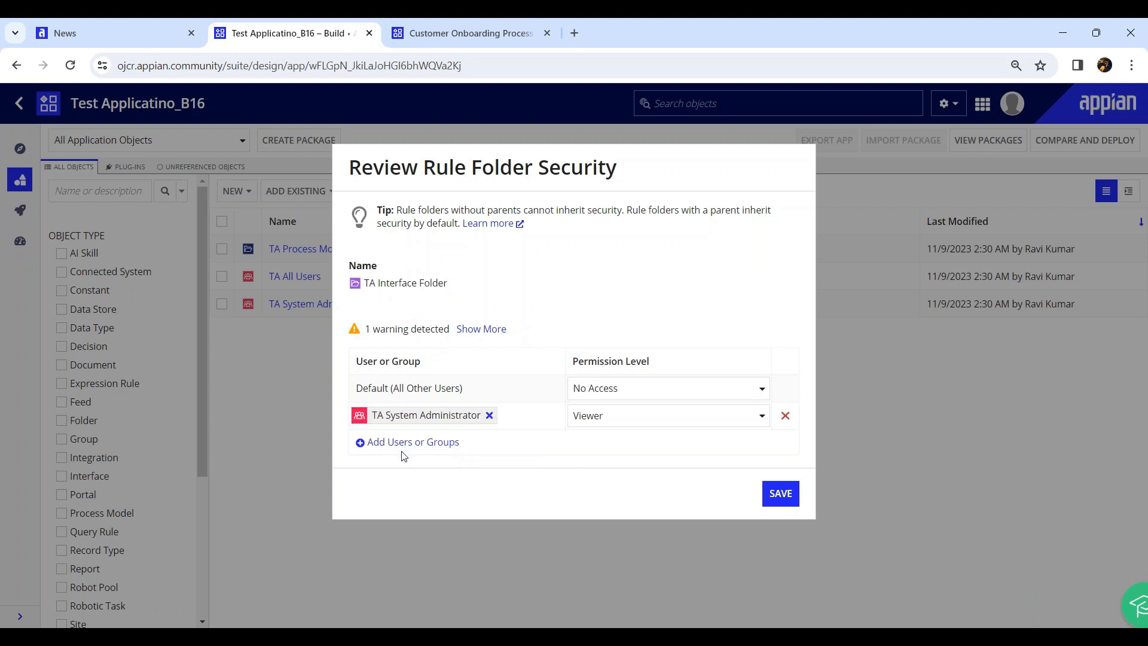
click(410, 445)
text(TA )
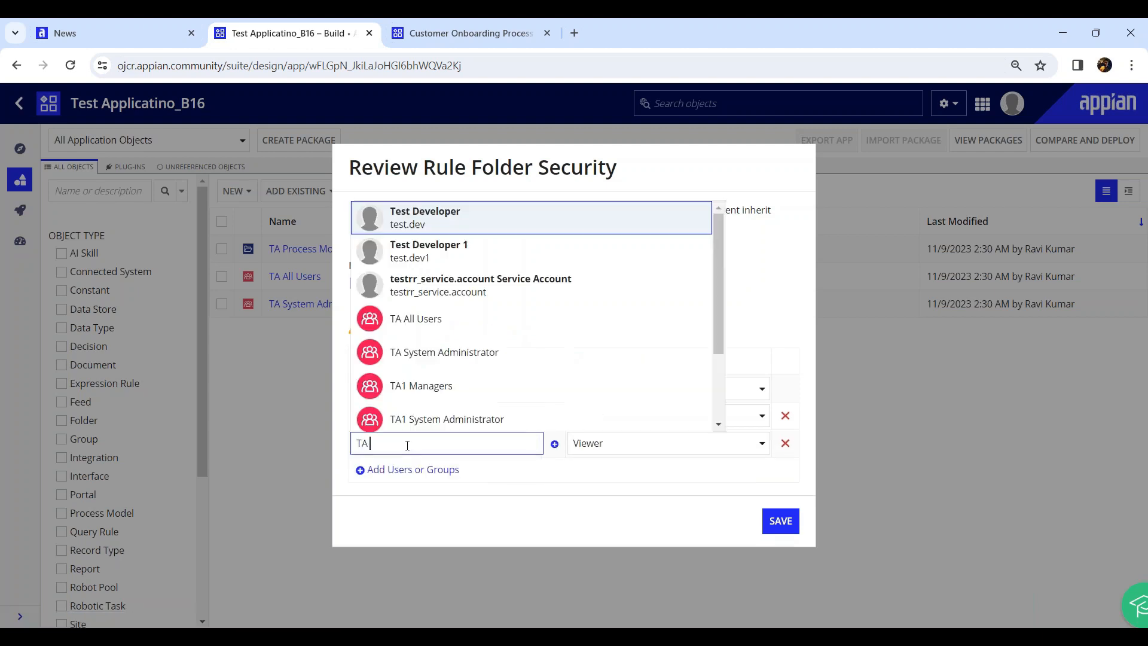
text(all Users)
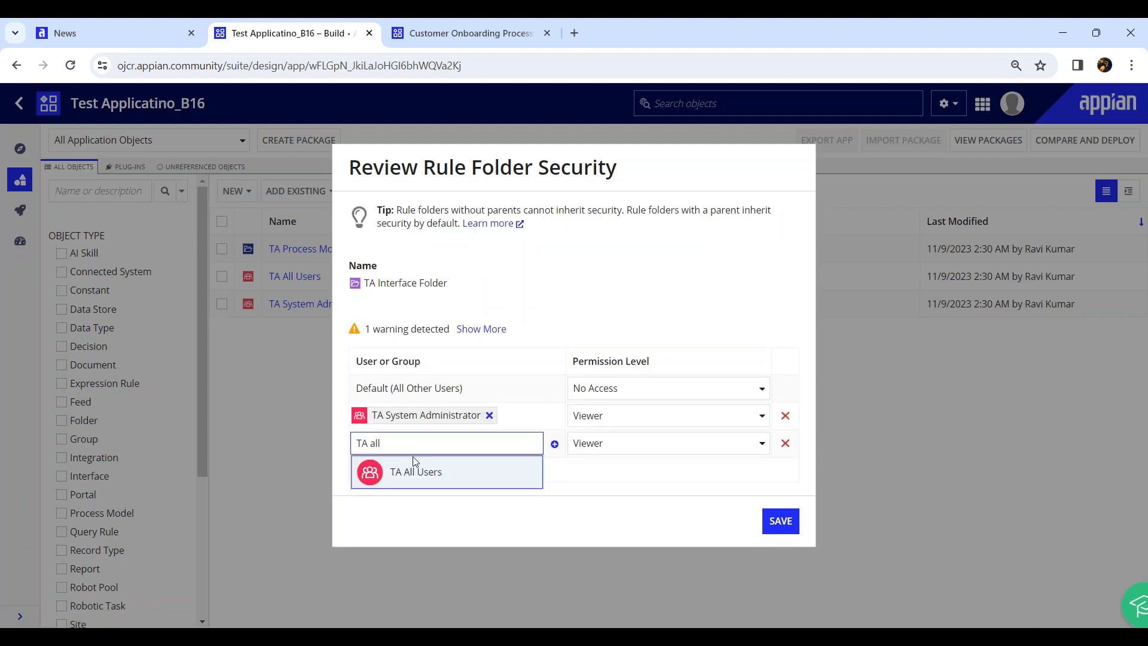
click(417, 469)
click(619, 418)
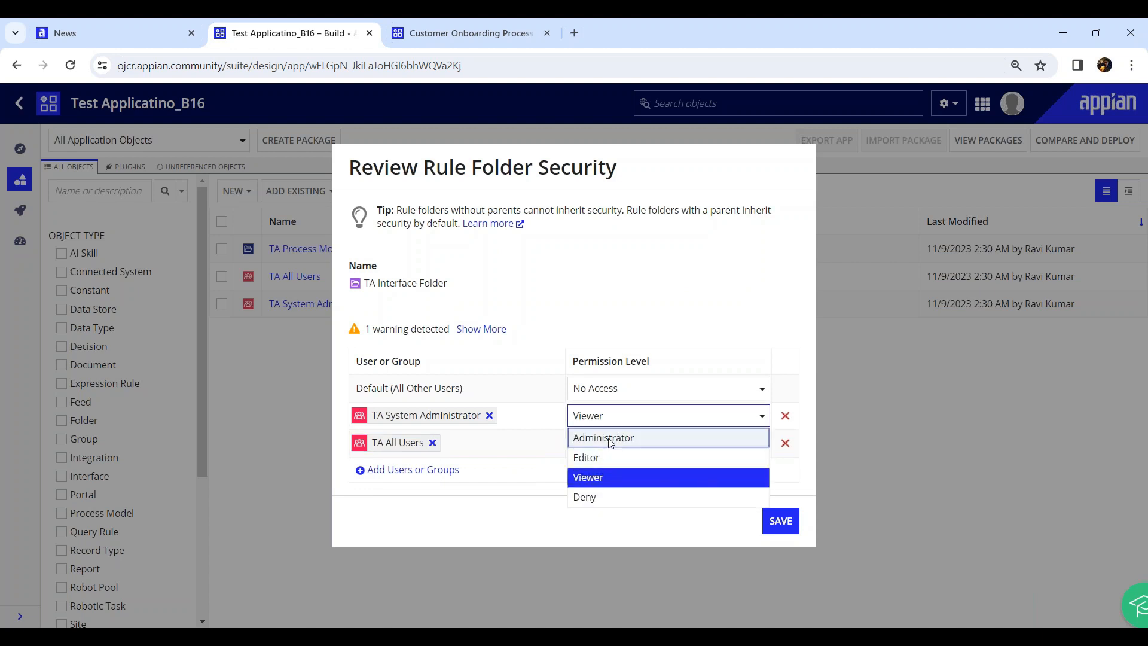
click(601, 439)
click(777, 507)
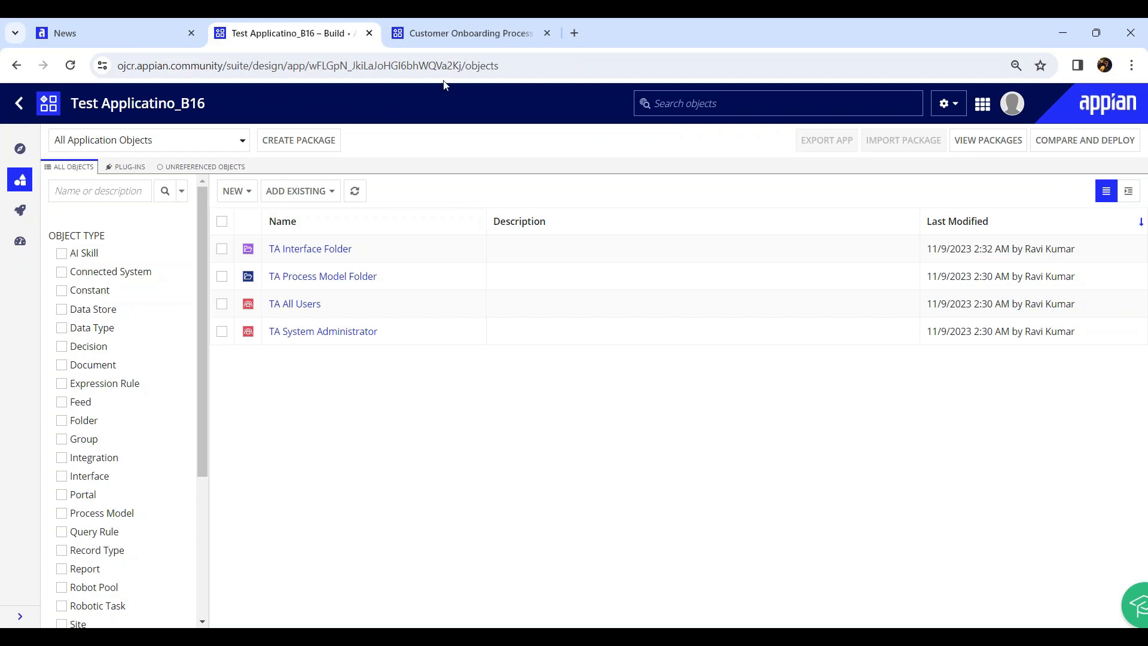
click(446, 41)
click(311, 41)
click(475, 37)
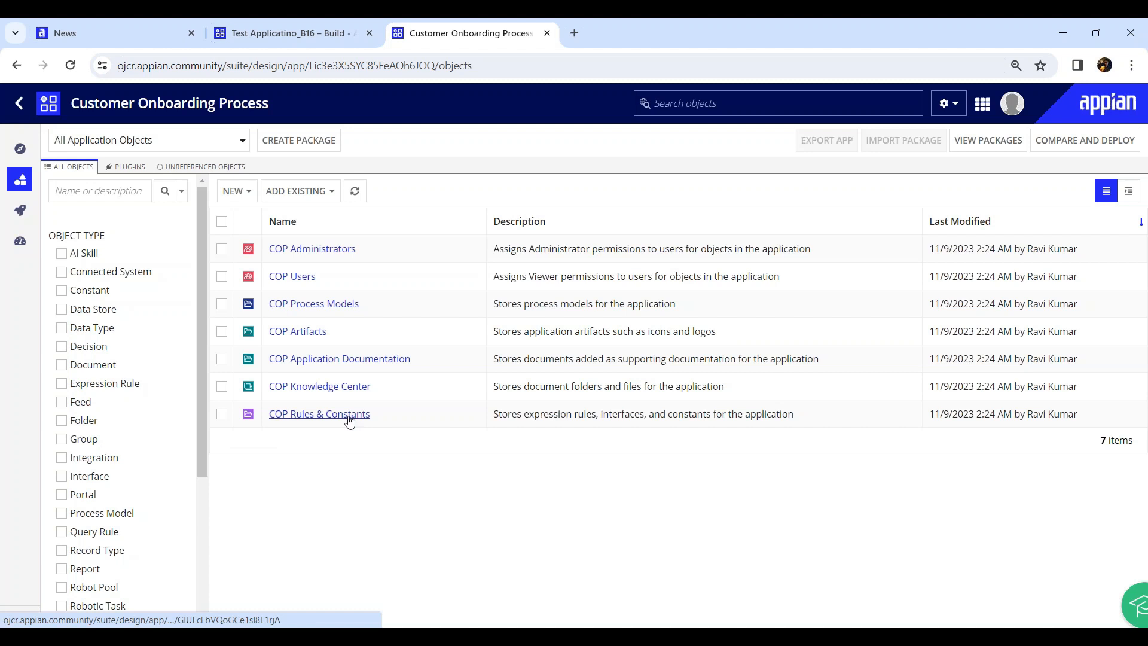
click(330, 33)
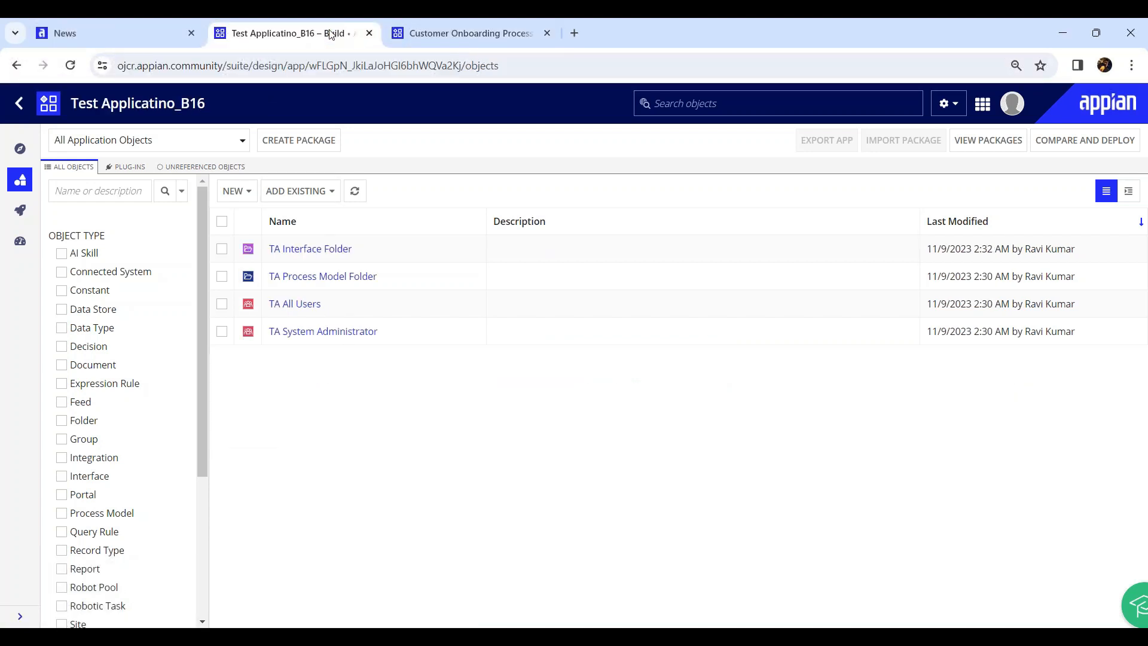
Create the rule folder TA Expression Rules and keep its default security
click(236, 201)
scroll(257, 476, down, 2)
click(263, 614)
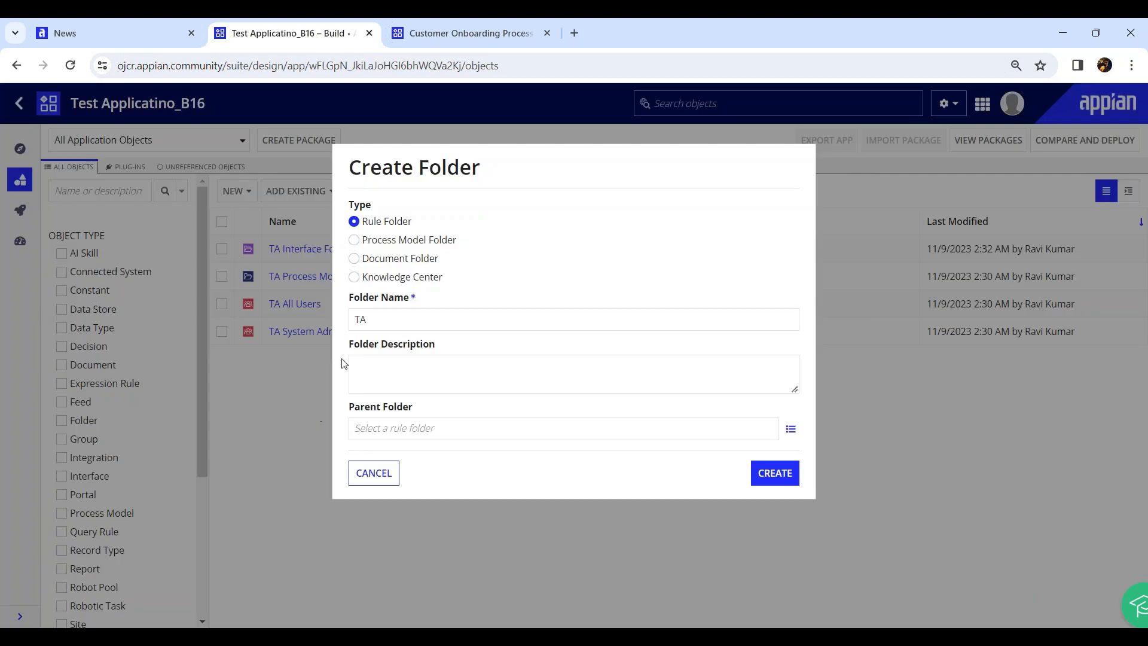
click(431, 315)
text(Expression Rules)
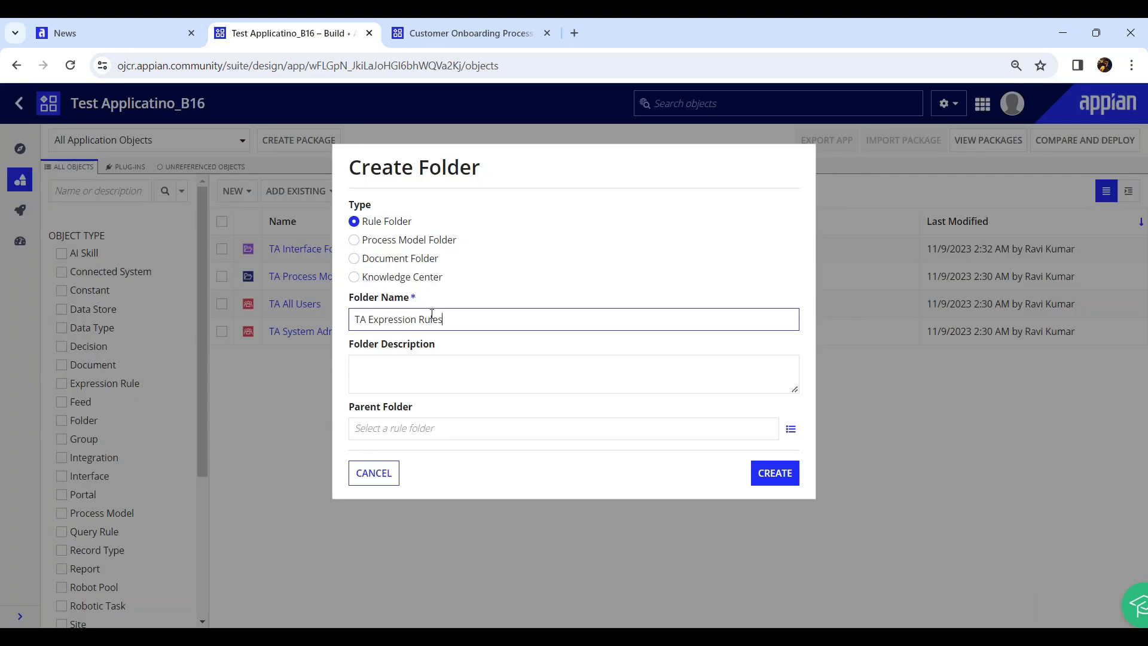
click(771, 472)
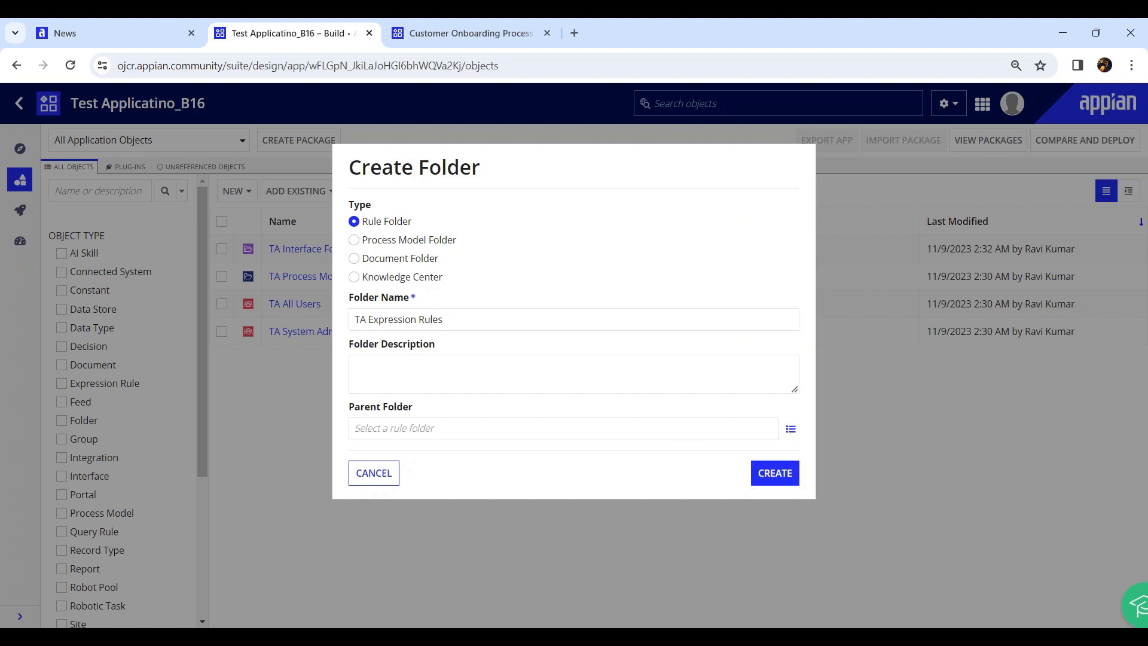
click(787, 459)
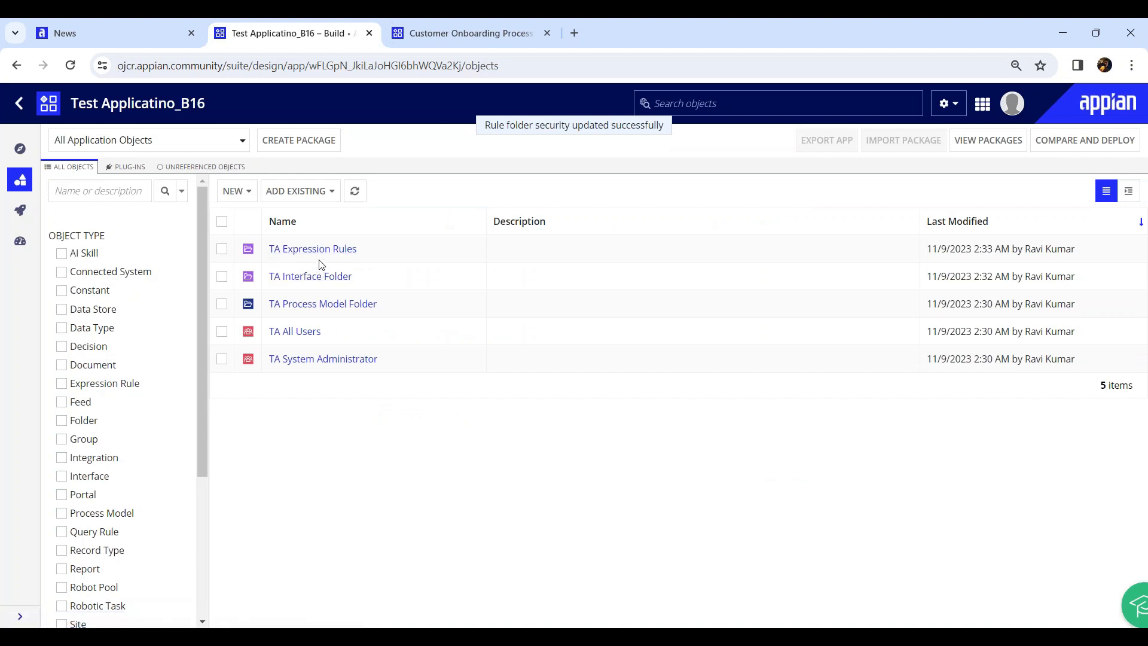
drag(377, 276, 275, 282)
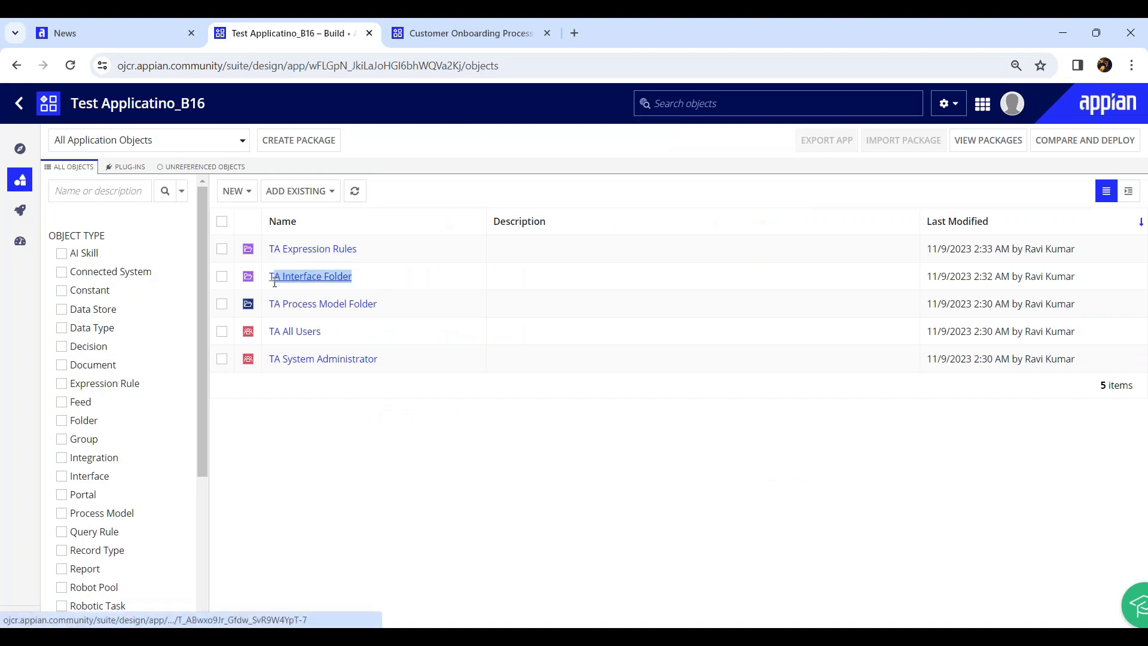
drag(379, 256, 263, 257)
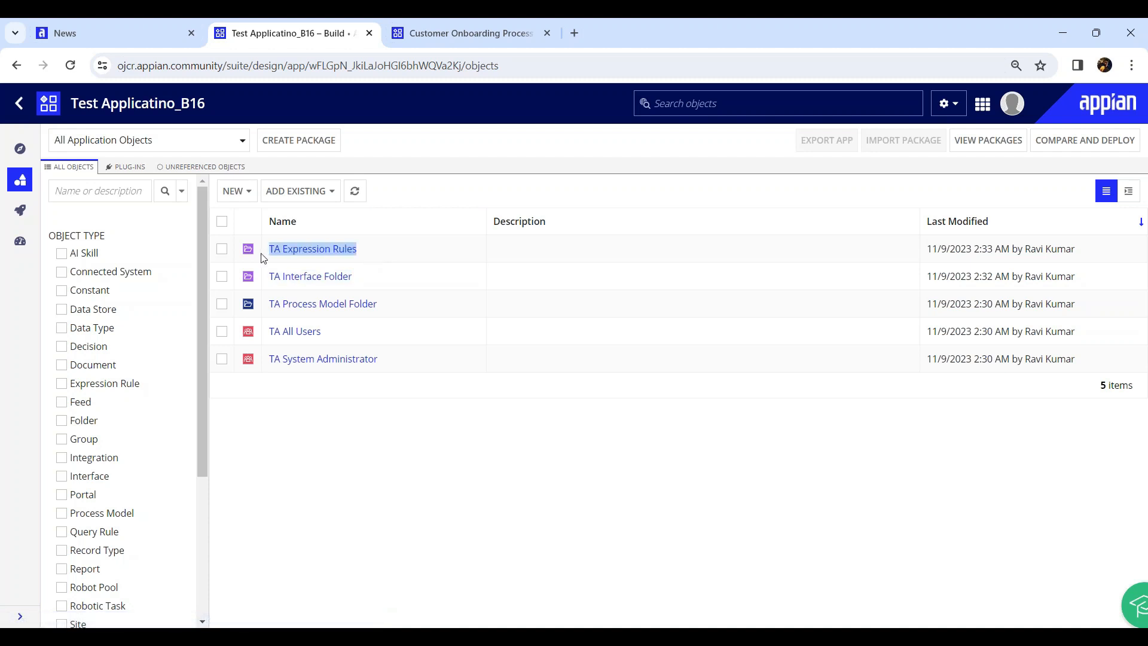
click(321, 440)
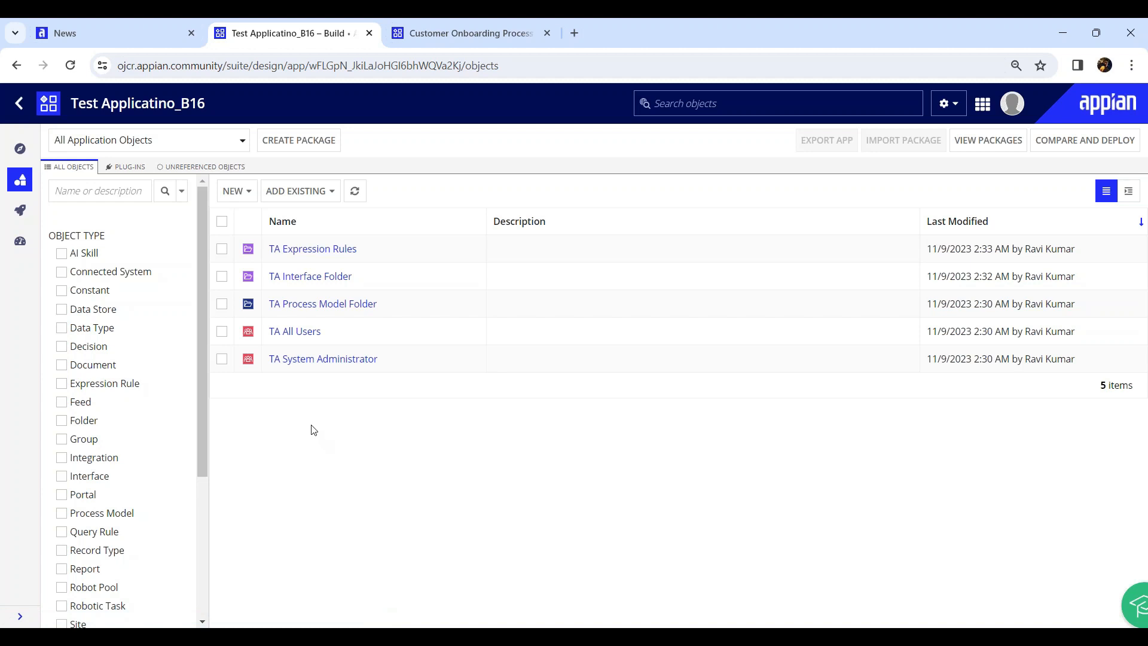
Close the Test Applicatino_B16 tab and launch the Cloud Database from the gear menu
click(453, 42)
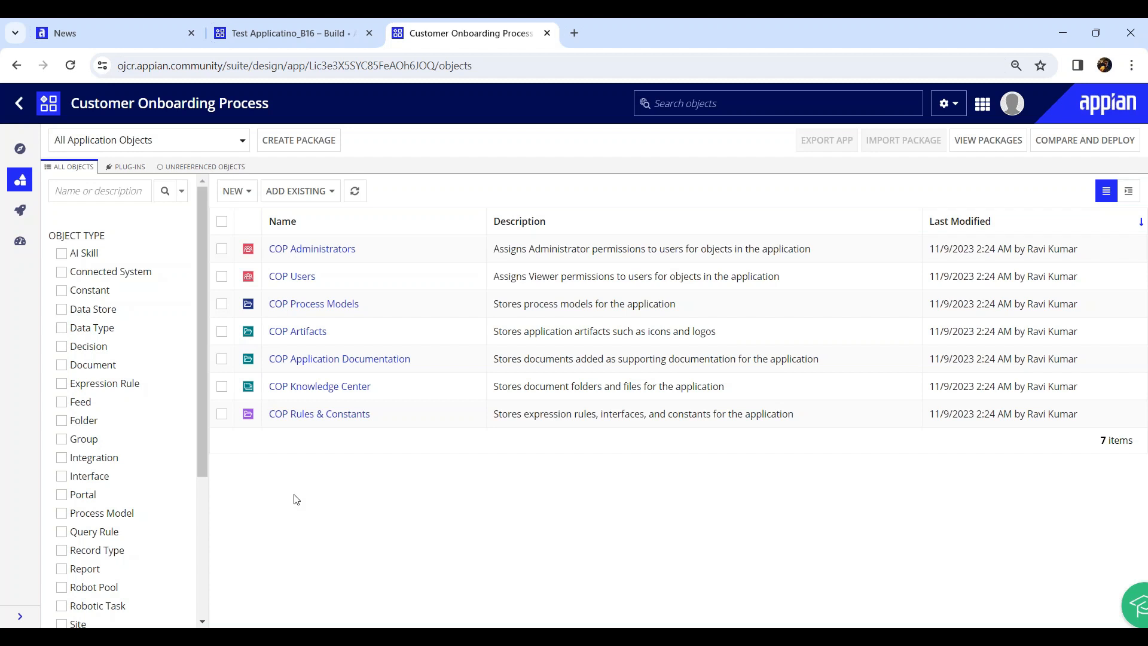
middle_click(288, 39)
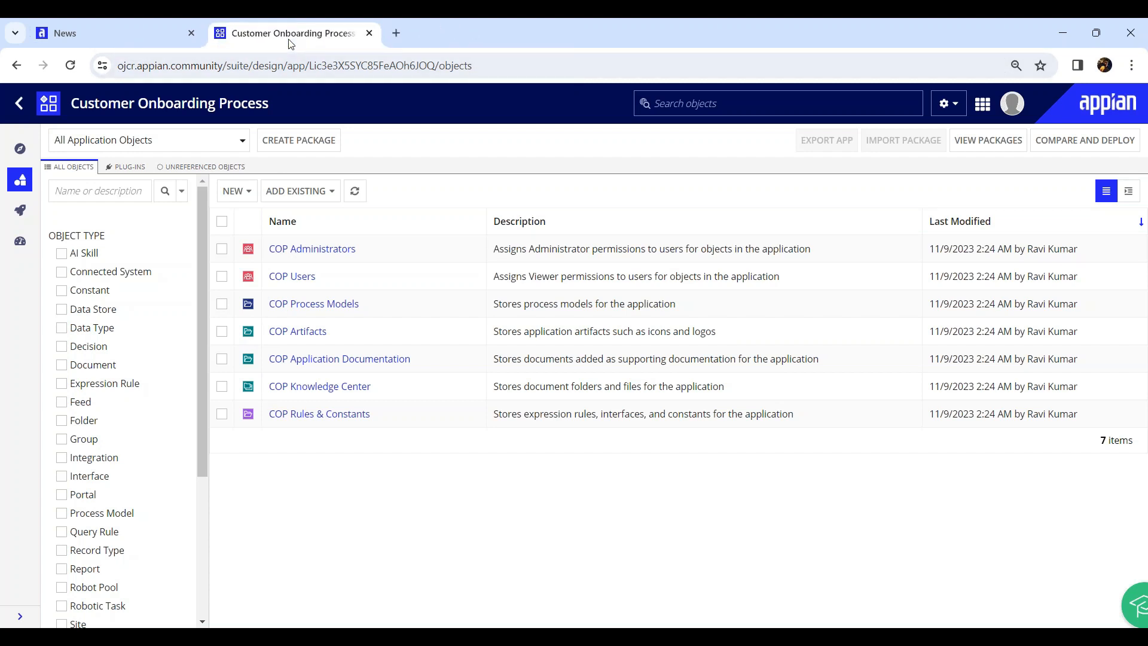
click(947, 103)
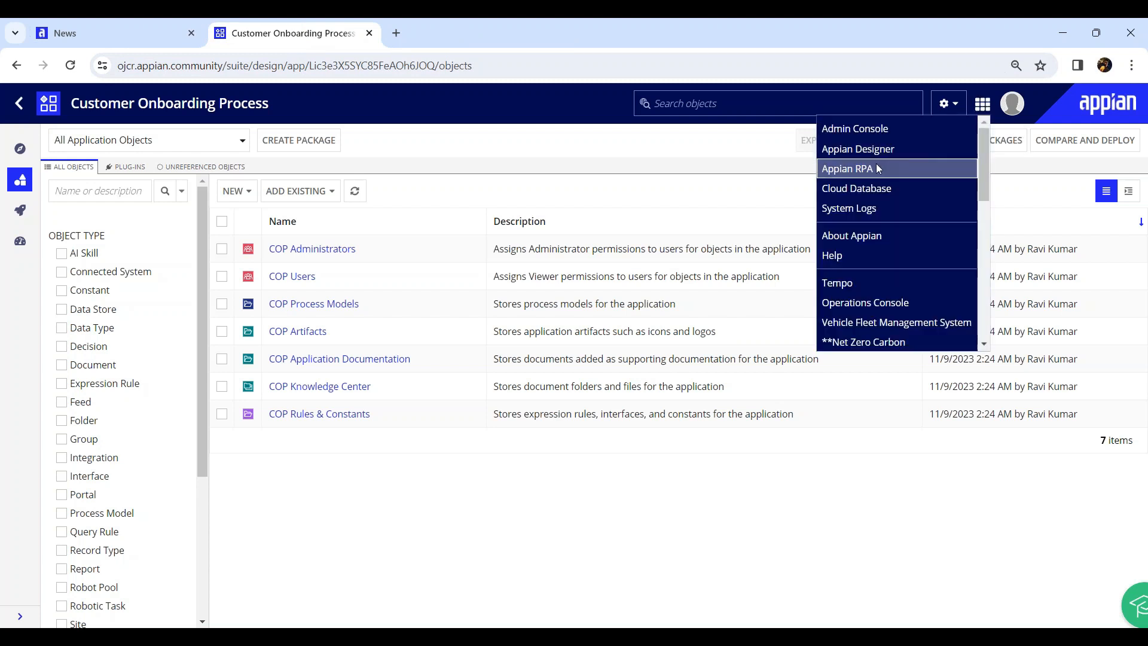
click(868, 190)
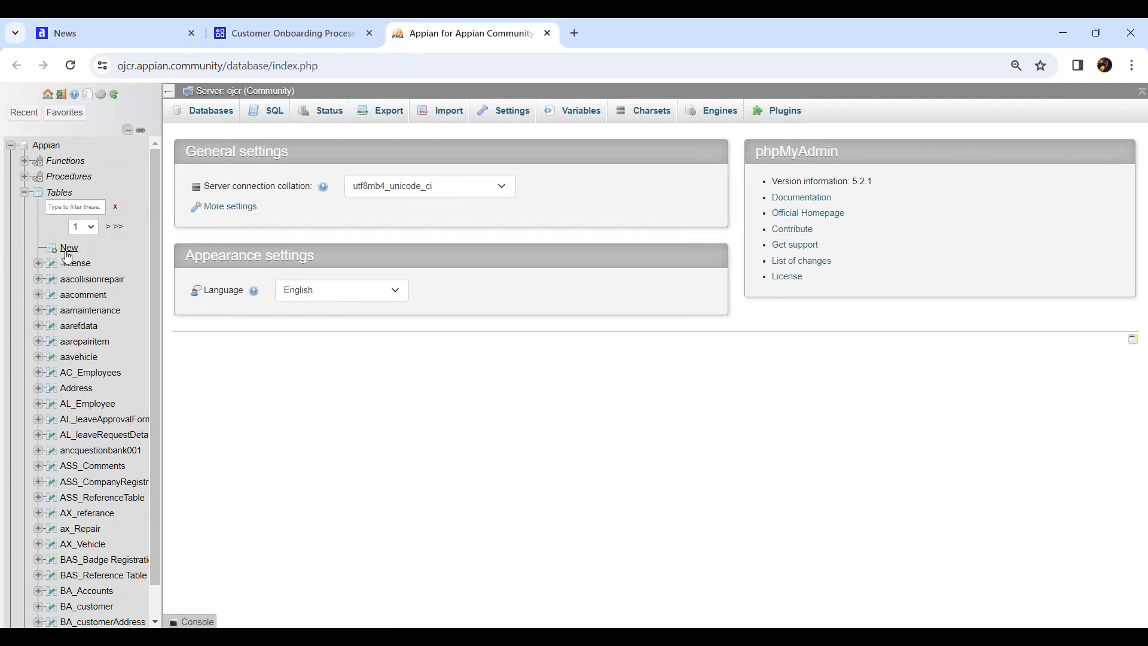
Start a new table in the Appian database named COP_CustomerDetails
click(69, 250)
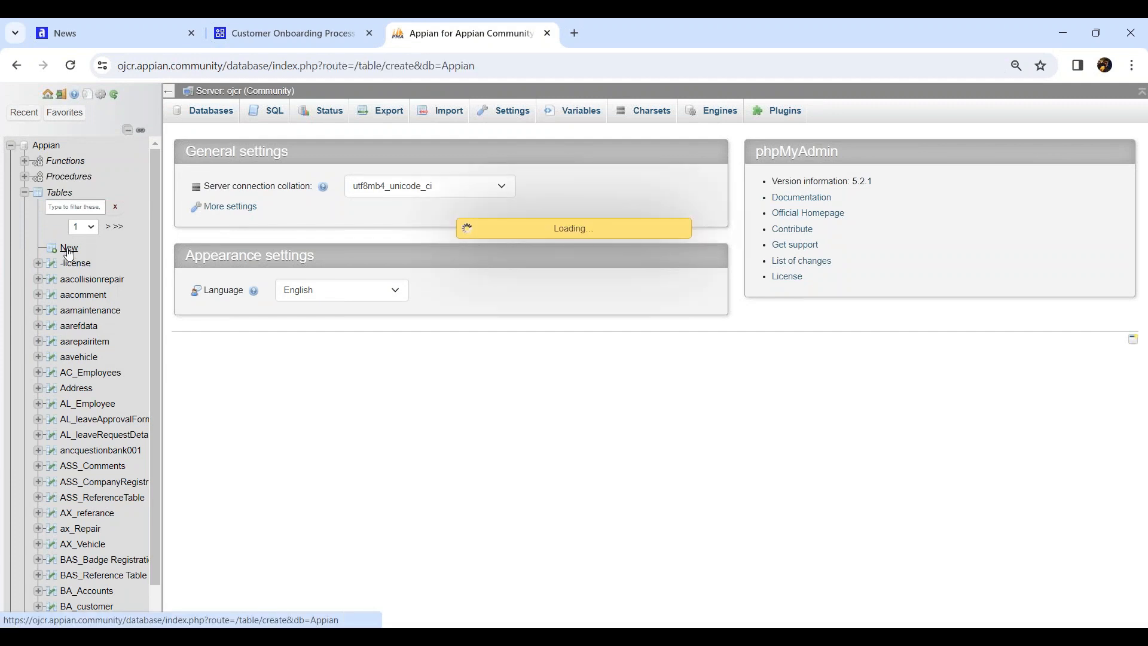
click(274, 132)
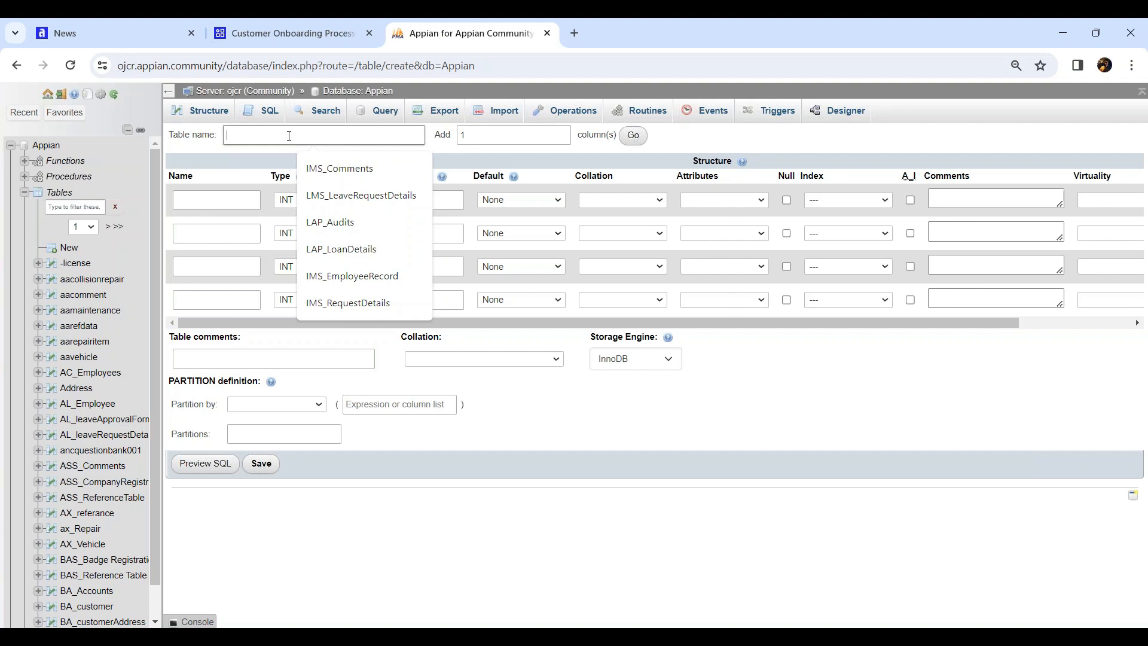
text(COP)
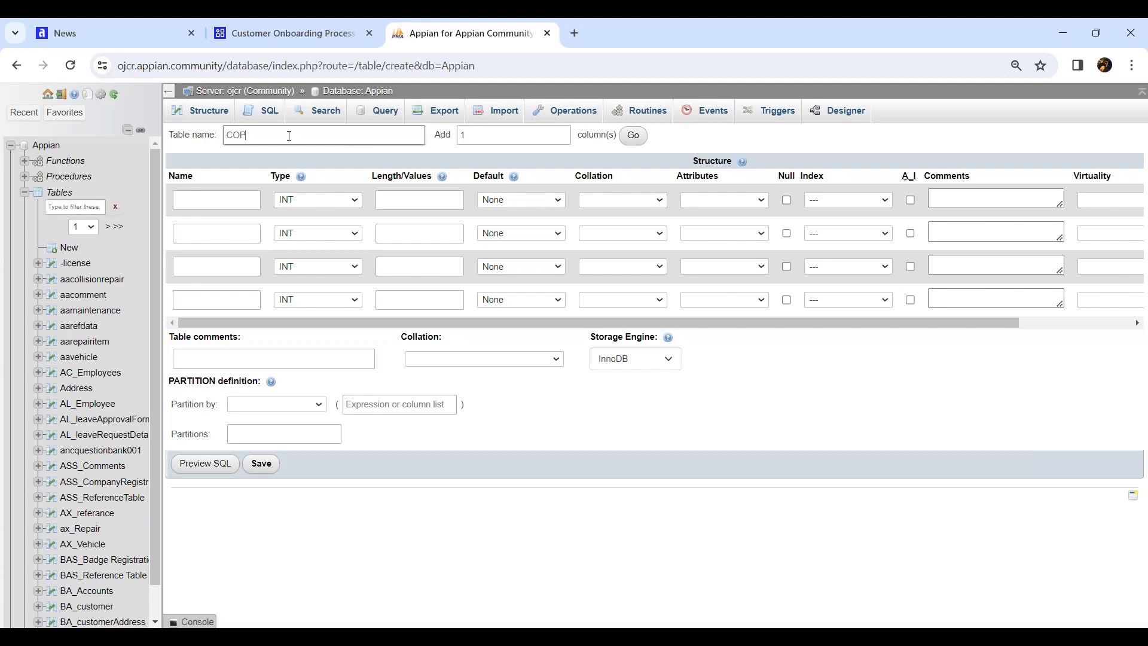
text(_CustomerDetails)
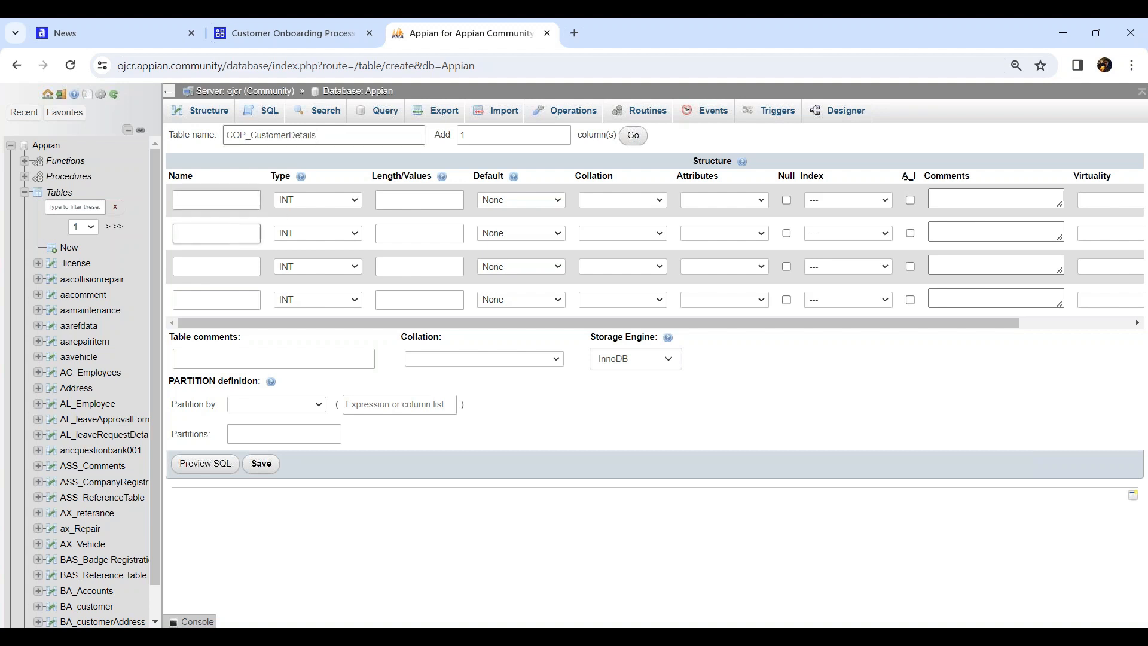
click(475, 636)
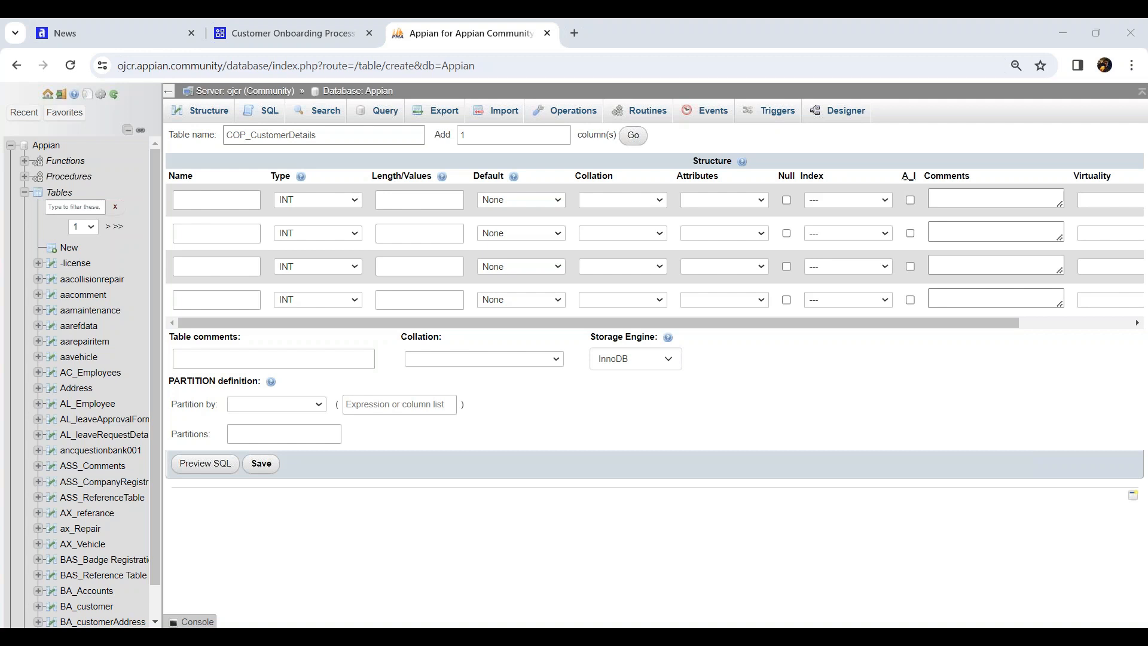
Add 10 more column rows to the new COP_CustomerDetails table form
double_click(481, 137)
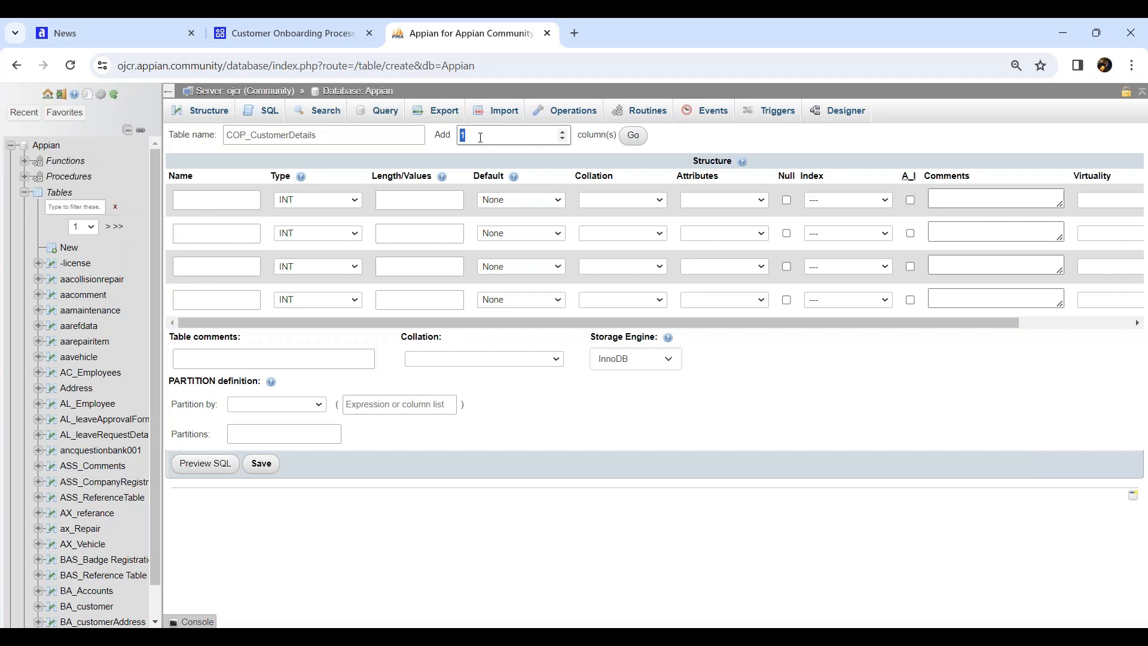
text(10)
click(633, 135)
Name the first column cusId and make it an auto-incrementing PRIMARY key
click(208, 204)
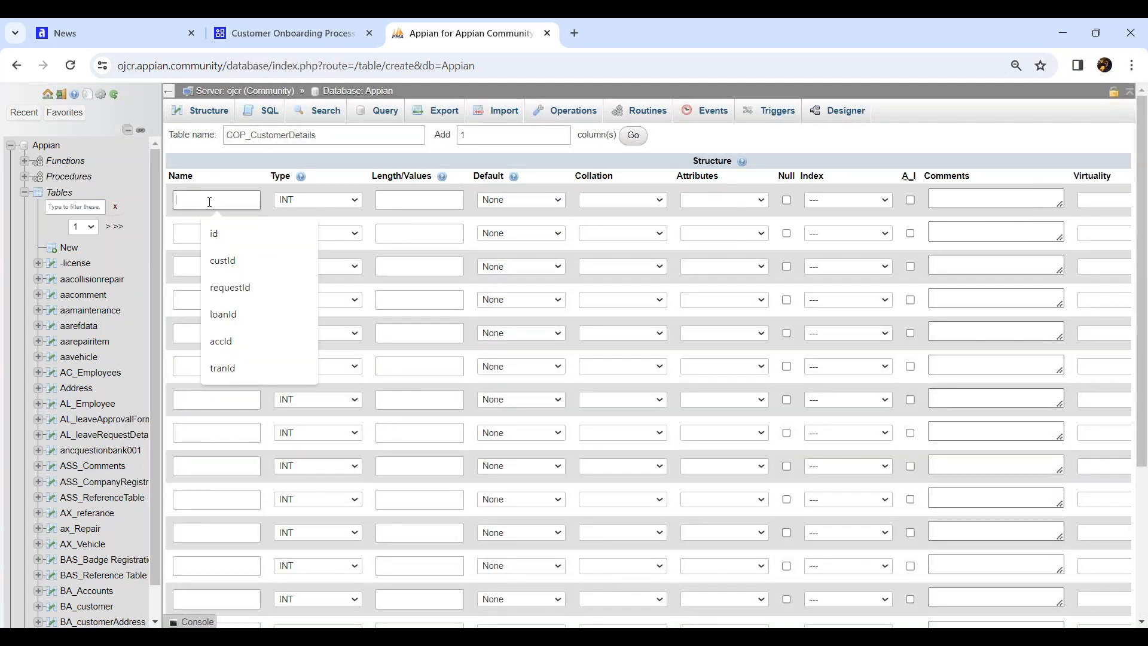
text(cus)
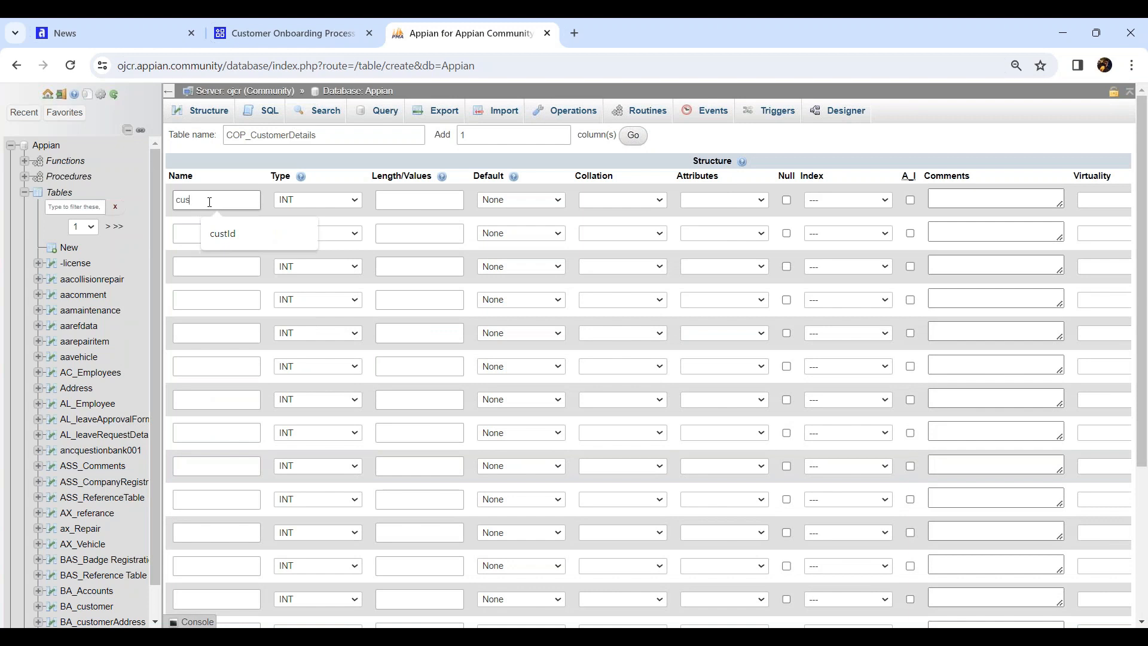
text(Id)
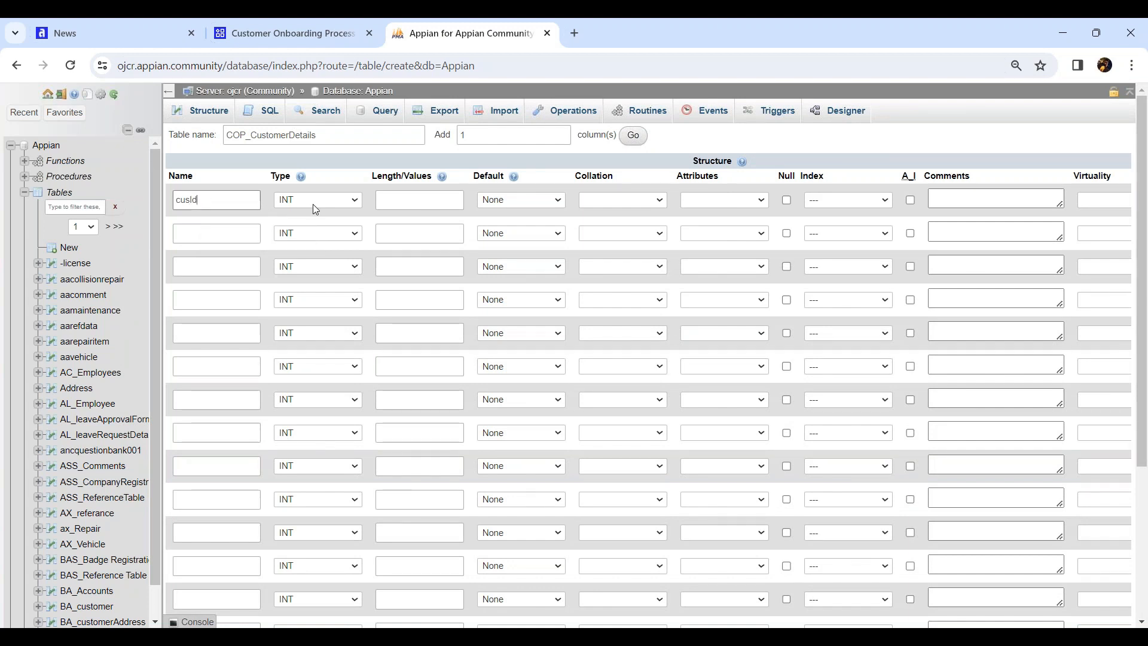
click(910, 200)
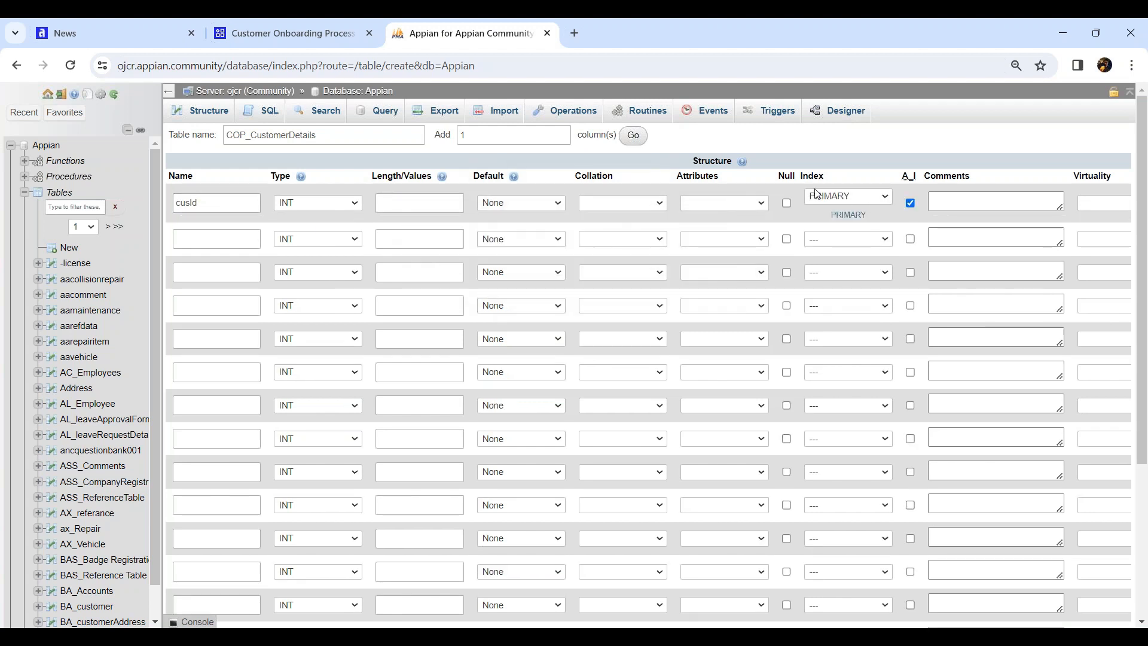
click(882, 203)
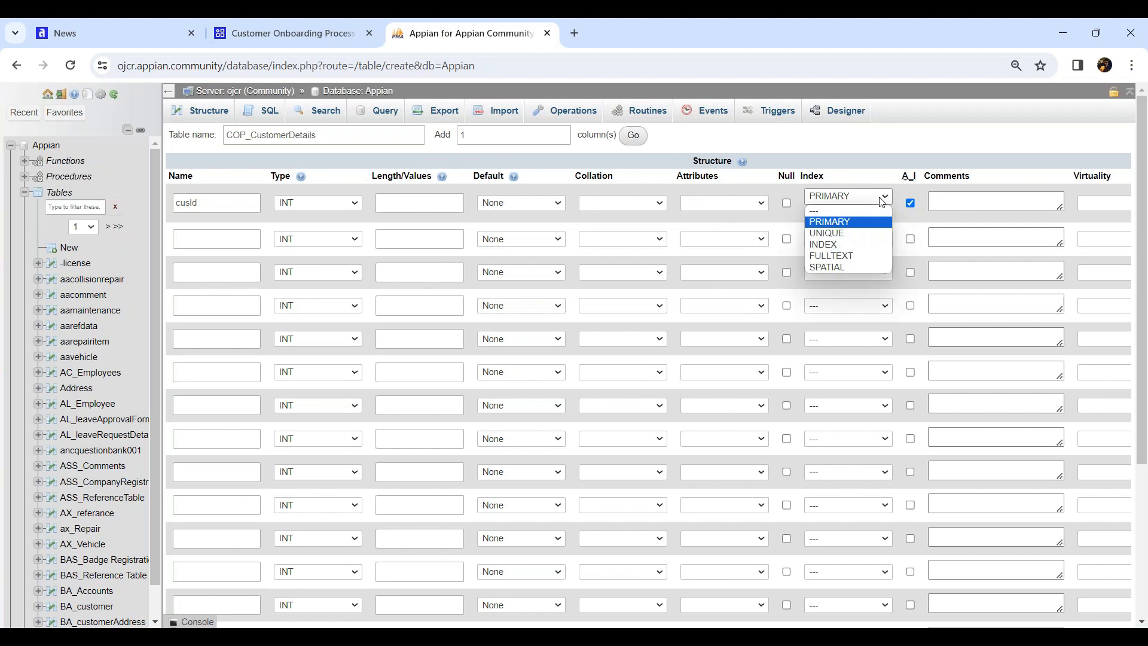
click(879, 221)
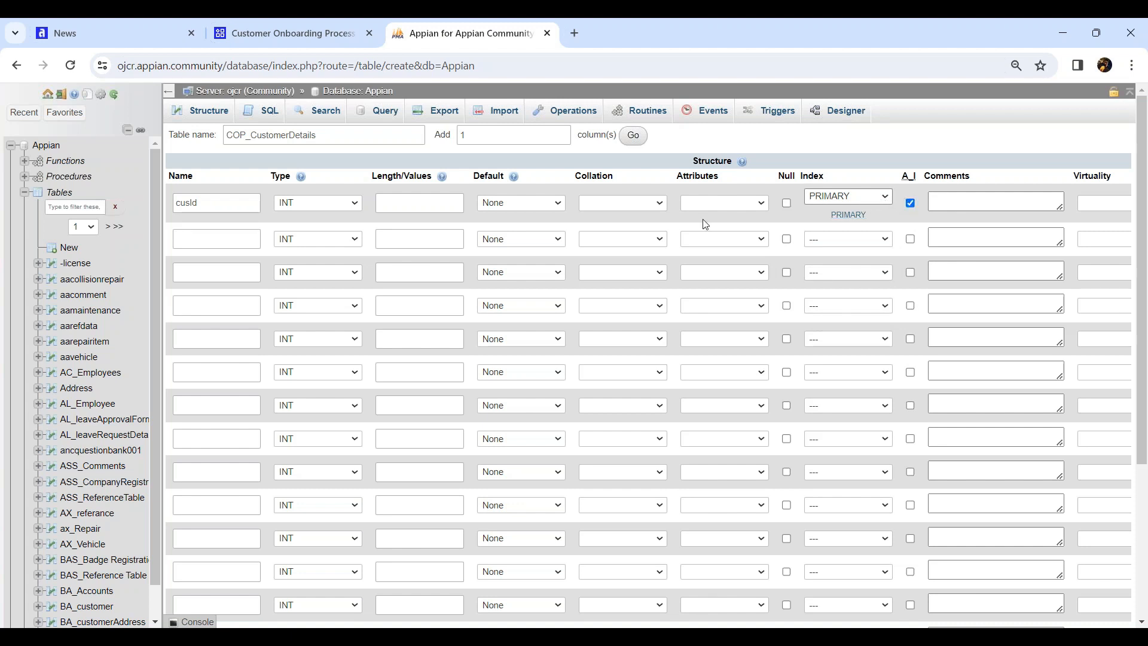
Name the next columns firstName, lastName, dob, email, phoneNumber, gender and aadharNo
click(232, 245)
click(231, 246)
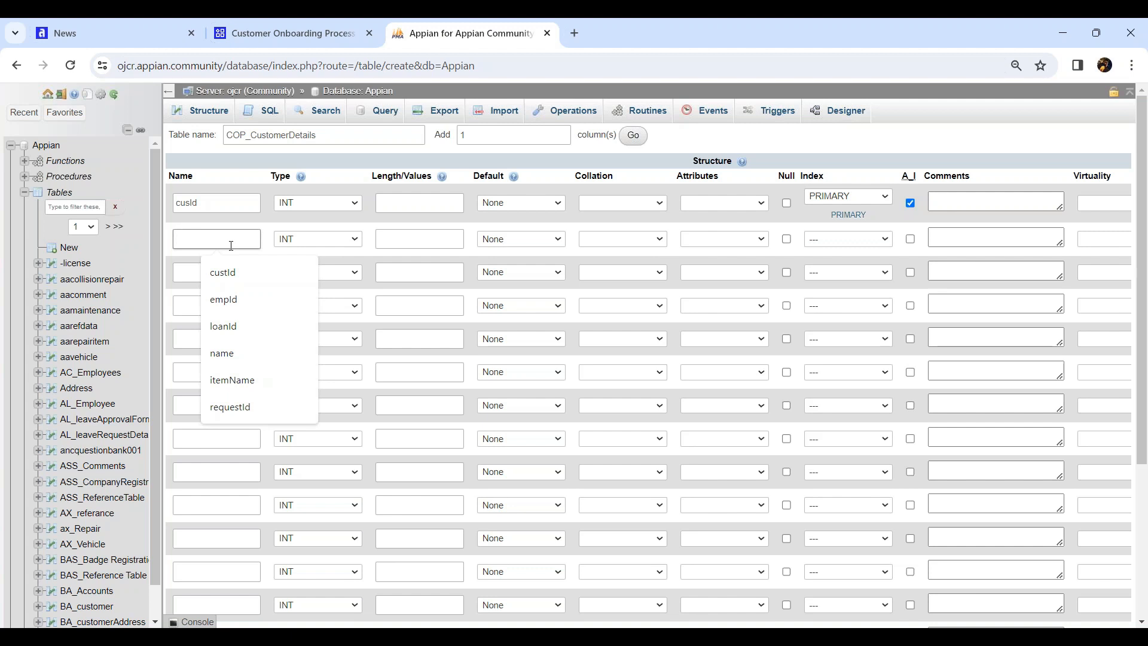
text(firstName)
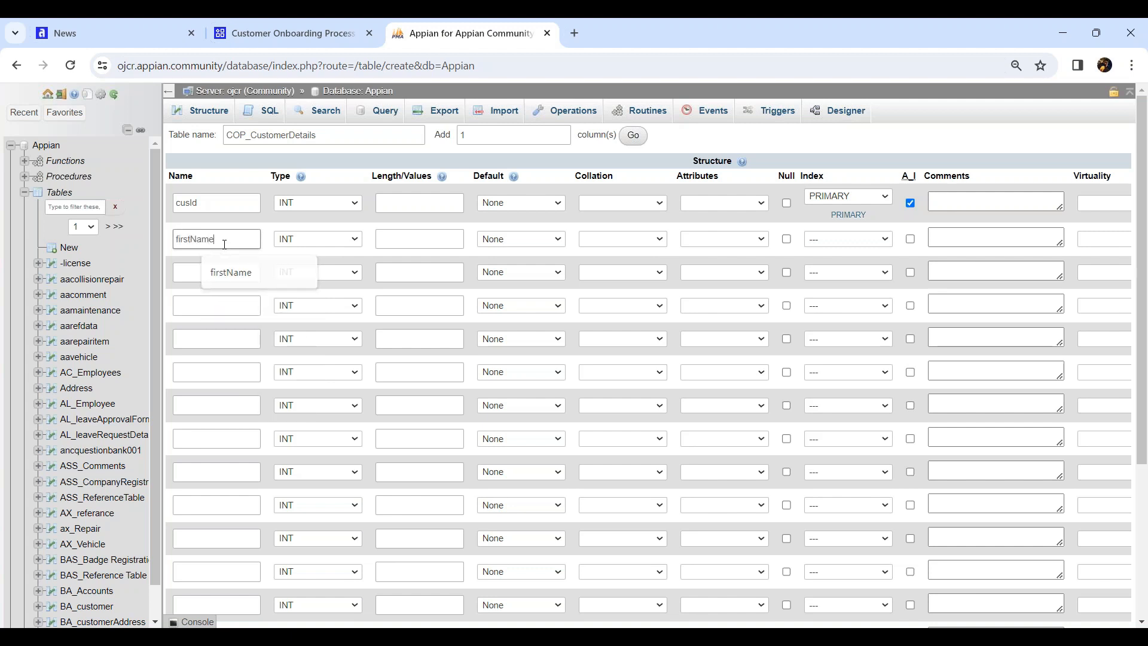
click(228, 271)
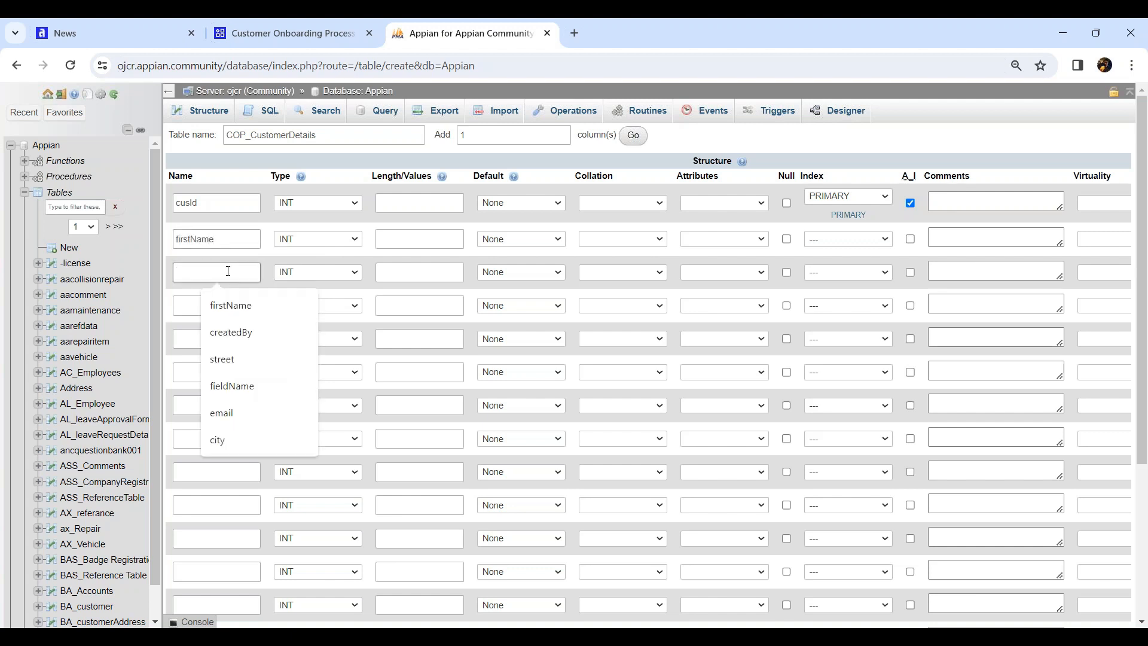
text(lastName)
click(214, 305)
text(dob)
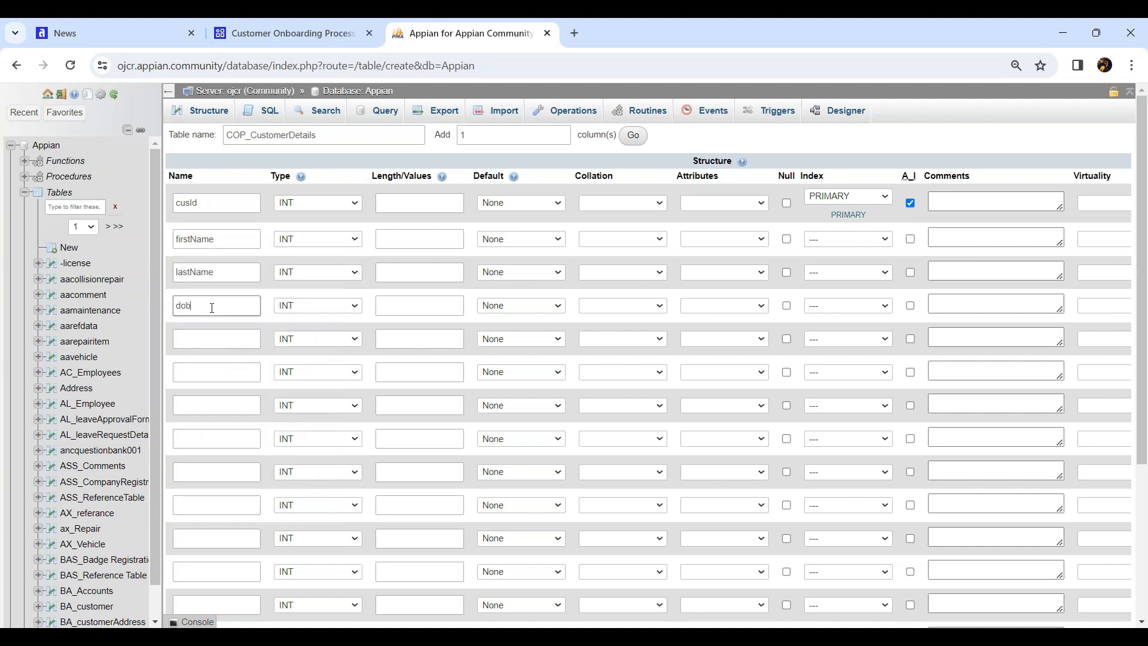
click(208, 339)
text(email)
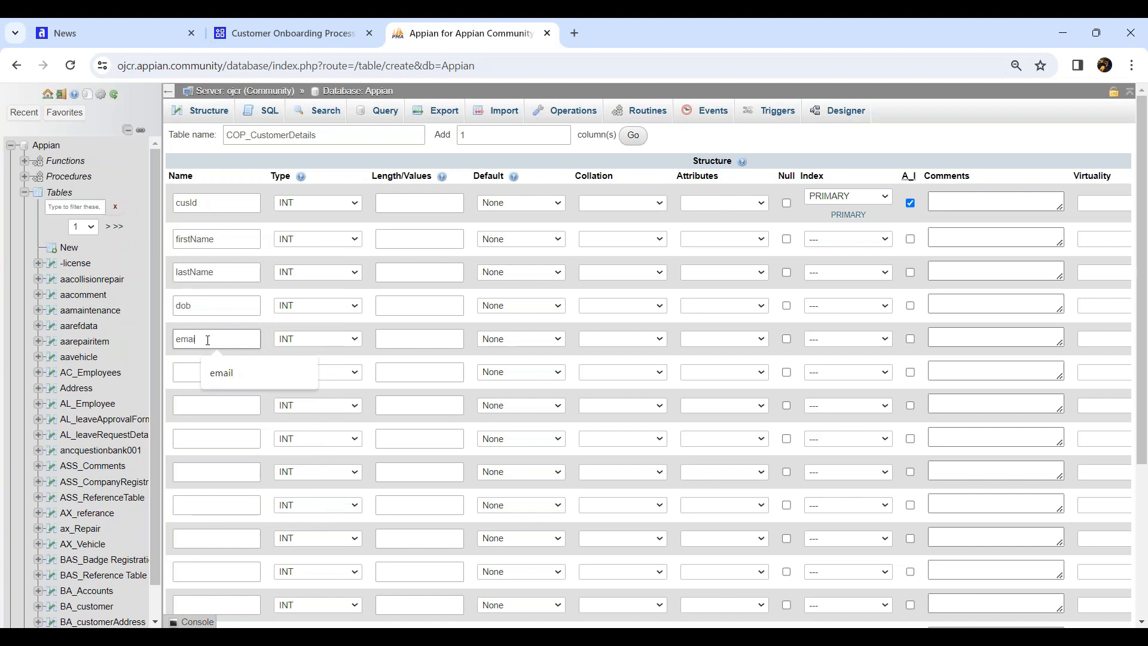
click(197, 373)
text(p)
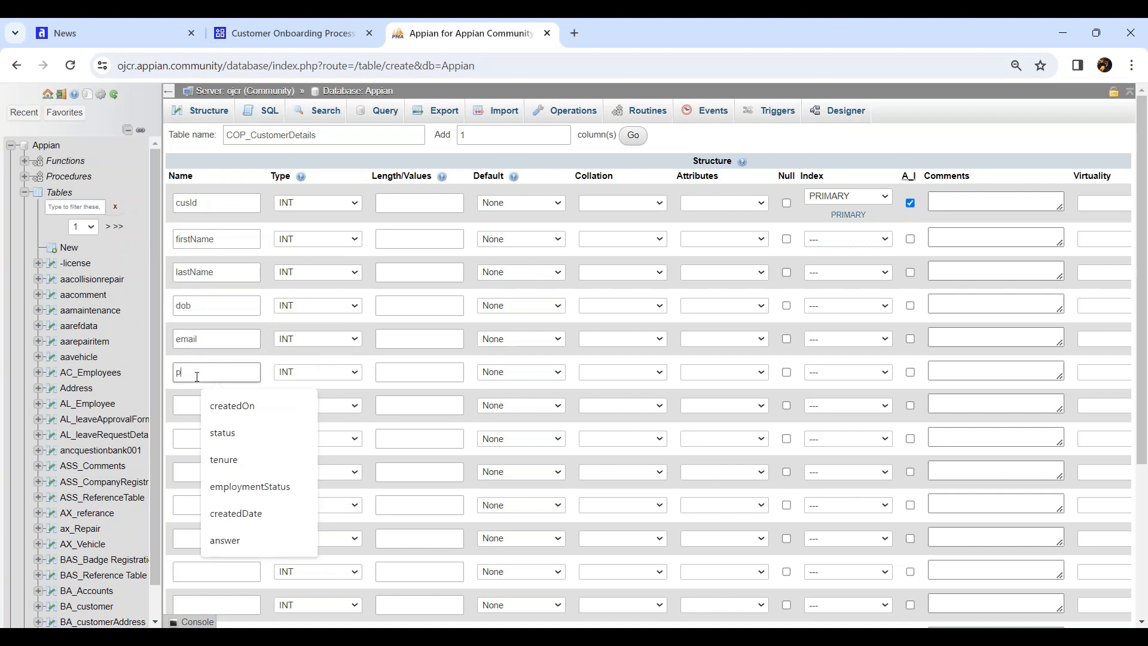
text(honeNumber)
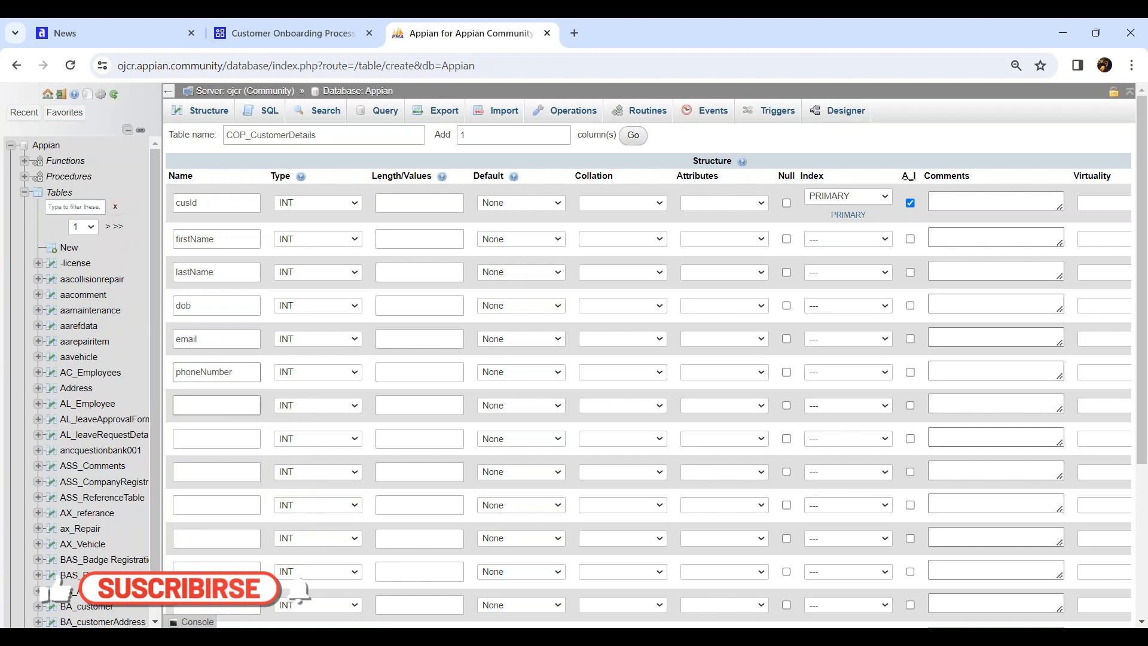
click(218, 406)
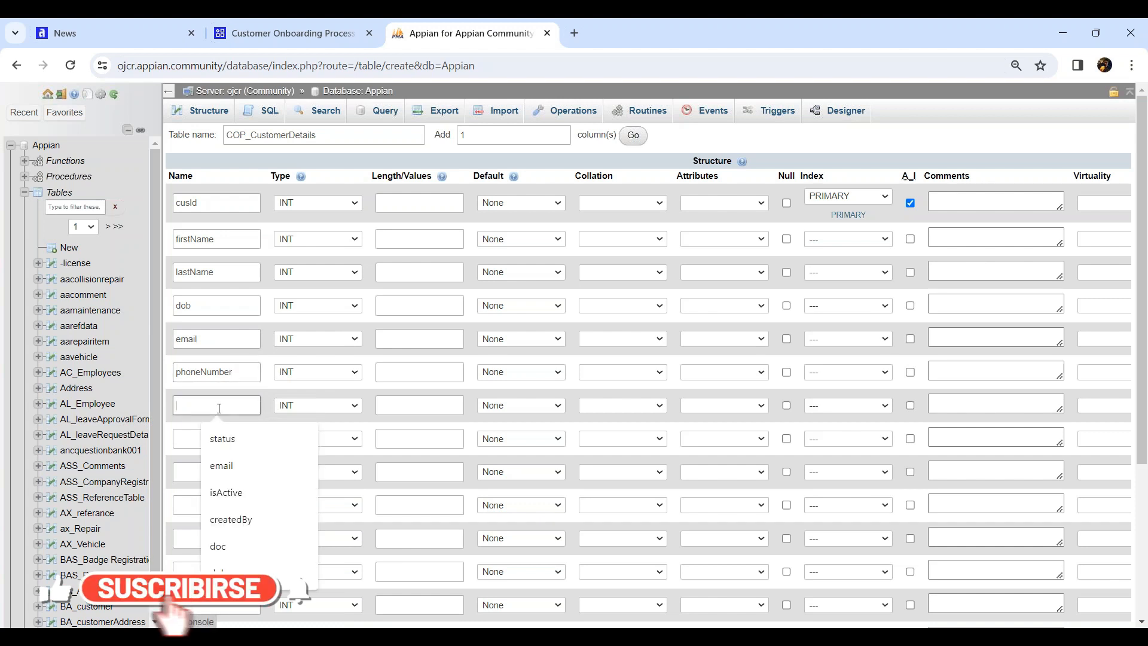
text(gender)
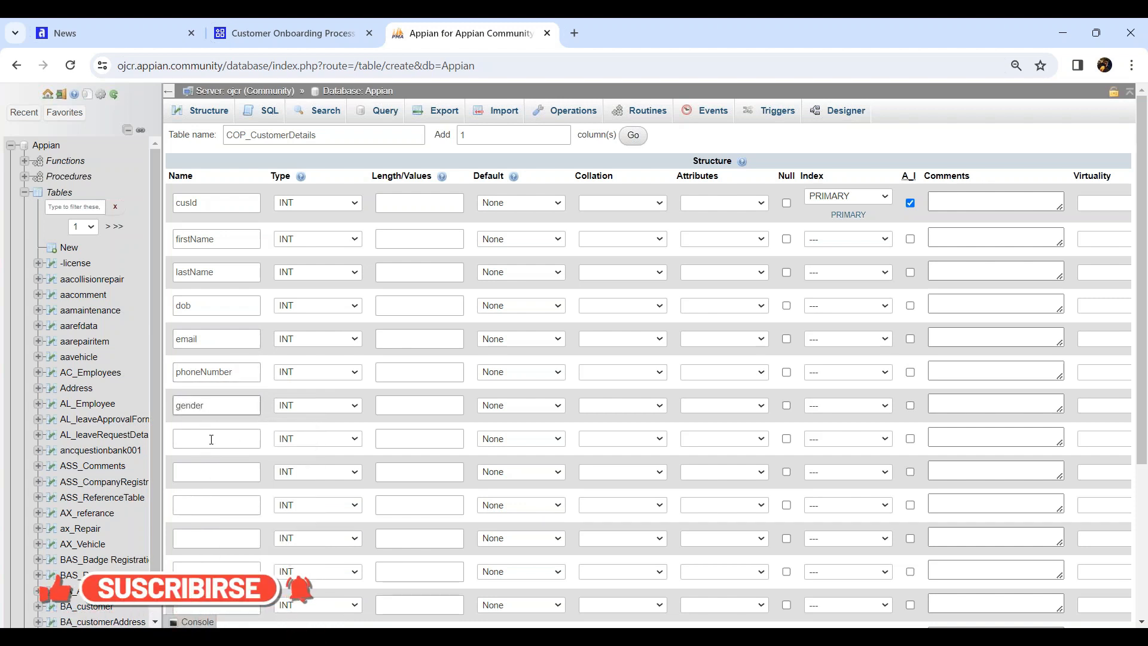
click(211, 438)
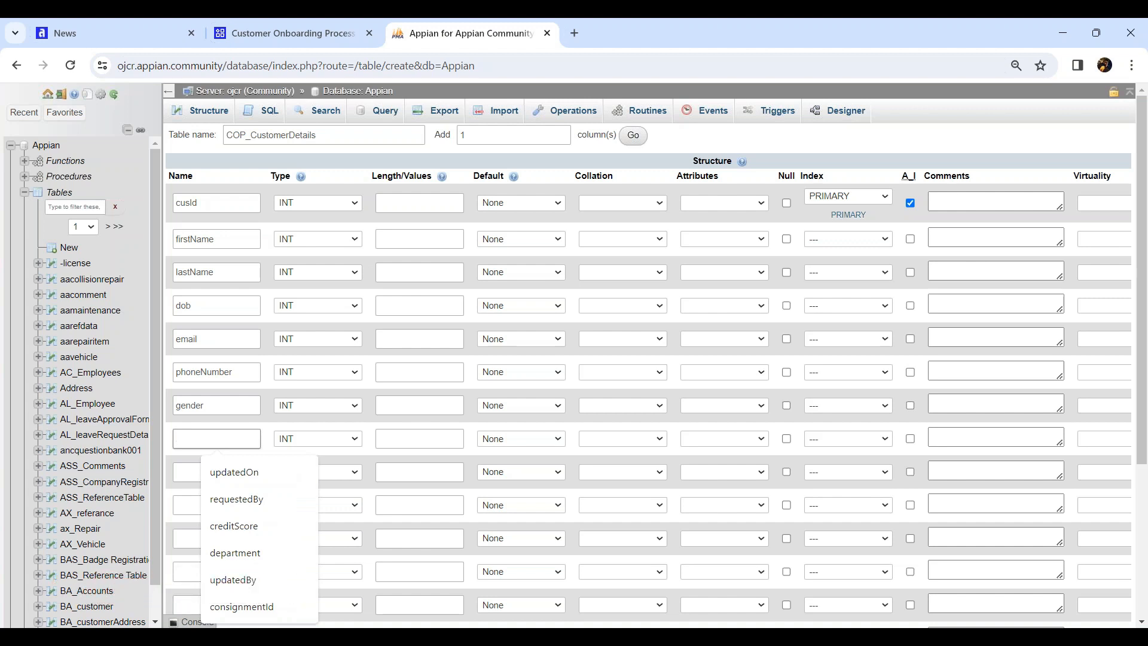
text(aadhar)
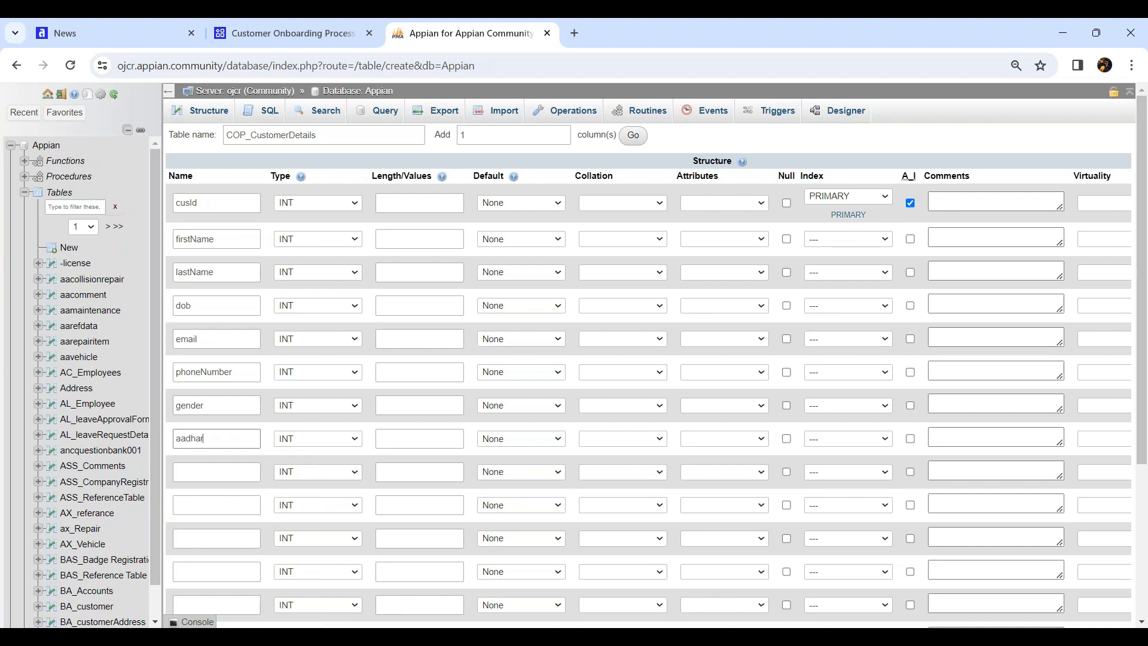
text(No)
Name the remaining columns PAN_Number, createdBy, createdOn, modifiedBy, modifiedOn and isActive
click(216, 472)
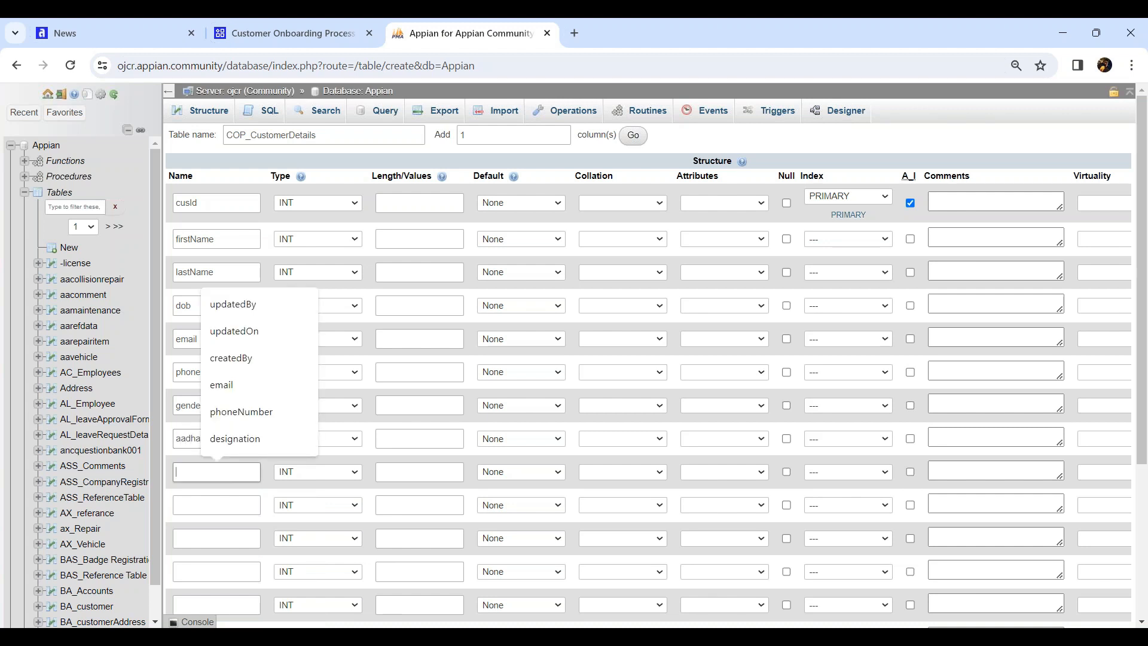
text(PAN)
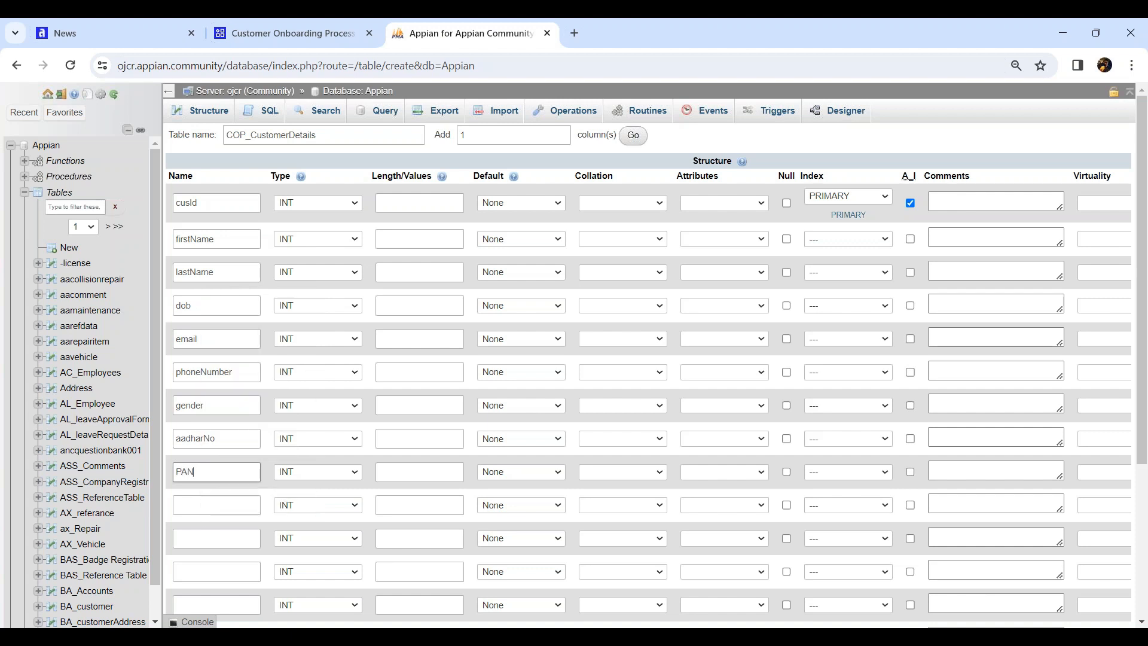
text(_Number)
click(216, 508)
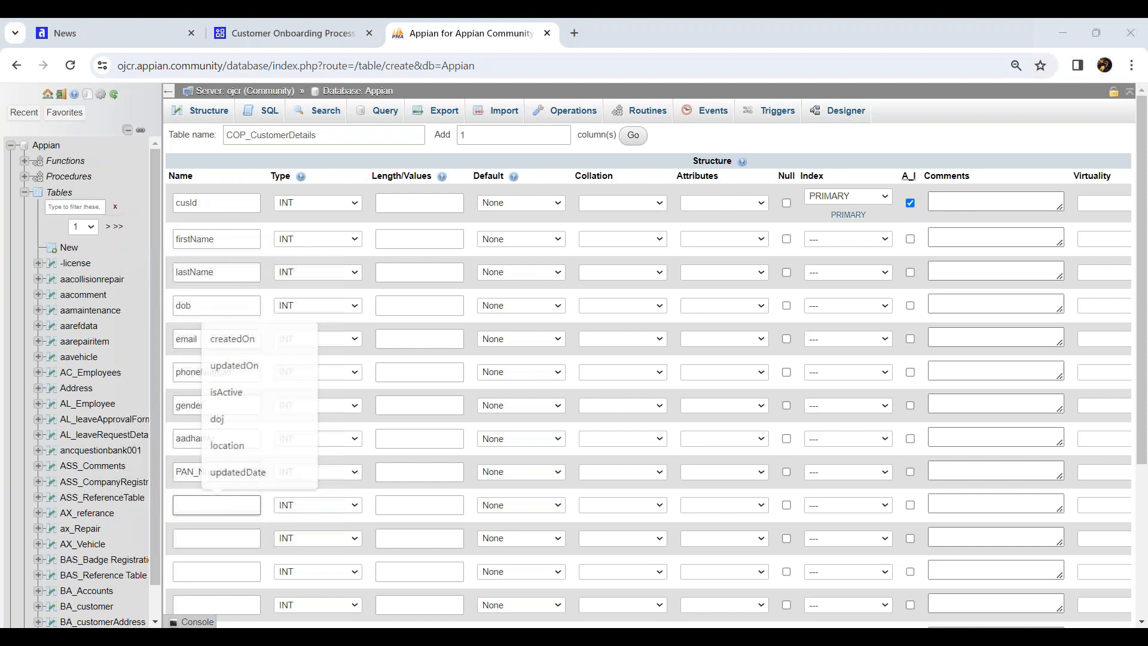
text(cre)
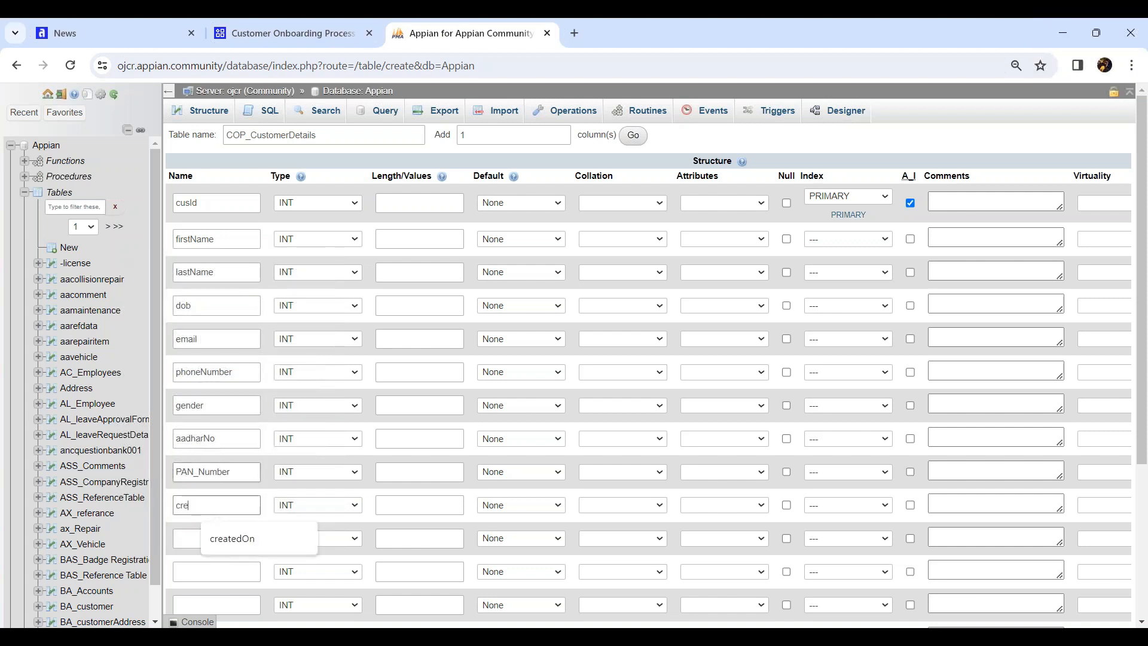
text(atedBy)
click(210, 538)
text(create)
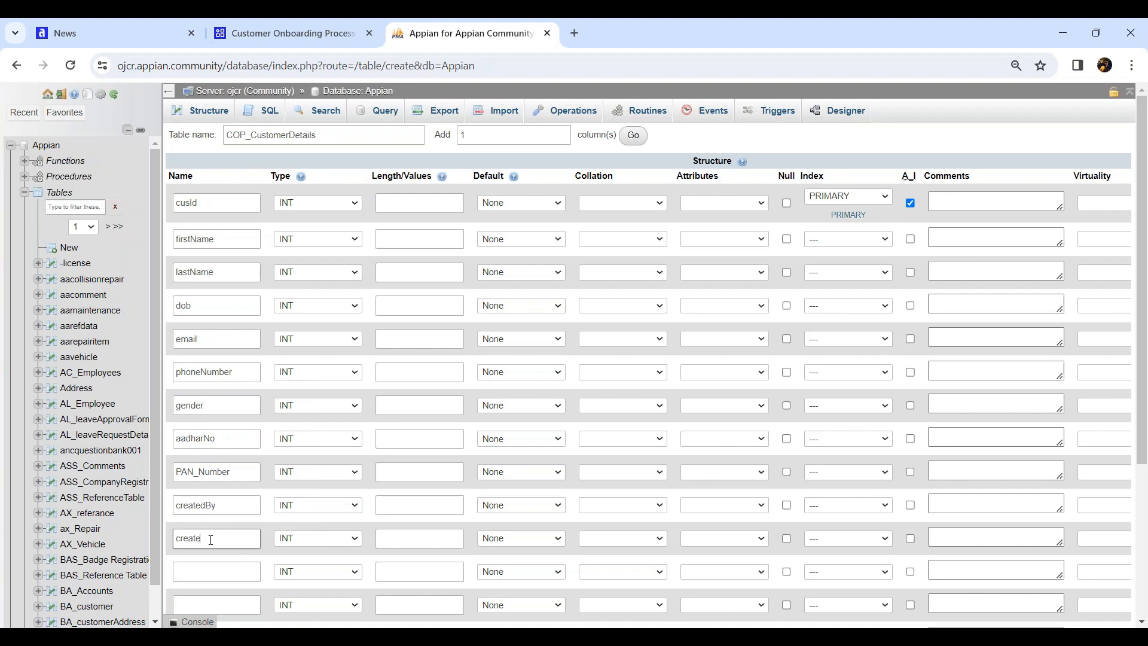
text(dOn)
scroll(212, 508, down, 3)
click(202, 423)
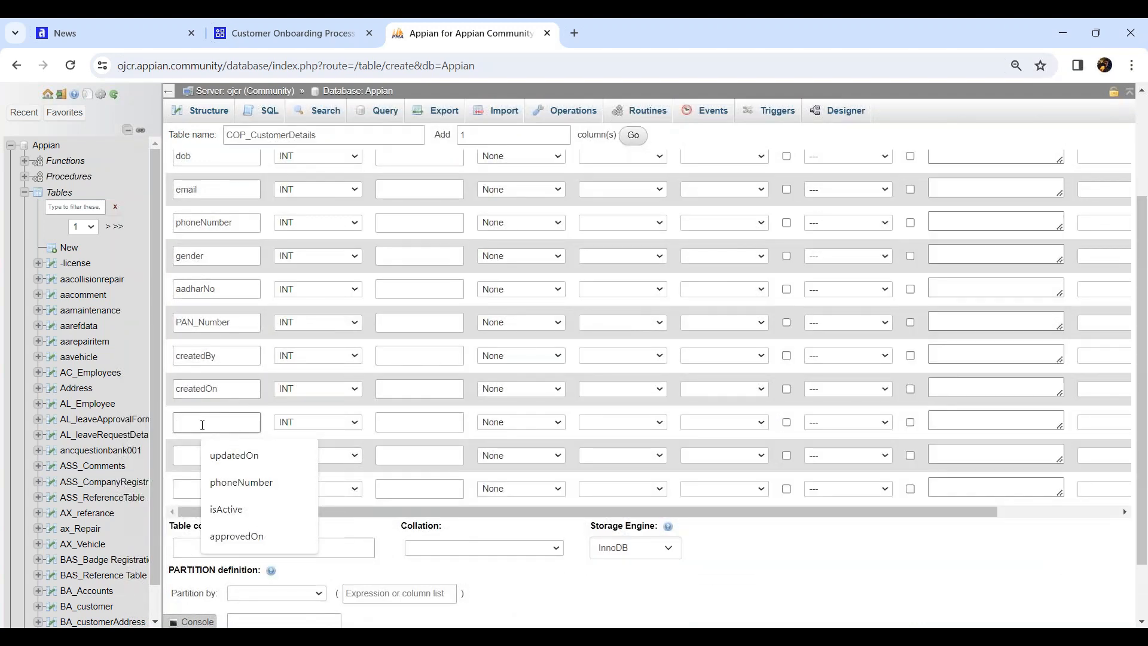
text(modifiedBy)
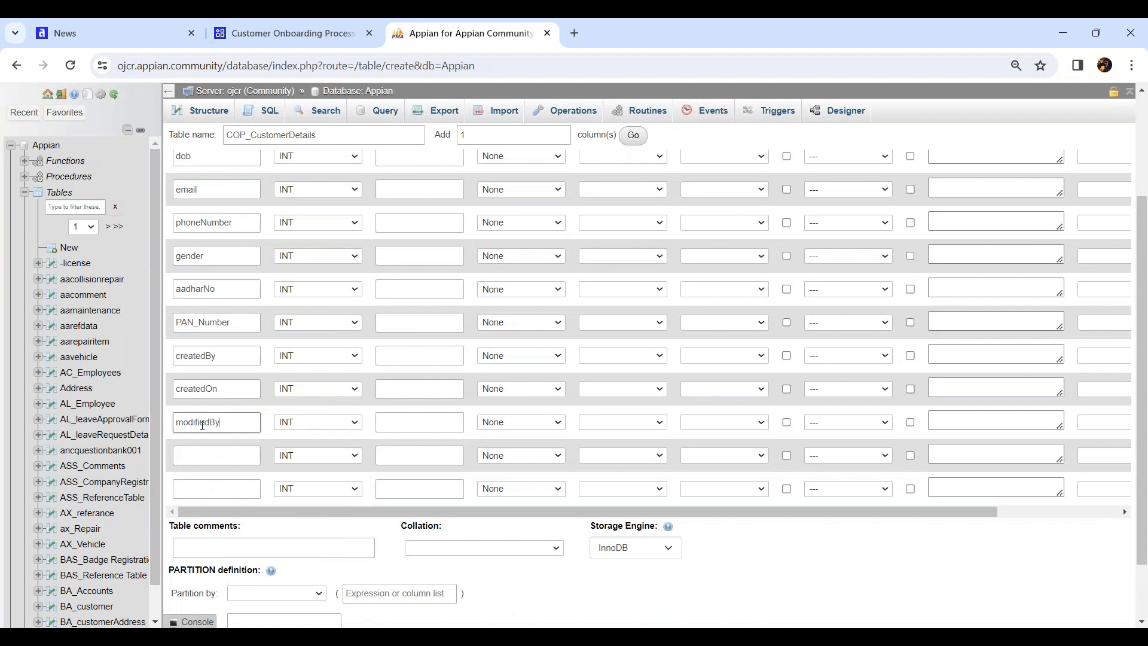
click(207, 454)
text(mo)
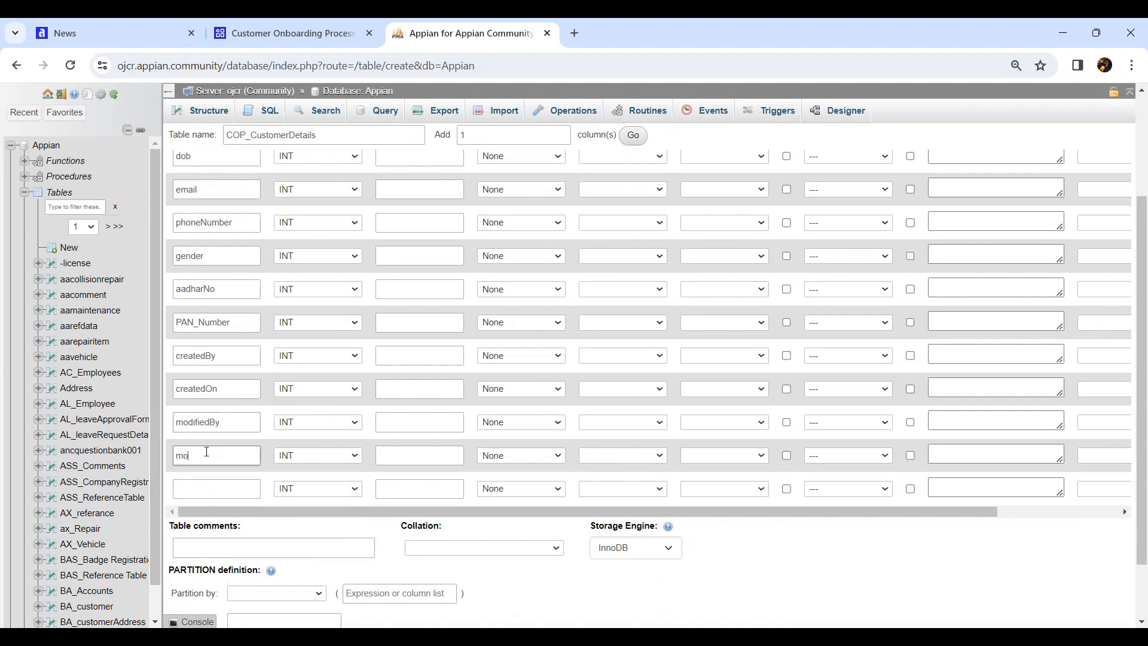
text(difiedOn)
click(213, 486)
text(isActive)
Make firstName and lastName VARCHAR(50) and dob a DATE column
scroll(352, 437, up, 3)
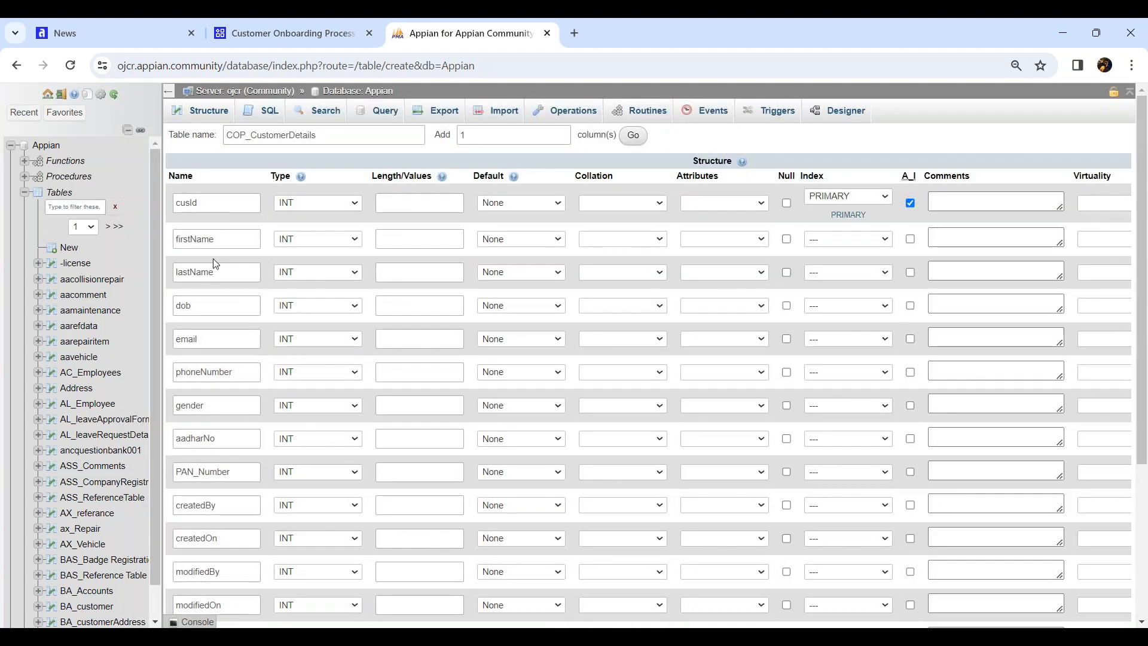
click(311, 244)
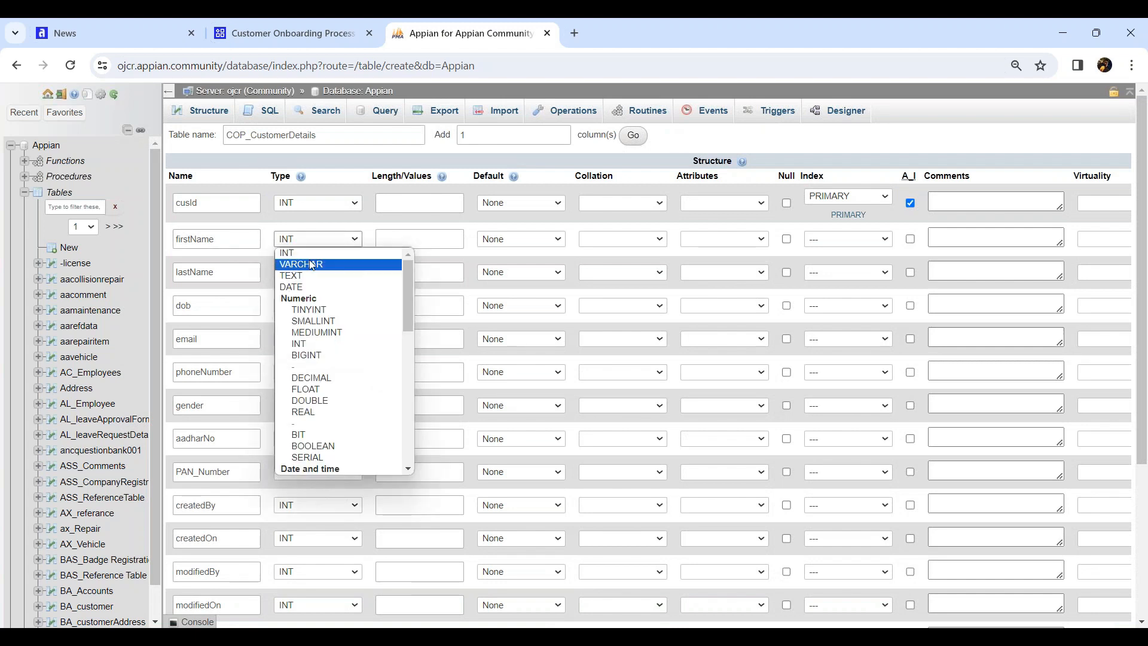
click(312, 263)
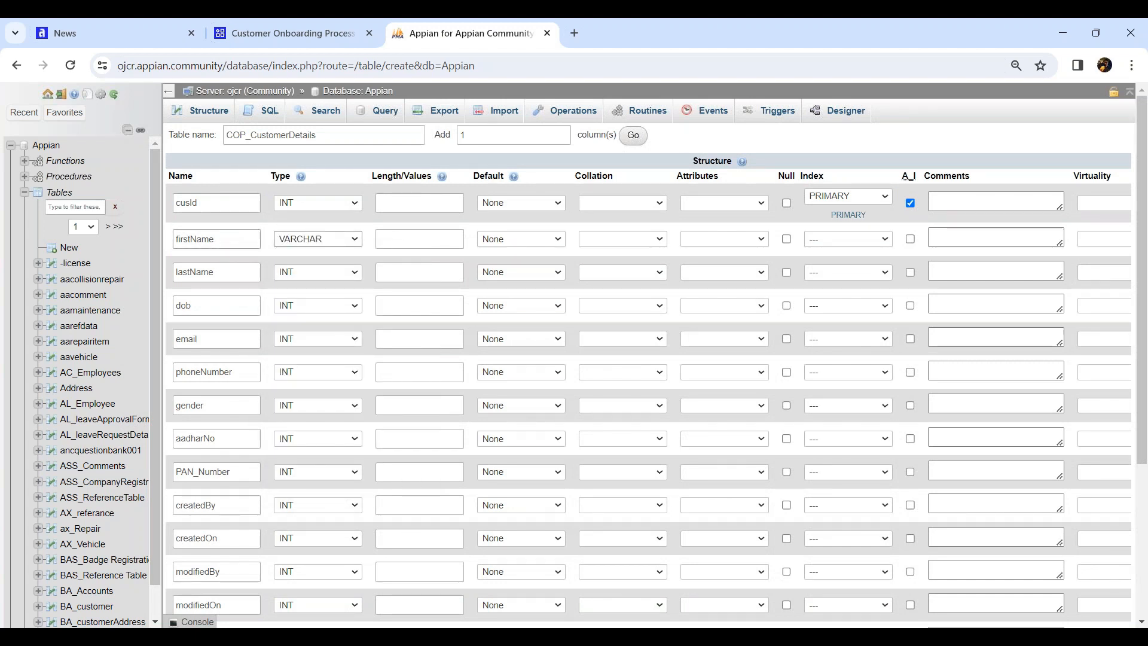
click(401, 240)
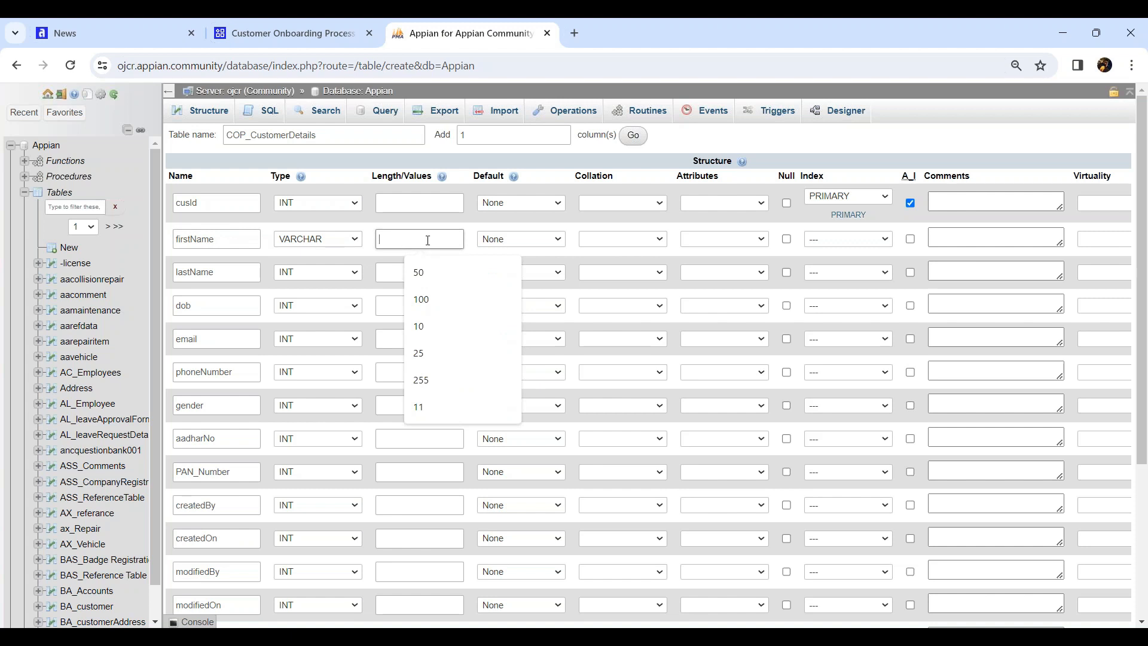
text(50)
click(314, 275)
click(345, 291)
click(406, 273)
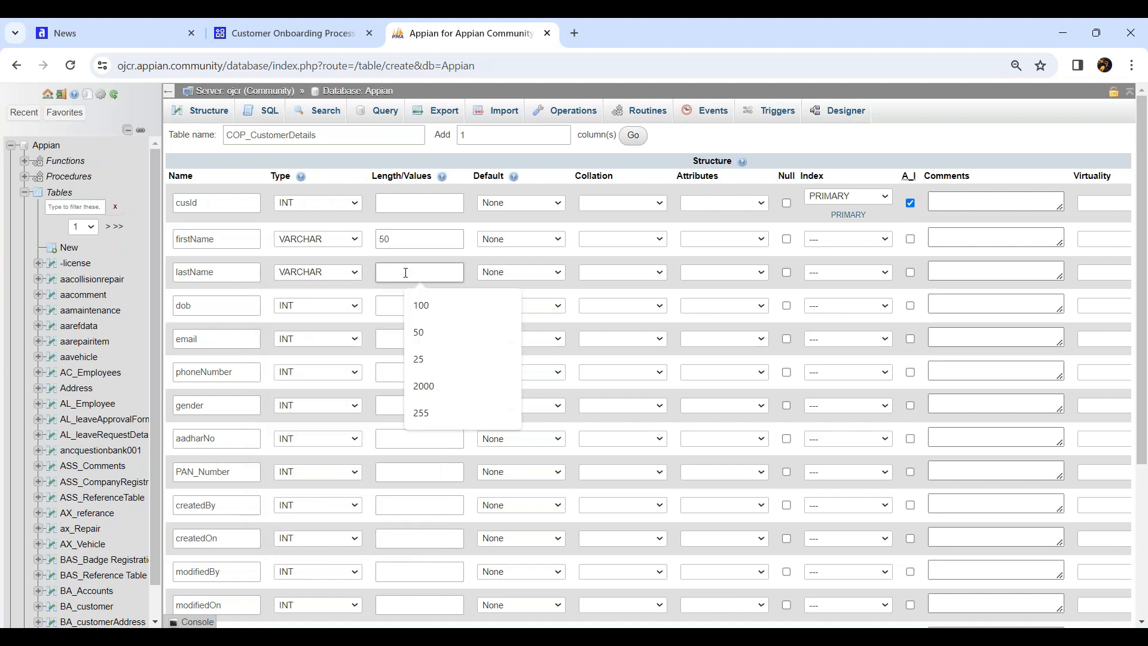
text(50)
click(340, 308)
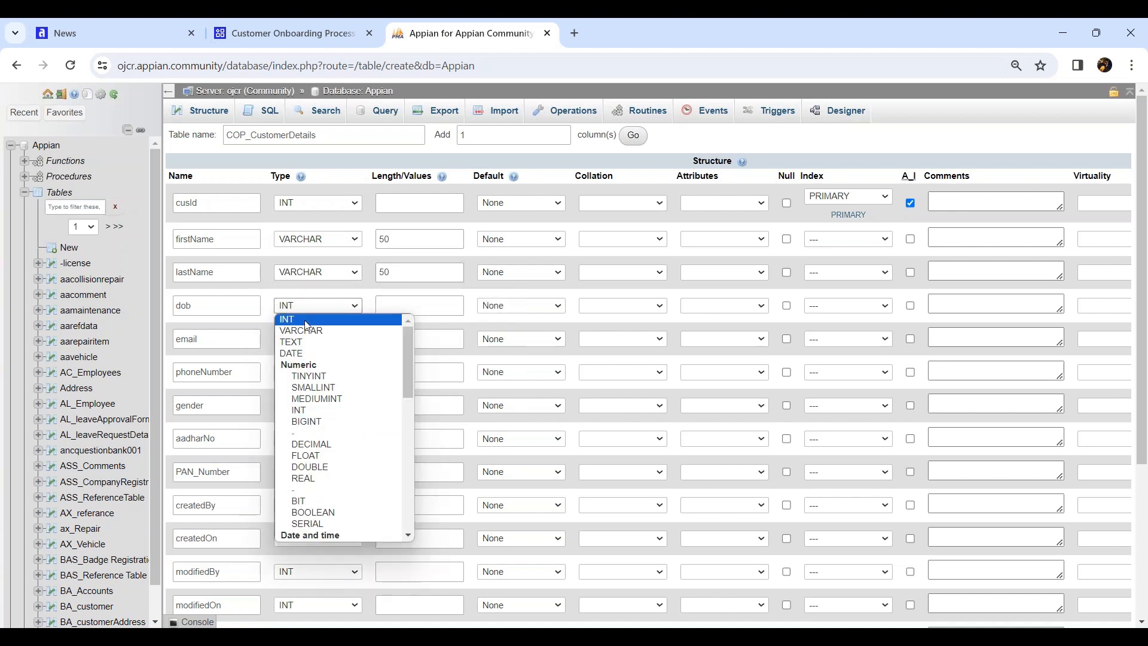
click(324, 350)
click(427, 299)
Make email VARCHAR(100), phoneNumber VARCHAR(10) and gender VARCHAR(10)
click(331, 342)
click(321, 365)
click(421, 338)
text(100)
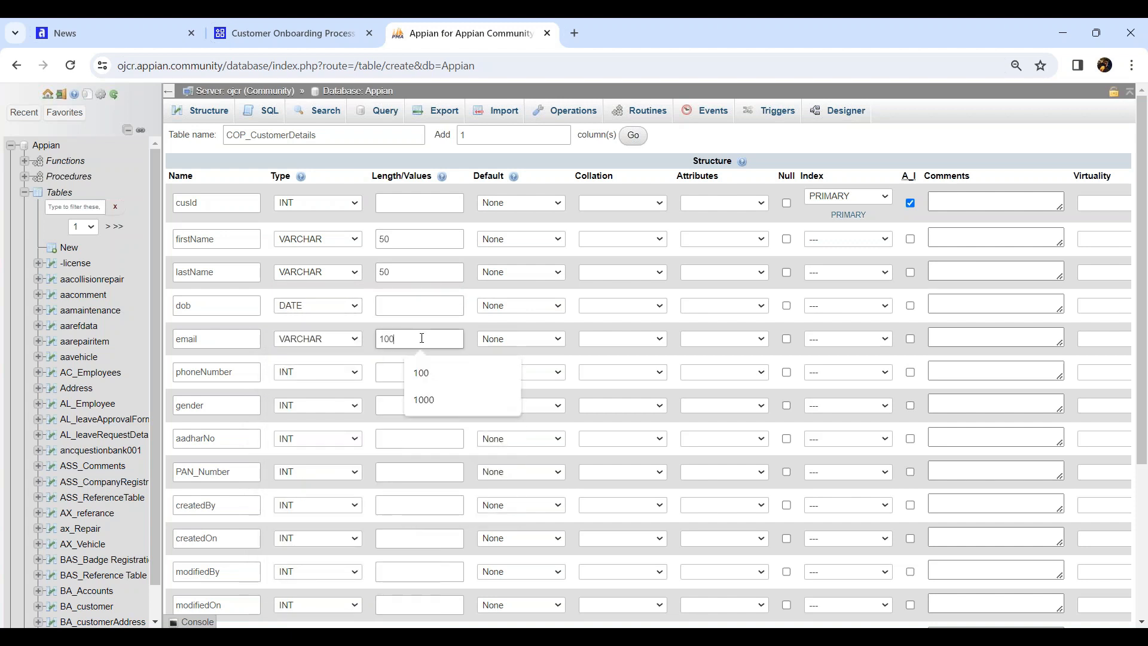
click(325, 372)
click(321, 393)
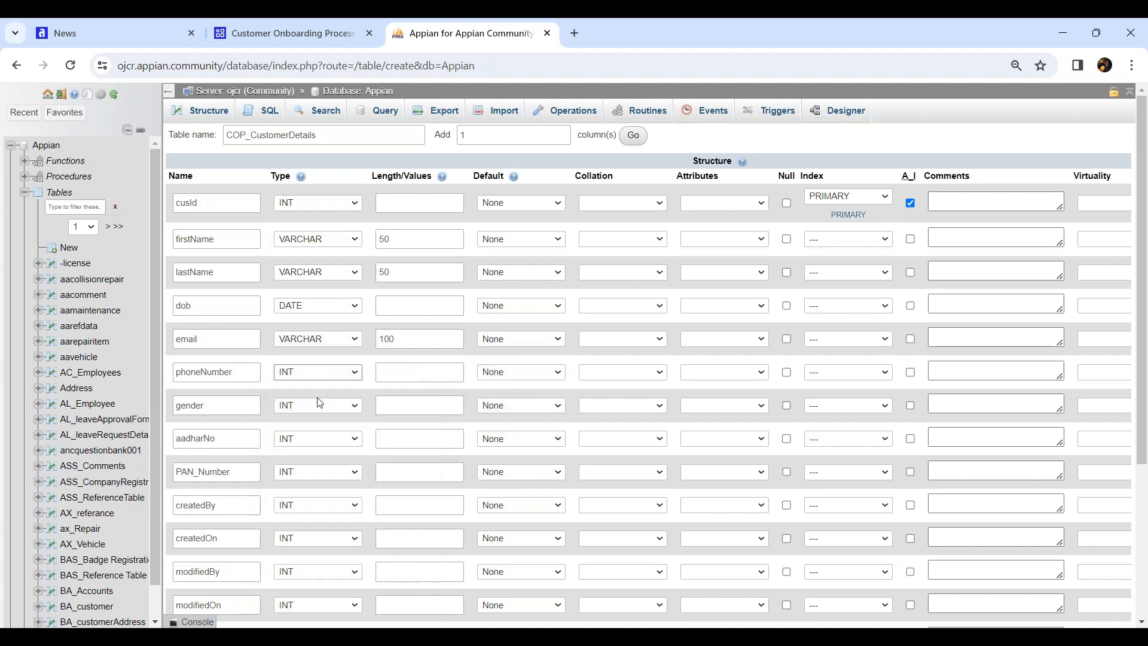
click(422, 374)
text(10)
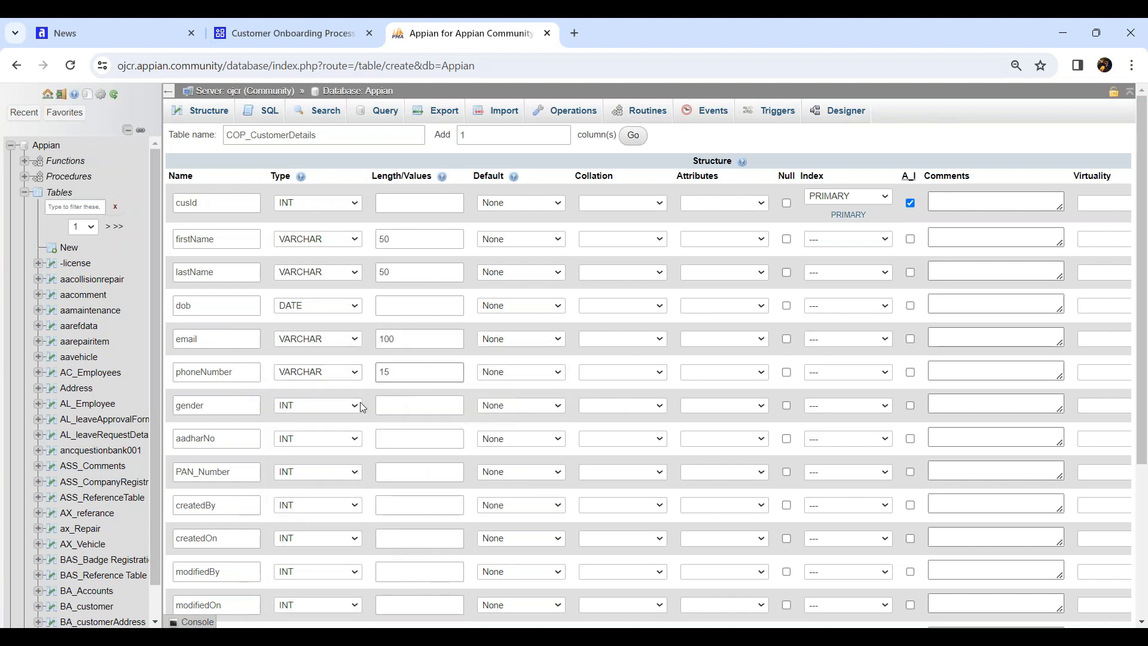
click(352, 406)
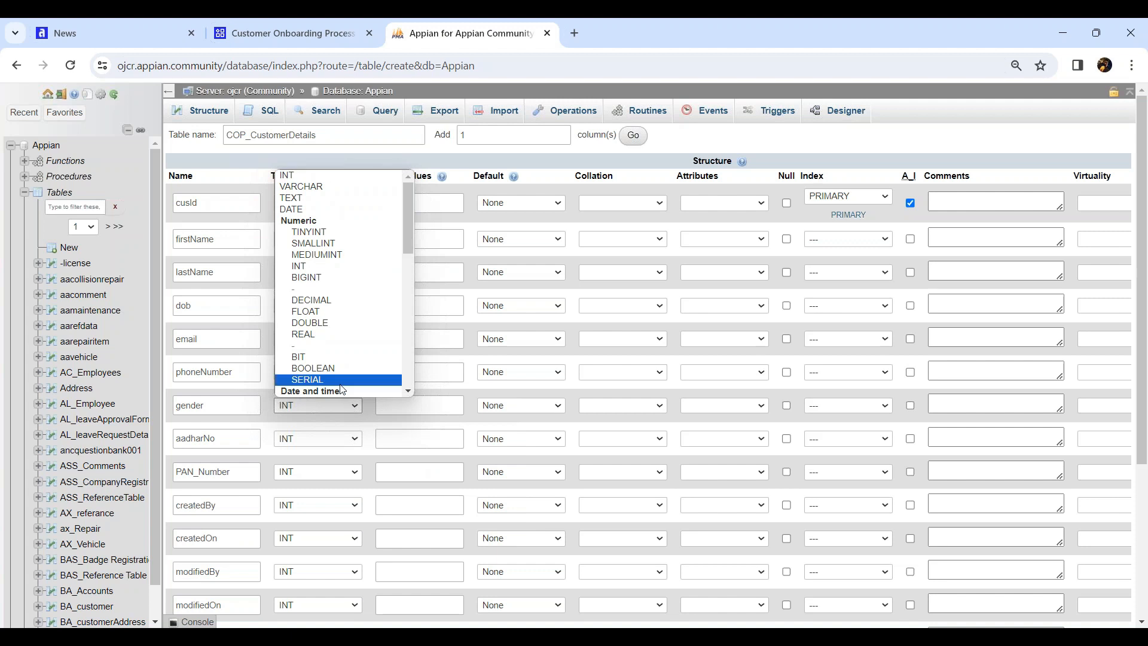
click(301, 190)
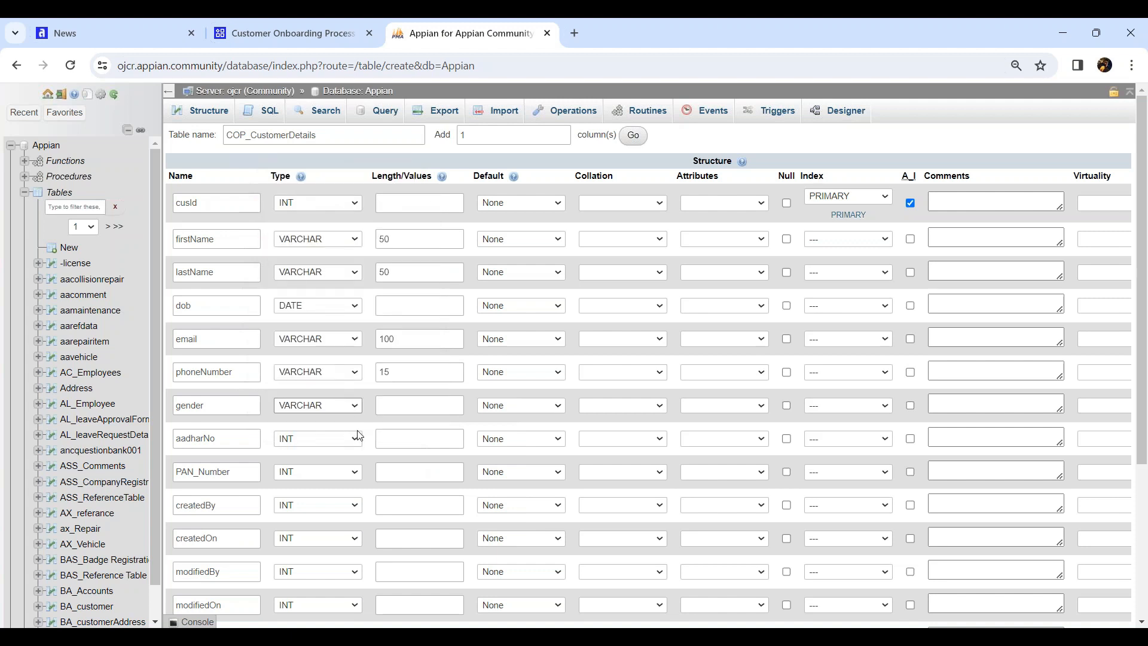
click(403, 408)
text(2)
key(BackSpace)
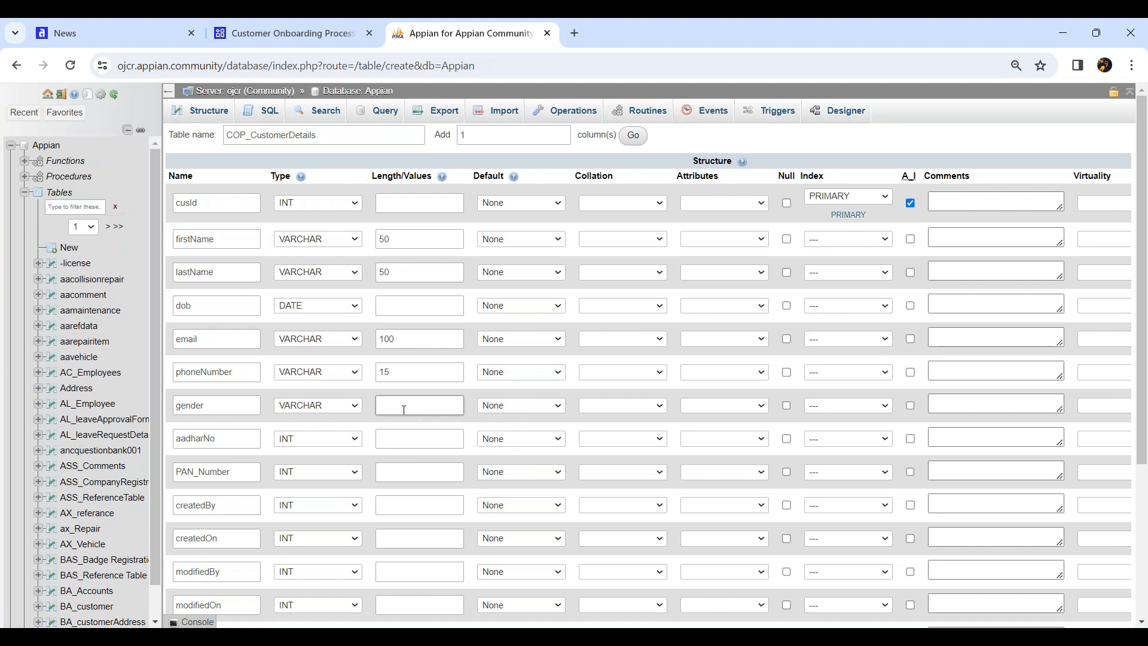
text(10)
Make aadharNo VARCHAR(12), PAN_Number VARCHAR(11) and createdBy VARCHAR(100)
scroll(311, 388, down, 1)
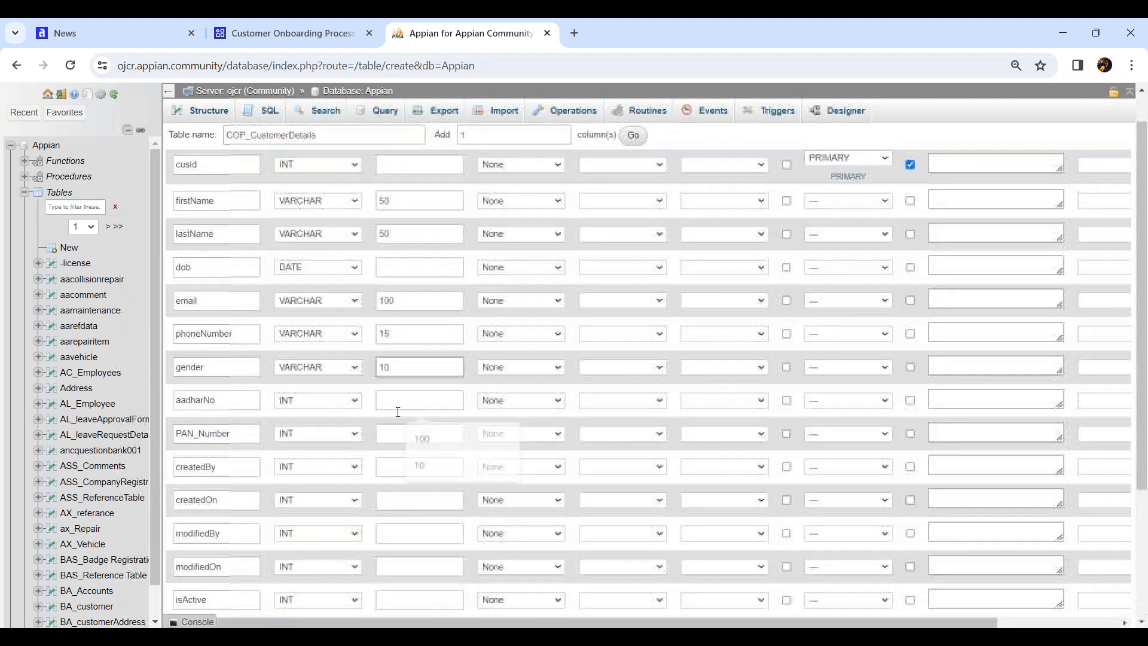
click(310, 364)
click(302, 389)
click(412, 364)
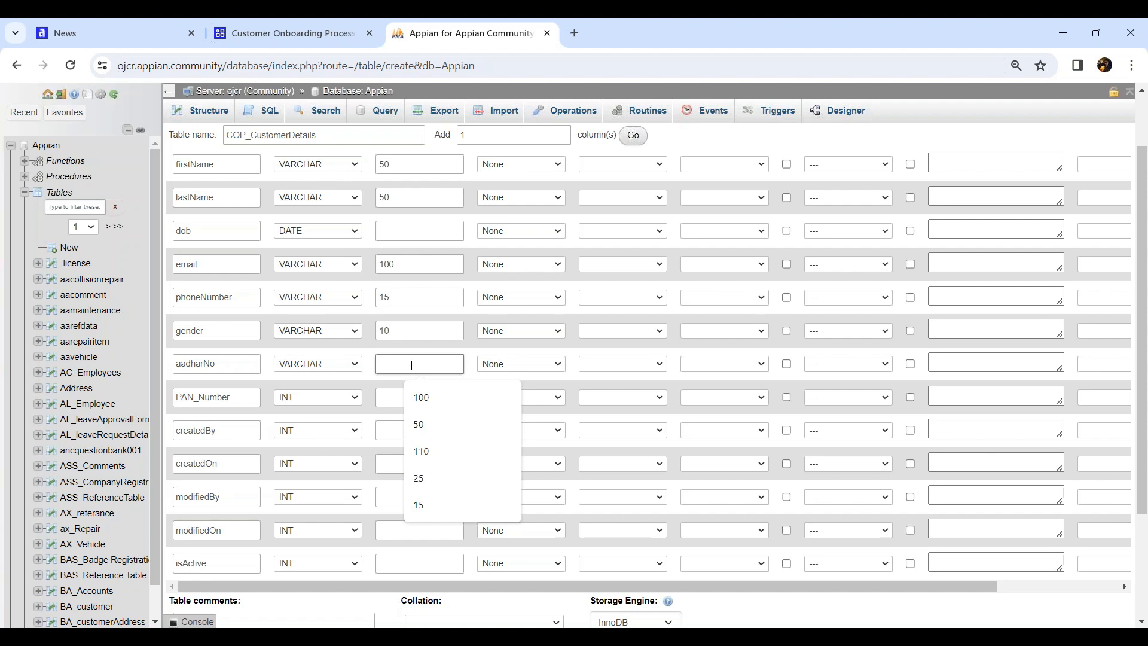
text(1)
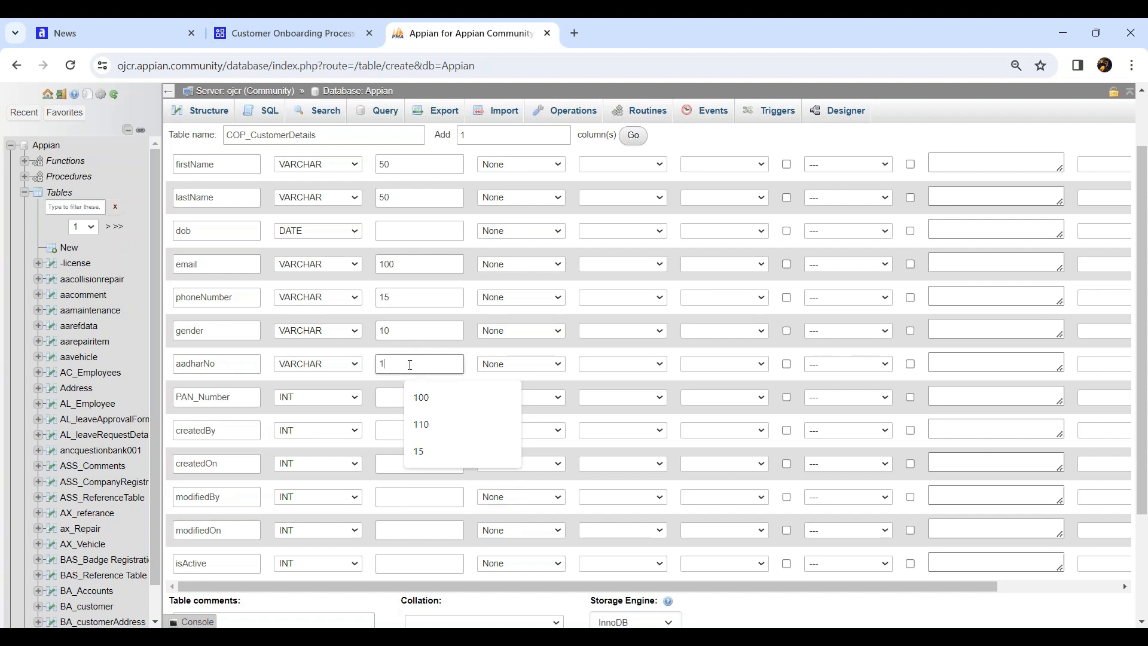
text(2)
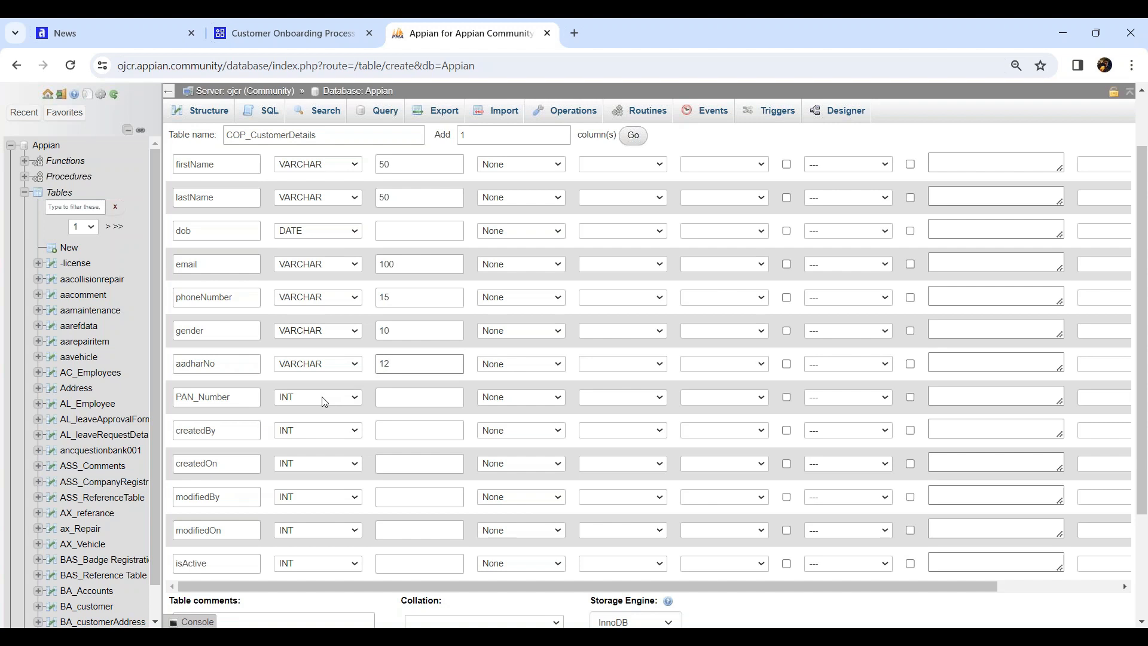
click(353, 401)
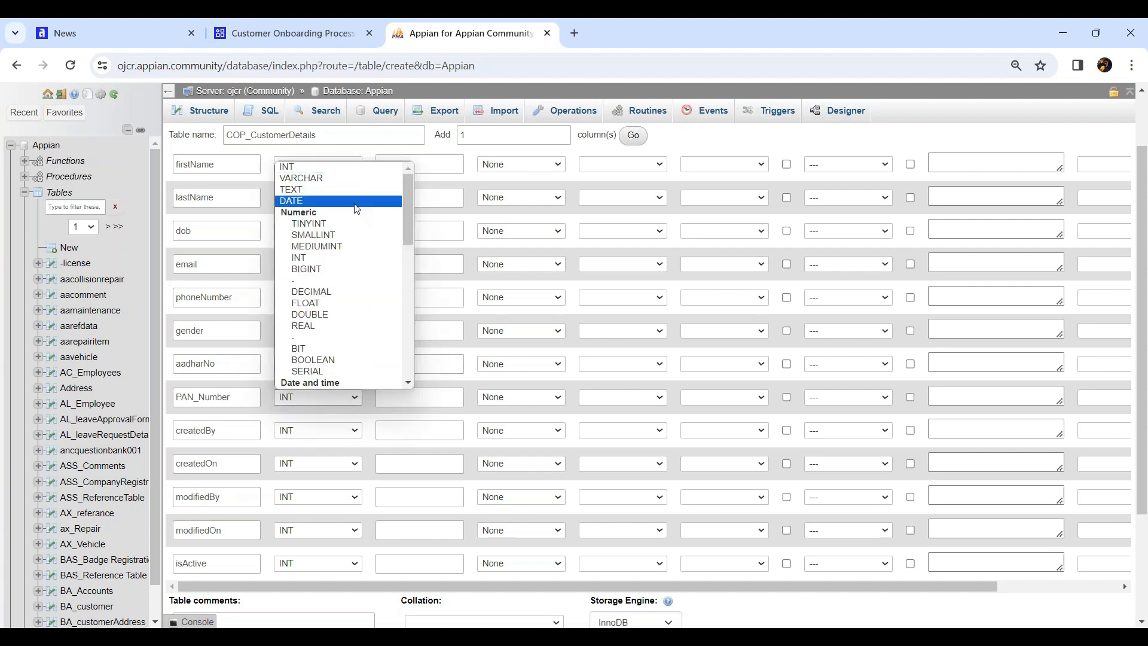
click(353, 177)
click(410, 397)
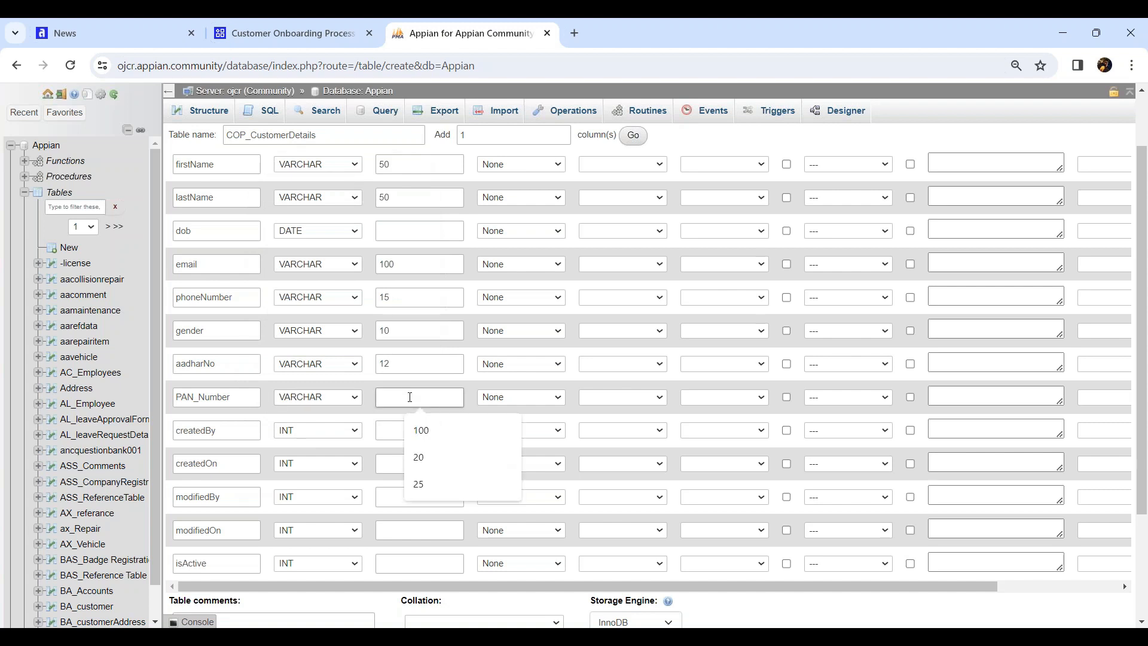
text(11)
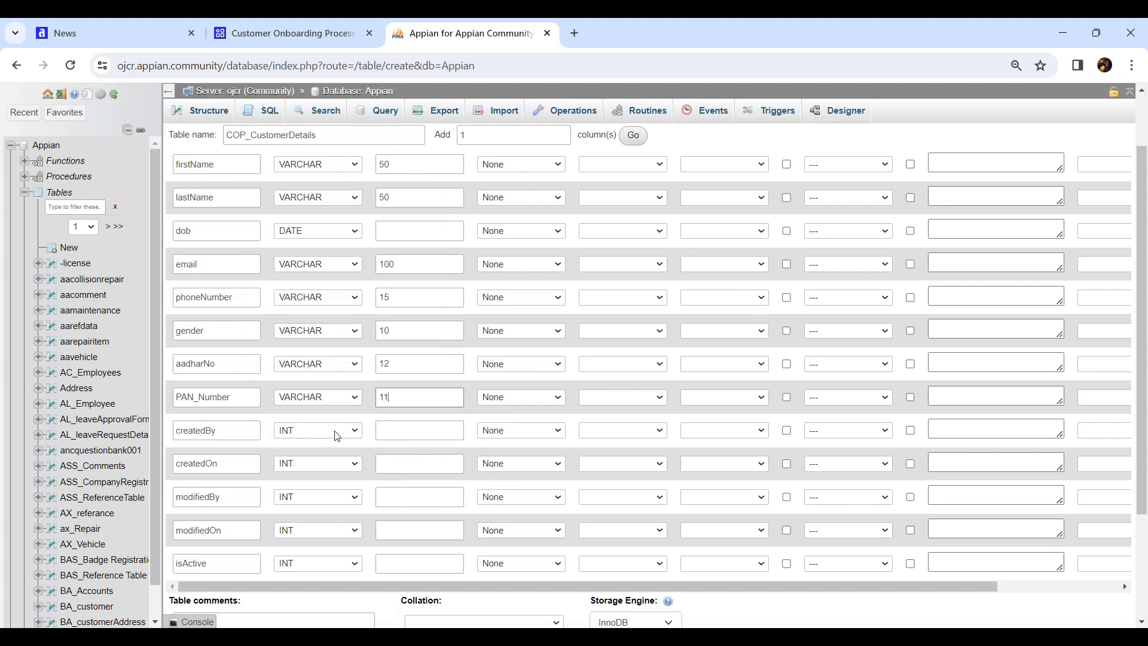
click(348, 431)
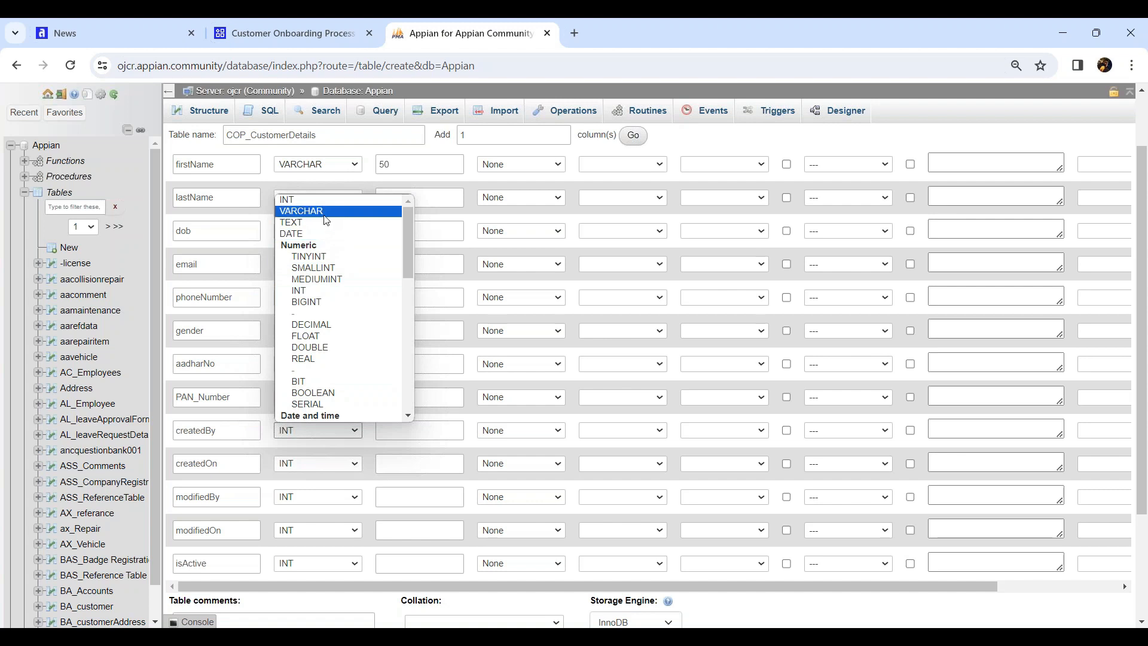
click(327, 211)
click(421, 428)
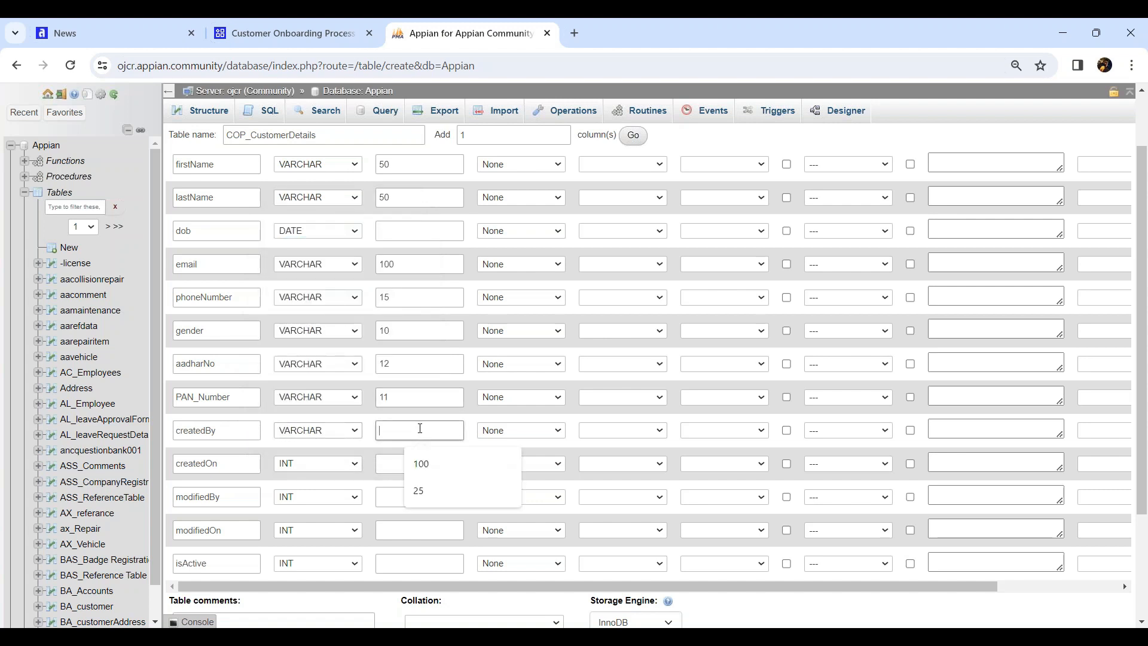
text(100)
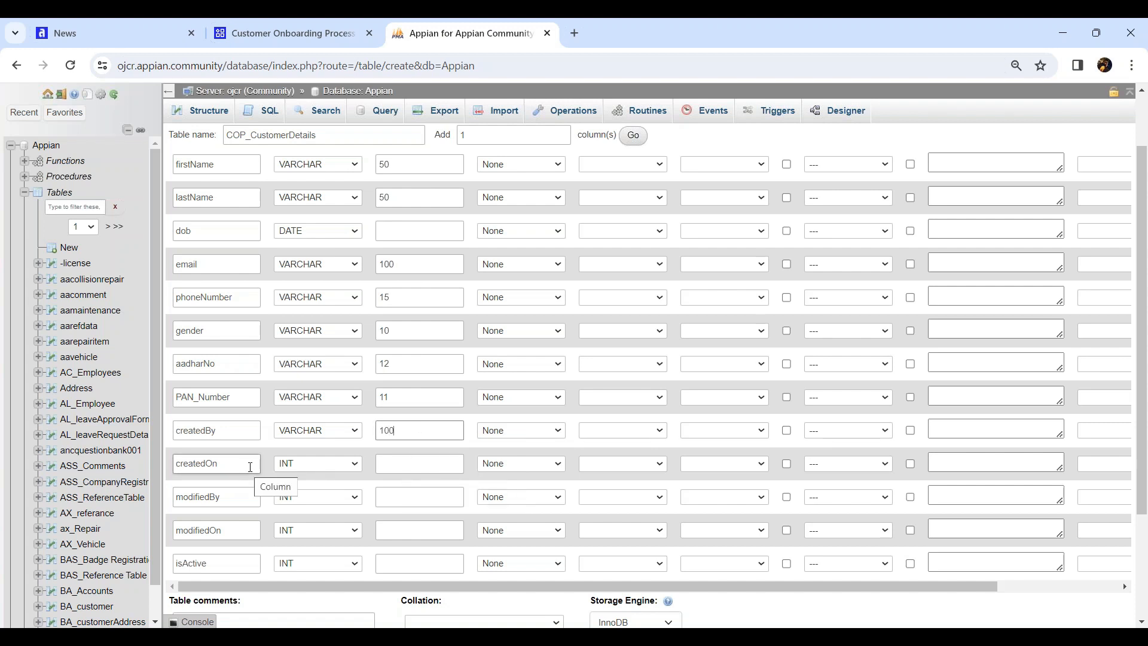
Set createdOn and modifiedOn to DATE, modifiedBy to VARCHAR(100), isActive to TINYINT
click(321, 463)
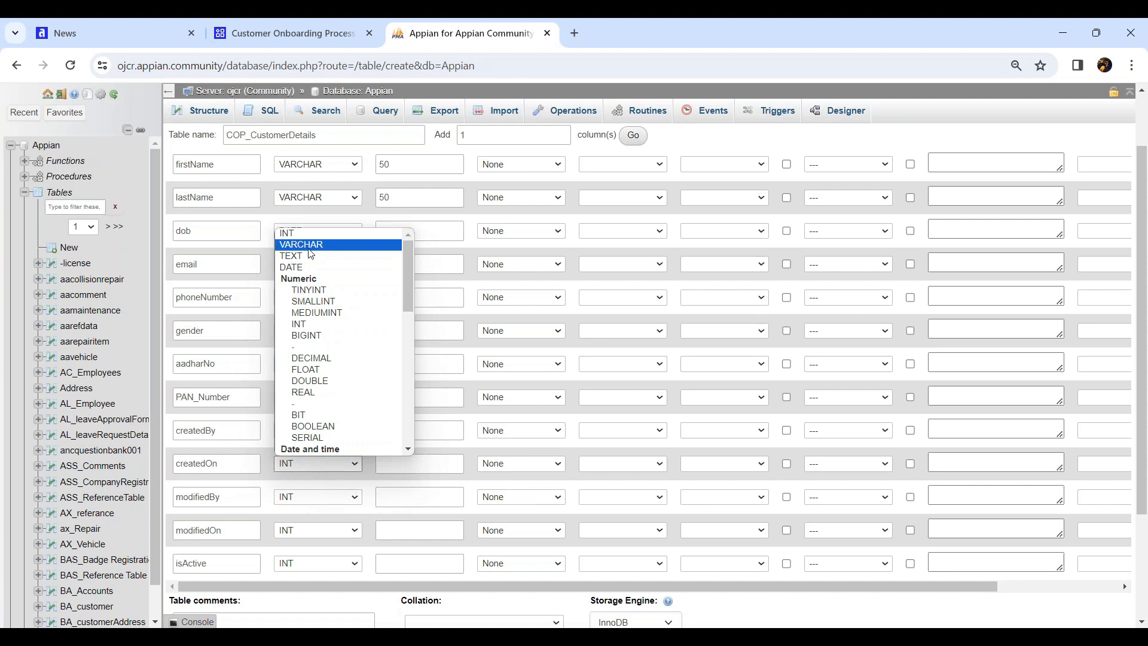
click(308, 267)
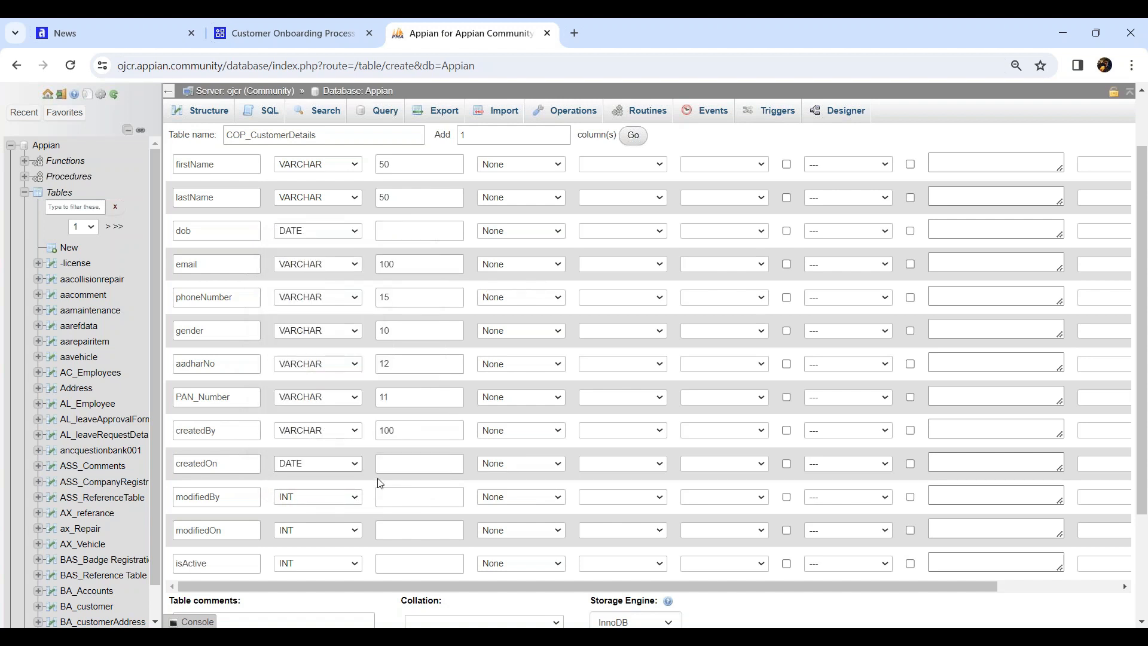
scroll(352, 492, down, 1)
click(323, 422)
scroll(306, 268, down, 1)
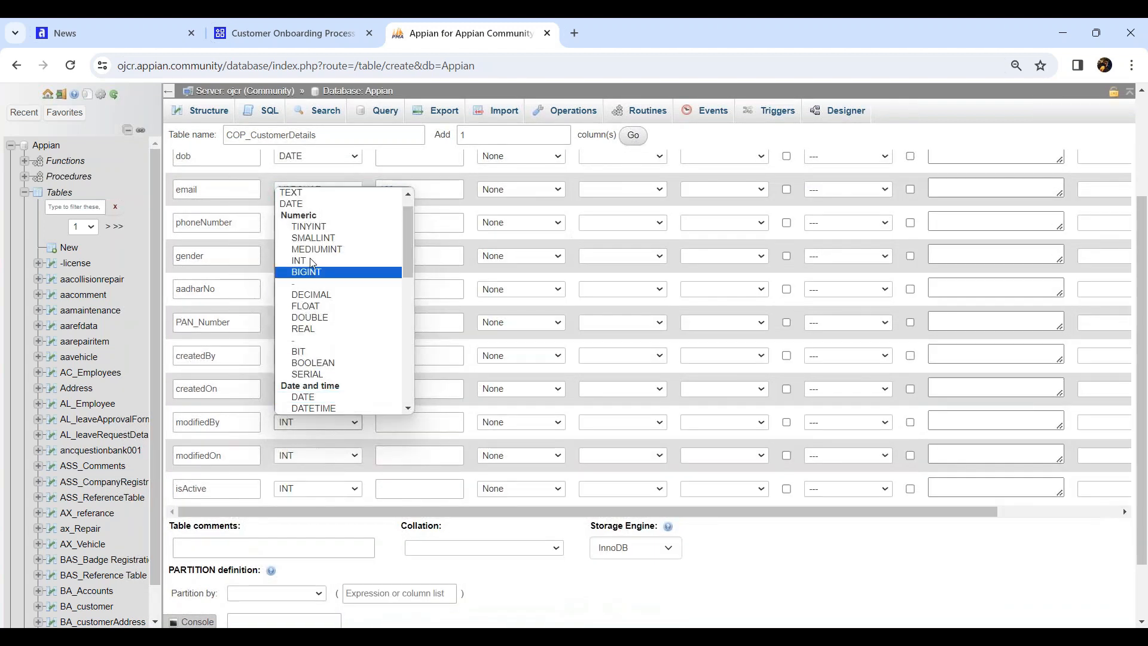
scroll(306, 210, up, 1)
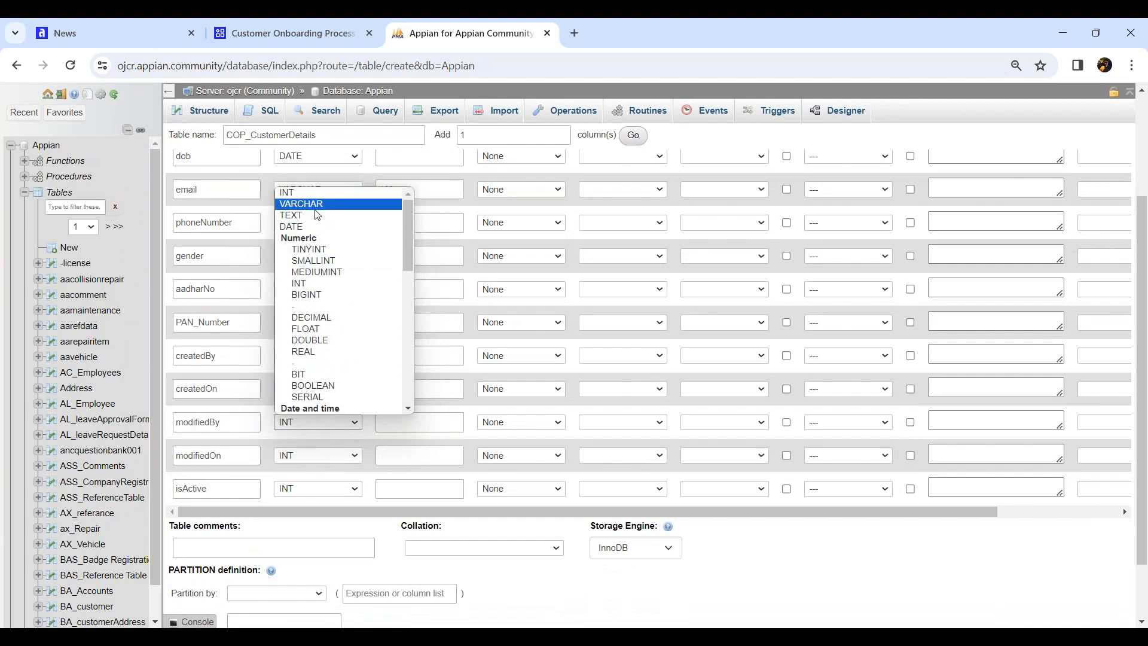
click(306, 200)
click(418, 421)
text(100)
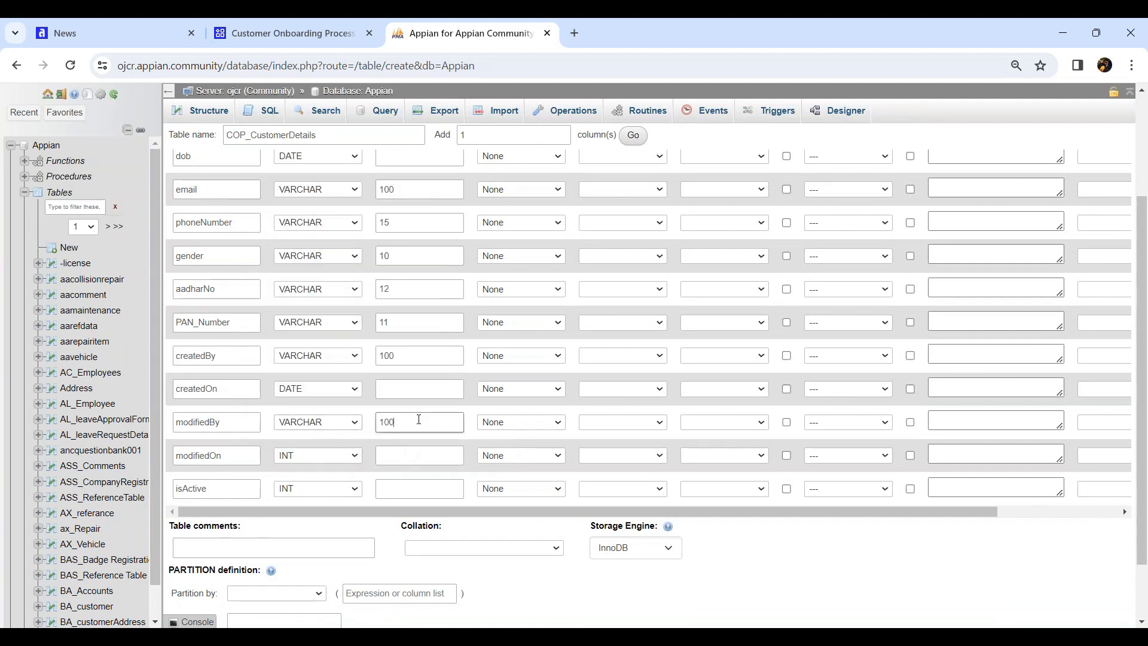
click(328, 453)
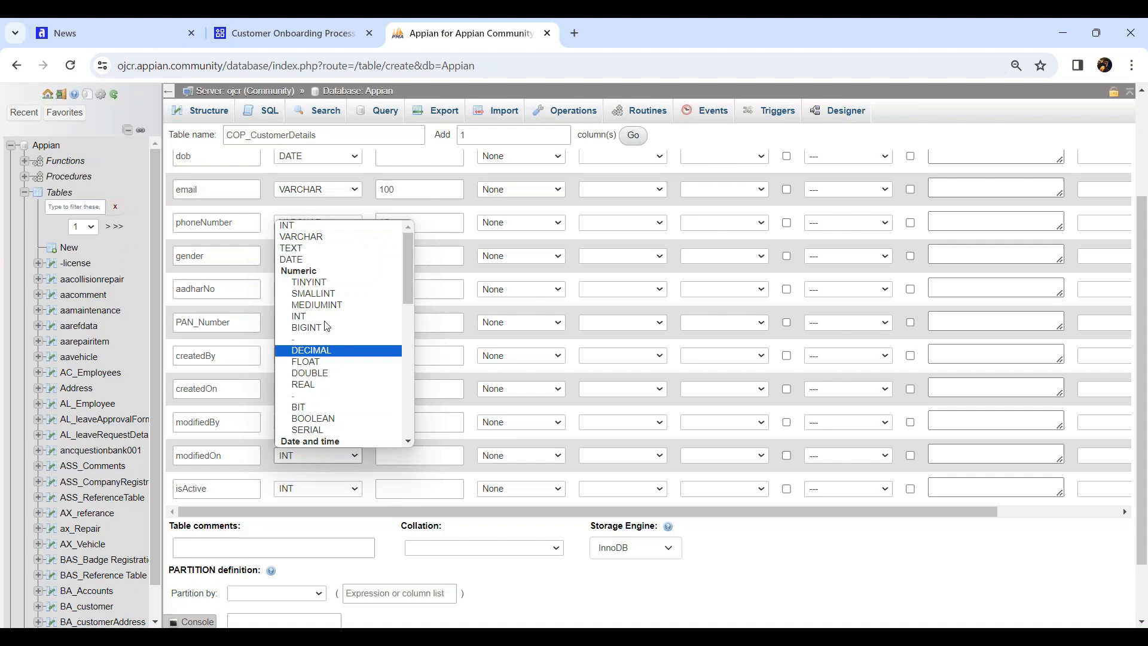
click(298, 259)
click(197, 495)
click(307, 493)
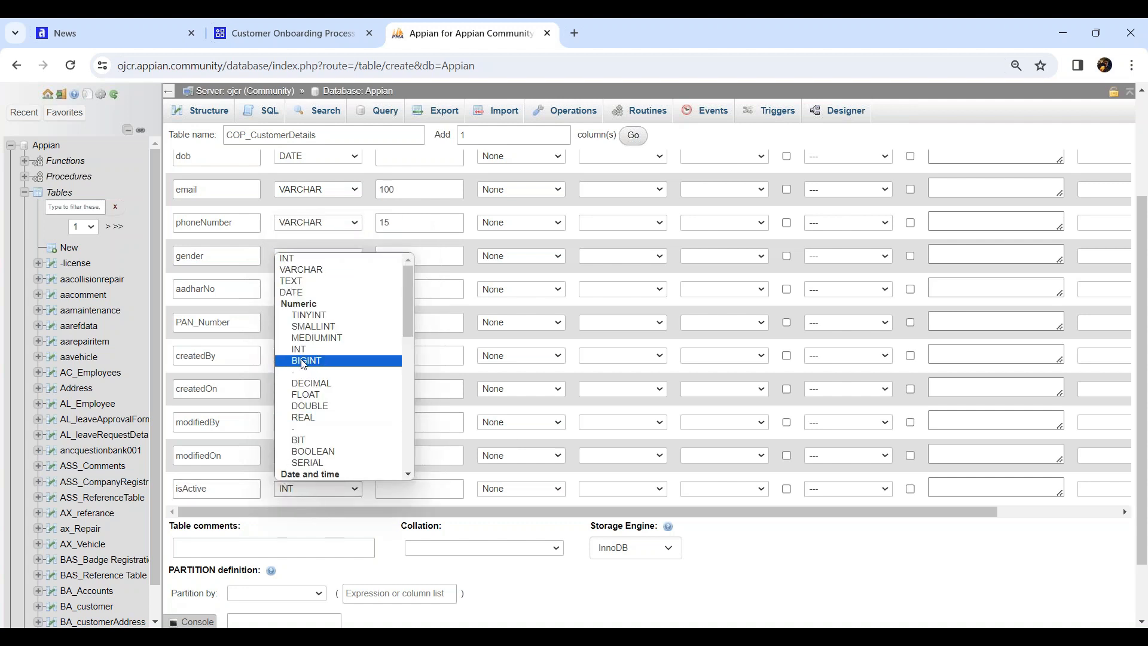
click(309, 324)
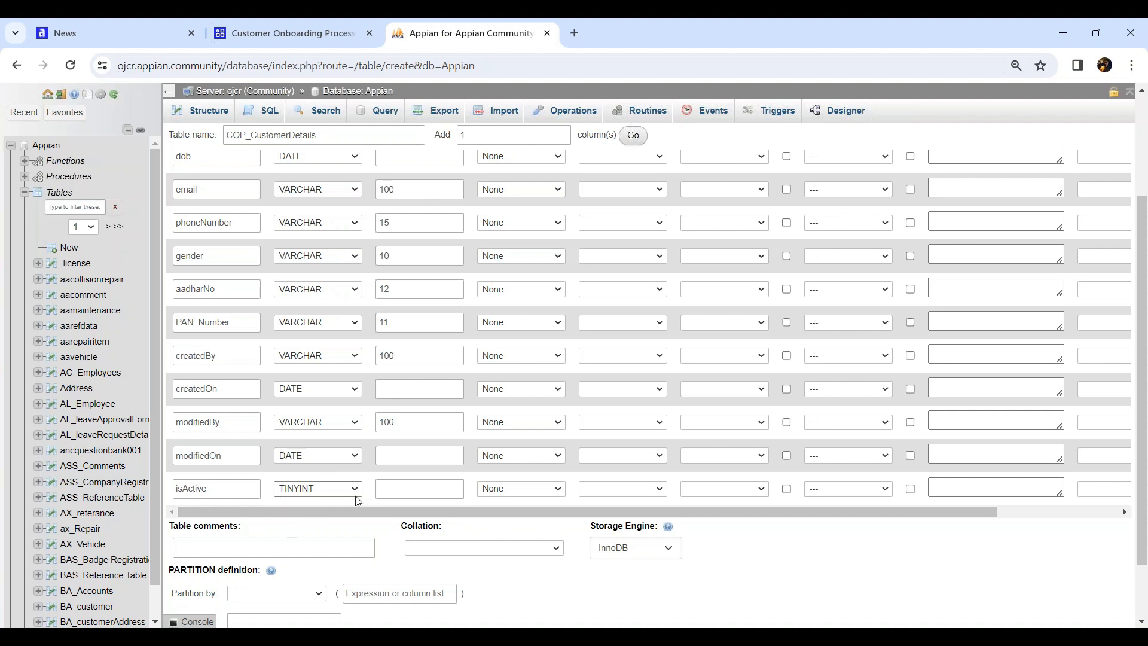
scroll(357, 501, up, 3)
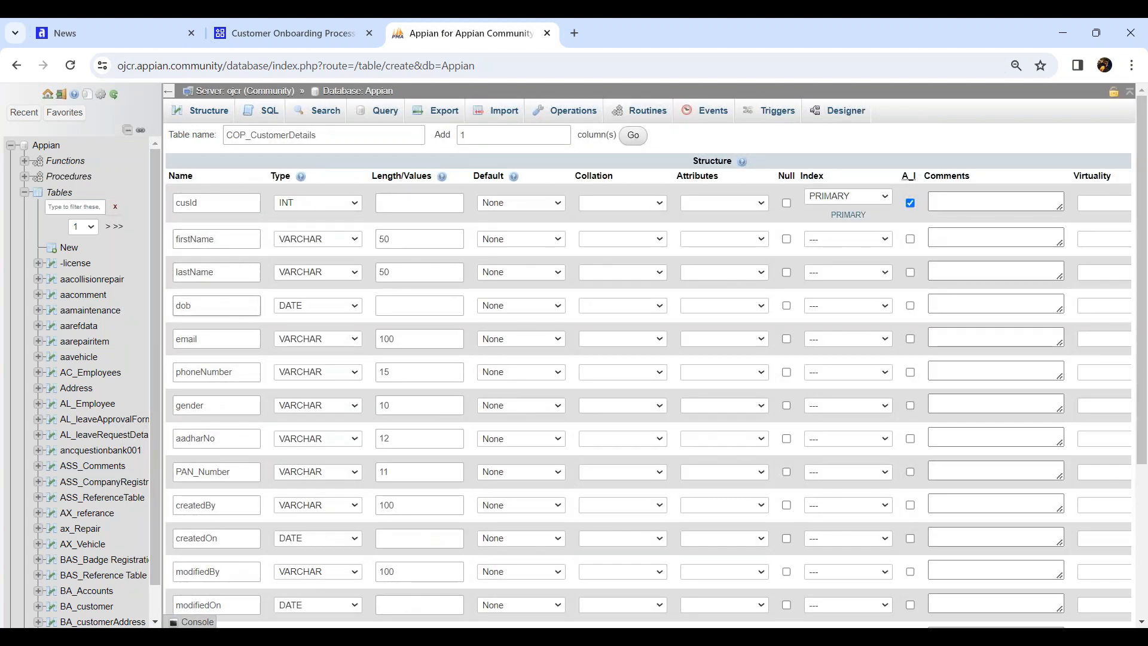
scroll(277, 418, down, 5)
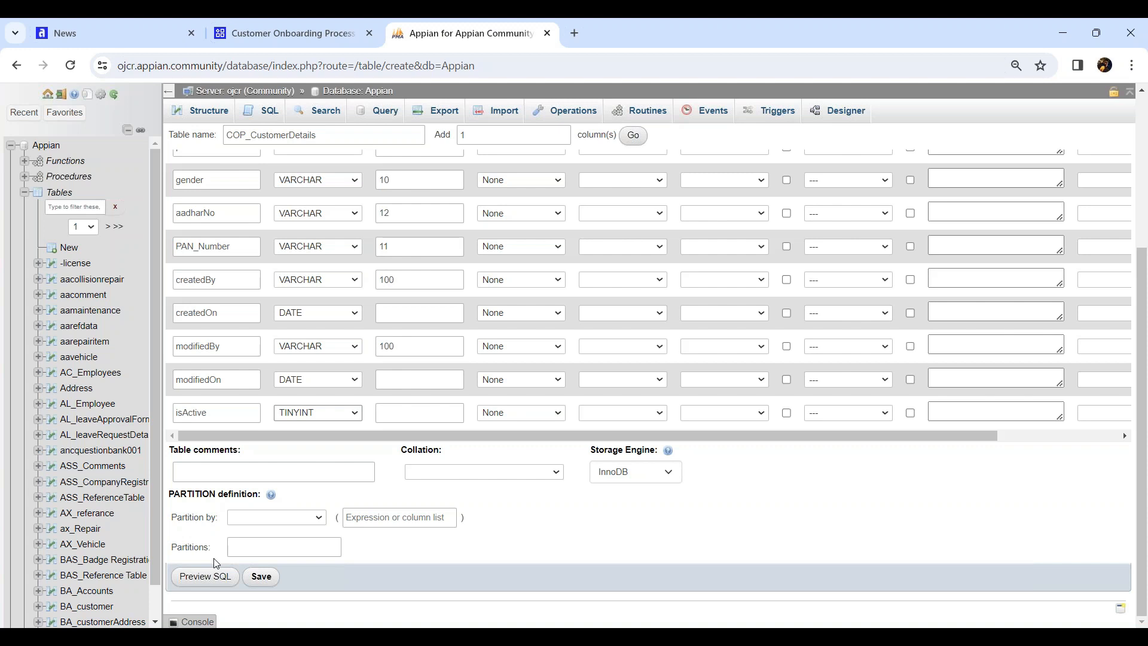
scroll(522, 266, up, 4)
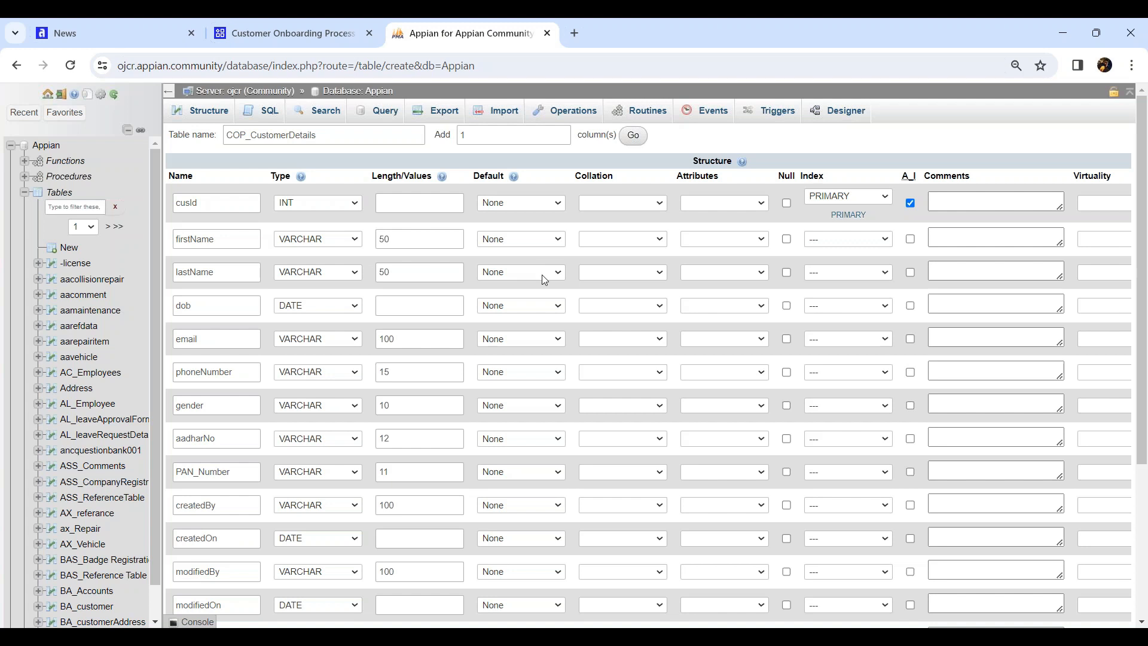
scroll(547, 276, down, 4)
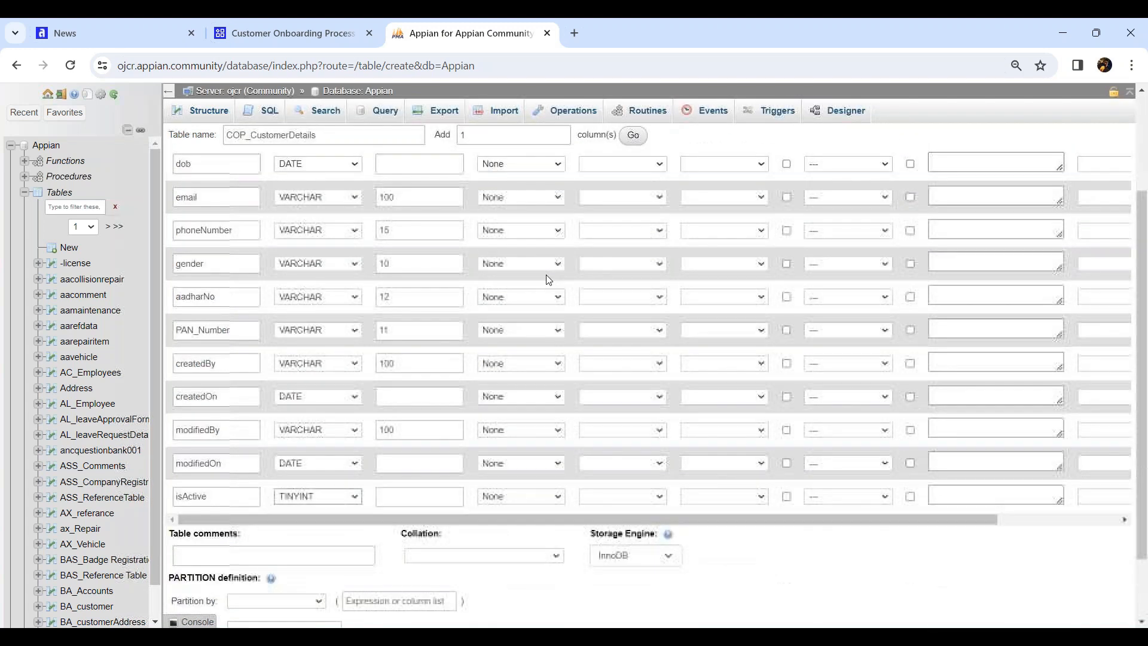
click(197, 576)
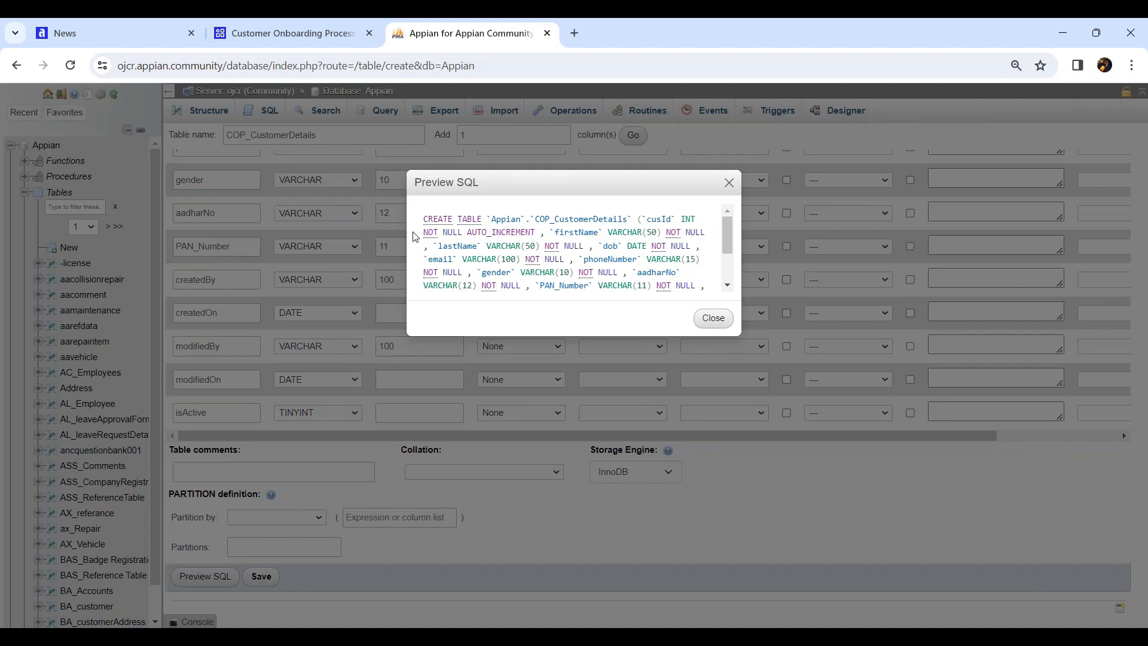
drag(422, 219, 562, 287)
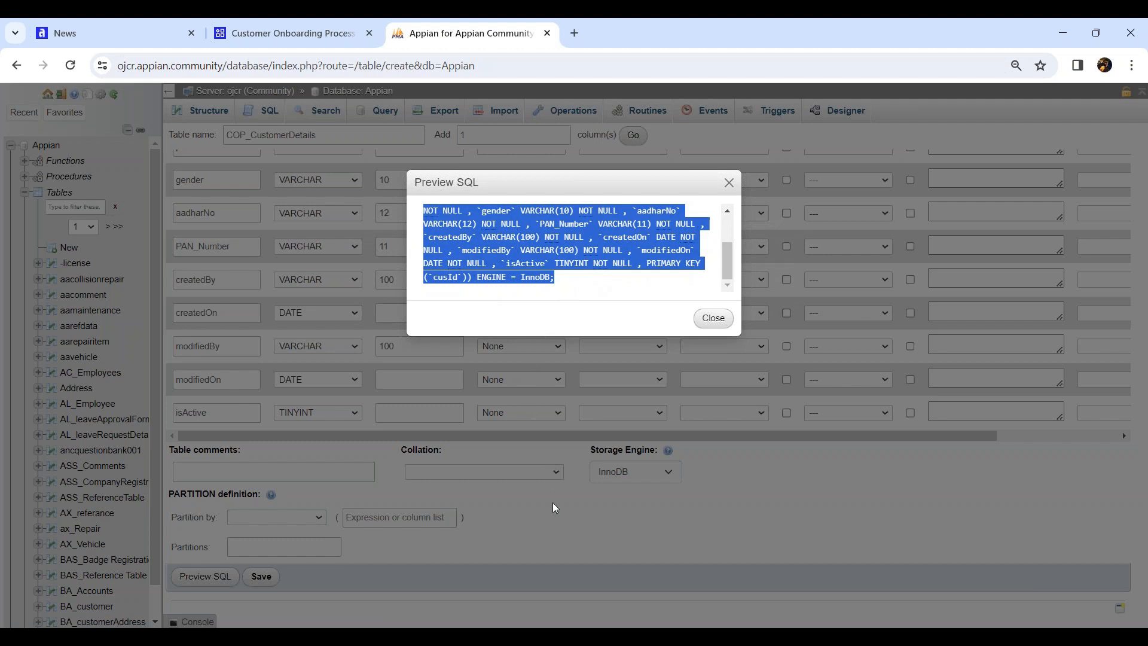
click(710, 318)
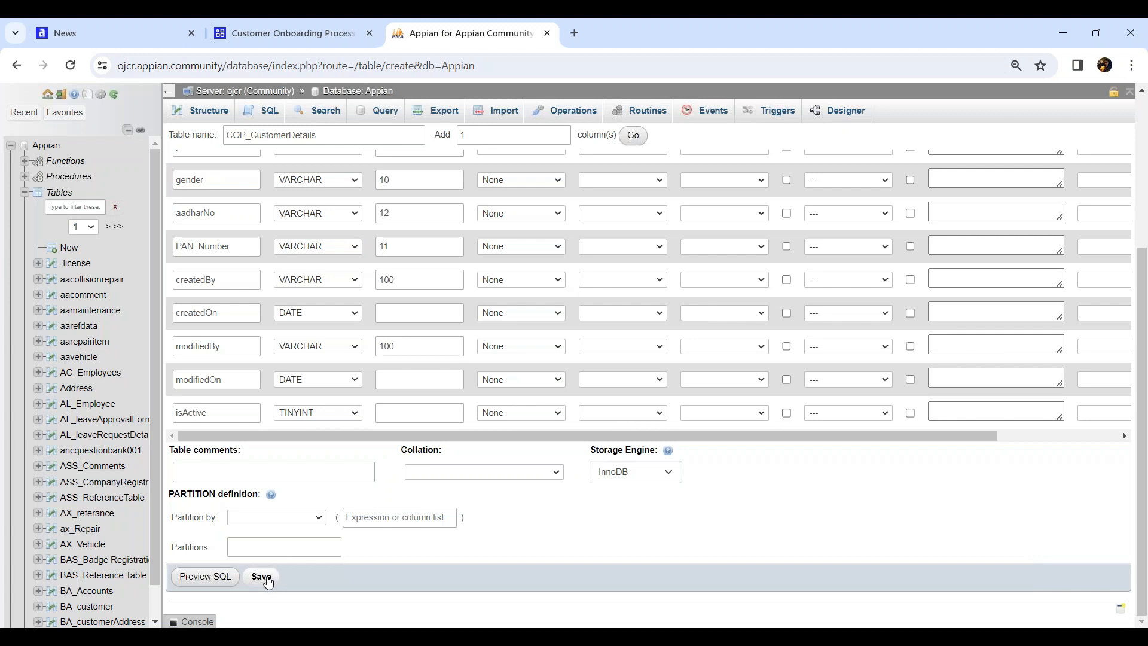
Save COP_CustomerDetails, browse it via the sidebar's COP filter, then clear the filter
click(267, 578)
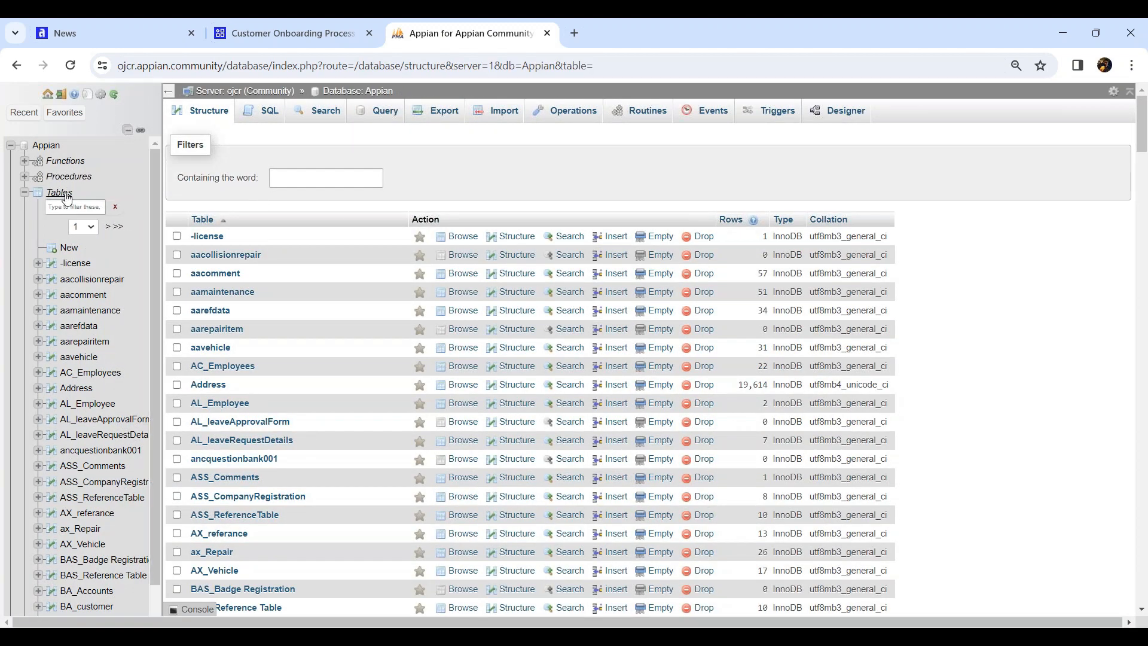
click(73, 206)
text(COP)
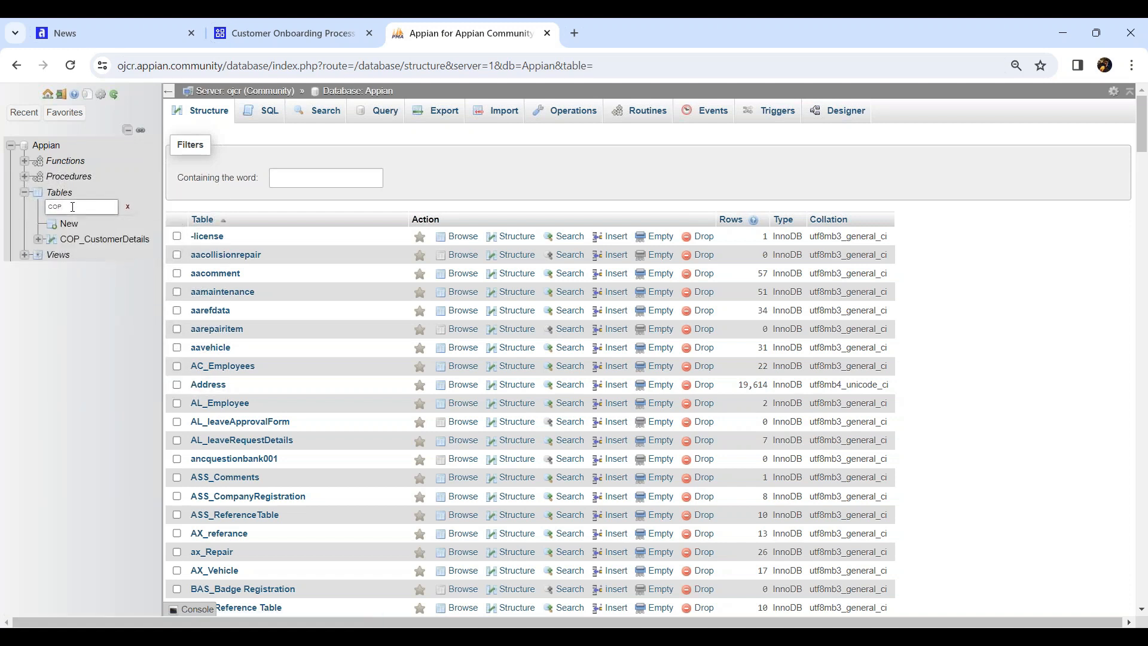
click(106, 241)
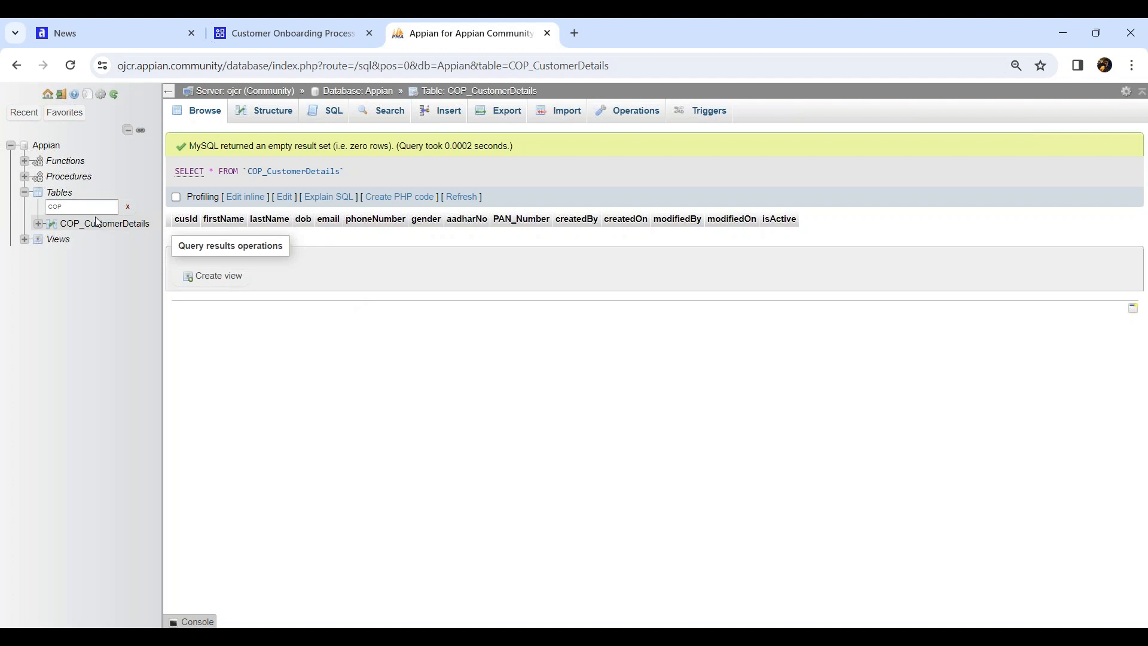
click(127, 207)
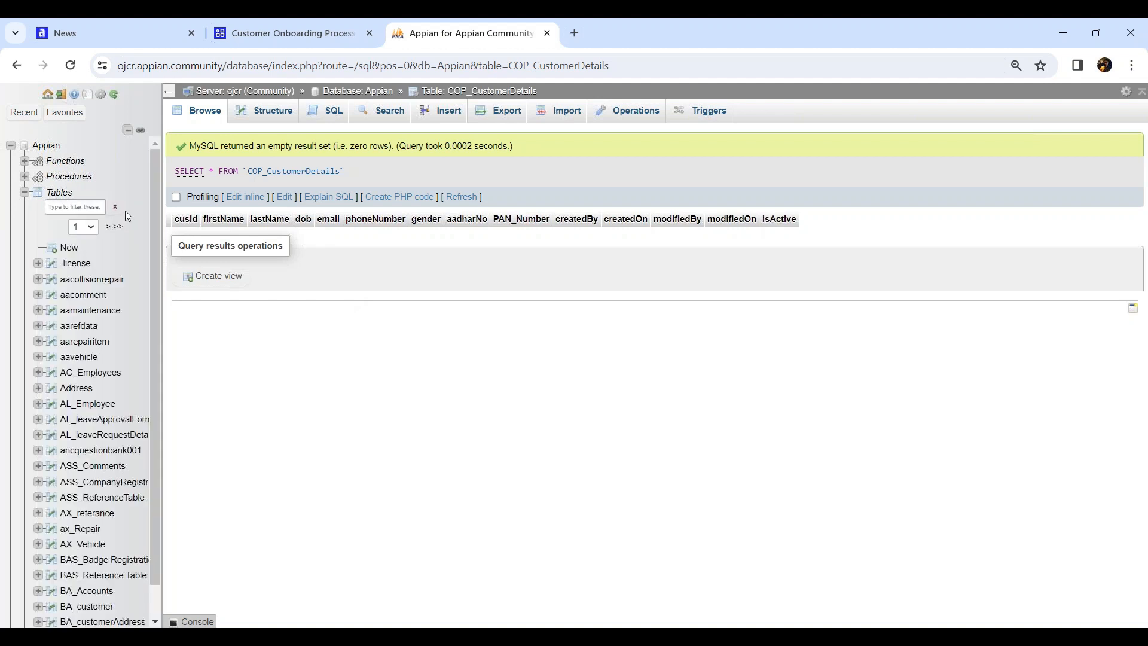
Start a new table named COP_CustomerAddress with 6 extra column rows added
click(69, 247)
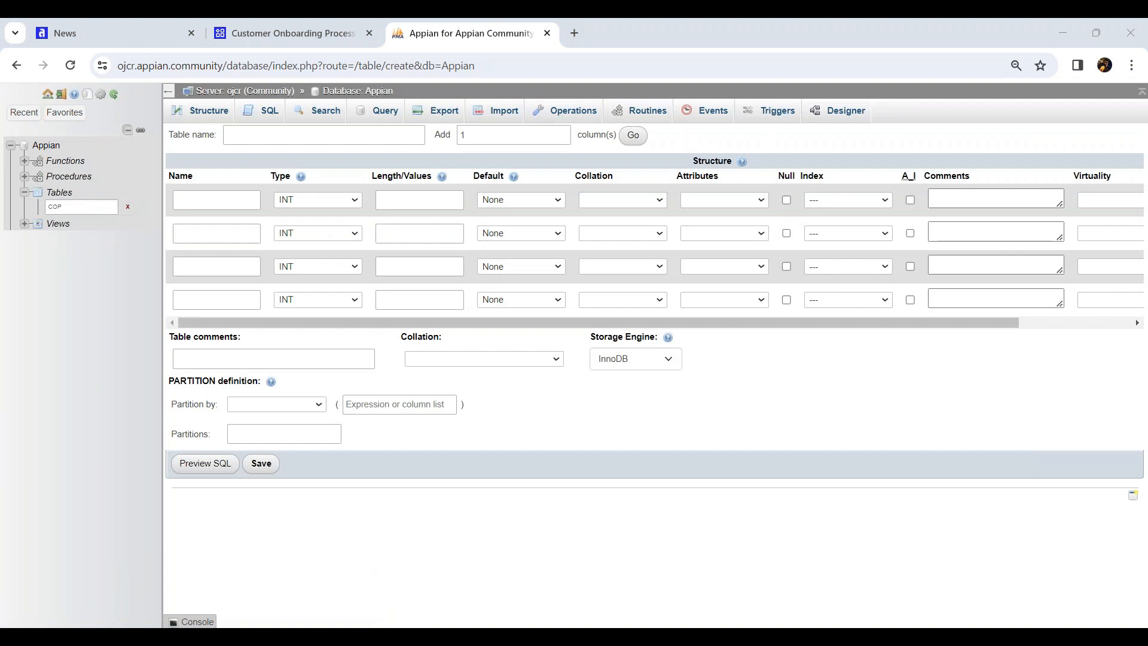
click(324, 135)
text(CO)
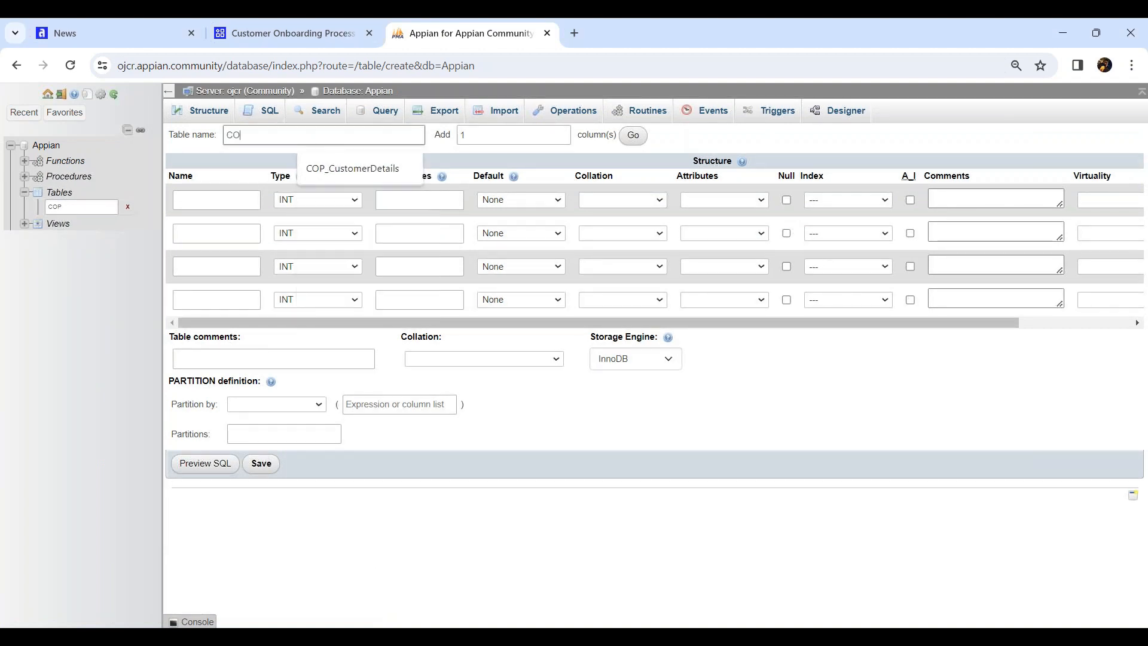
text(P_CustomerAddress)
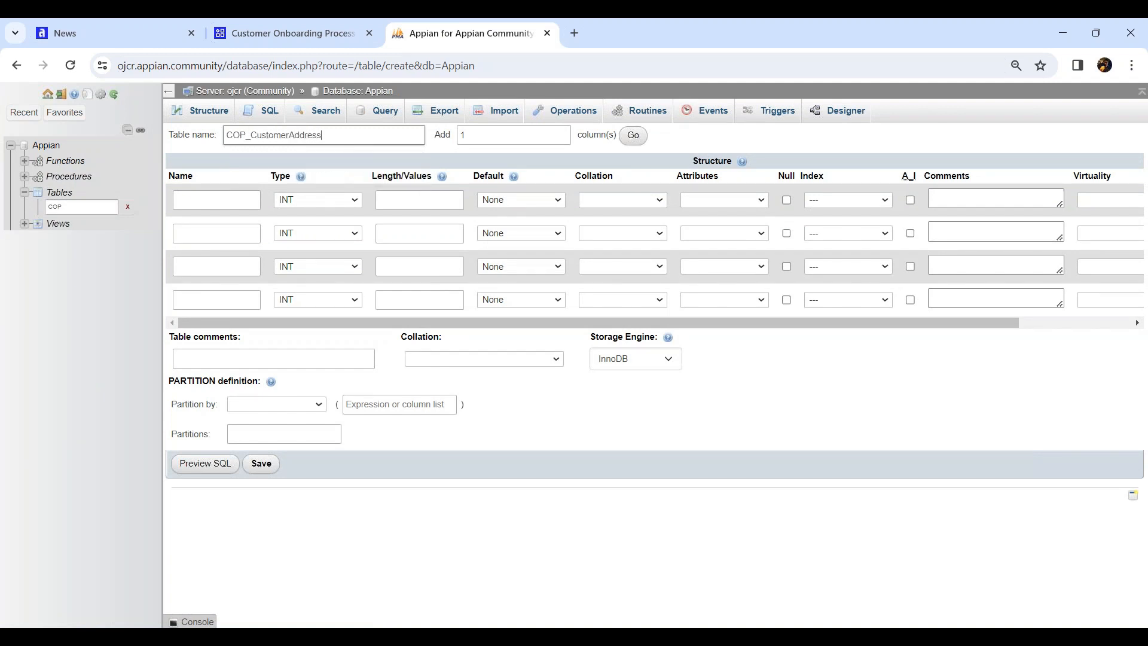
key(Tab)
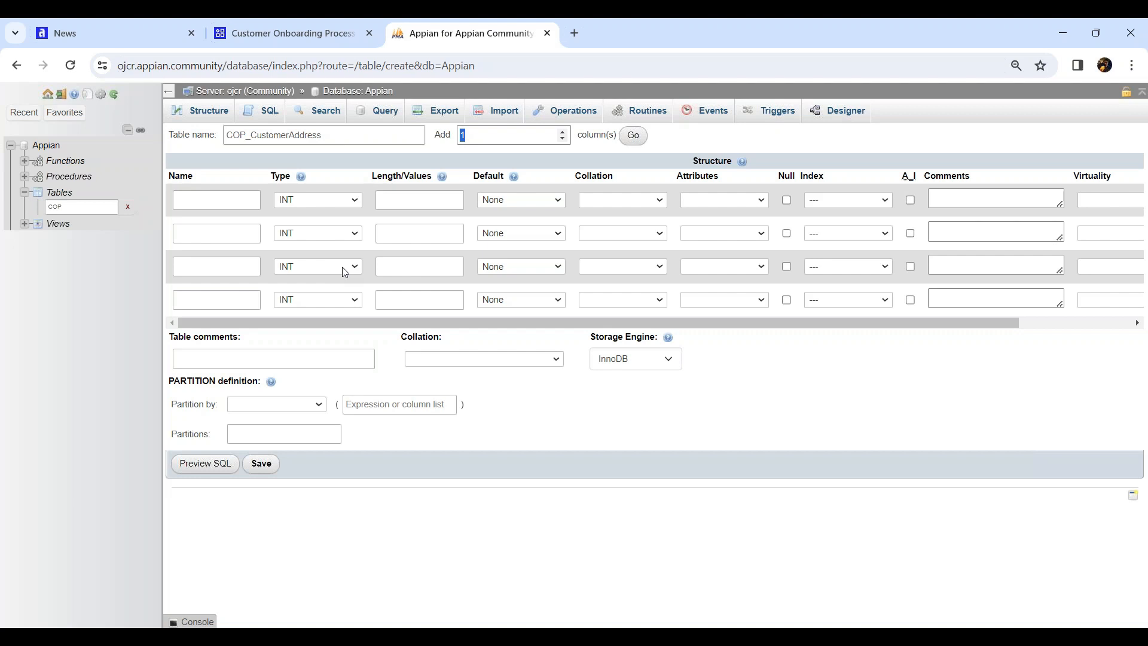
text(6)
key(Return)
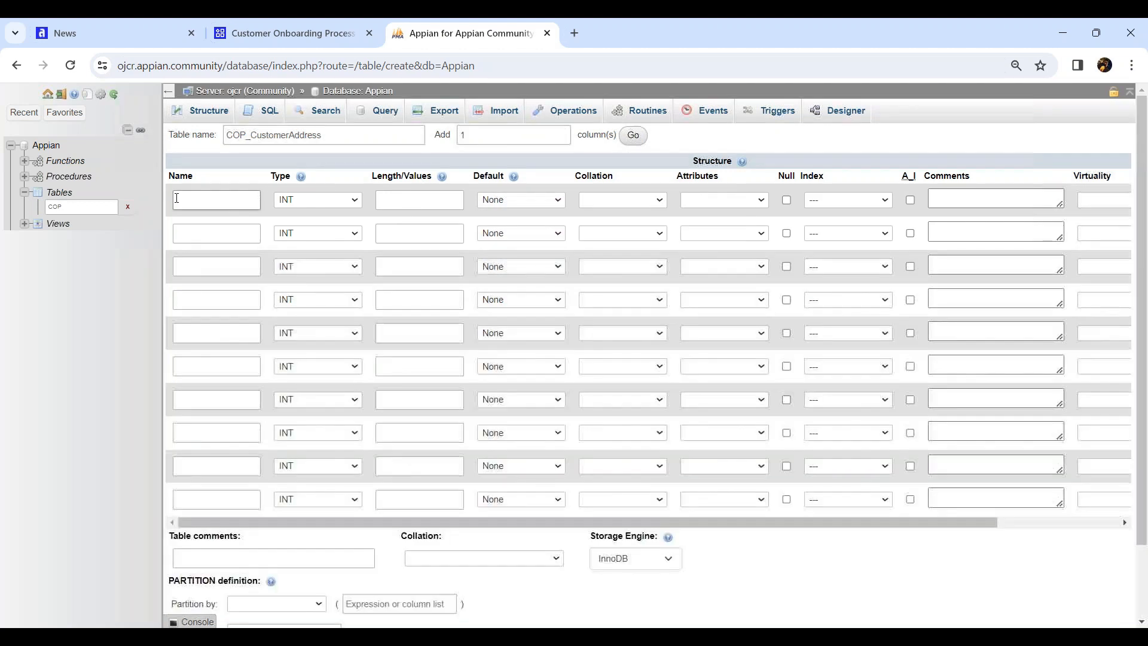
Add an auto-increment primary key column addId and a customerId column
click(232, 200)
text(addId)
click(910, 201)
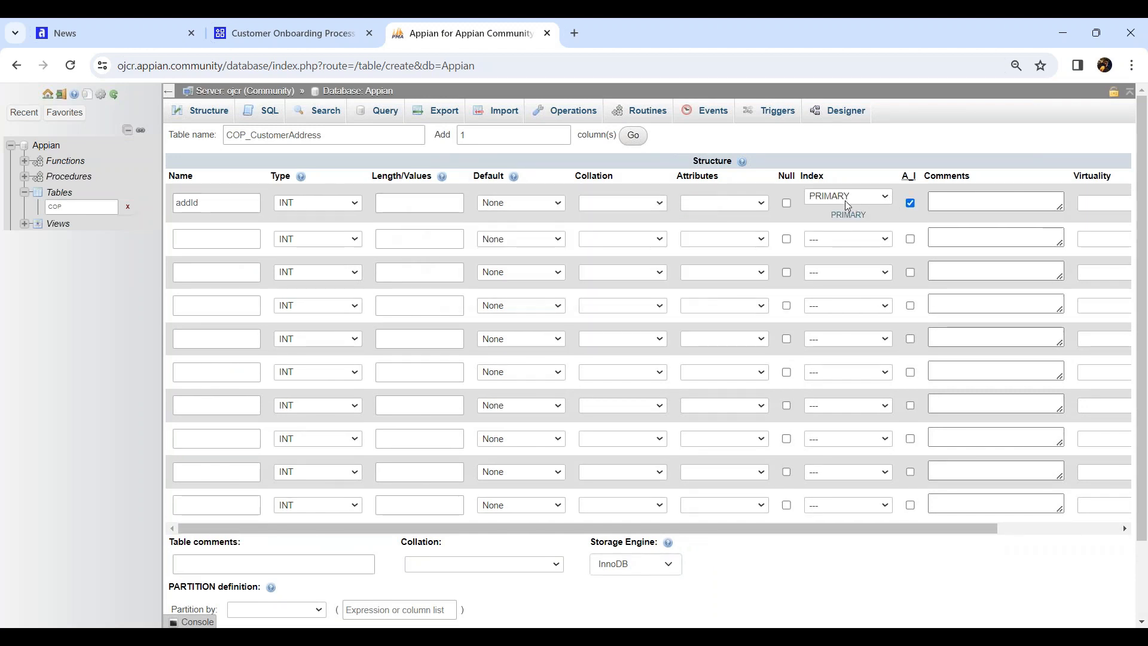
click(209, 238)
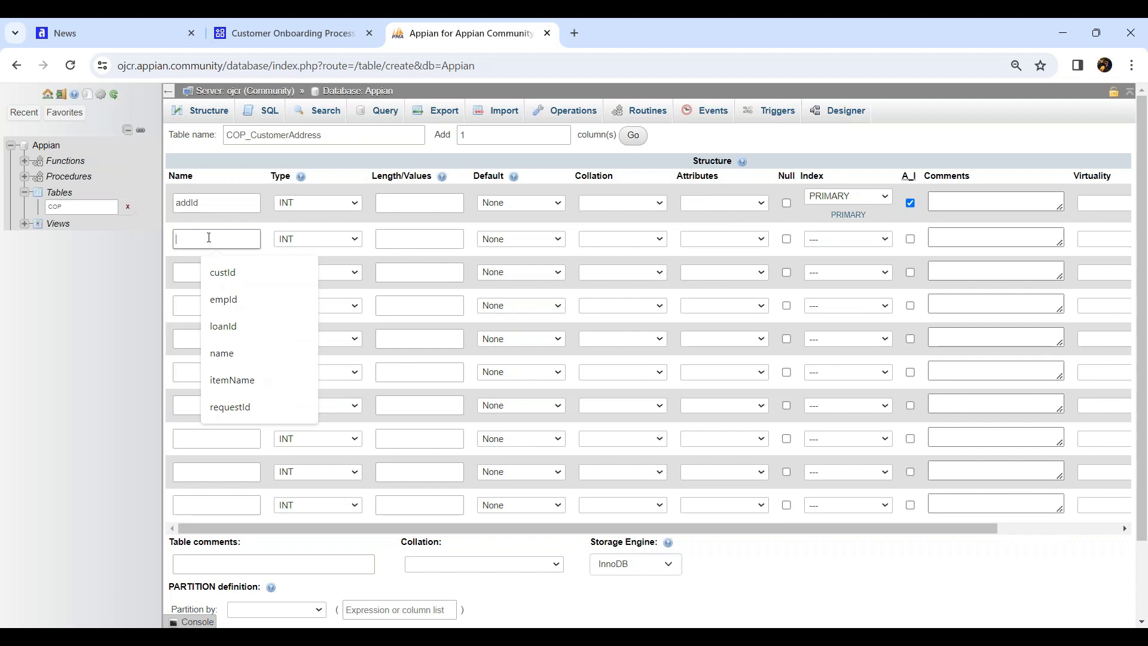
text(customerI)
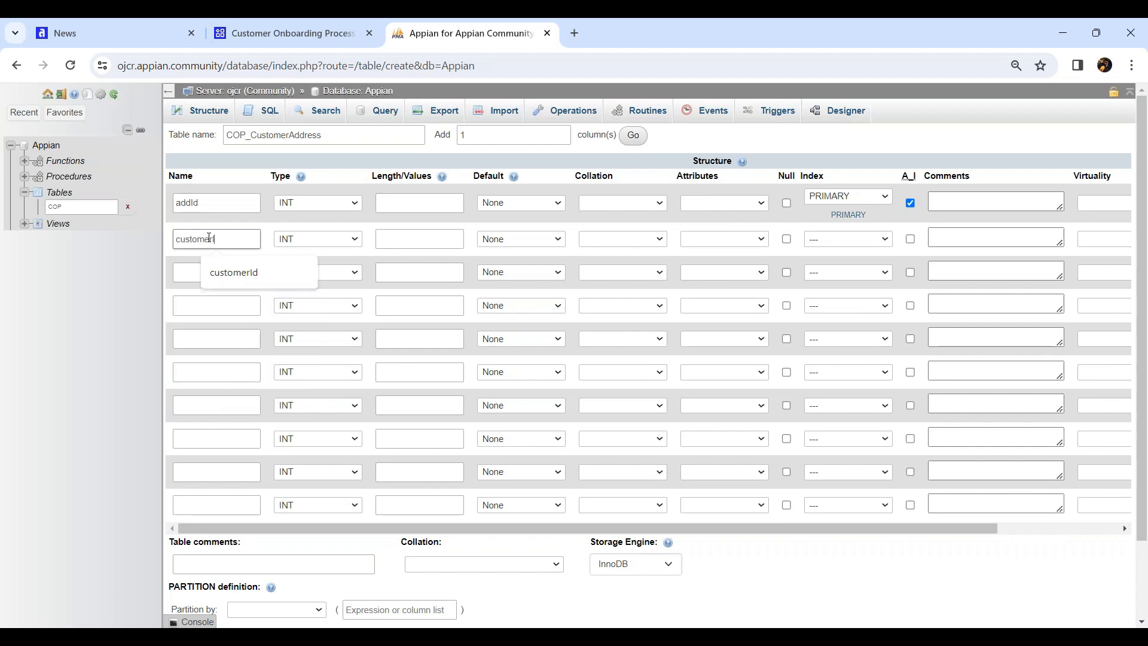
text(d)
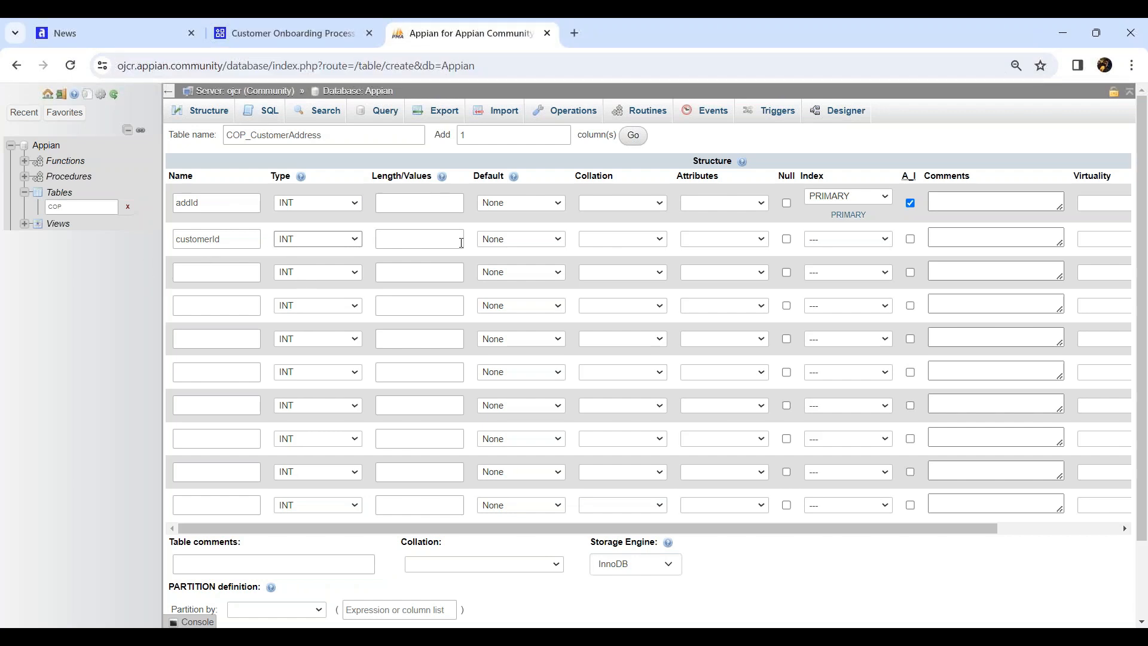
click(457, 241)
Add address as VARCHAR(255) and street as VARCHAR(50)
click(215, 272)
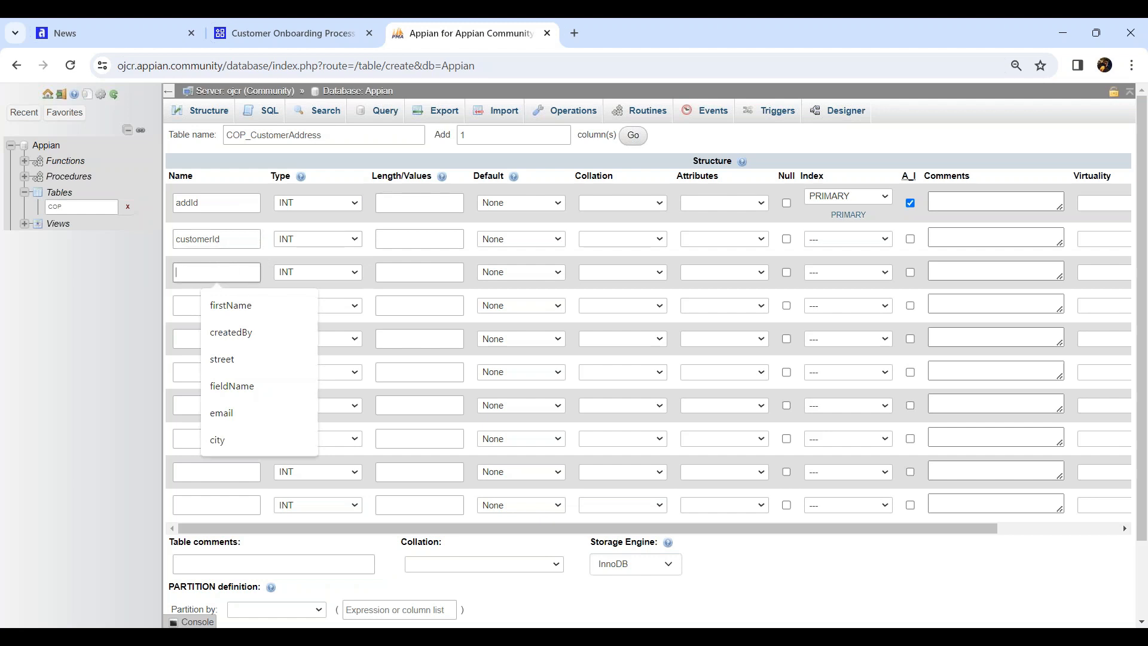
text(address)
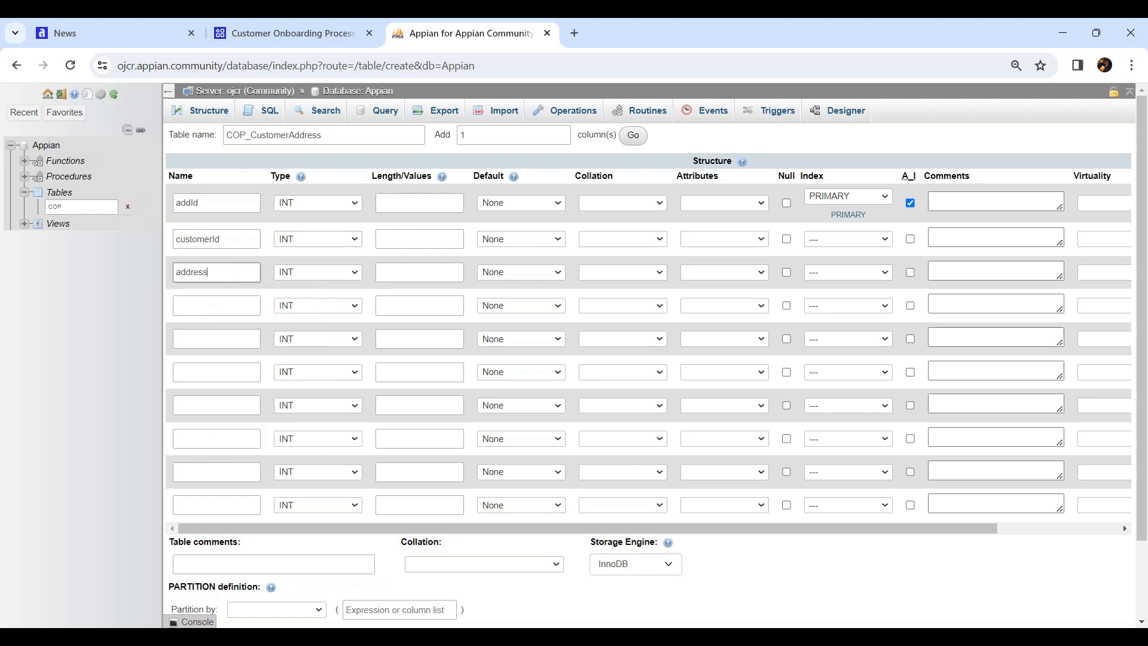
click(315, 278)
click(320, 298)
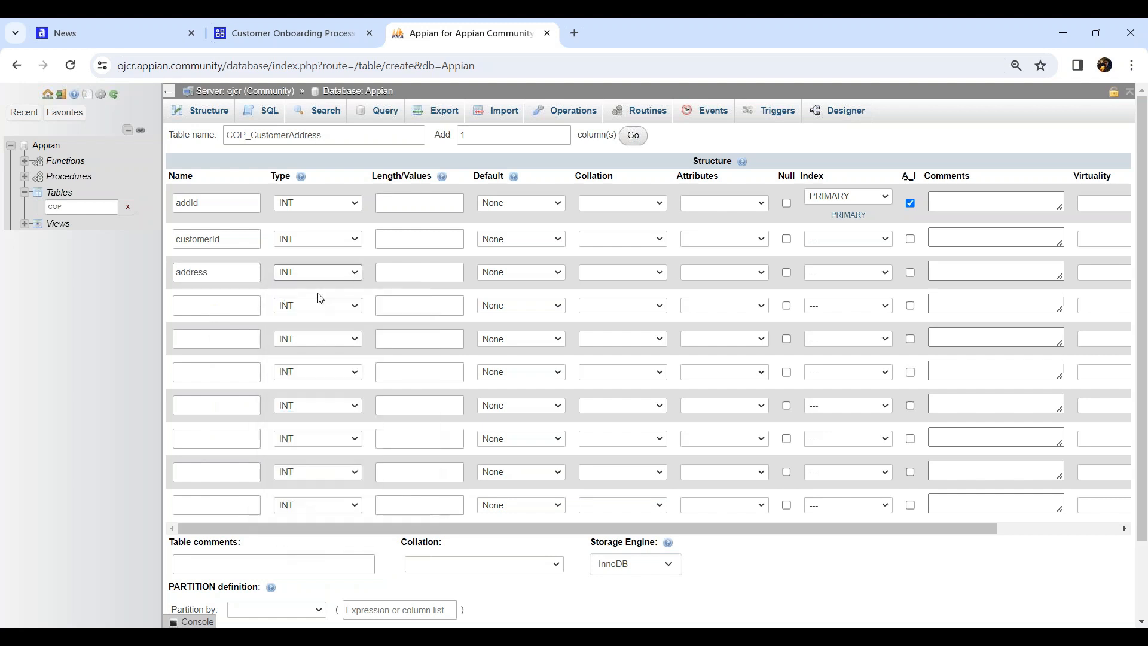
click(429, 267)
text(255)
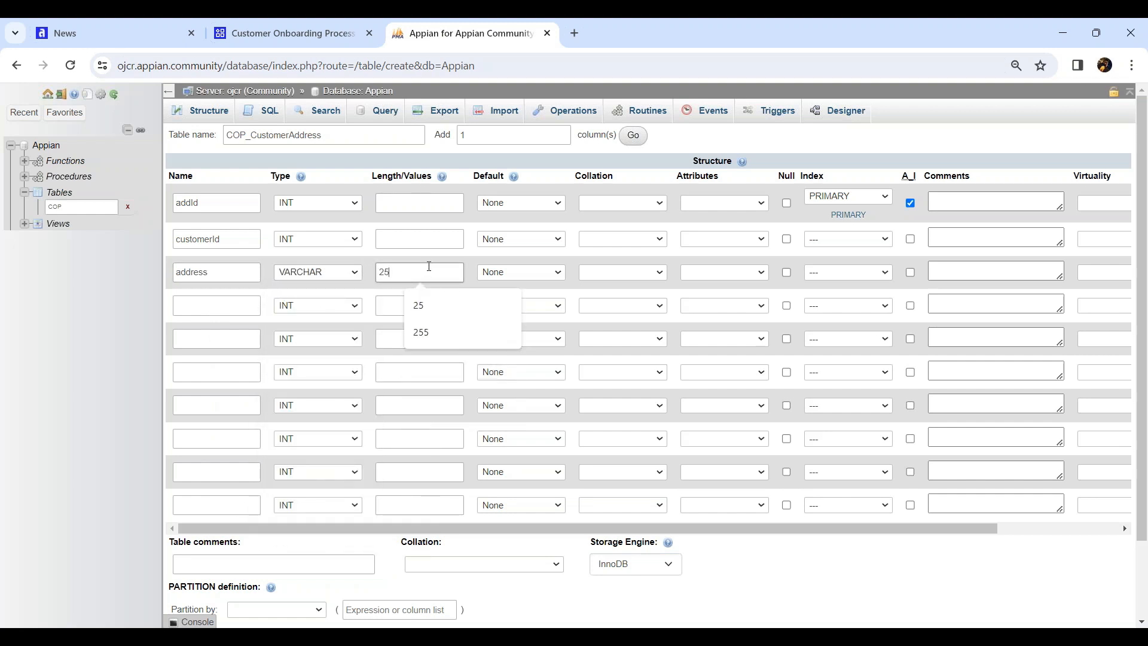
click(215, 304)
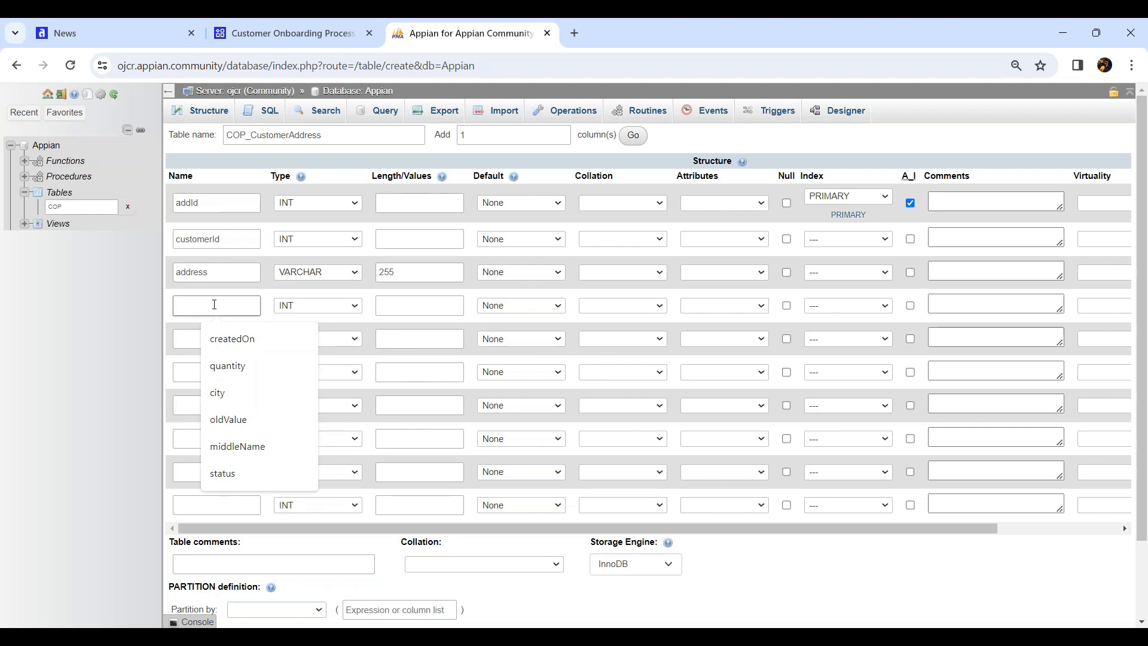
text(street)
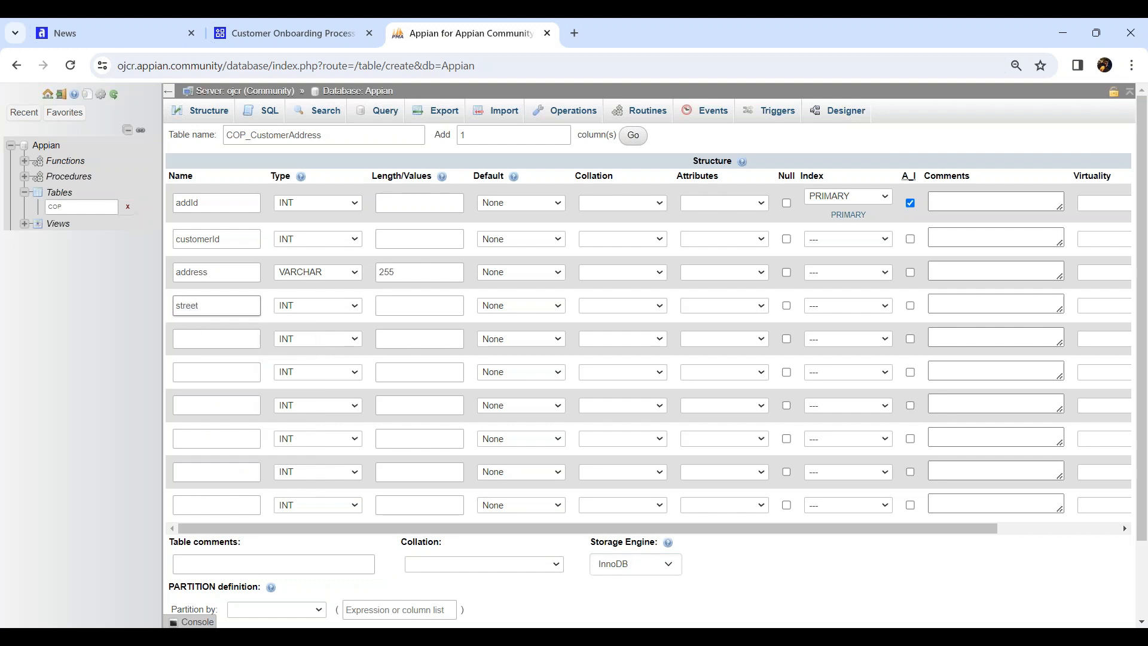
click(317, 305)
click(319, 323)
click(415, 307)
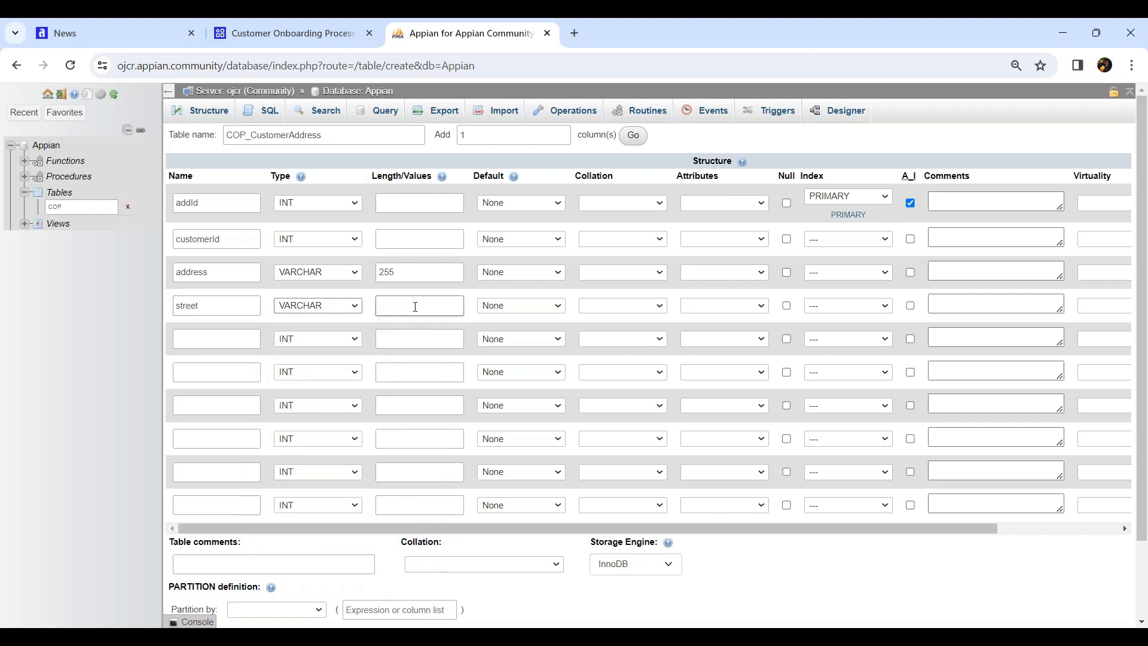
text(50)
Add city as VARCHAR(50) and state as VARCHAR(5)
click(188, 331)
text(city)
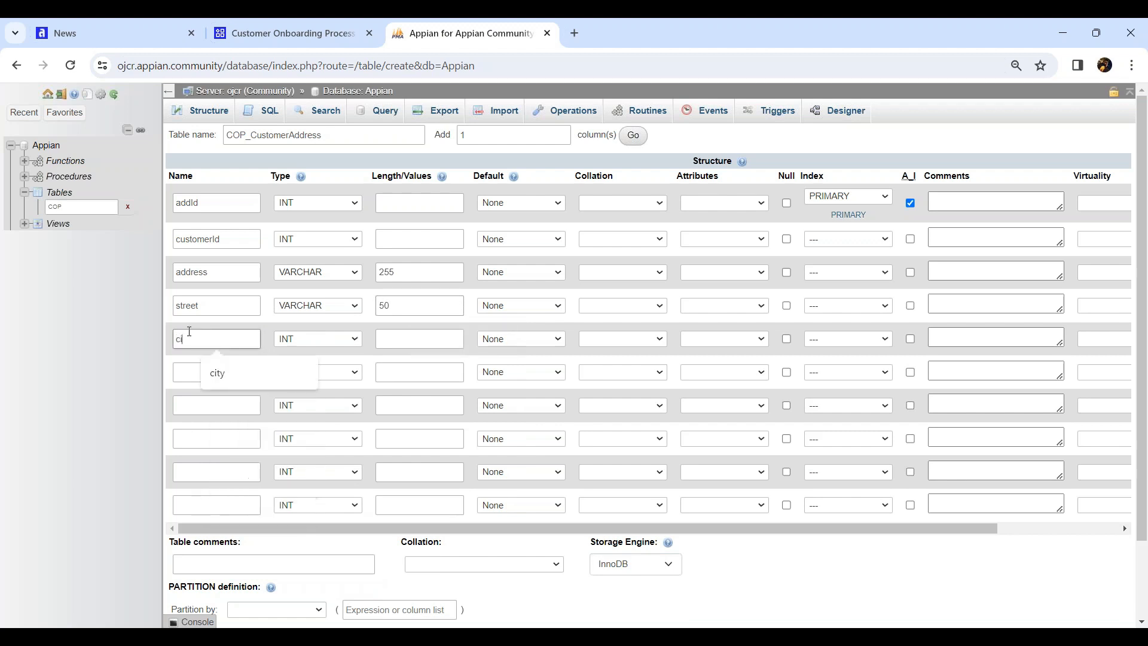
click(285, 340)
click(299, 367)
click(385, 340)
text(50)
click(211, 368)
text(state)
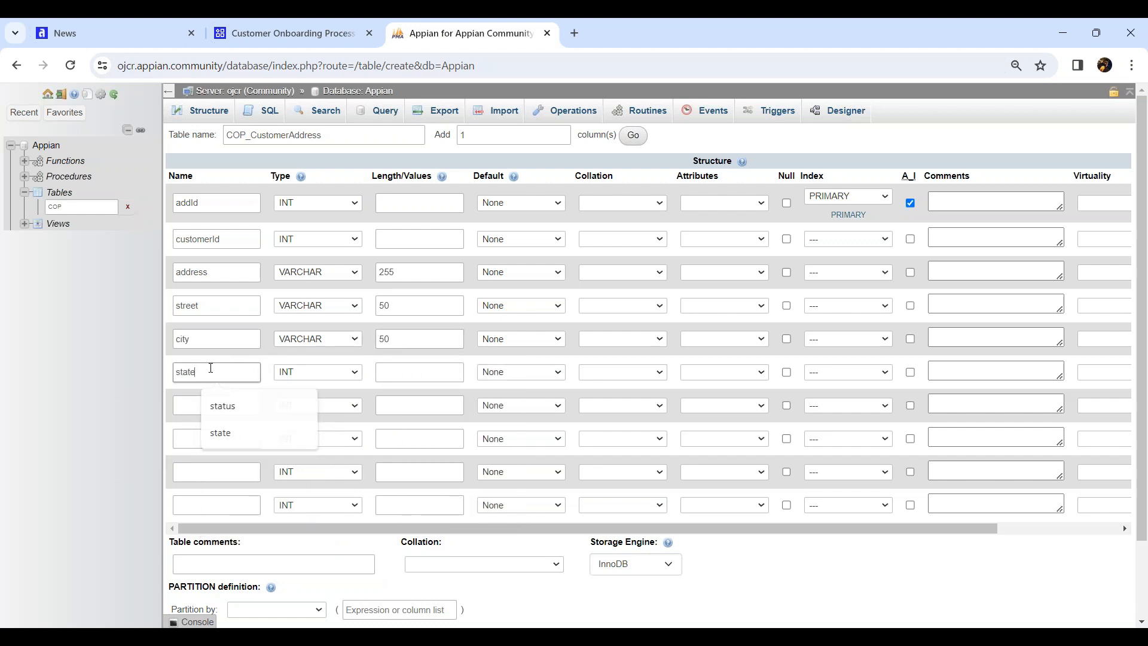
click(311, 375)
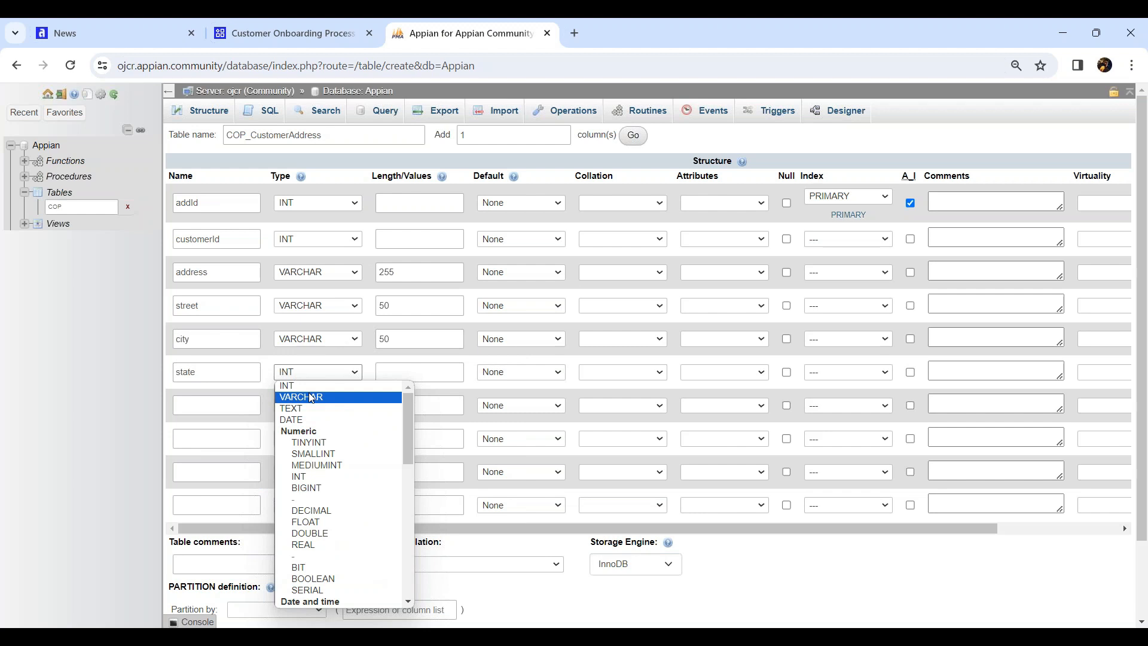
click(309, 394)
click(405, 374)
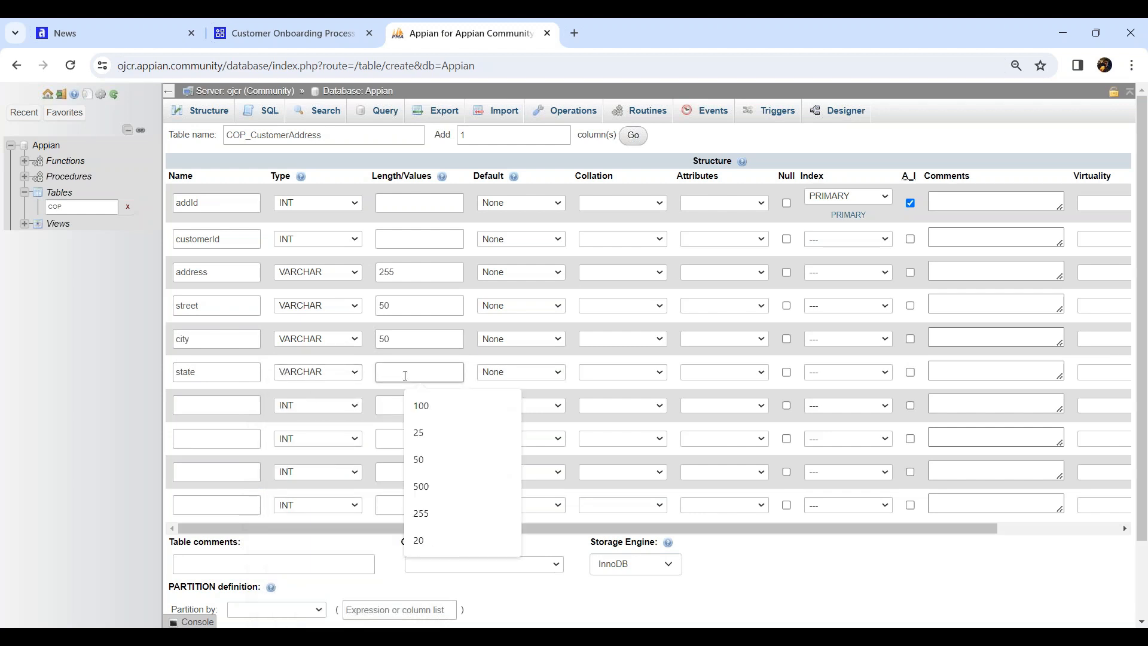
text(50)
Add a dist column as VARCHAR(50)
click(218, 403)
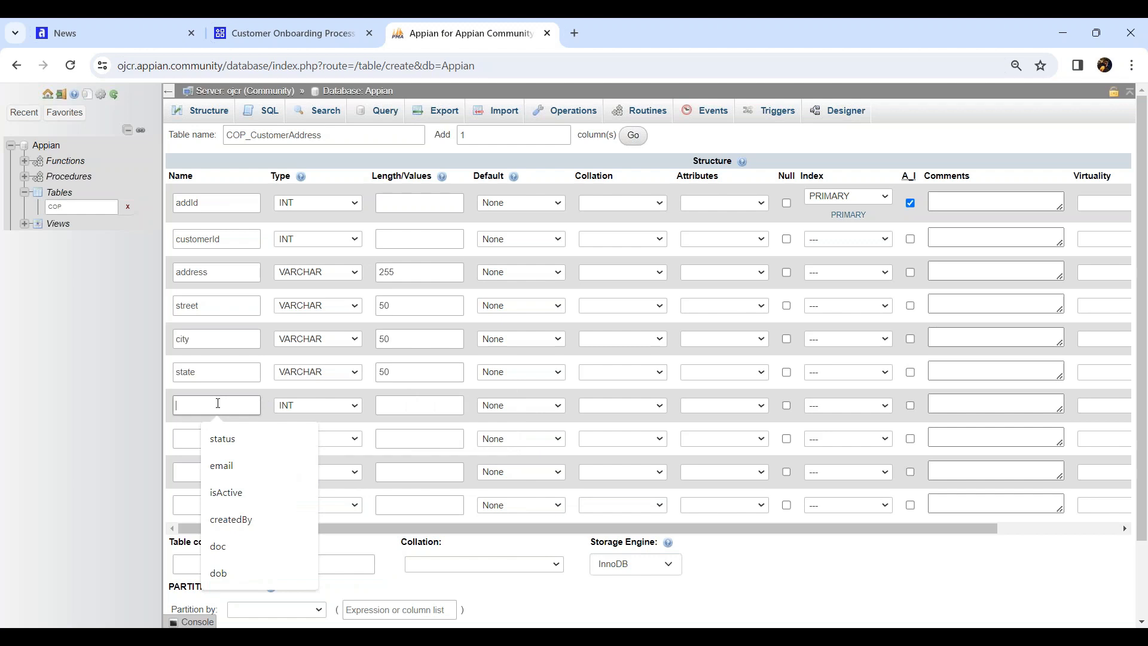
text(p)
key(BackSpace)
text(dist)
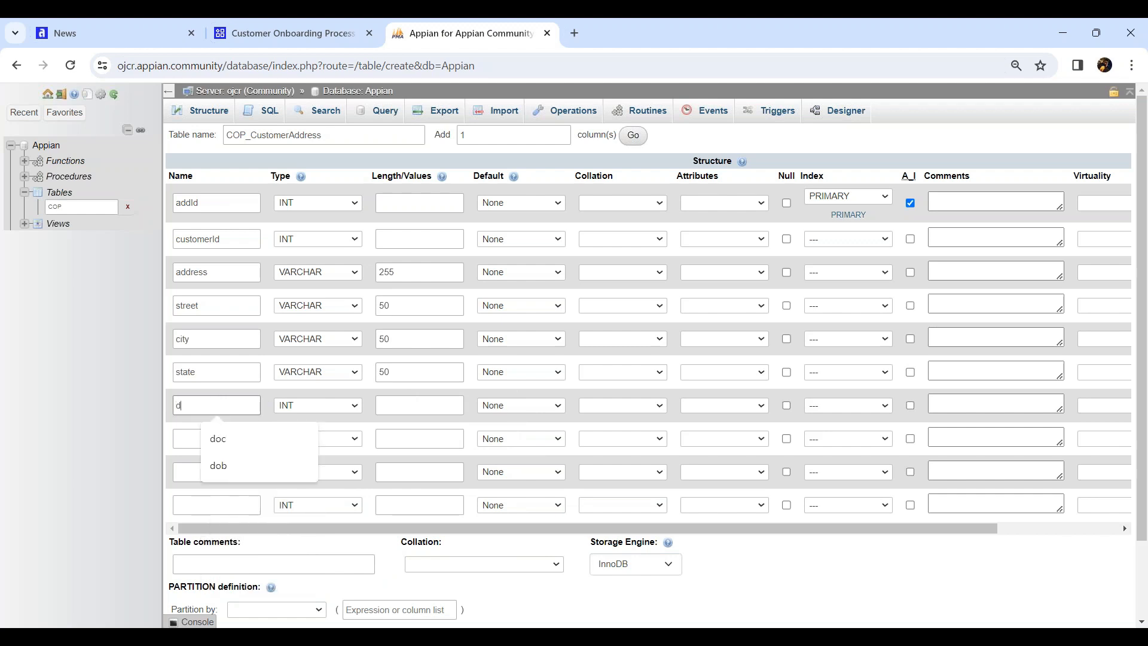
click(335, 412)
click(317, 181)
click(410, 404)
text(50)
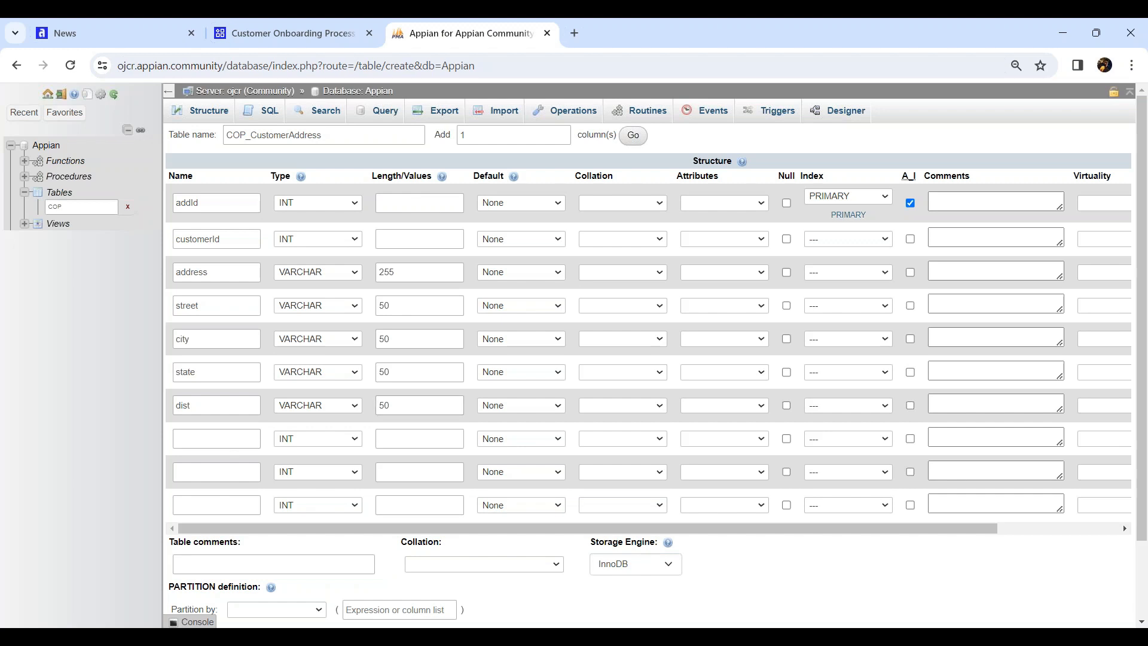
Add a PIN column of type INT with length 8
click(228, 437)
text(PIN)
click(291, 440)
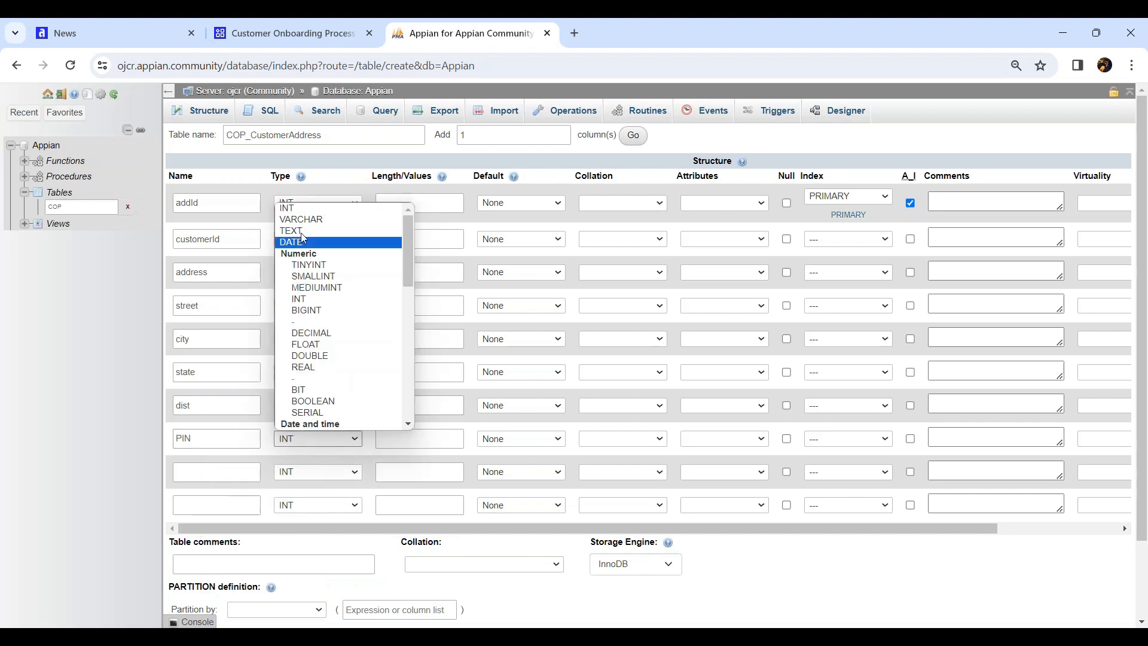
click(305, 210)
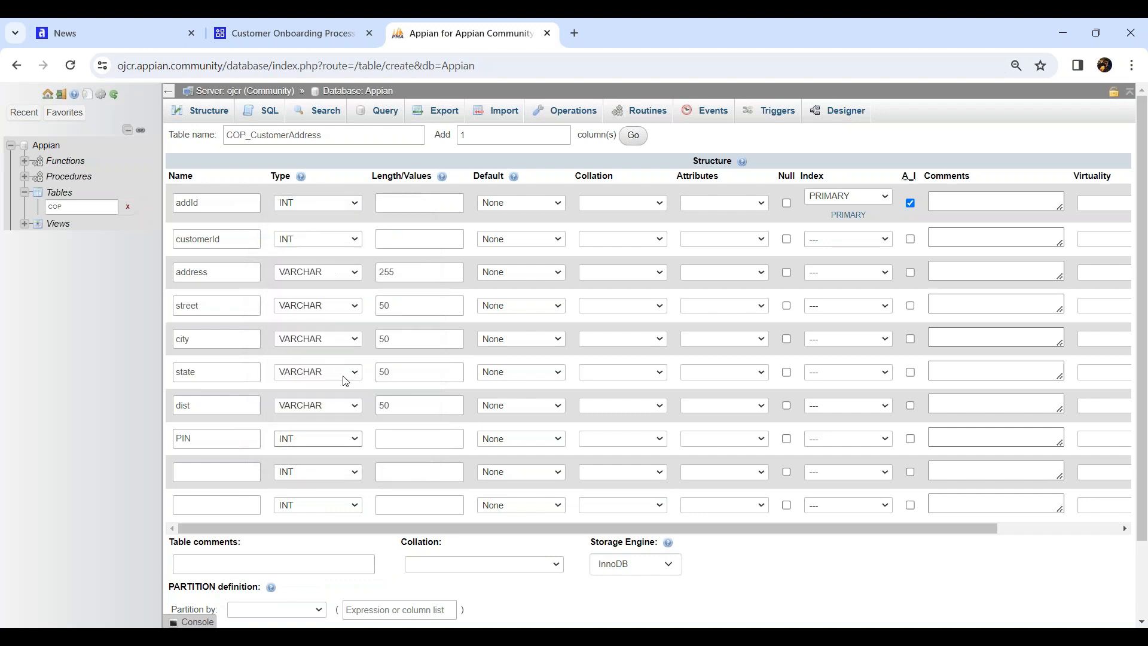
click(415, 445)
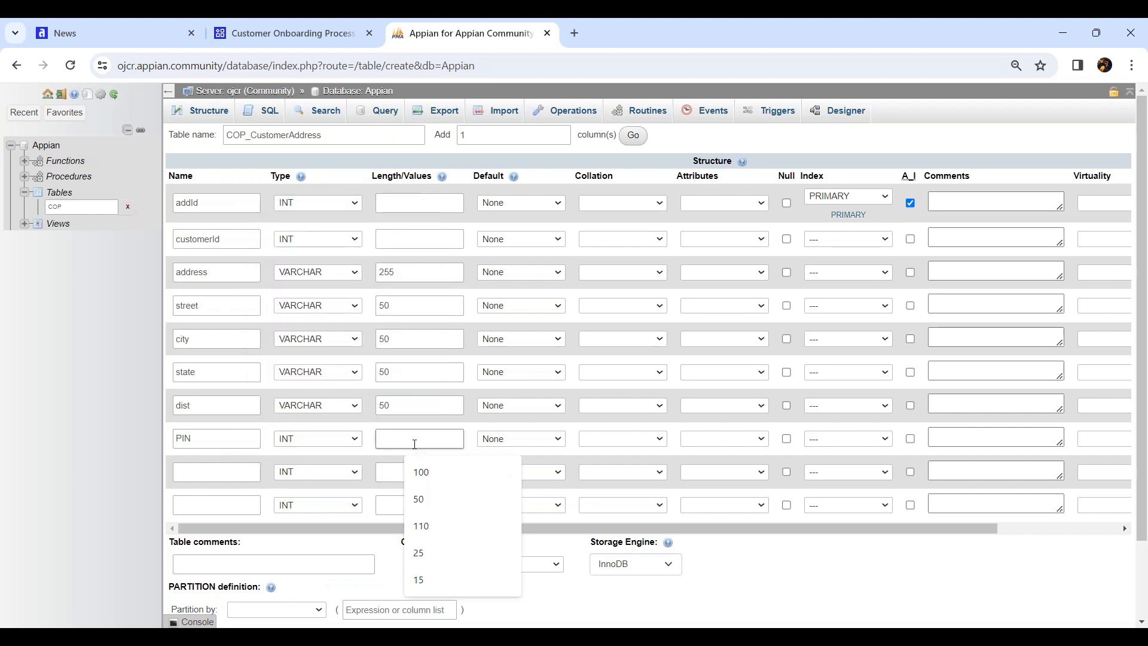
text(8)
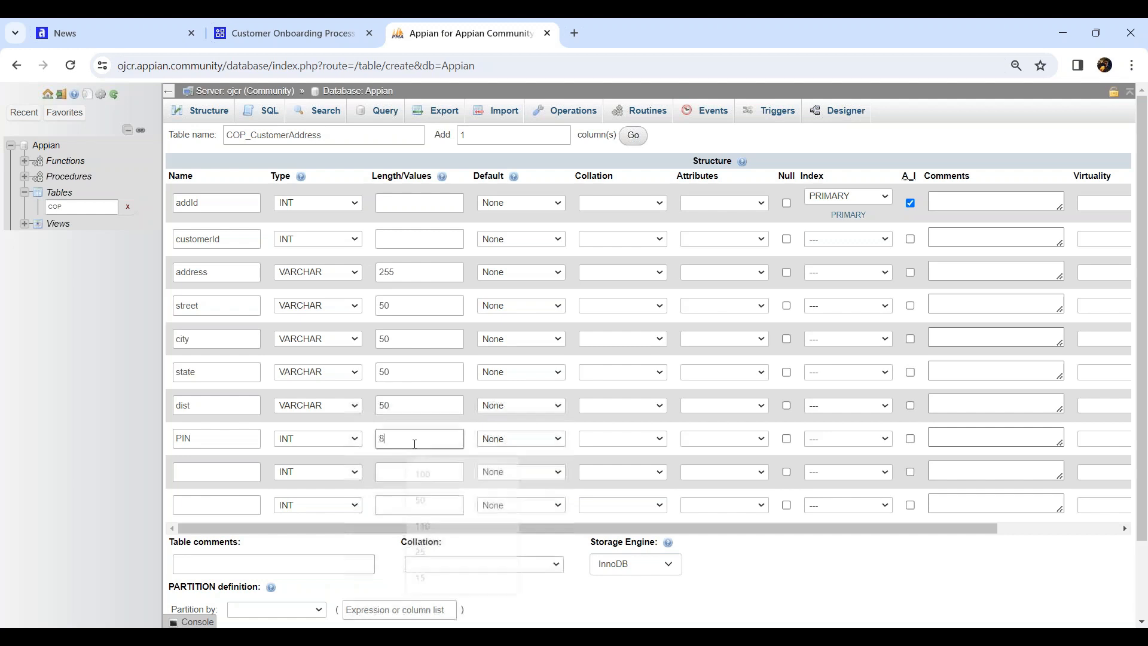
Add country as VARCHAR(25) and isActive as TINYINT
click(208, 472)
text(country)
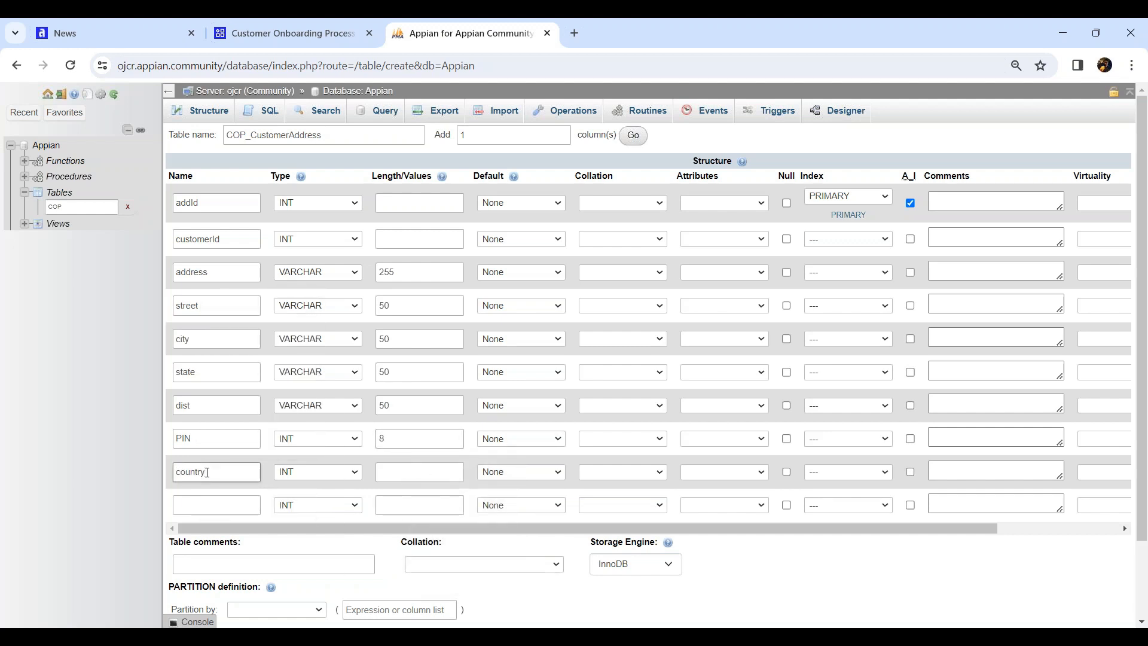
click(287, 472)
scroll(316, 269, up, 1)
click(308, 253)
click(401, 470)
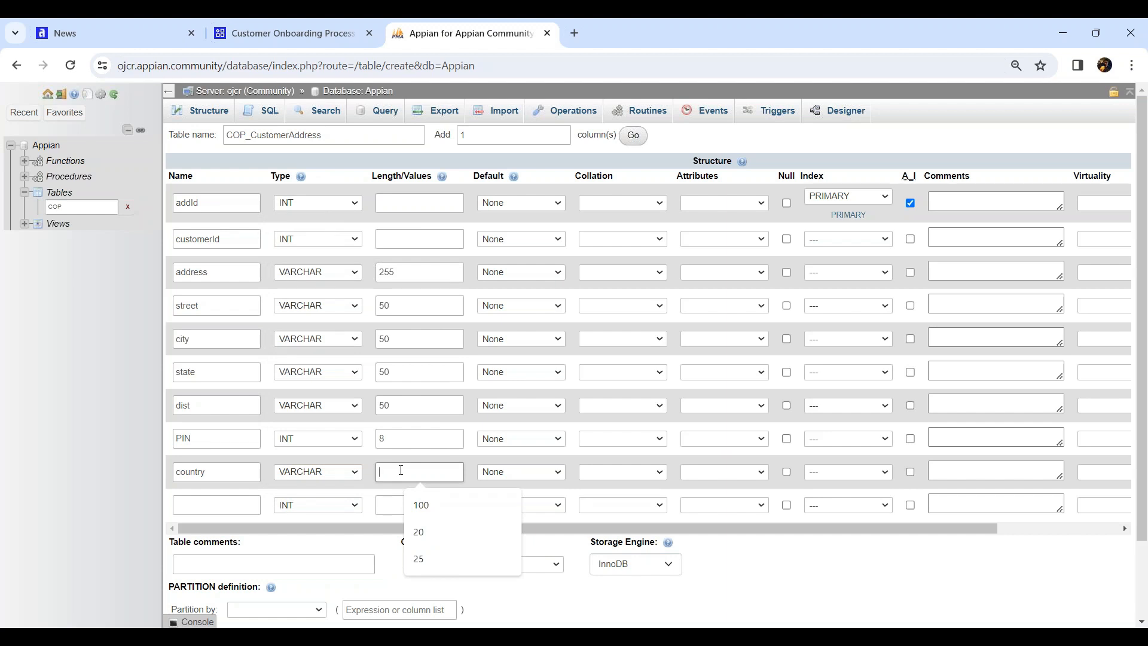
text(1)
key(BackSpace)
text(25)
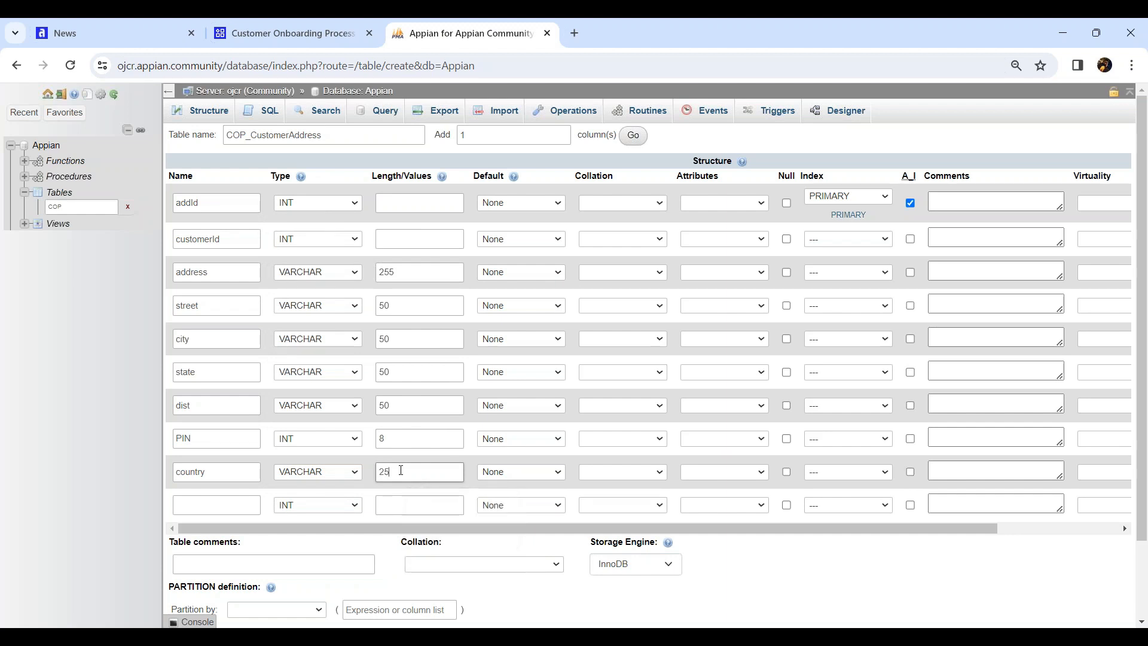
click(220, 498)
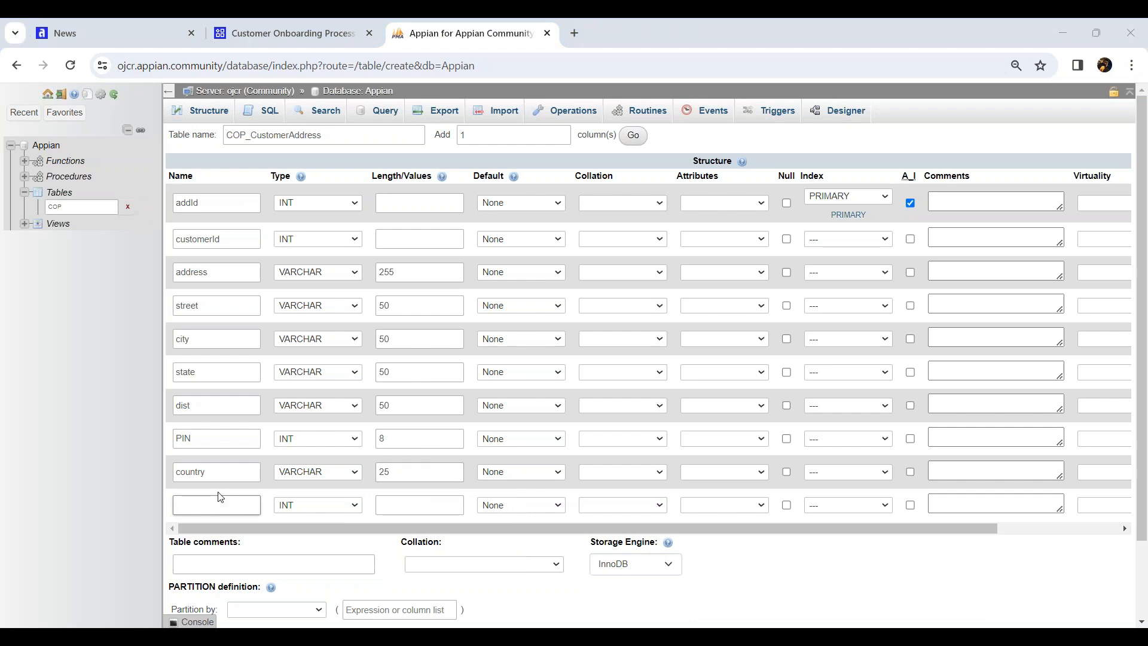
text(isActive)
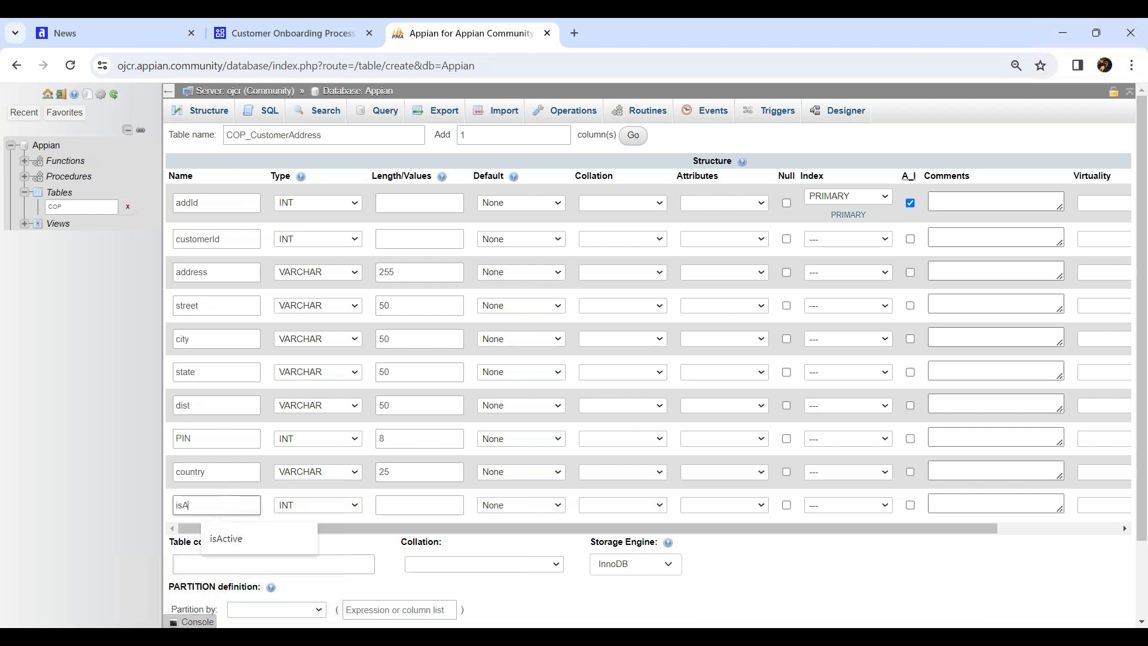
click(303, 504)
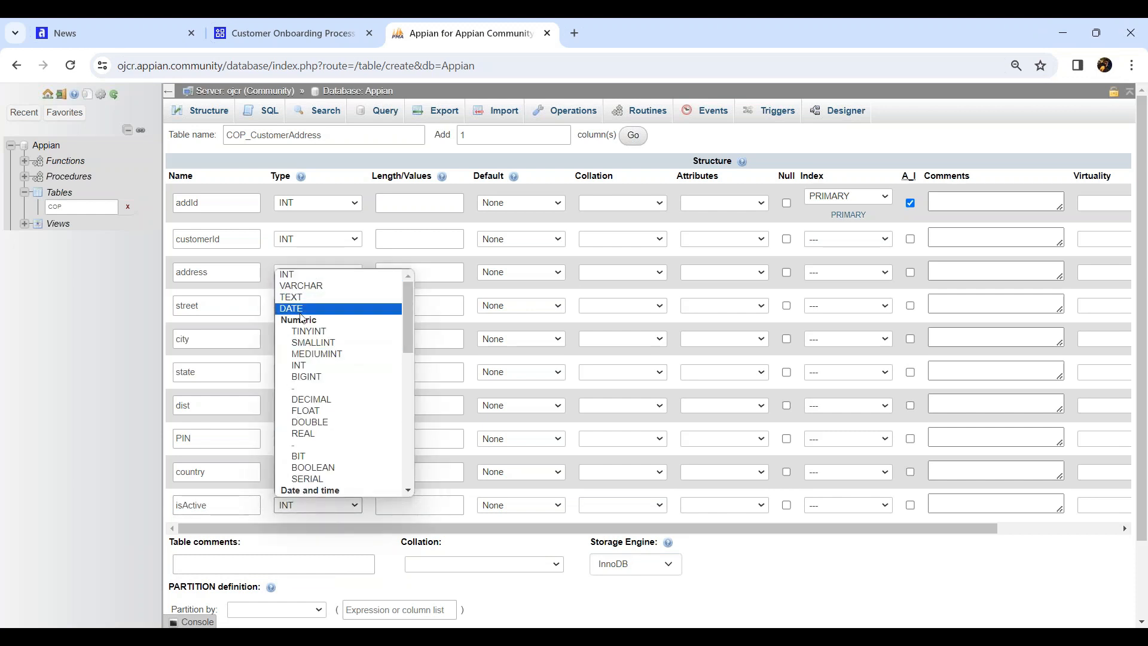
click(324, 332)
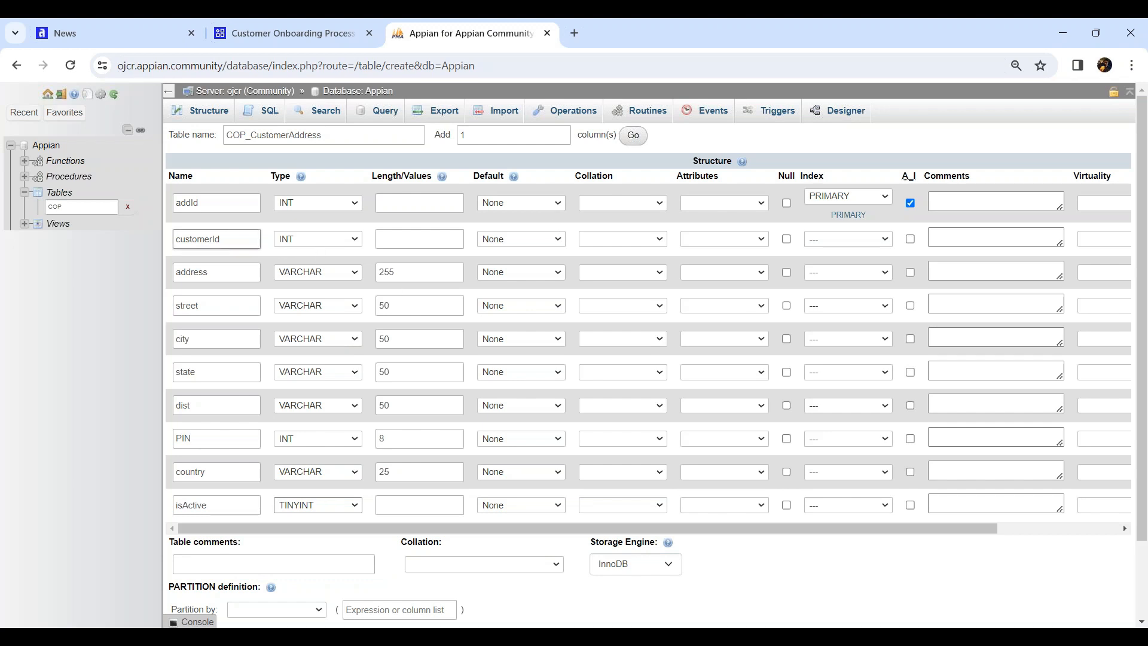
click(451, 277)
click(888, 37)
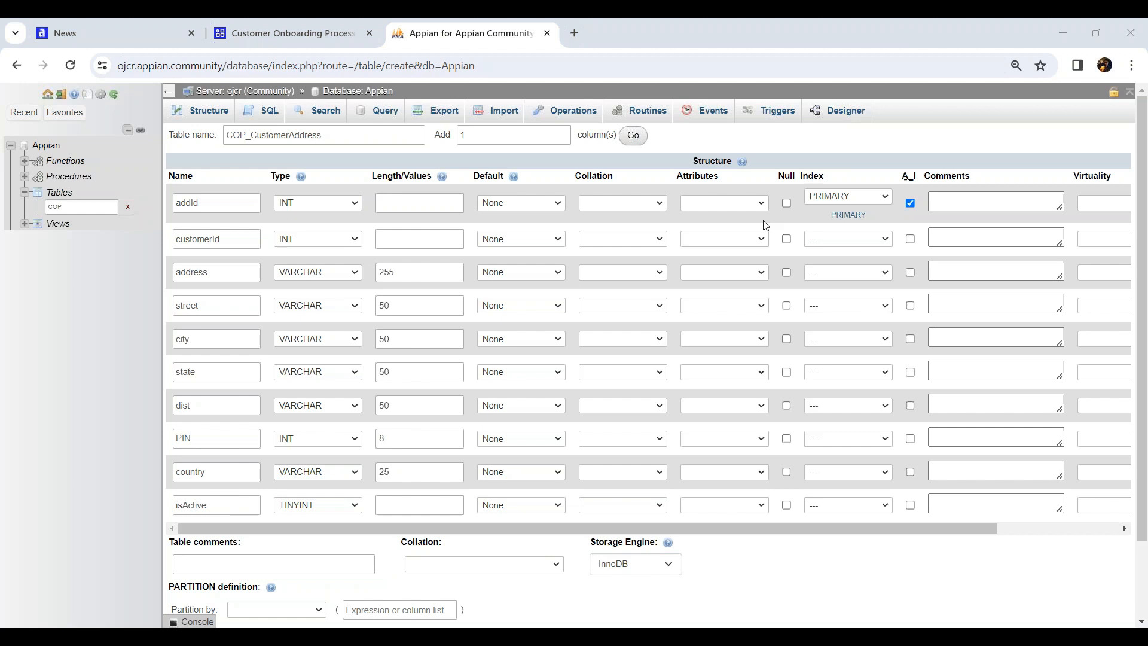
Tick Null for customerId, address, street, city, state, dist, PIN, country and isActive, leaving addId unchecked
click(787, 239)
click(787, 273)
click(787, 306)
click(786, 339)
click(786, 373)
click(786, 405)
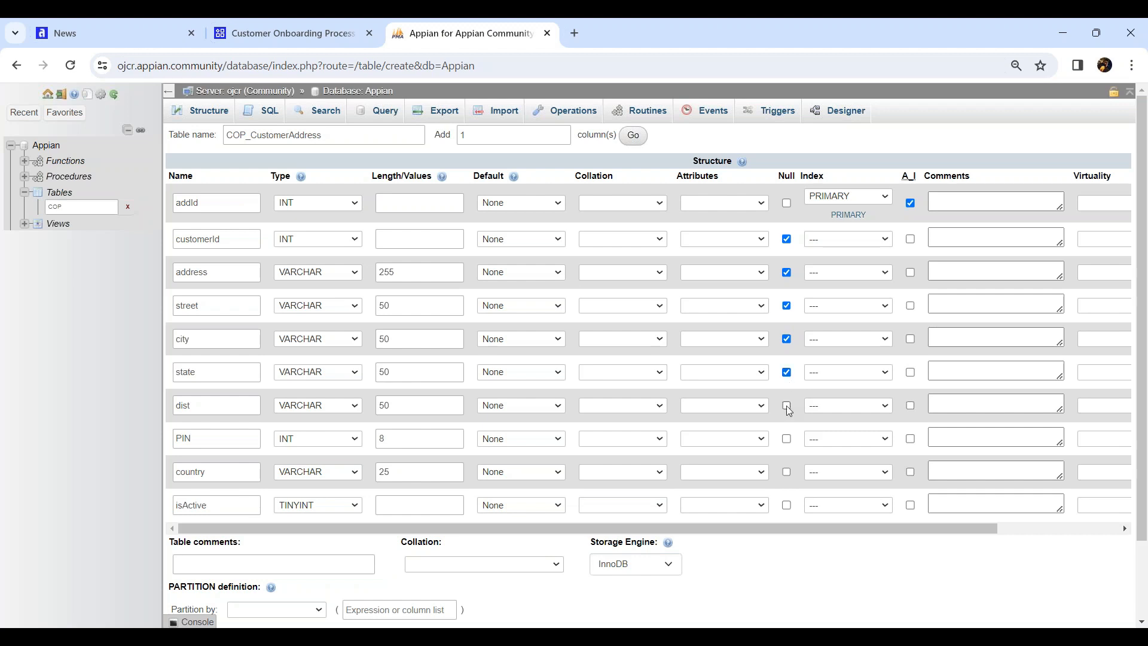
click(787, 440)
click(788, 471)
click(788, 505)
scroll(550, 440, down, 2)
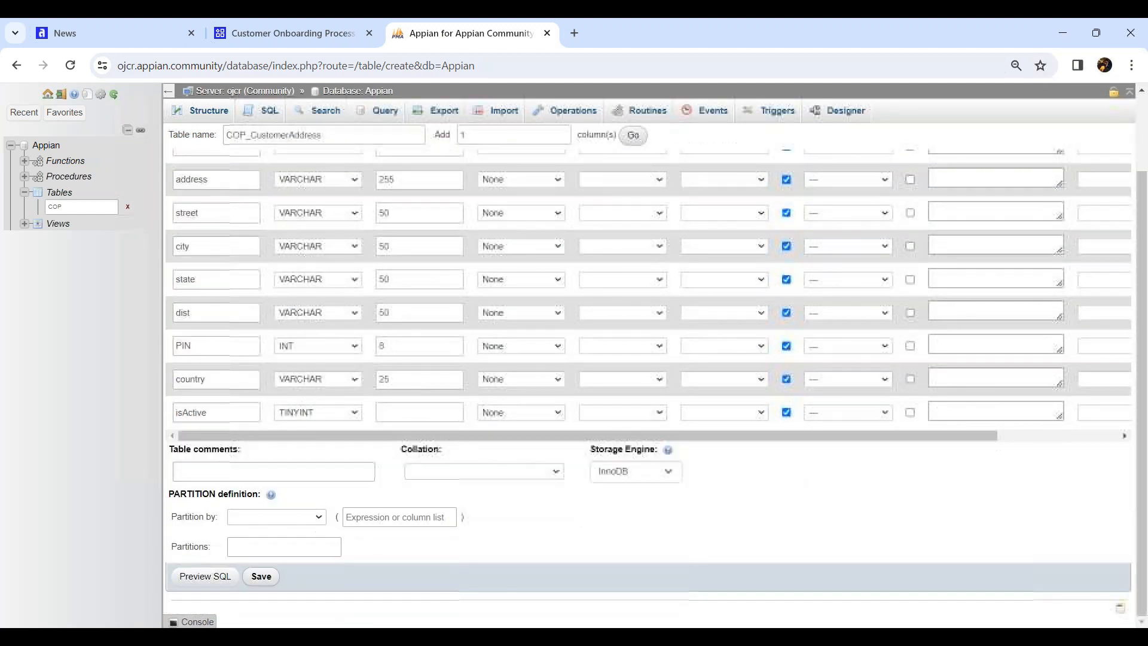
Review the generated CREATE TABLE SQL, then save to create COP_CustomerAddress
click(205, 577)
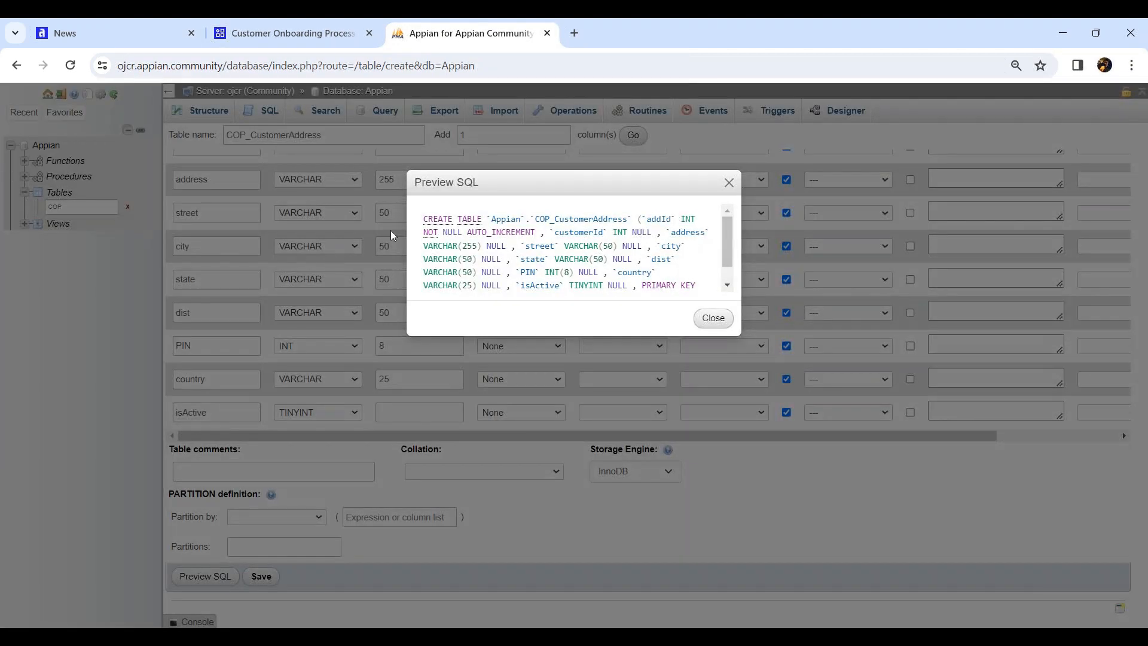
drag(423, 219, 613, 300)
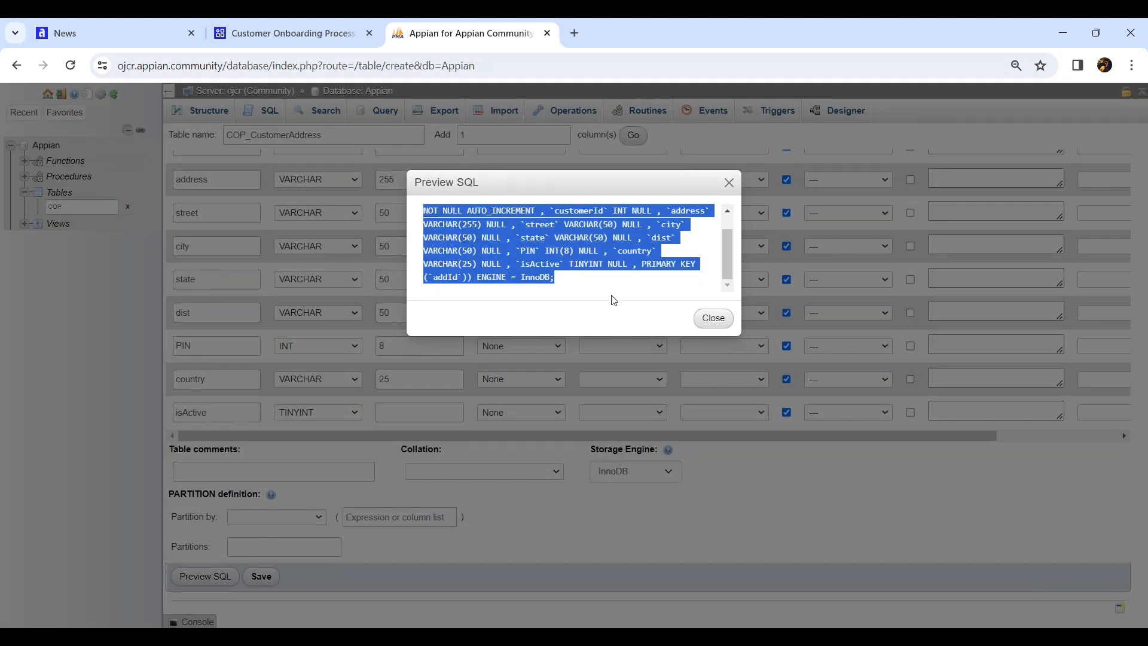
click(715, 319)
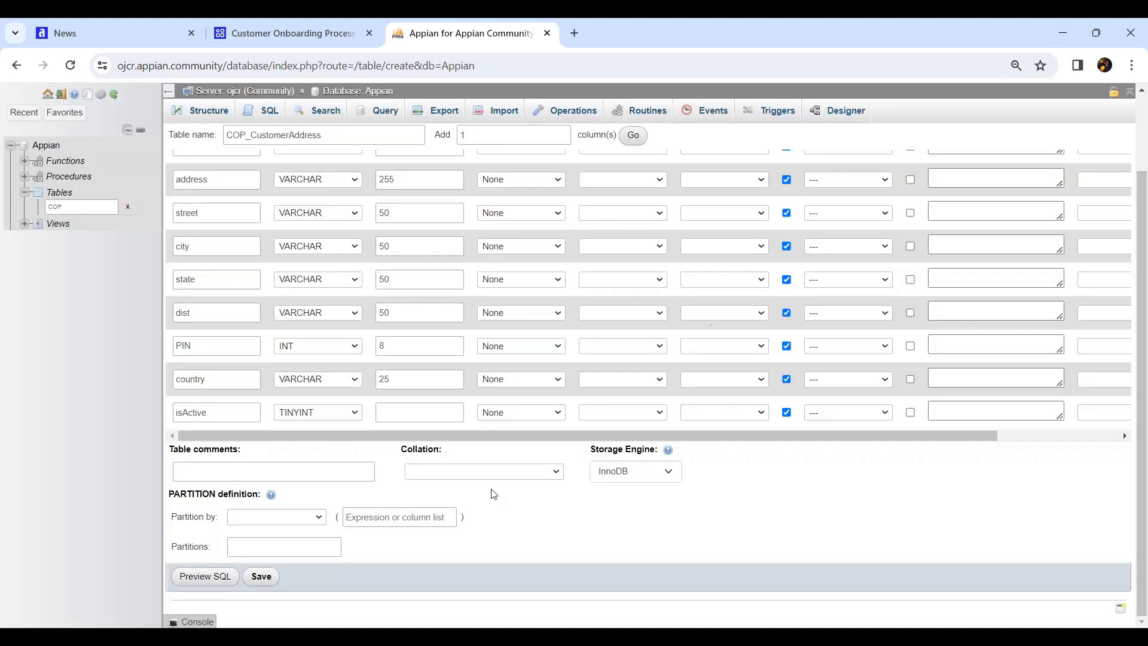
click(261, 577)
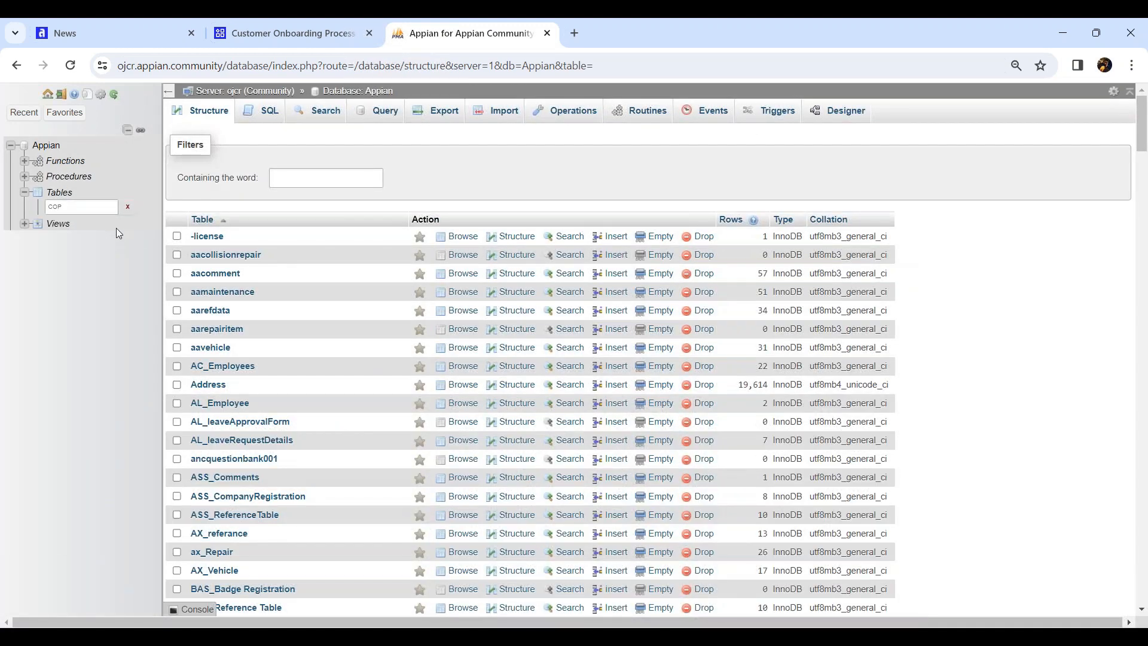
Filter the table list by COP and open COP_CustomerDetails
double_click(102, 206)
key(Return)
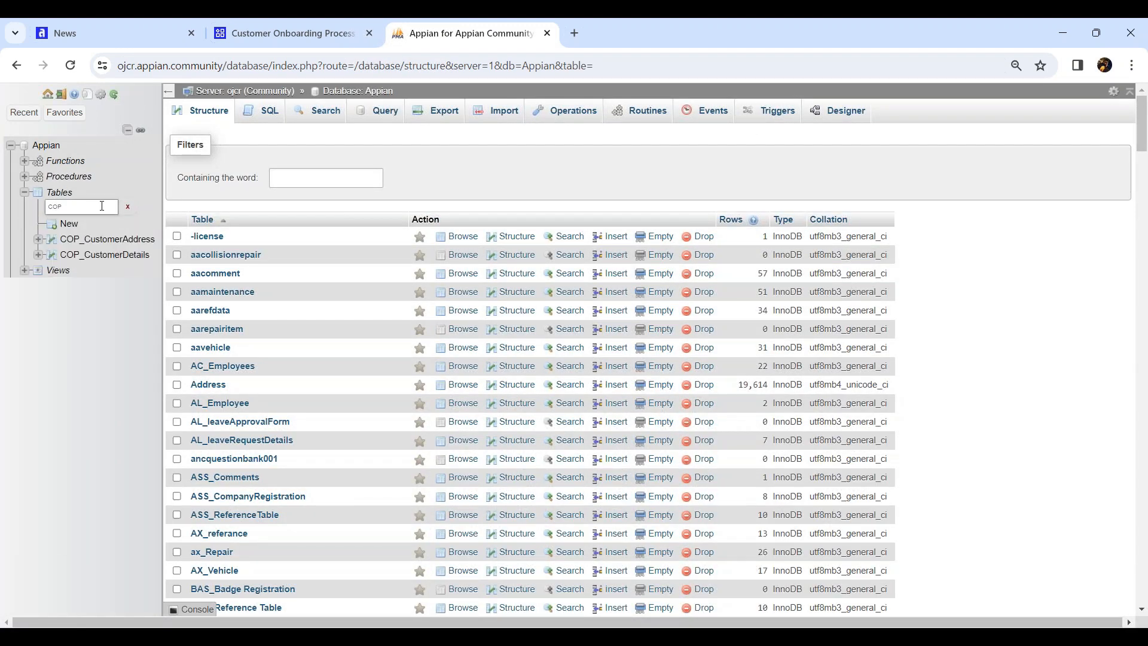
click(127, 258)
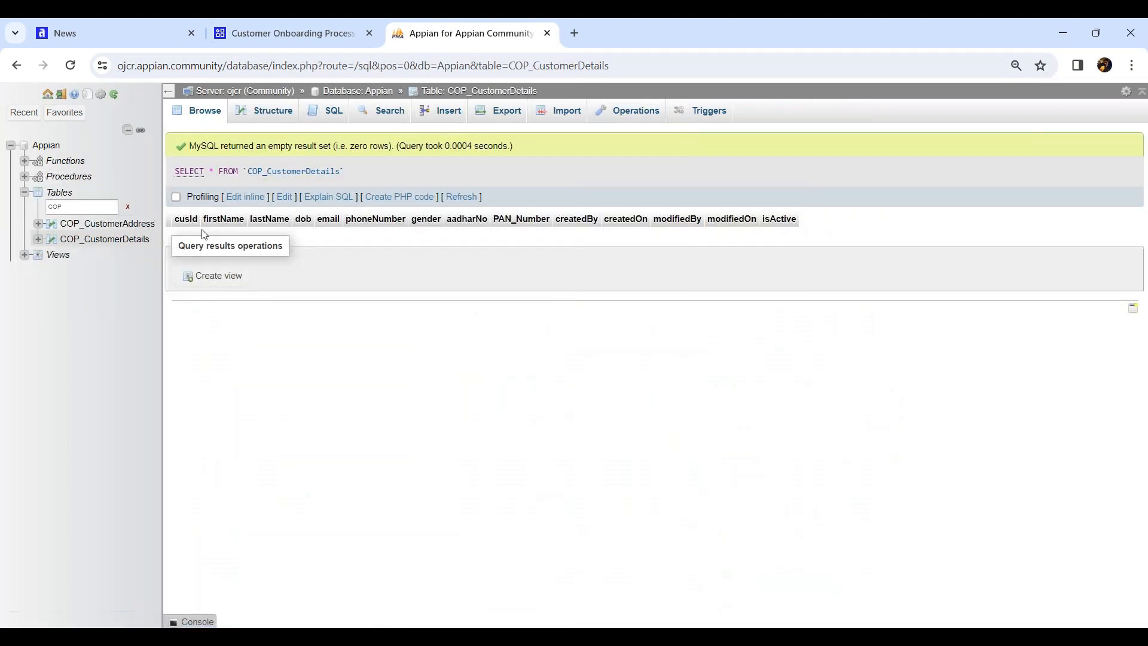
In the COP_CustomerDetails structure, select firstName through isActive and edit them together
click(257, 119)
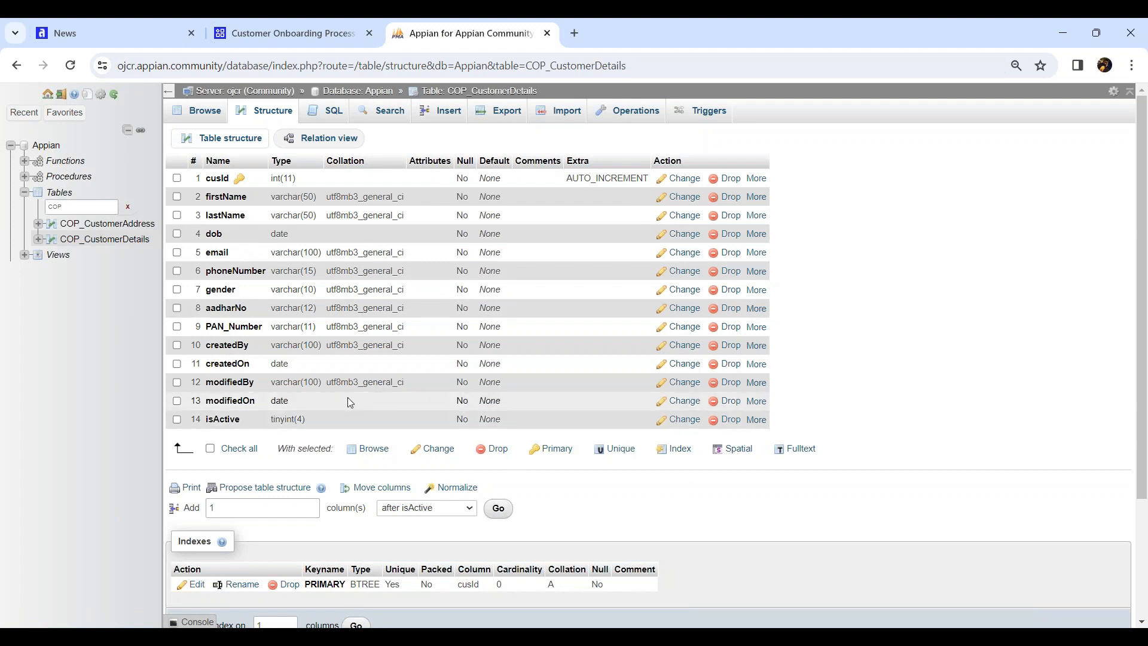
click(177, 197)
click(177, 215)
click(177, 233)
click(177, 254)
click(177, 272)
click(177, 290)
click(177, 309)
click(177, 326)
click(177, 345)
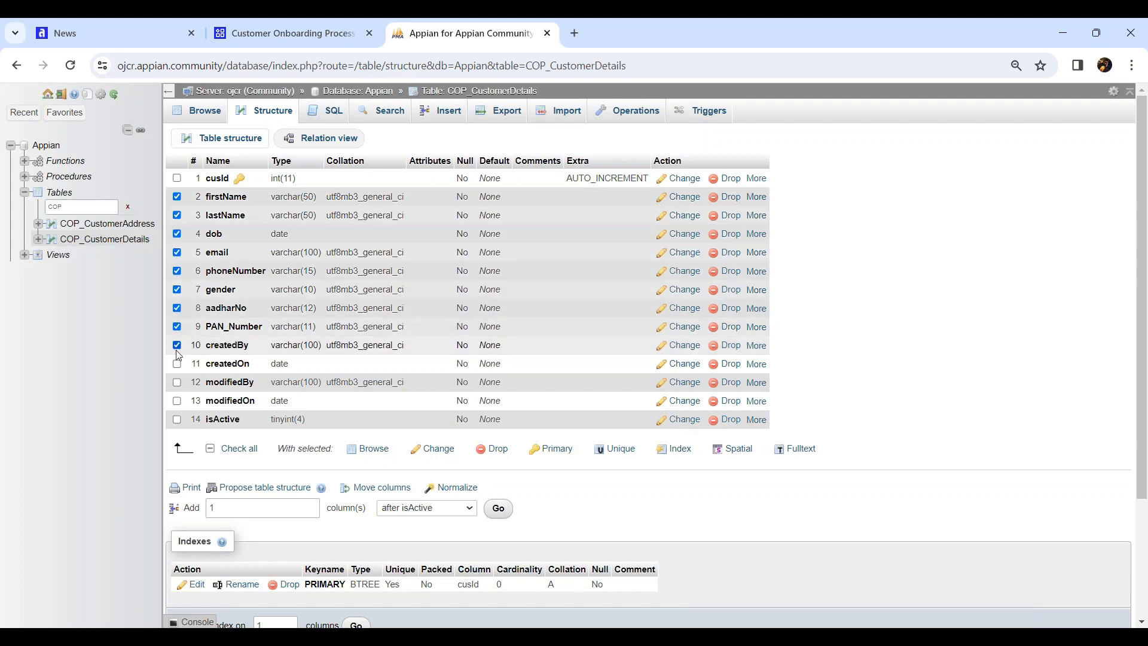
click(177, 364)
click(177, 383)
click(177, 401)
click(177, 419)
click(439, 450)
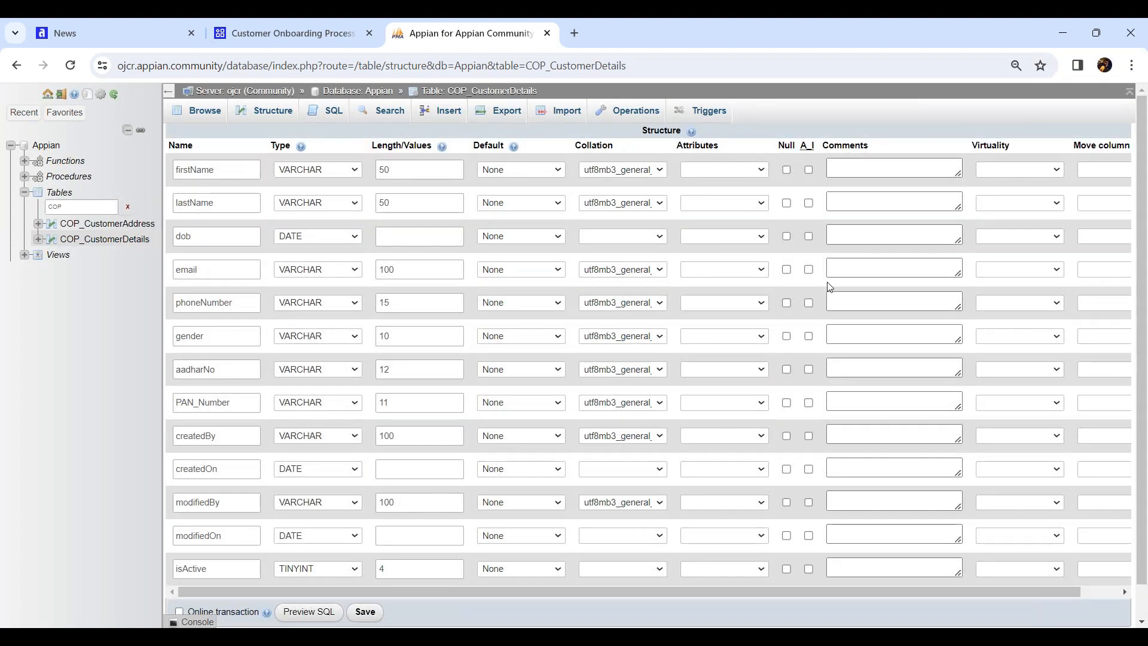
Mark firstName through isActive as allowing NULL and save the changes
click(787, 171)
click(787, 204)
click(786, 237)
click(787, 336)
click(787, 436)
click(787, 469)
click(787, 502)
click(787, 535)
click(787, 568)
scroll(848, 476, down, 1)
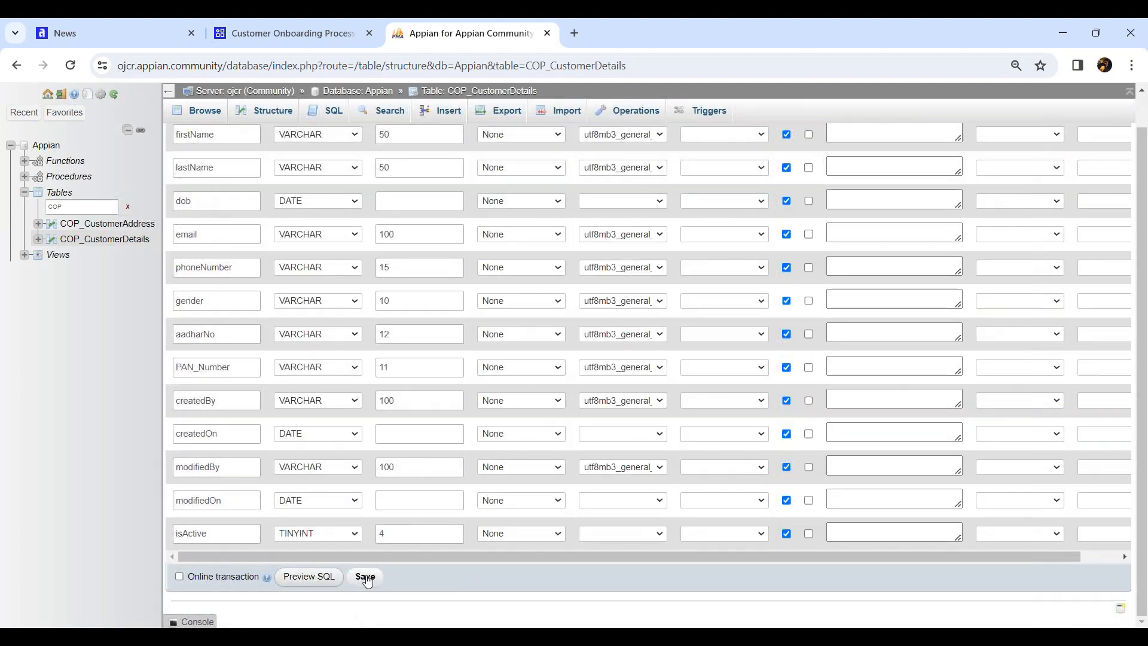
click(364, 576)
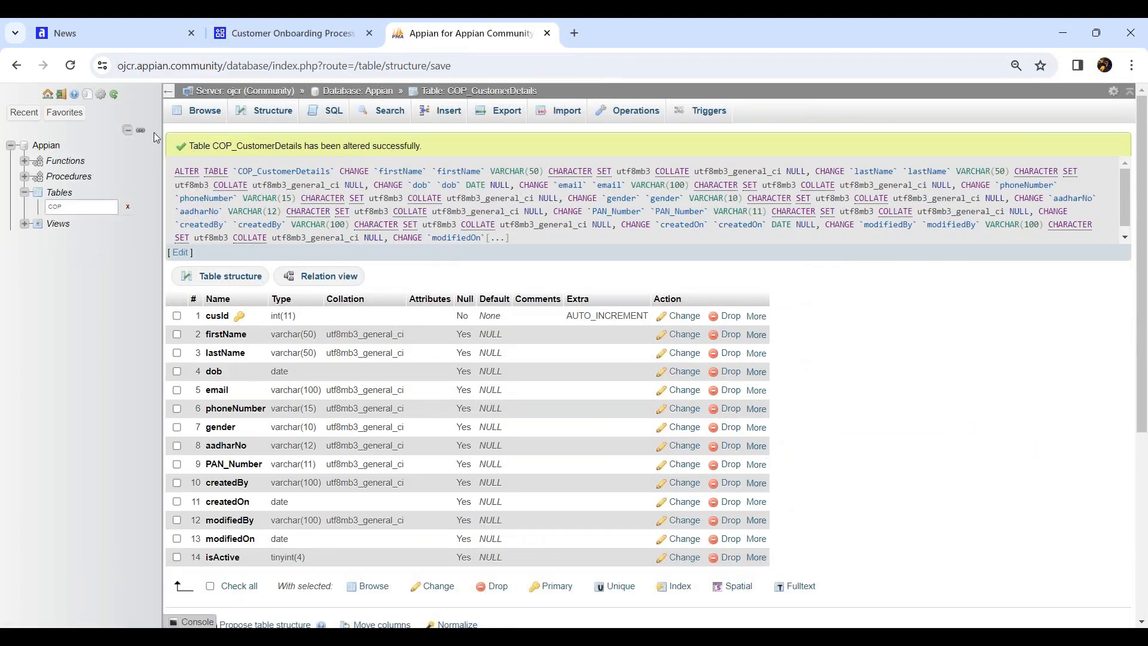
Review the COP_CustomerAddress and COP_CustomerDetails tables, then return to the Customer Onboarding Process objects in Appian
double_click(78, 205)
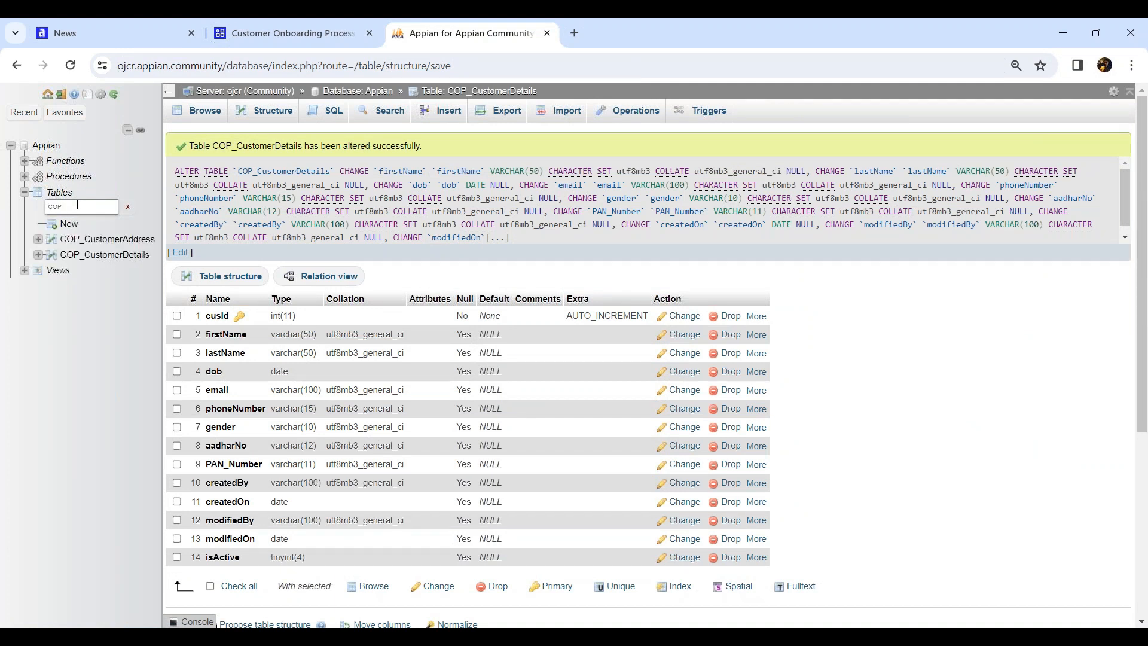
click(110, 242)
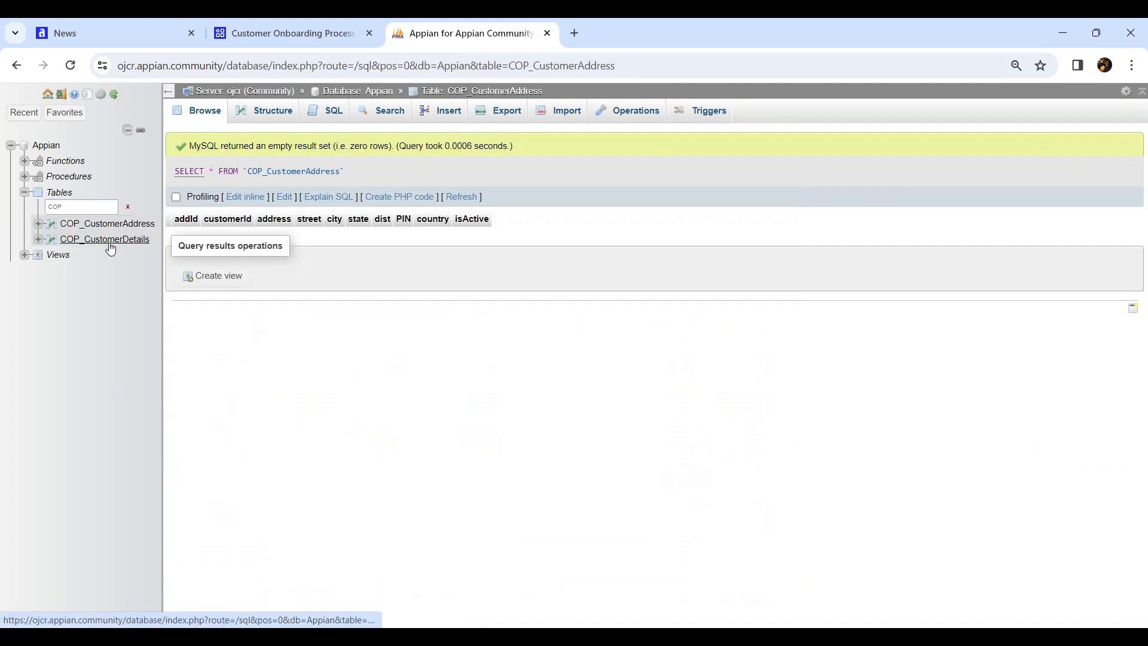
click(110, 241)
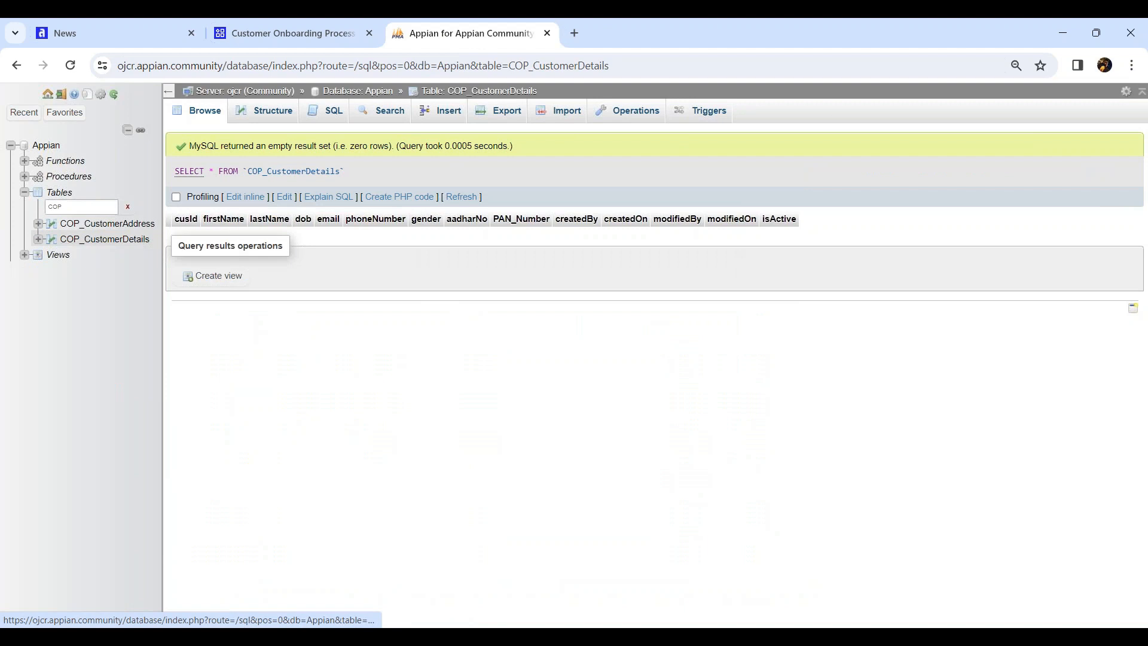
click(270, 126)
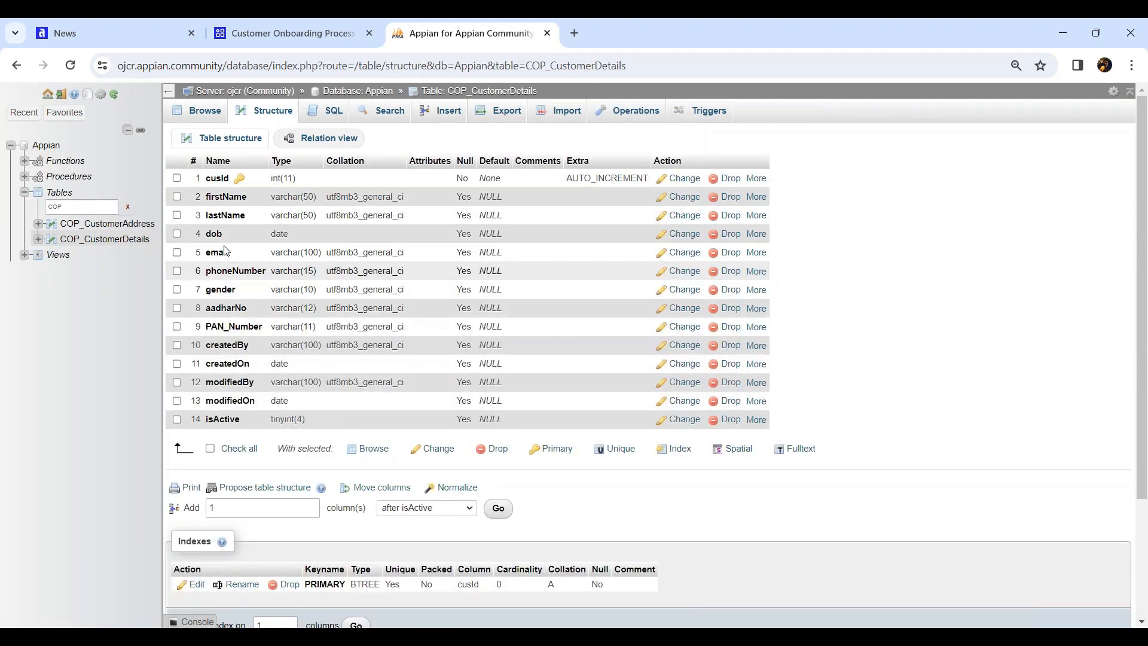
click(195, 115)
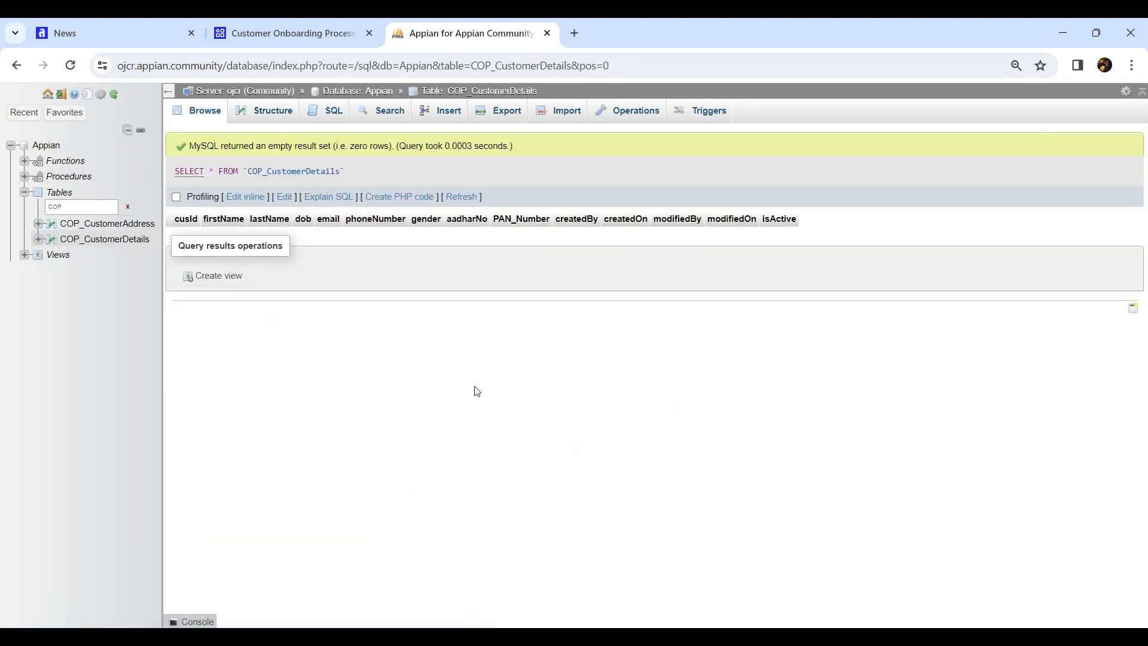
drag(164, 356, 173, 357)
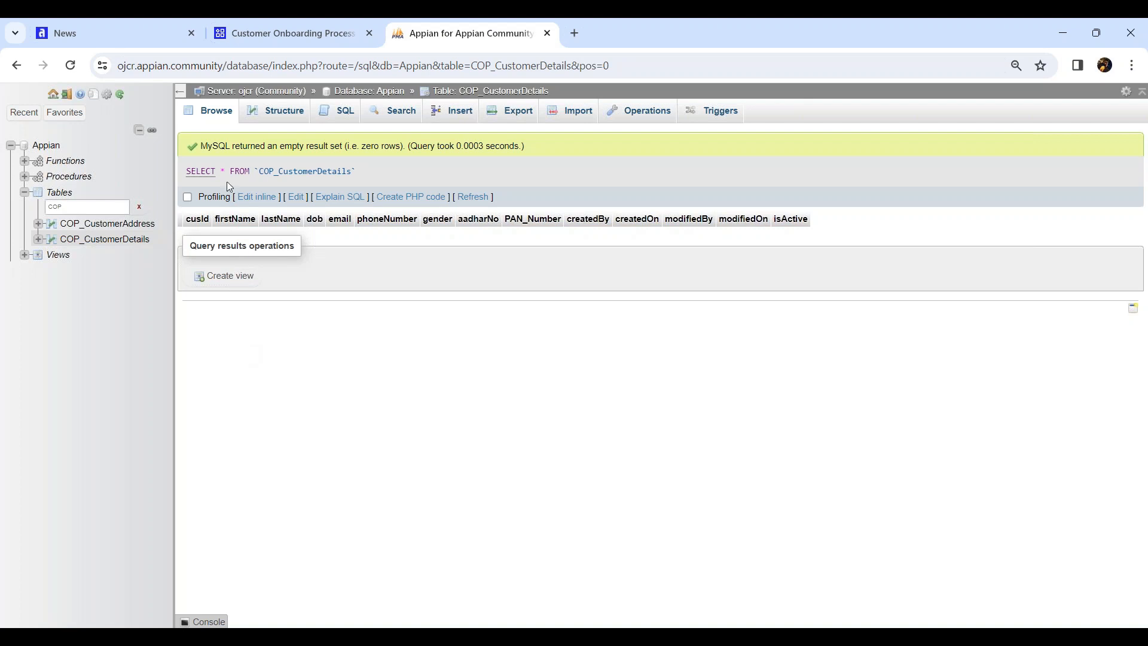
click(259, 33)
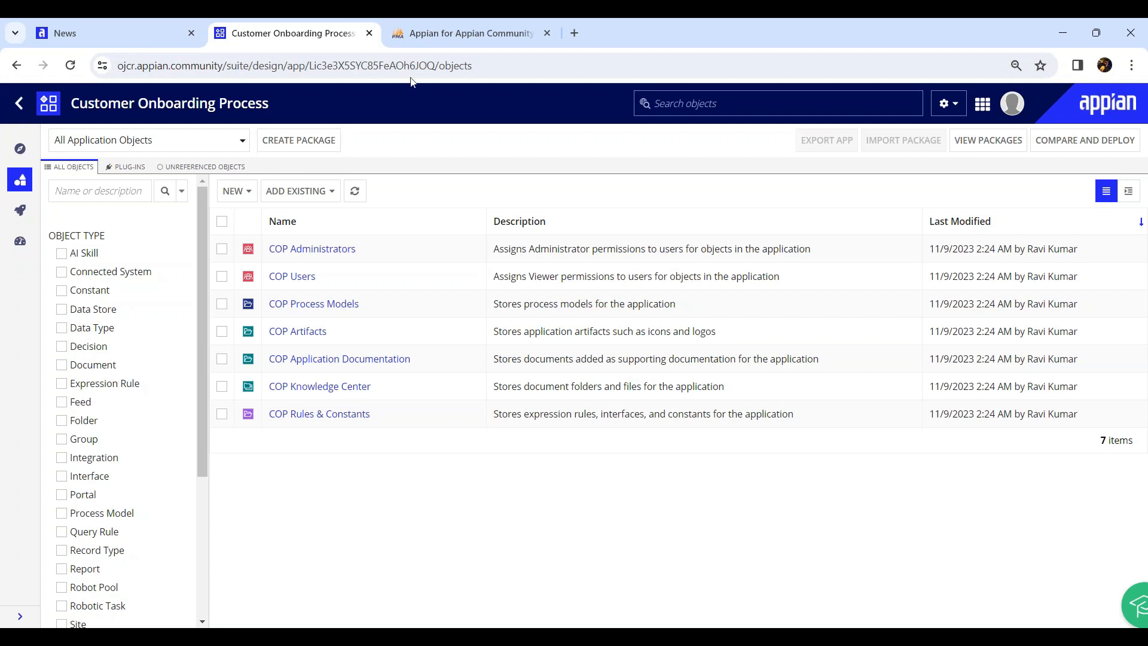
Review the COP_CustomerDetails and COP_CustomerAddress table columns in phpMyAdmin, then go back to the Customer Onboarding Process objects
click(439, 37)
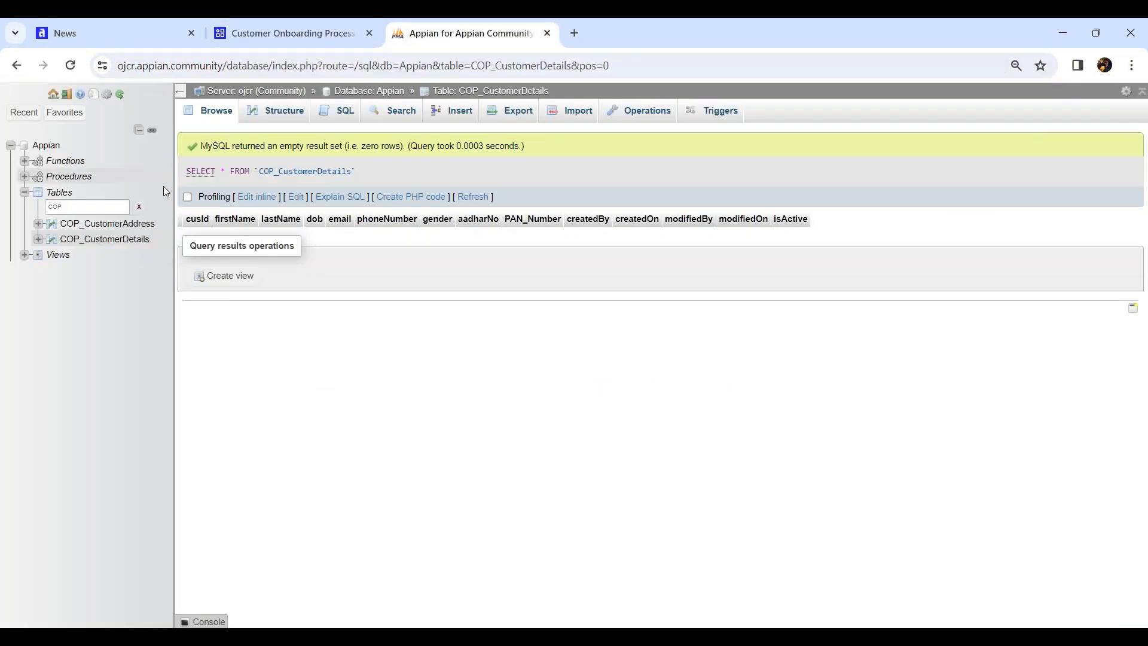
click(137, 226)
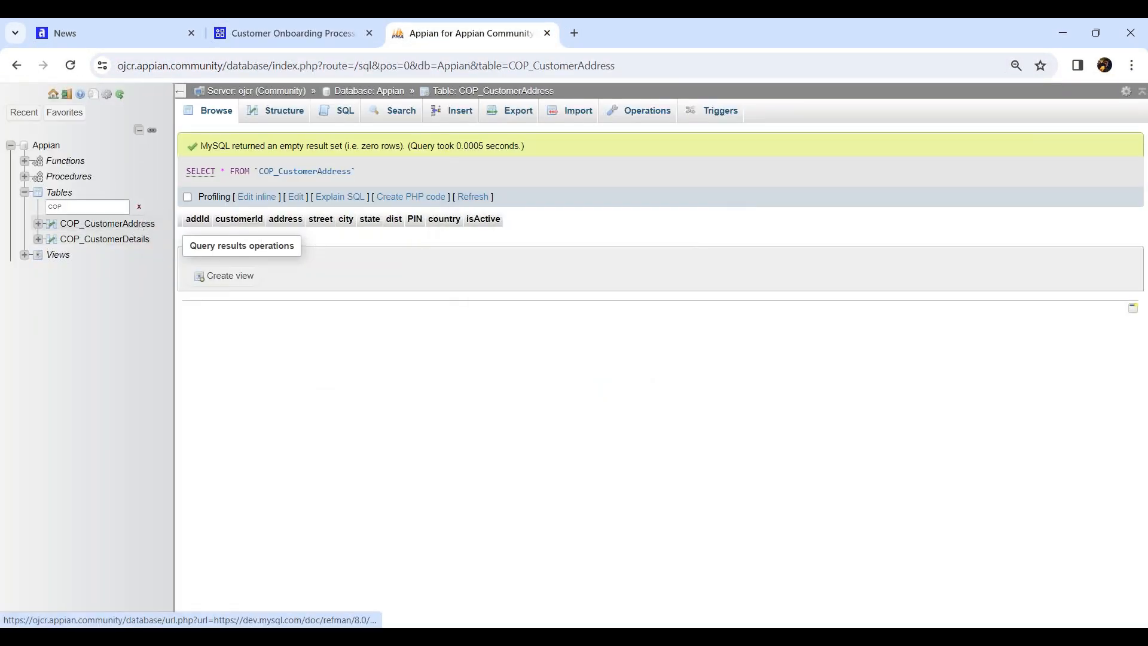
click(272, 25)
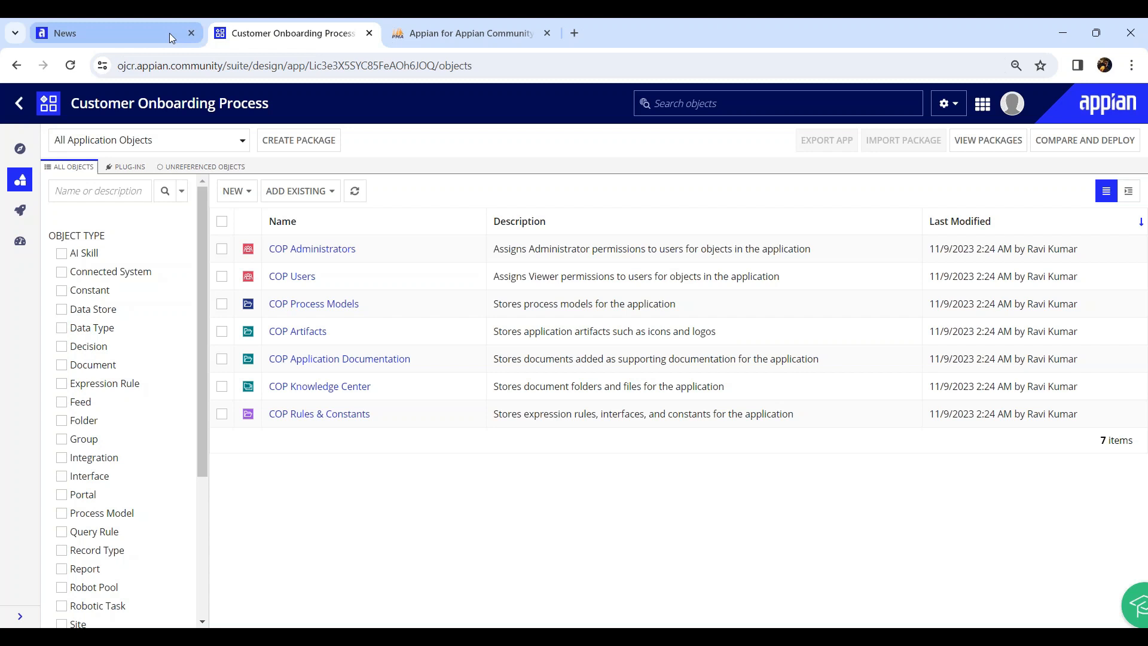
click(422, 43)
click(310, 44)
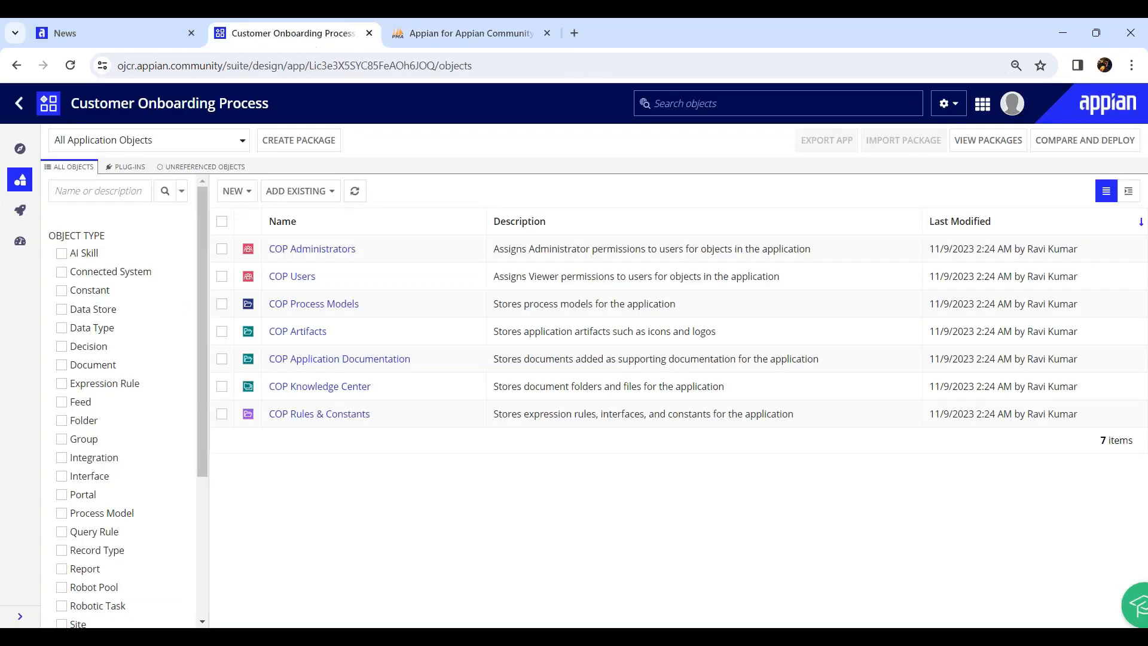
From the Appian News page, open Appian Designer in a new tab and open Test Applicatino_B16
click(128, 39)
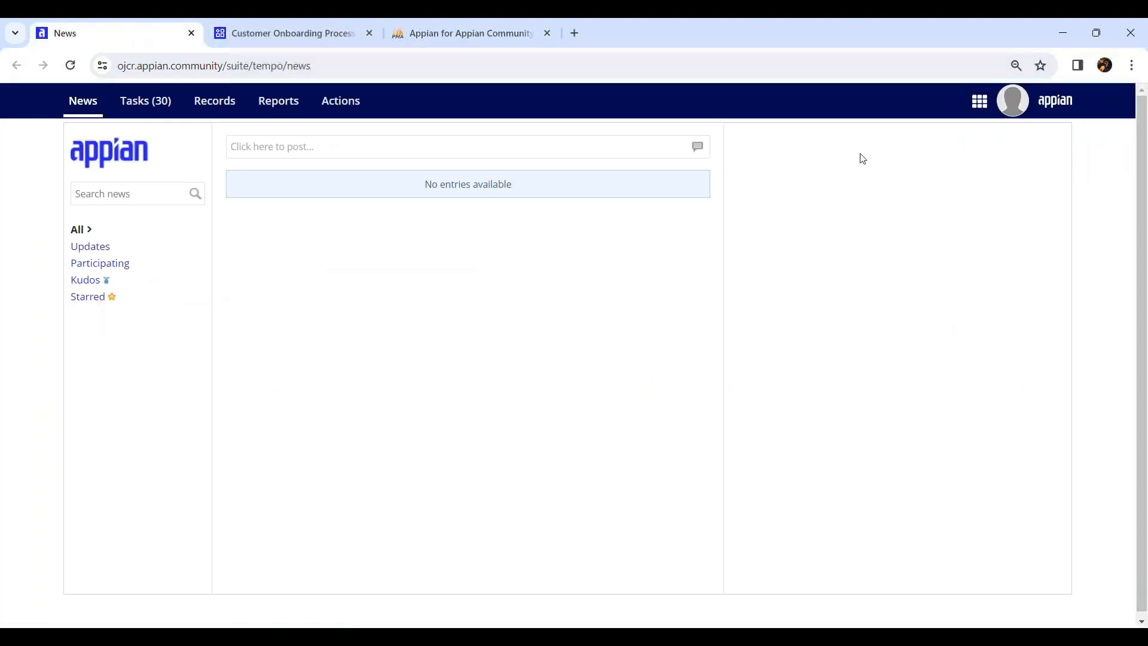
click(980, 103)
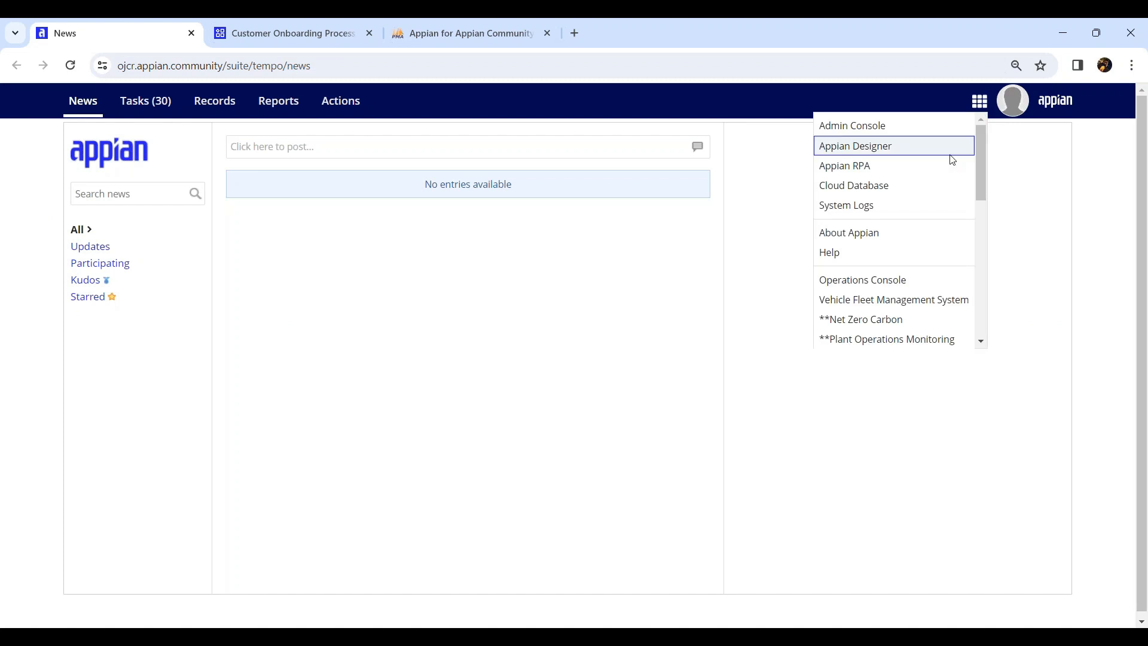
click(887, 147)
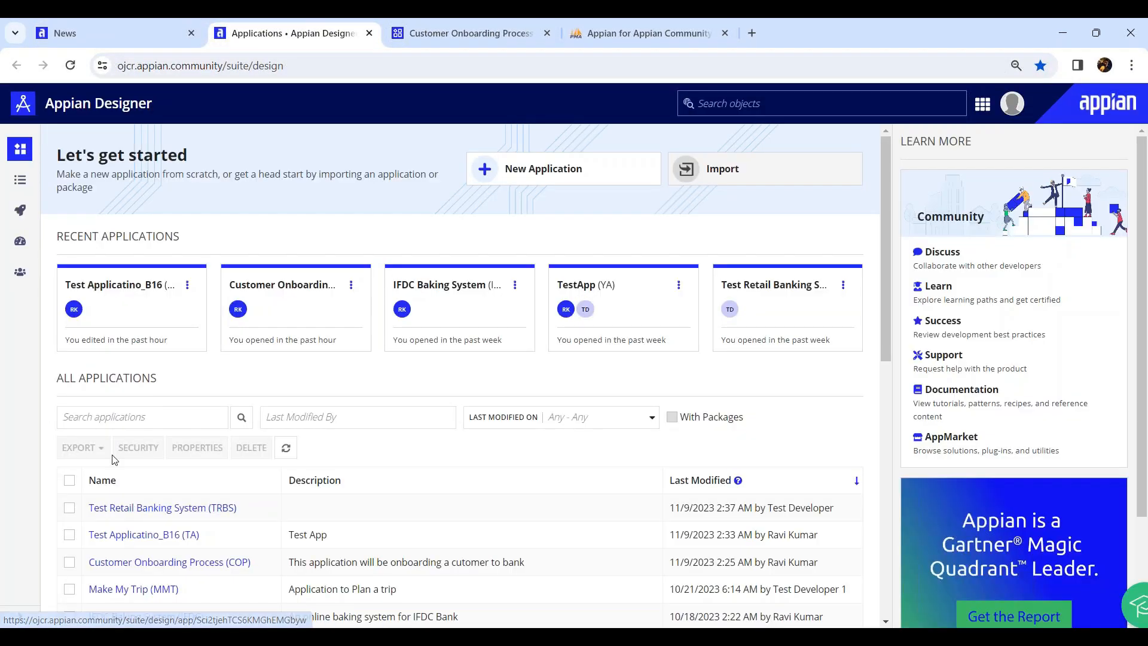
scroll(148, 399, down, 1)
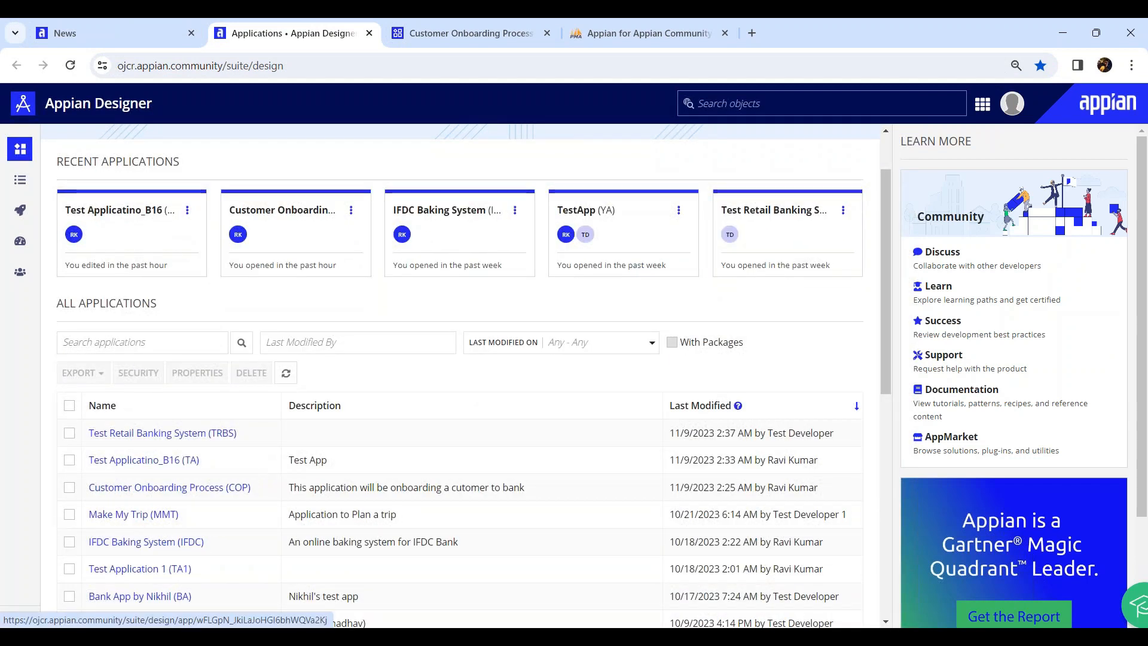
click(135, 460)
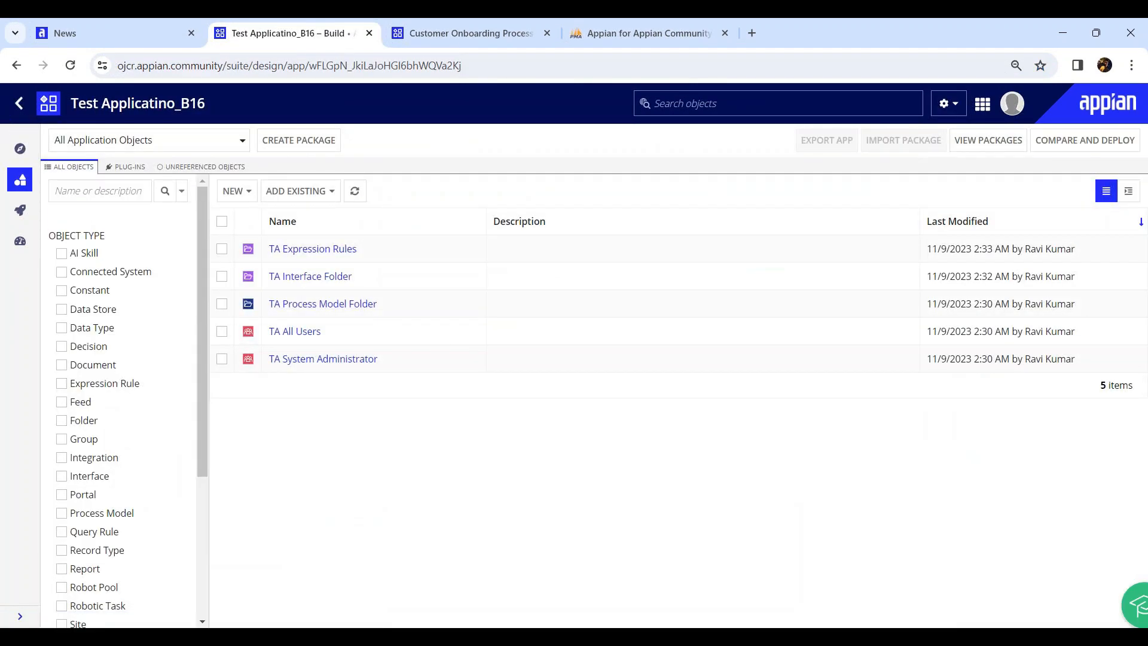
Start a new data type and go over its four creation options: scratch, duplicate, database table, Import XSD
click(244, 194)
click(267, 219)
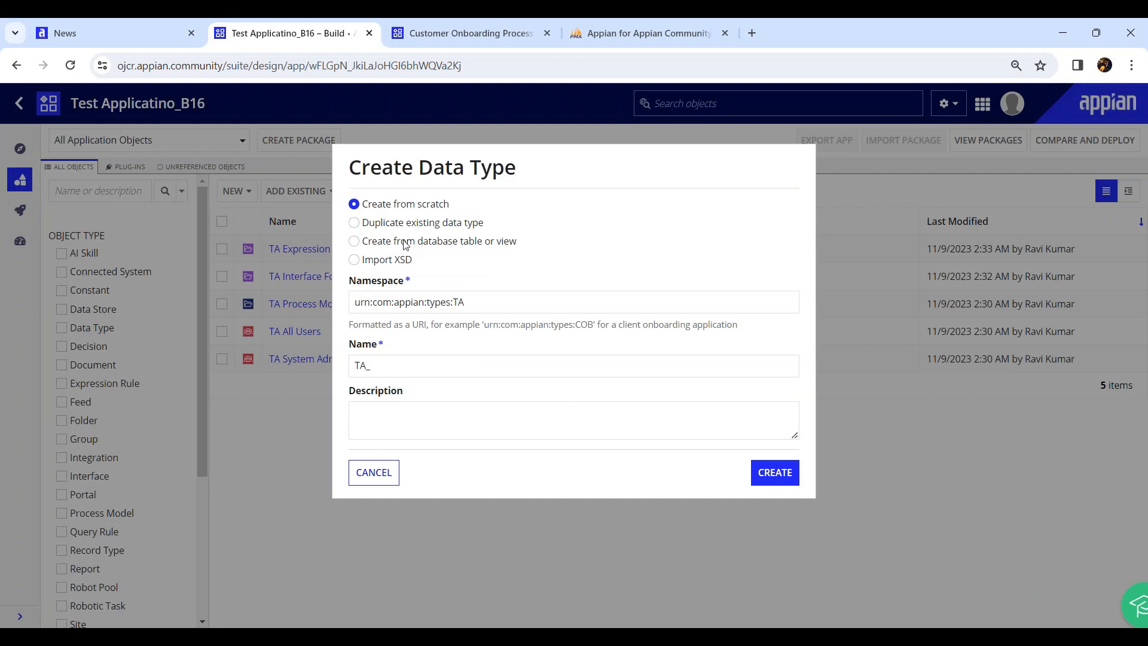
drag(394, 203, 473, 206)
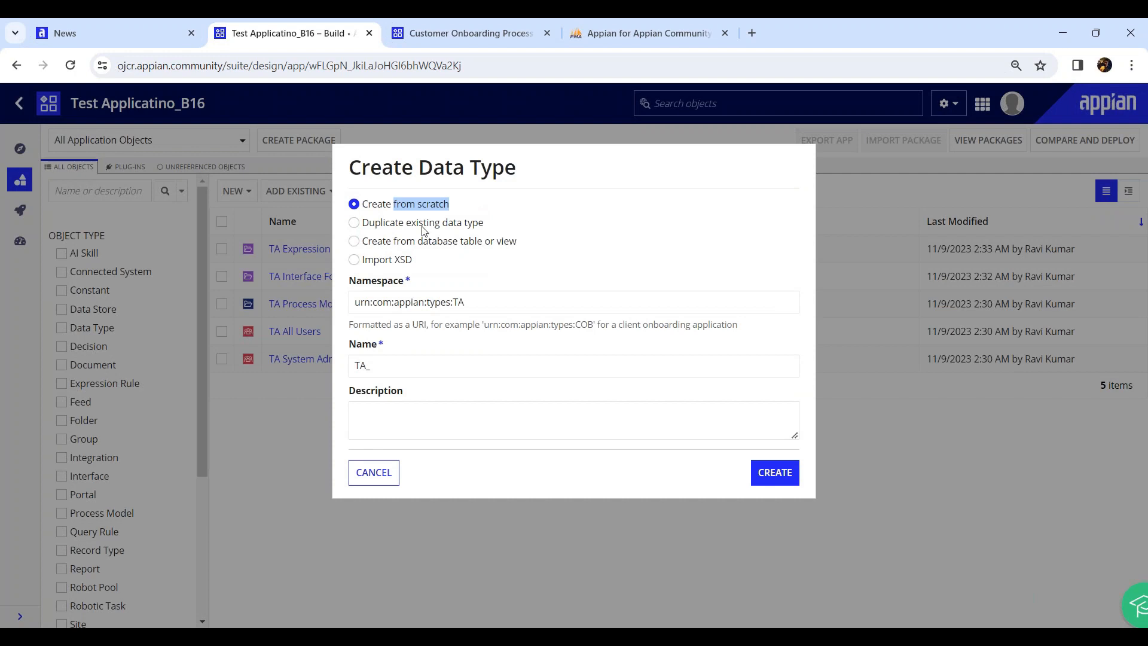
drag(395, 225, 569, 226)
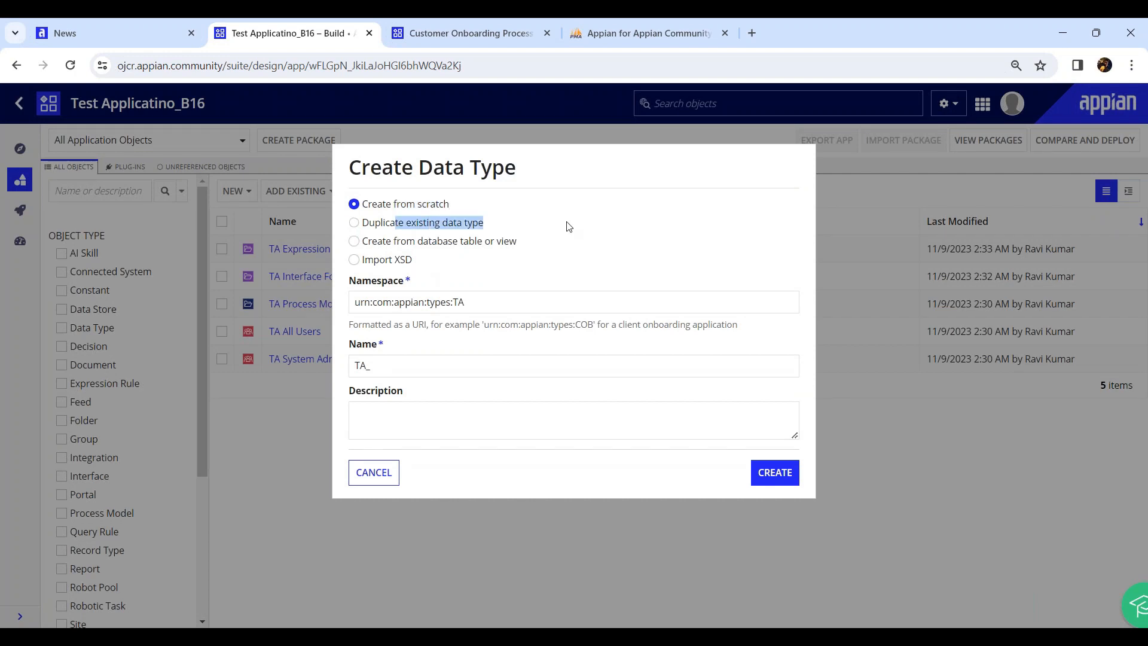
click(397, 246)
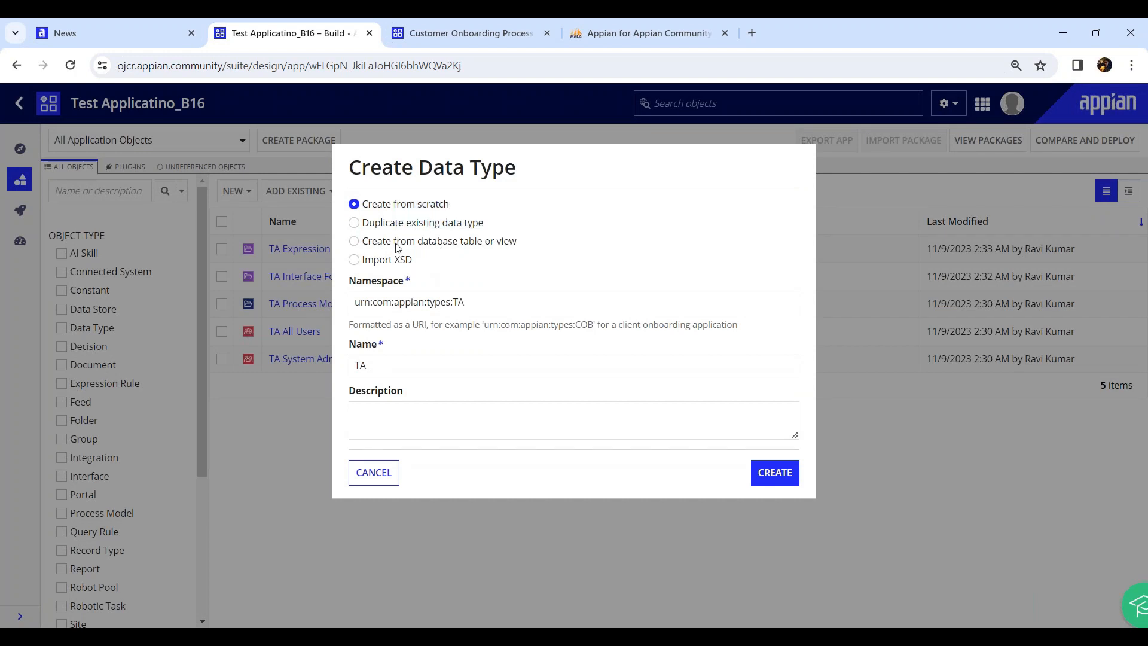
drag(397, 245, 546, 246)
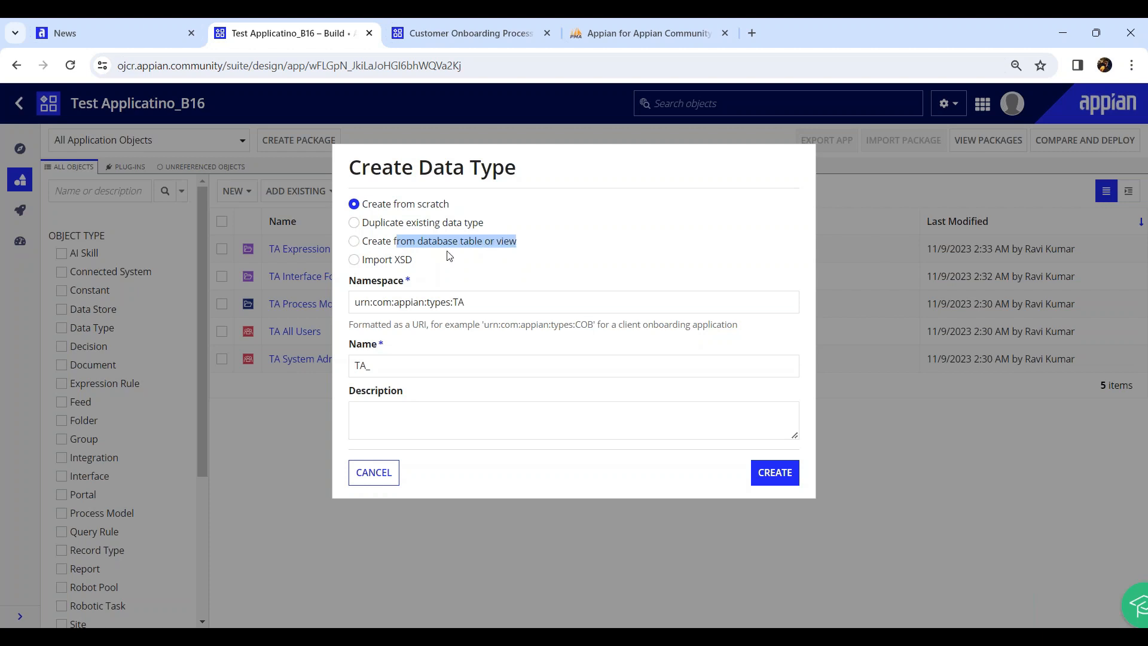
drag(387, 264, 432, 265)
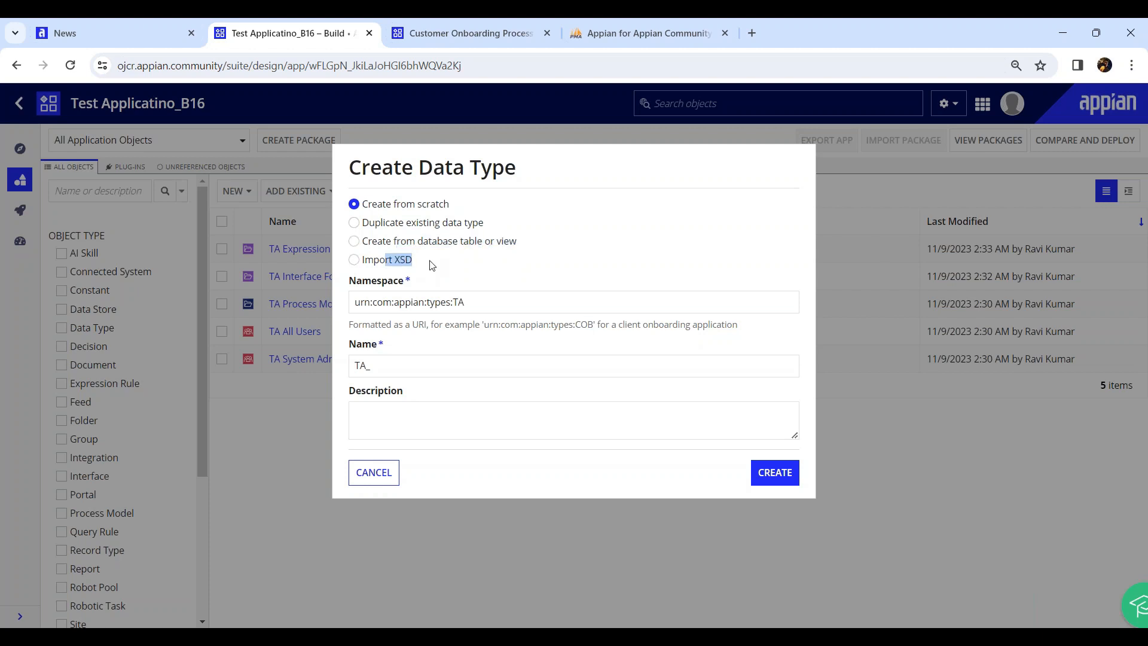
Check the Customer Onboarding Process objects, then revisit the database-table and create-from-scratch options
click(489, 37)
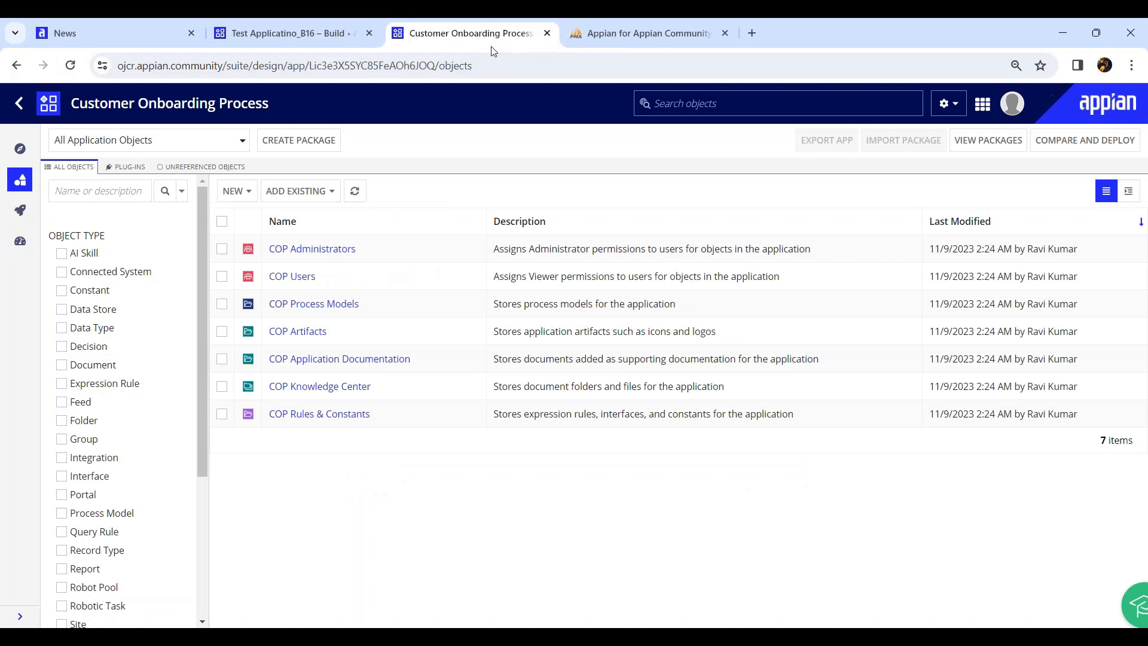
click(305, 36)
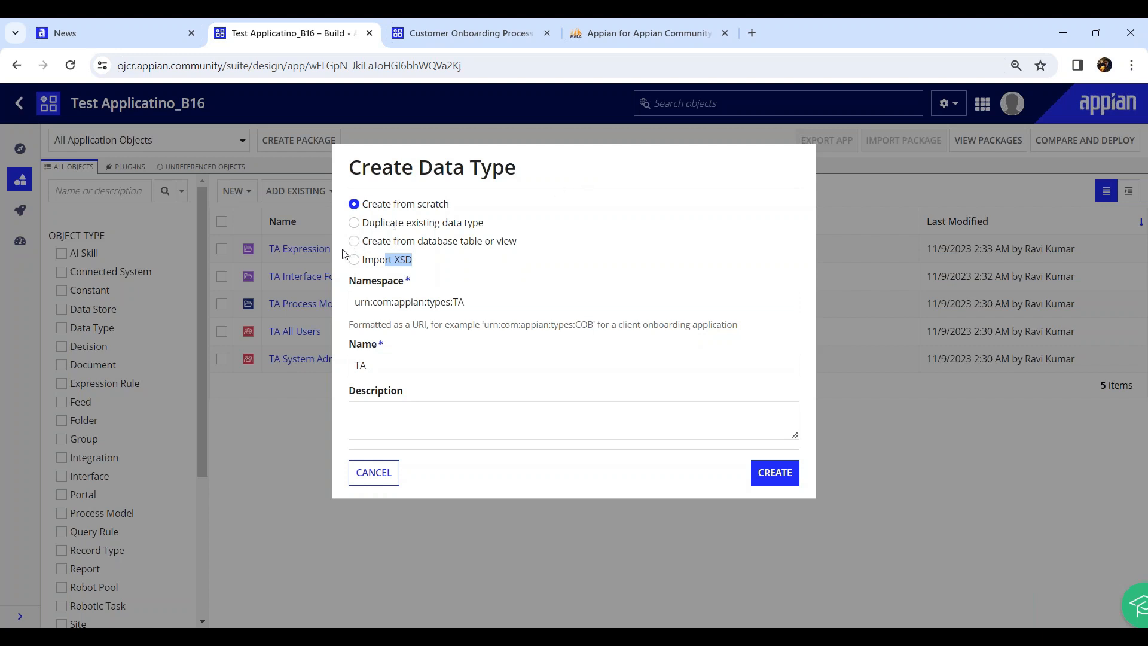
drag(392, 243, 519, 246)
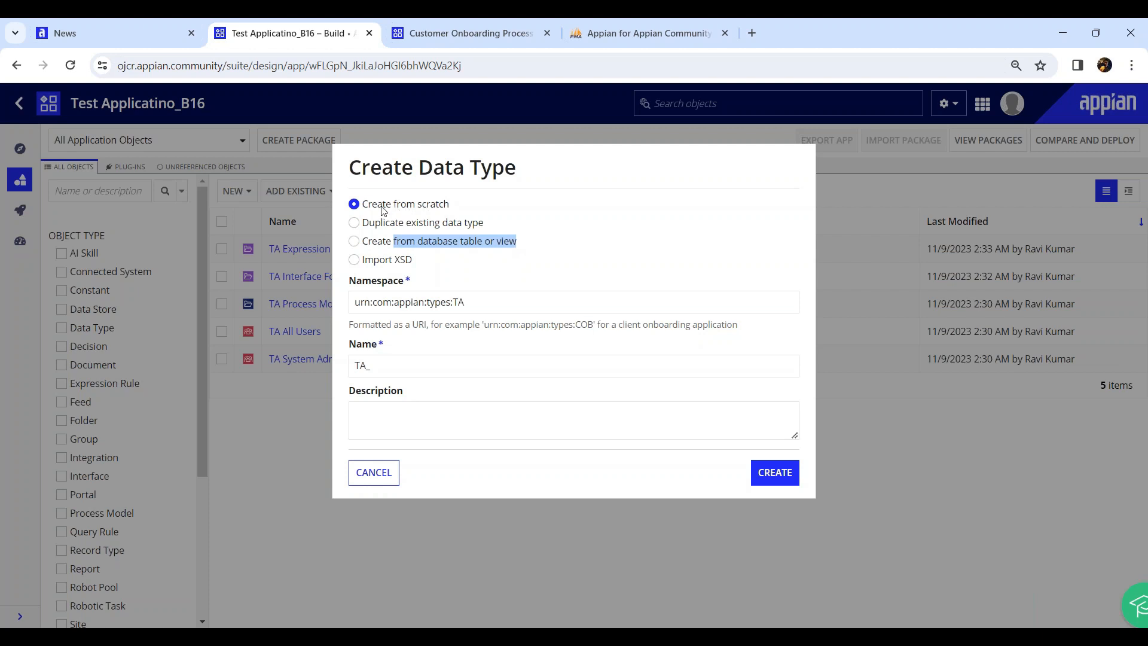
drag(383, 207, 528, 210)
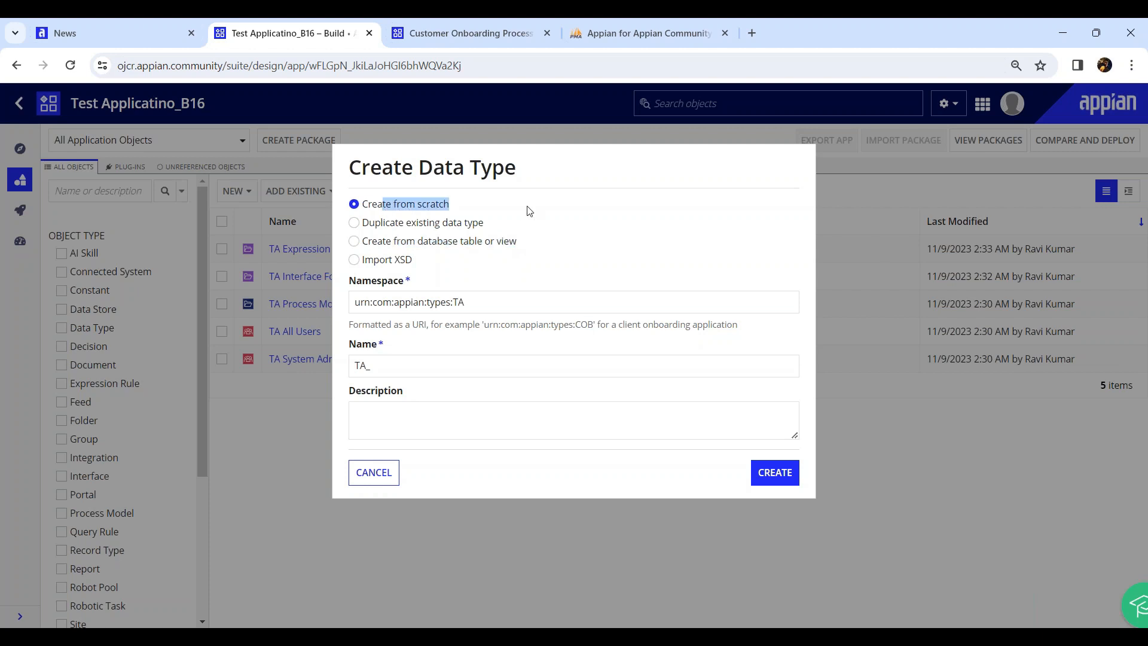
click(562, 177)
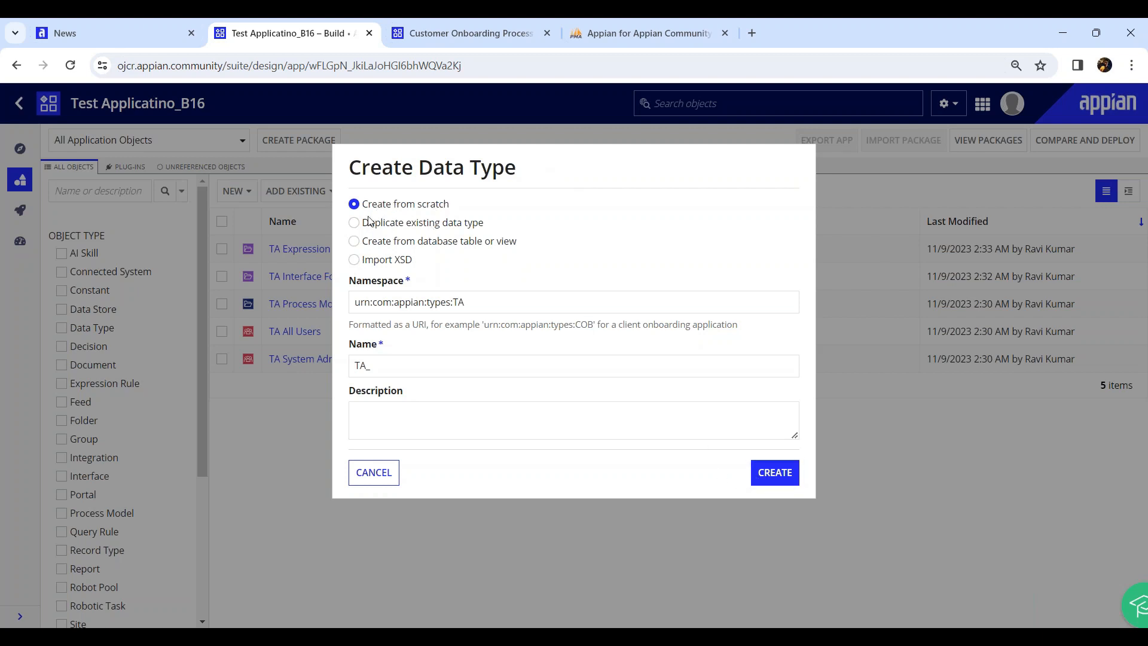
Name the data type TA_CustomerDetails and create it from scratch
click(419, 371)
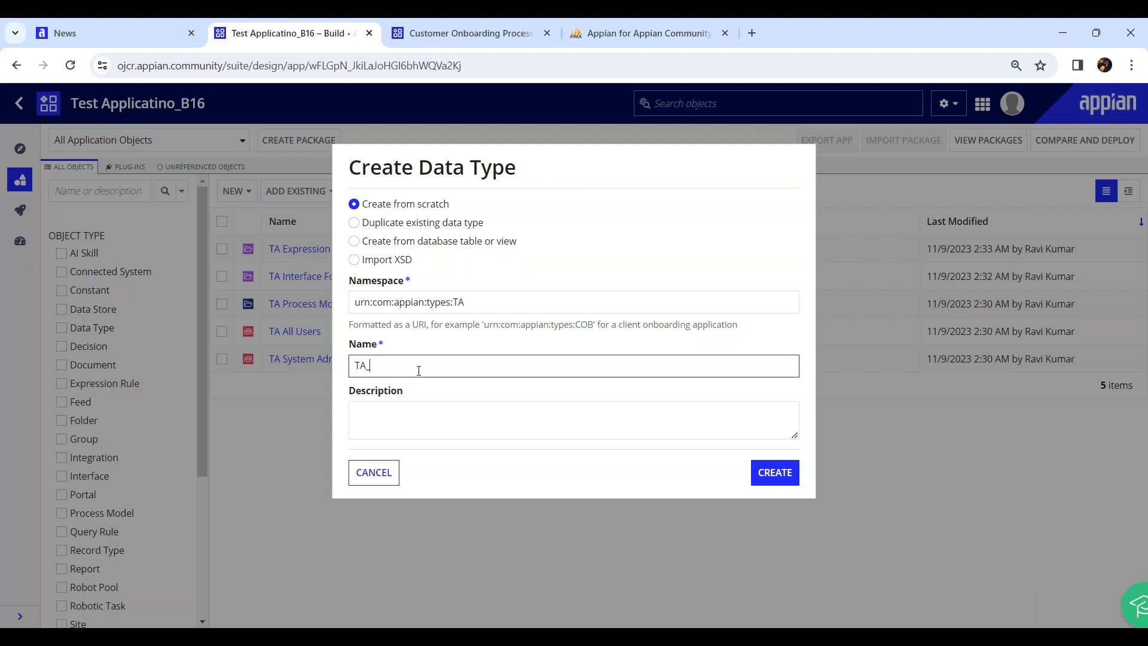
text(CustomerDetails)
click(772, 477)
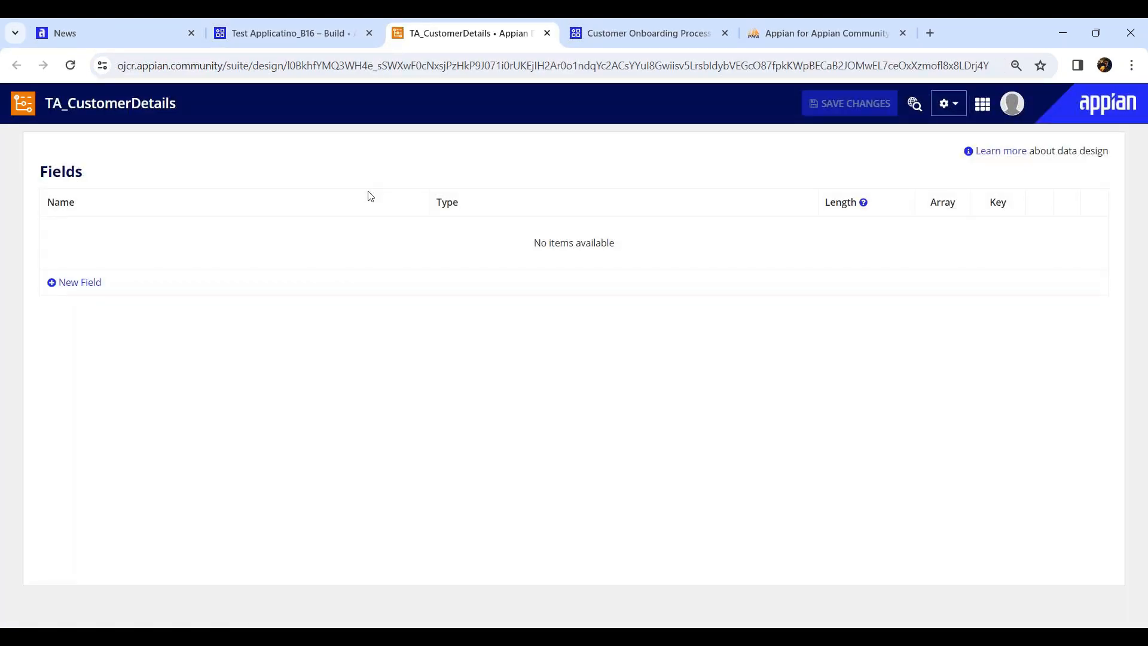
Add the fields customerId as Number (Integer) and firstName as Text
drag(68, 103, 207, 105)
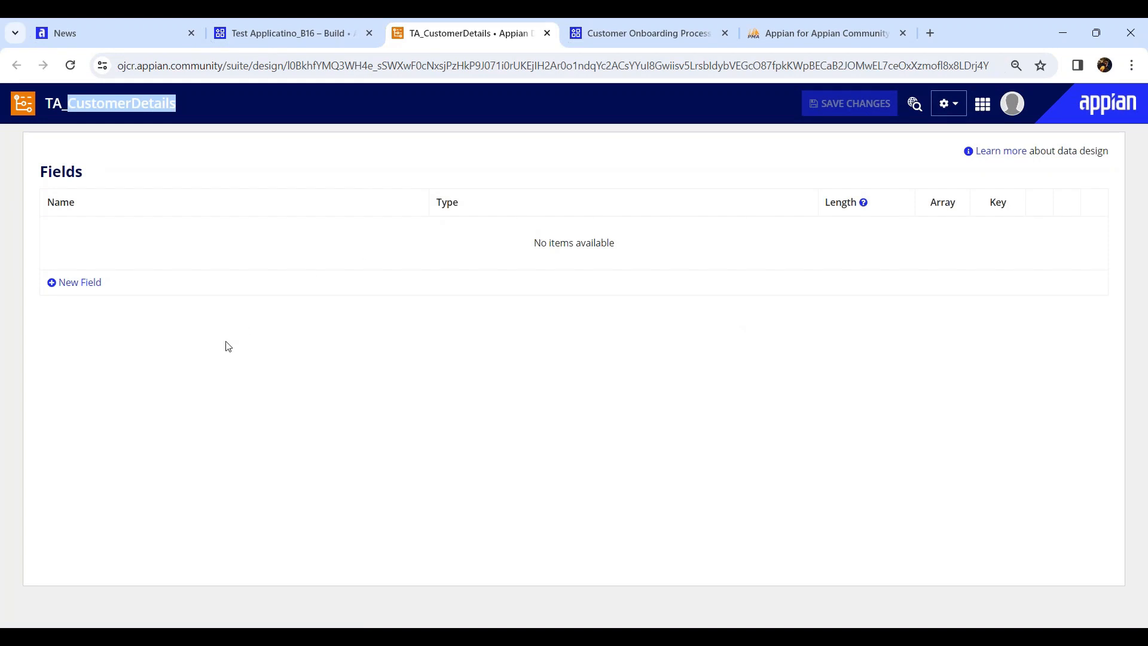
click(84, 281)
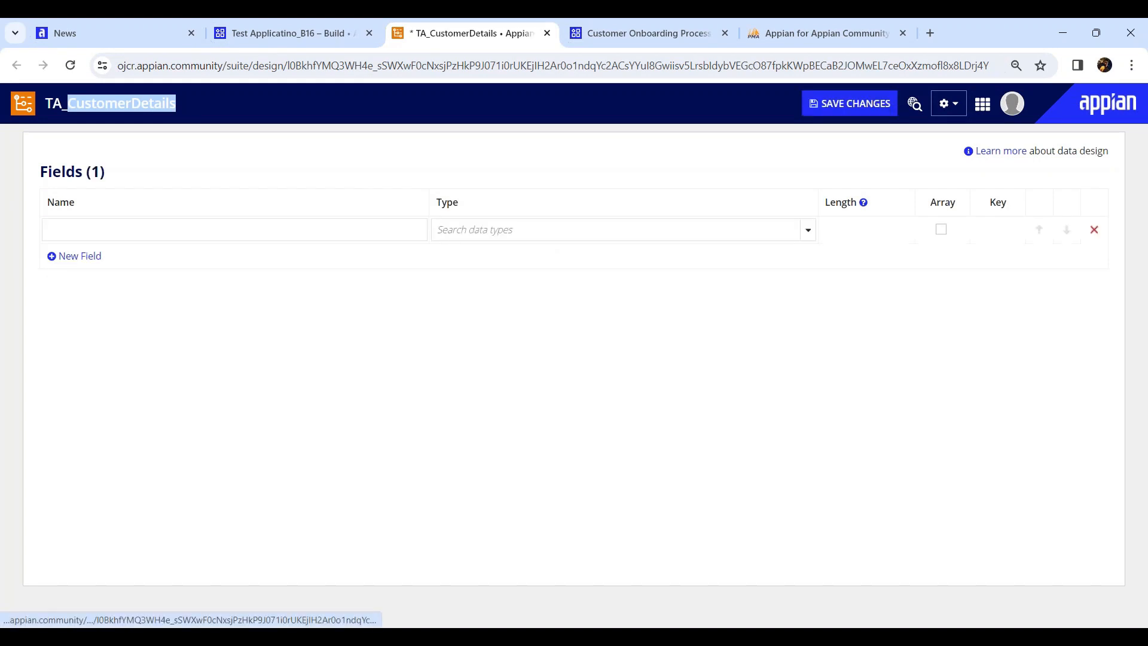
click(114, 229)
text(cu)
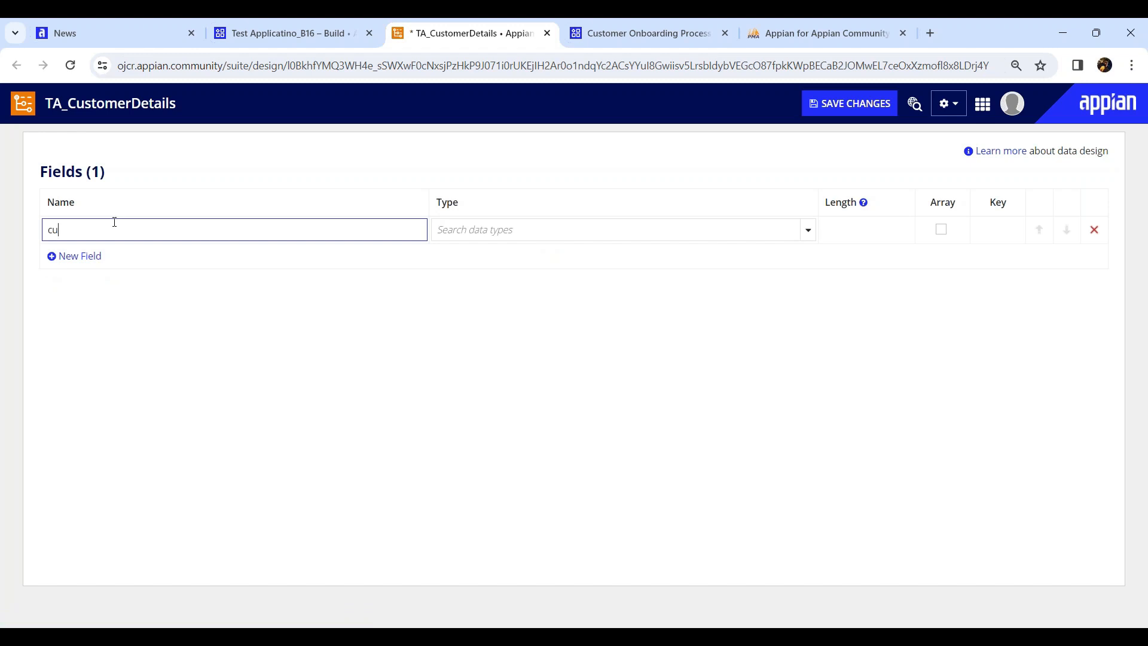
text(stomerId)
click(808, 230)
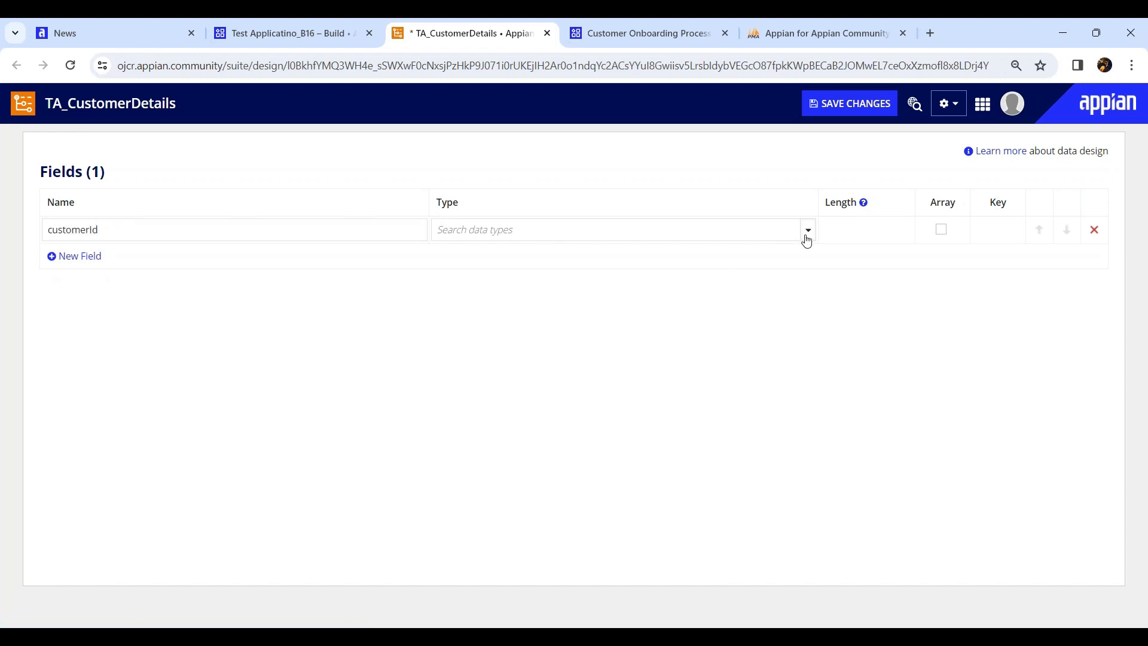
click(472, 271)
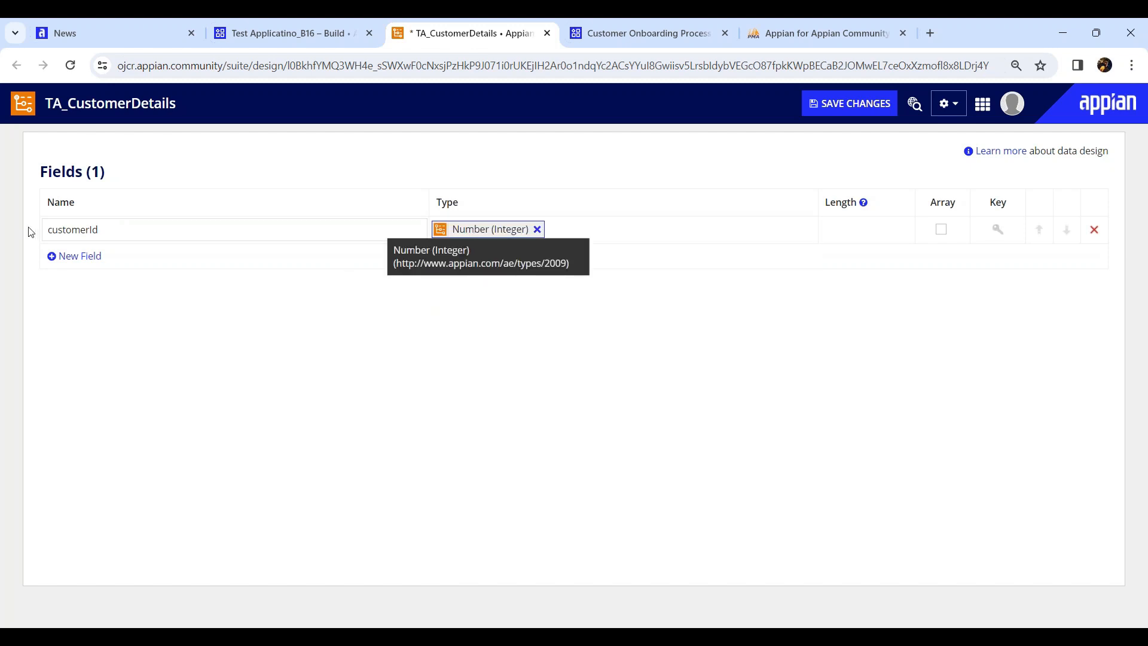
click(80, 256)
click(85, 252)
text(firstName)
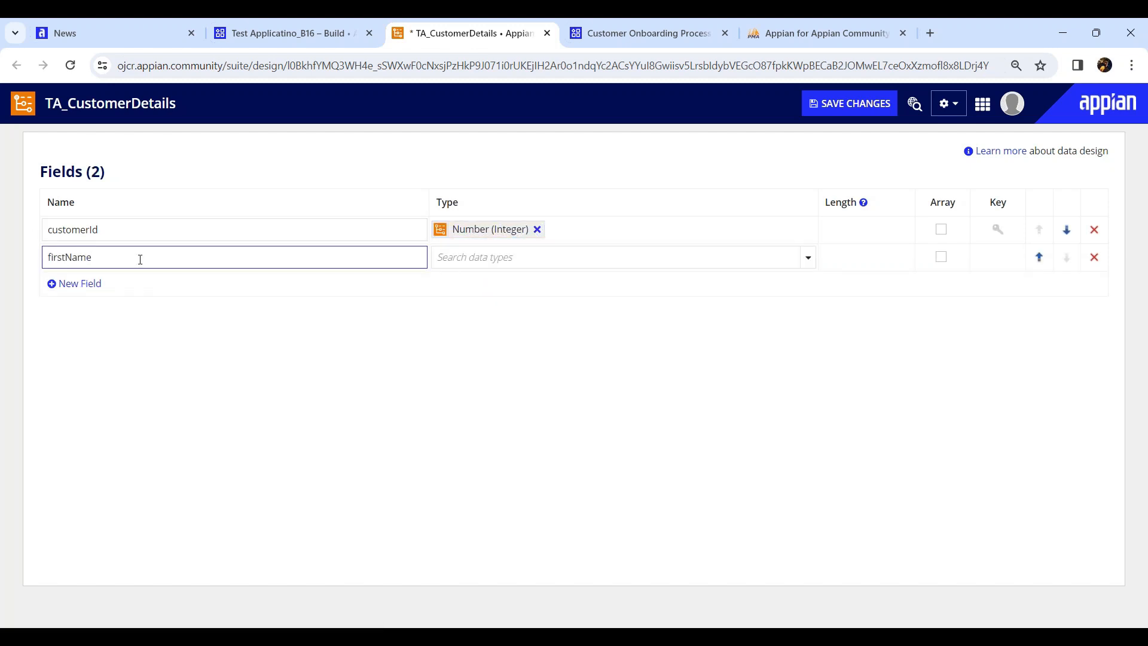
click(808, 258)
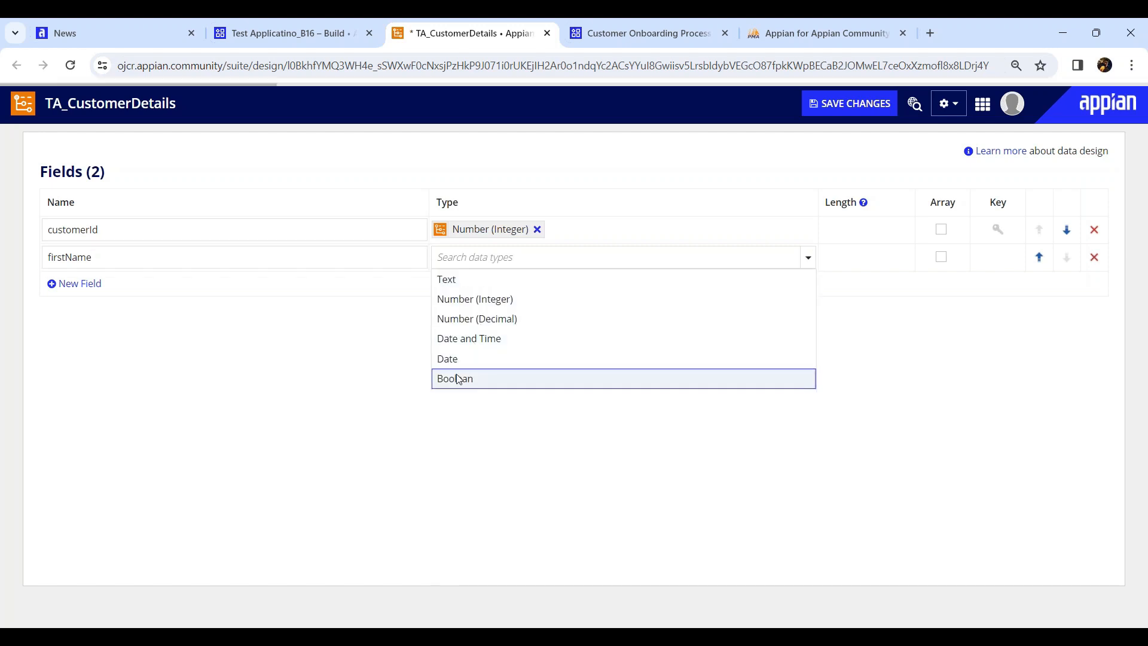
click(462, 280)
Add lastName as a Text field and dob as a Date field
click(78, 283)
click(132, 282)
text(lastName)
click(696, 278)
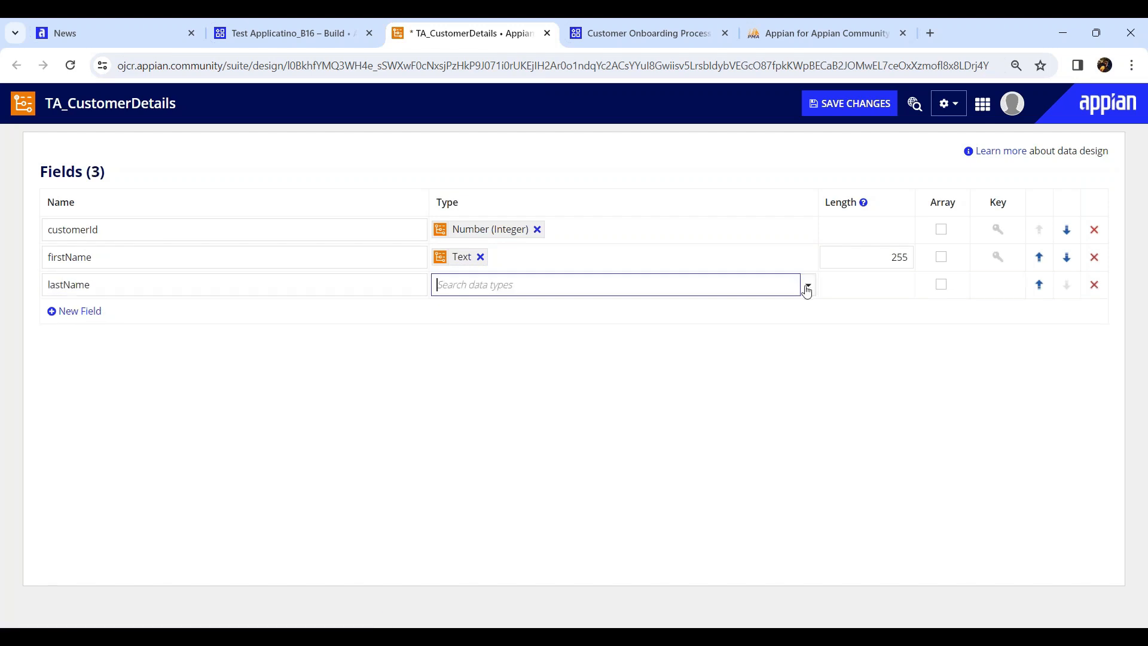
click(807, 286)
click(469, 314)
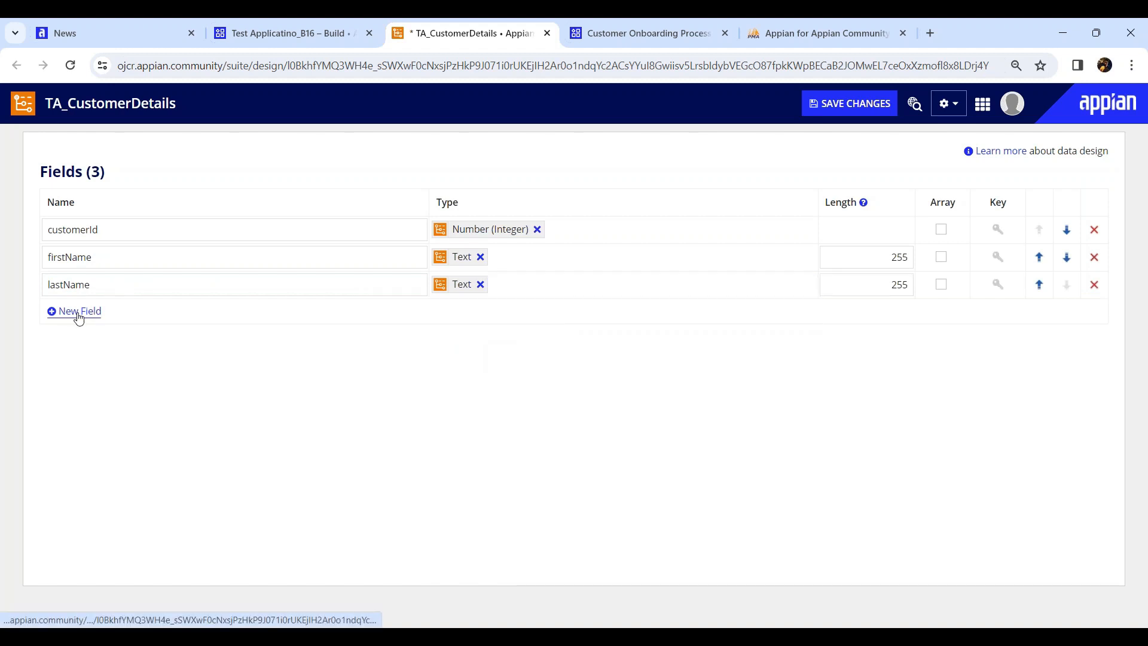
click(78, 311)
text(dob)
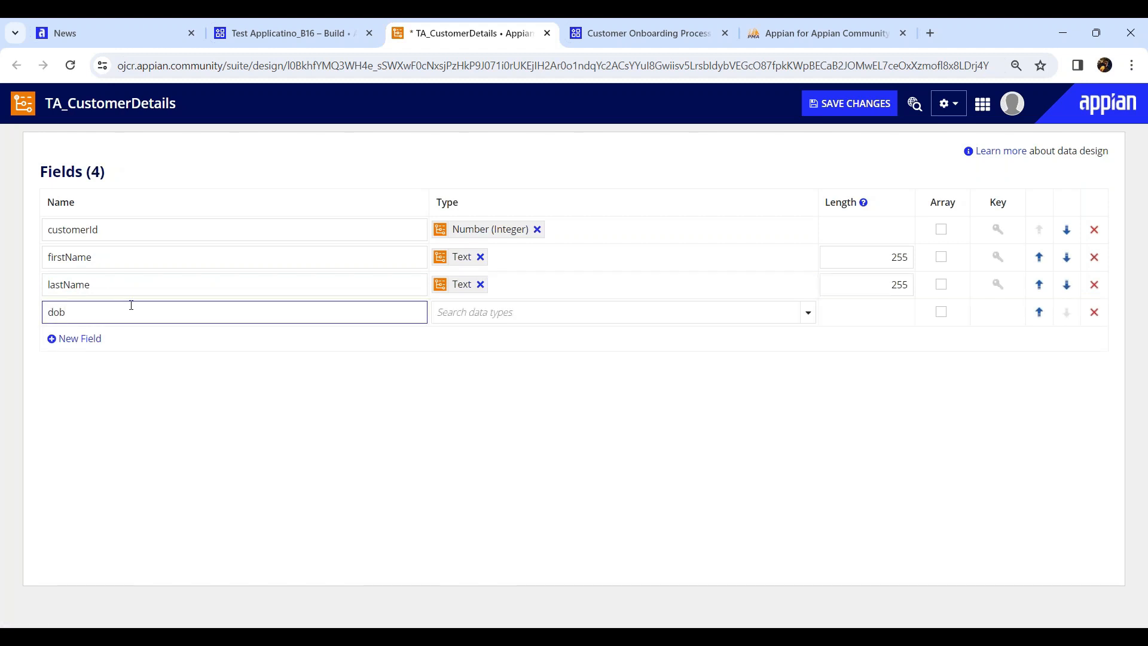
click(807, 312)
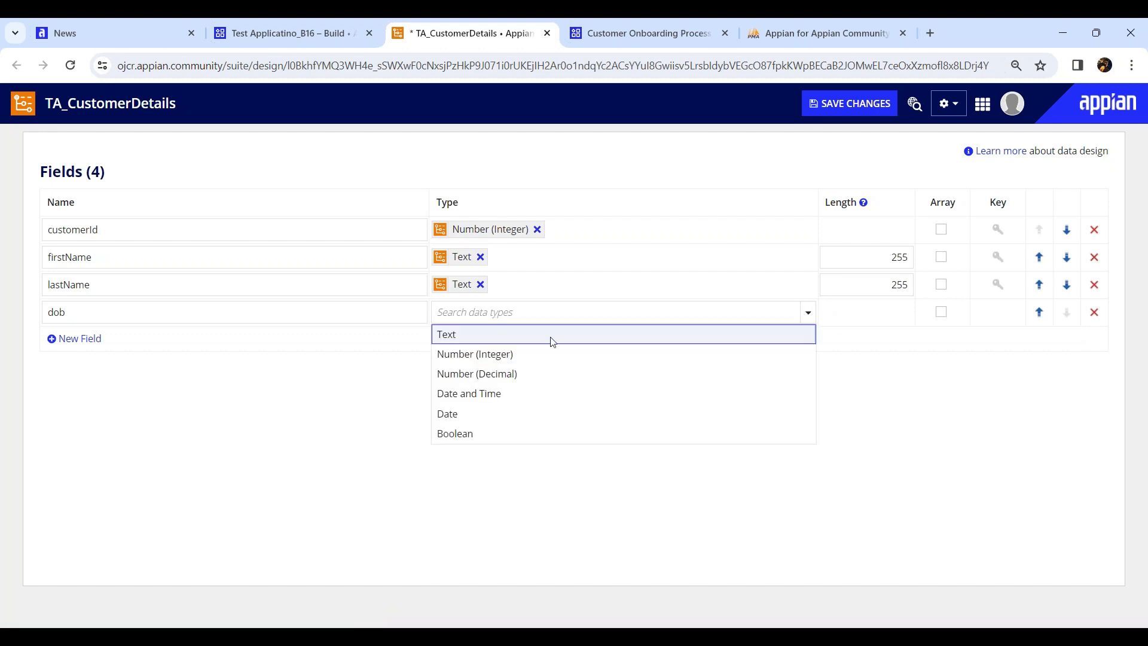
click(464, 415)
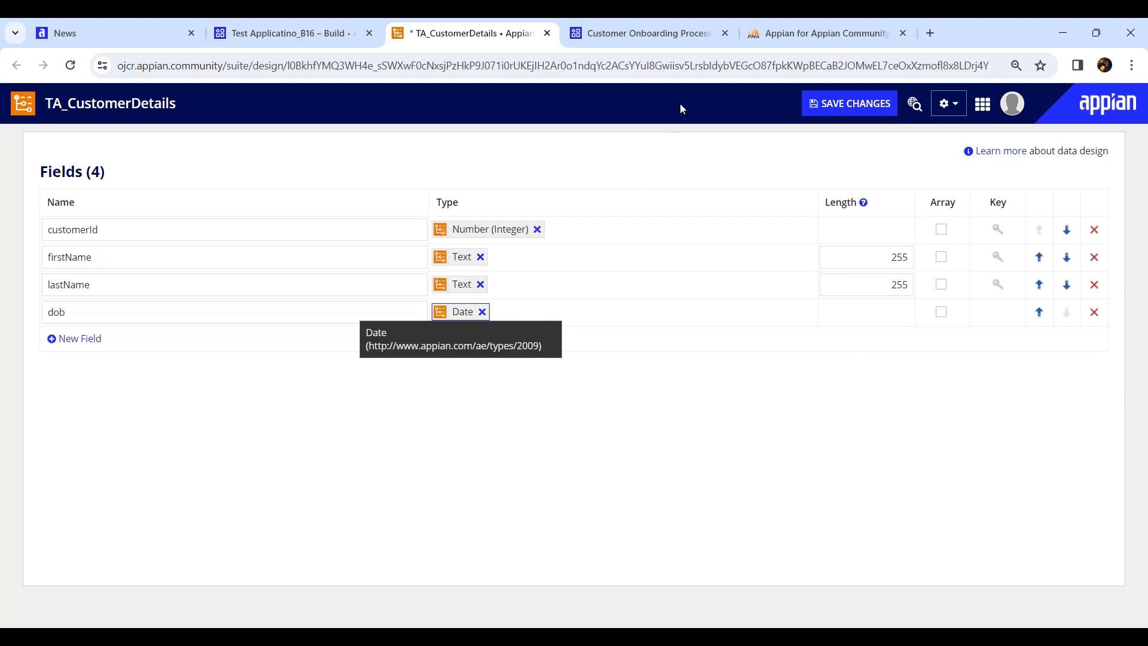
click(797, 37)
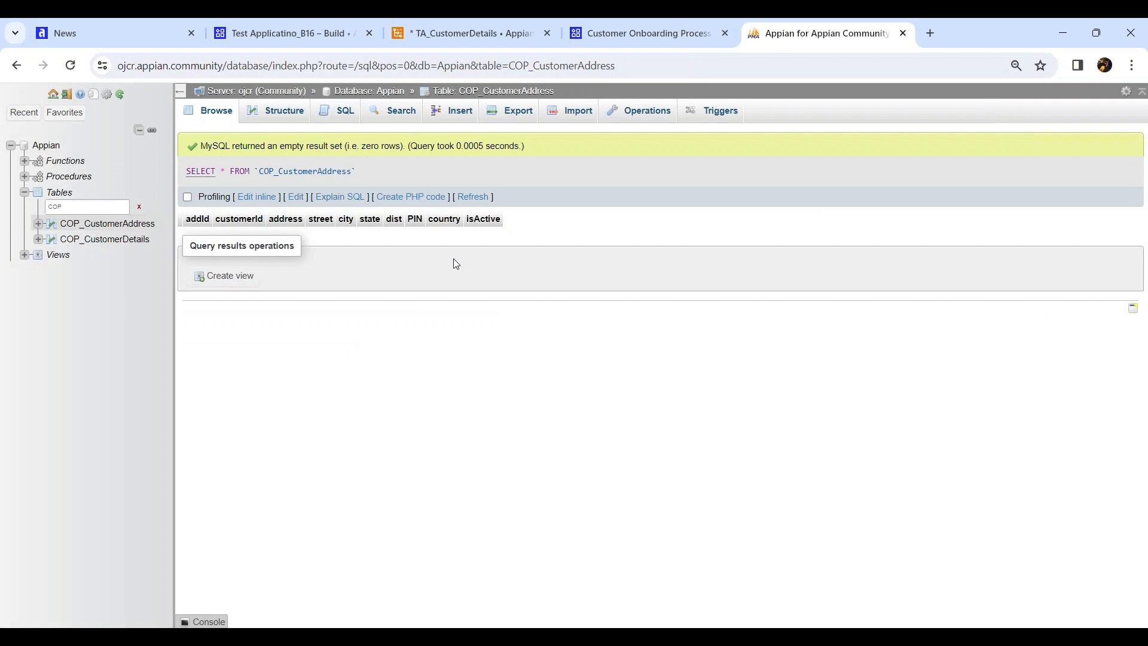
Browse the COP_CustomerDetails table in phpMyAdmin to see its 14 columns, cusId through isActive
click(307, 37)
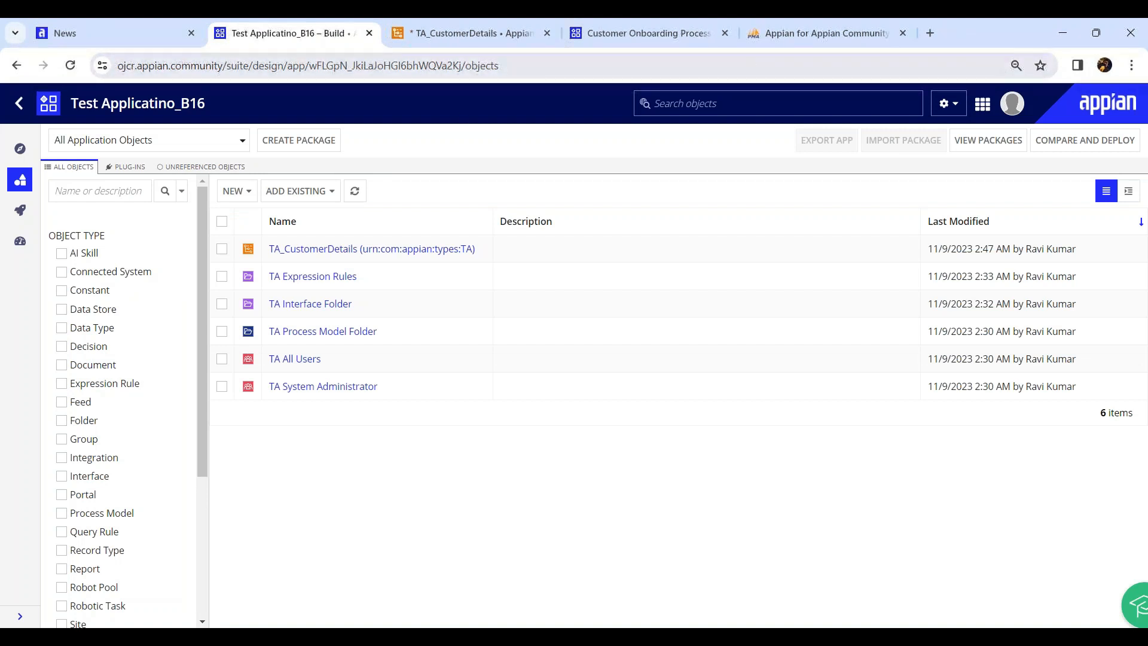
click(802, 37)
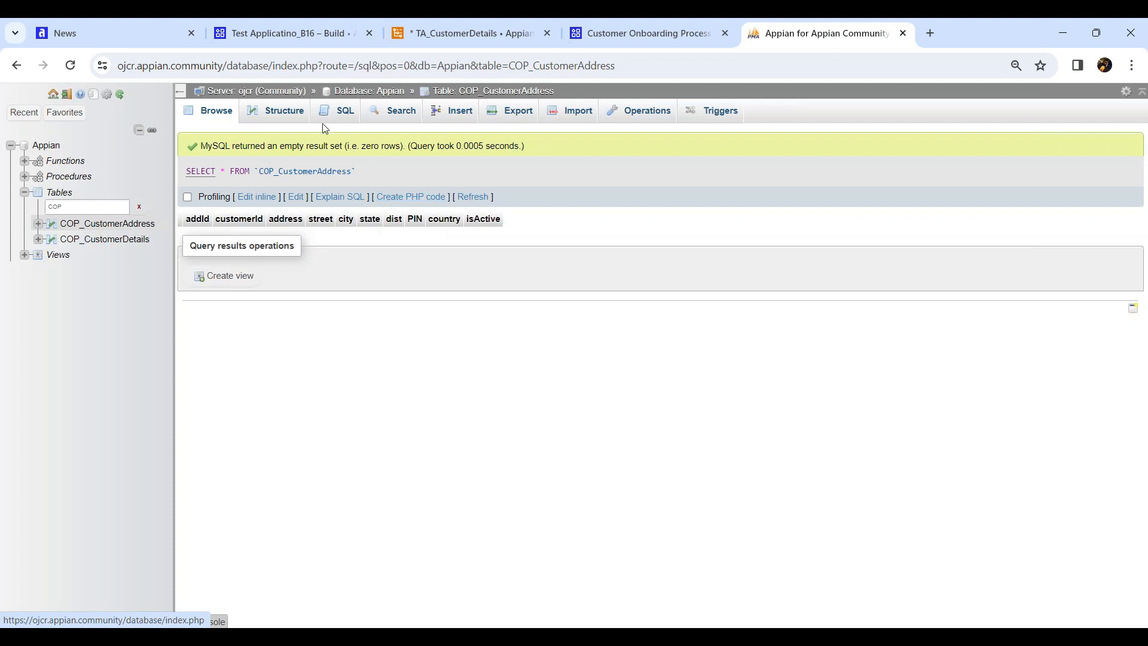
click(102, 239)
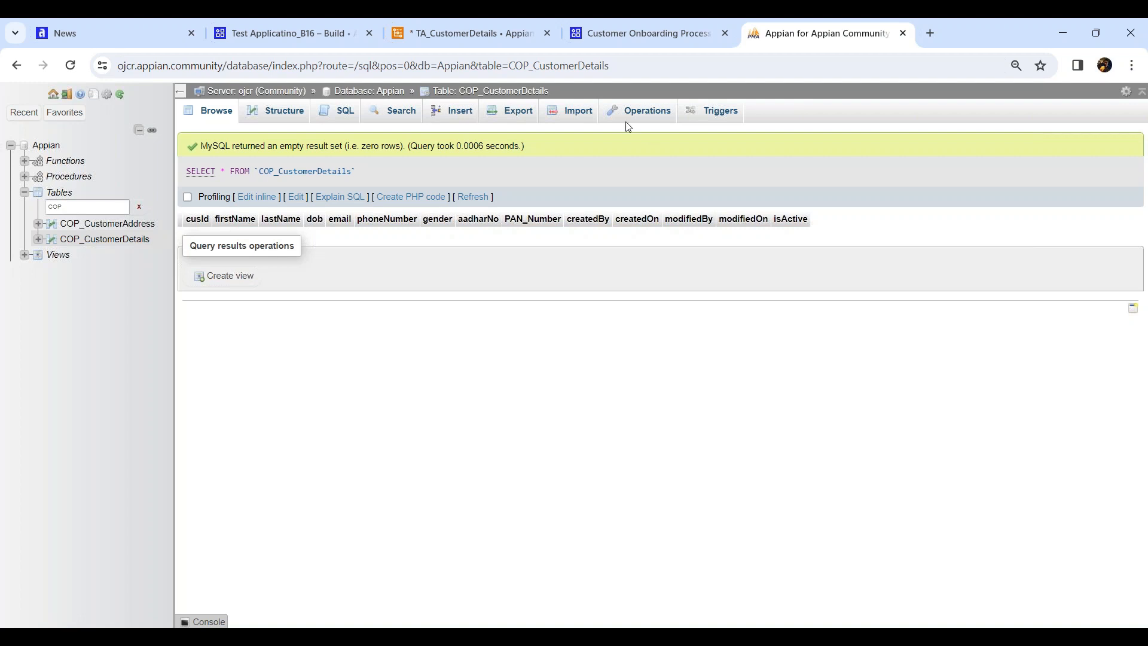
Go back to the TA_CustomerDetails editor with its four unsaved fields
click(495, 34)
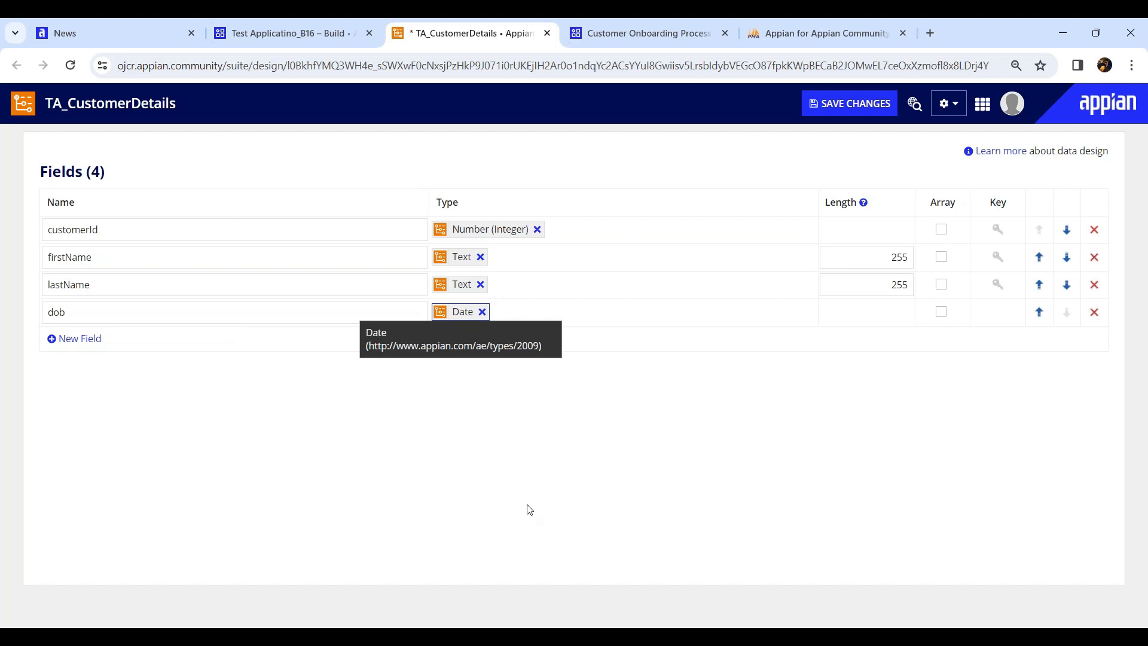
Save TA_CustomerDetails with its four fields and go to the Customer Onboarding Process objects list
click(875, 113)
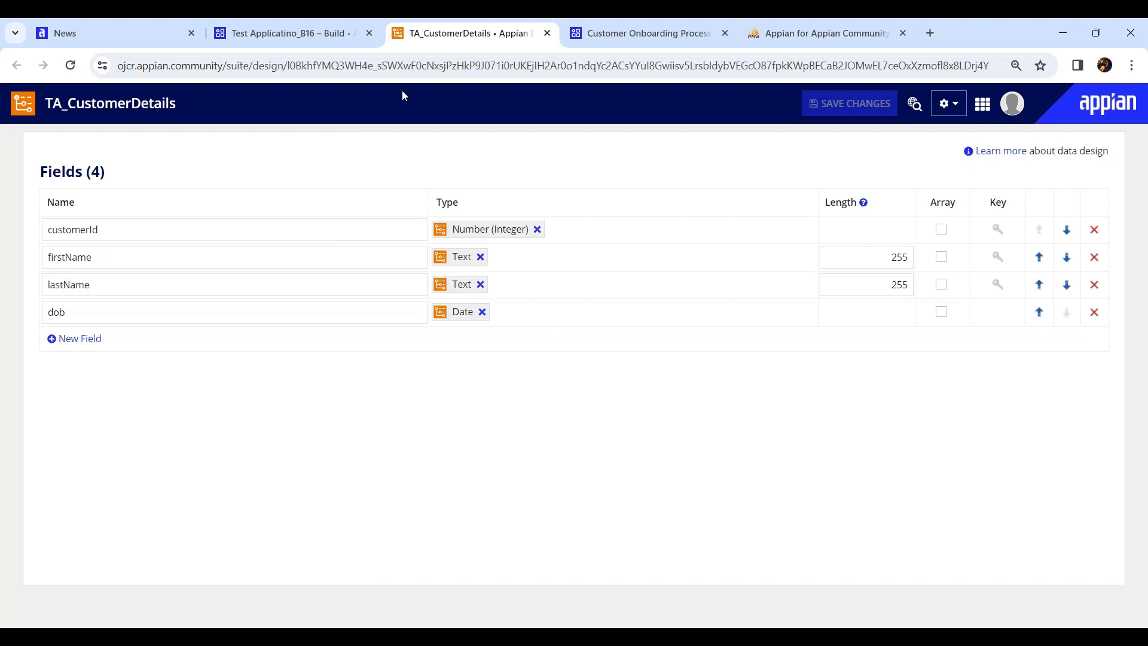
click(601, 37)
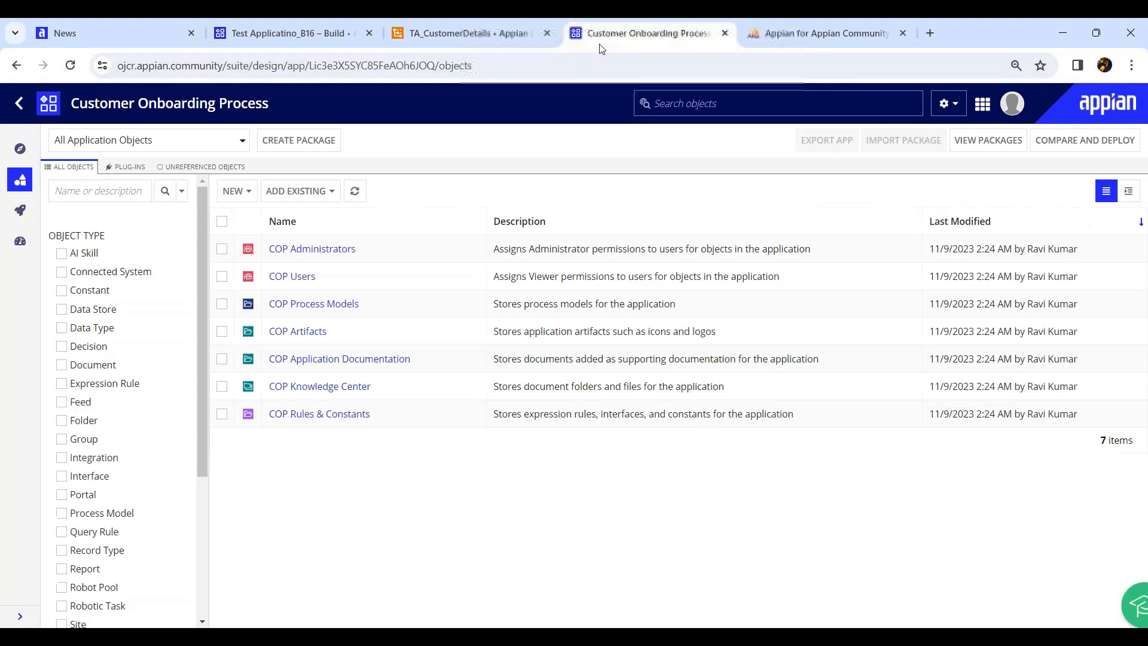
Start a new data type from a database table using the jdbc/Appian (Tomcat) data source
click(238, 192)
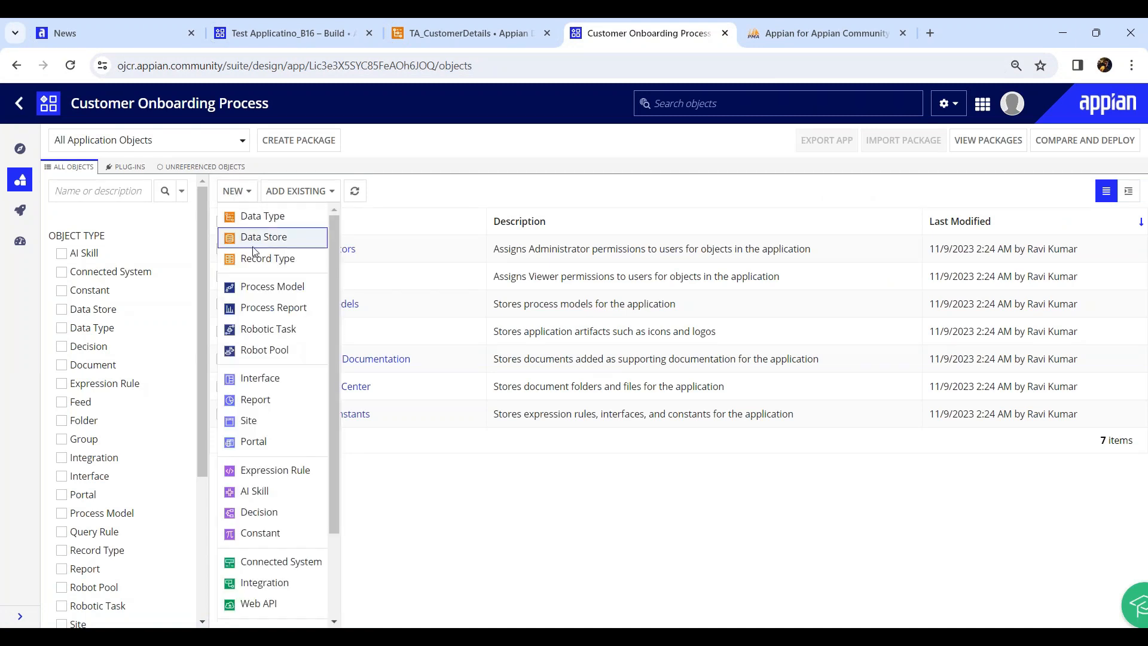
click(254, 215)
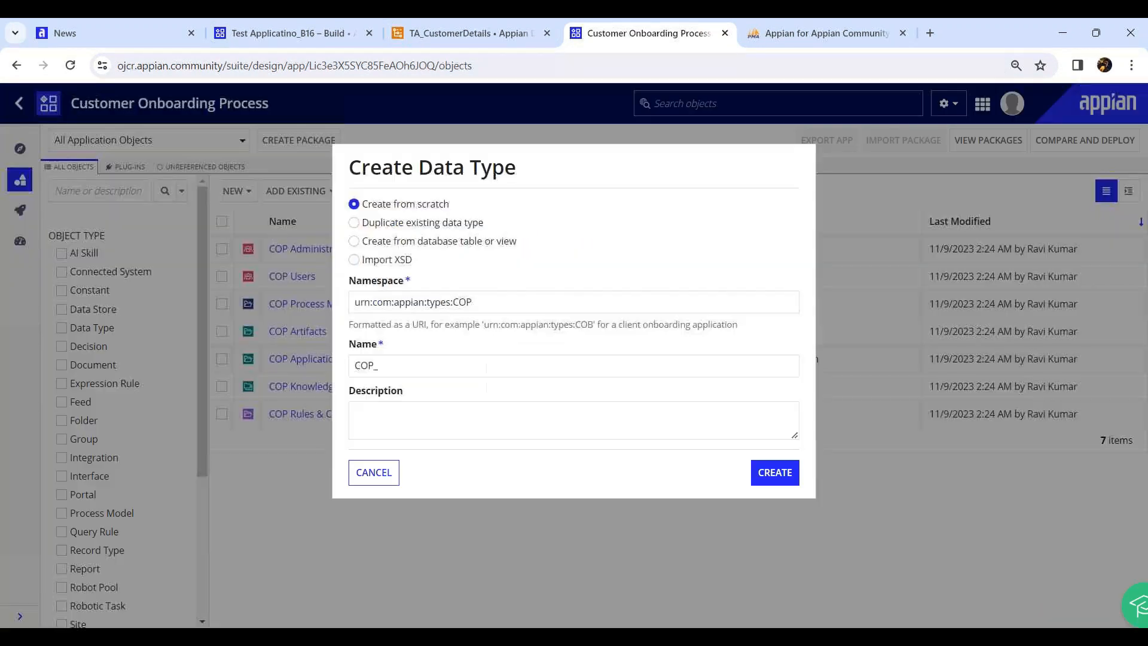
click(373, 242)
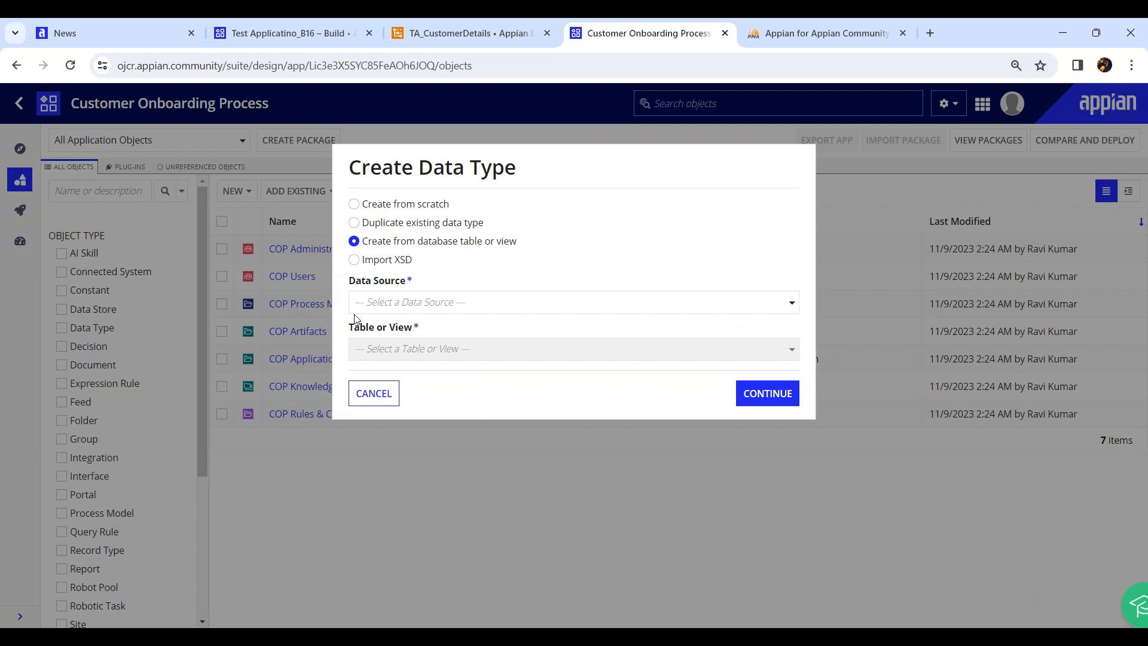
drag(406, 241, 516, 241)
click(590, 245)
click(419, 304)
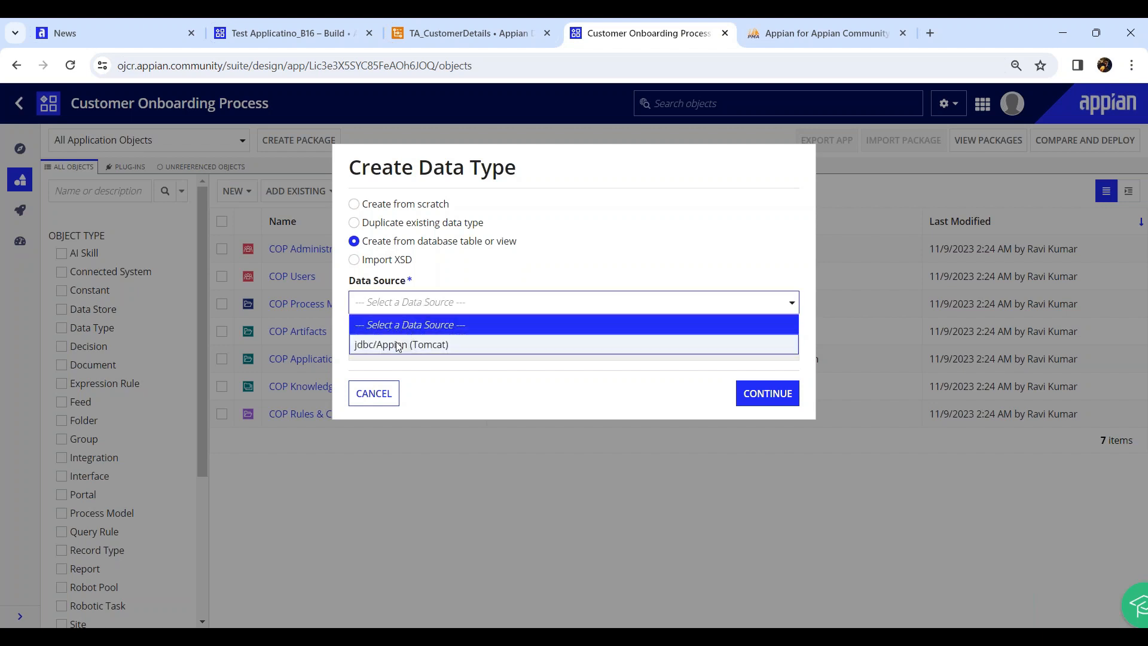
click(398, 345)
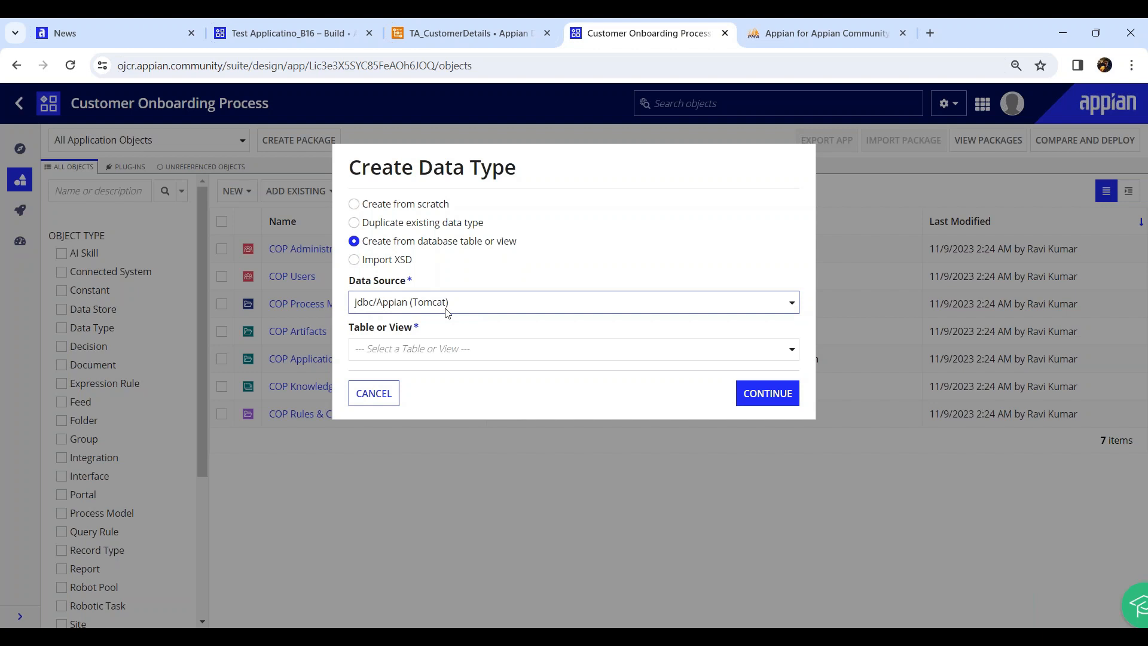
Browse the Table or View list and search it for COP
click(444, 349)
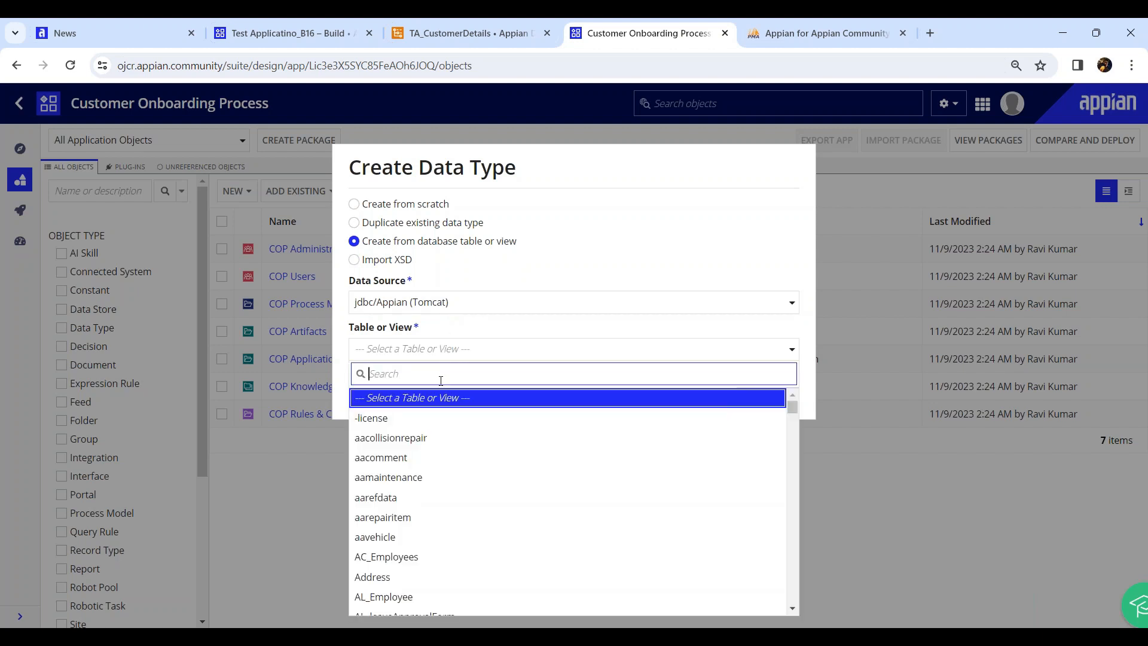
scroll(442, 478, down, 3)
scroll(441, 478, down, 3)
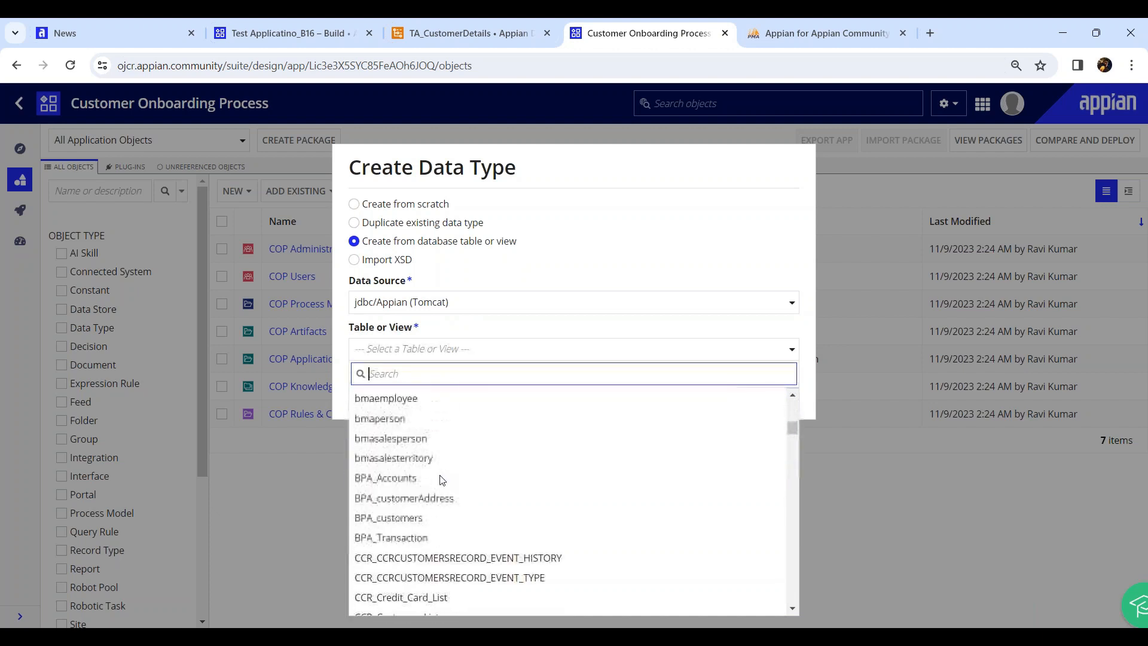
scroll(442, 480, up, 7)
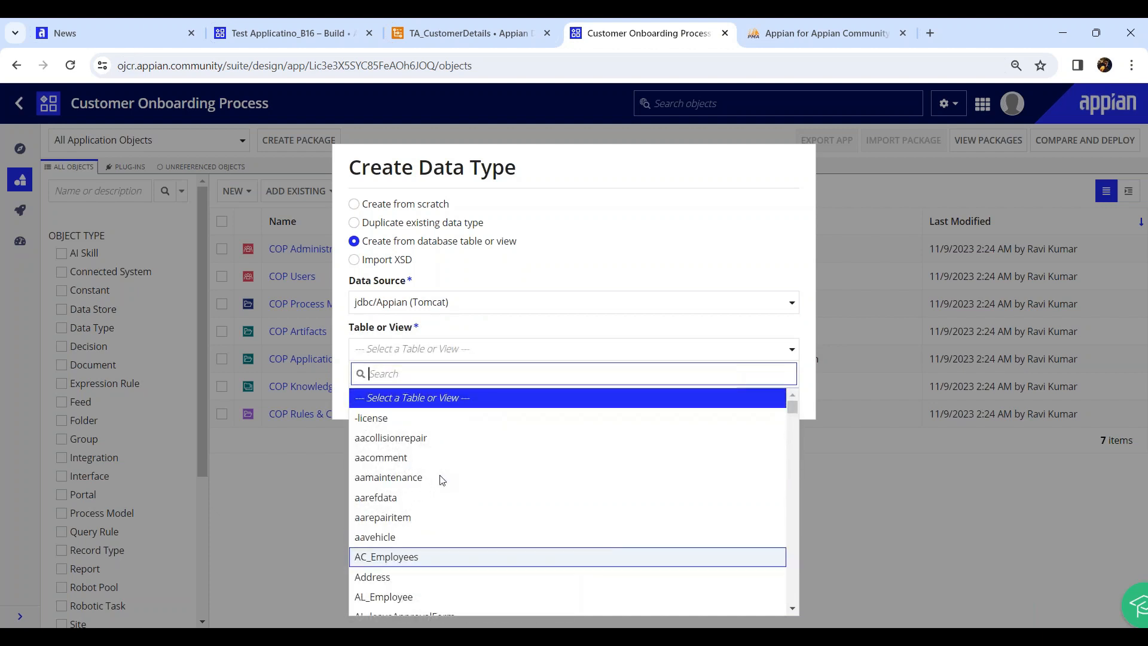
text(COP)
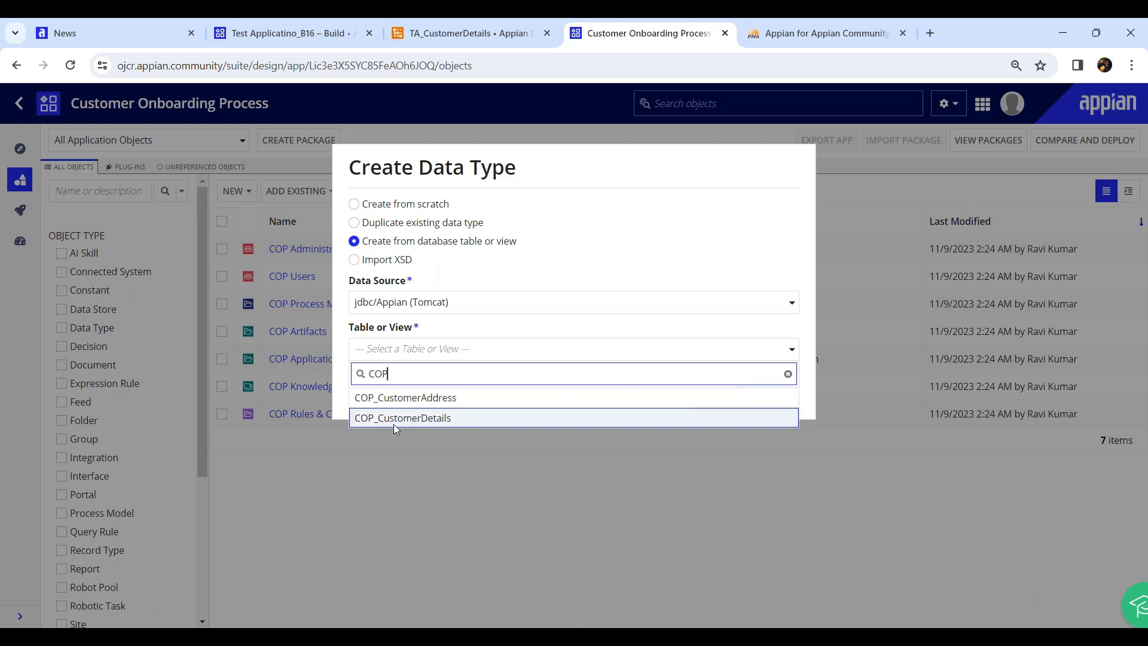
Pick COP_CustomerDetails as the source table from the COP search results
click(452, 421)
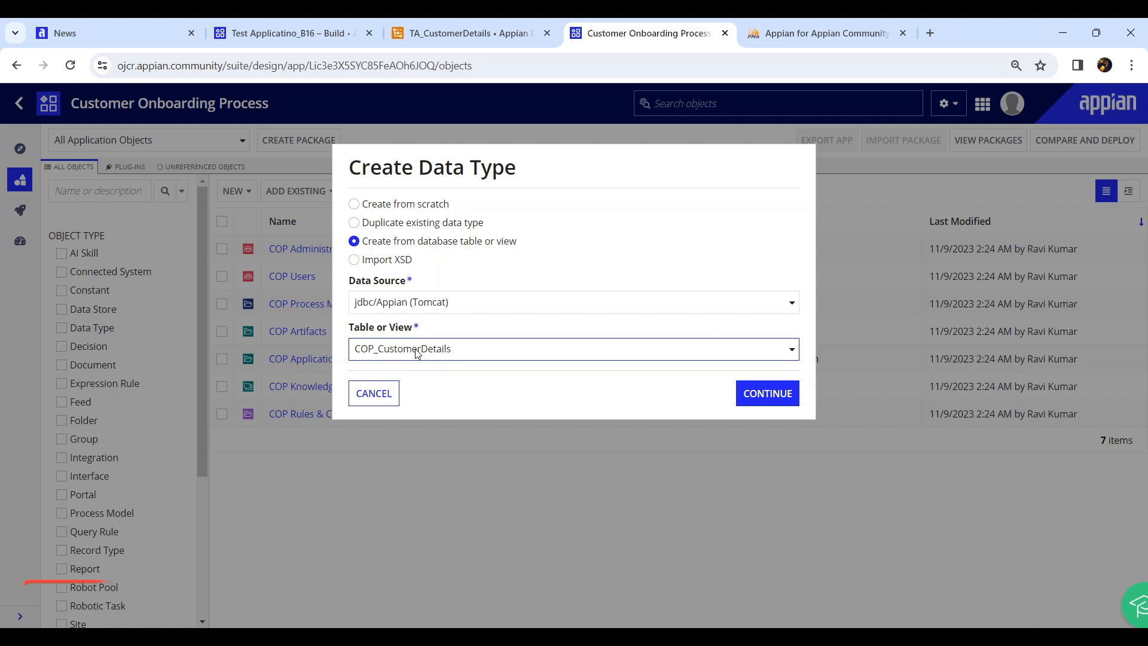
Continue to the details step and review the fields generated from the table's columns
click(765, 394)
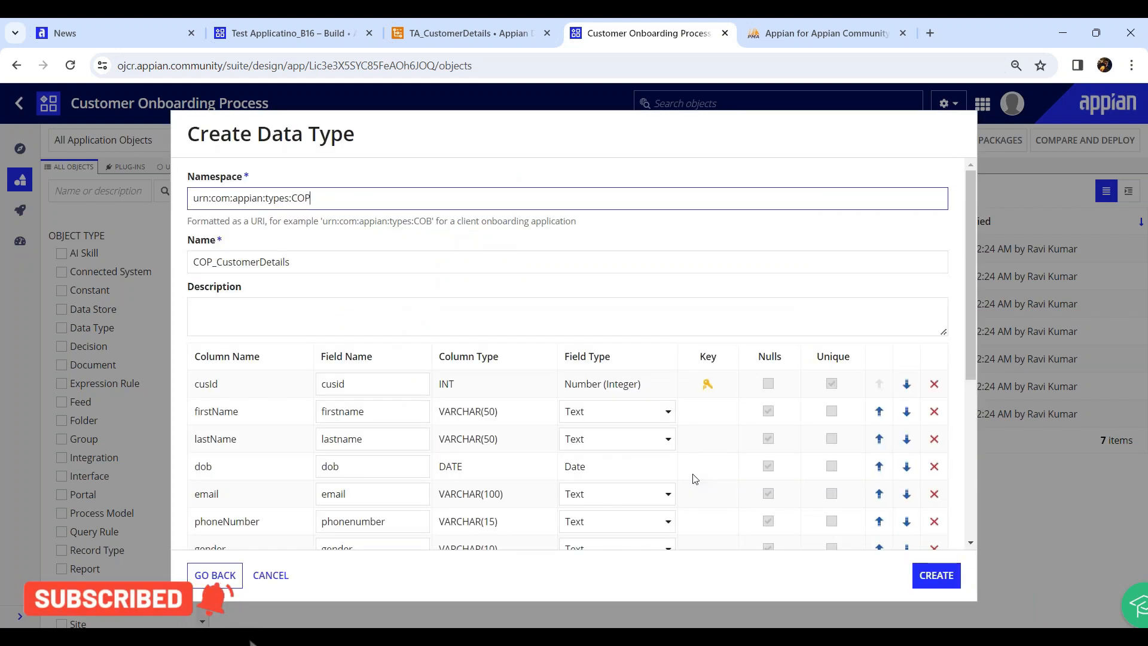
scroll(247, 299, down, 5)
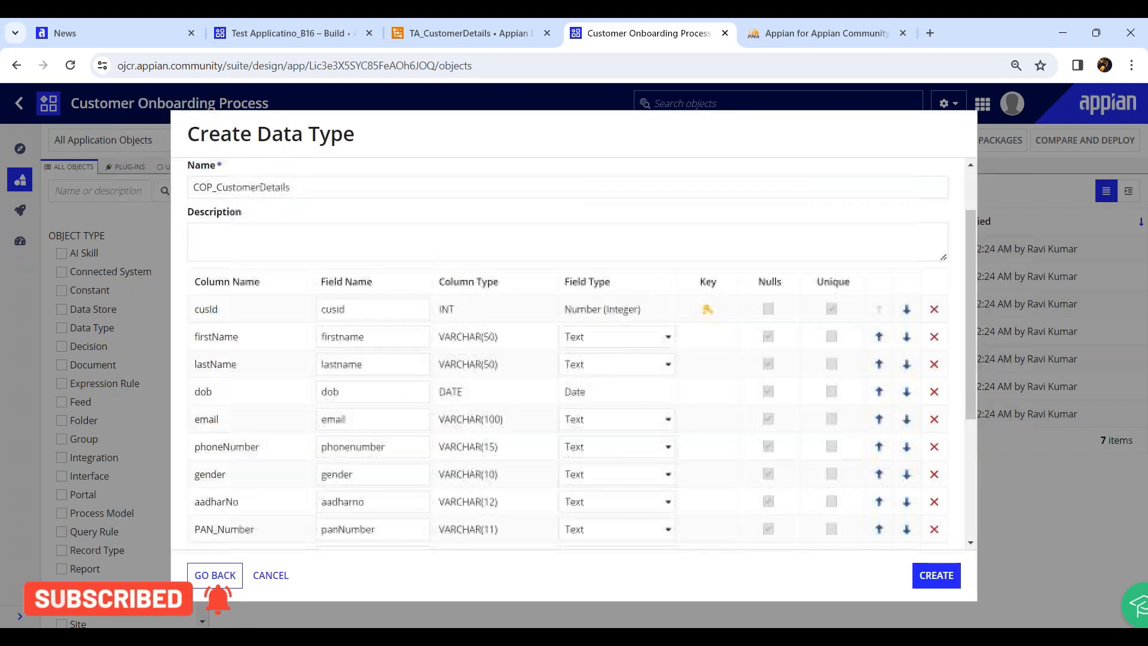
scroll(247, 298, down, 2)
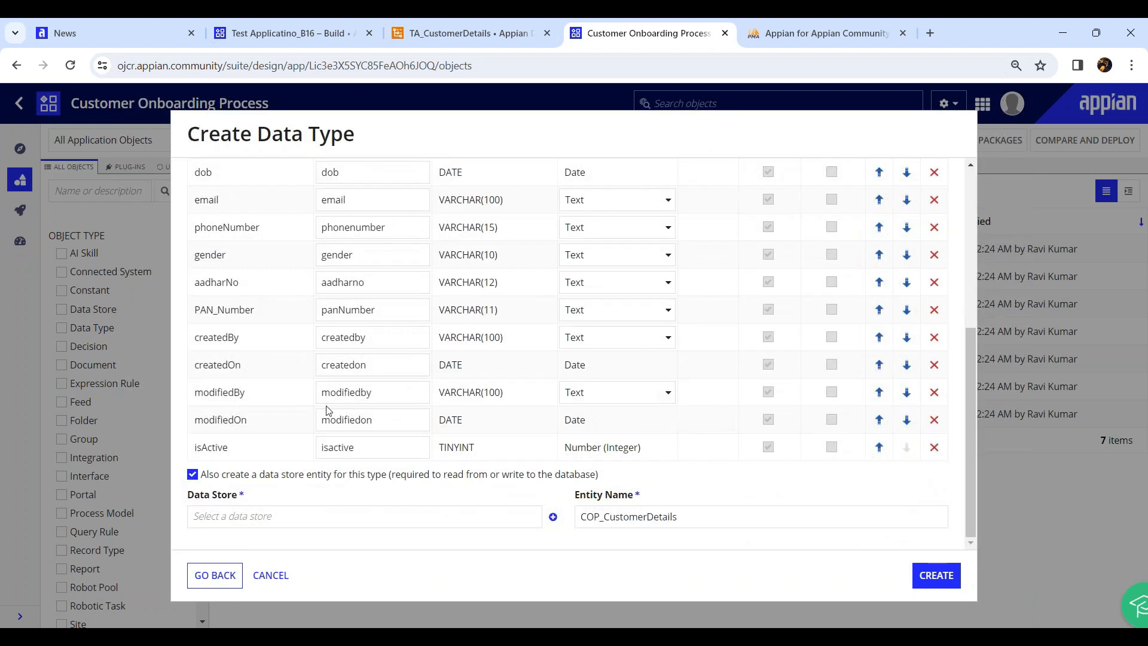
scroll(227, 388, up, 3)
scroll(226, 389, up, 3)
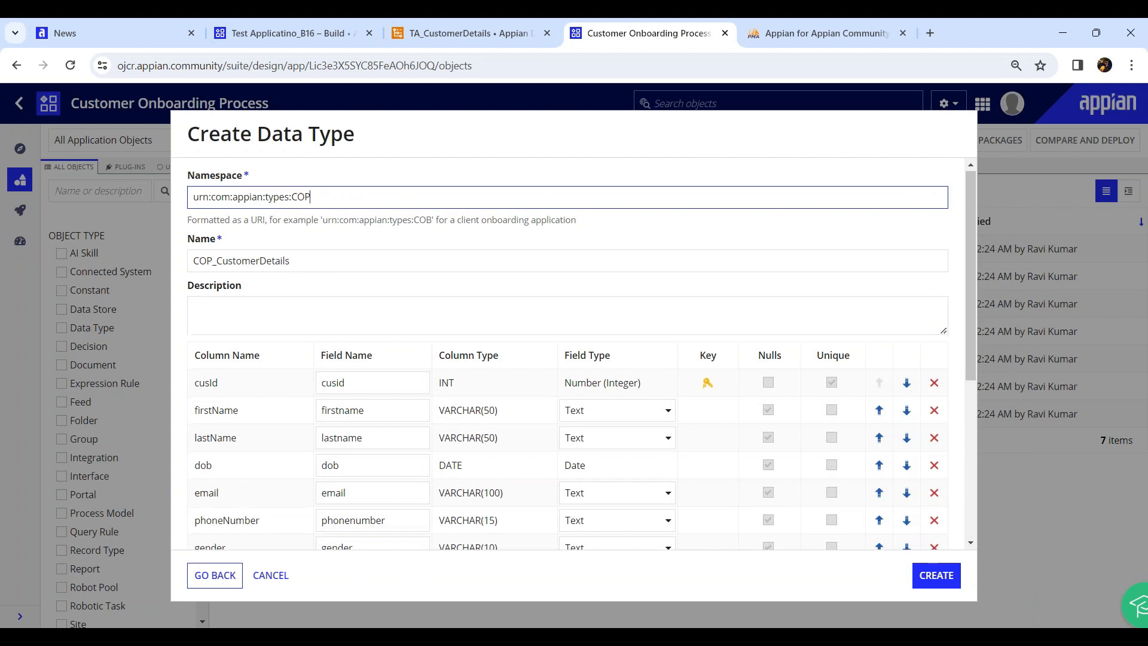
scroll(333, 299, down, 5)
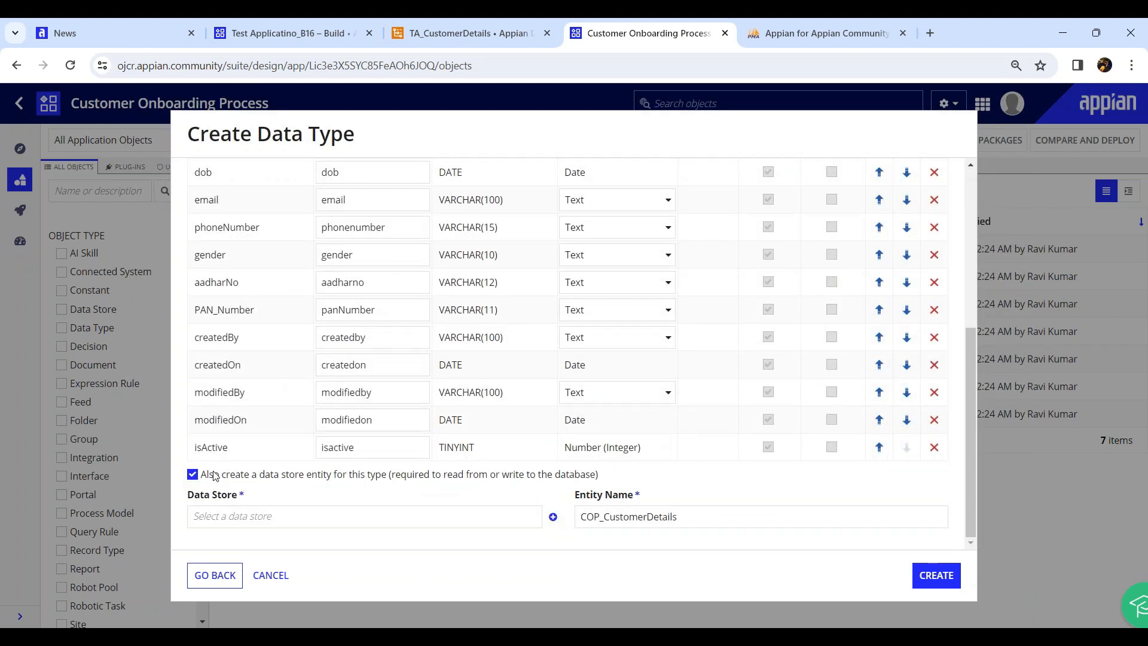
scroll(265, 397, up, 1)
scroll(265, 397, up, 4)
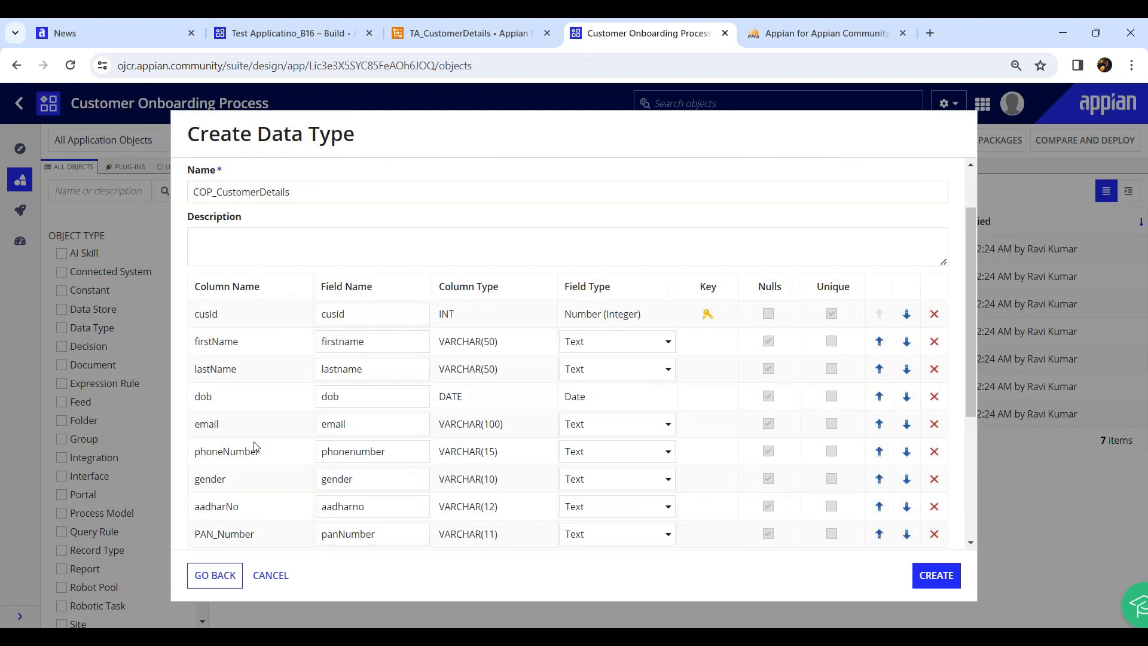
Enter the description 'This CDT is connected with COP_CustomerDetails table.'
click(306, 235)
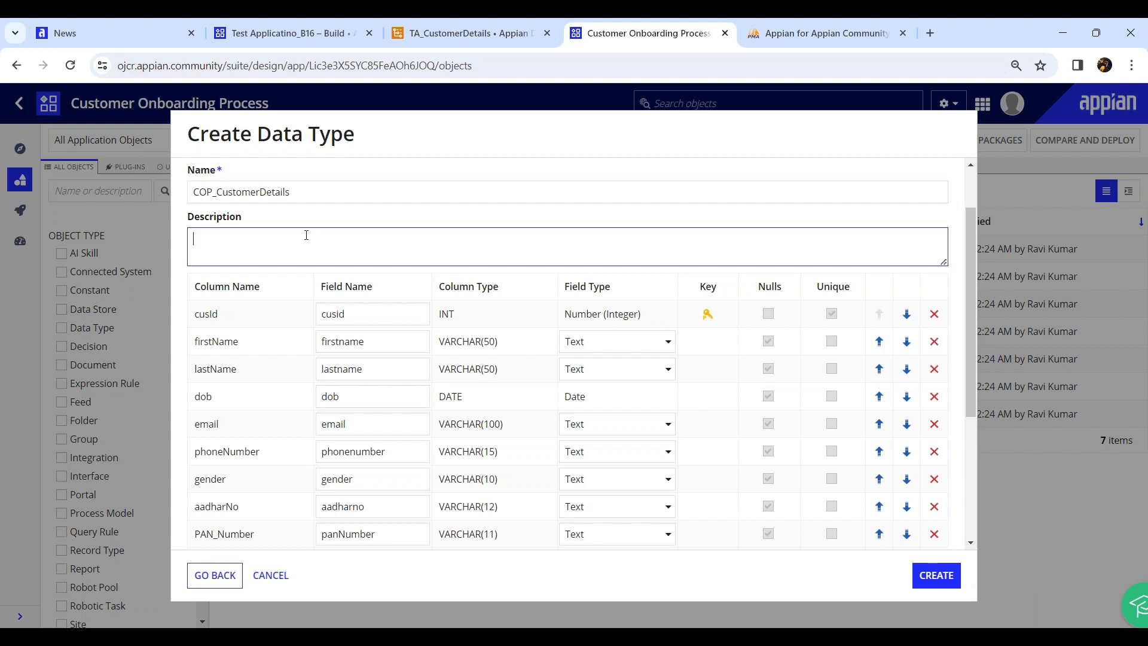
text(This CD)
text(T is connected with COP_Customer)
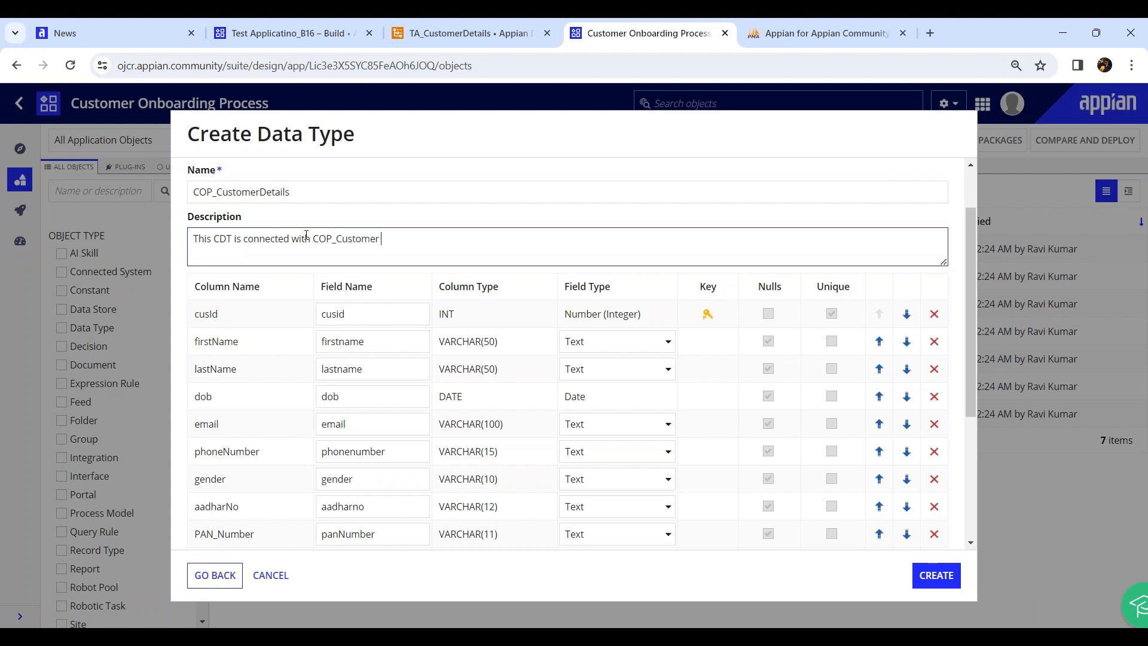
text(Details table.)
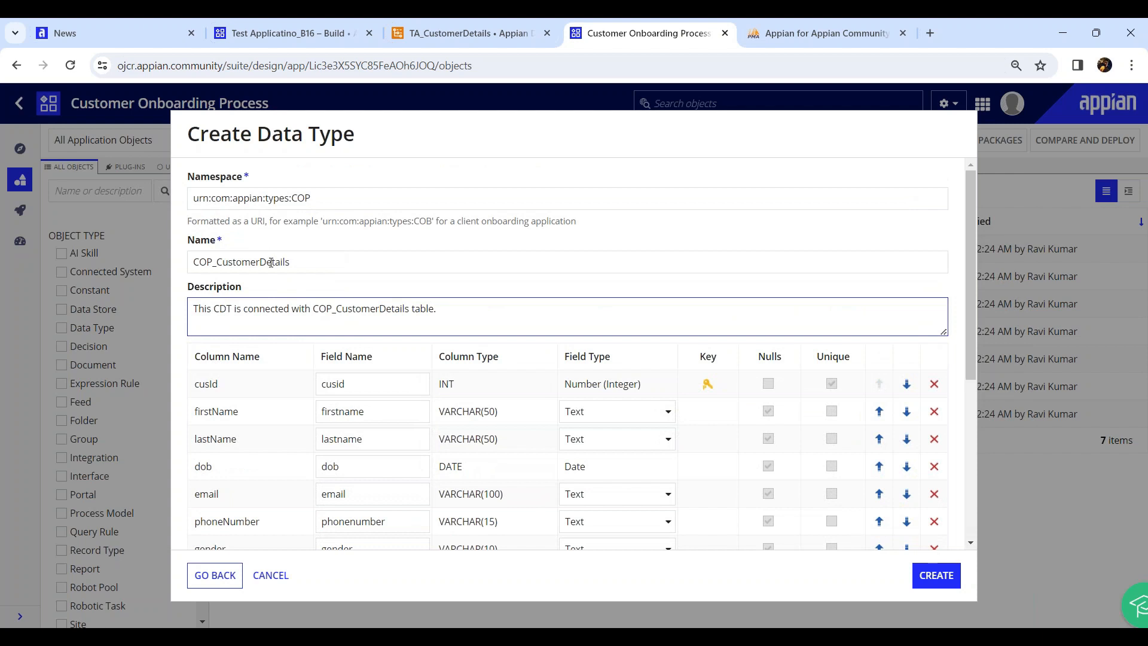
click(263, 262)
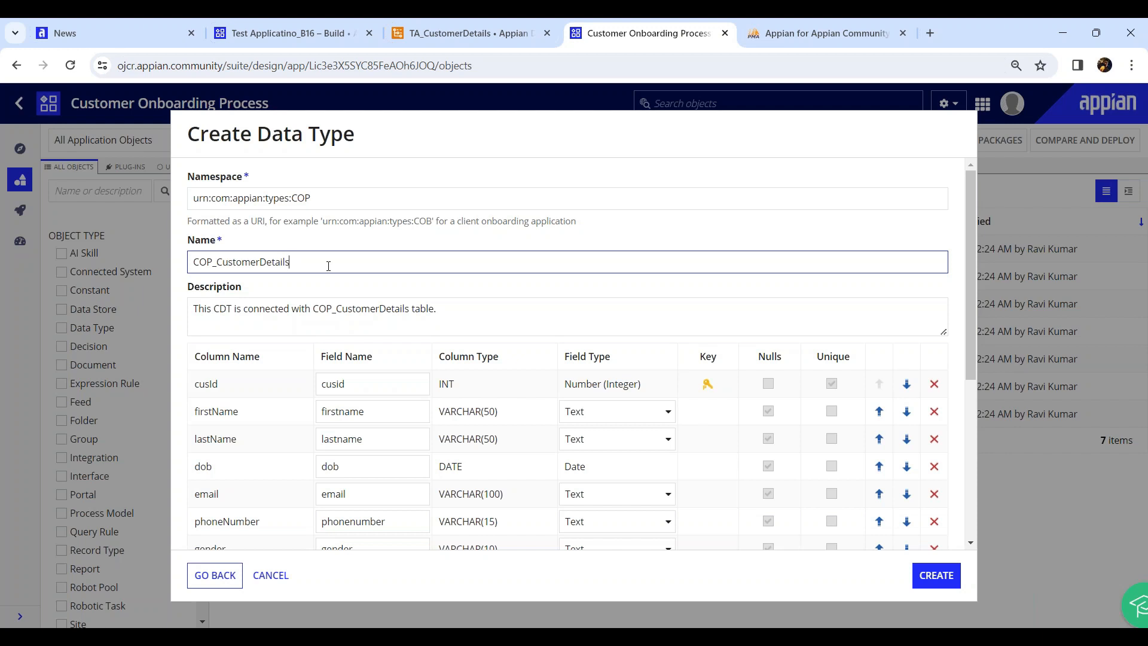
drag(328, 266, 168, 256)
text(abc)
key(ctrl+z)
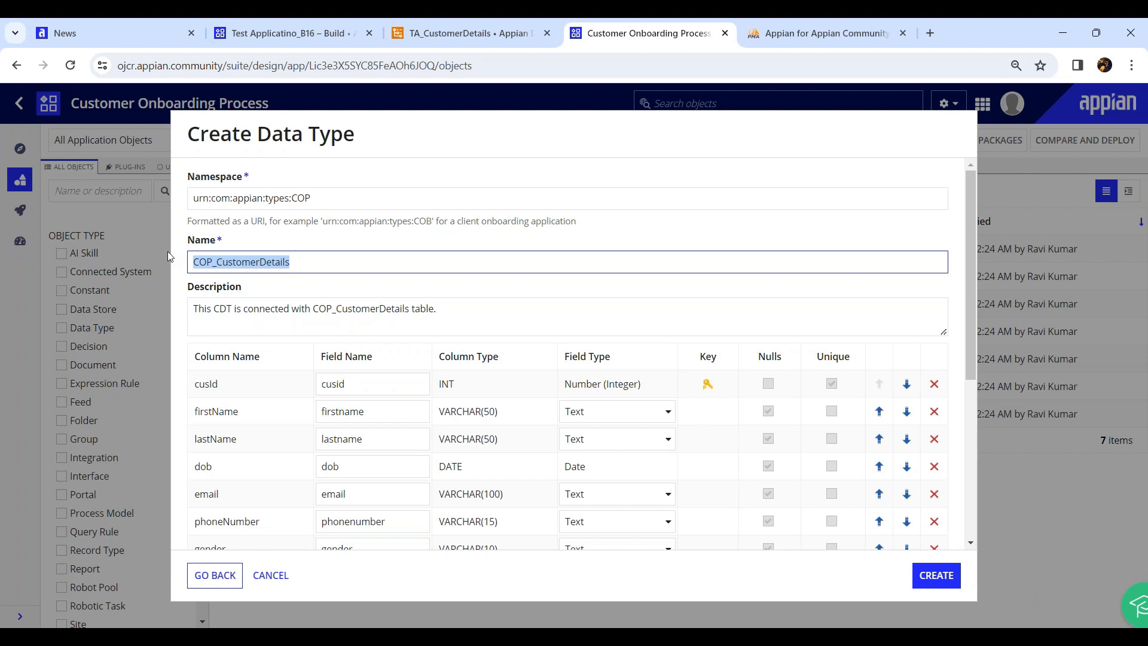
click(387, 139)
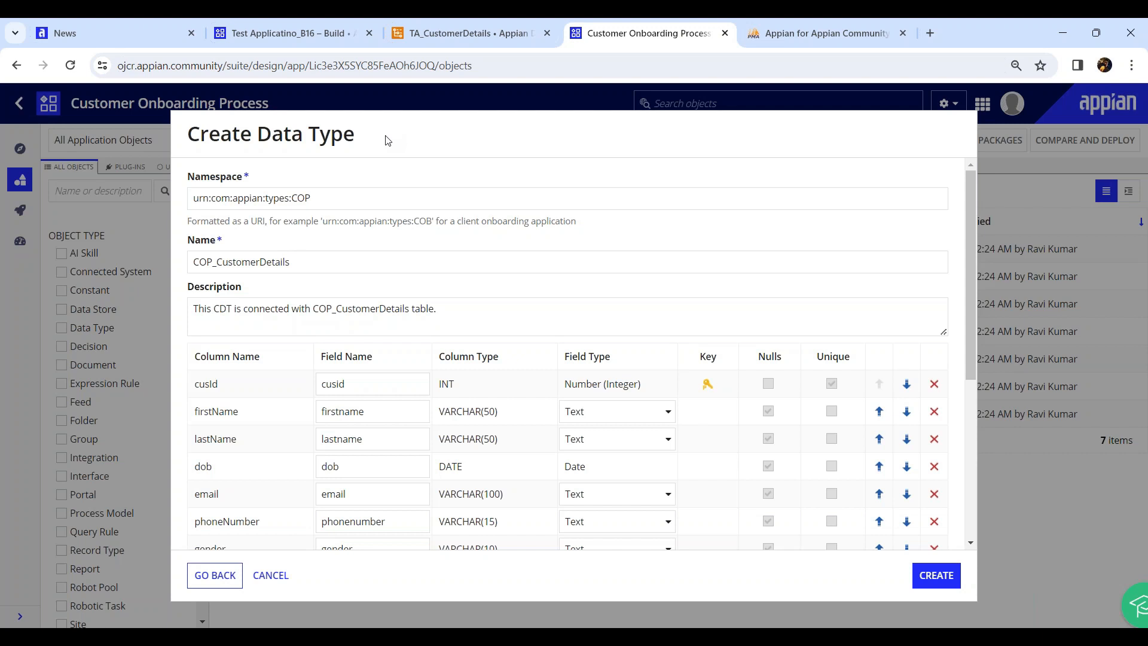
Copy the column names into the field names for cusId, firstName, lastName and phoneNumber
click(319, 261)
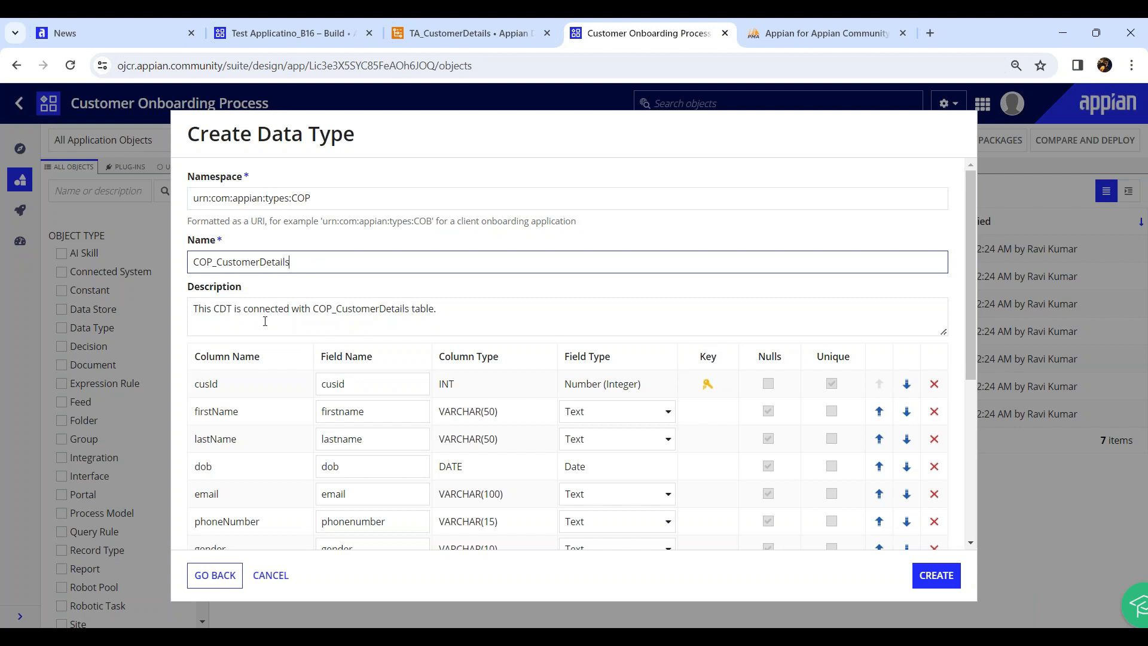
scroll(302, 298, down, 2)
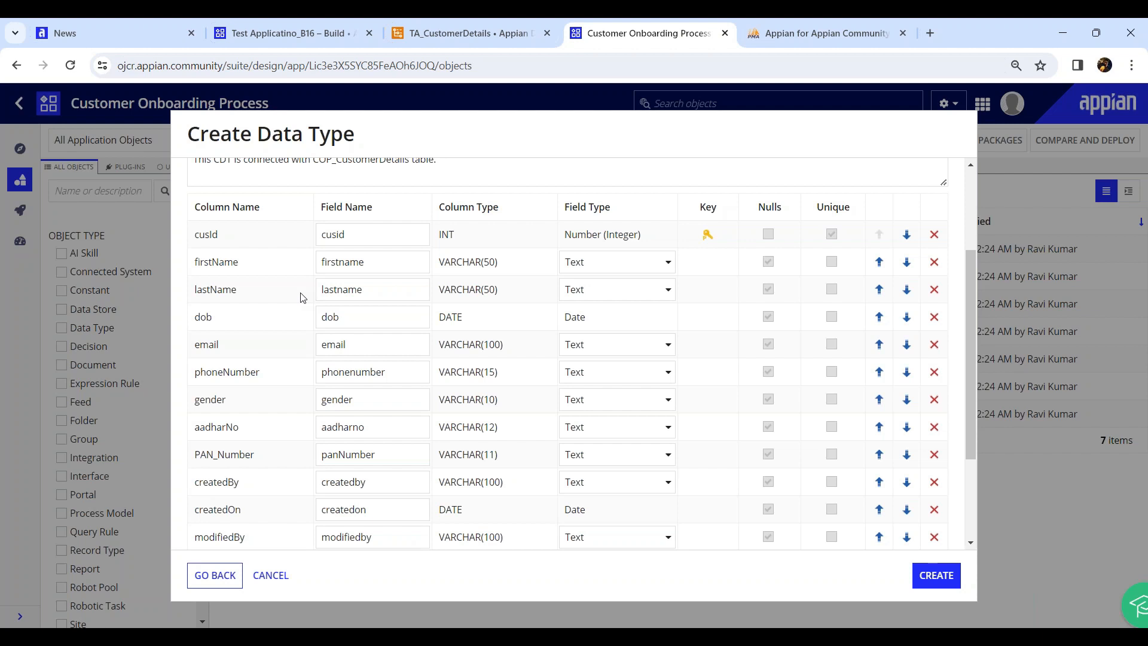
double_click(205, 234)
key(ctrl+c)
double_click(335, 234)
key(ctrl+v)
double_click(217, 258)
key(ctrl+c)
double_click(326, 261)
key(ctrl+v)
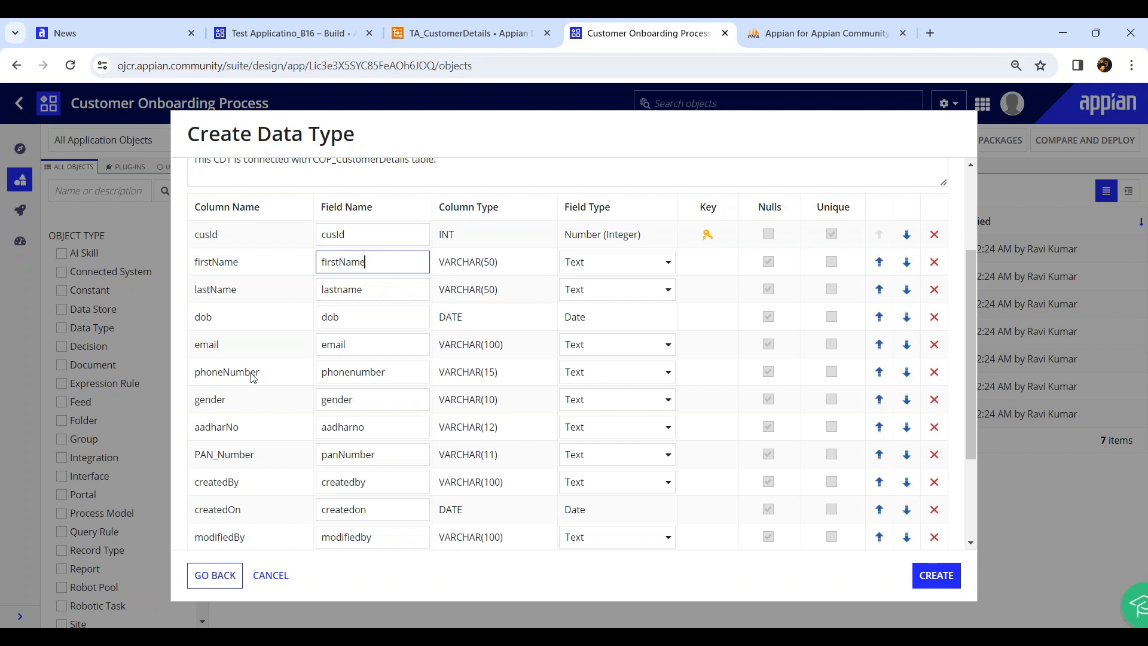
double_click(222, 291)
double_click(389, 294)
key(ctrl+v)
double_click(203, 318)
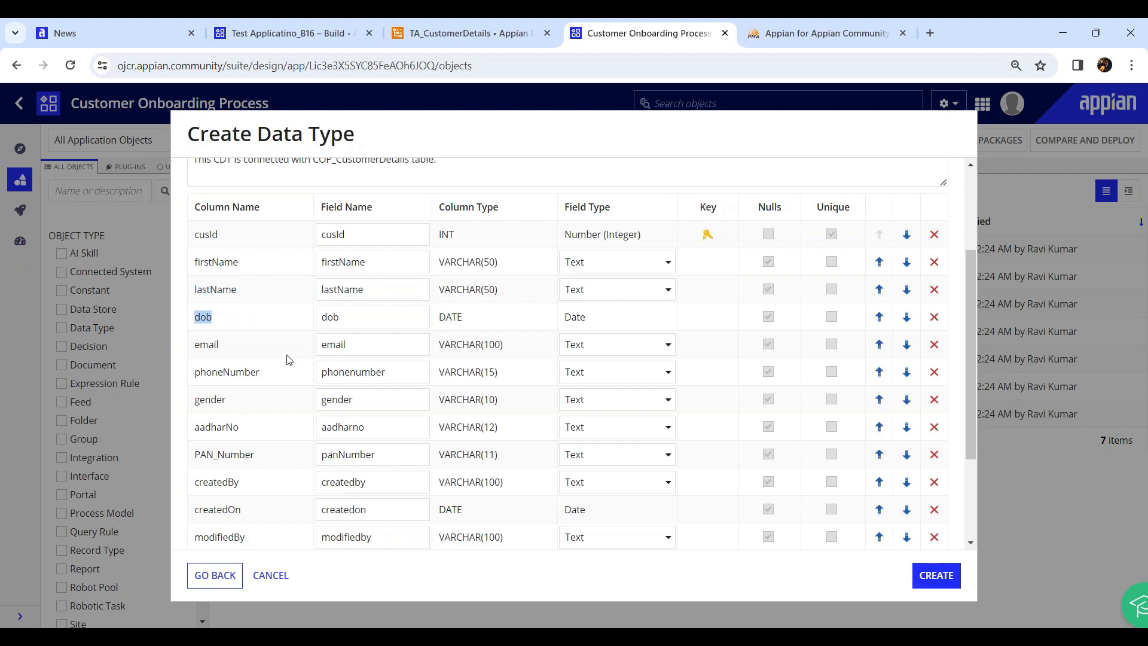
double_click(205, 372)
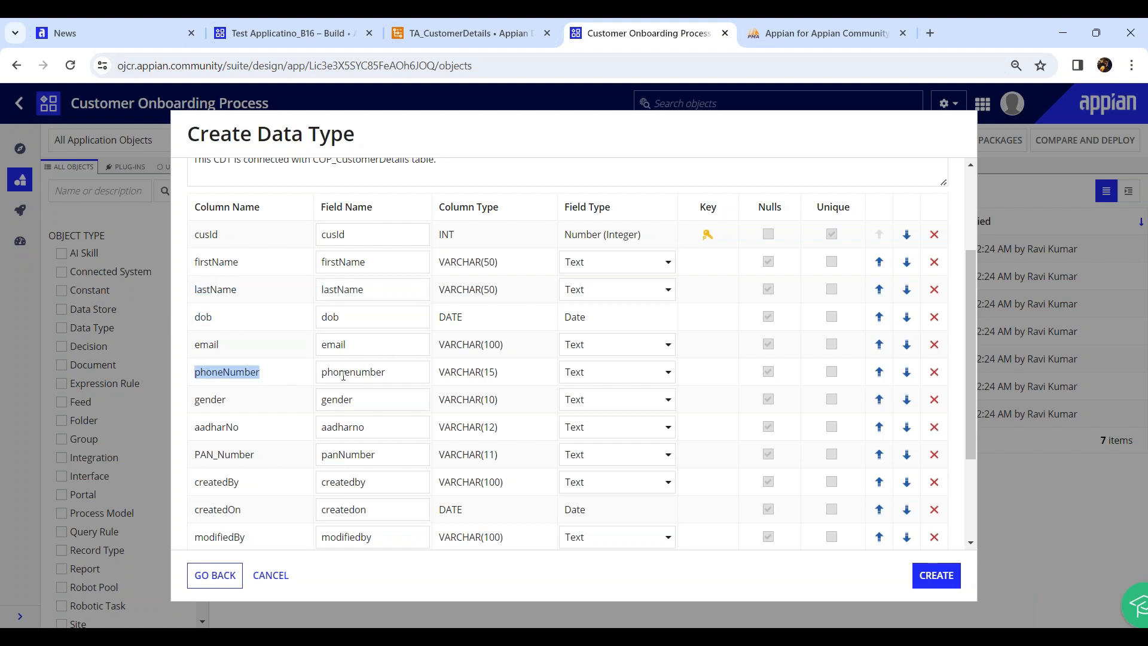
double_click(322, 372)
key(ctrl+v)
Rename the aadharNo, PAN_Number, createdBy and createdOn fields to match their column names
drag(199, 206, 255, 207)
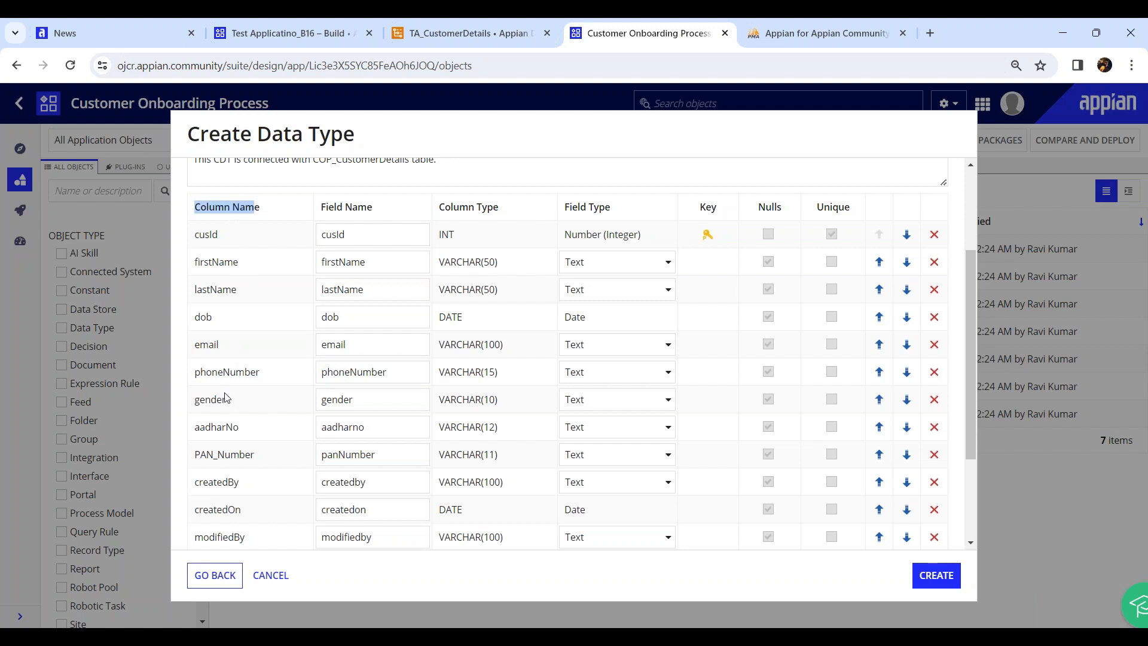
click(216, 429)
double_click(215, 429)
key(ctrl+c)
double_click(330, 427)
key(ctrl+v)
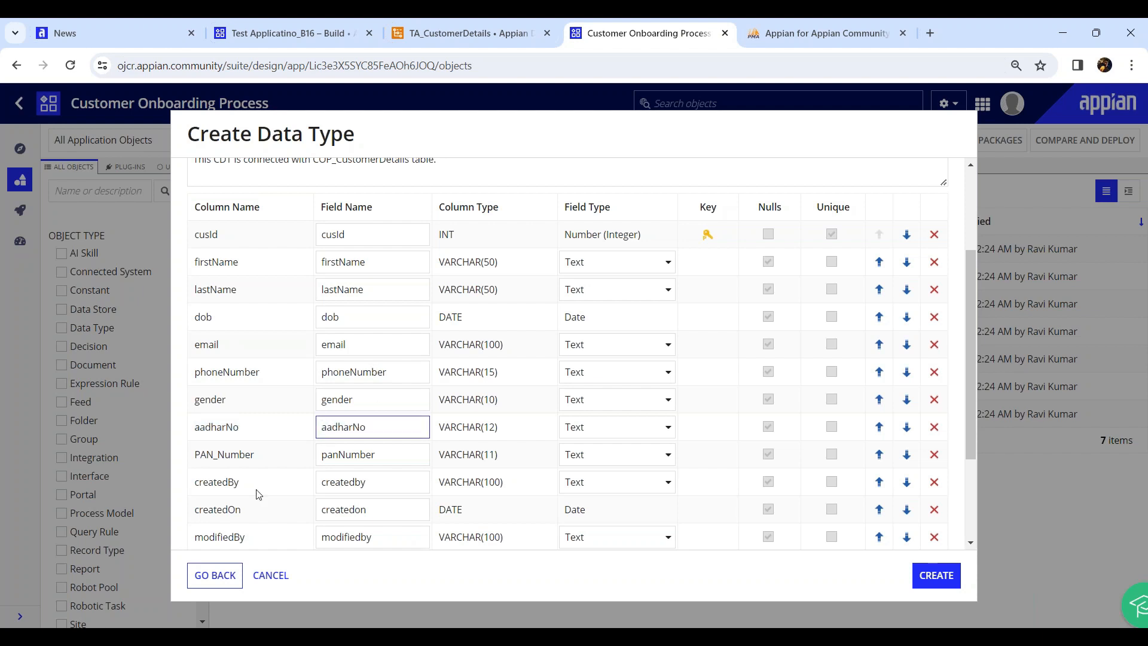
double_click(234, 454)
key(ctrl+c)
double_click(365, 454)
key(ctrl+v)
double_click(240, 483)
key(ctrl+c)
double_click(330, 483)
key(ctrl+v)
double_click(236, 510)
key(ctrl+c)
double_click(348, 509)
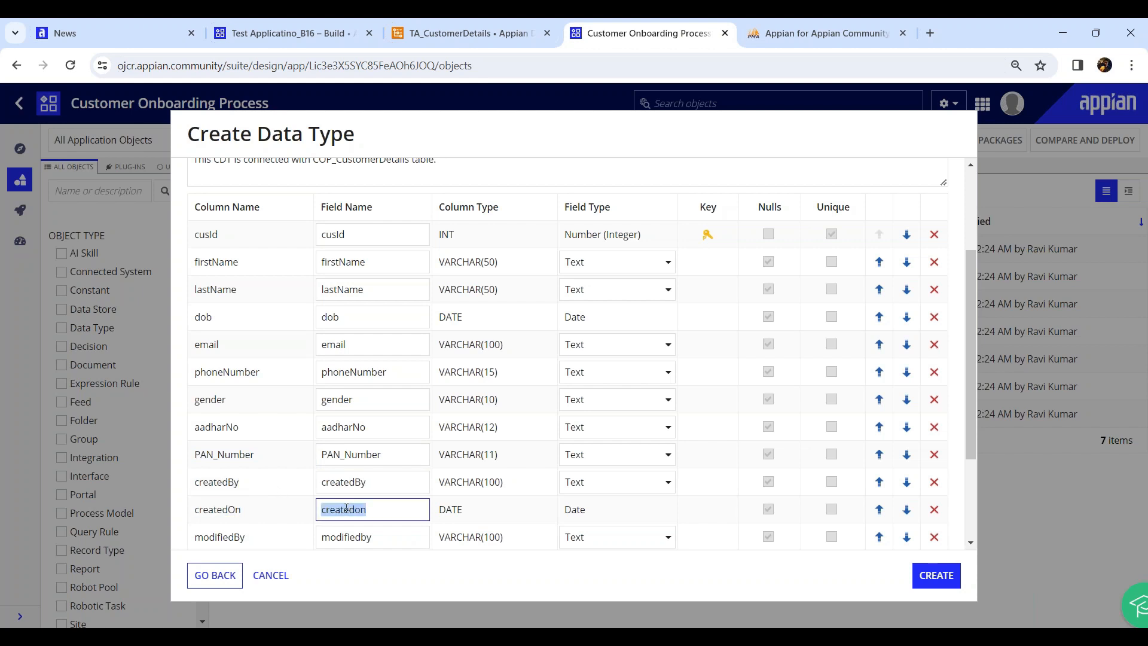
key(ctrl+v)
Rename the modifiedBy, modifiedOn and isActive fields to match their camelCase column names
scroll(233, 520, down, 1)
double_click(233, 462)
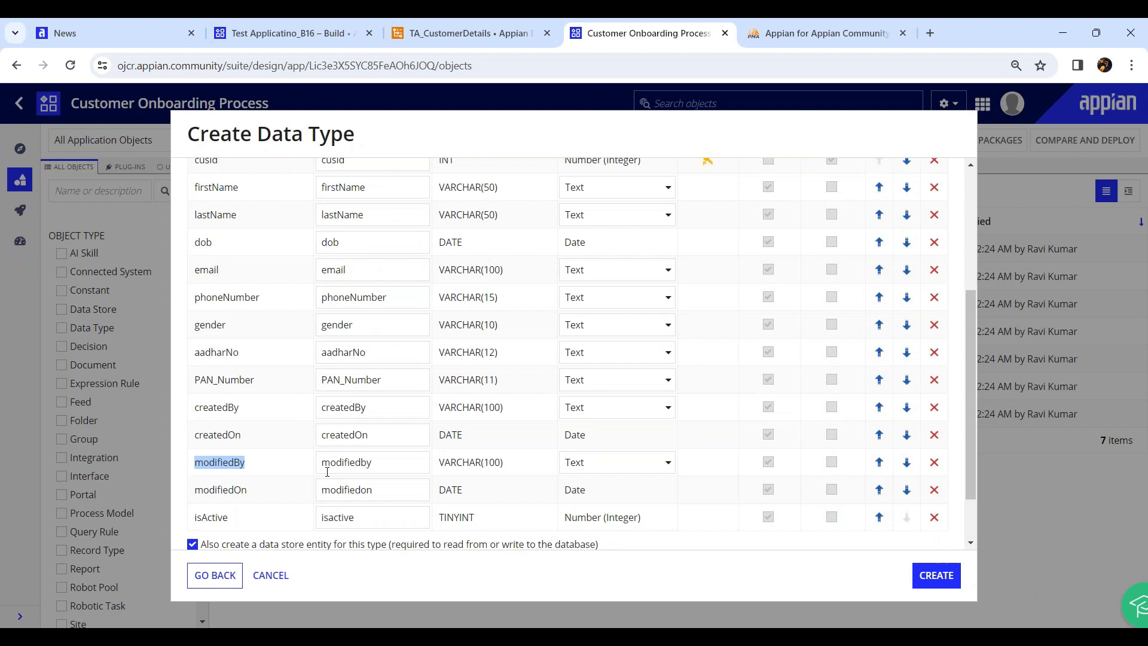
key(ctrl+c)
double_click(346, 463)
key(ctrl+v)
double_click(235, 489)
key(ctrl+c)
double_click(344, 489)
key(ctrl+v)
double_click(254, 514)
key(ctrl+c)
double_click(345, 516)
double_click(344, 516)
key(ctrl+v)
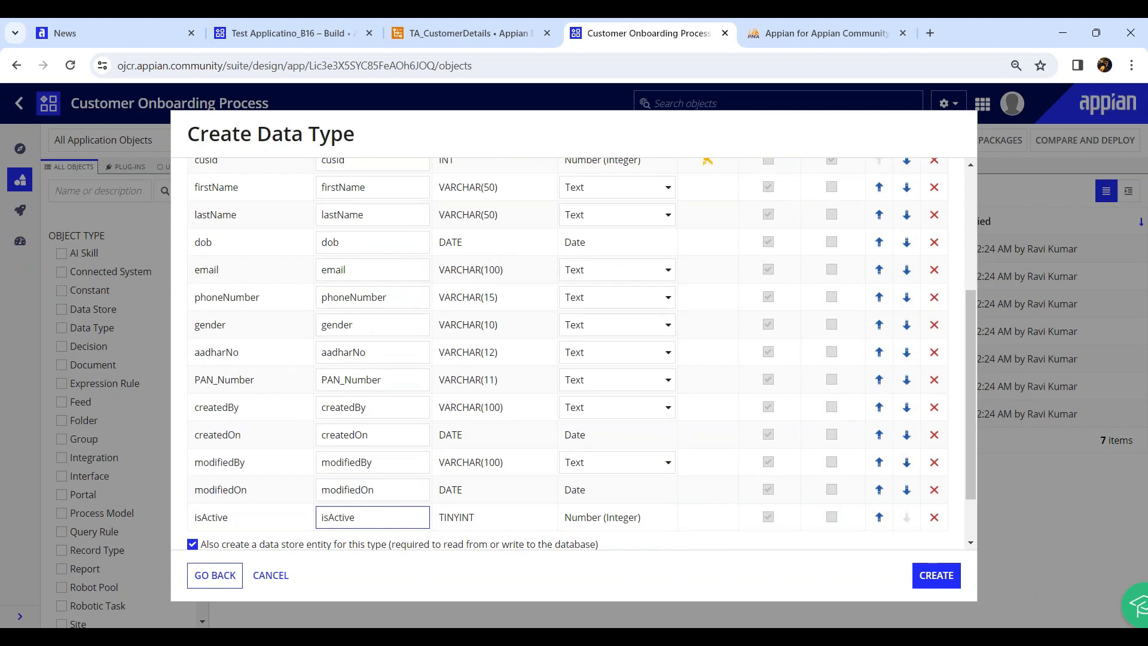
scroll(205, 477, down, 1)
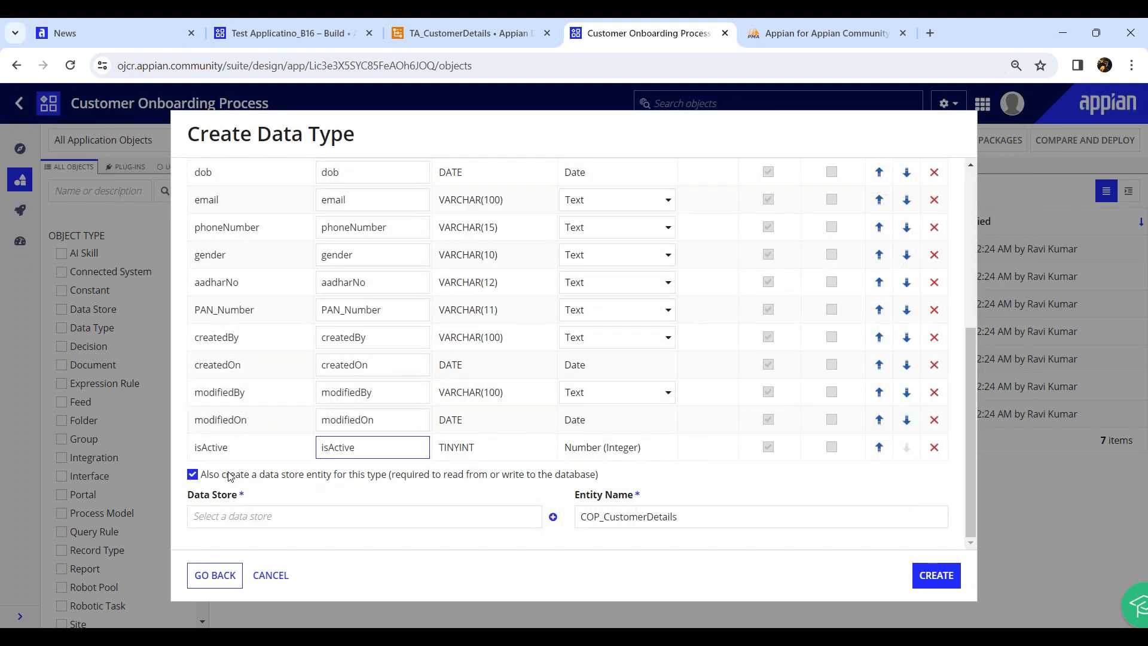
click(192, 476)
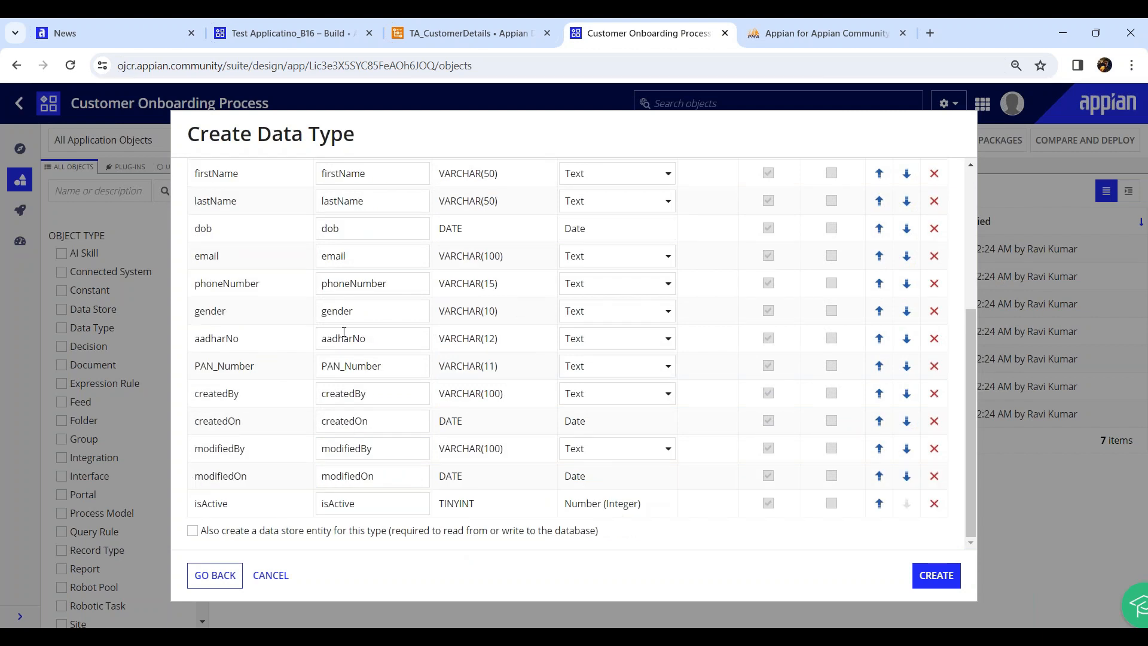
scroll(512, 307, up, 5)
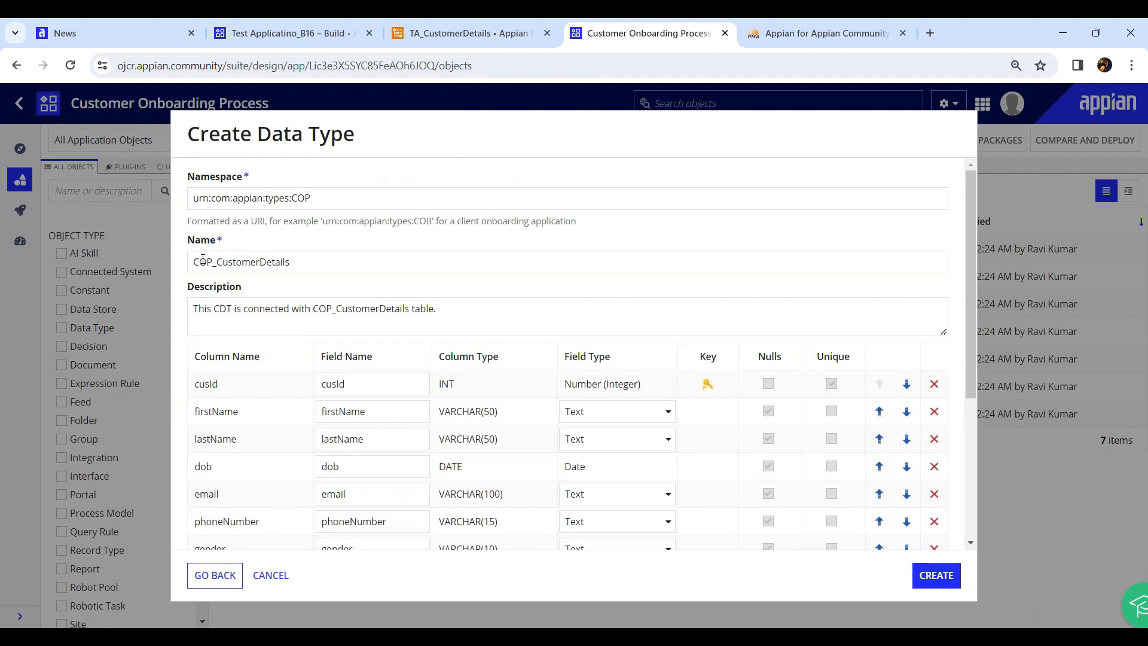
scroll(211, 323, down, 1)
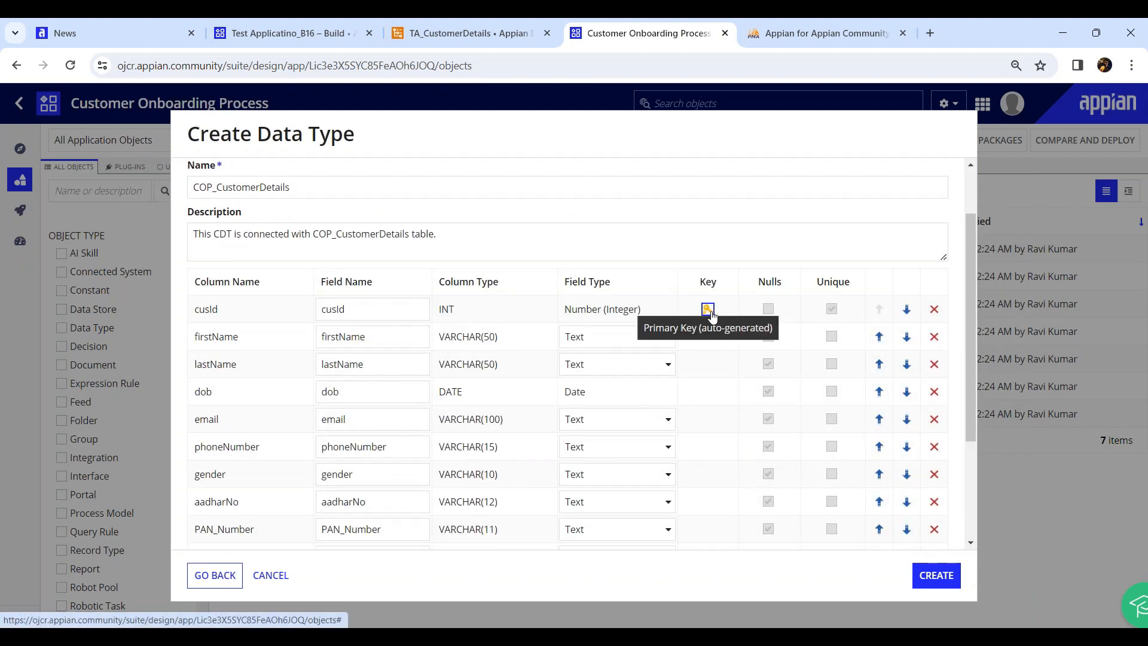
drag(236, 315, 192, 314)
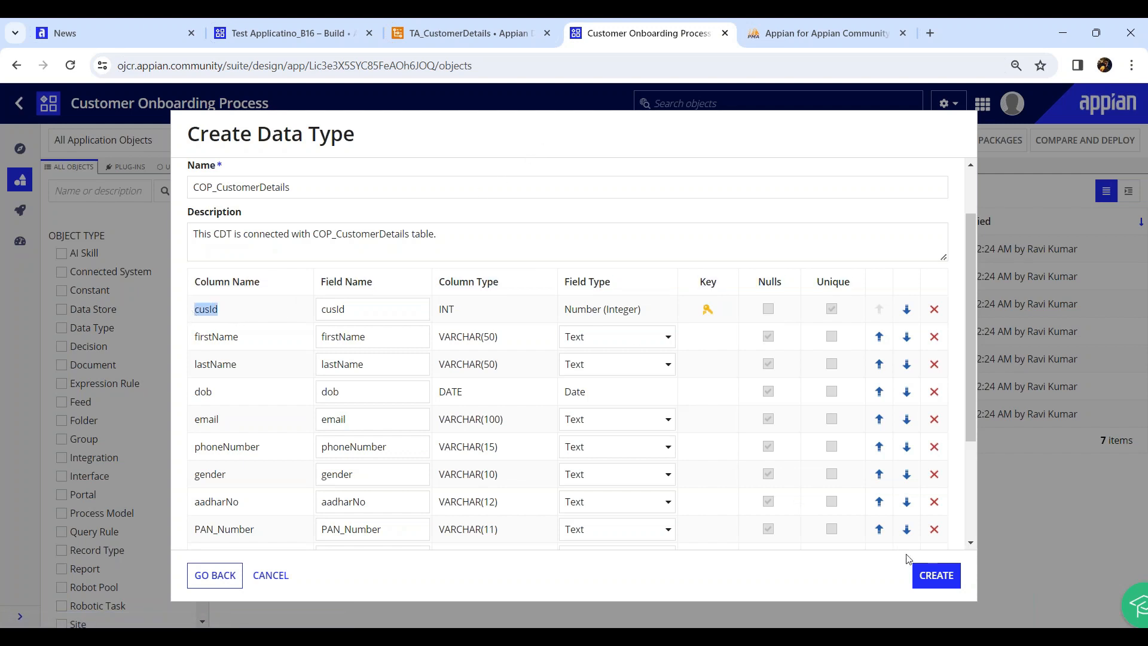
Create the COP_CustomerDetails data type and review its 14 fields, cusId through isActive
click(921, 572)
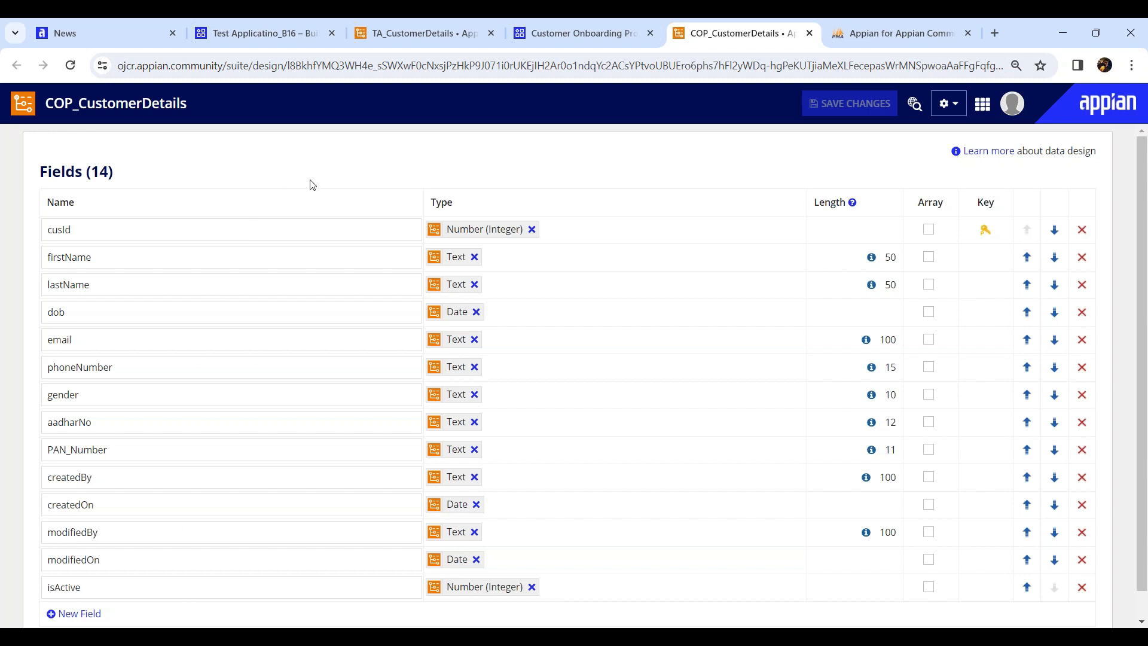
click(541, 35)
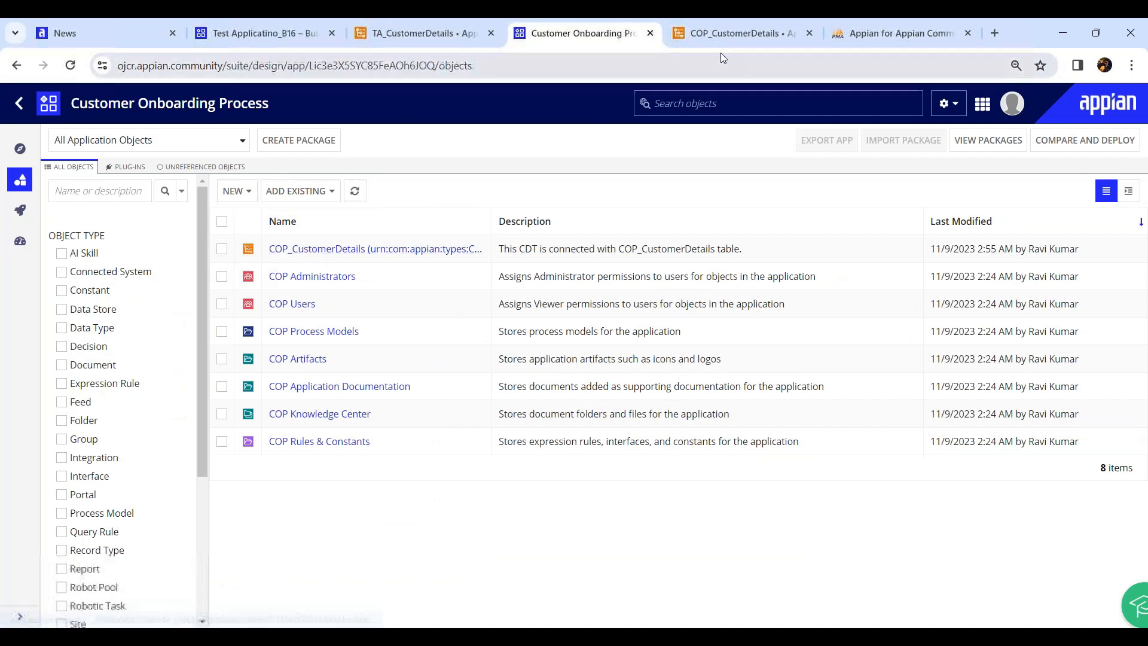
click(739, 42)
scroll(195, 346, down, 1)
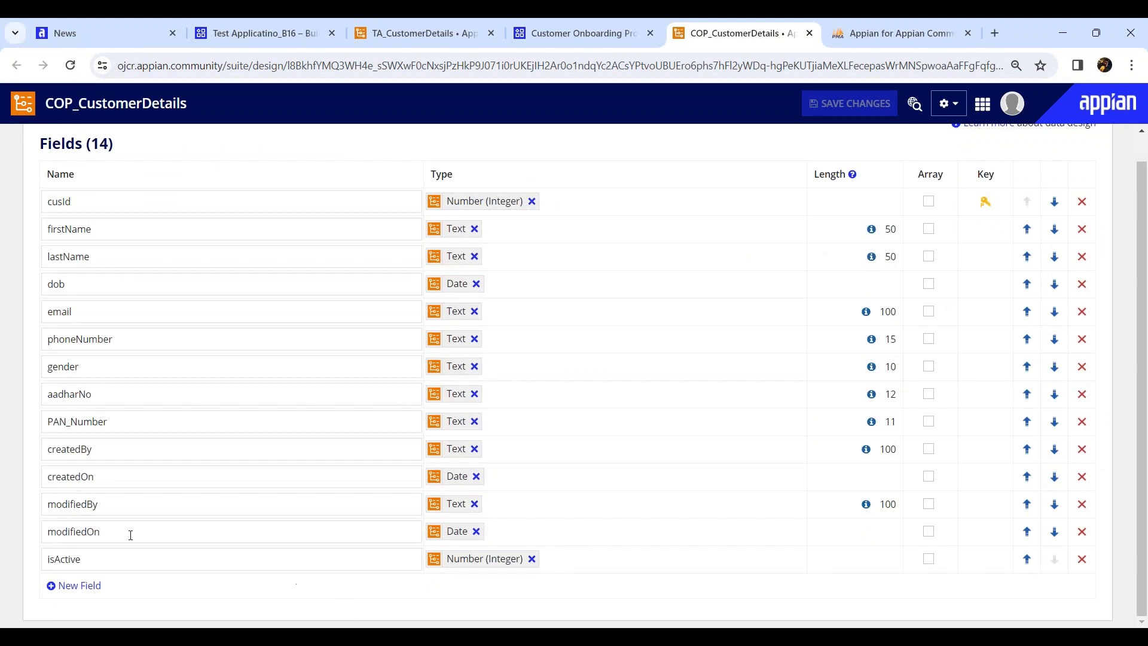
Change isActive from Number (Integer) to Boolean, save COP_CustomerDetails, and close its tab
double_click(63, 558)
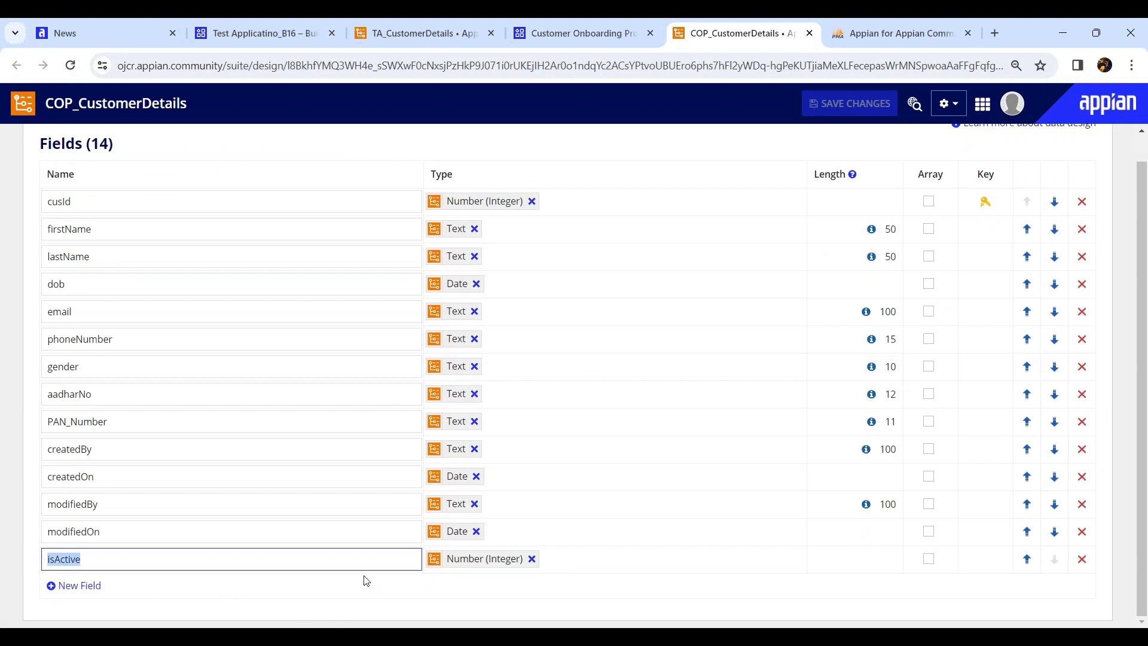
click(531, 558)
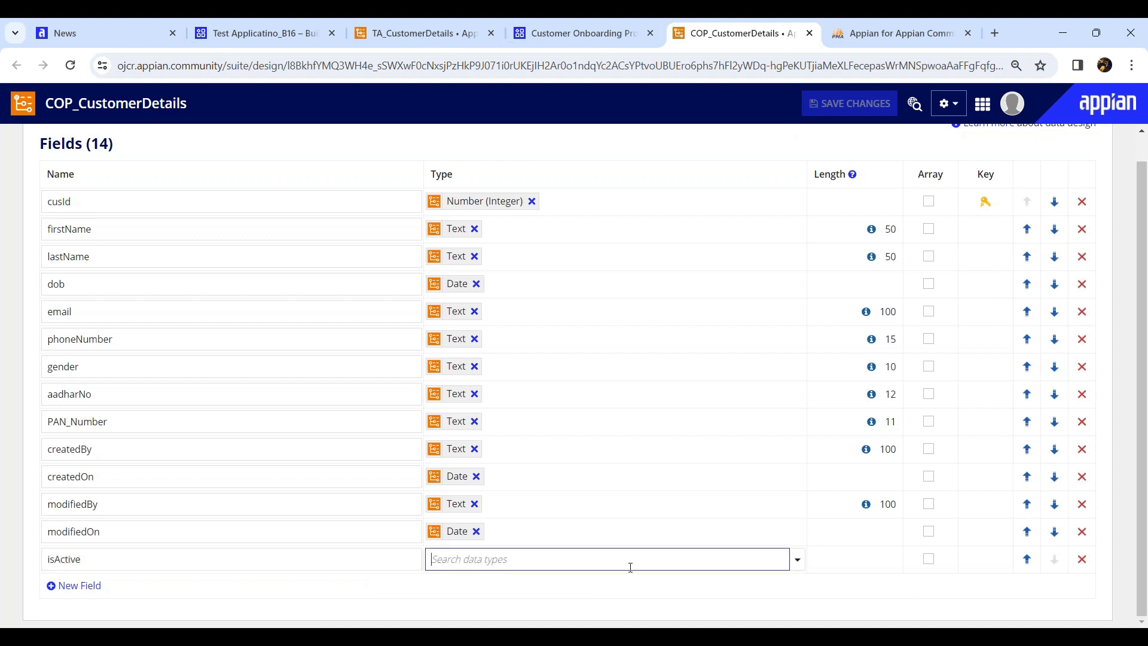
click(798, 559)
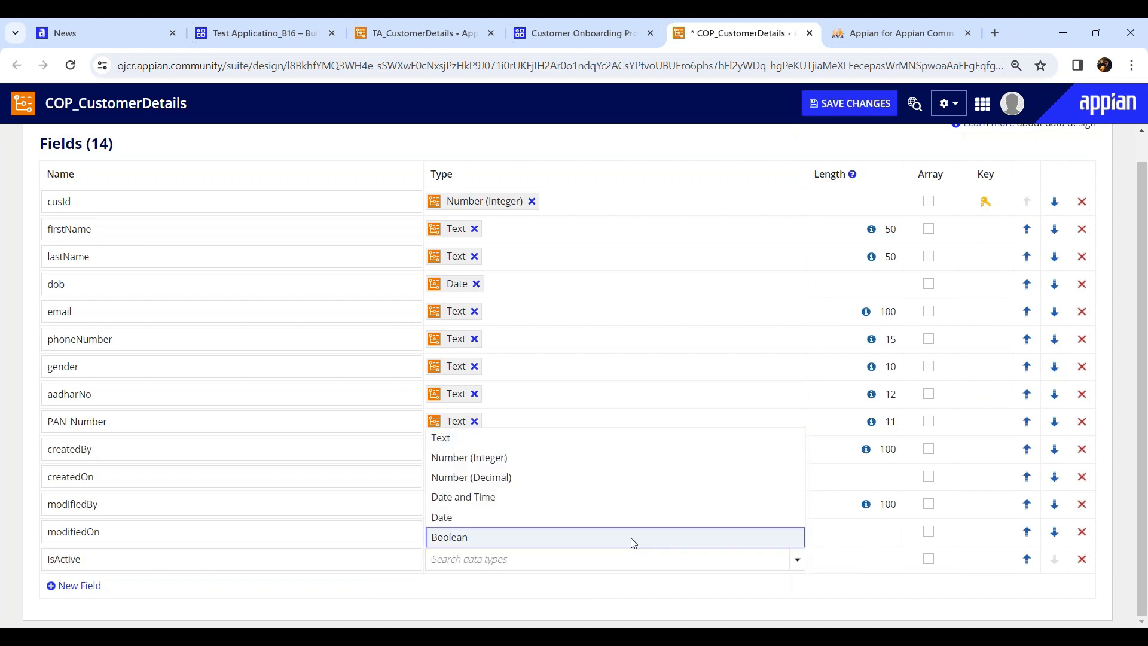
click(456, 537)
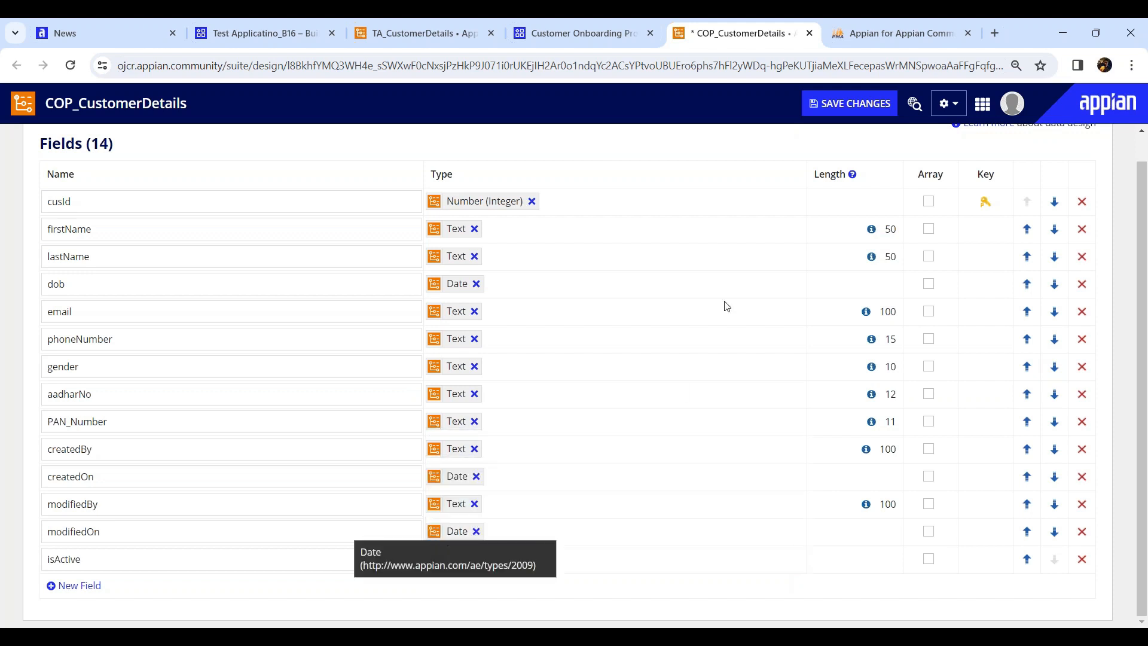
click(846, 112)
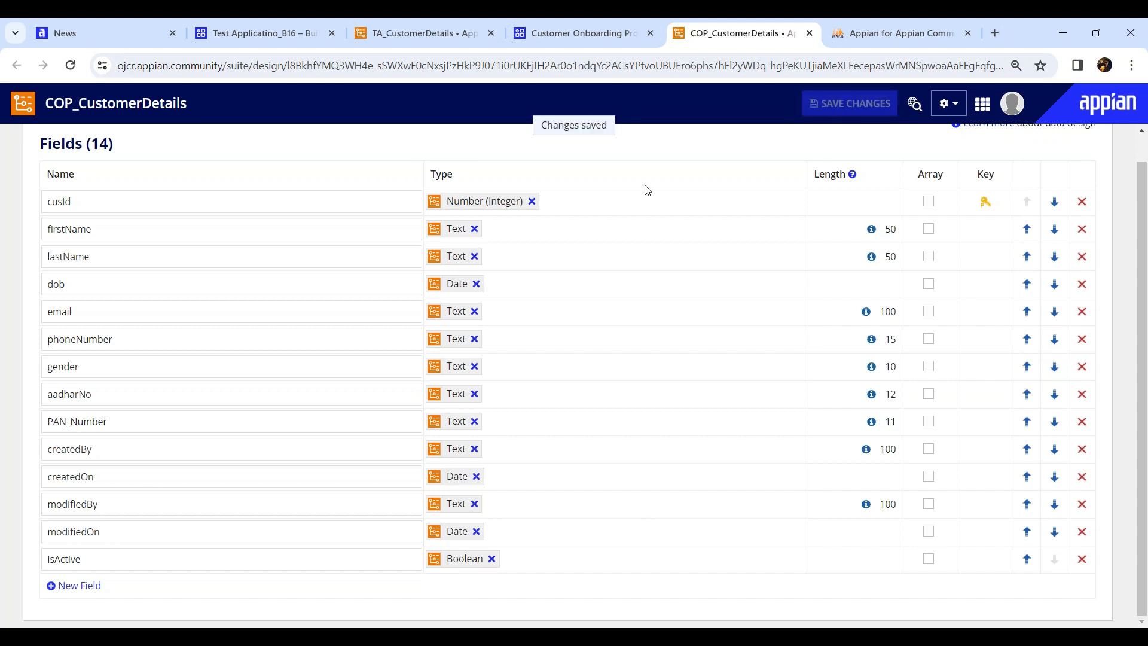
click(809, 33)
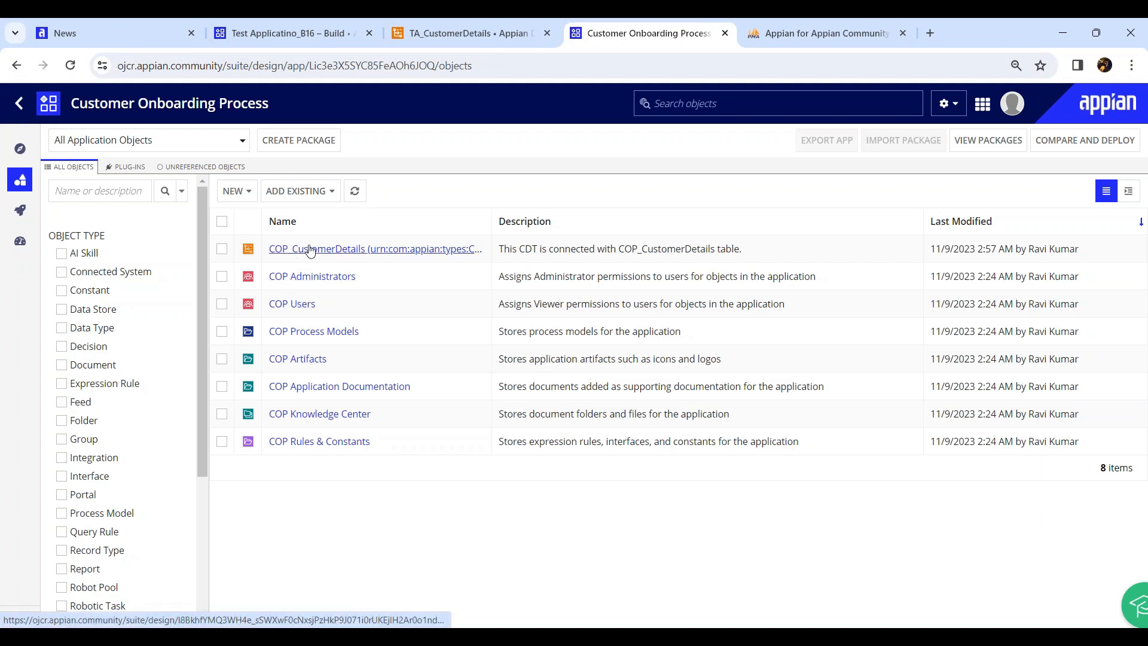
Reopen COP_CustomerDetails from the Customer Onboarding Process object list to check its fields
click(288, 252)
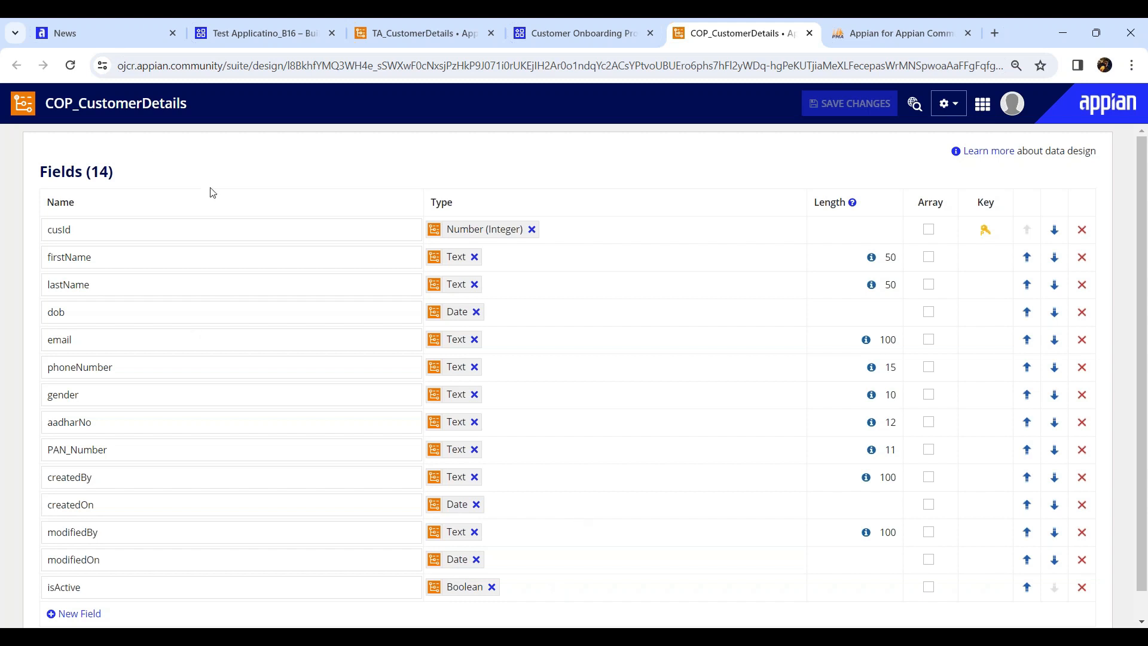
Leave Test Applicatino_B16 for the all-applications list and review the Customer Onboarding Process description
click(269, 32)
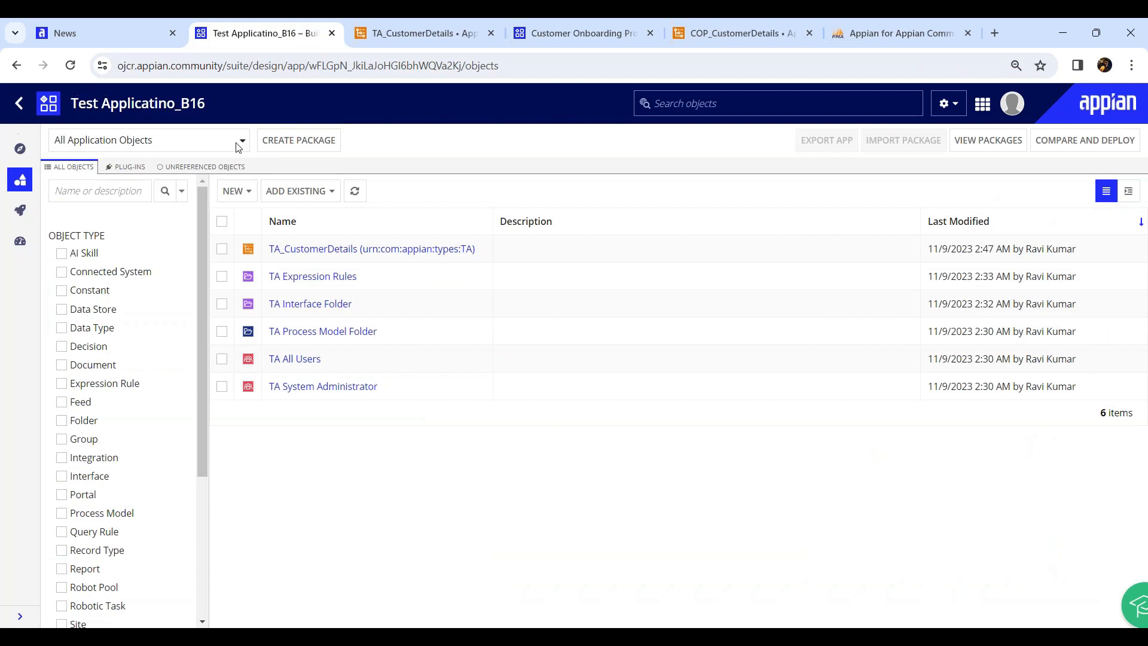
click(19, 106)
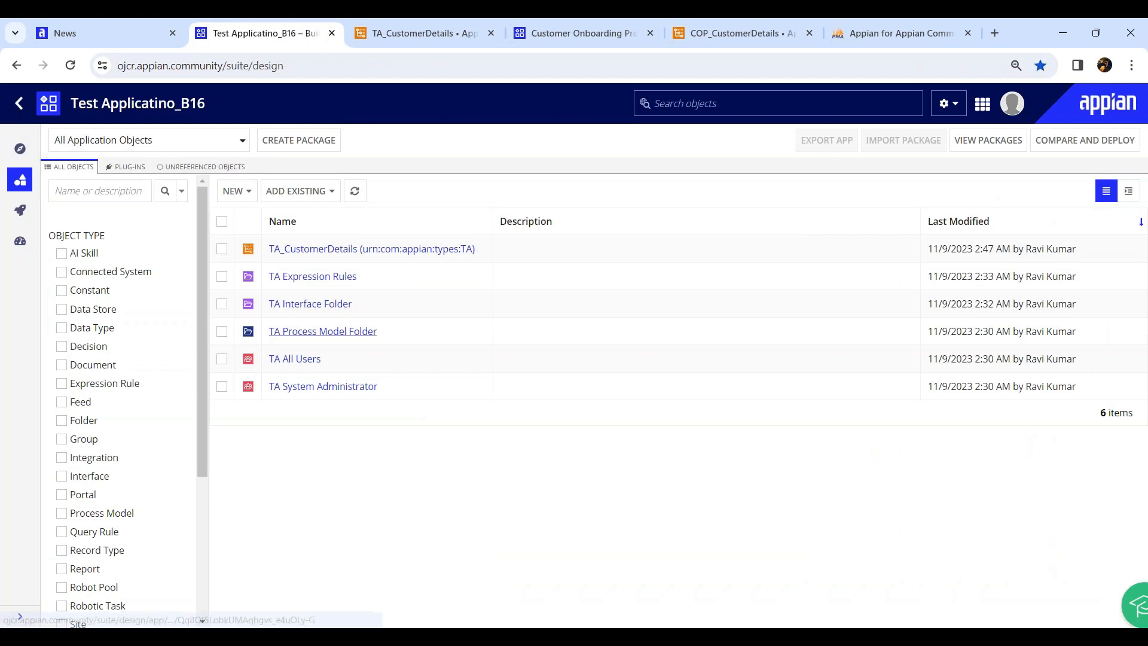
scroll(292, 378, down, 3)
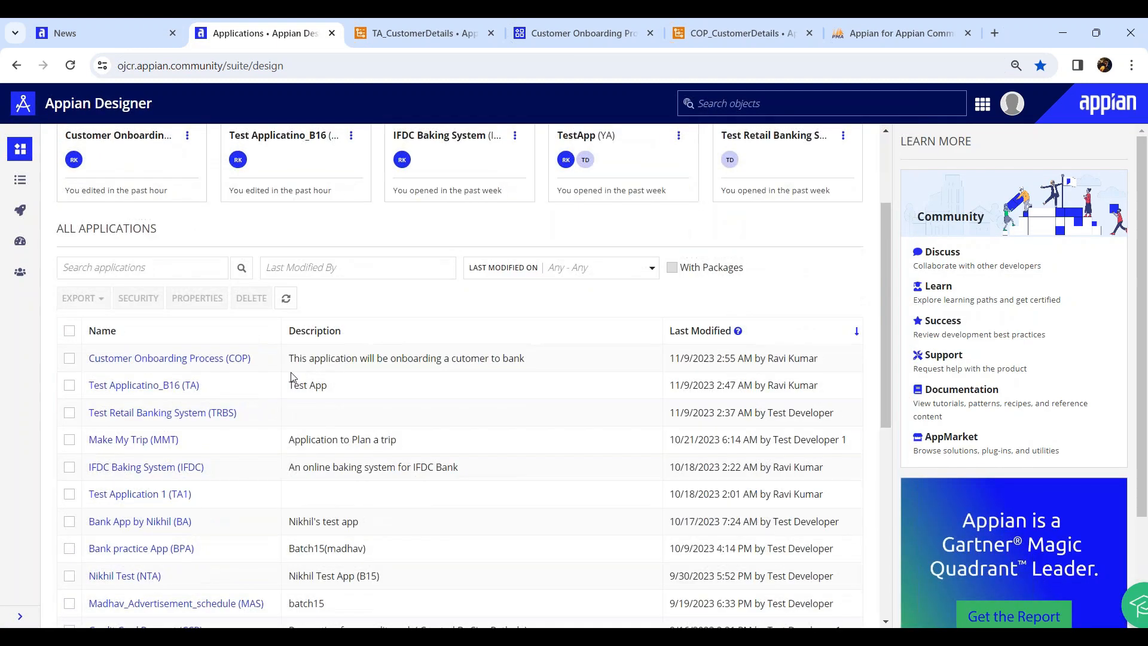
drag(289, 359, 564, 359)
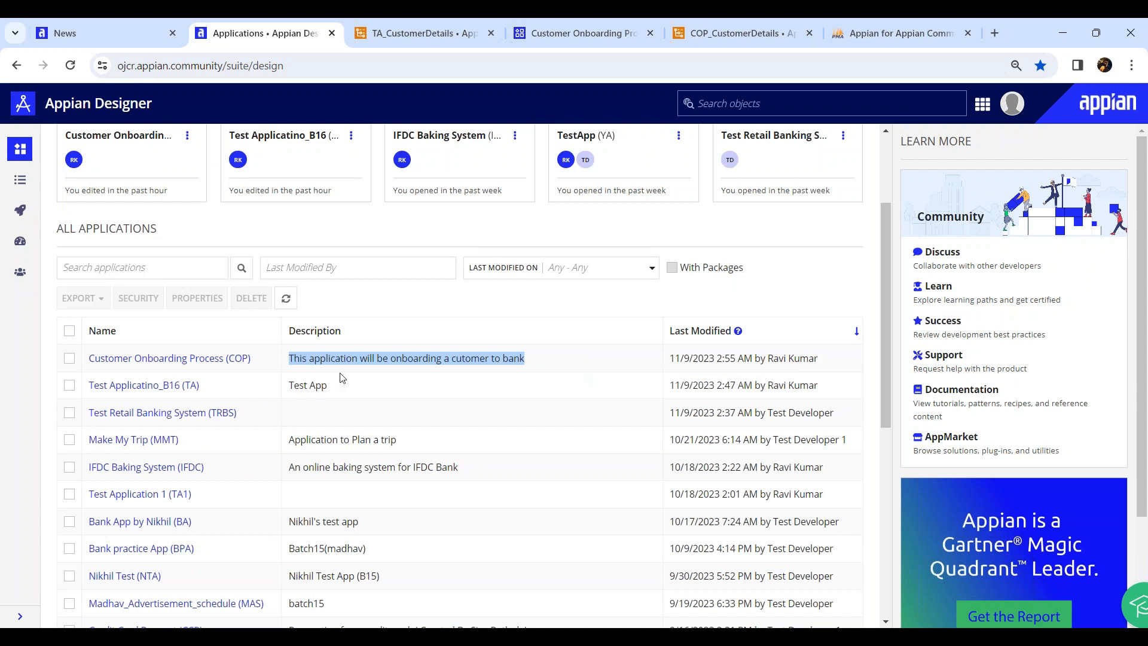
click(313, 362)
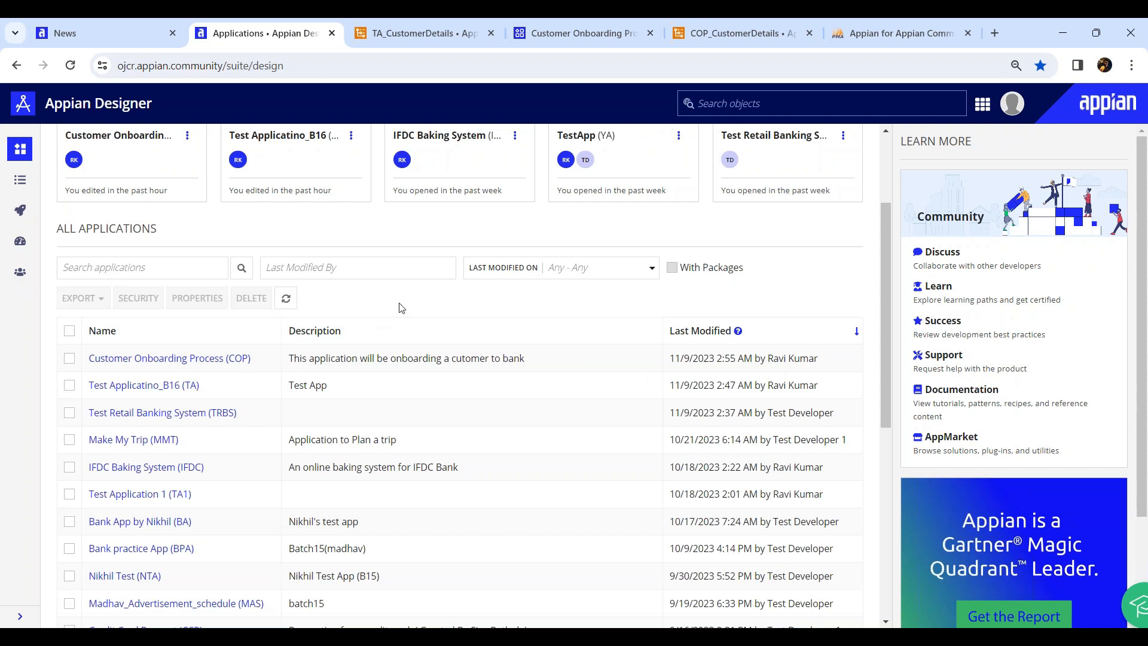
scroll(400, 308, up, 3)
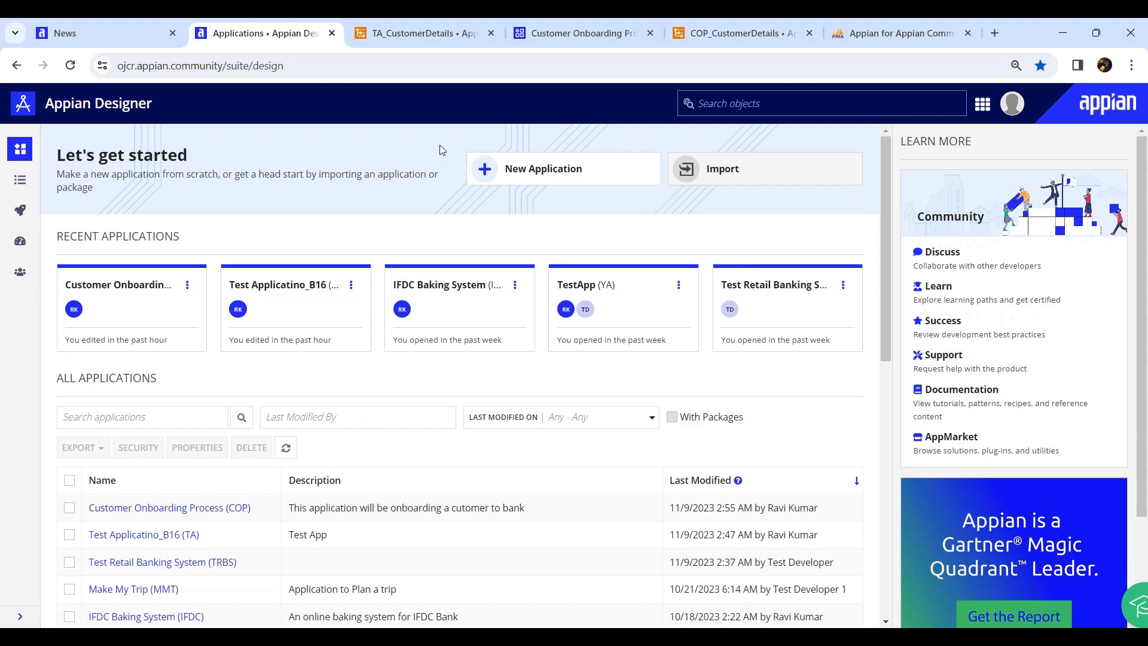
Close the TA_CustomerDetails, Customer Onboarding Process, COP_CustomerDetails and Appian for Appian Community tabs
middle_click(411, 38)
middle_click(411, 36)
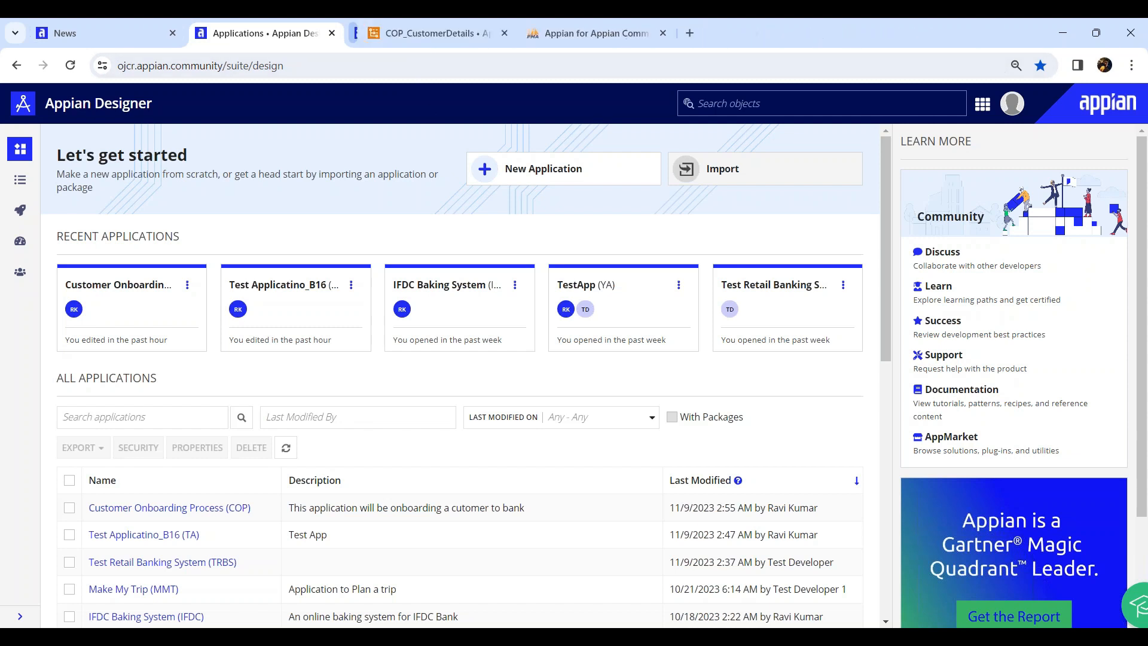
middle_click(411, 36)
middle_click(411, 36)
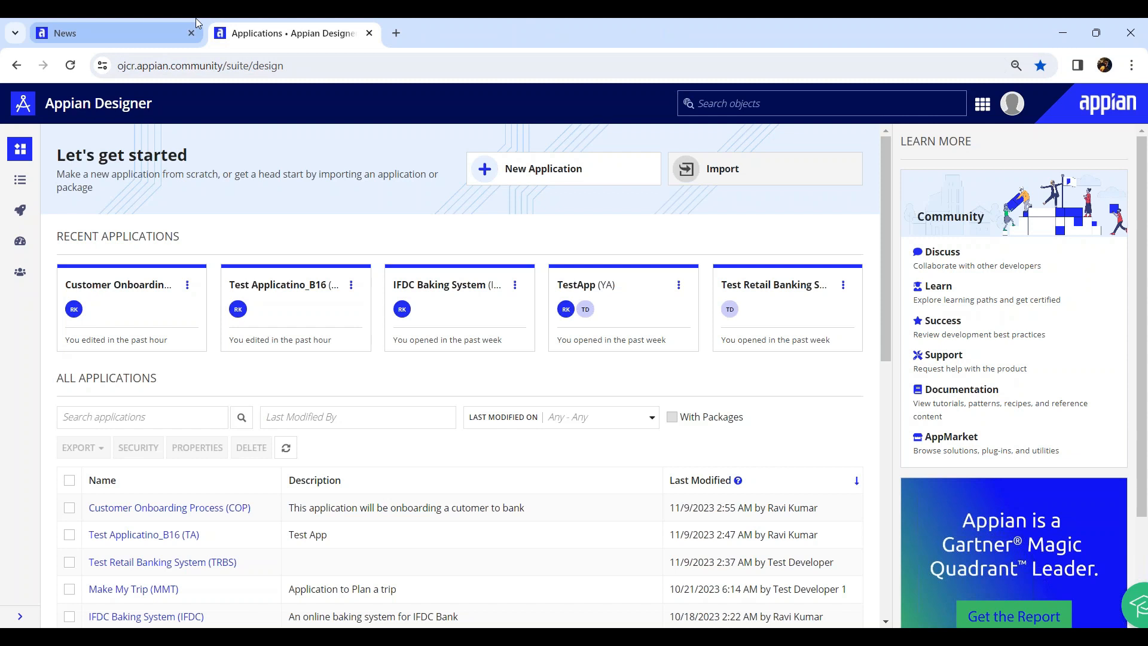
mouse_move(196, 23)
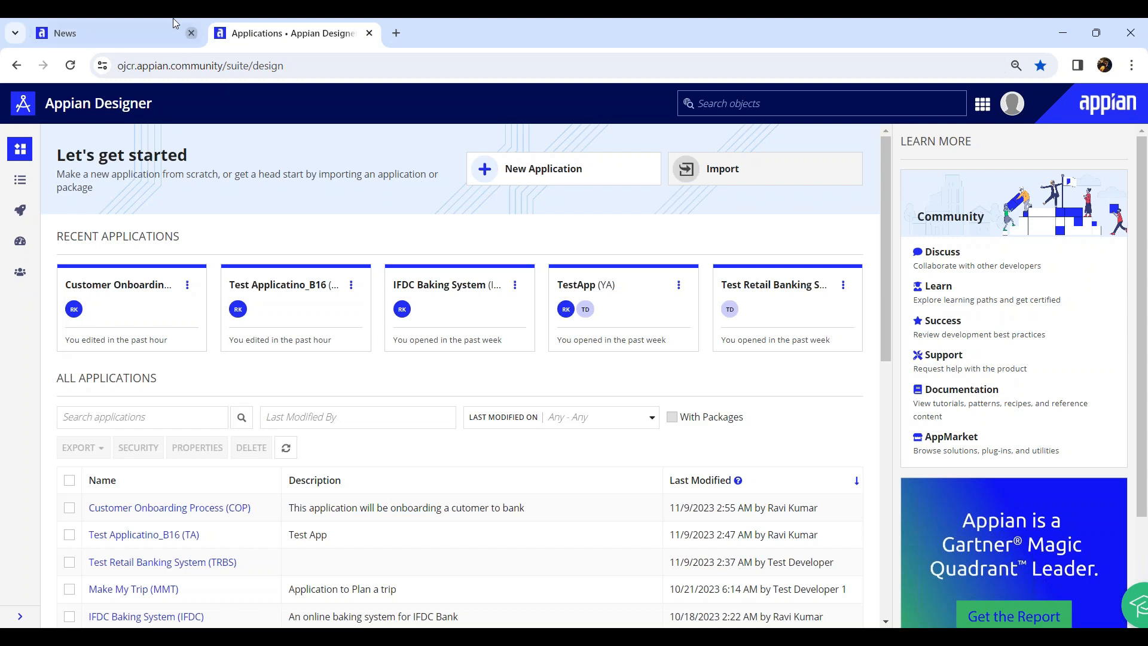
Open Customer Onboarding Process (COP) and inspect the COP_CustomerDetails description among its 8 objects
click(170, 508)
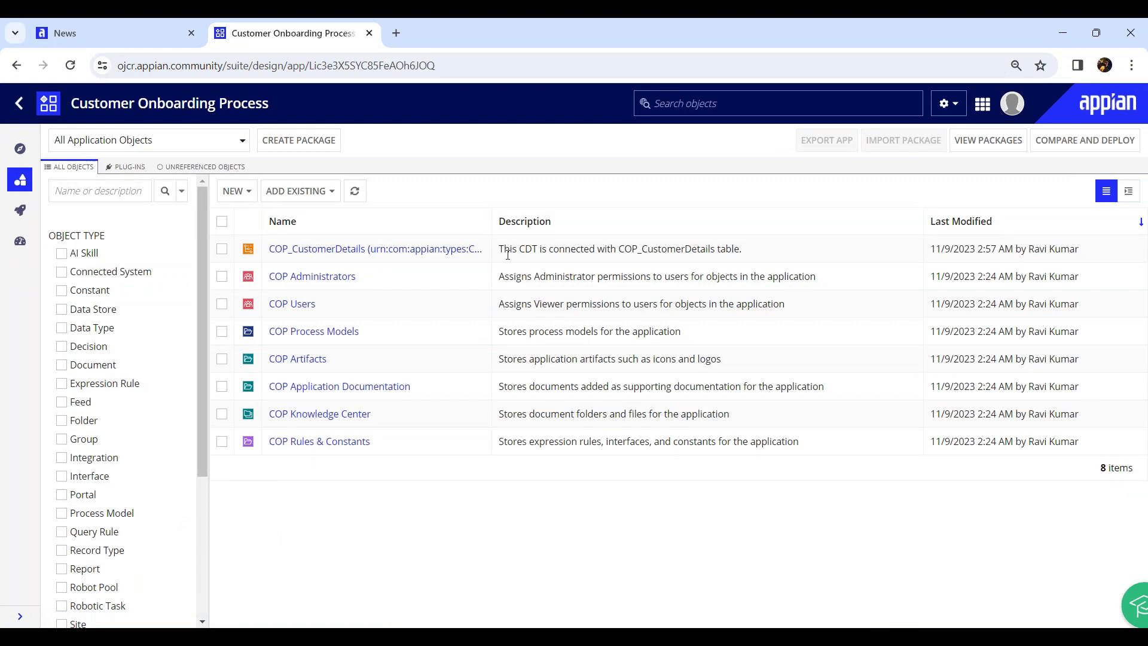
drag(506, 250, 729, 249)
click(564, 250)
click(624, 248)
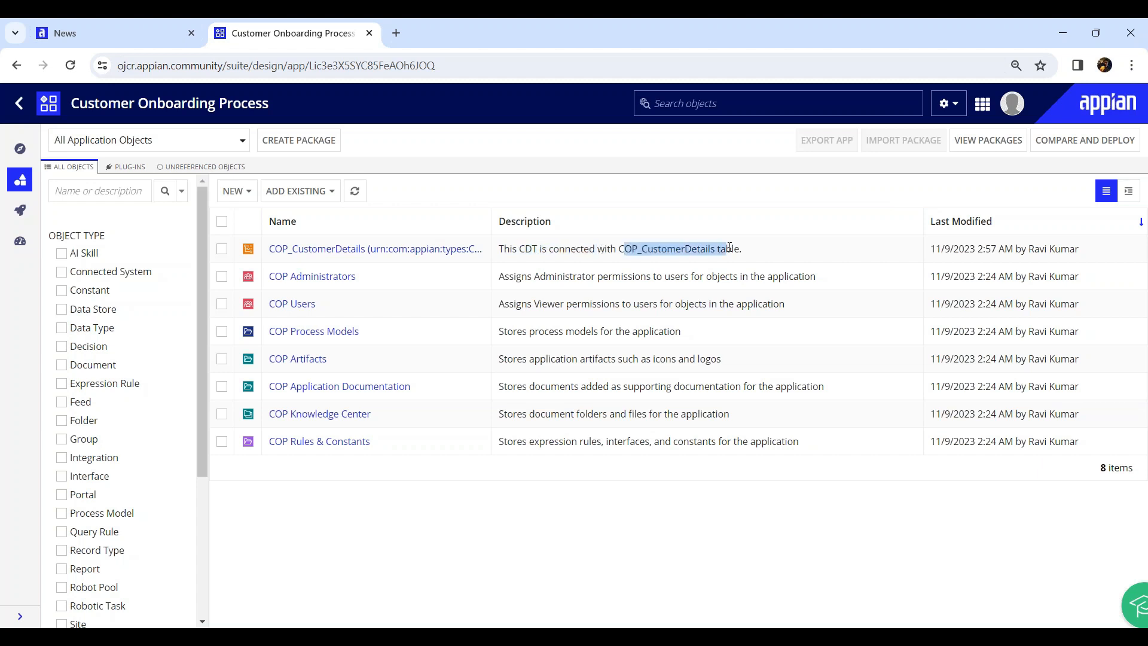